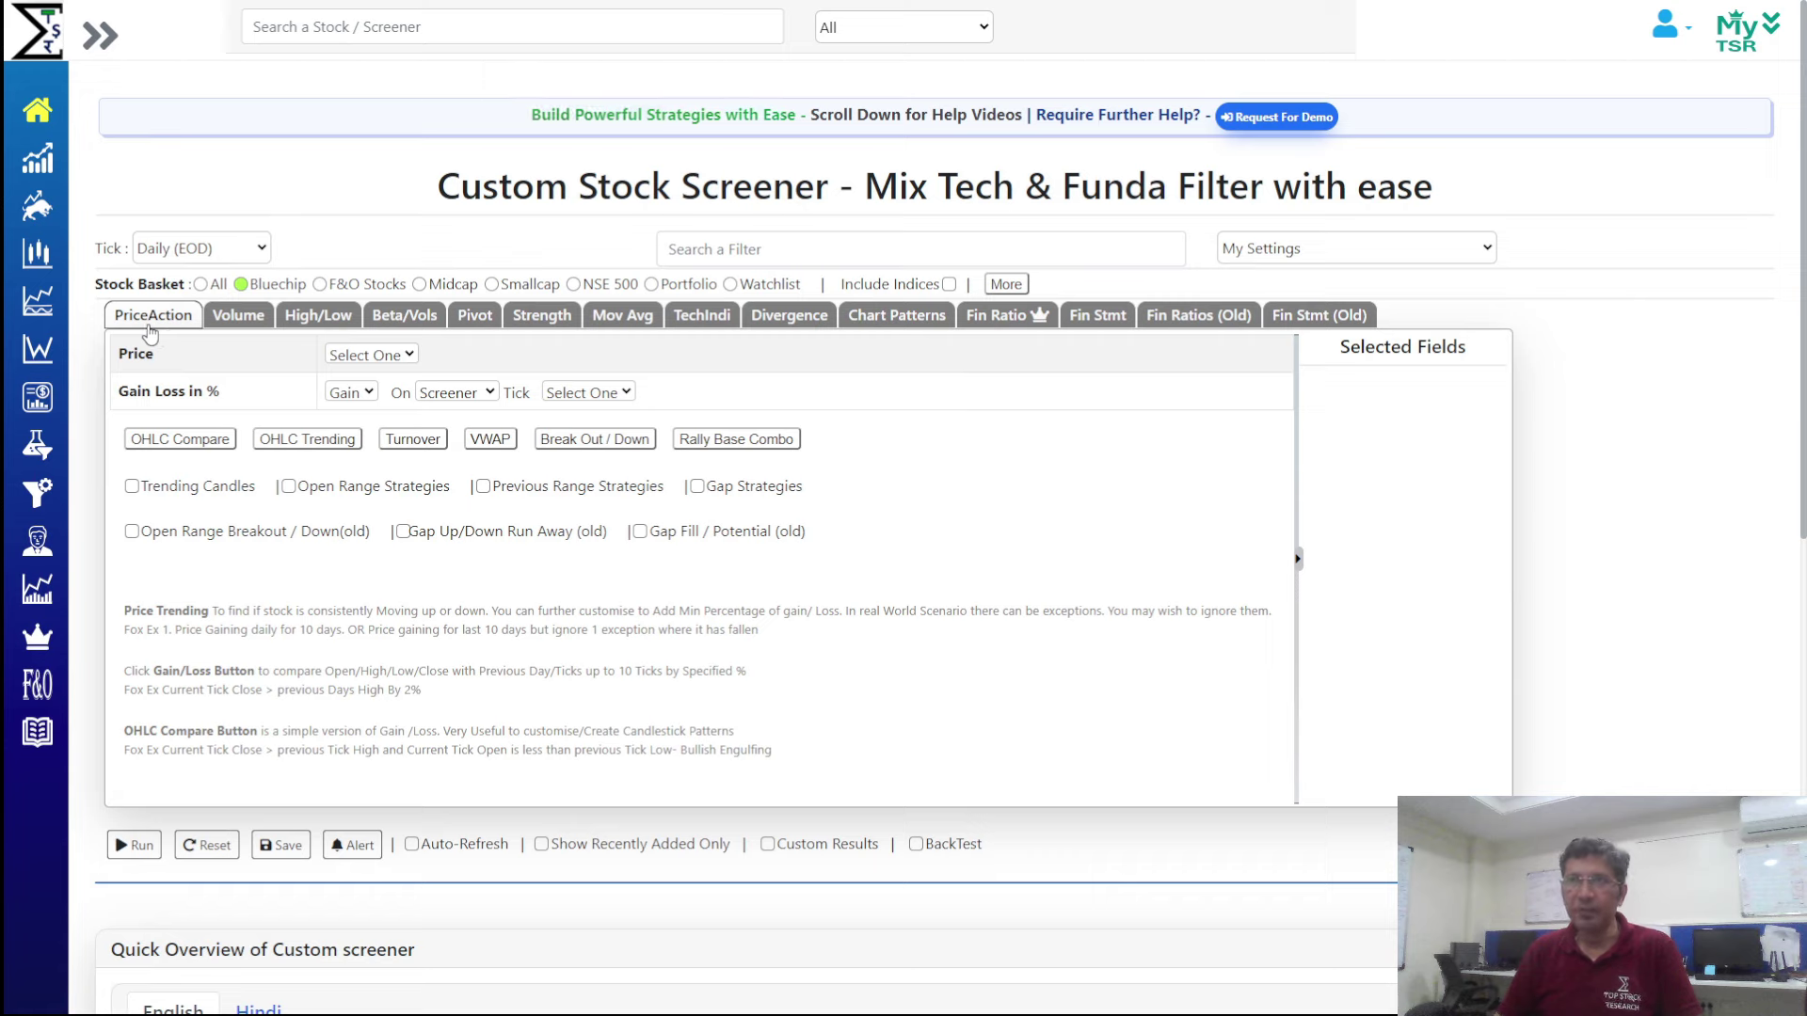
Add an OHLC Compare filter for latest close above latest open on Bluechip stocks and run the screener
click(166, 443)
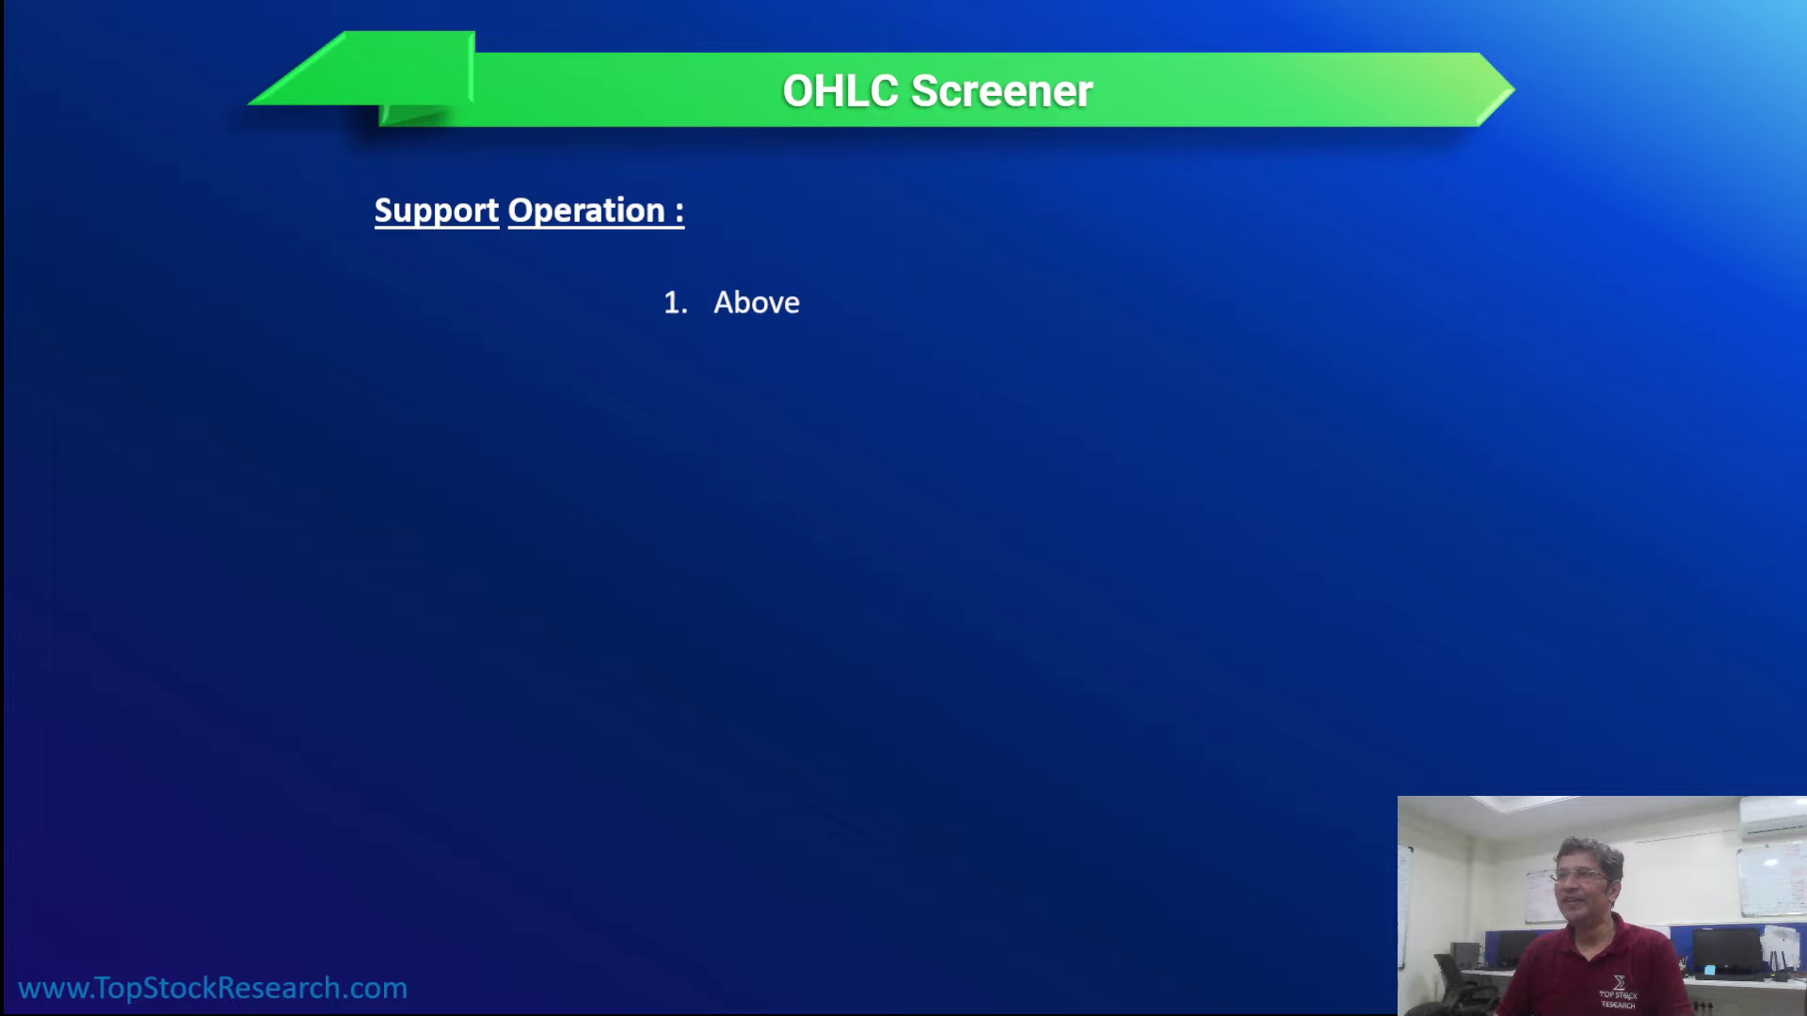
key(alt+Tab)
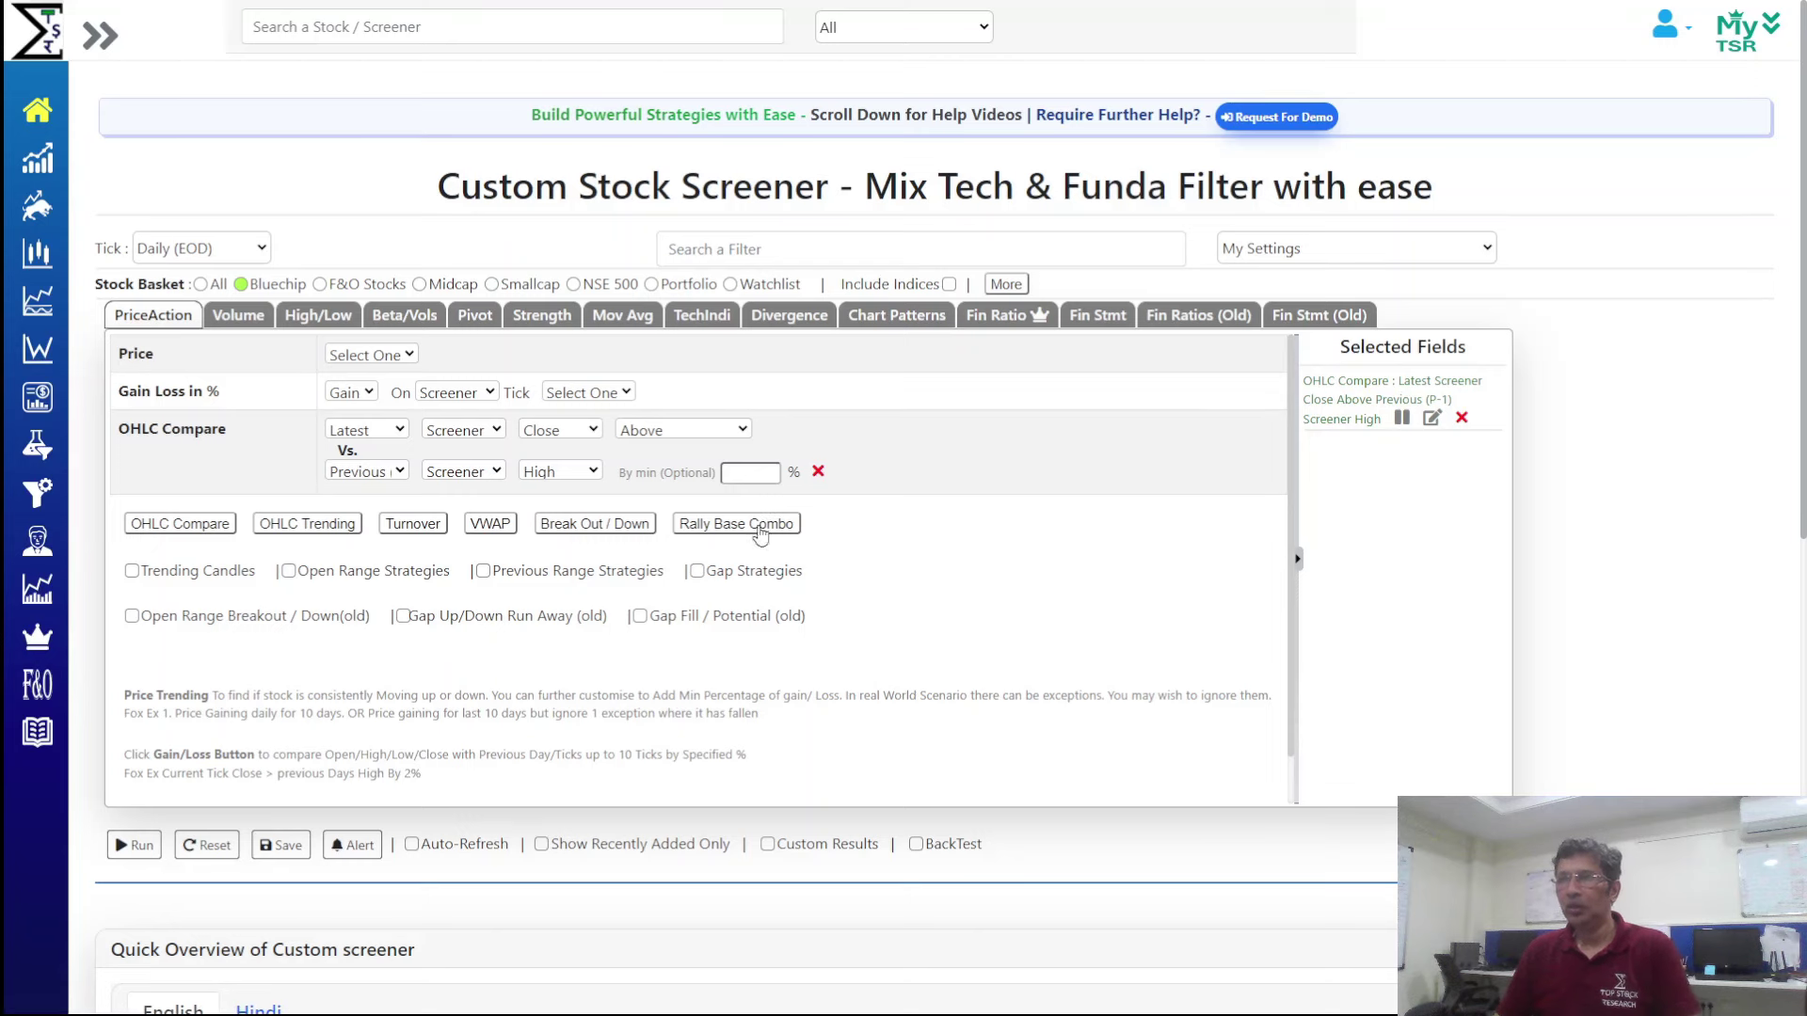
click(395, 472)
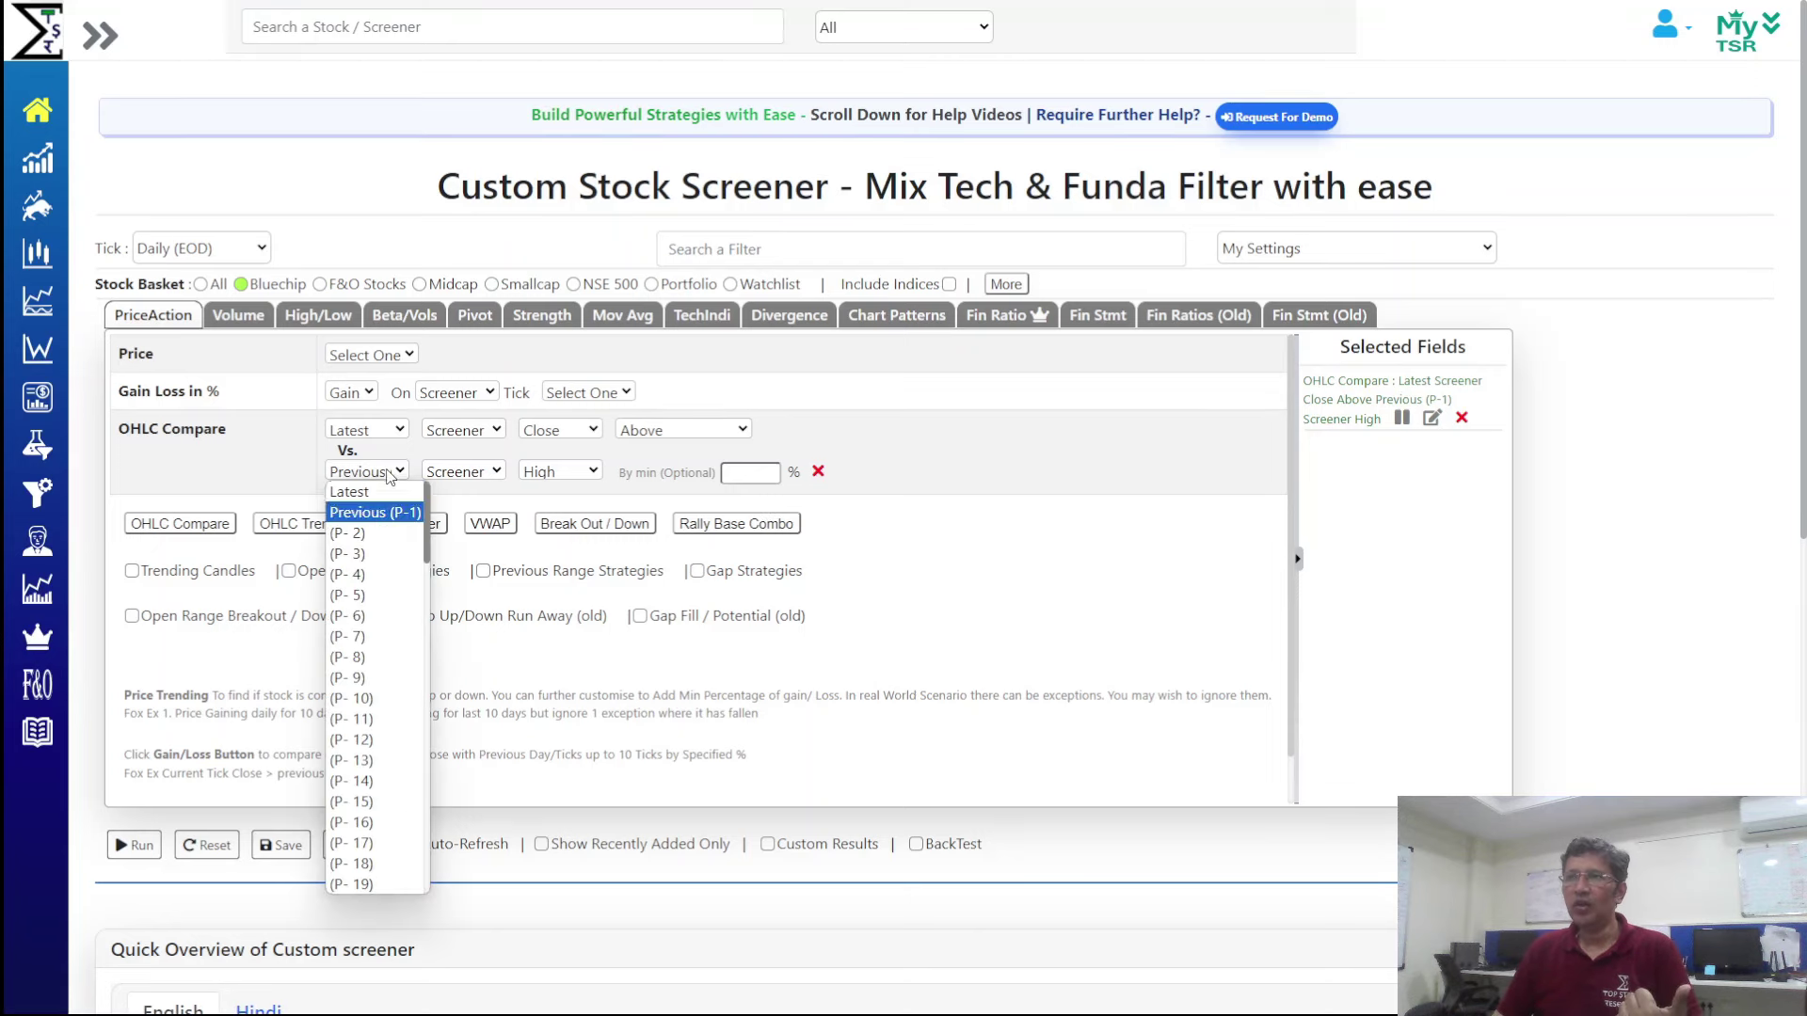
click(358, 485)
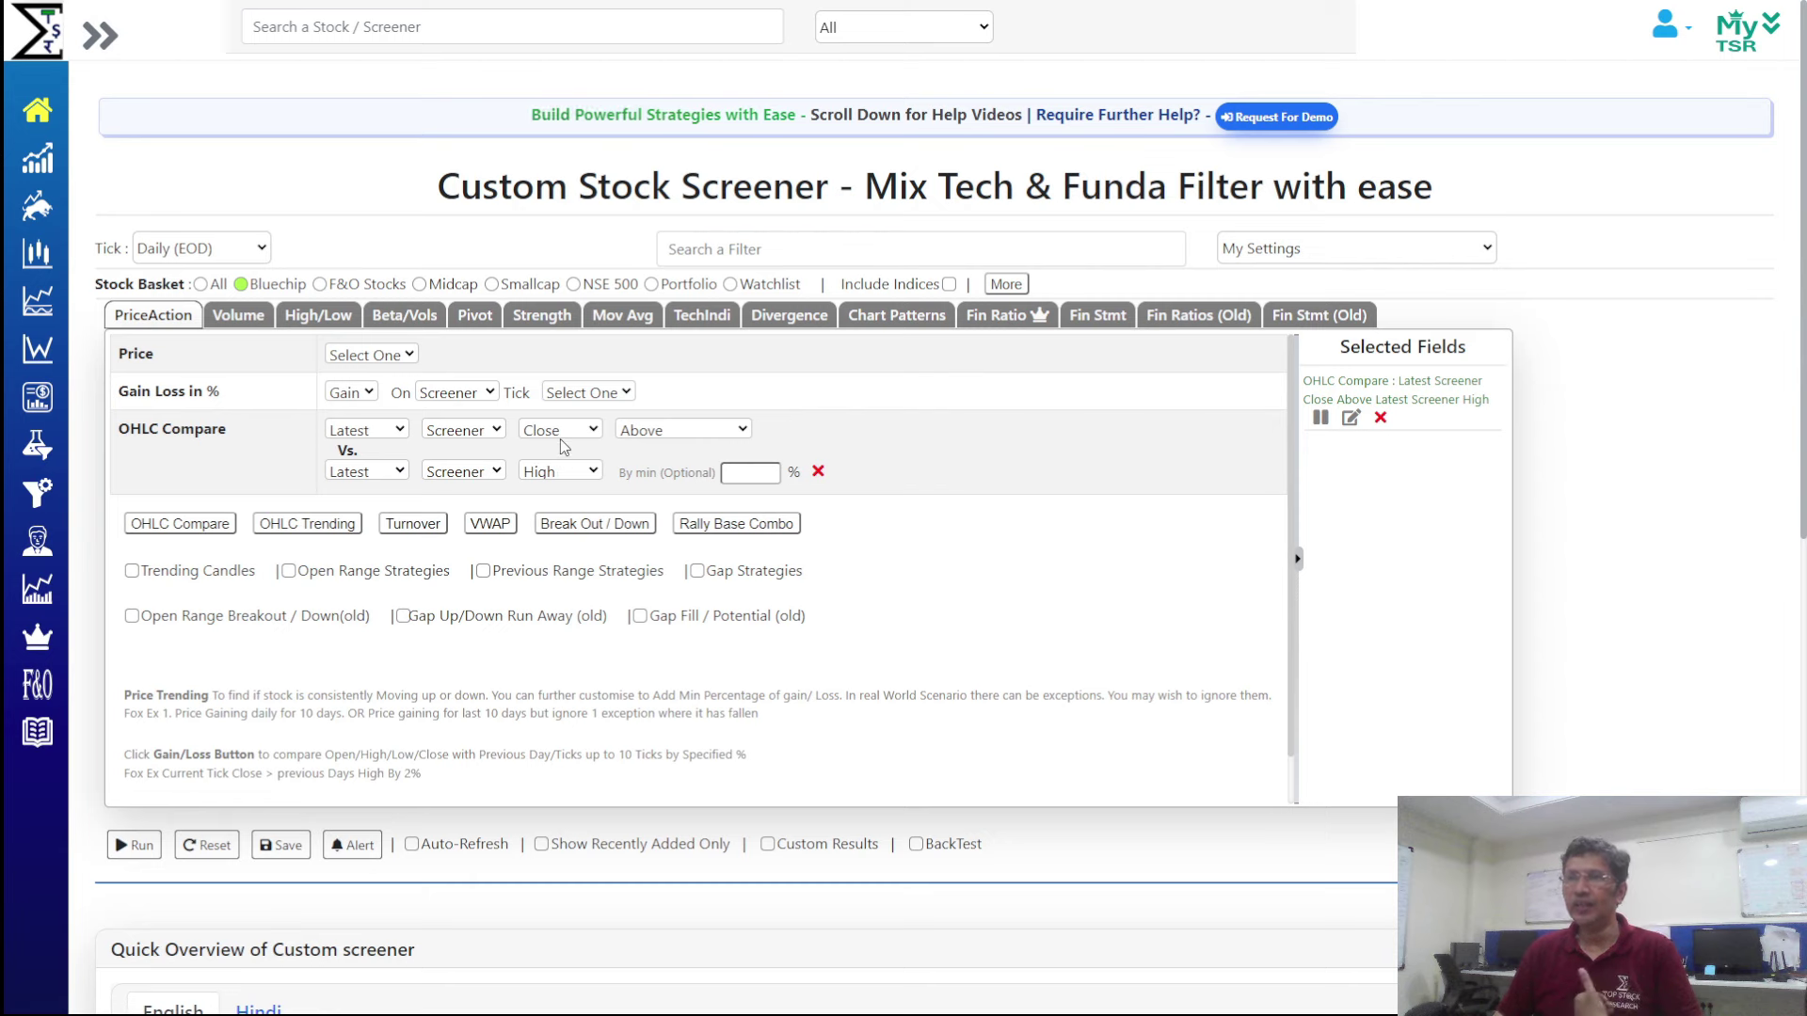
click(560, 471)
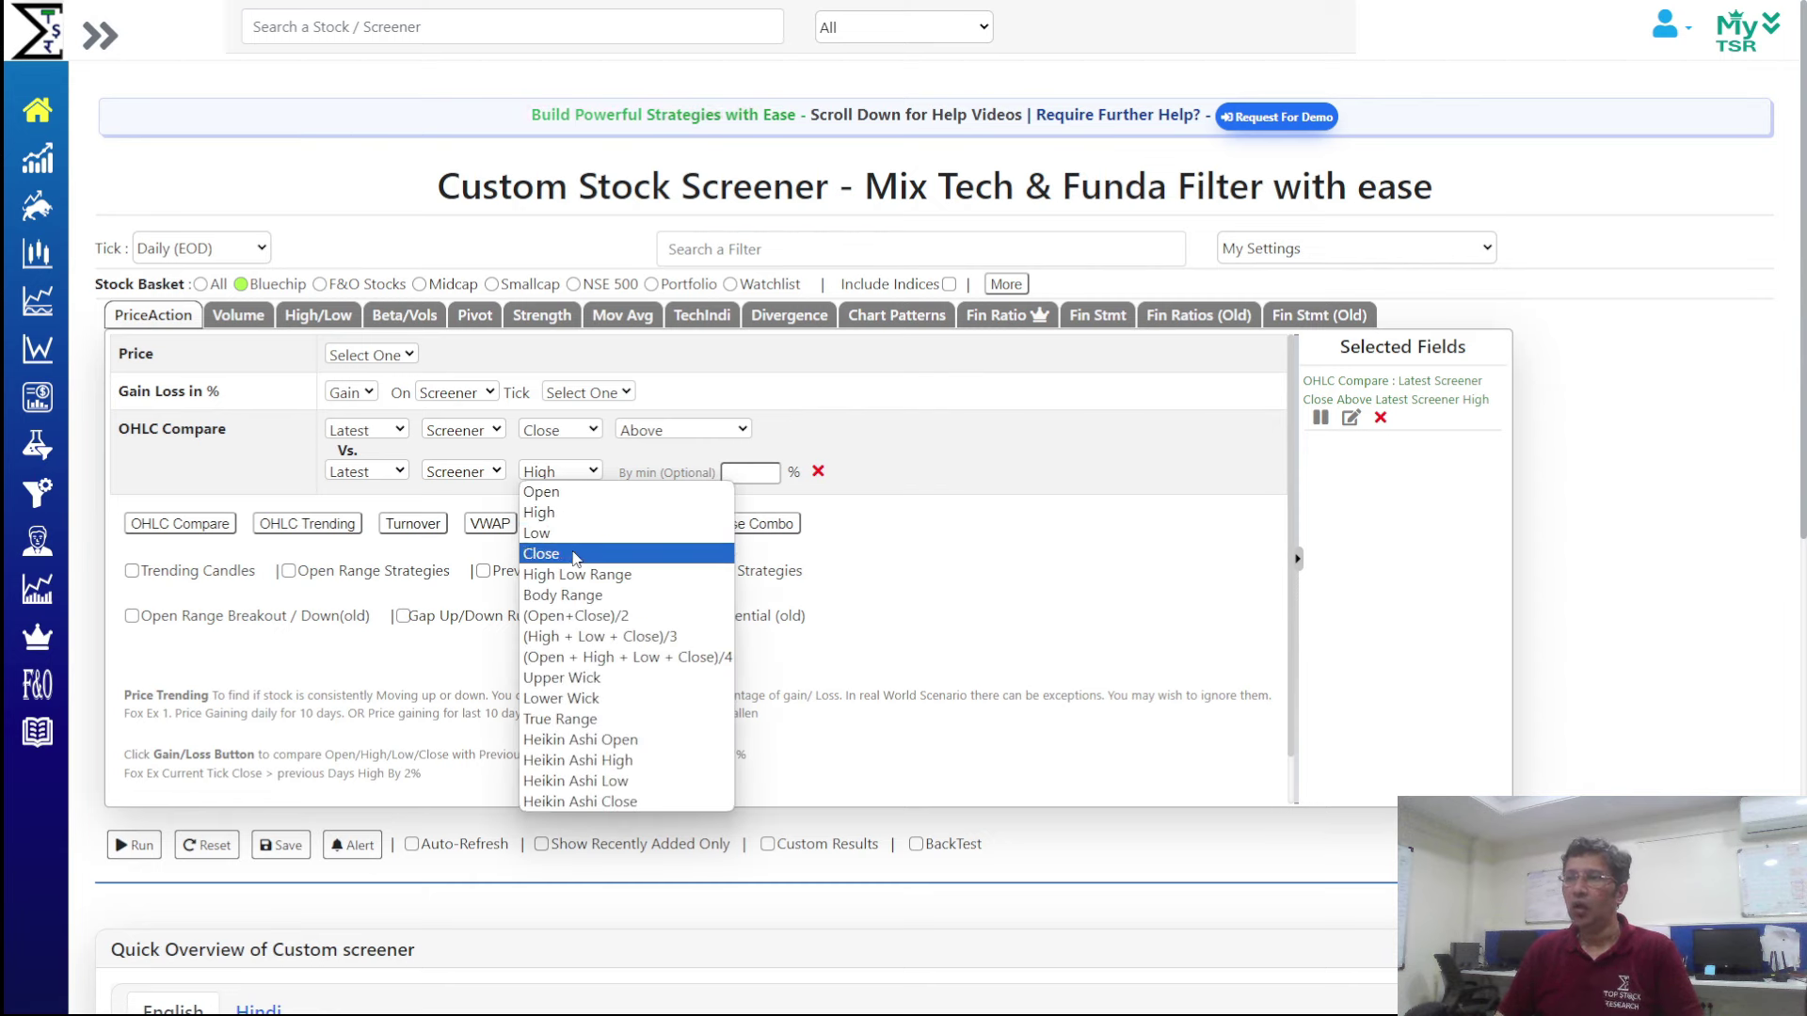
click(584, 492)
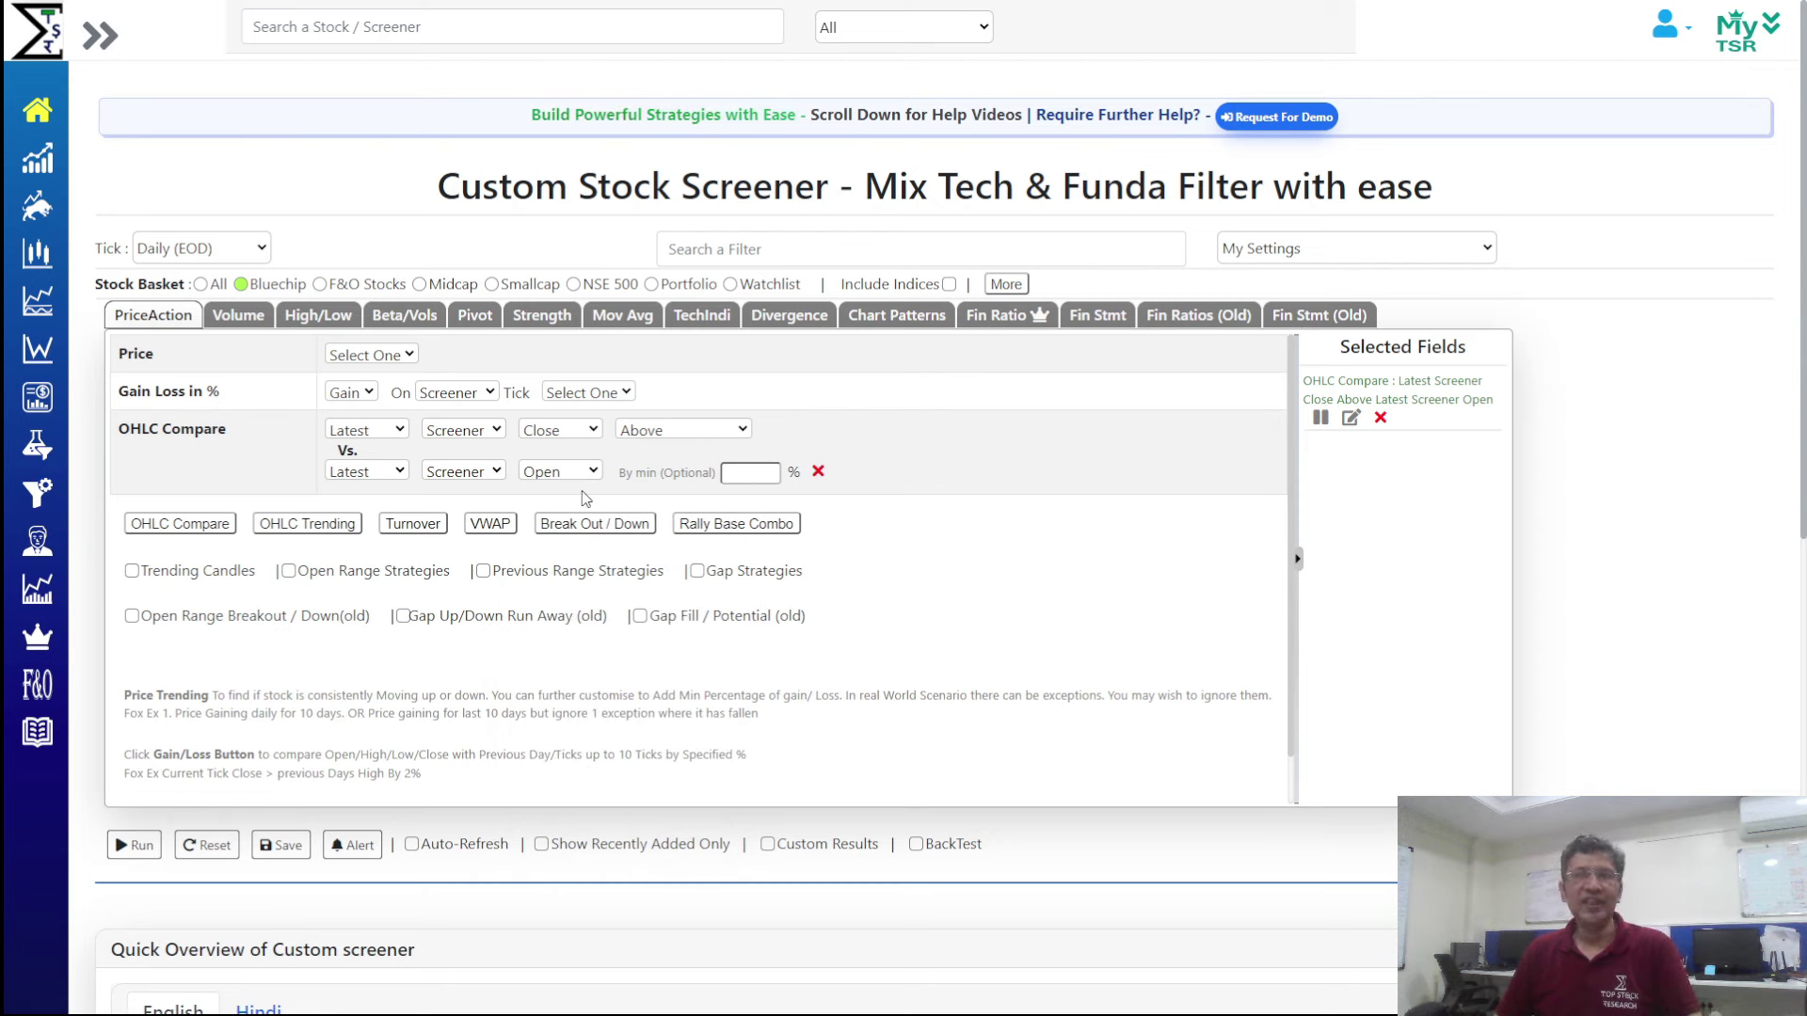
click(137, 845)
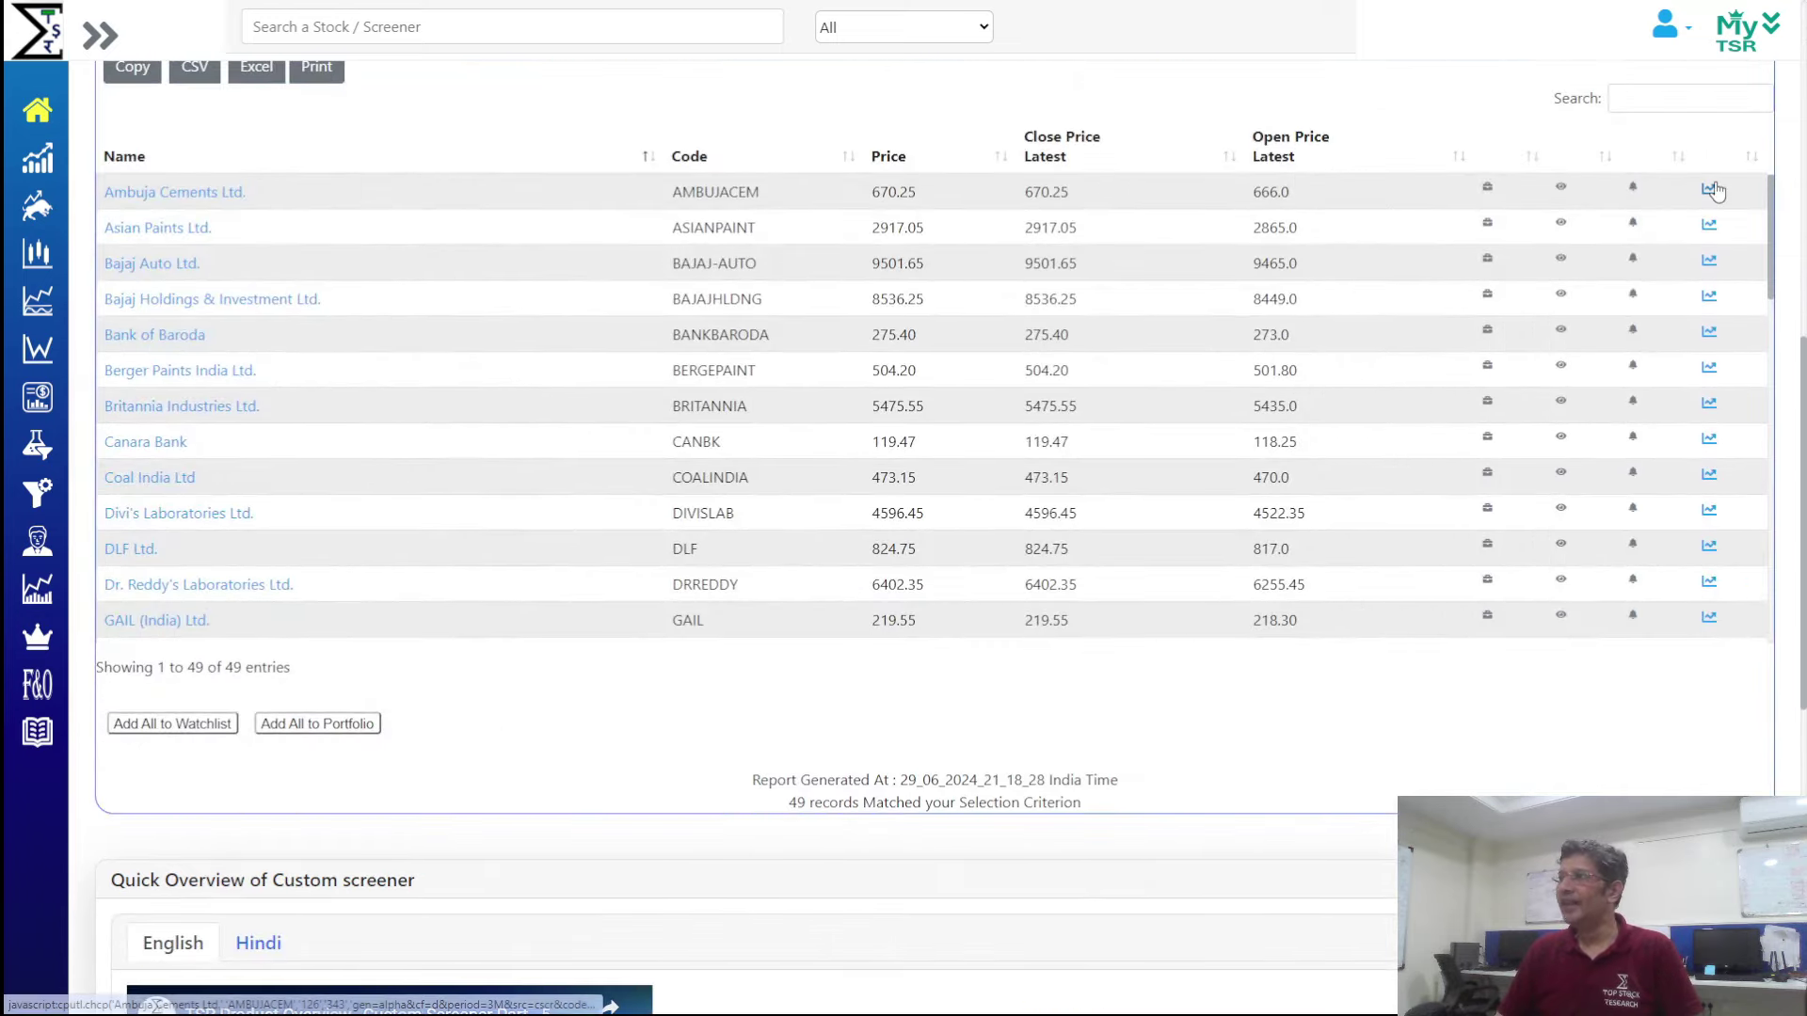
Inspect candle charts of the matching stocks from Ambuja Cements through Bajaj Holdings, and close the chart
click(1709, 188)
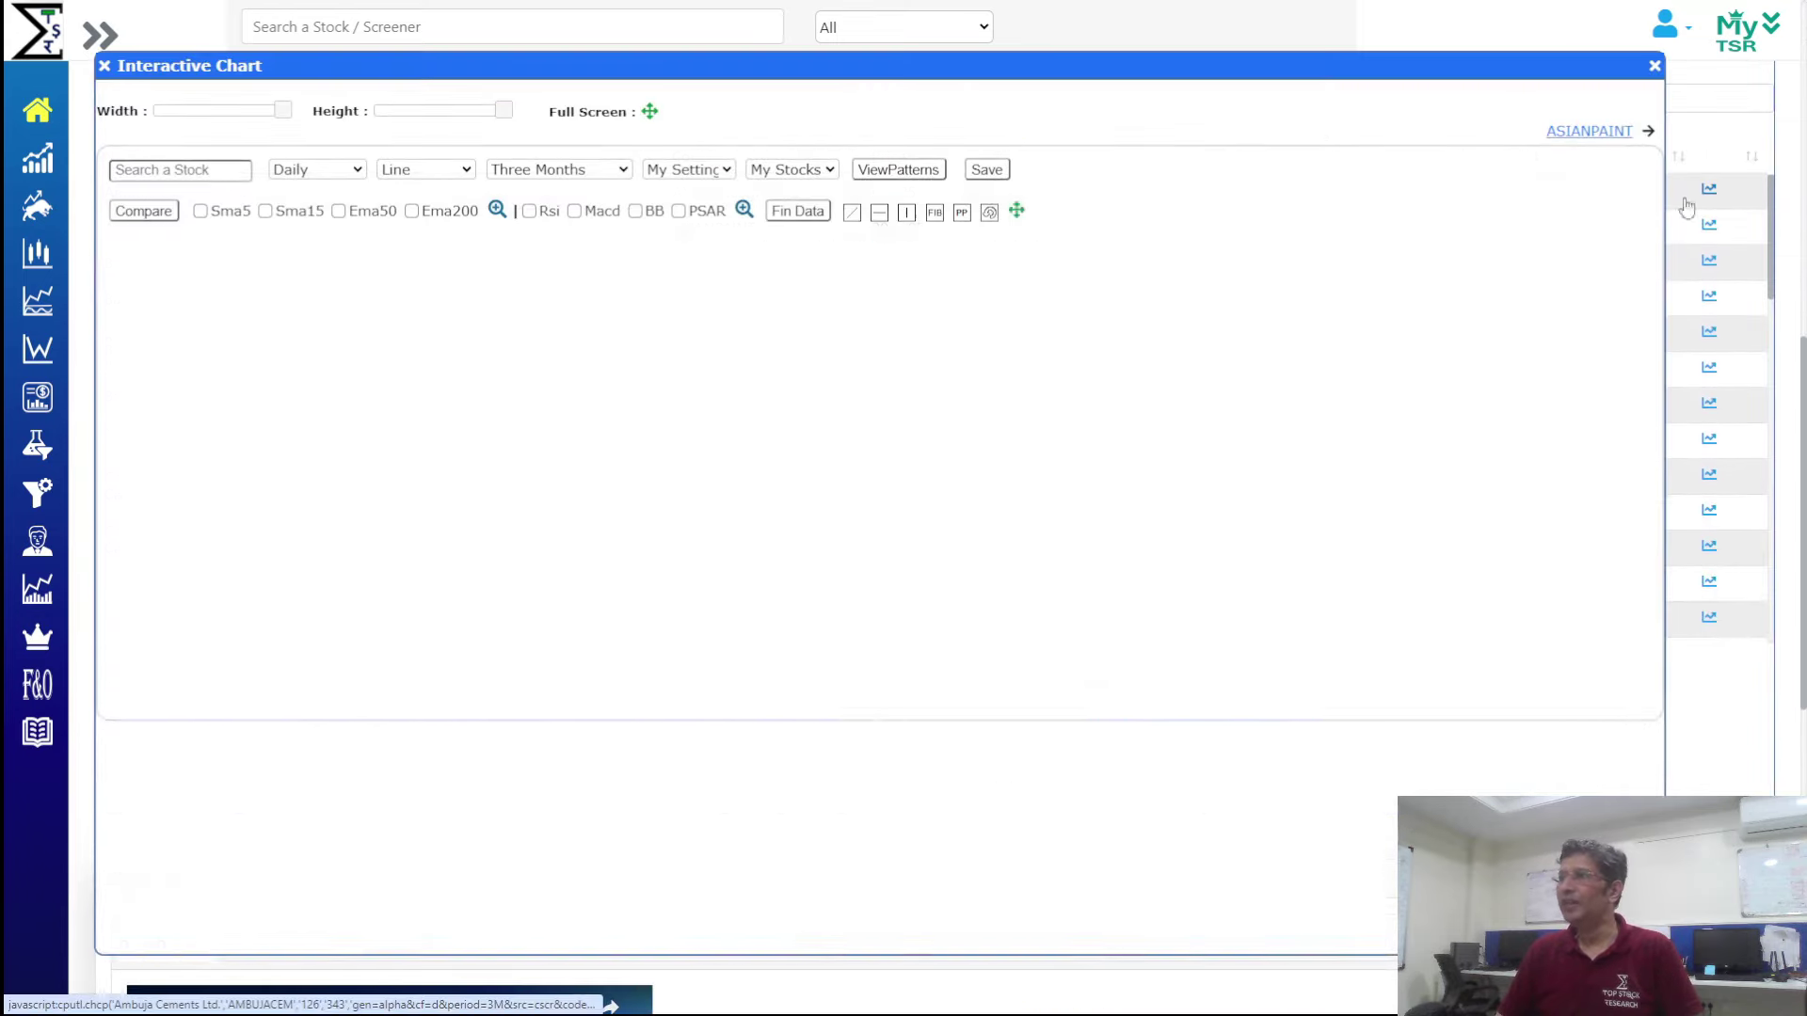
click(423, 169)
click(426, 199)
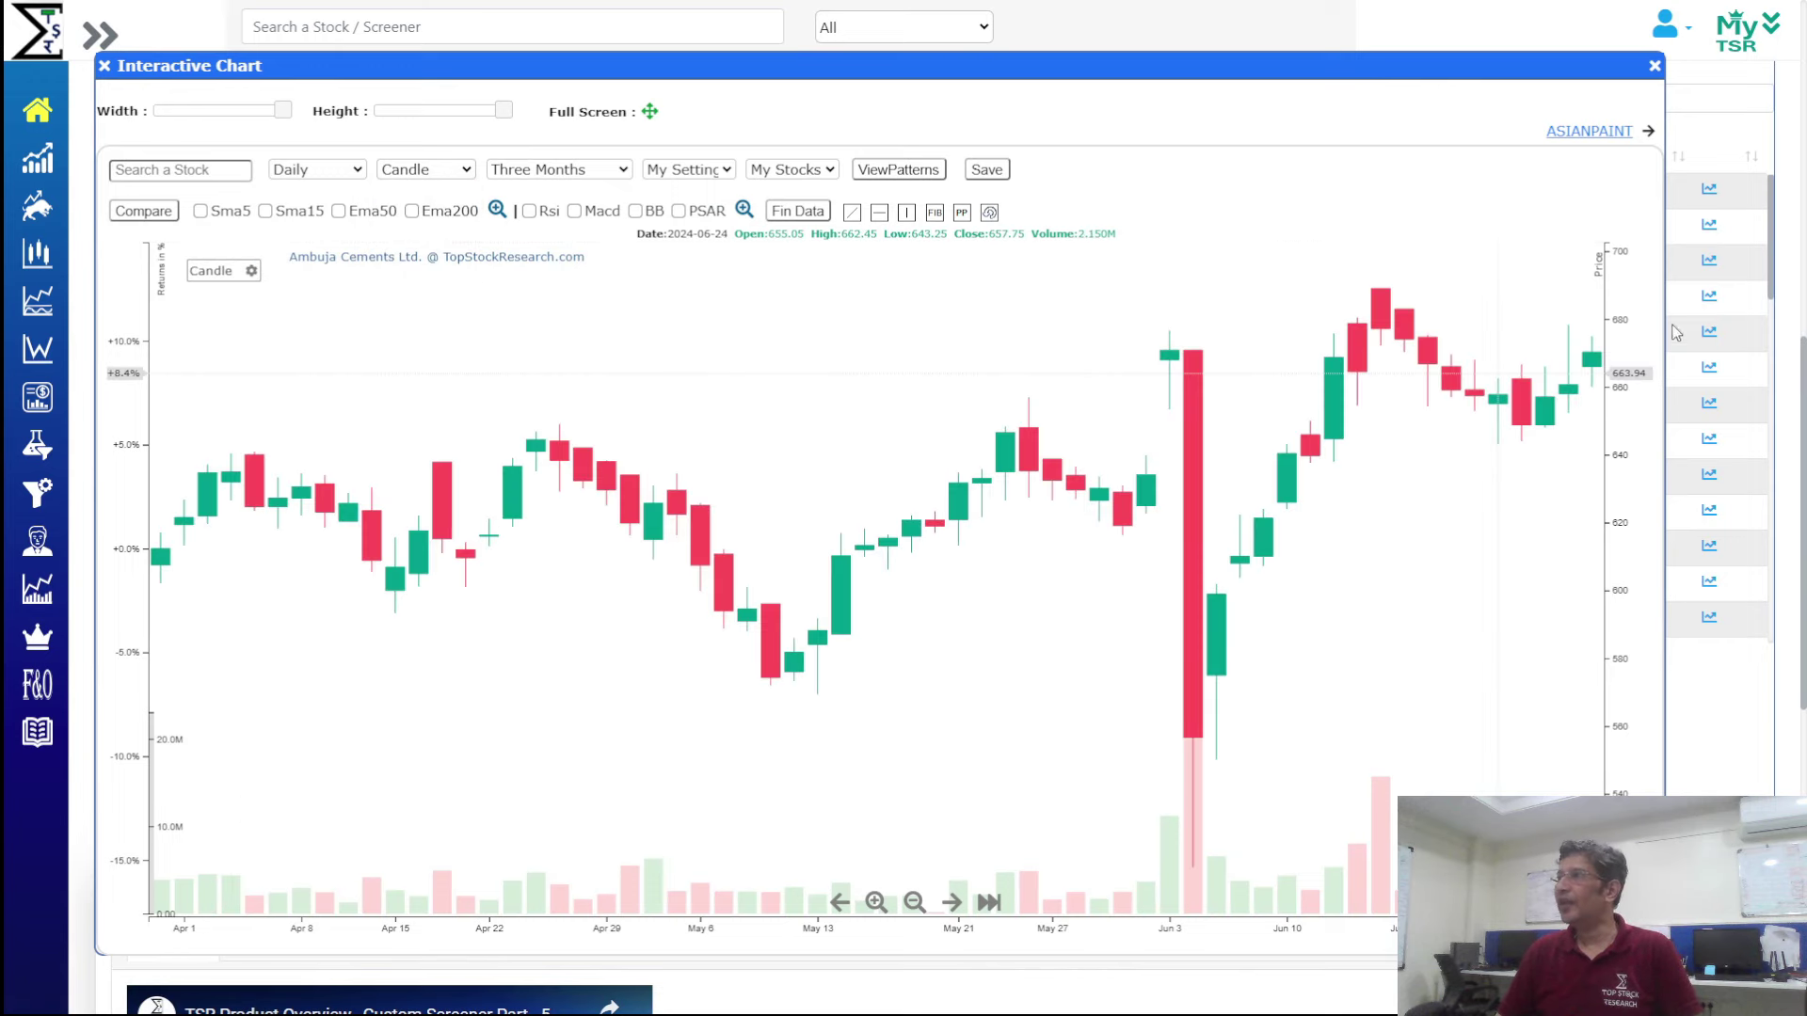
click(1605, 134)
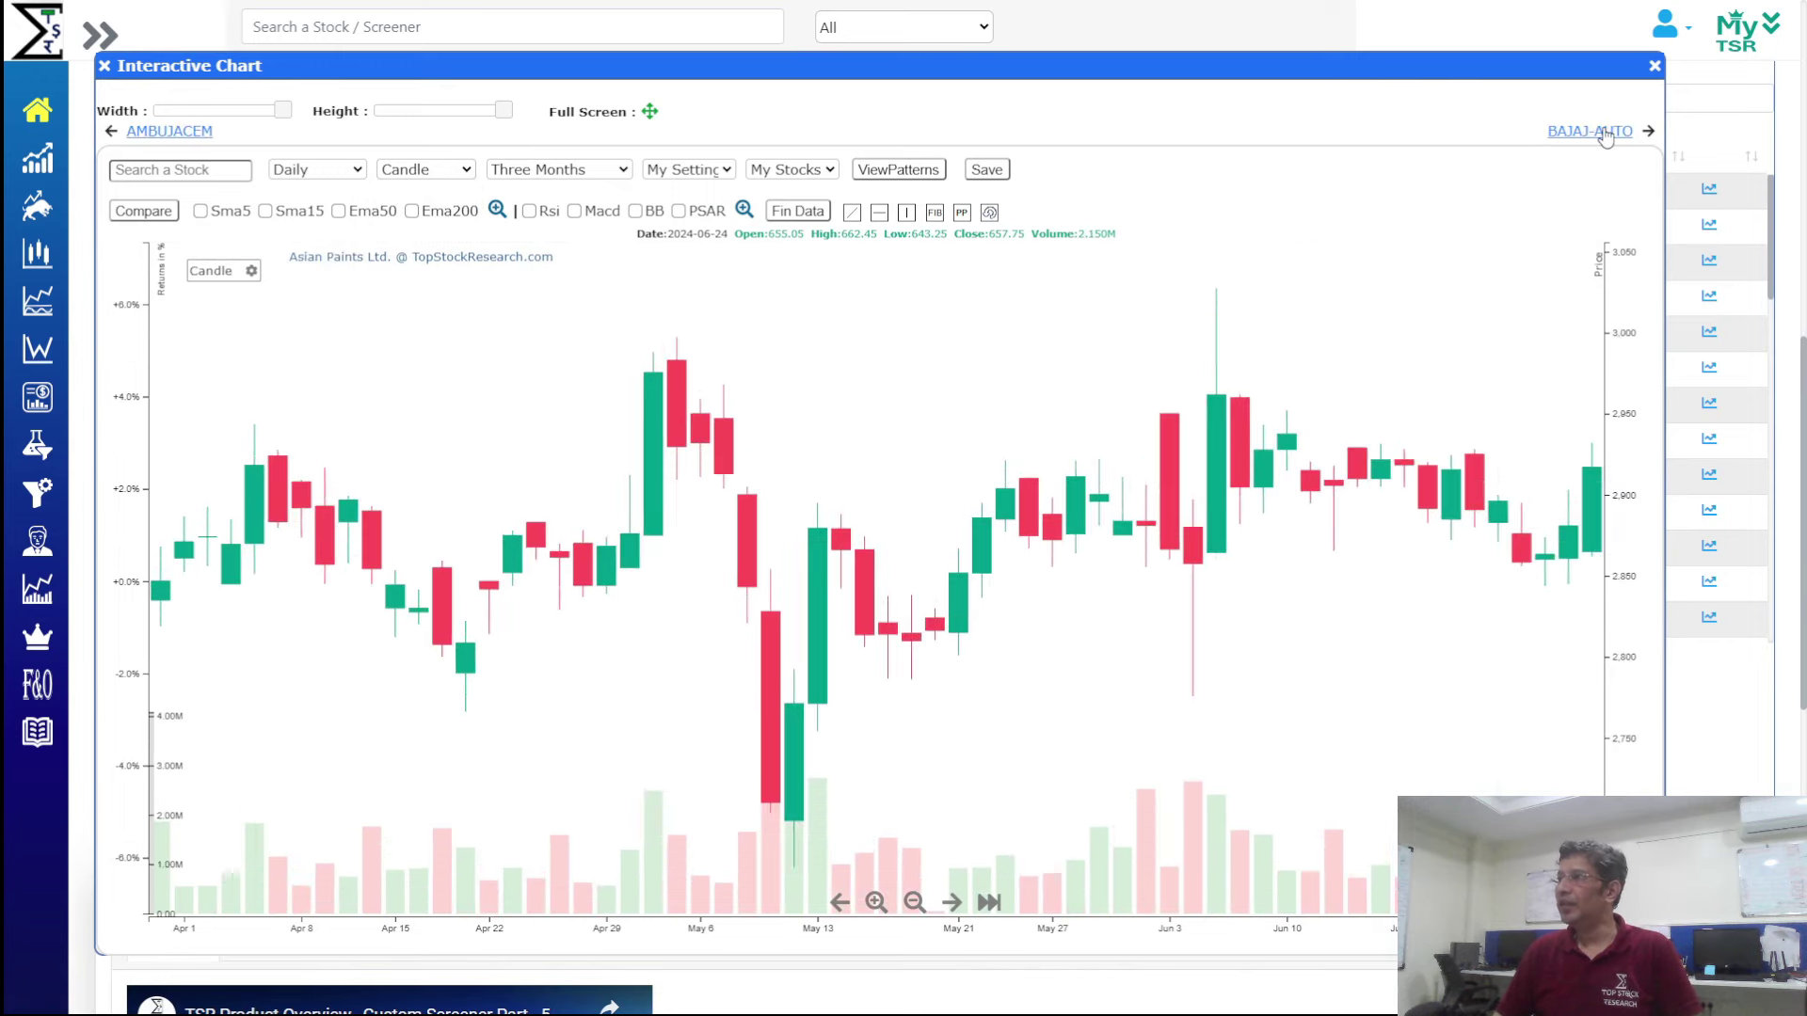
click(1605, 135)
click(1605, 134)
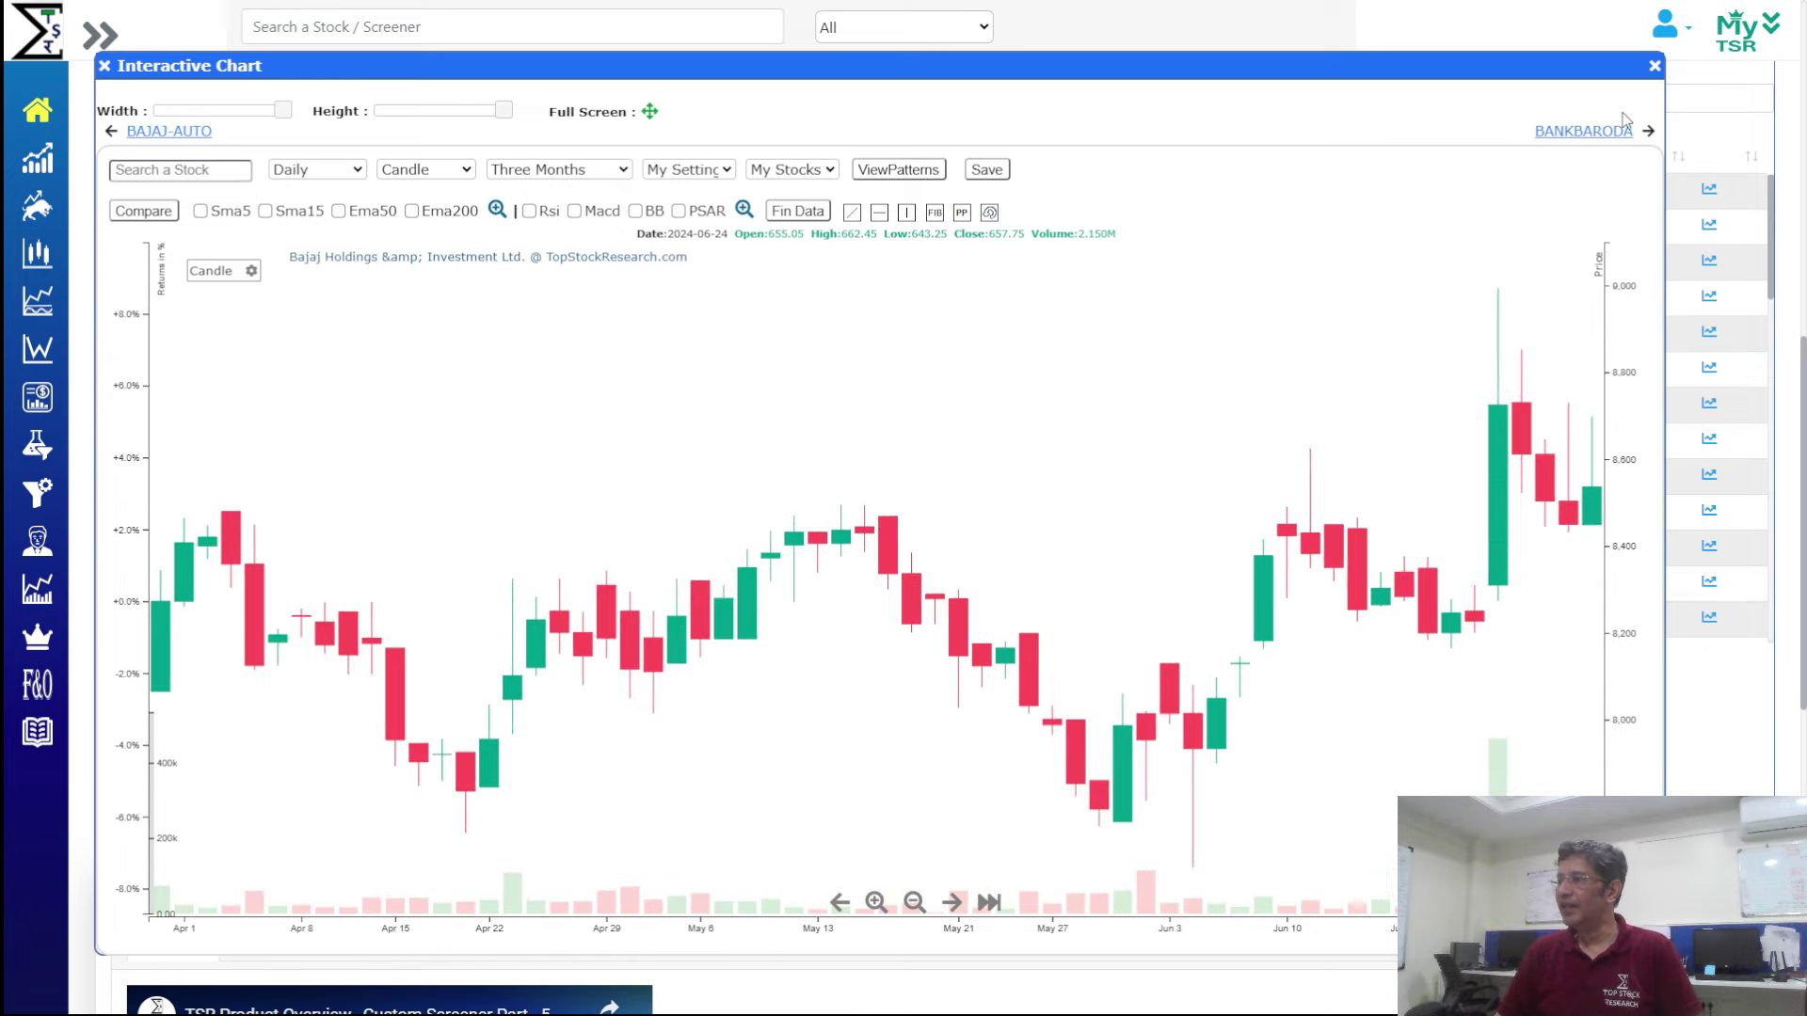
click(1654, 66)
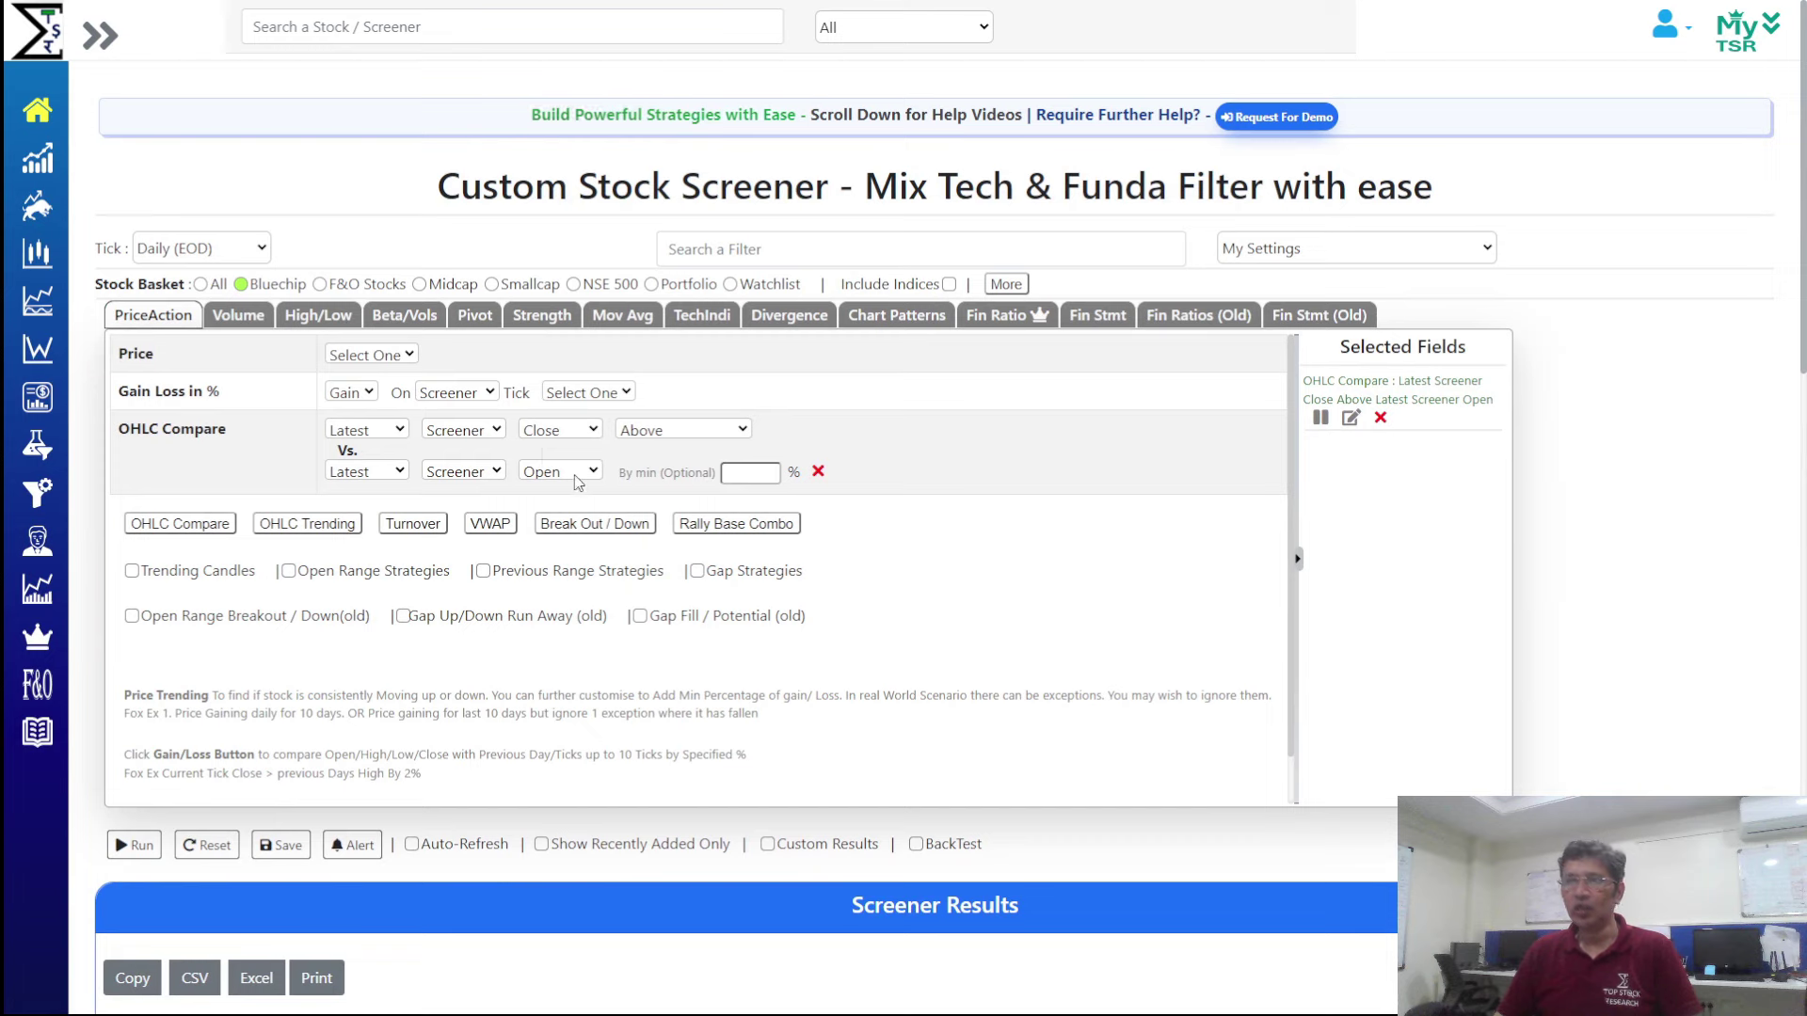
Set the OHLC comparison's optional minimum to 2% and rerun the screener
click(760, 480)
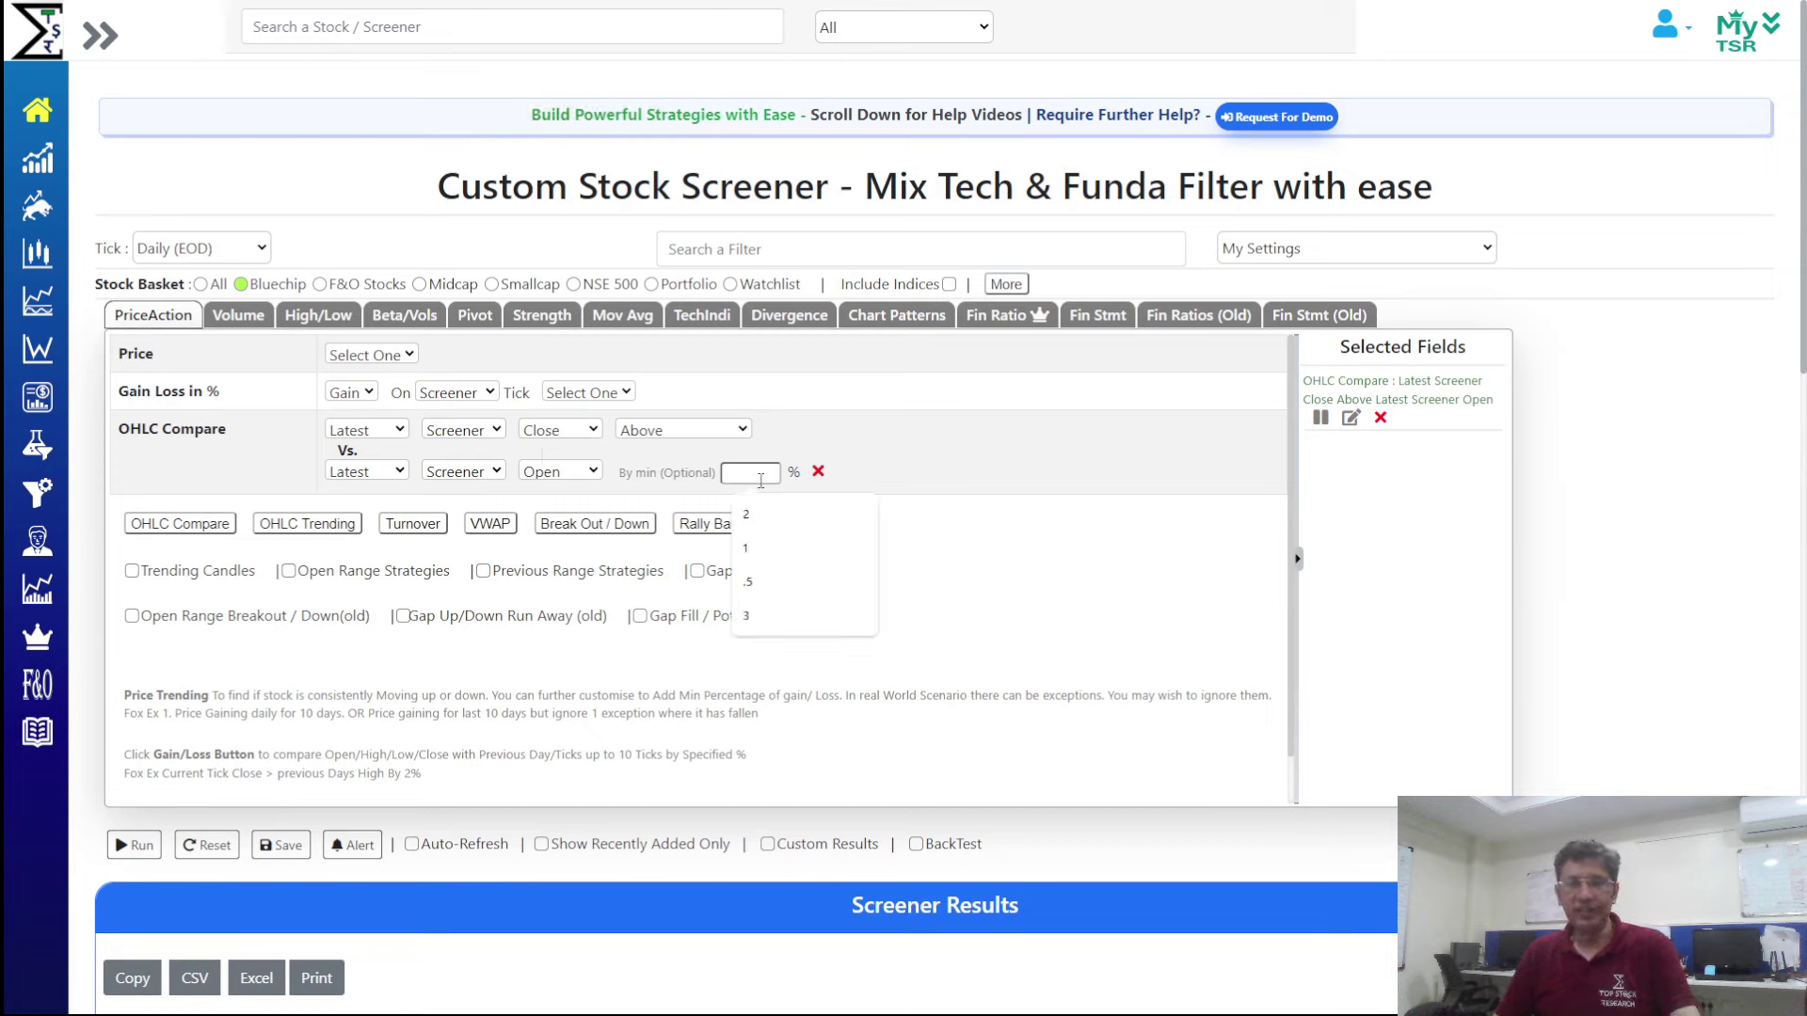
click(747, 514)
click(947, 460)
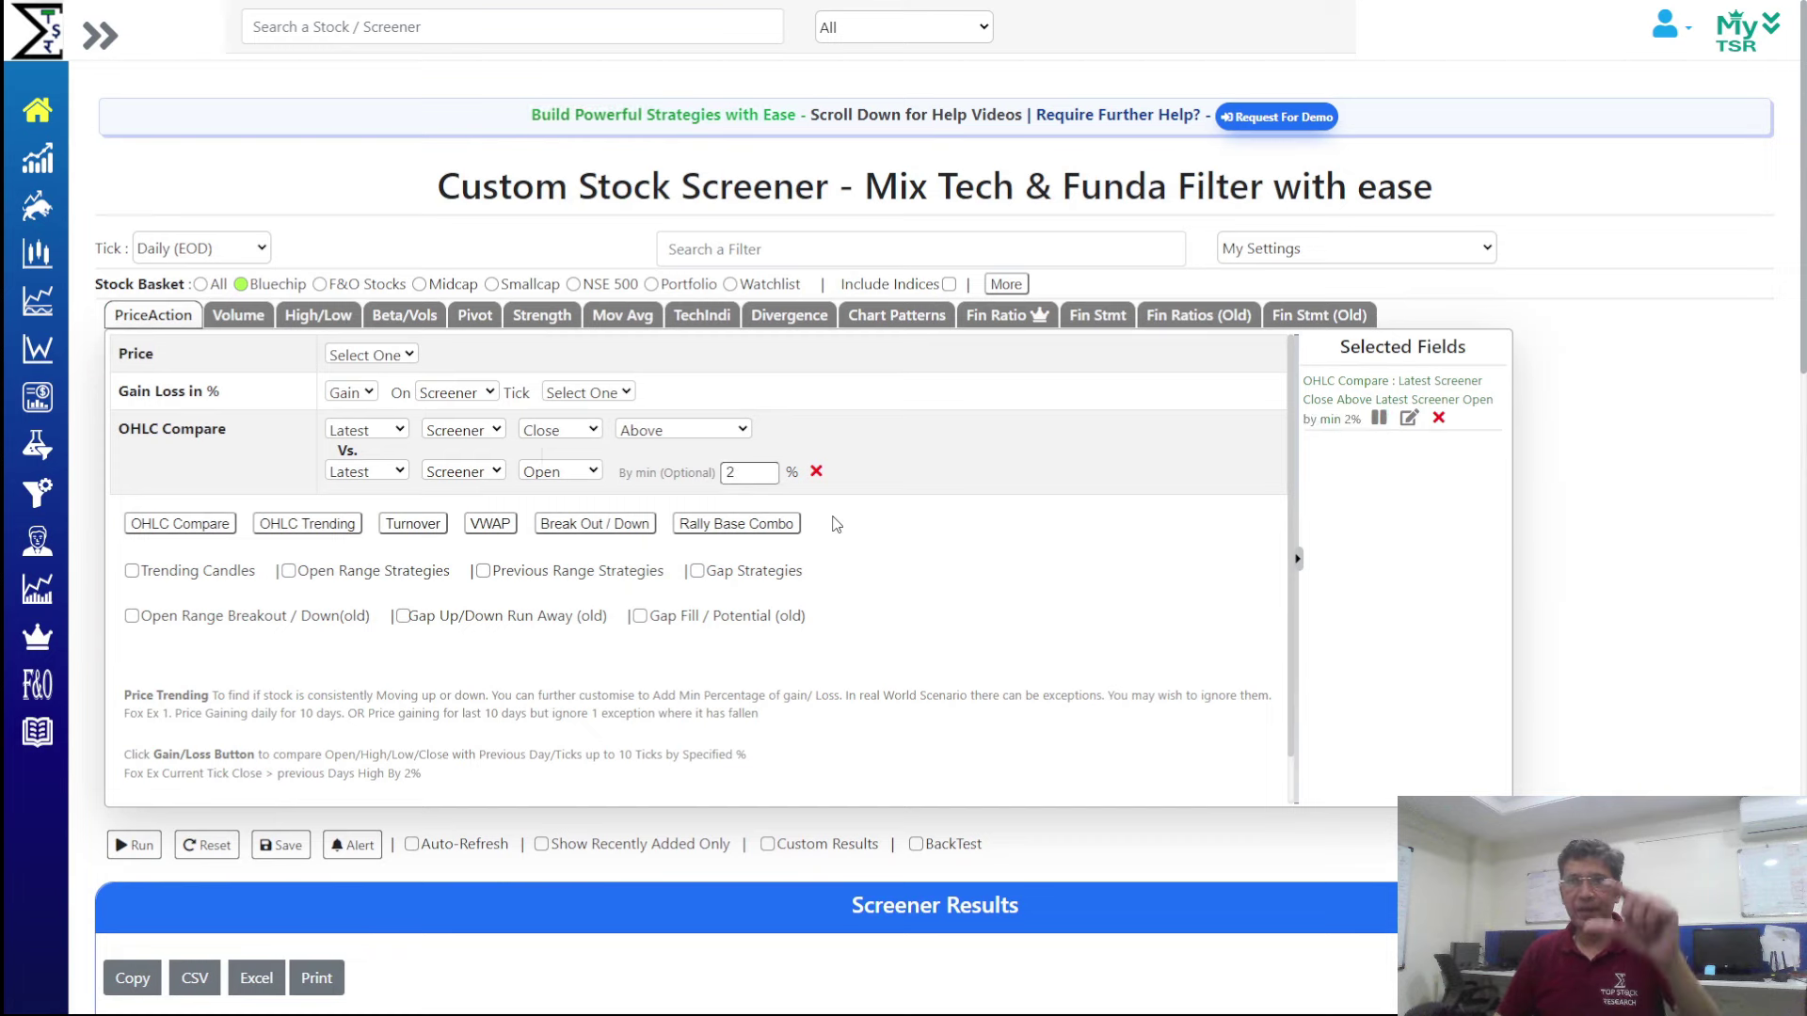
click(135, 844)
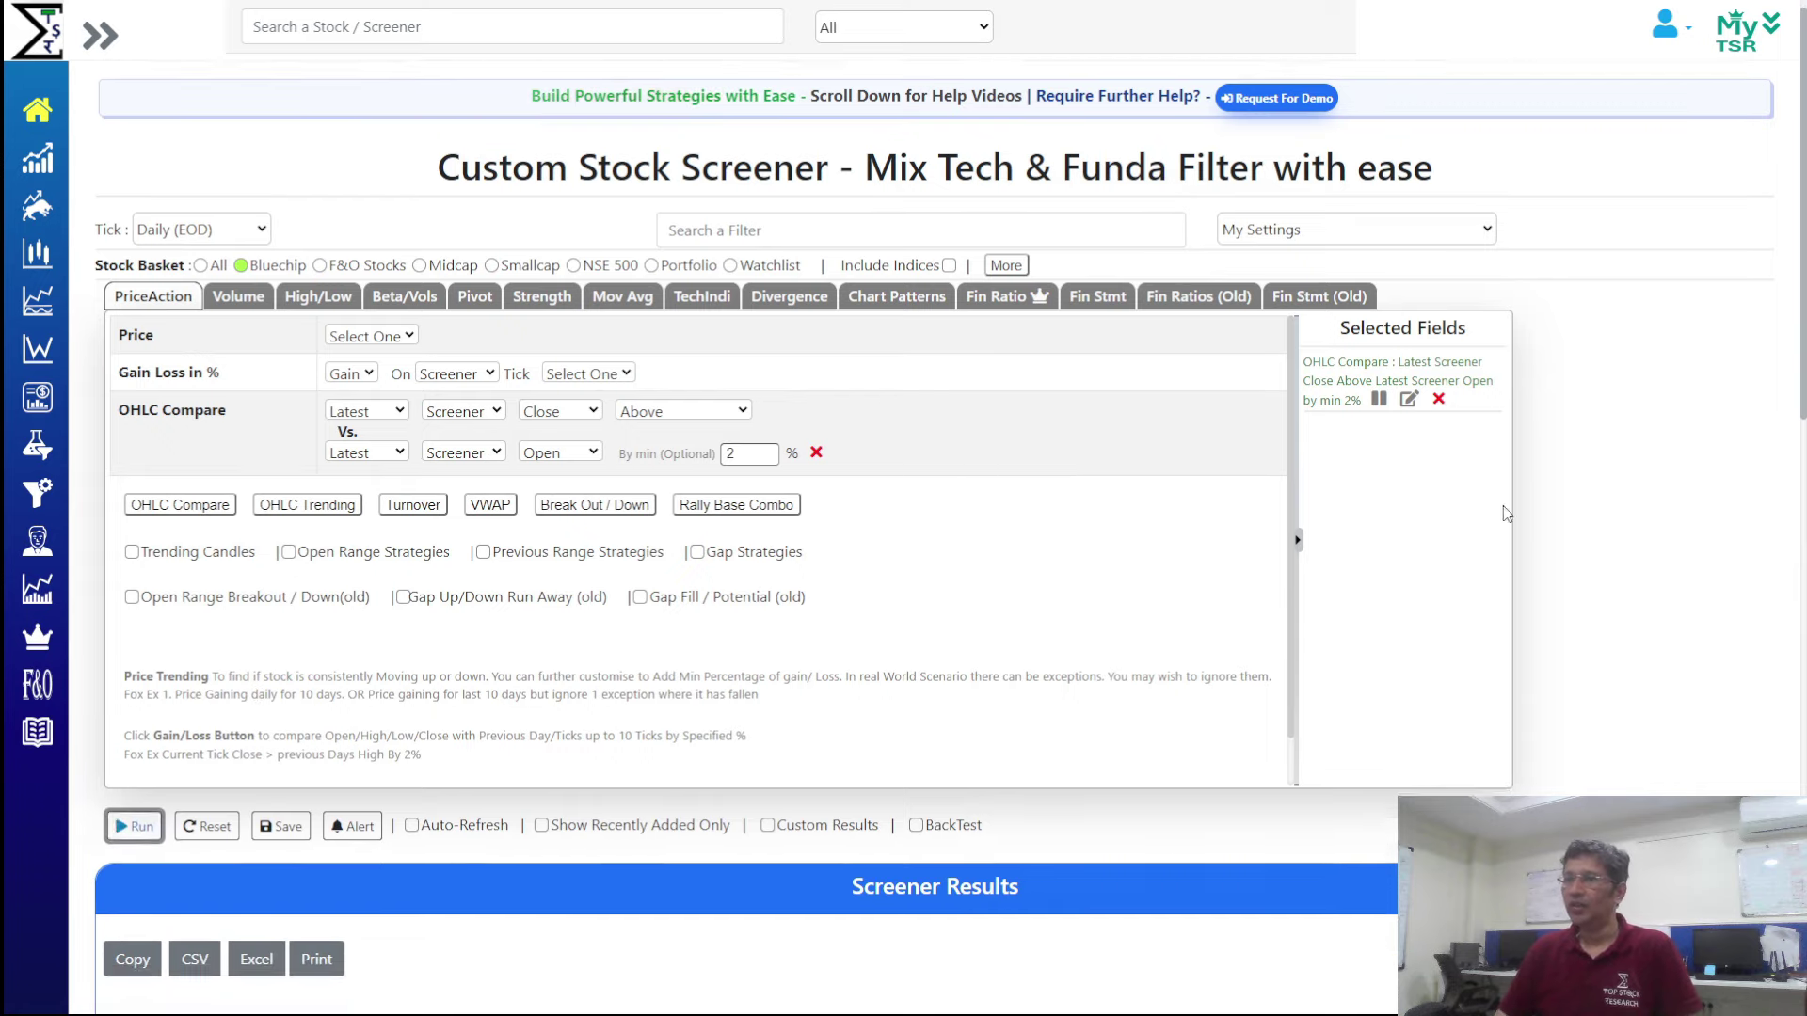
Inspect the candle chart of Dr. Reddy's Laboratories and those of the following matching stocks
click(1709, 190)
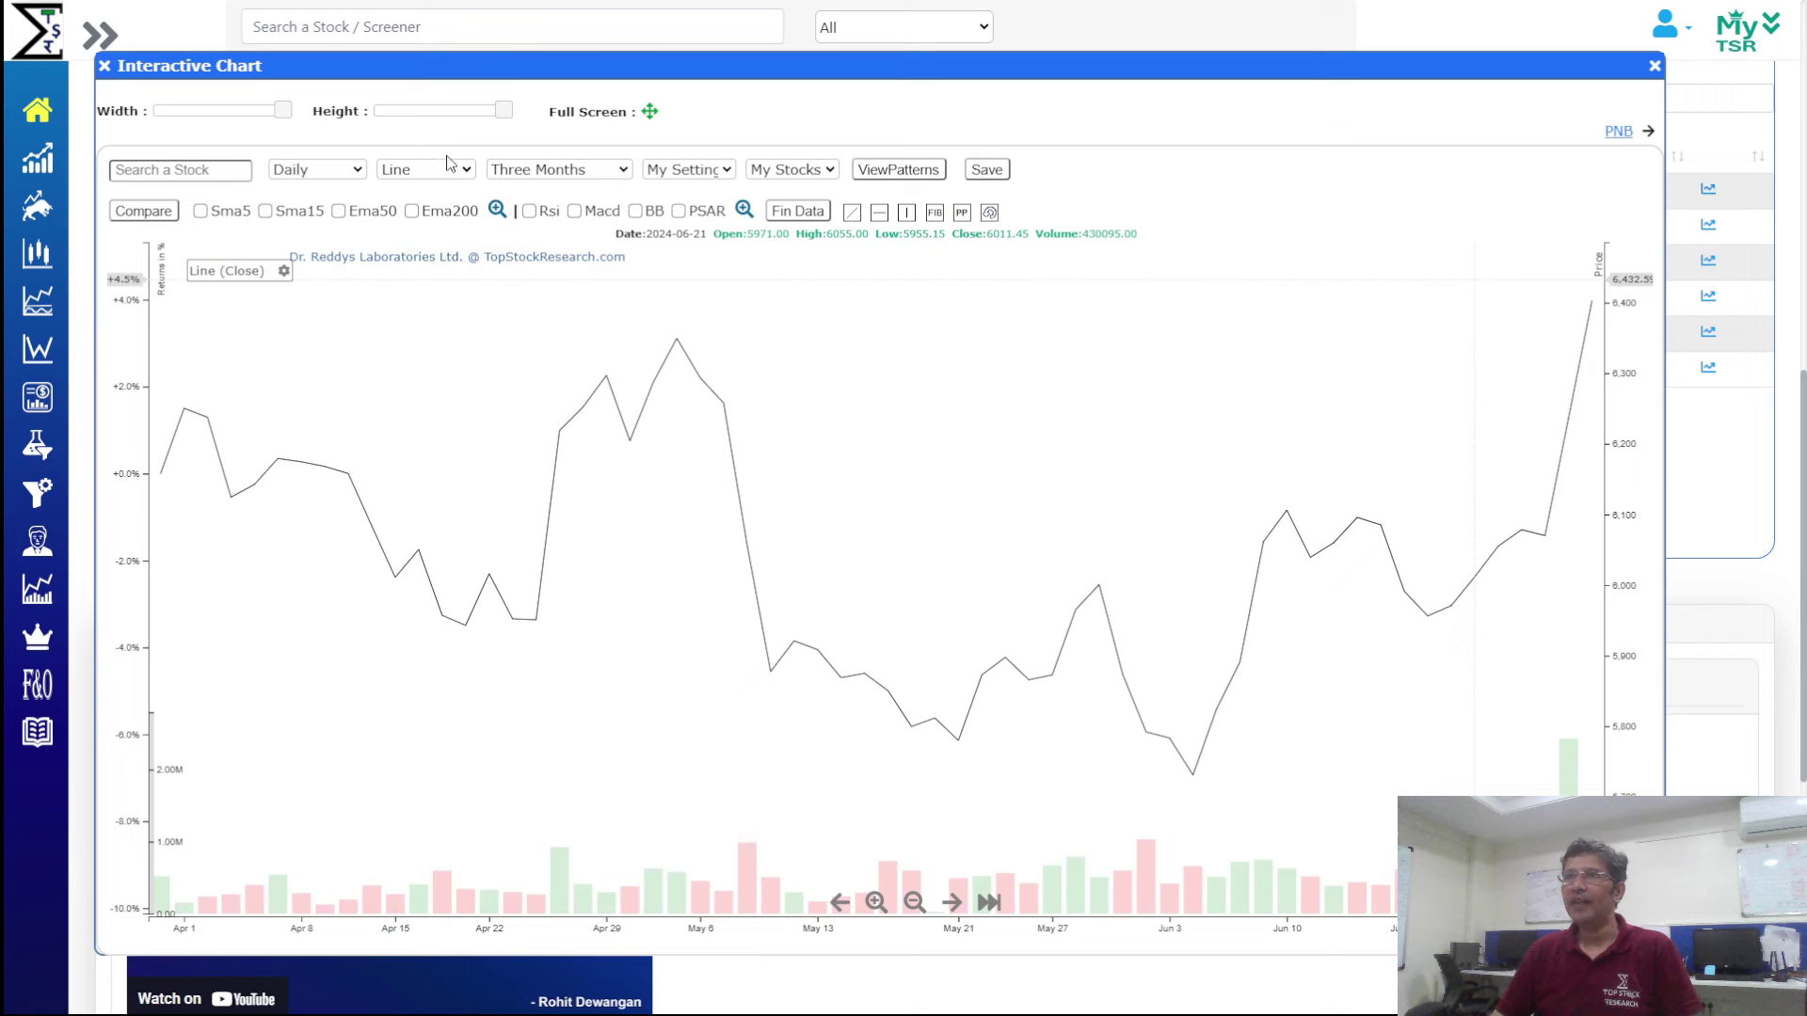
click(450, 167)
click(414, 199)
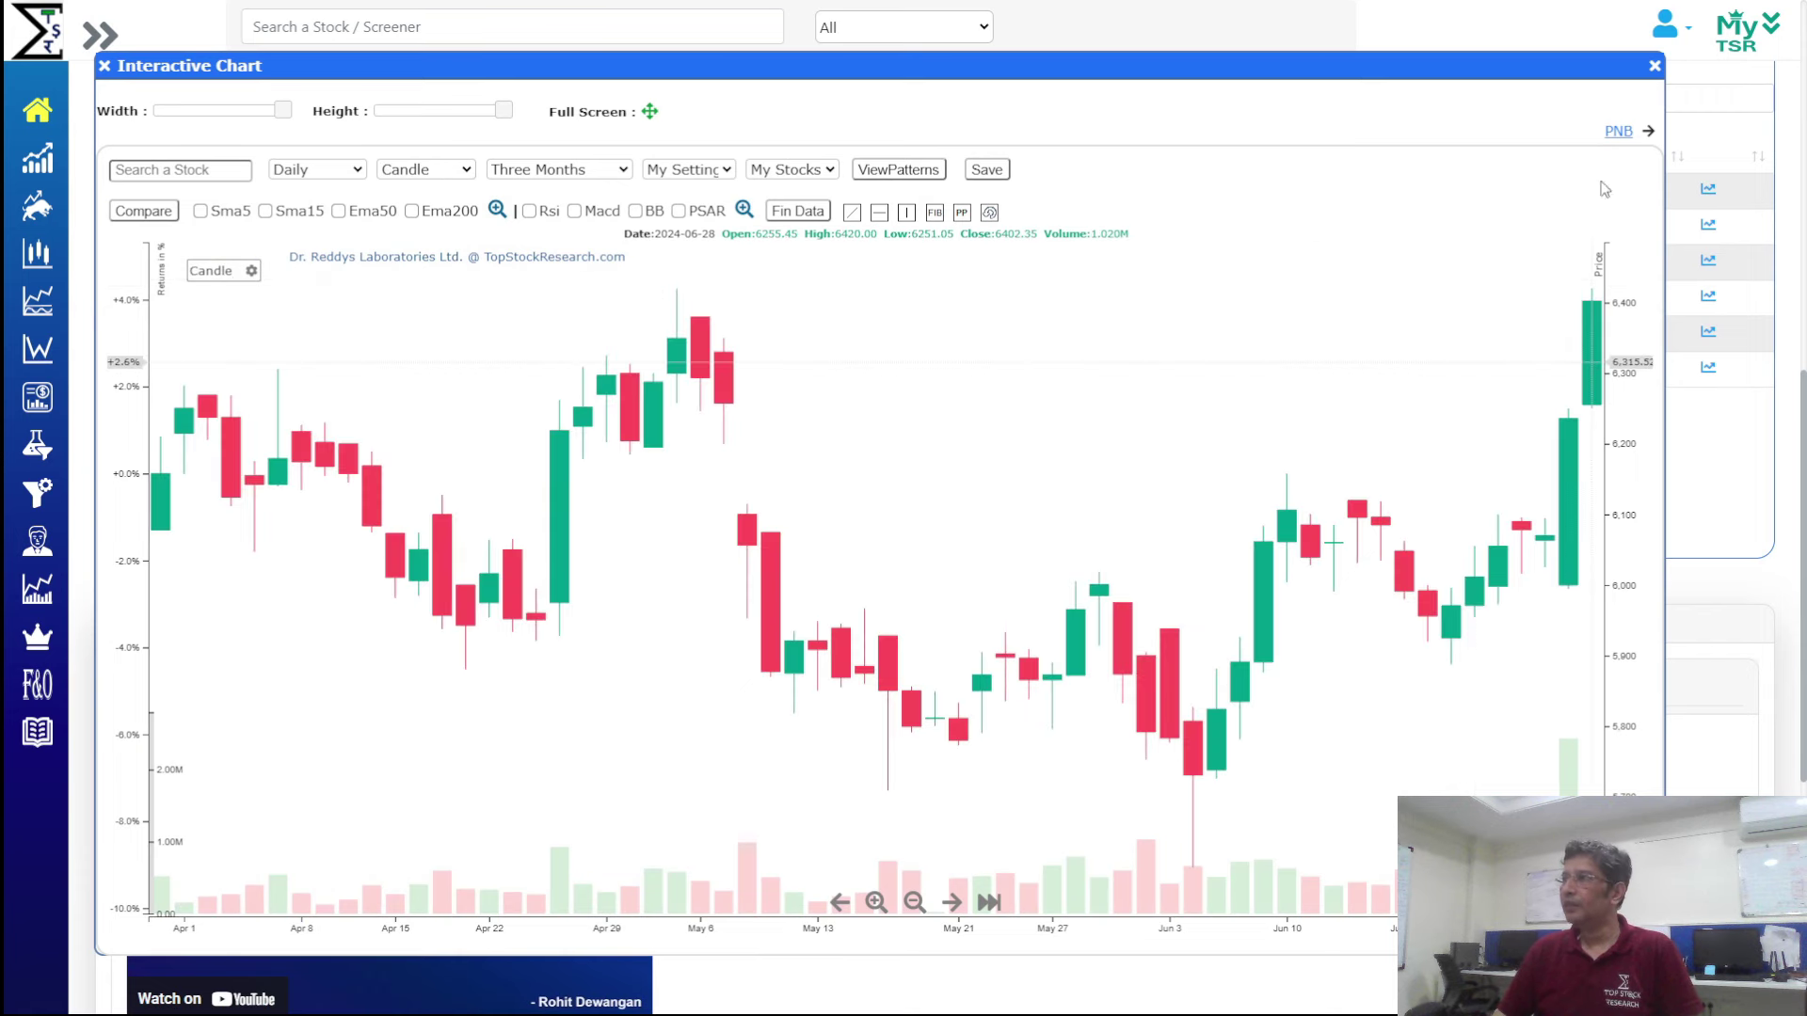
click(1617, 132)
click(1618, 132)
click(1618, 132)
click(1617, 132)
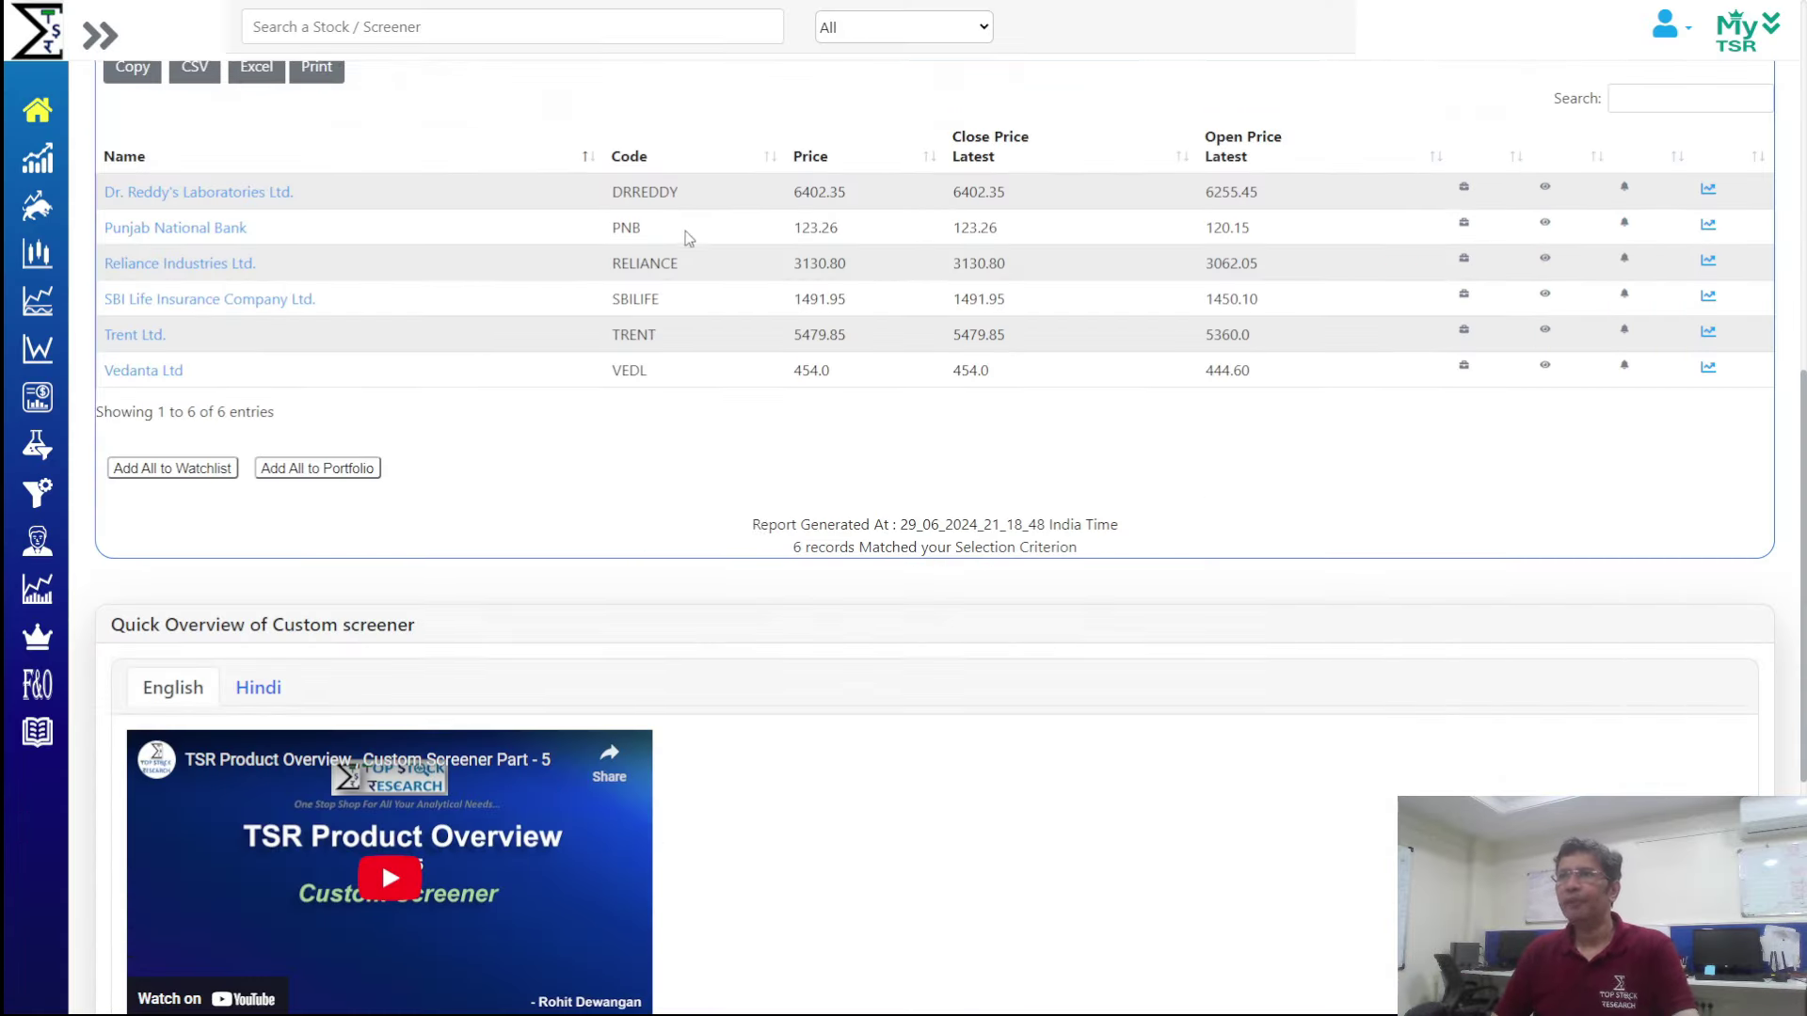
Change the OHLC comparison operator to Below and rerun the screener
scroll(685, 237, up, 9)
click(695, 366)
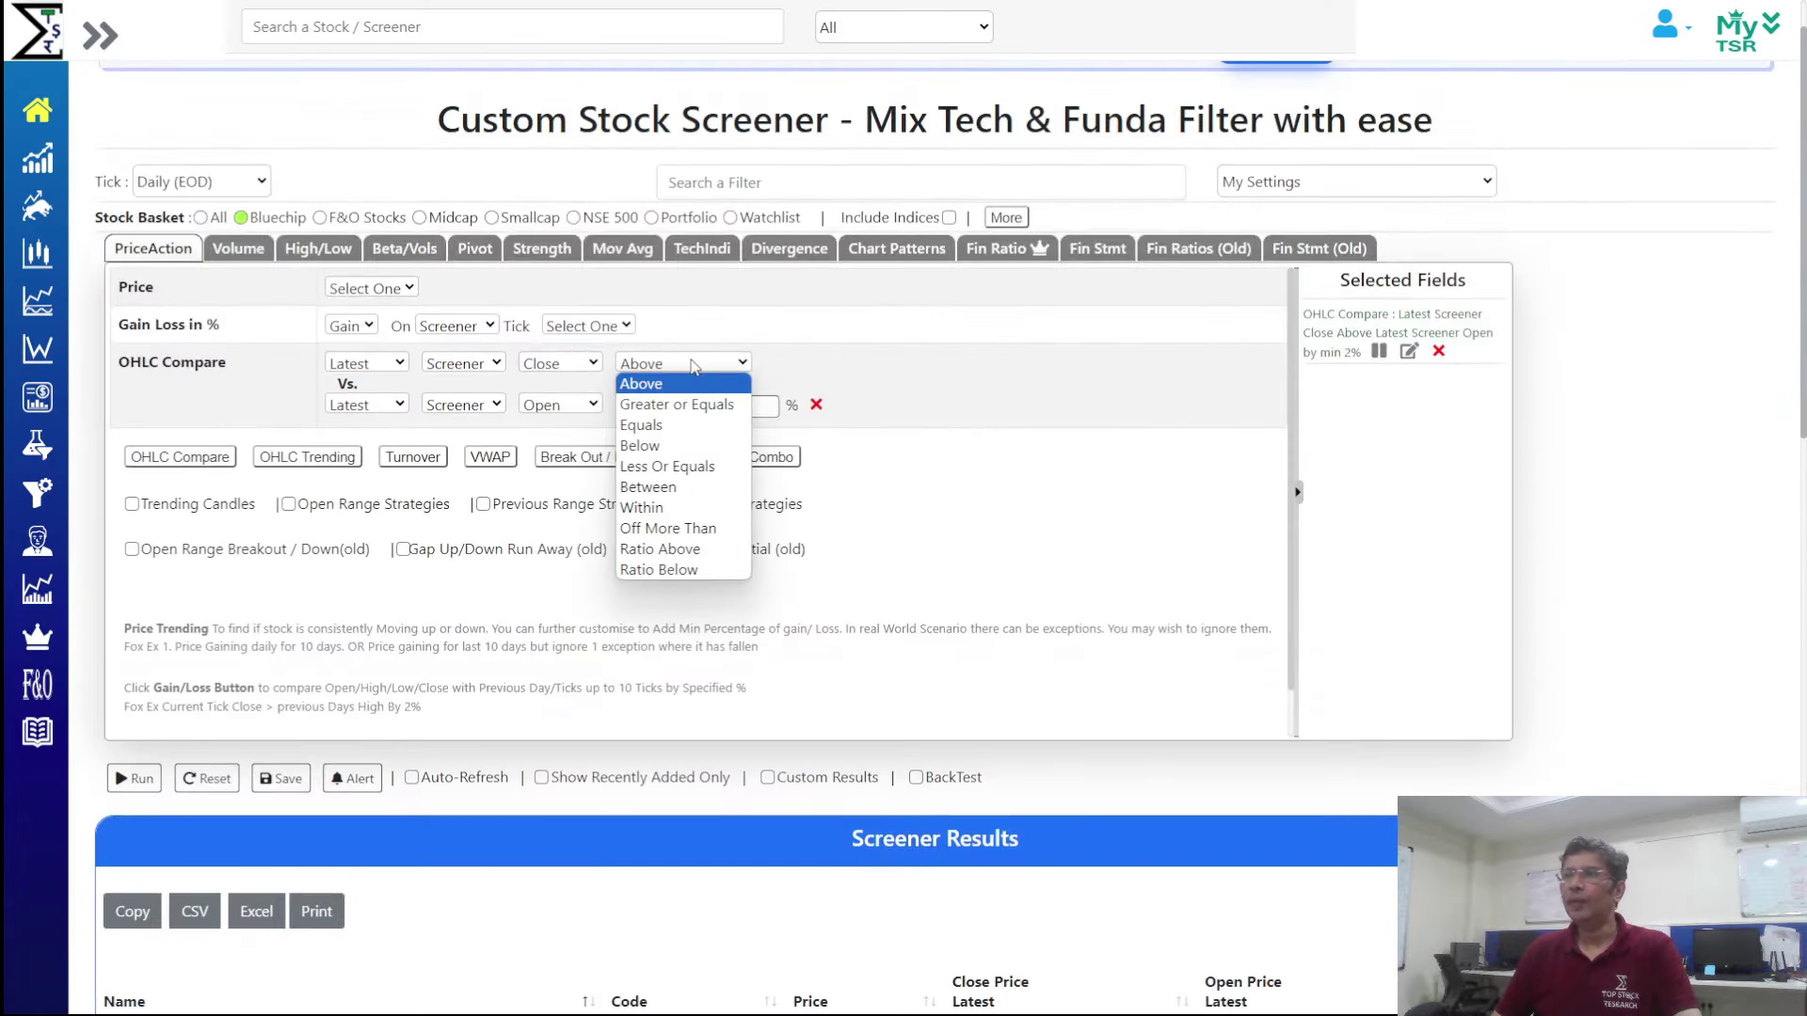
click(684, 446)
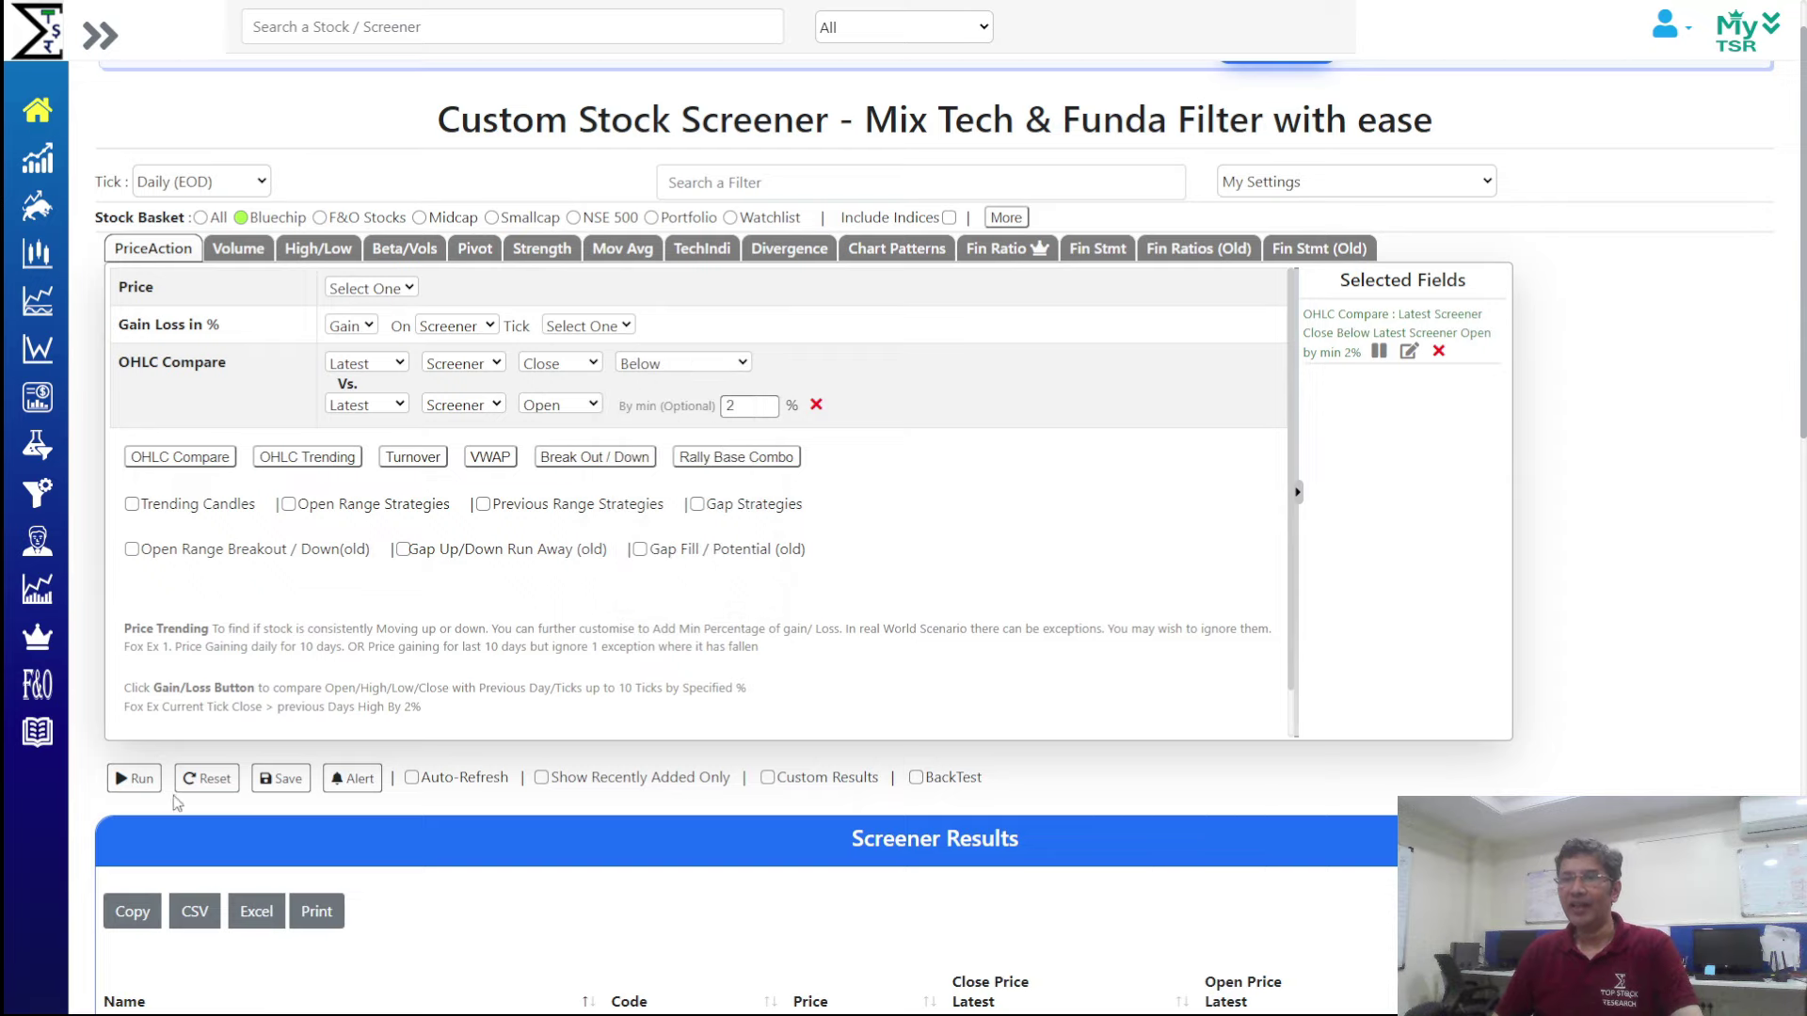
click(134, 777)
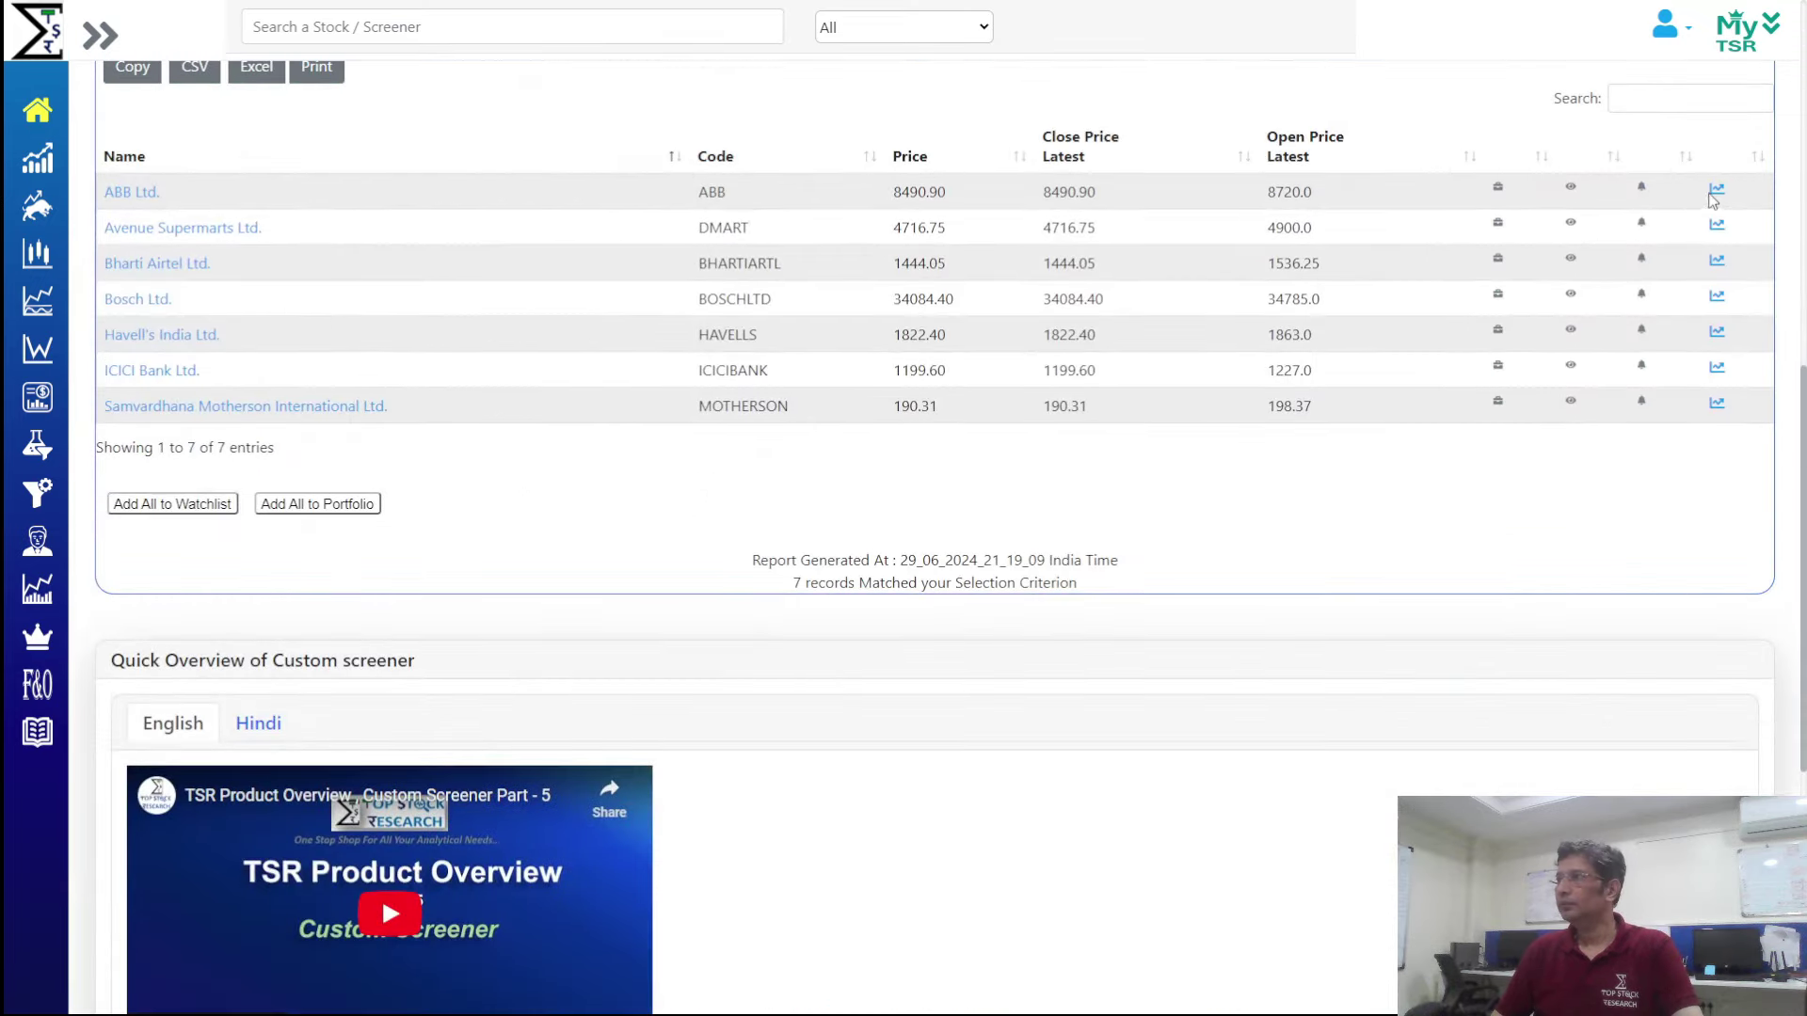
Inspect the candle charts of ABB, Avenue Supermarts and Bharti Airtel, and close the chart
click(1715, 195)
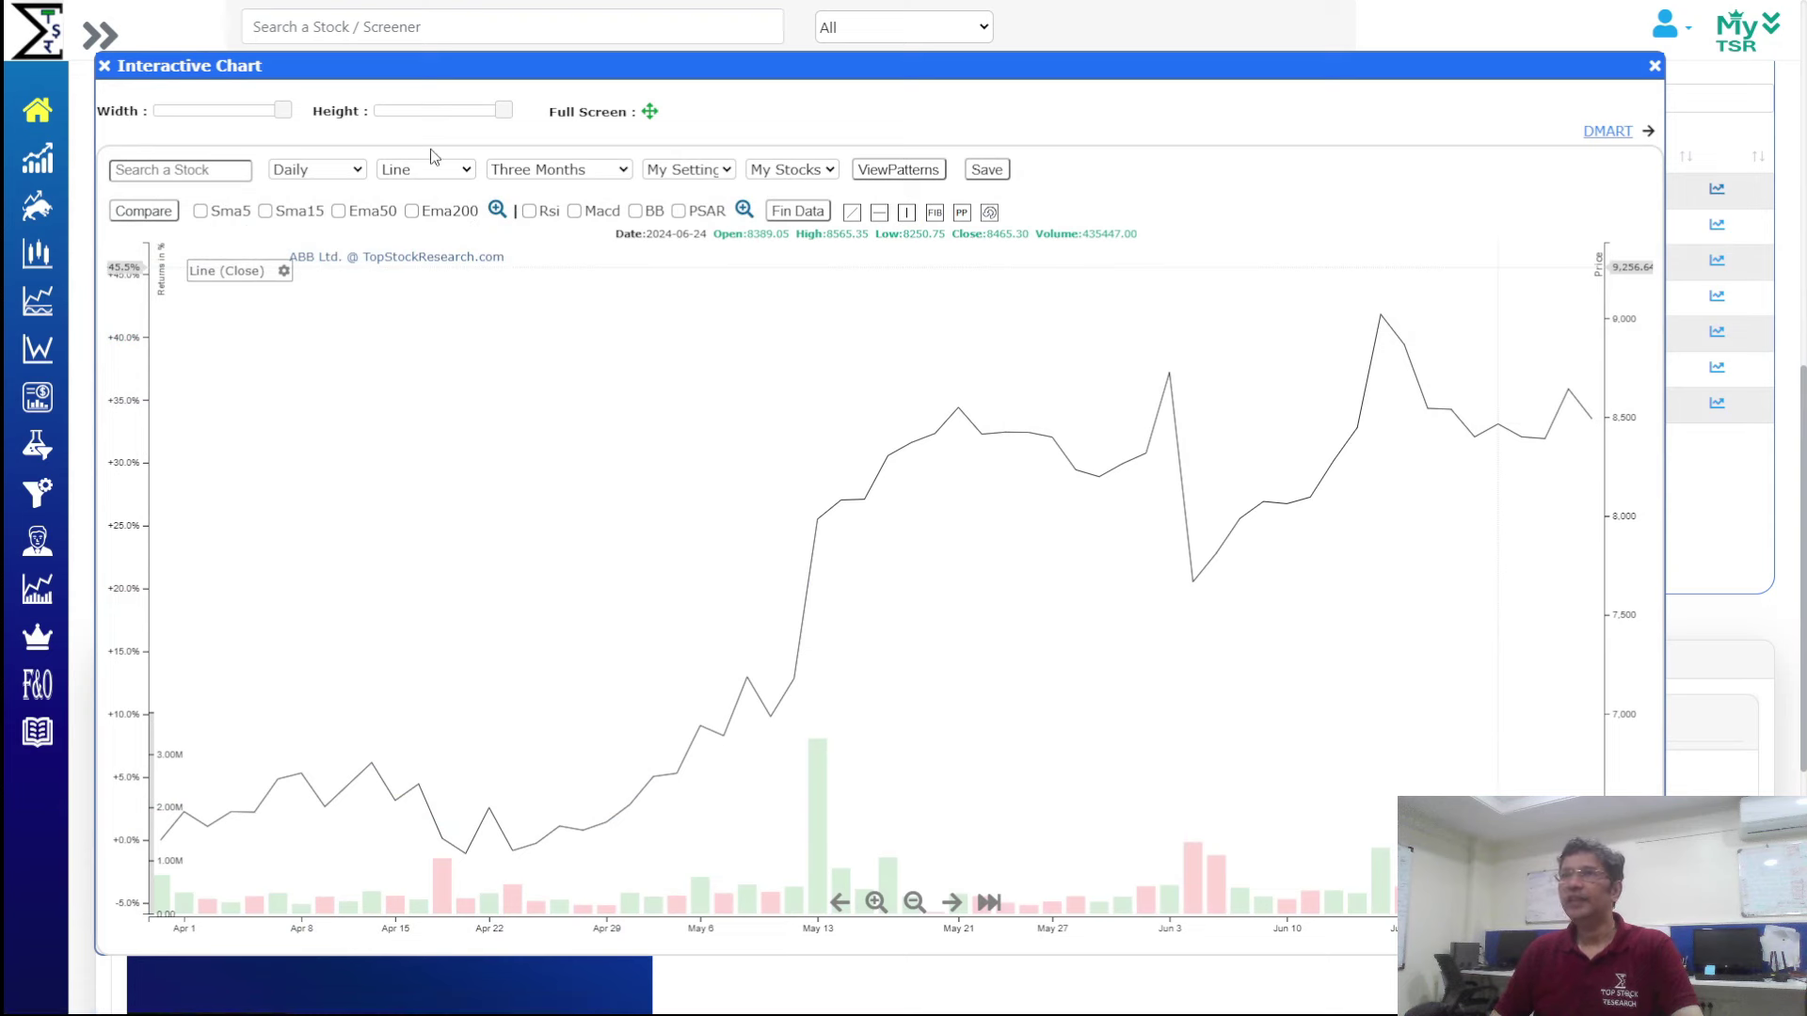
click(425, 169)
click(404, 204)
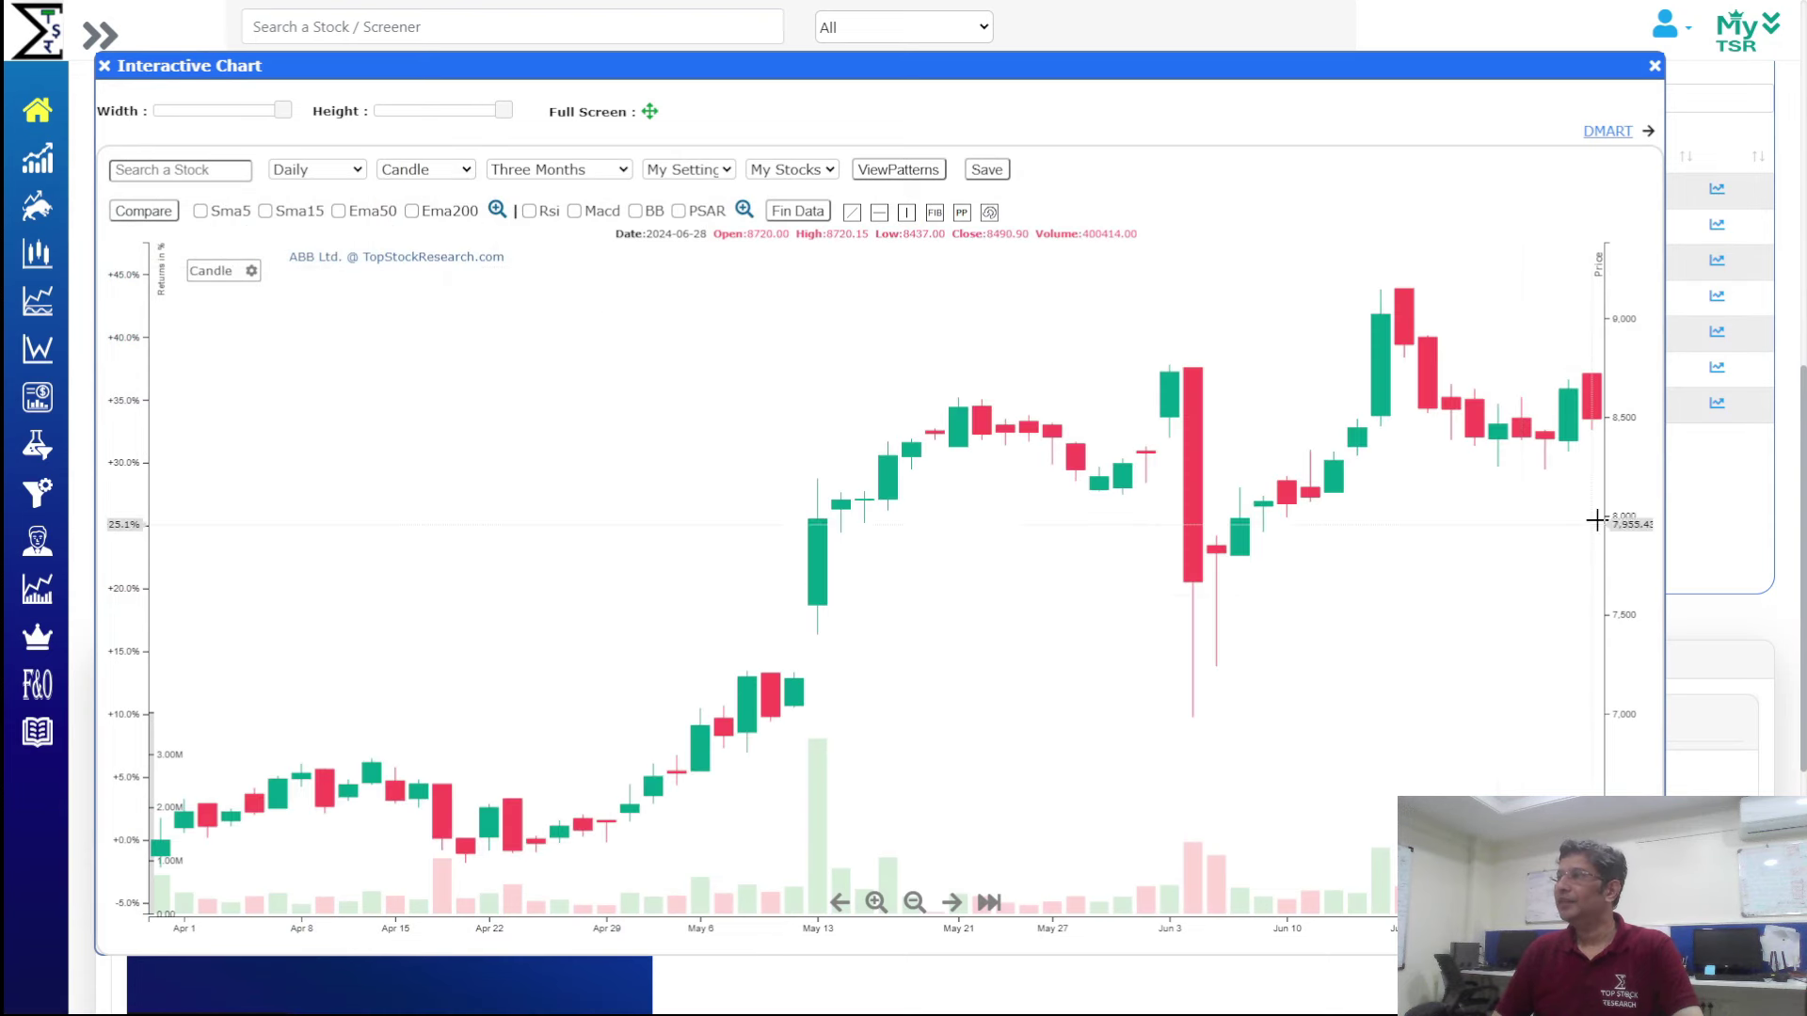
click(1612, 132)
click(1615, 133)
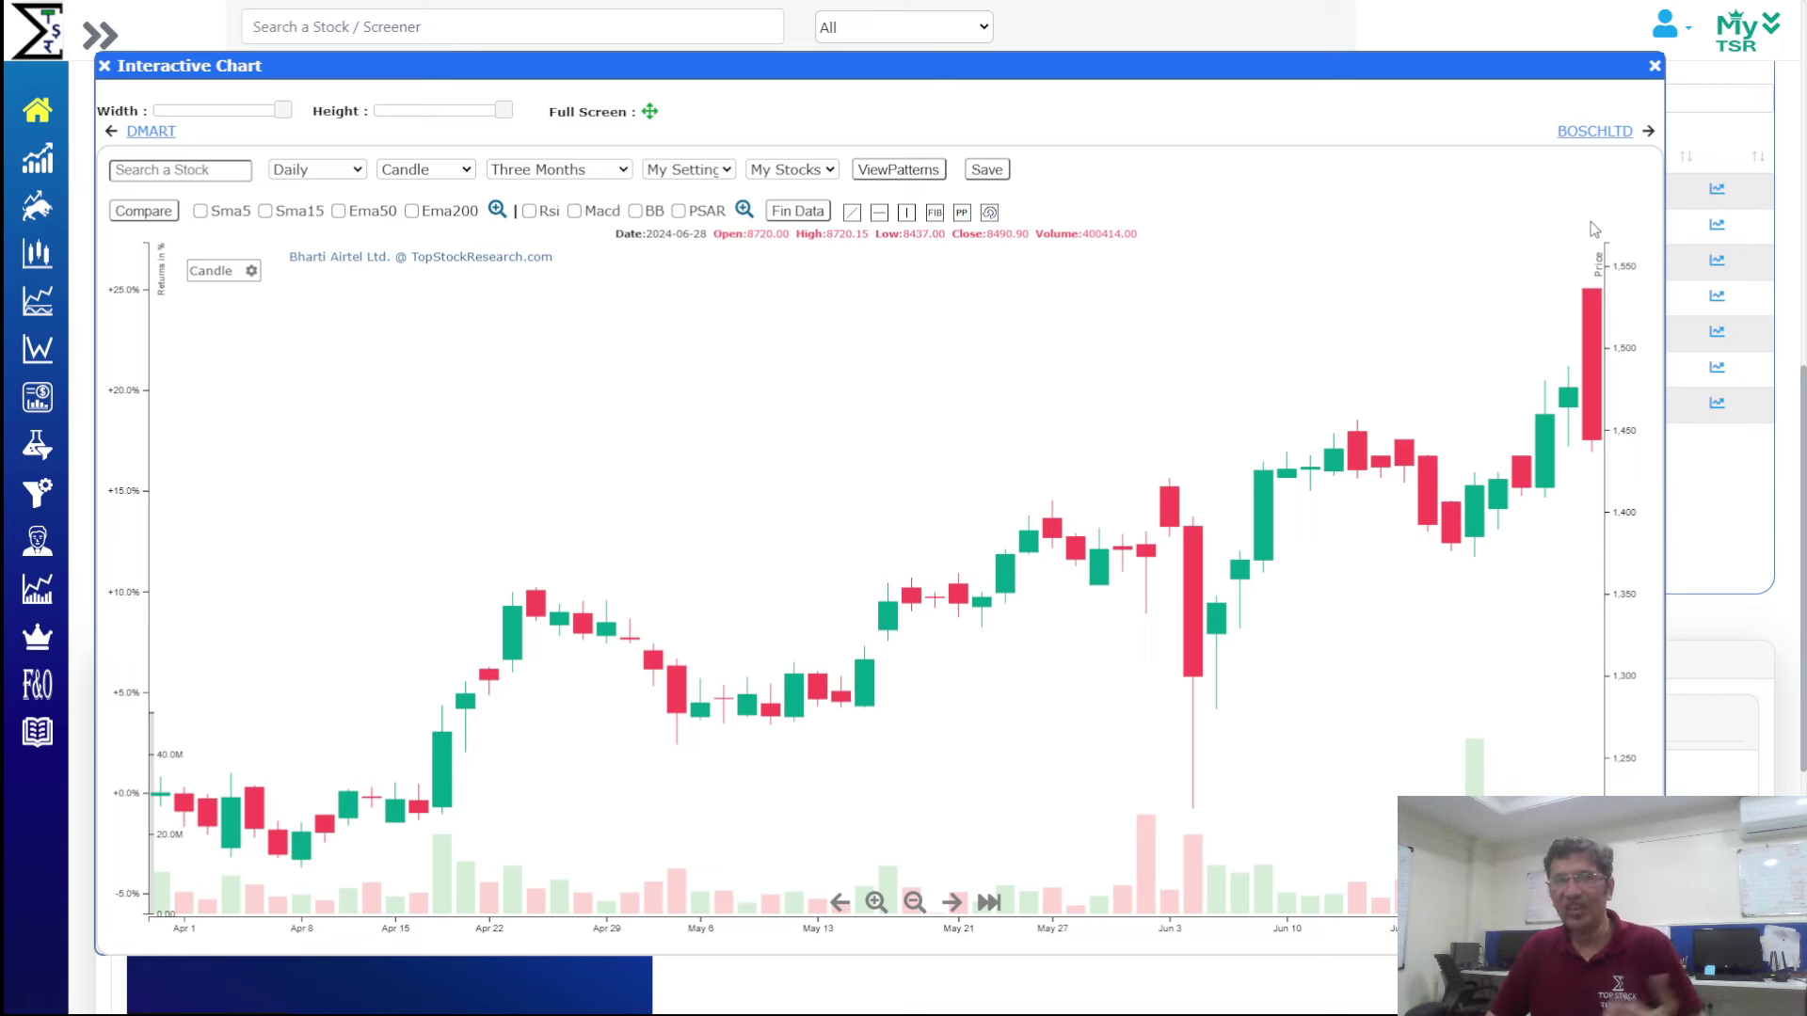
click(1654, 67)
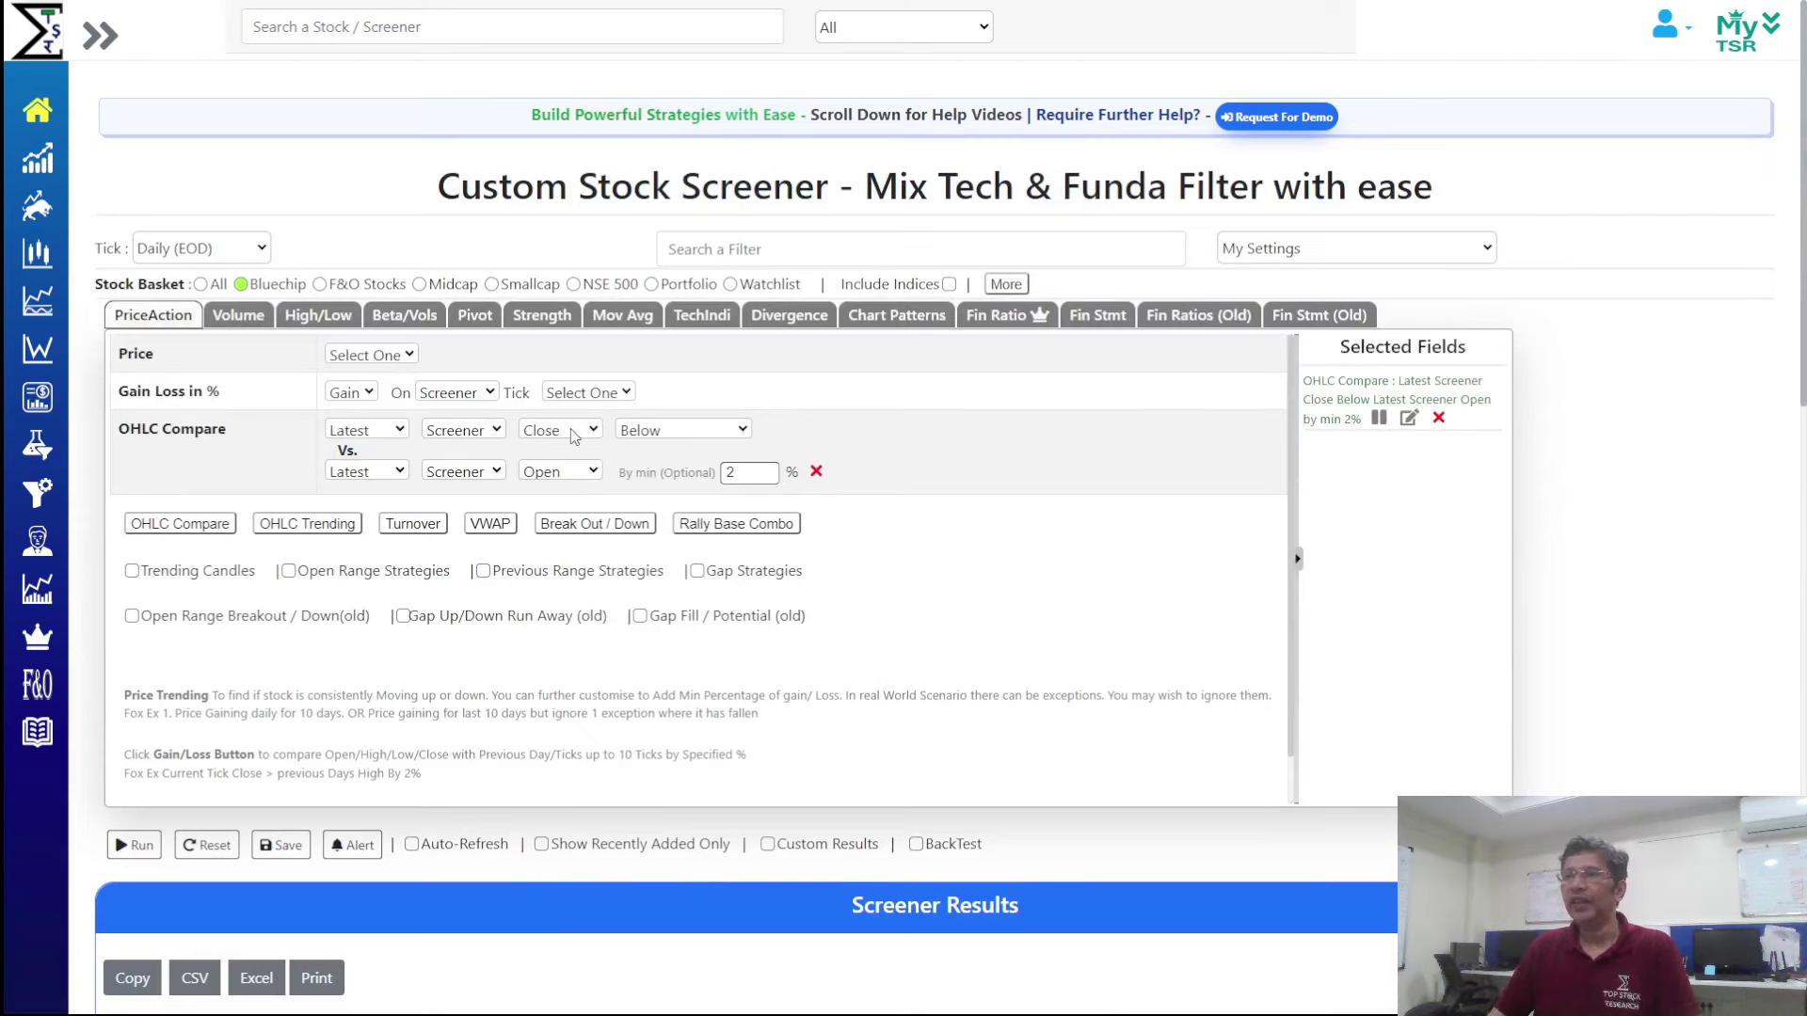
Change the OHLC comparison to latest open Equals latest low and run the screener
click(638, 432)
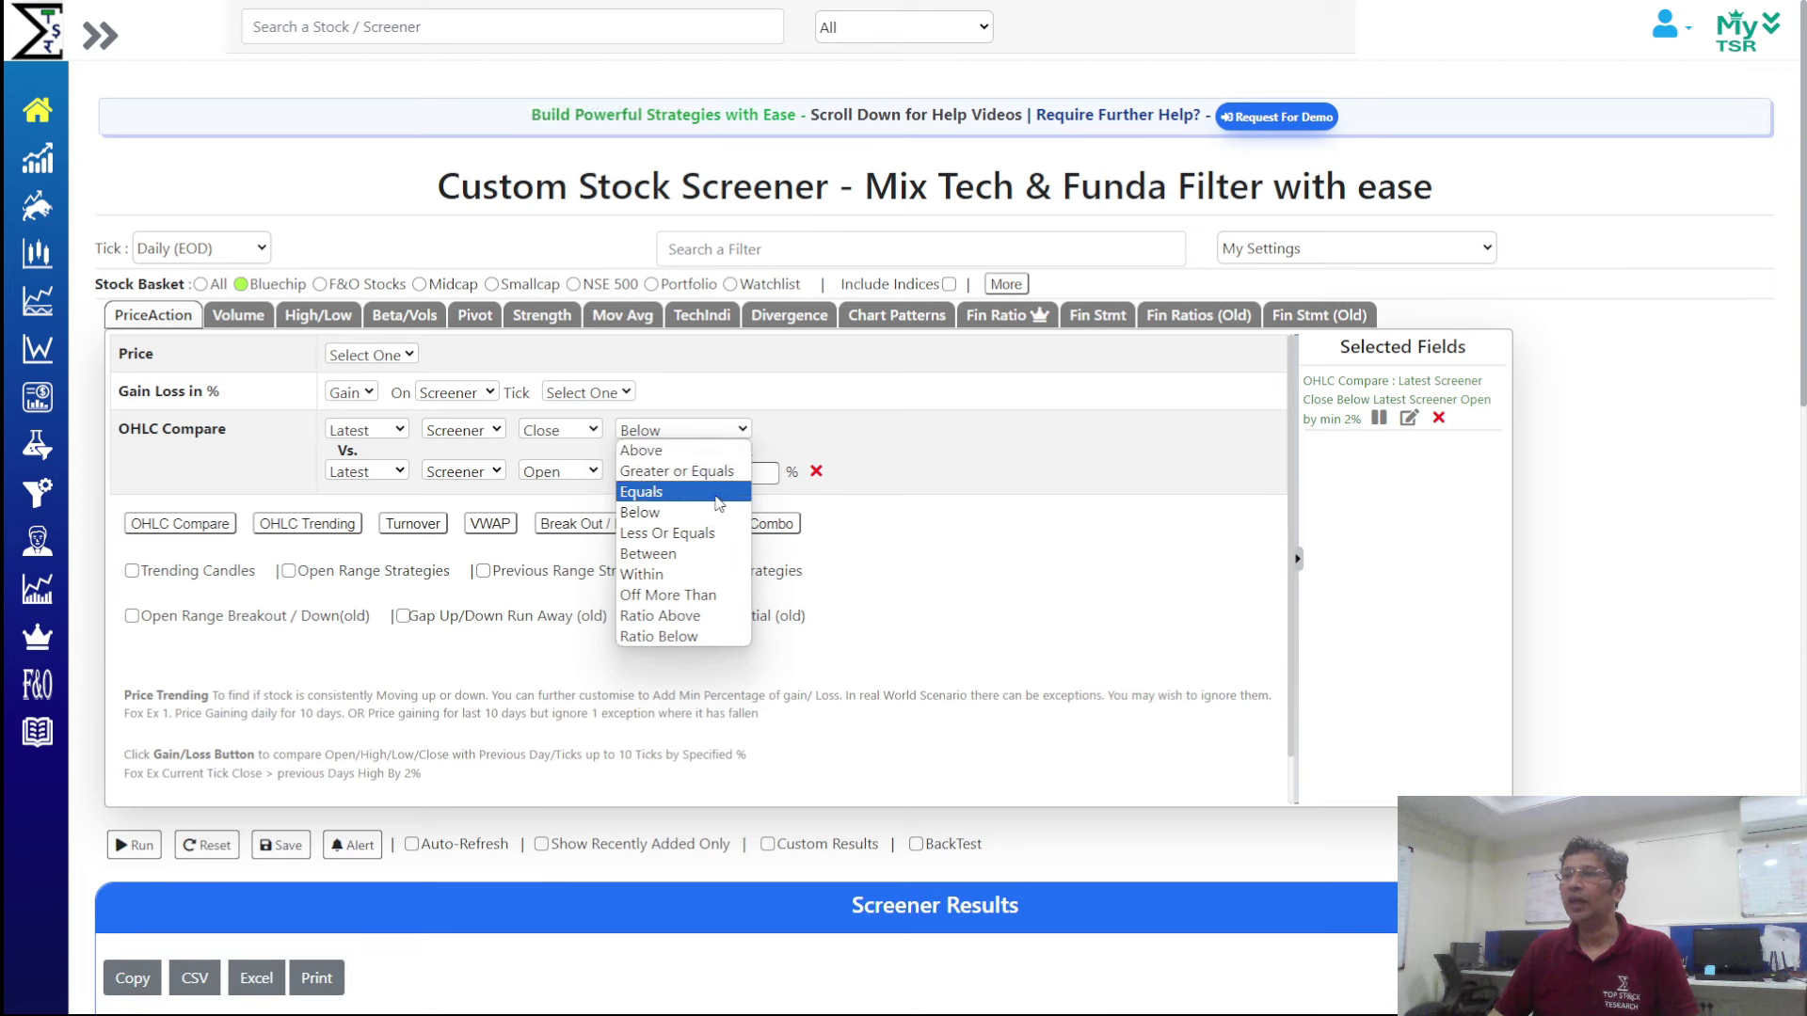
click(718, 503)
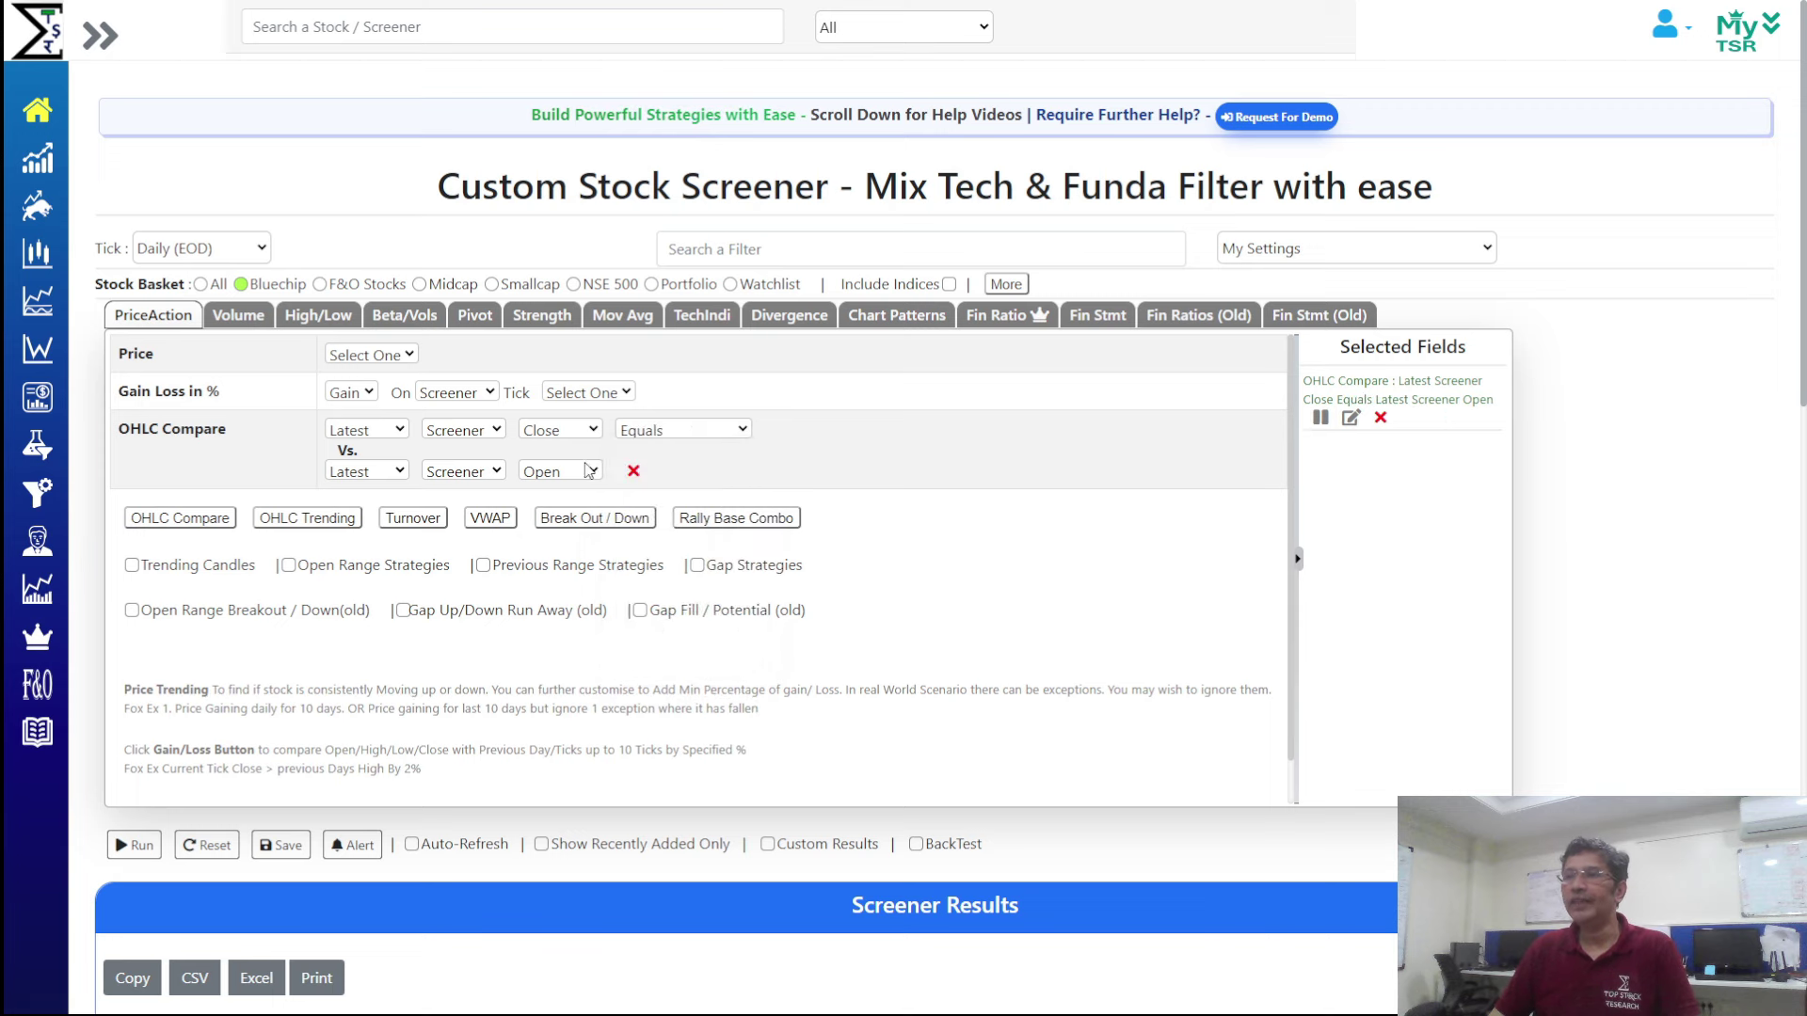
click(565, 431)
click(563, 443)
click(566, 470)
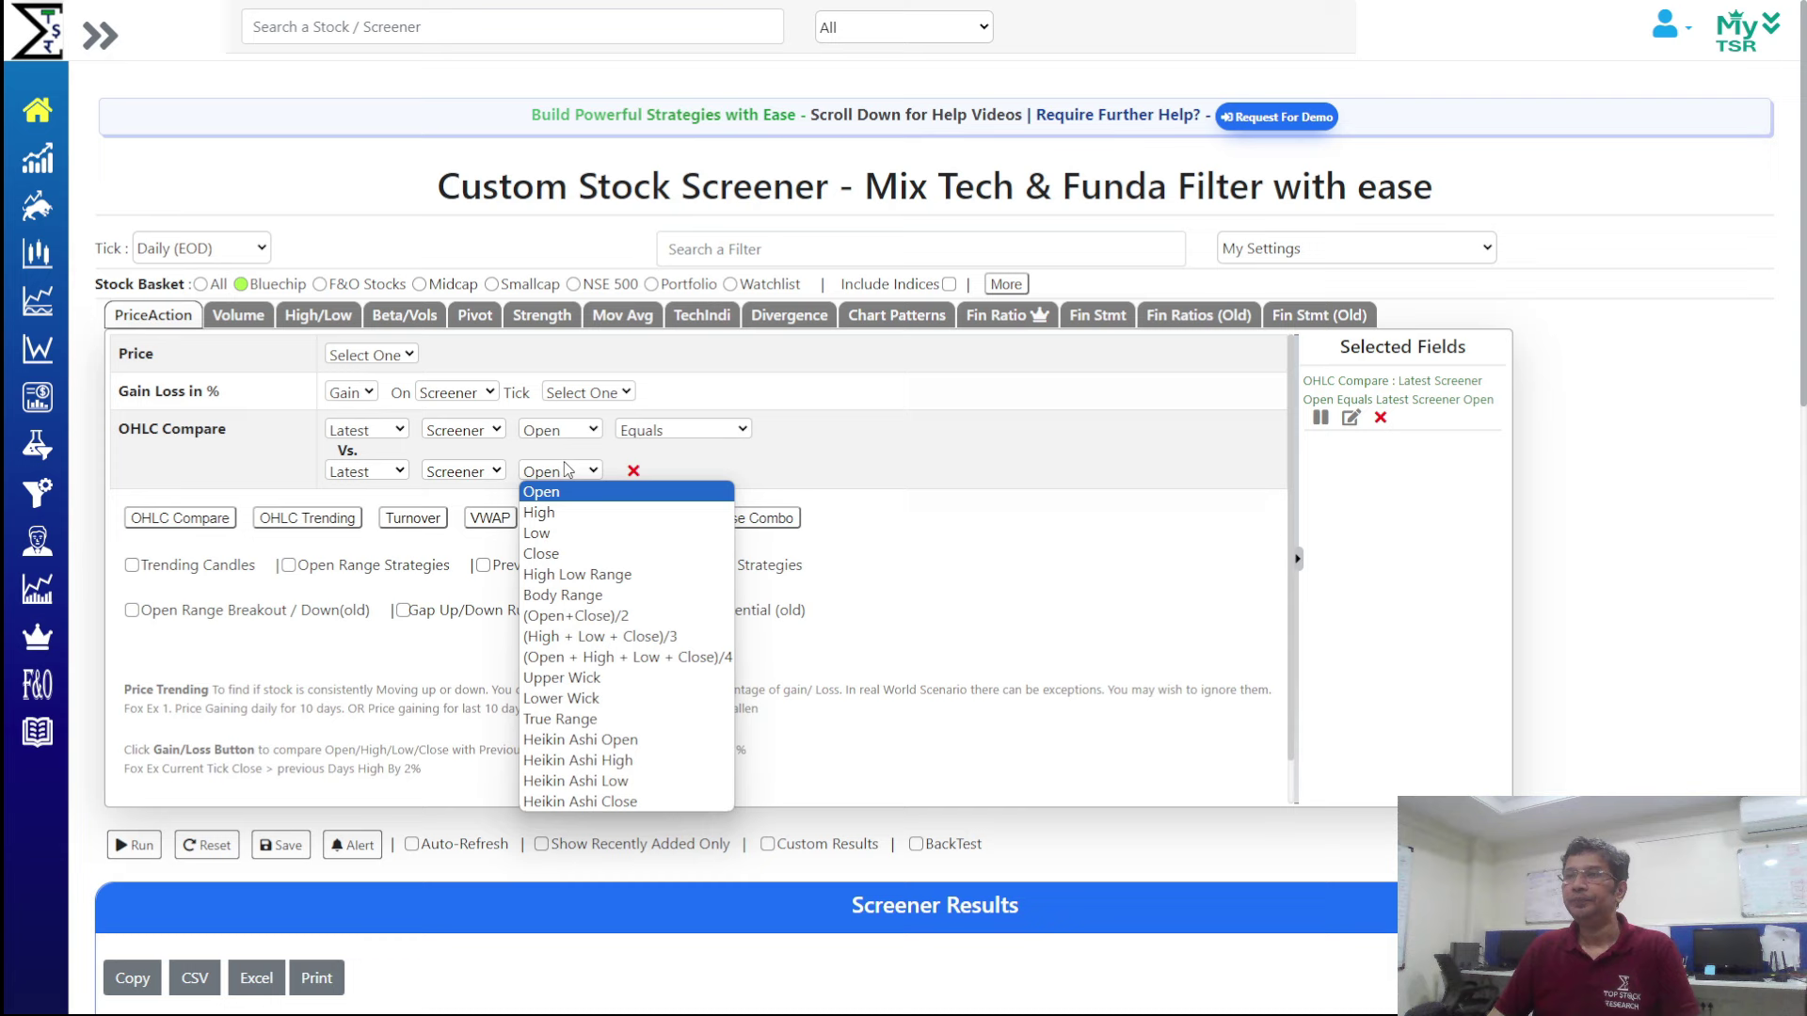
click(565, 528)
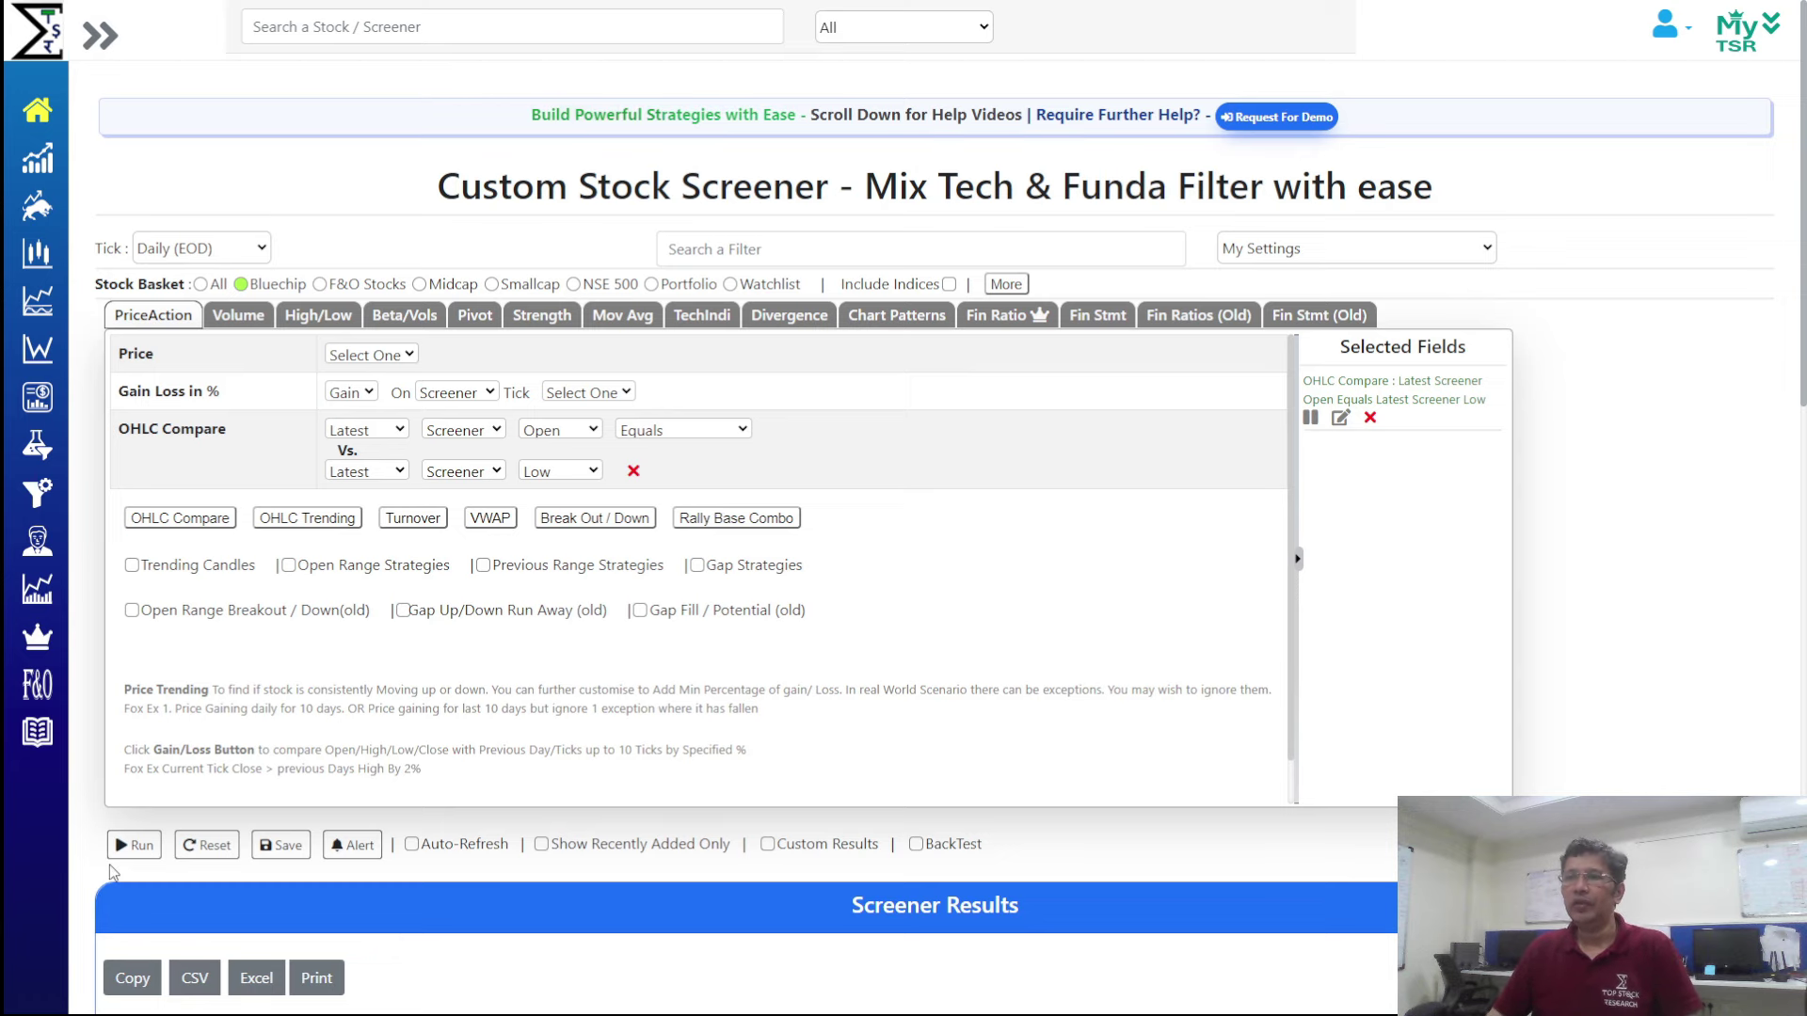
click(134, 846)
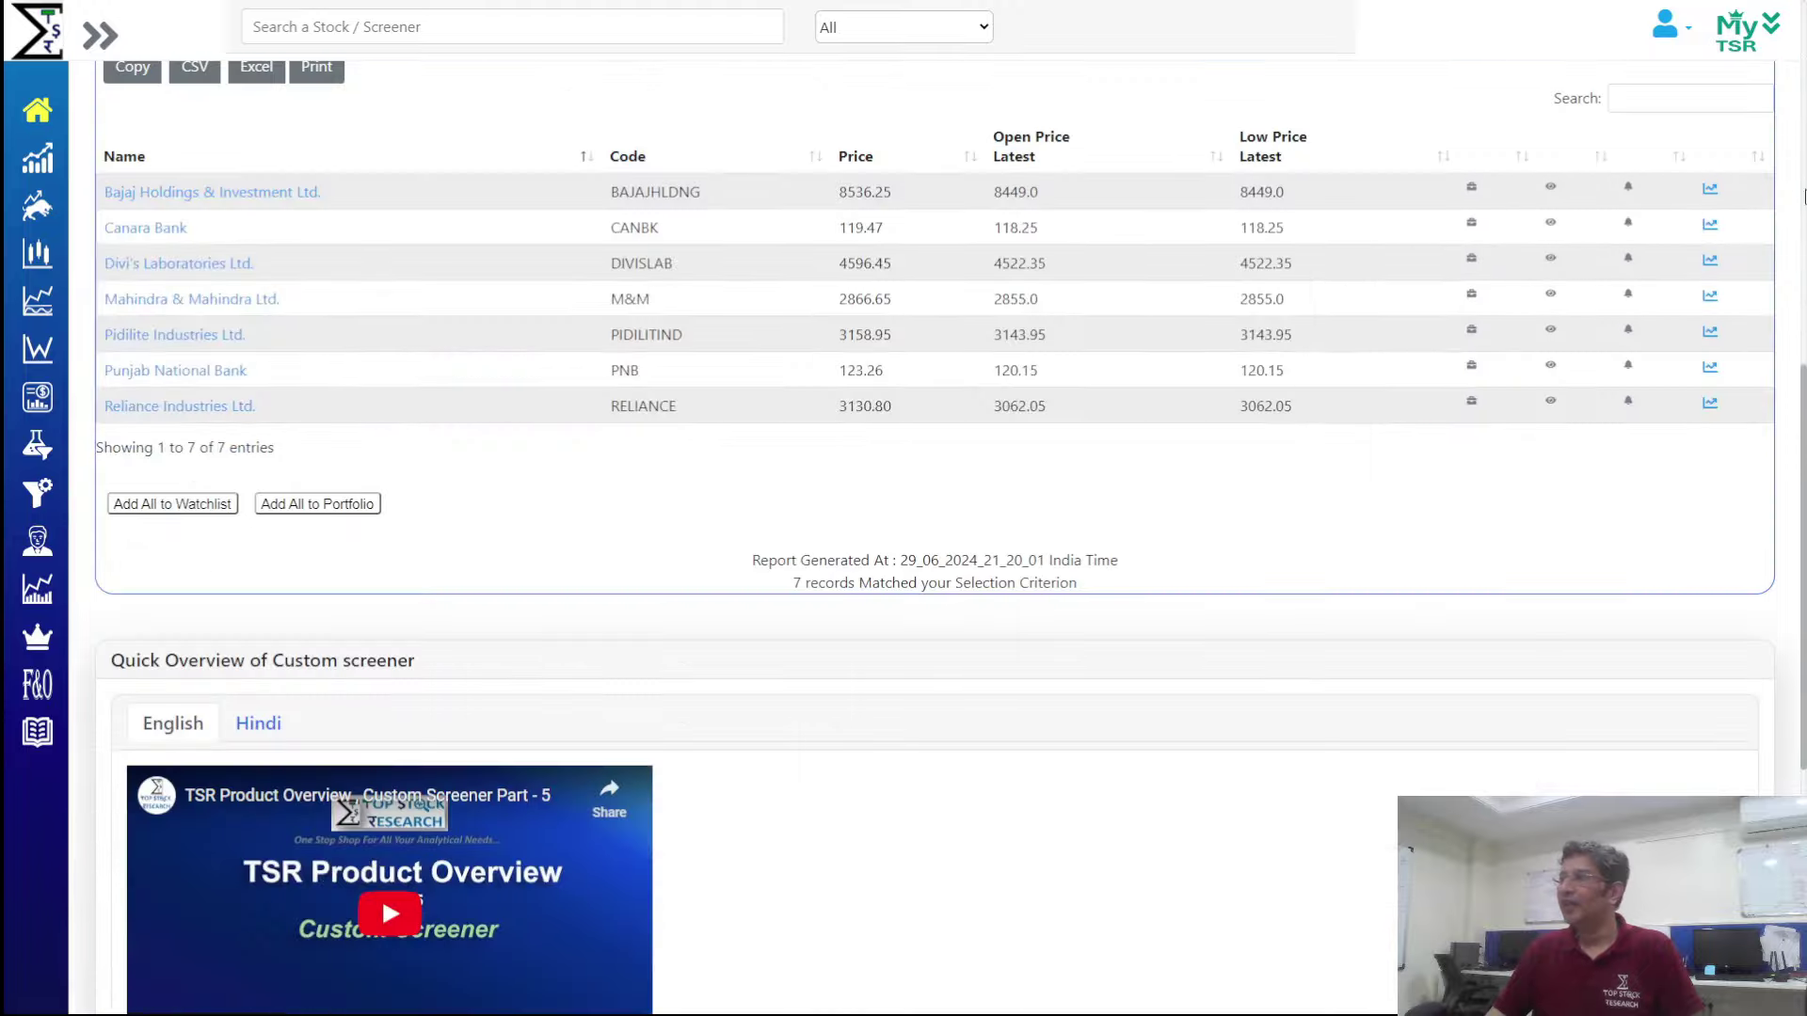
Inspect the candle charts of Bajaj Holdings & Investment and Canara Bank
click(1710, 188)
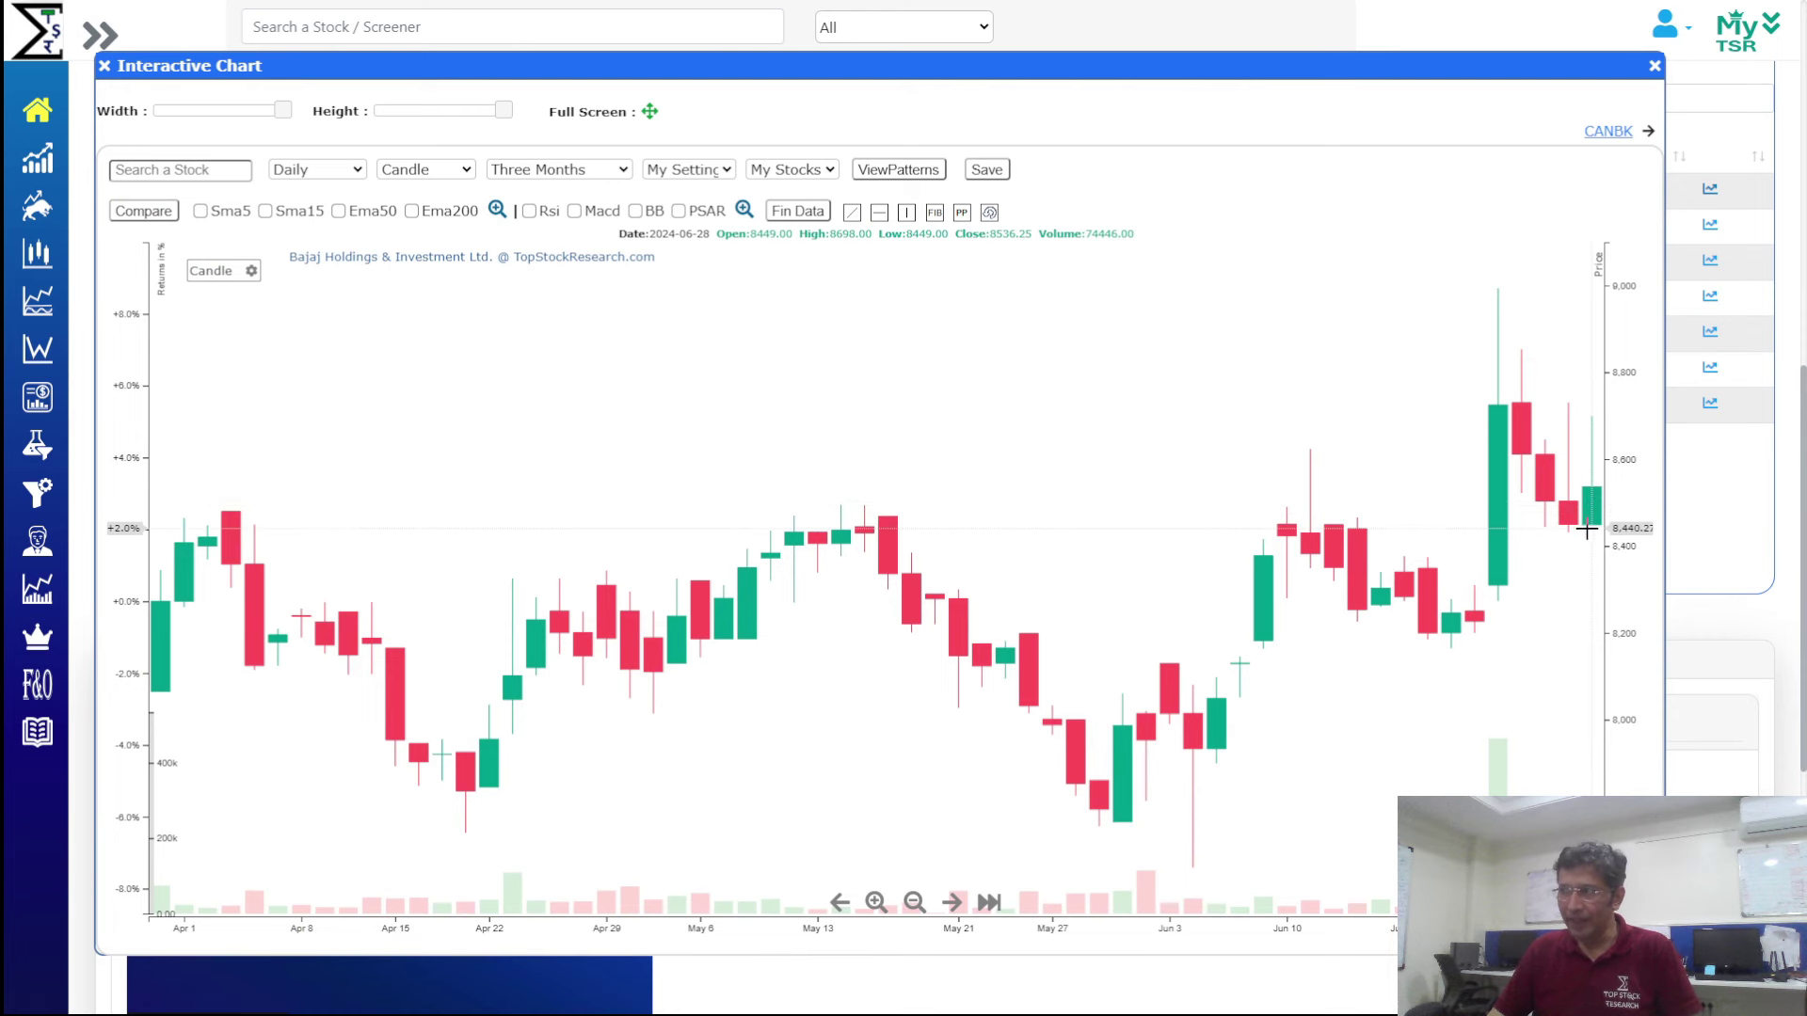
click(1608, 131)
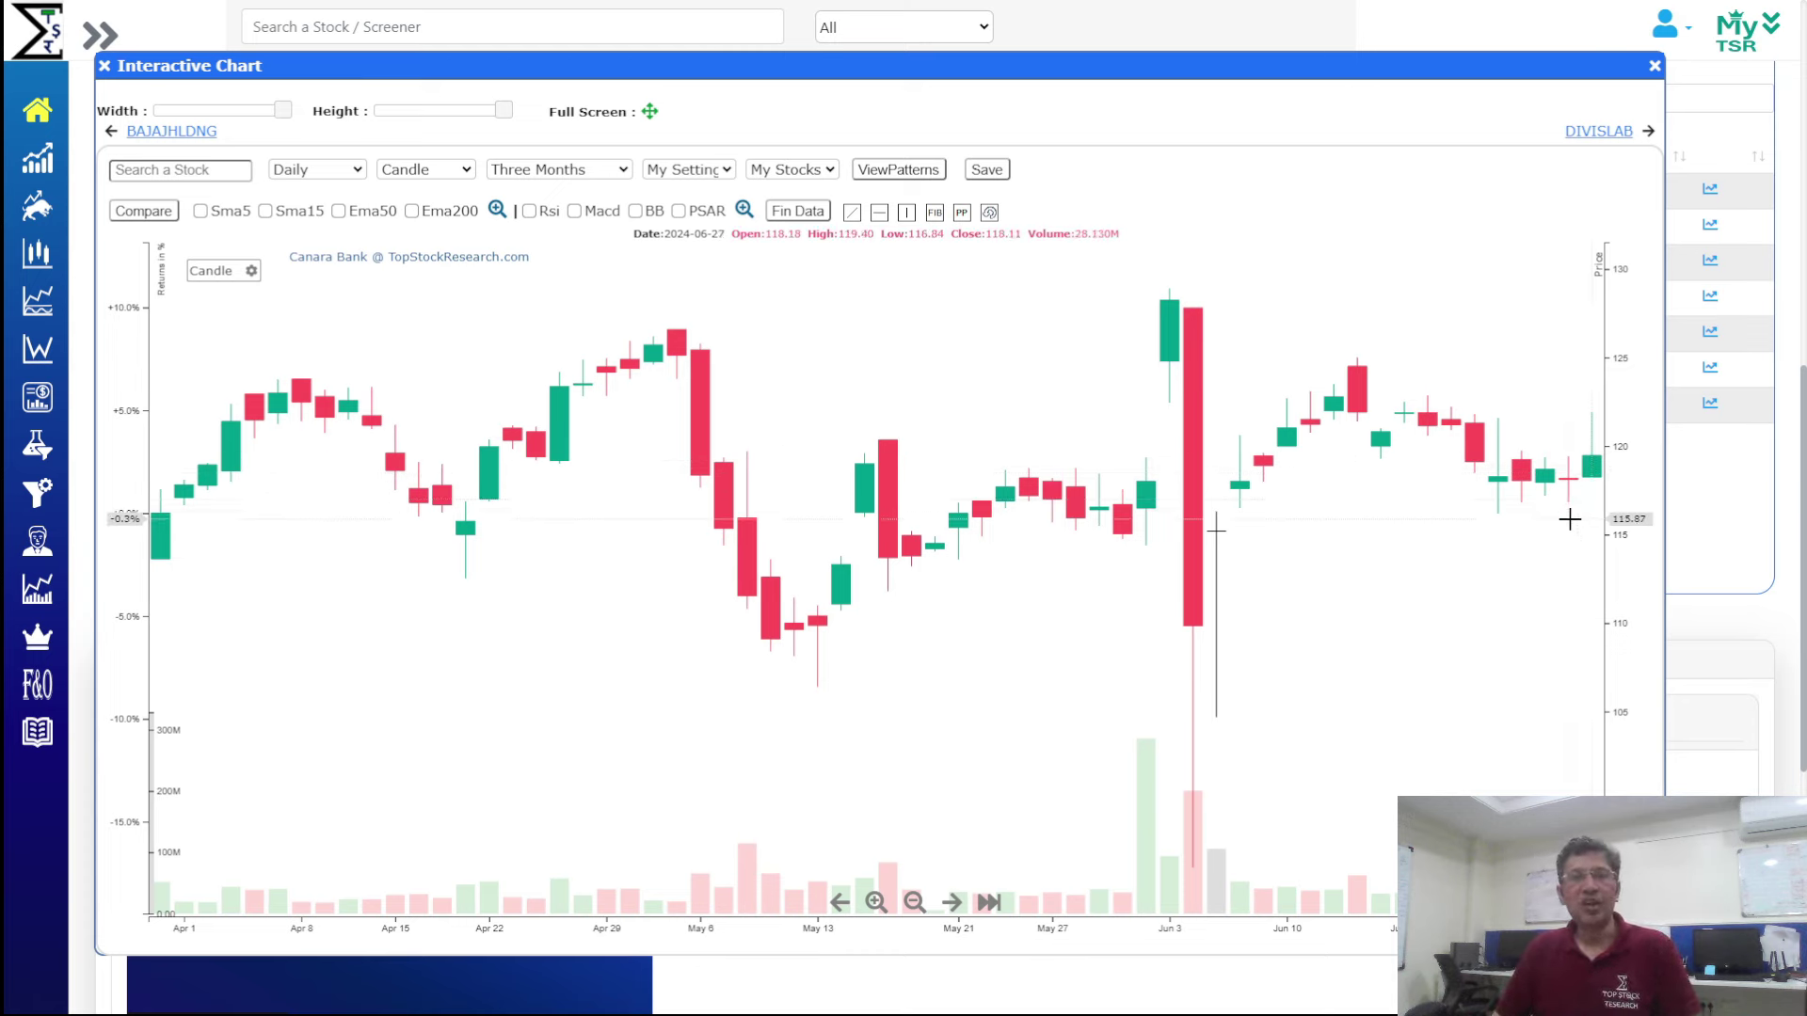
key(alt+Tab)
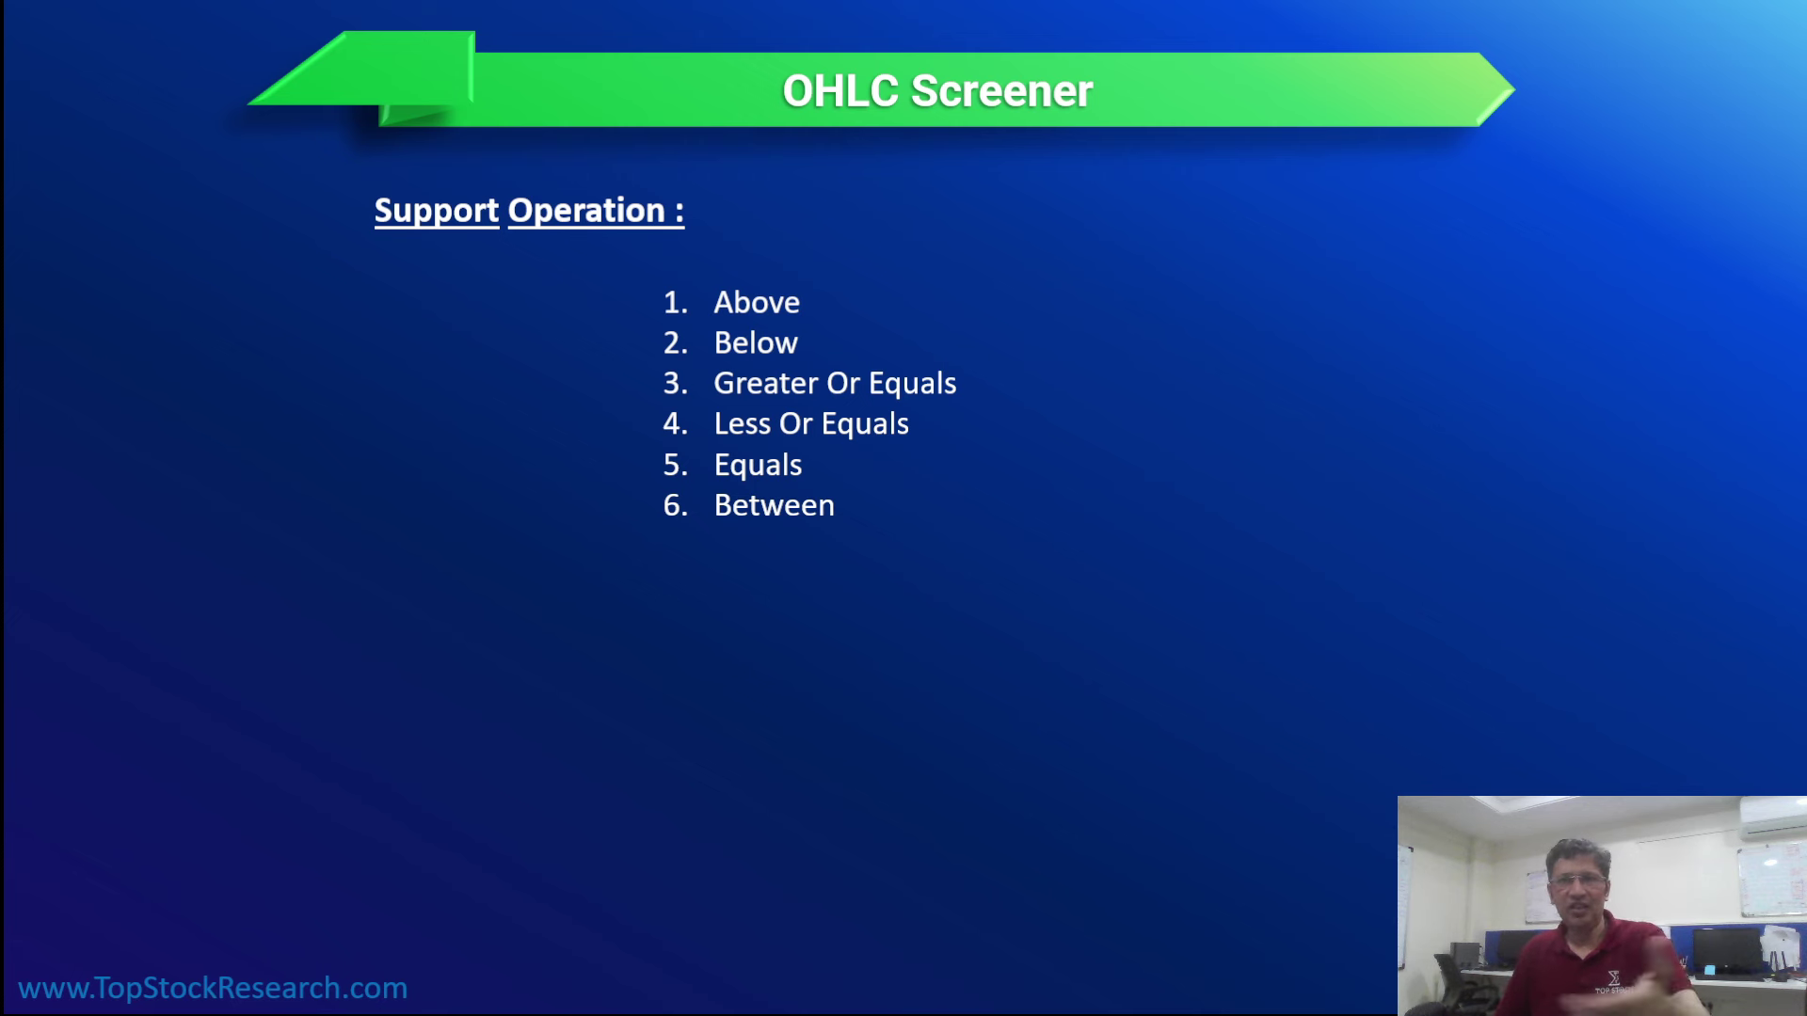
click(1002, 587)
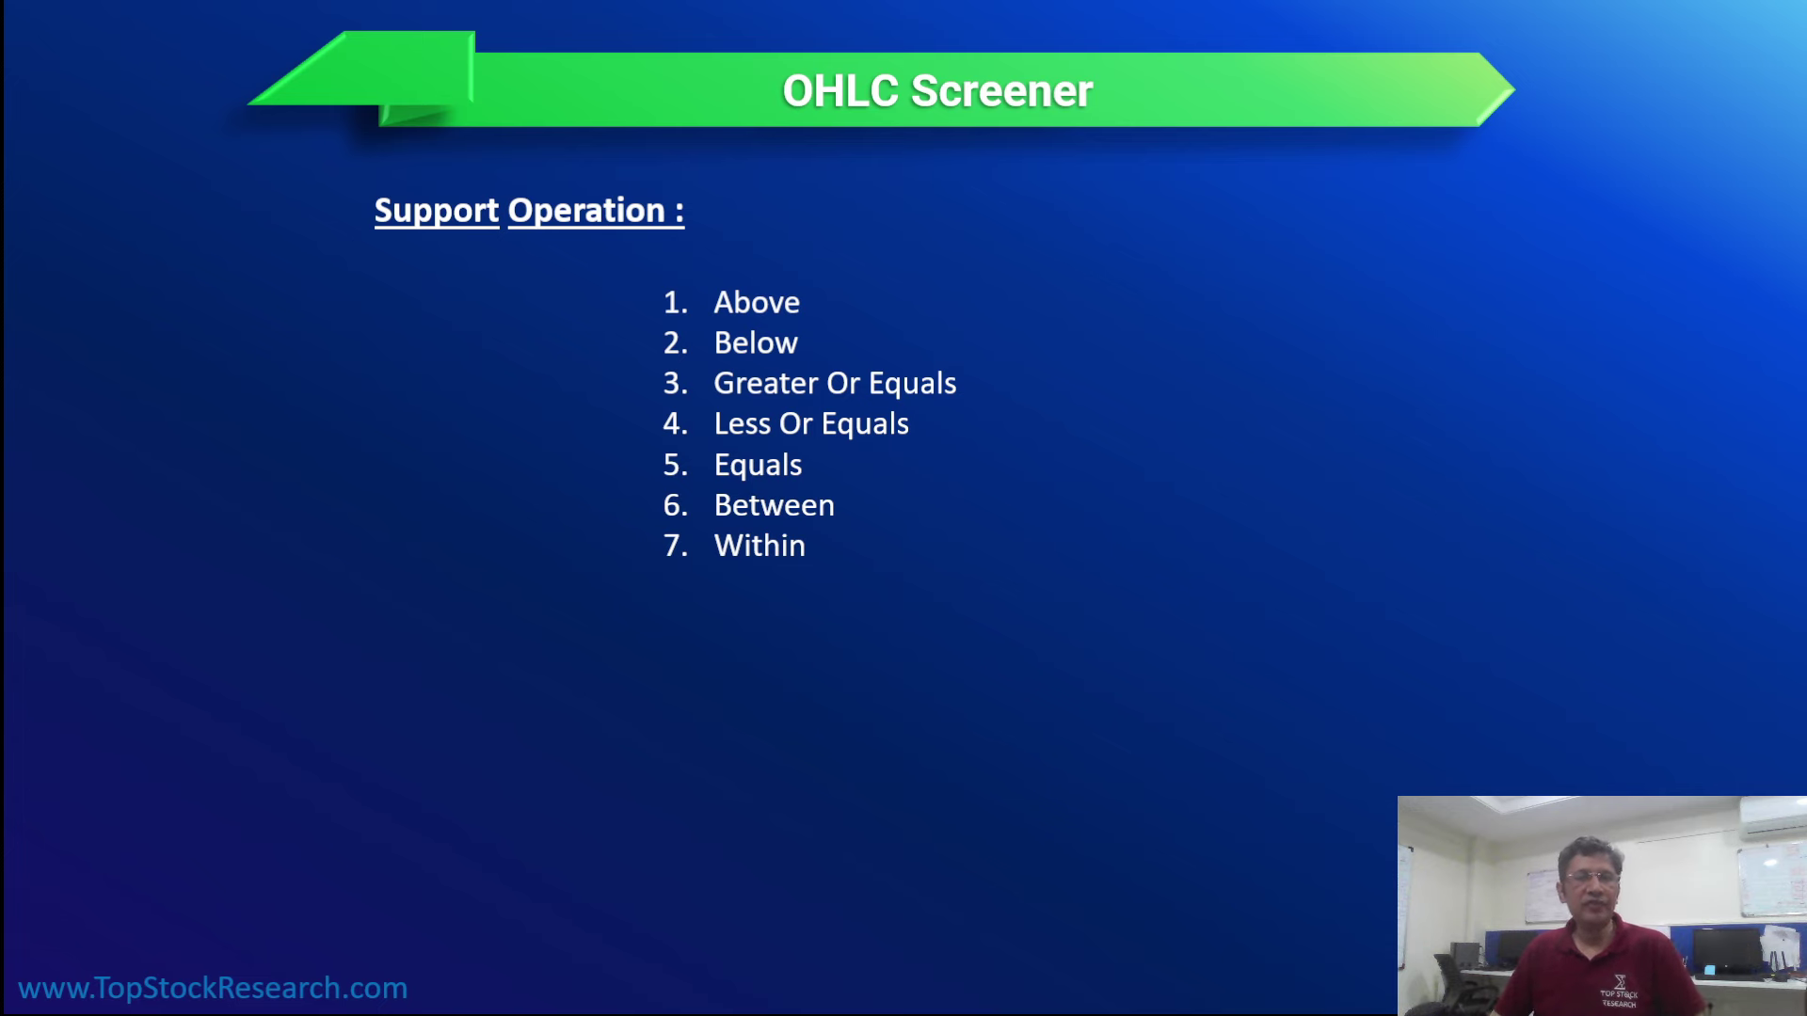
key(alt+Tab)
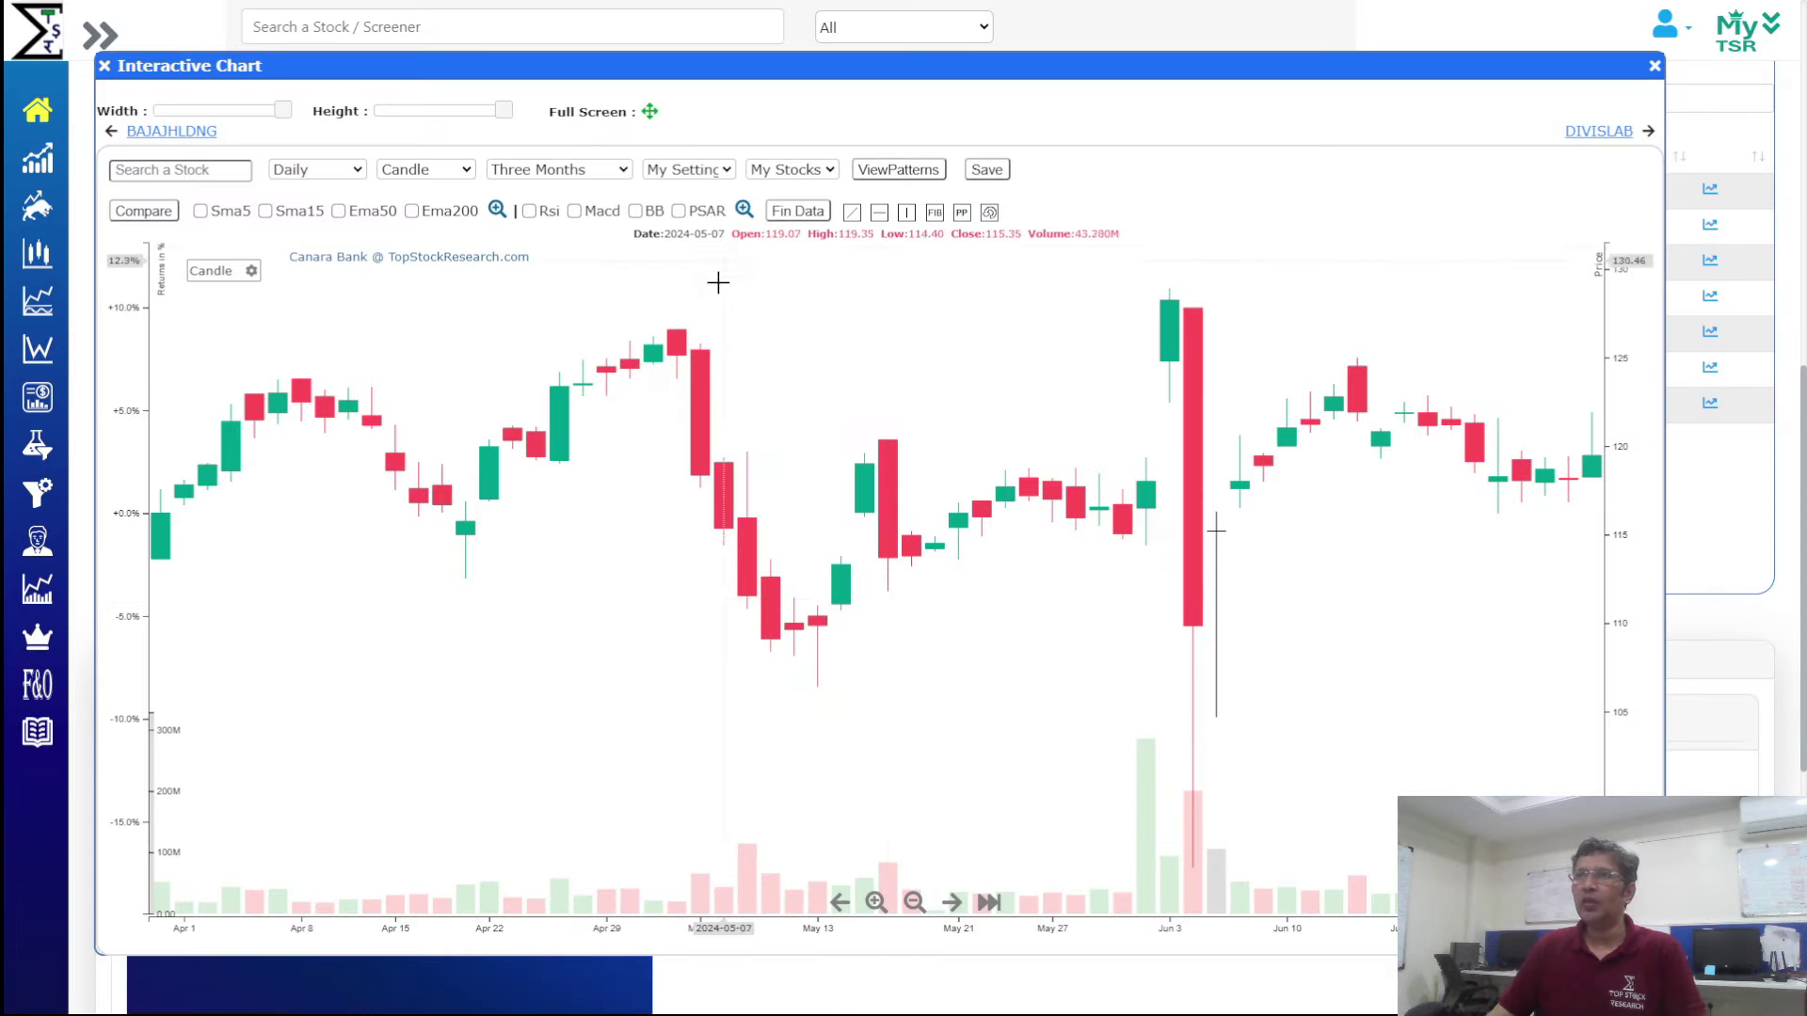
Change the OHLC comparison to latest open Within .1% of latest close and run the screener
click(1655, 67)
scroll(706, 577, up, 10)
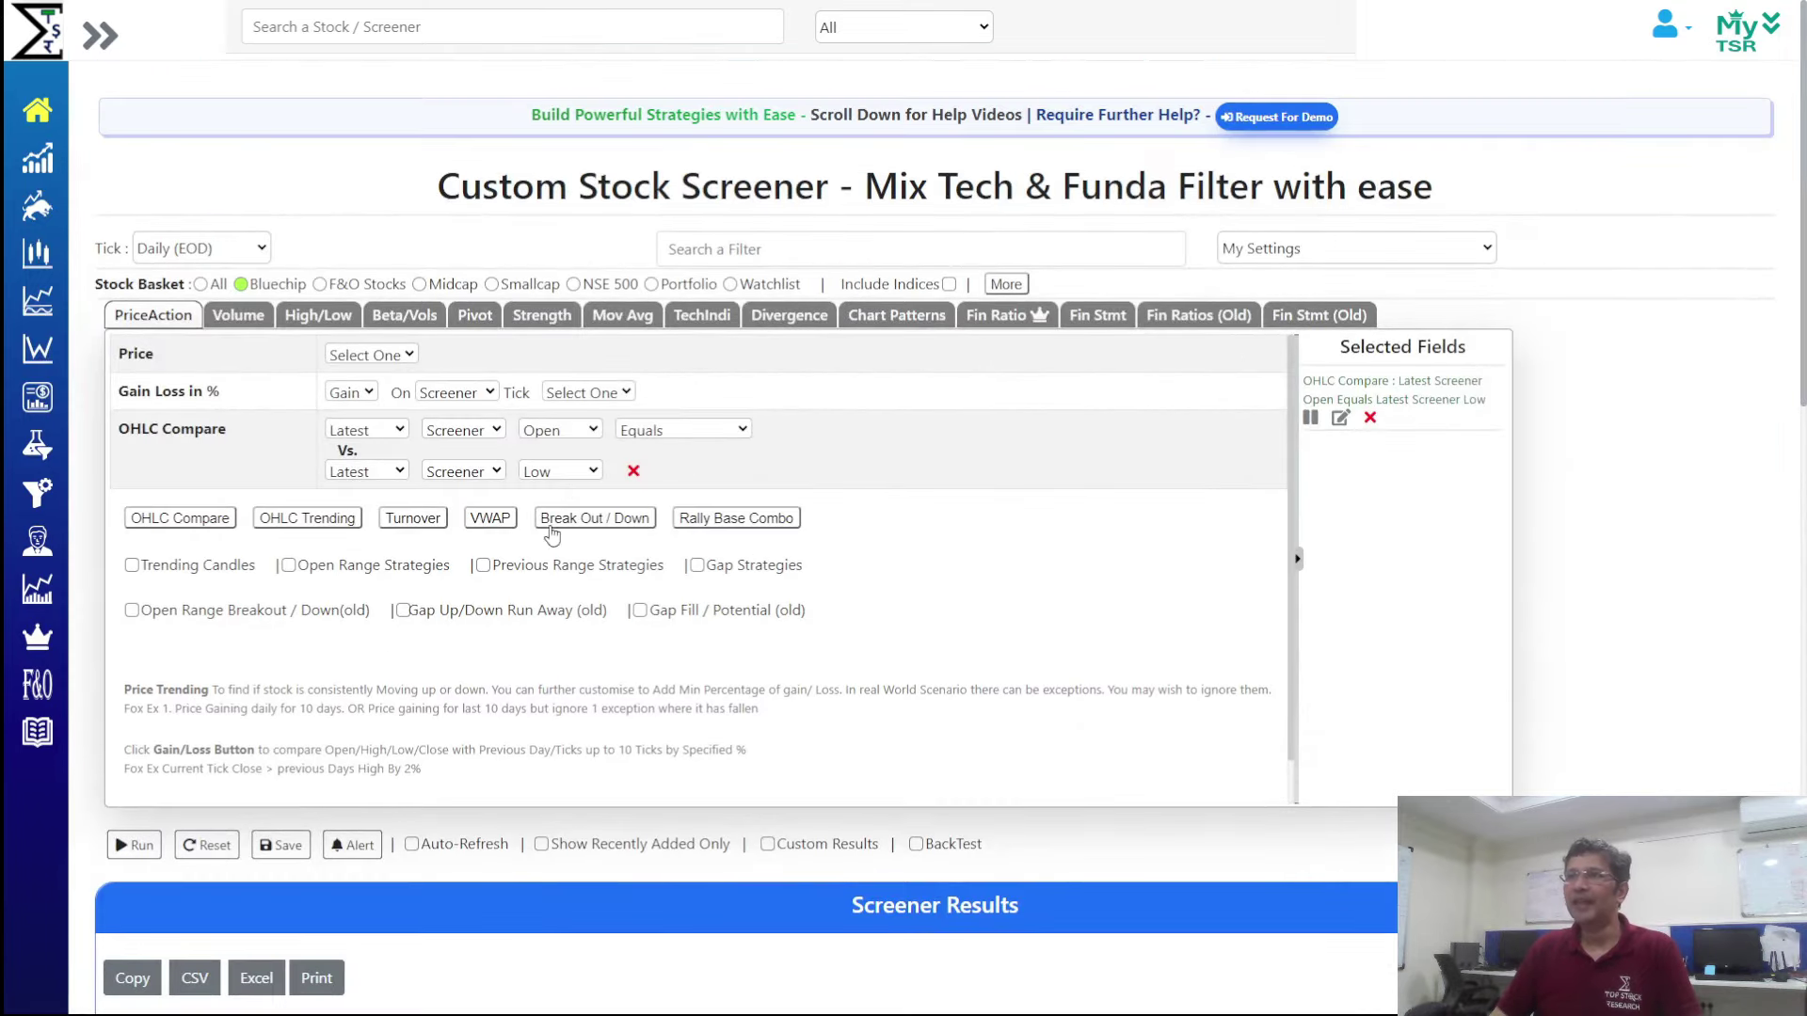
click(672, 436)
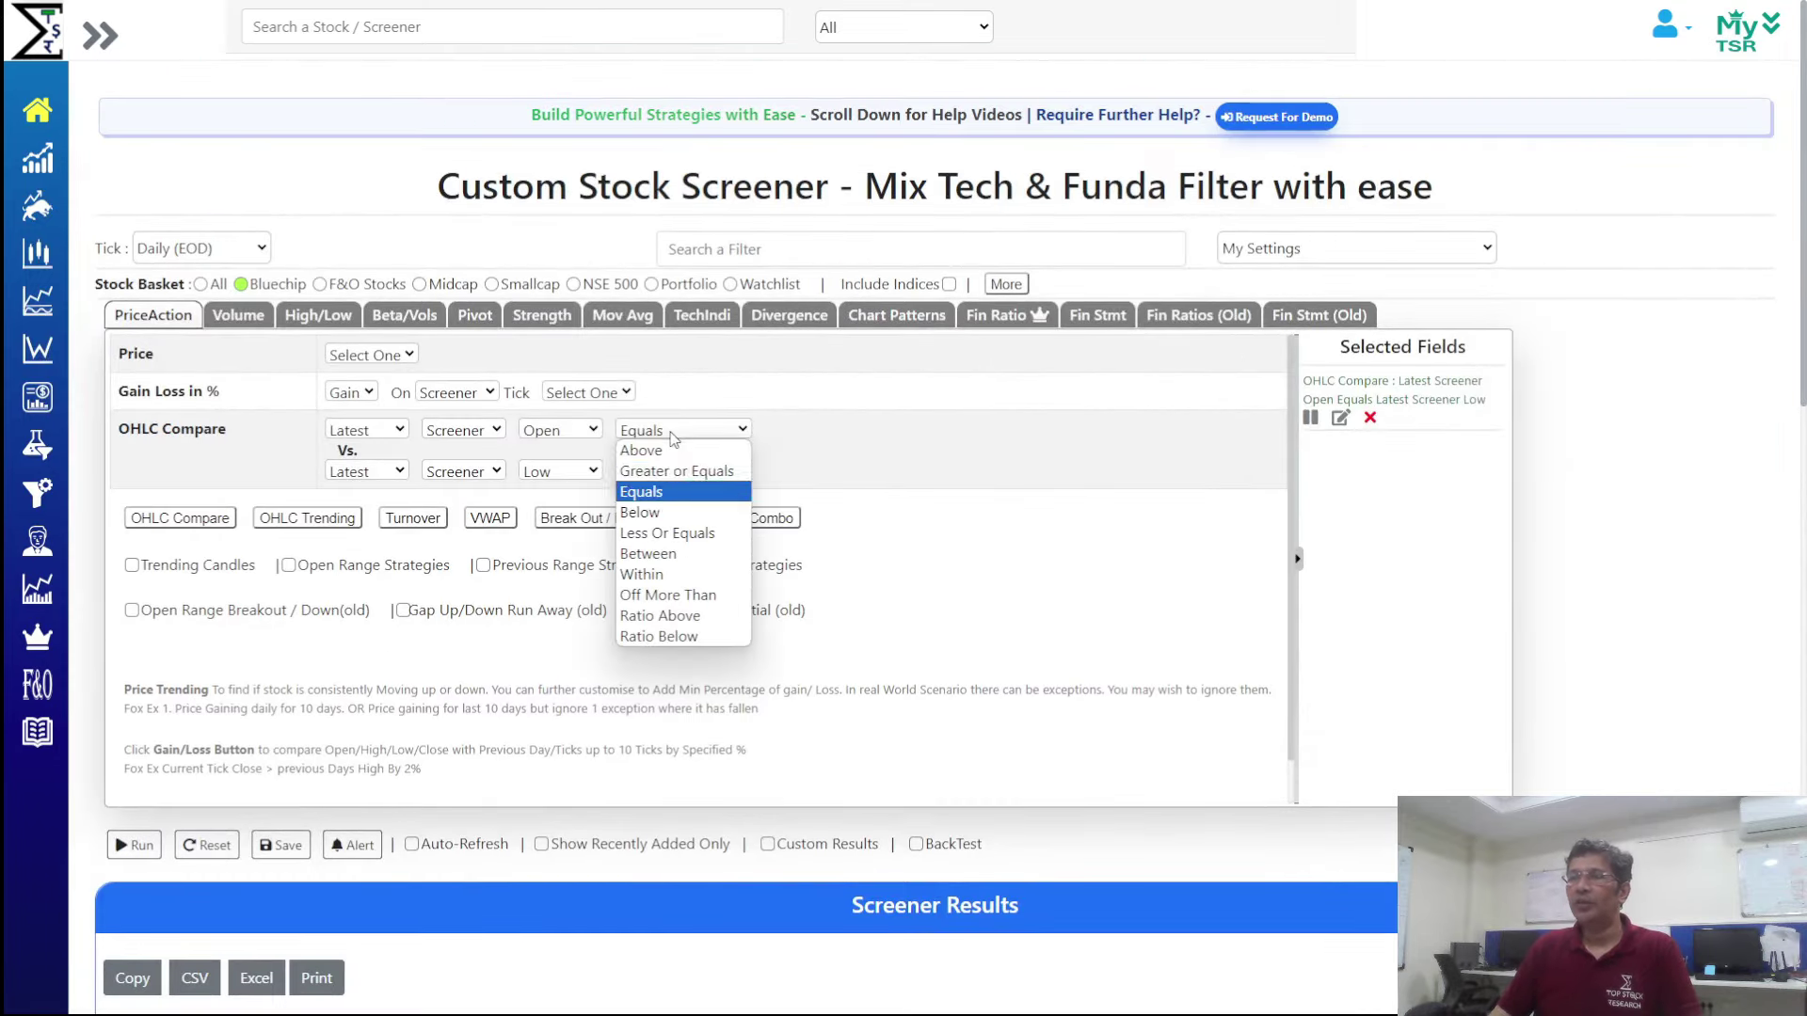
click(675, 575)
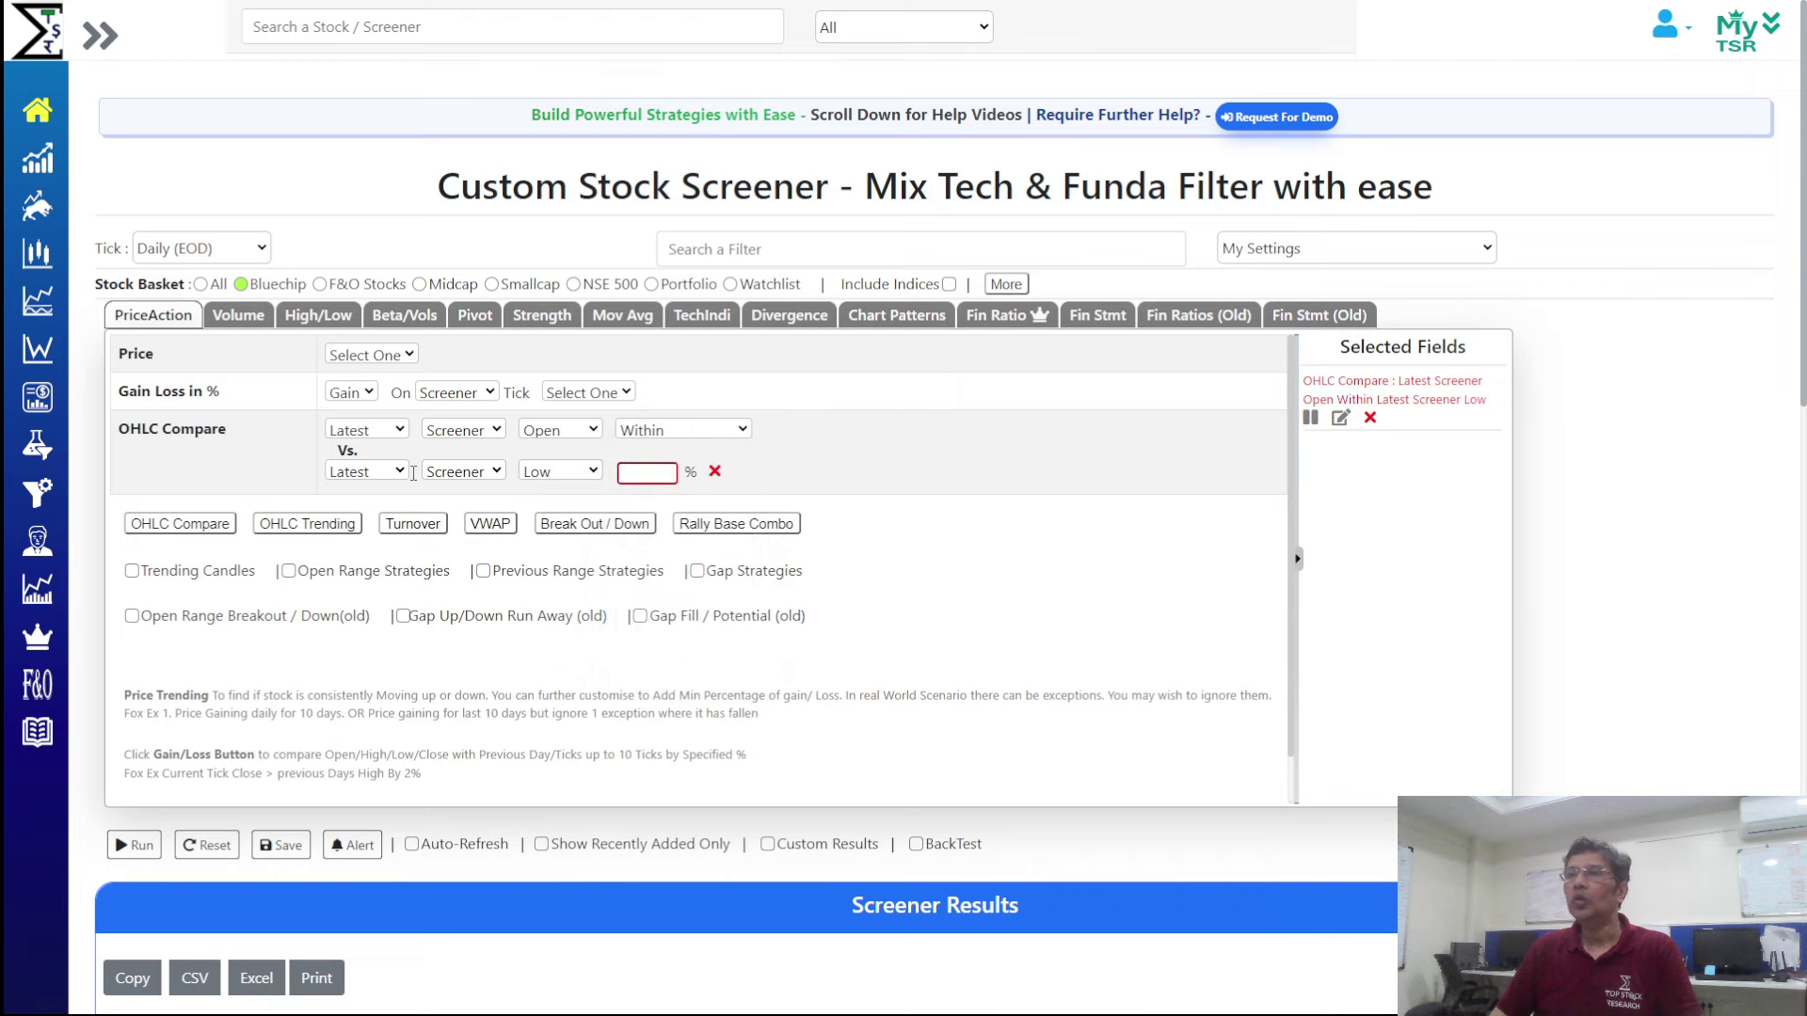
click(552, 475)
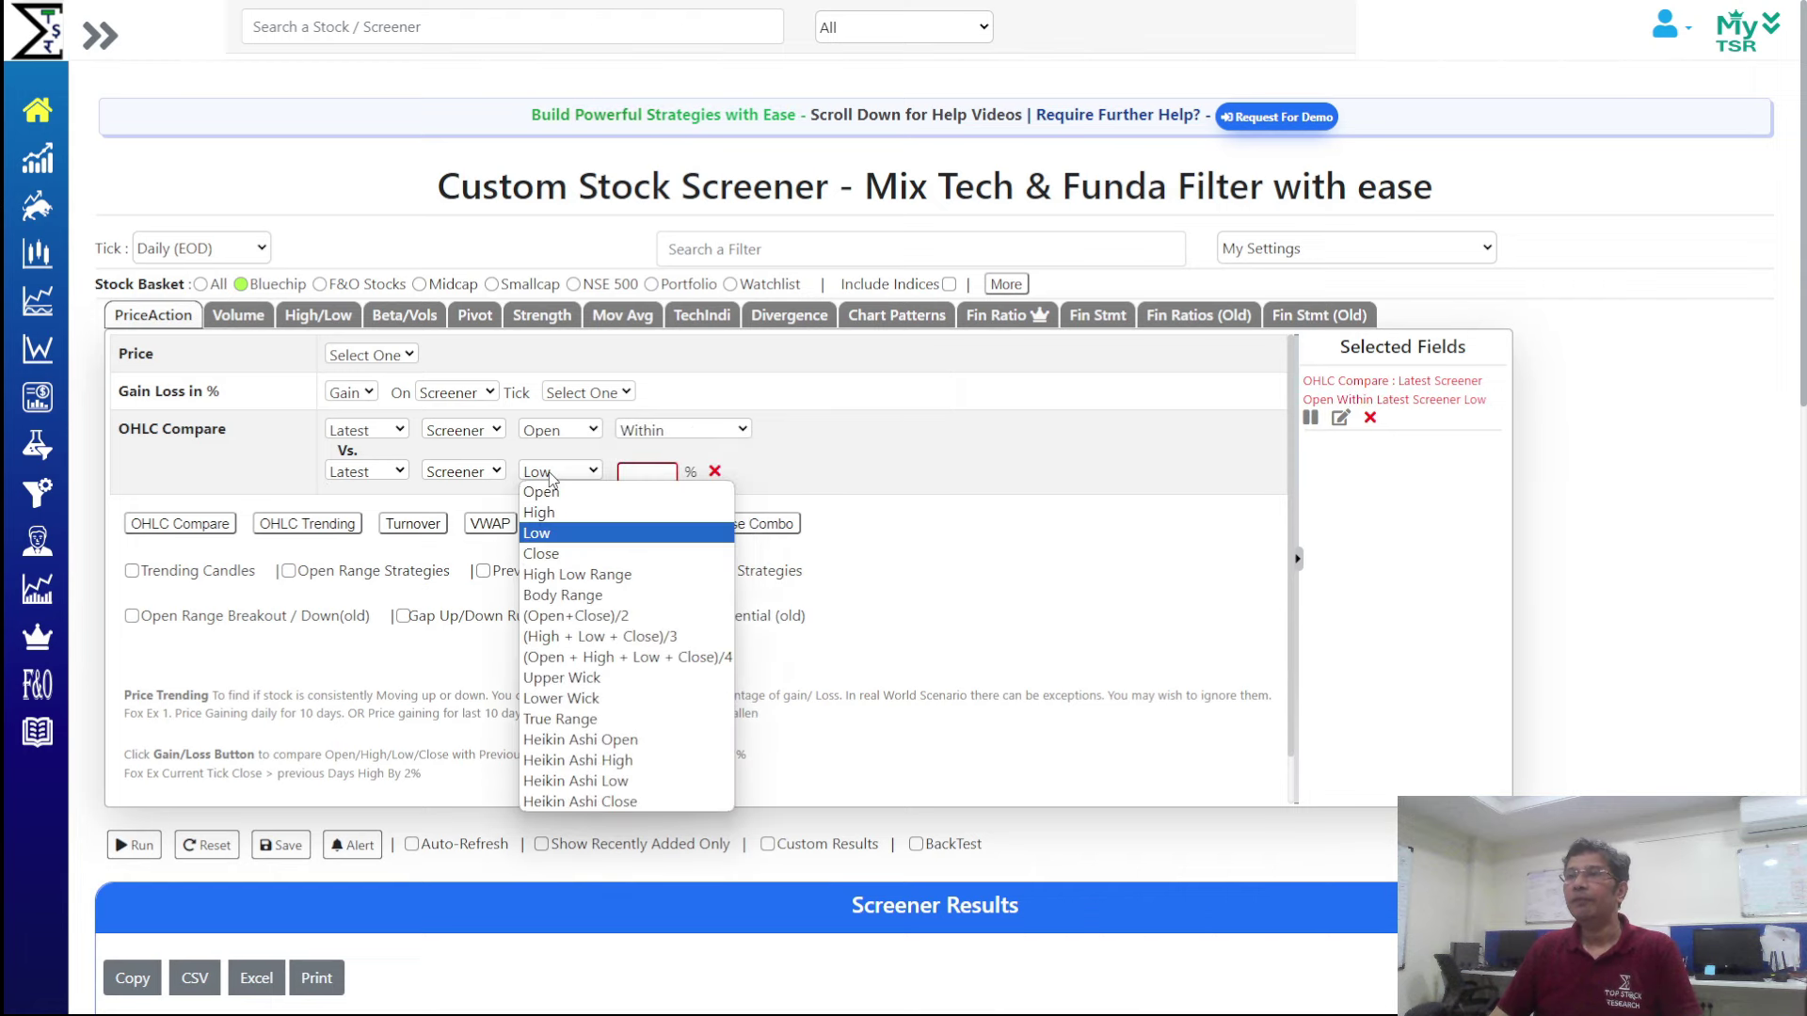
click(563, 551)
click(640, 474)
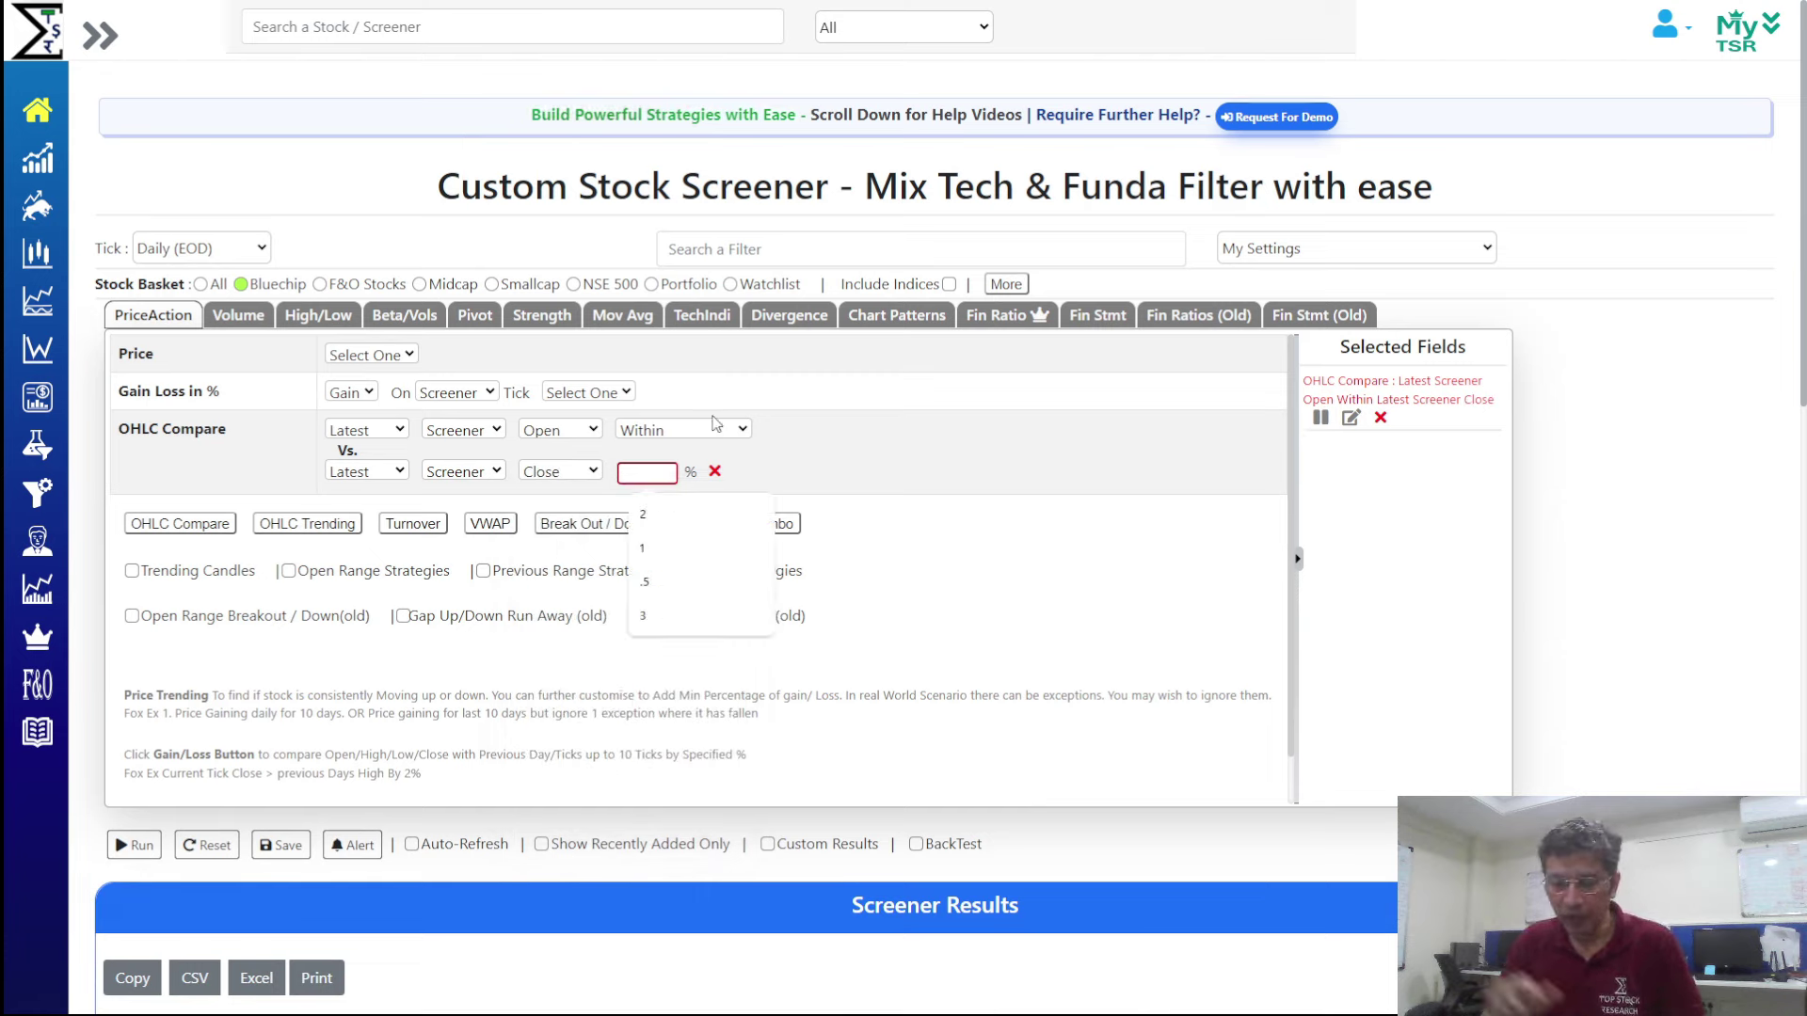
text(.1)
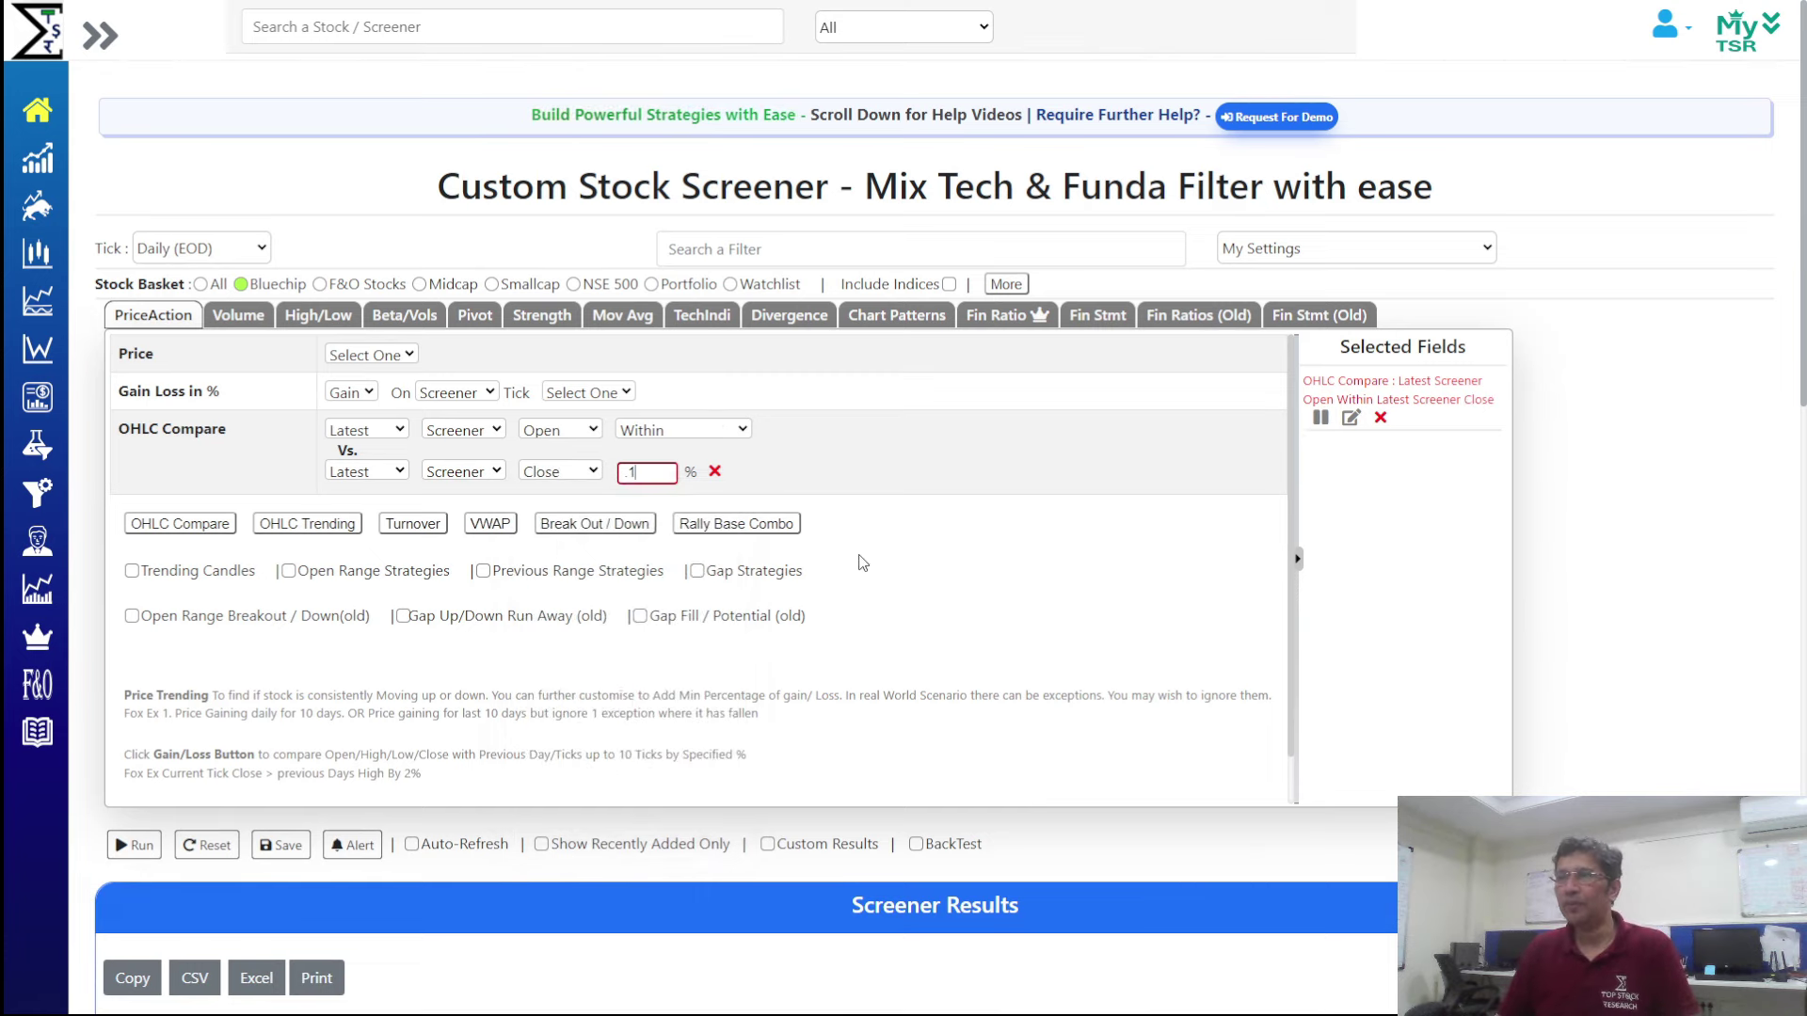
click(901, 563)
click(133, 846)
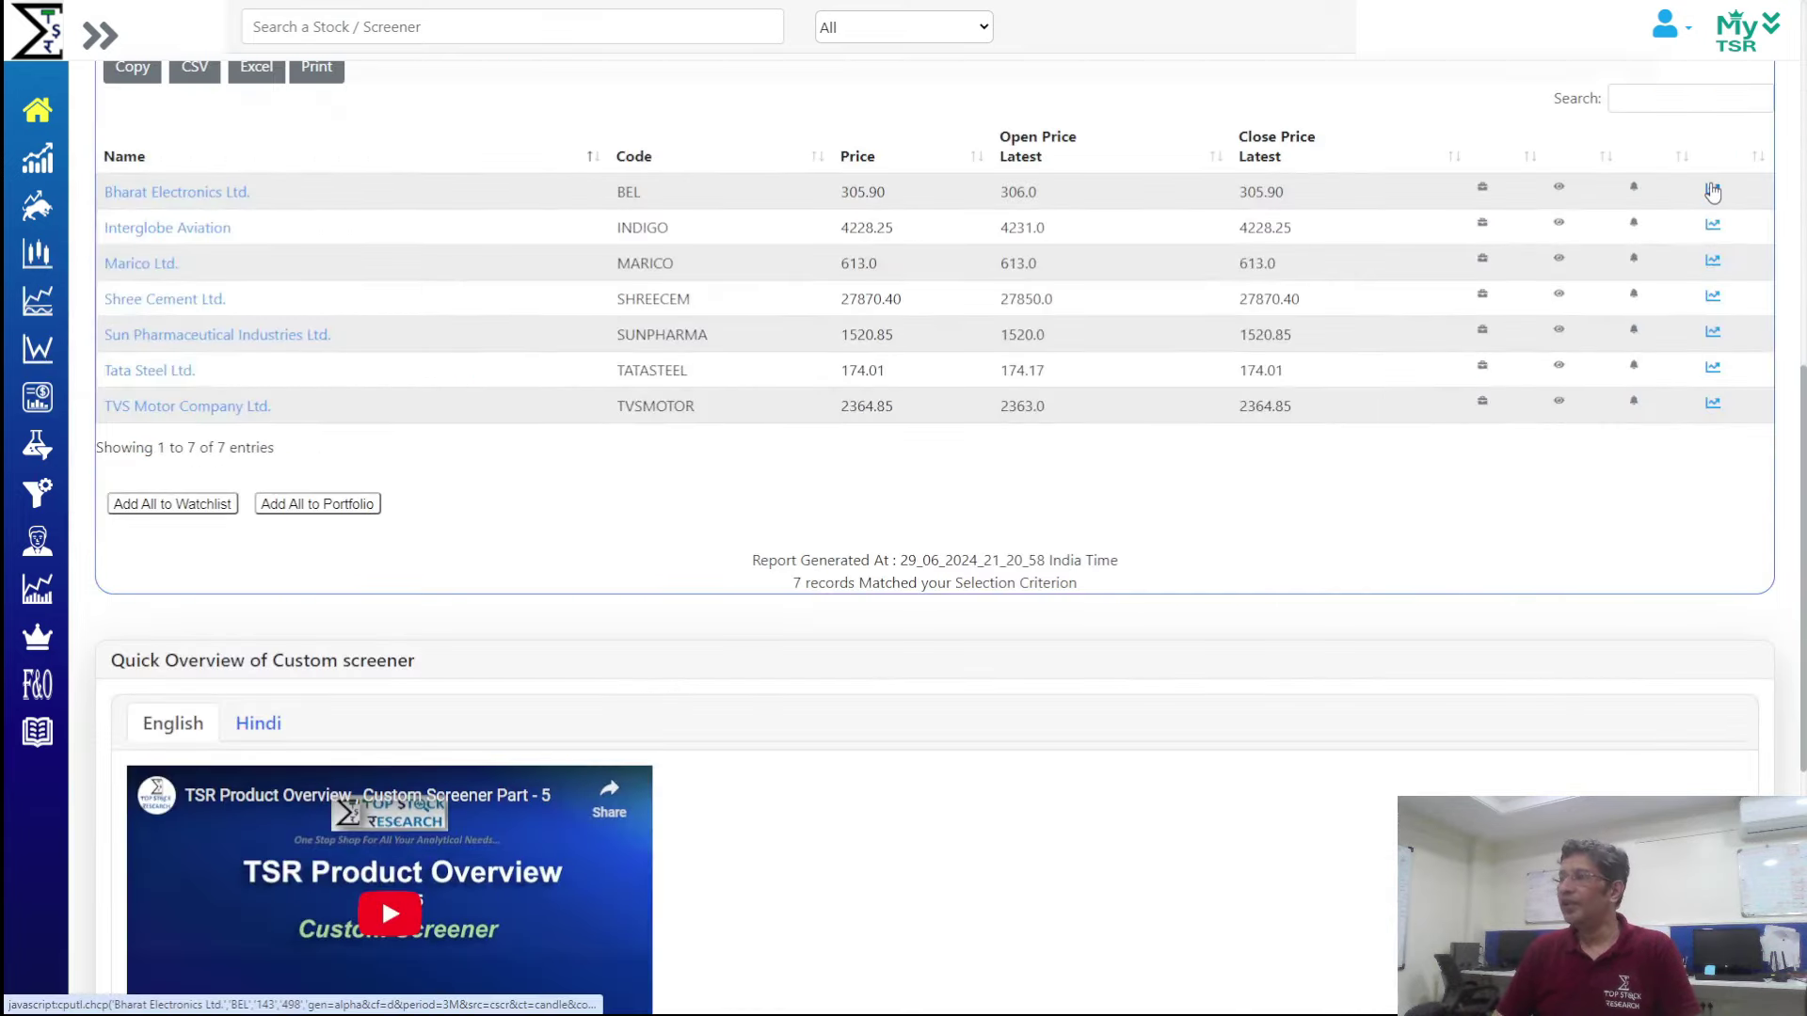
Inspect the candle charts of Bharat Electronics, Interglobe Aviation, Marico and Shree Cement, and close the chart
click(1713, 192)
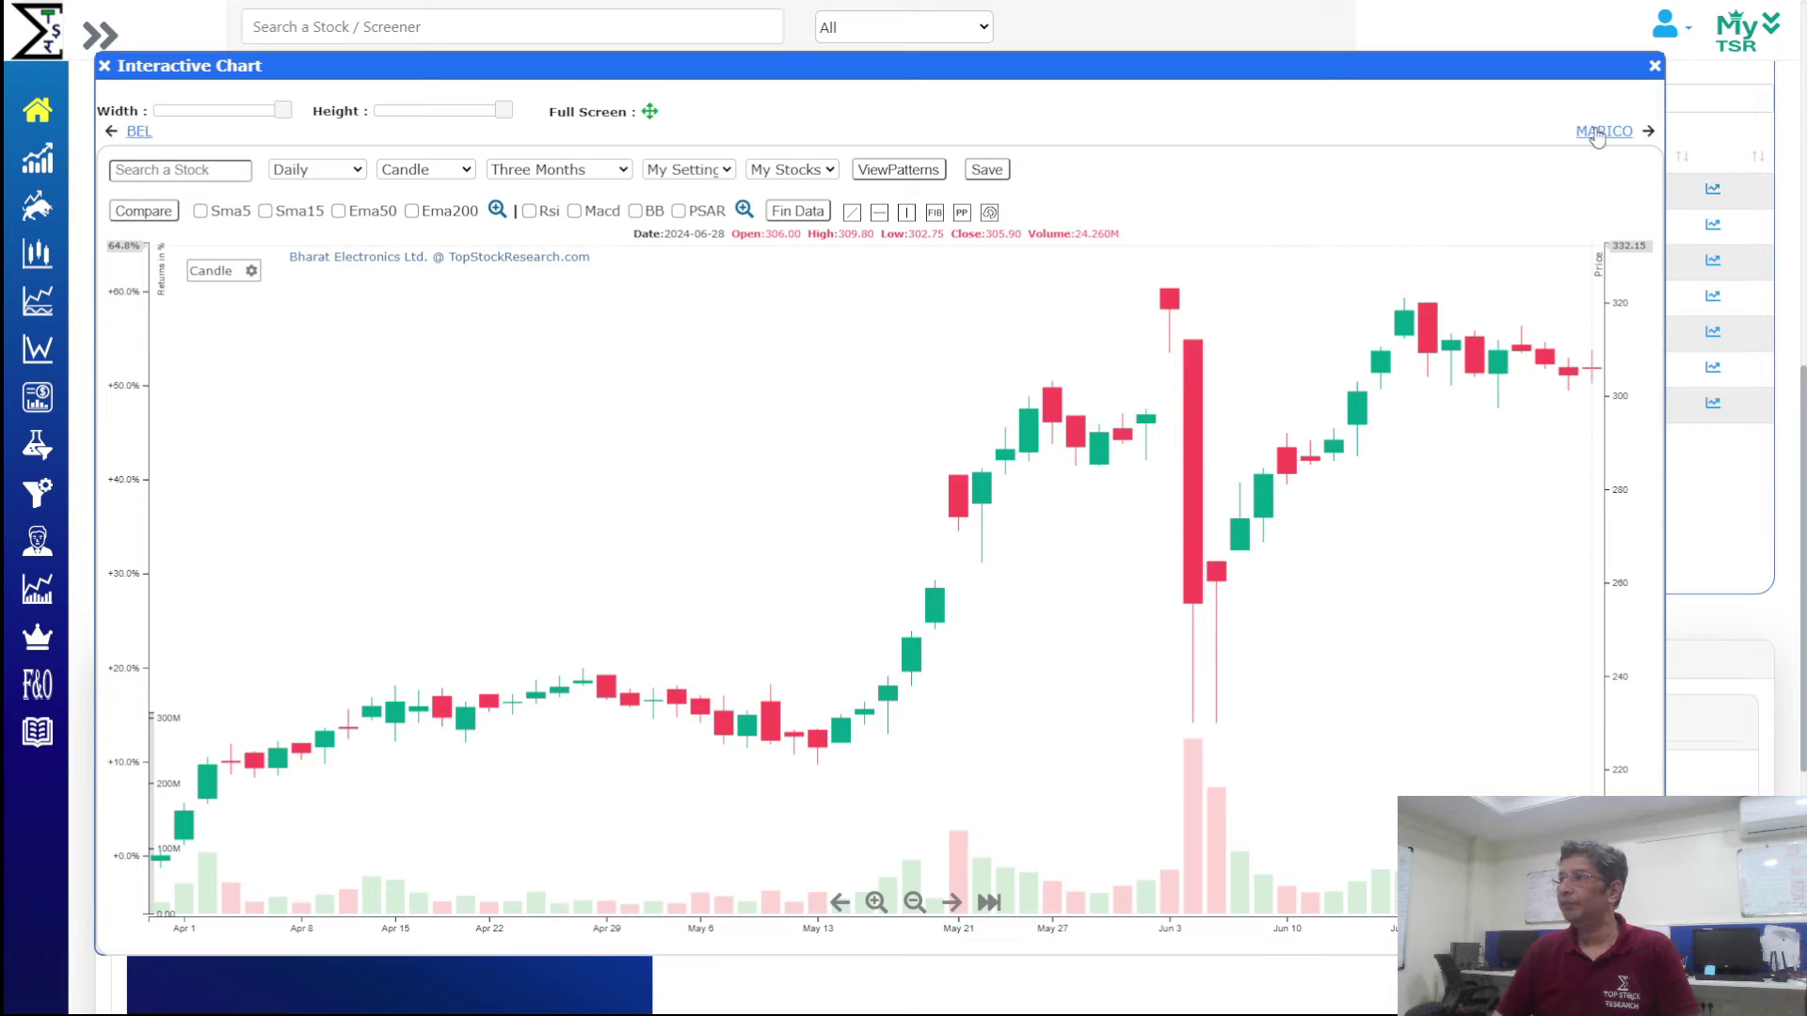
click(1597, 135)
click(1607, 133)
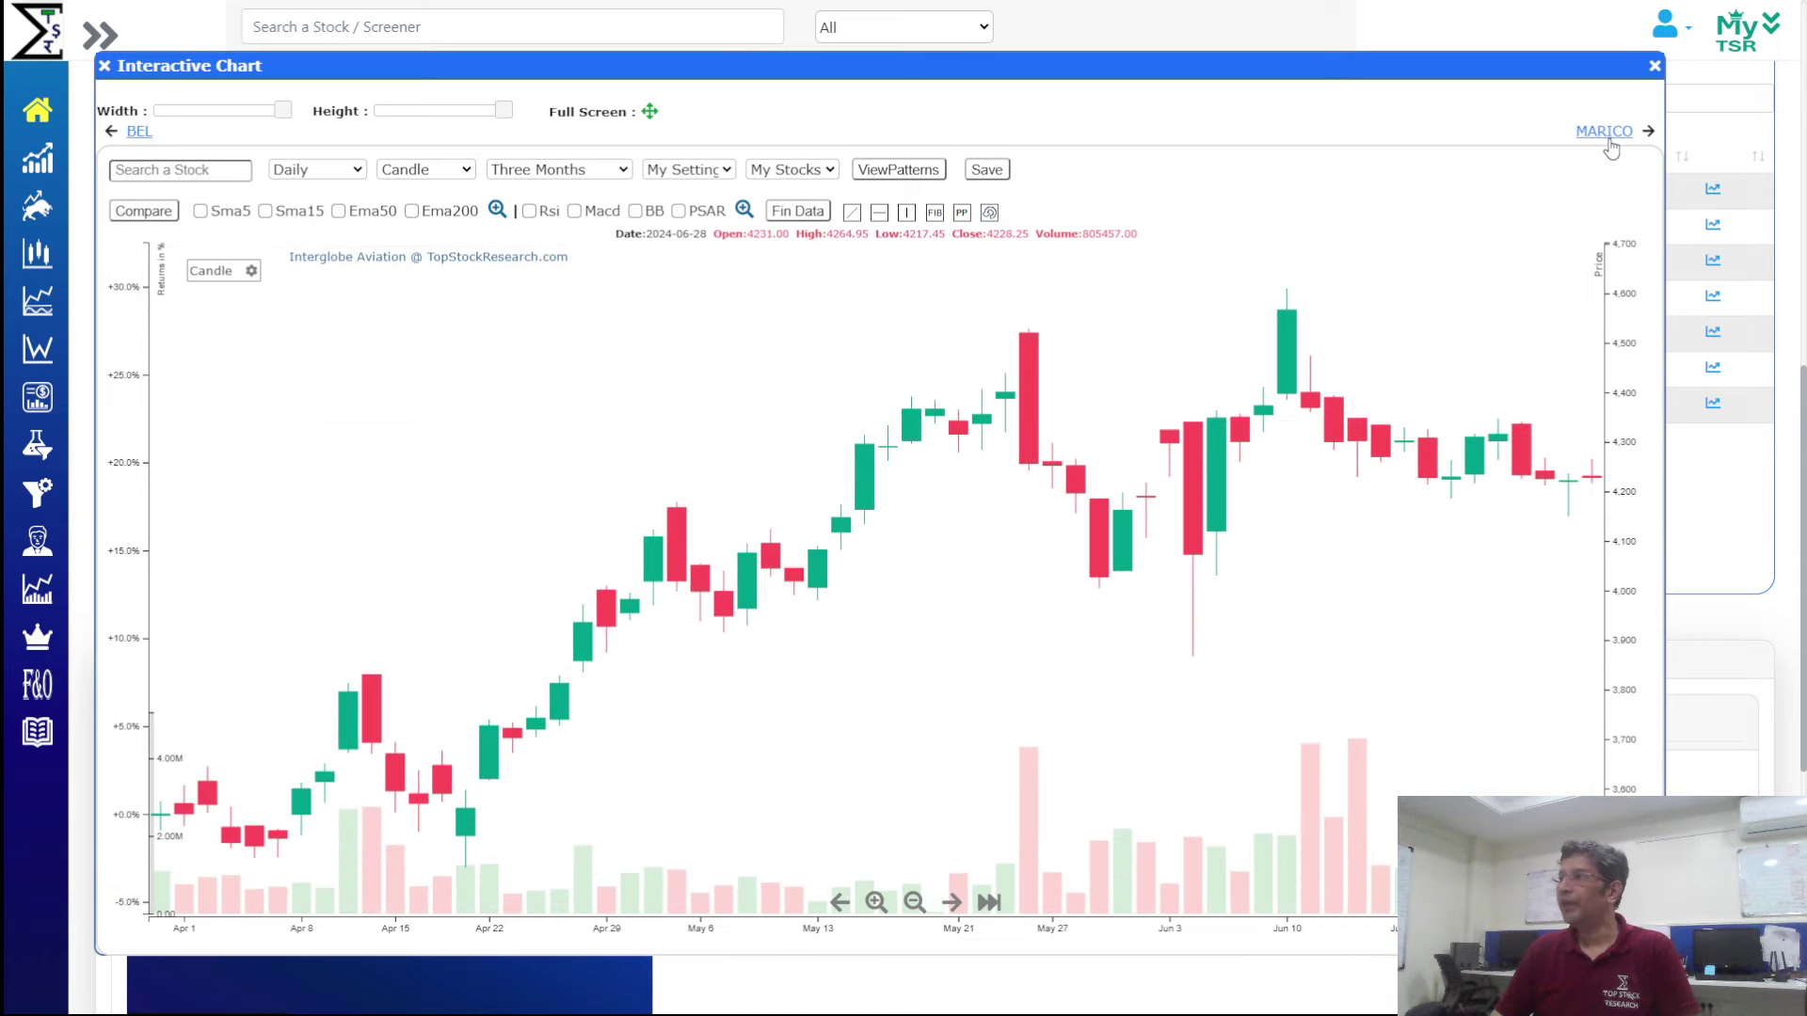
click(1609, 139)
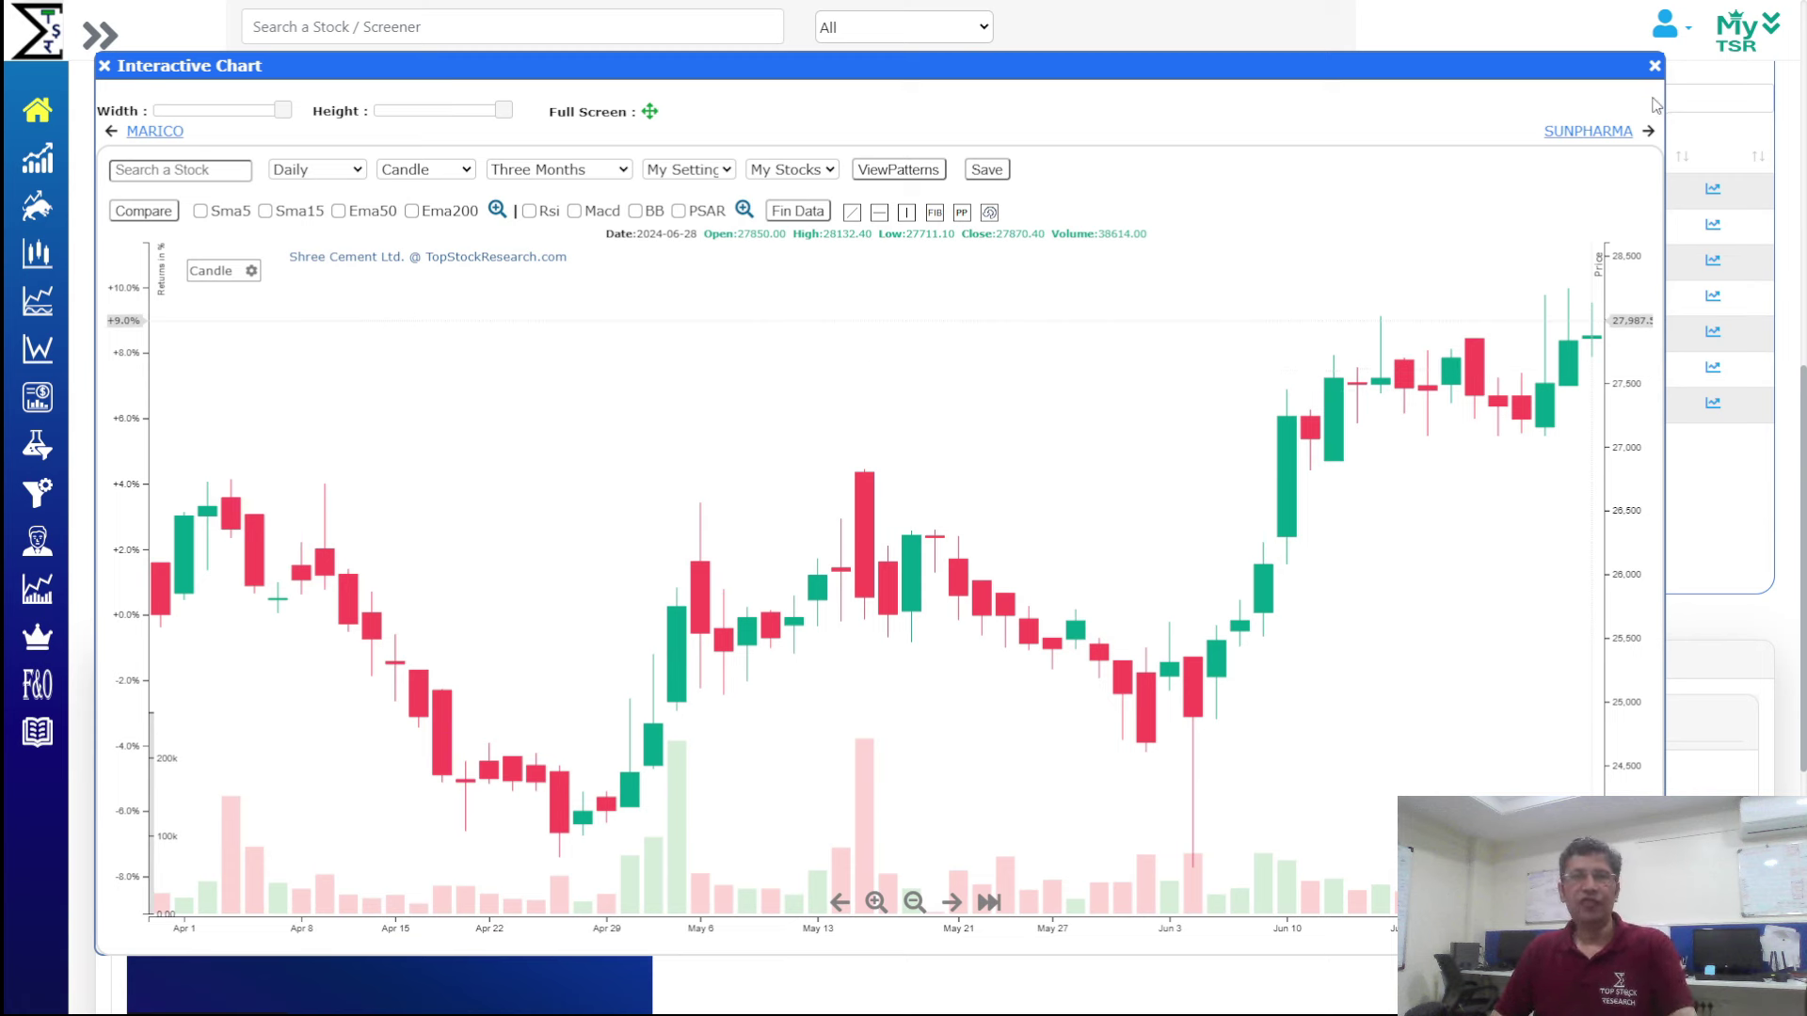
click(1655, 65)
Change the operator between latest open and latest close to Equals and rerun the screener
scroll(798, 402, up, 10)
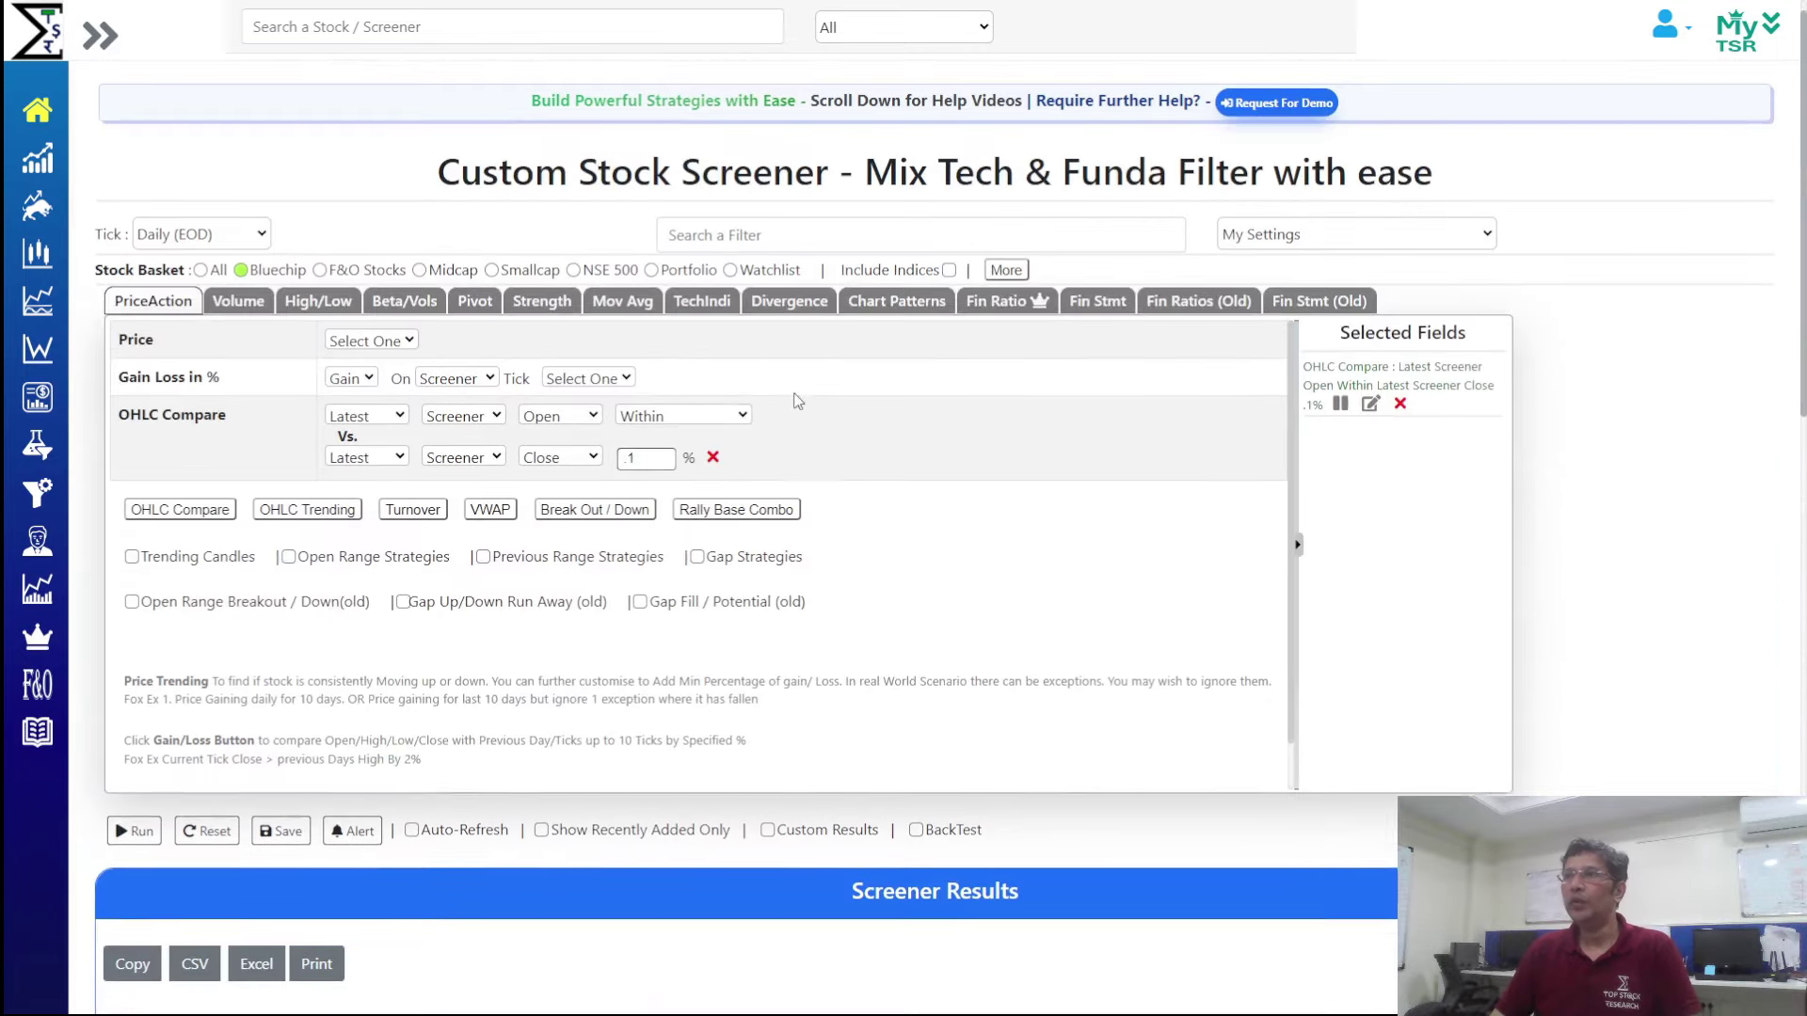
click(707, 433)
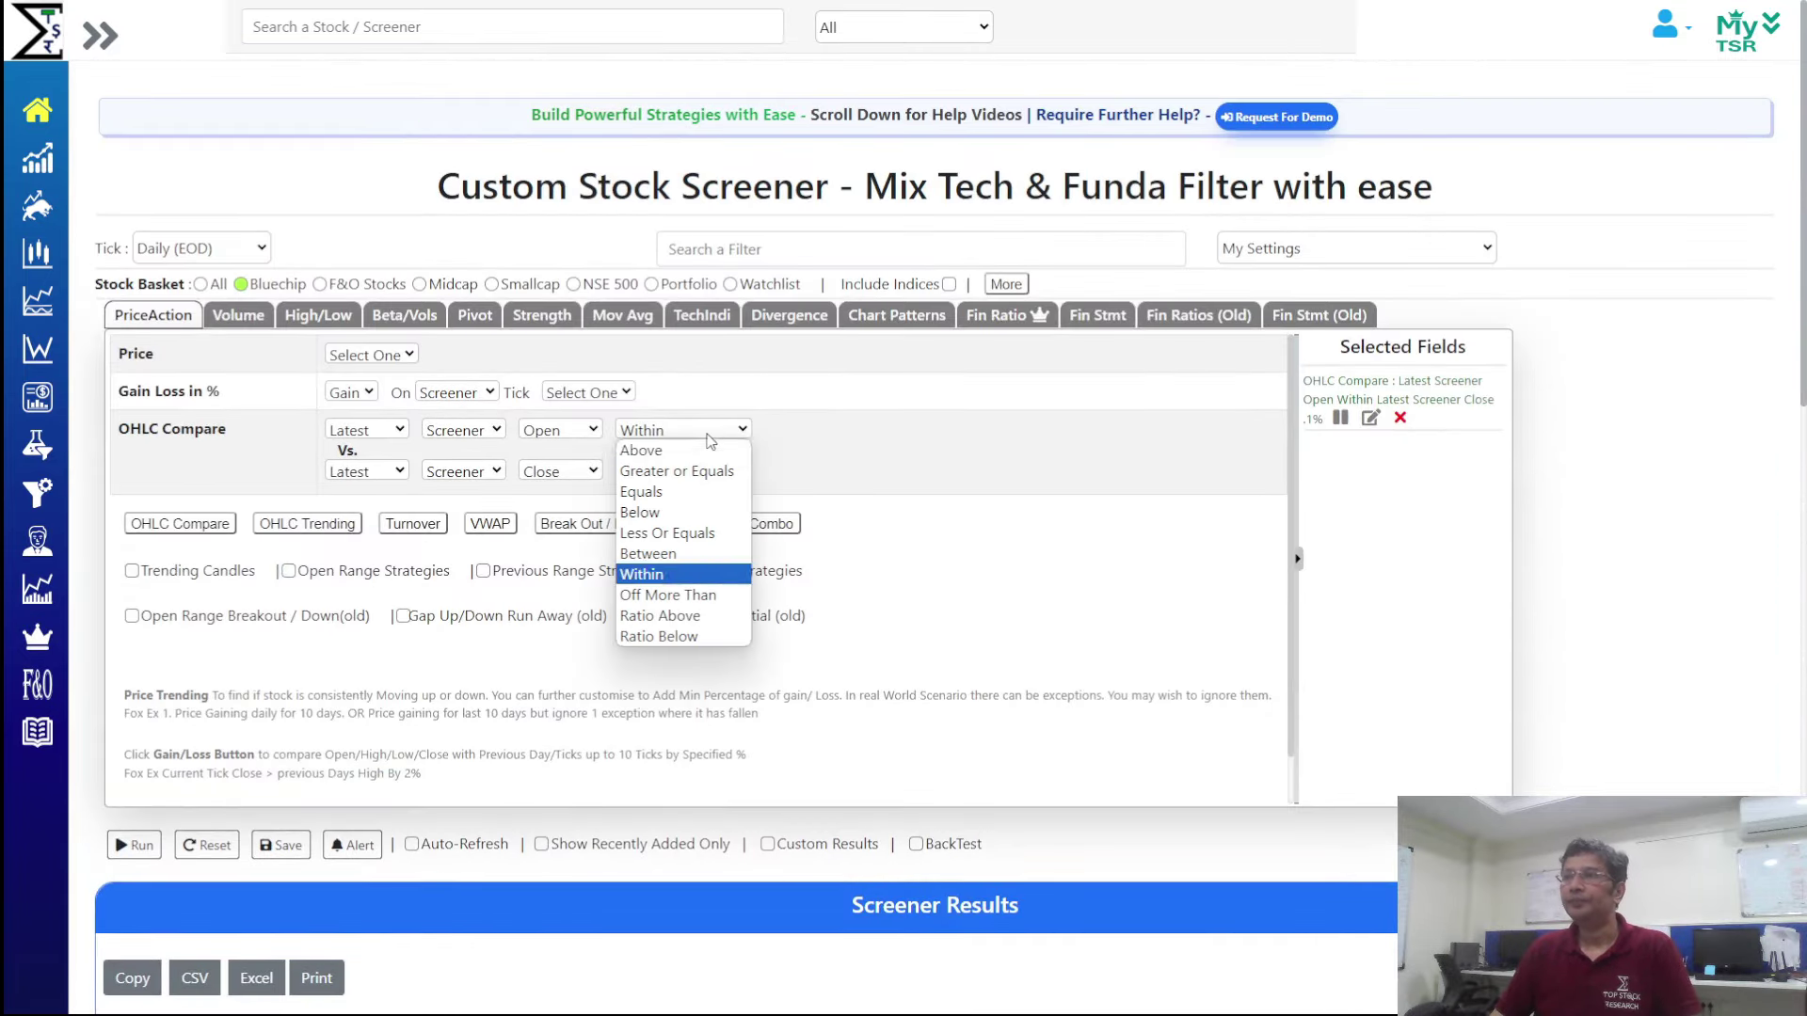
click(704, 492)
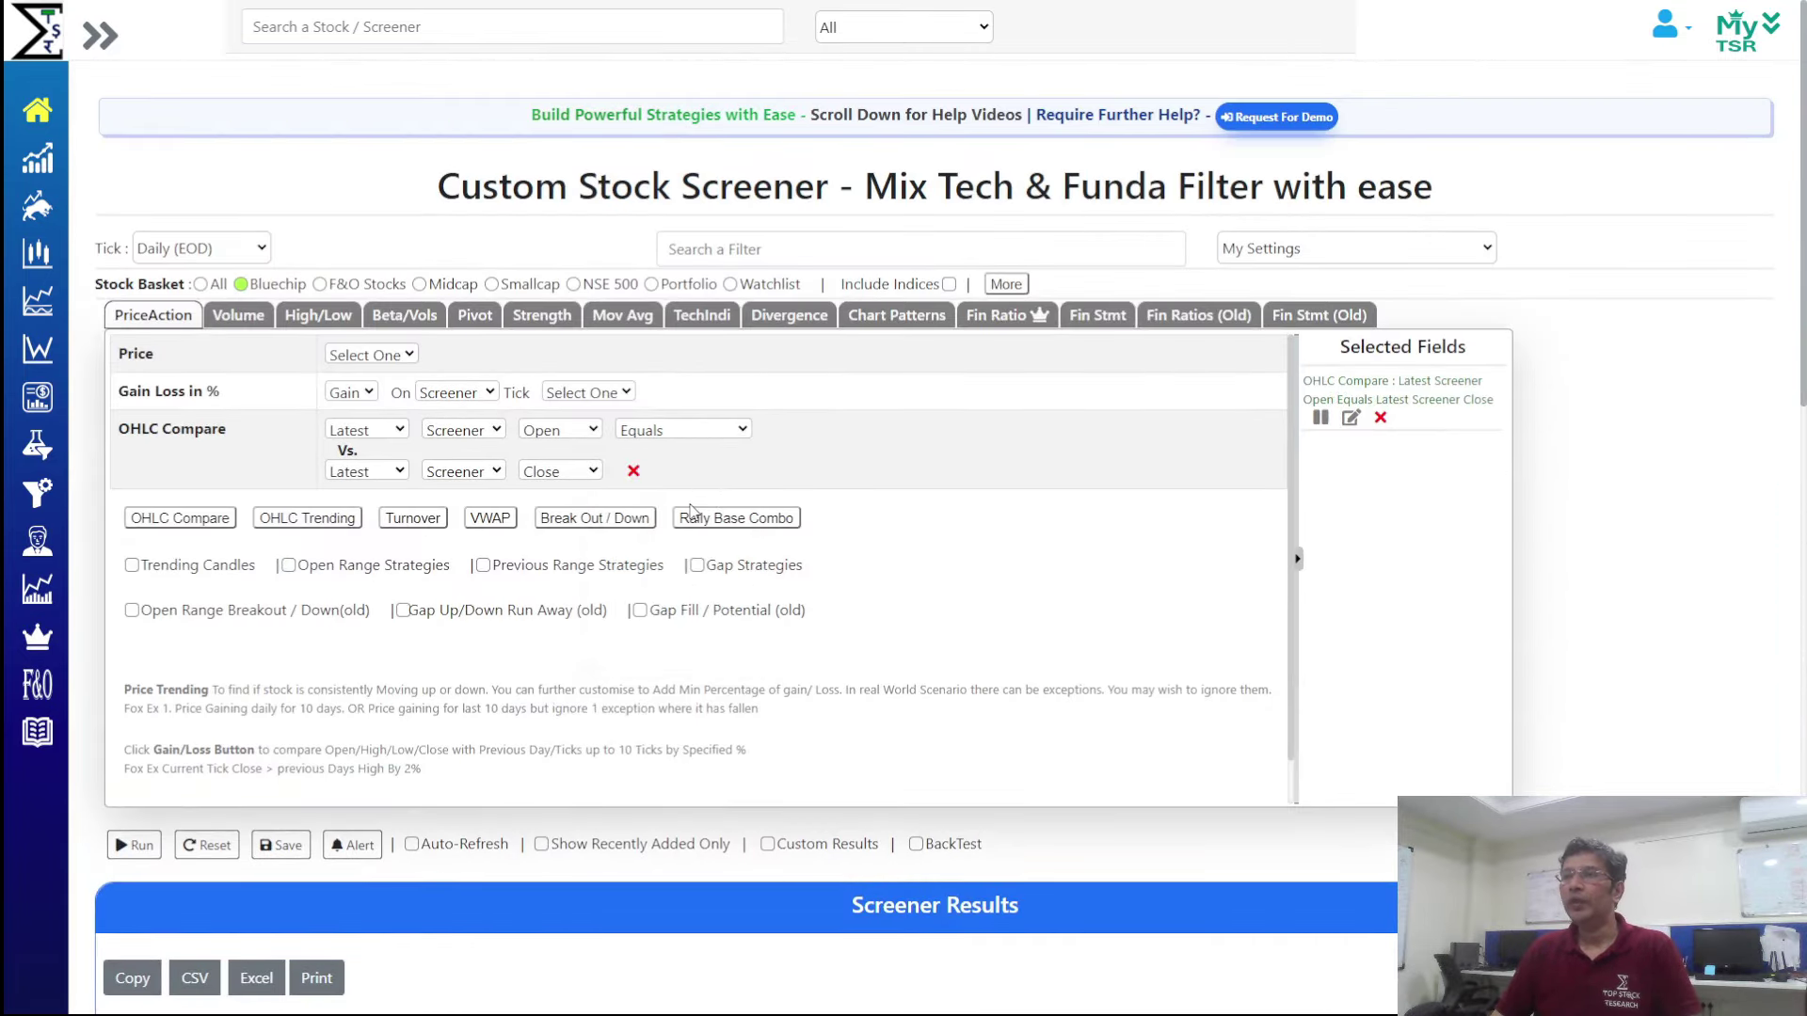
click(135, 844)
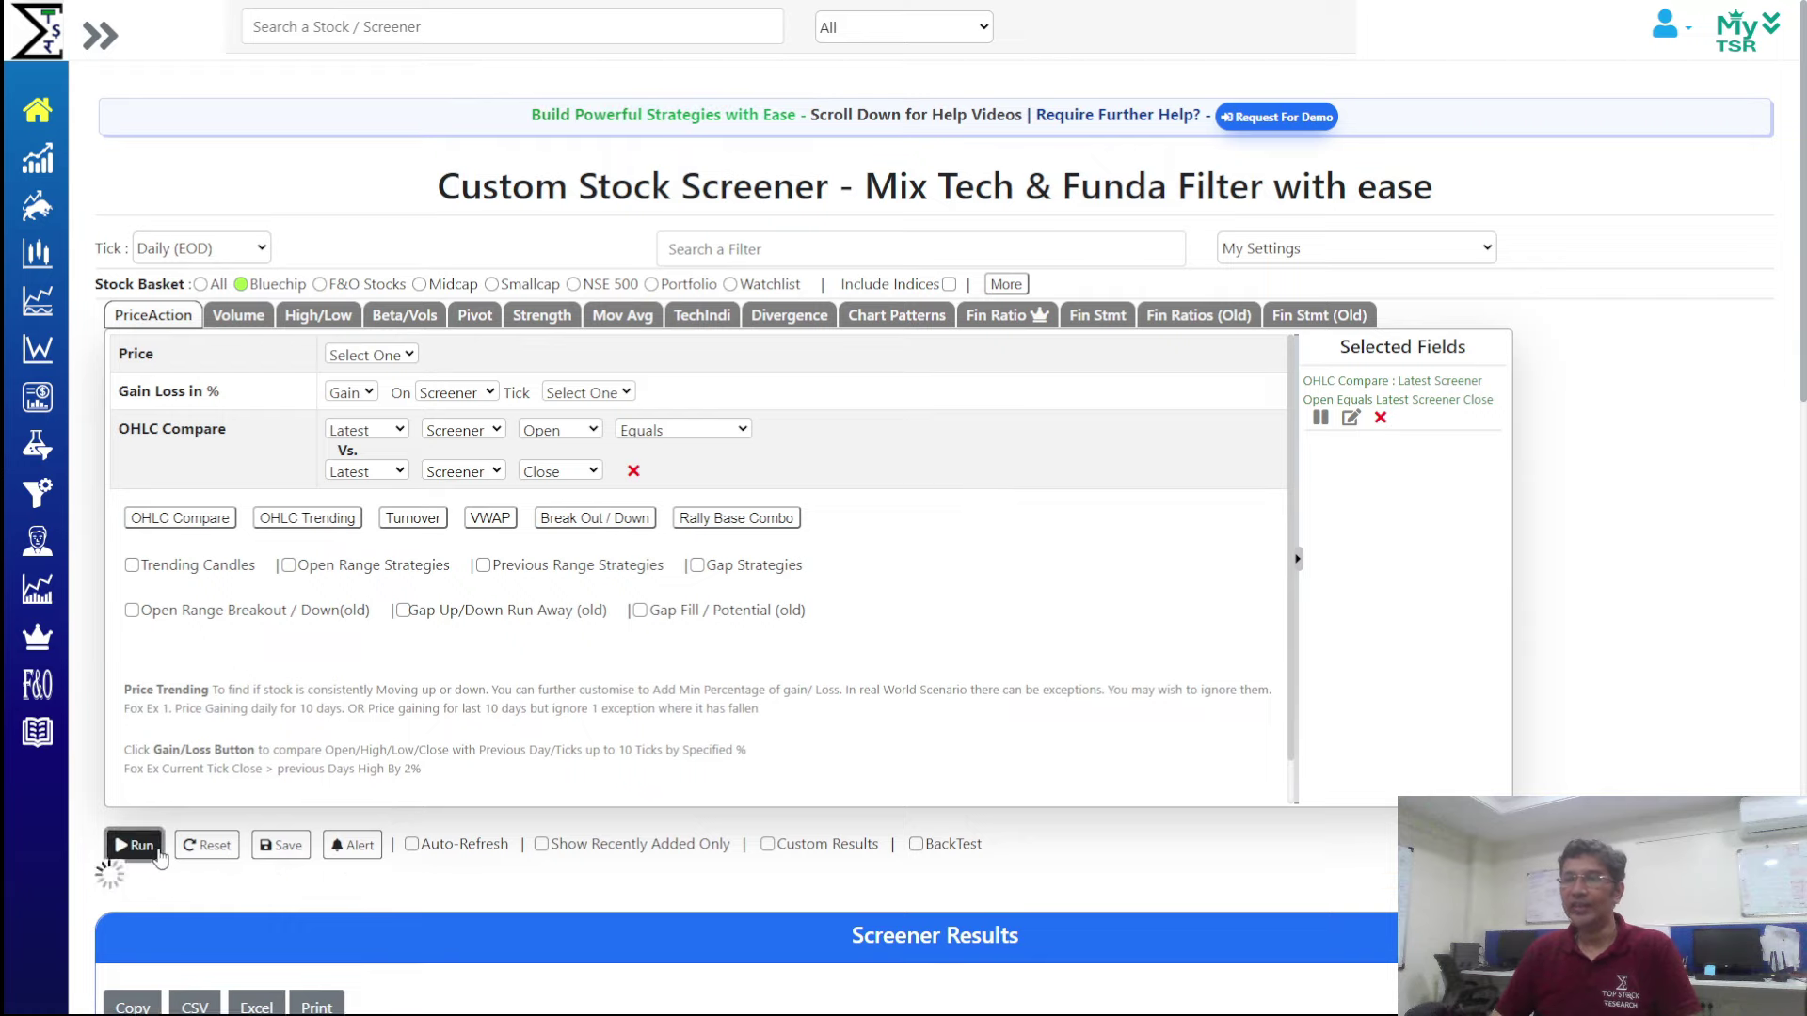
Inspect Marico's candle chart from the results and close it
scroll(135, 844, down, 4)
scroll(1688, 189, down, 5)
click(1689, 193)
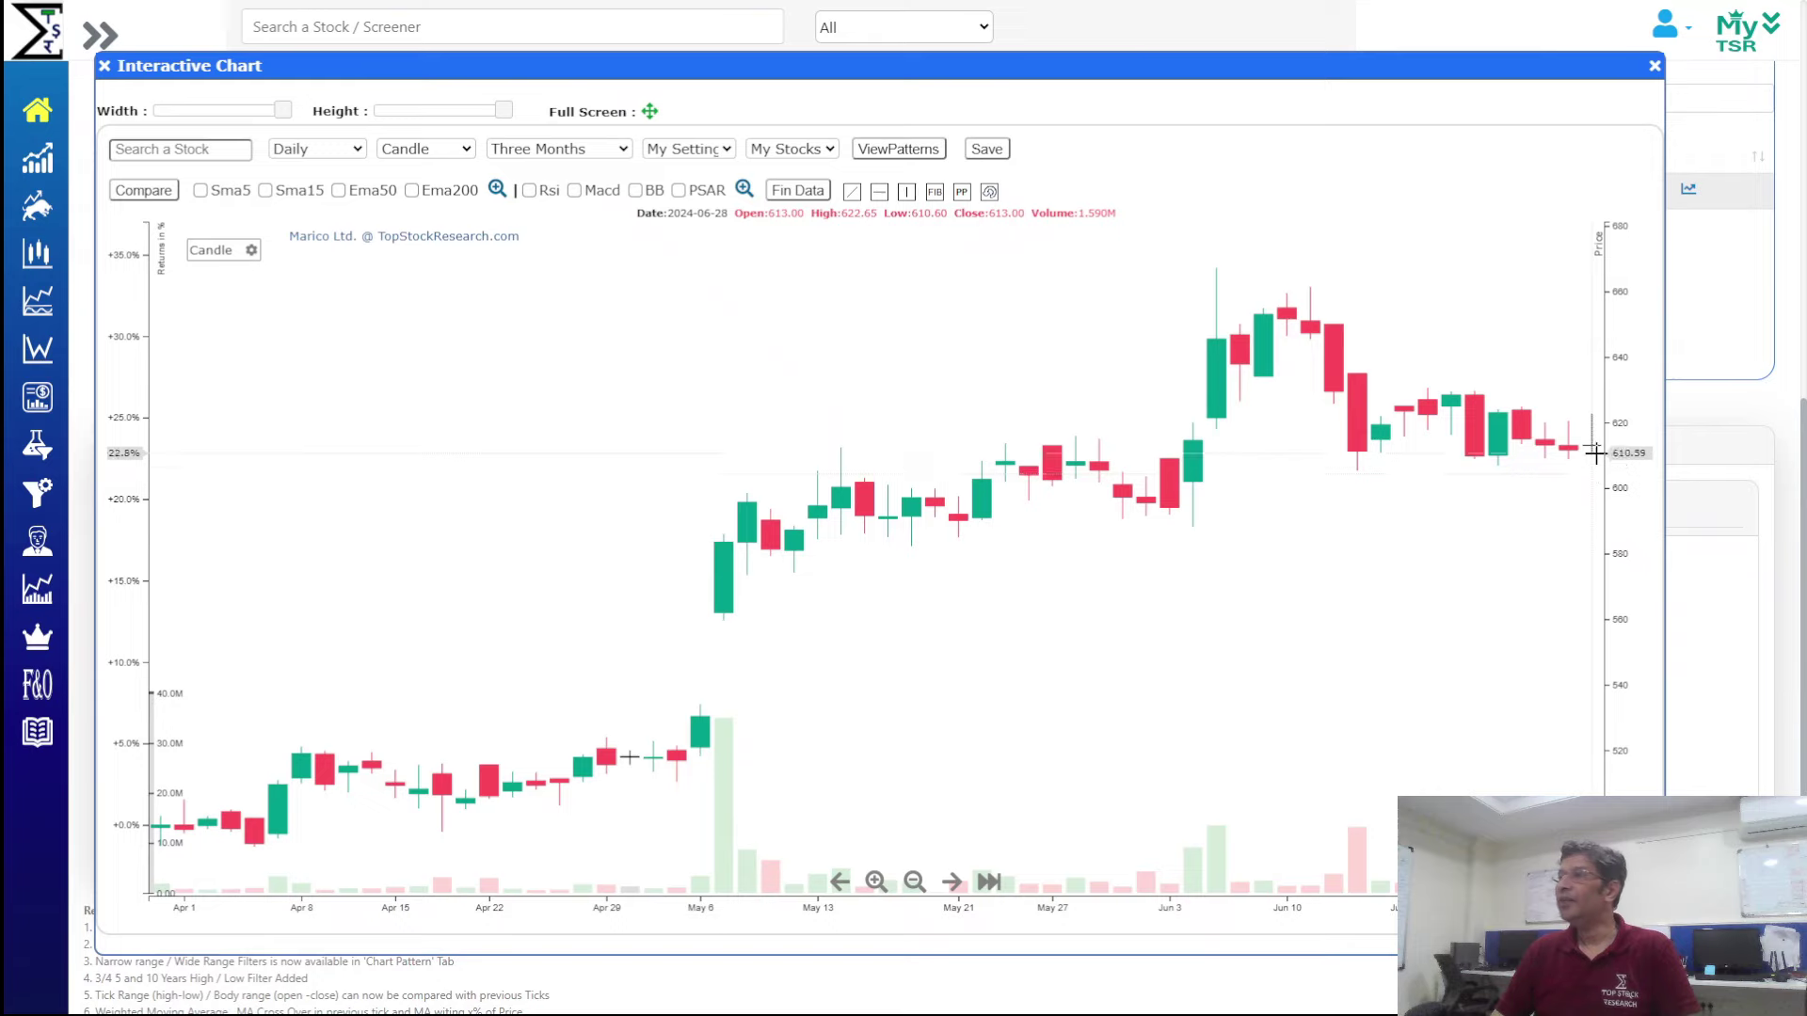
click(1654, 68)
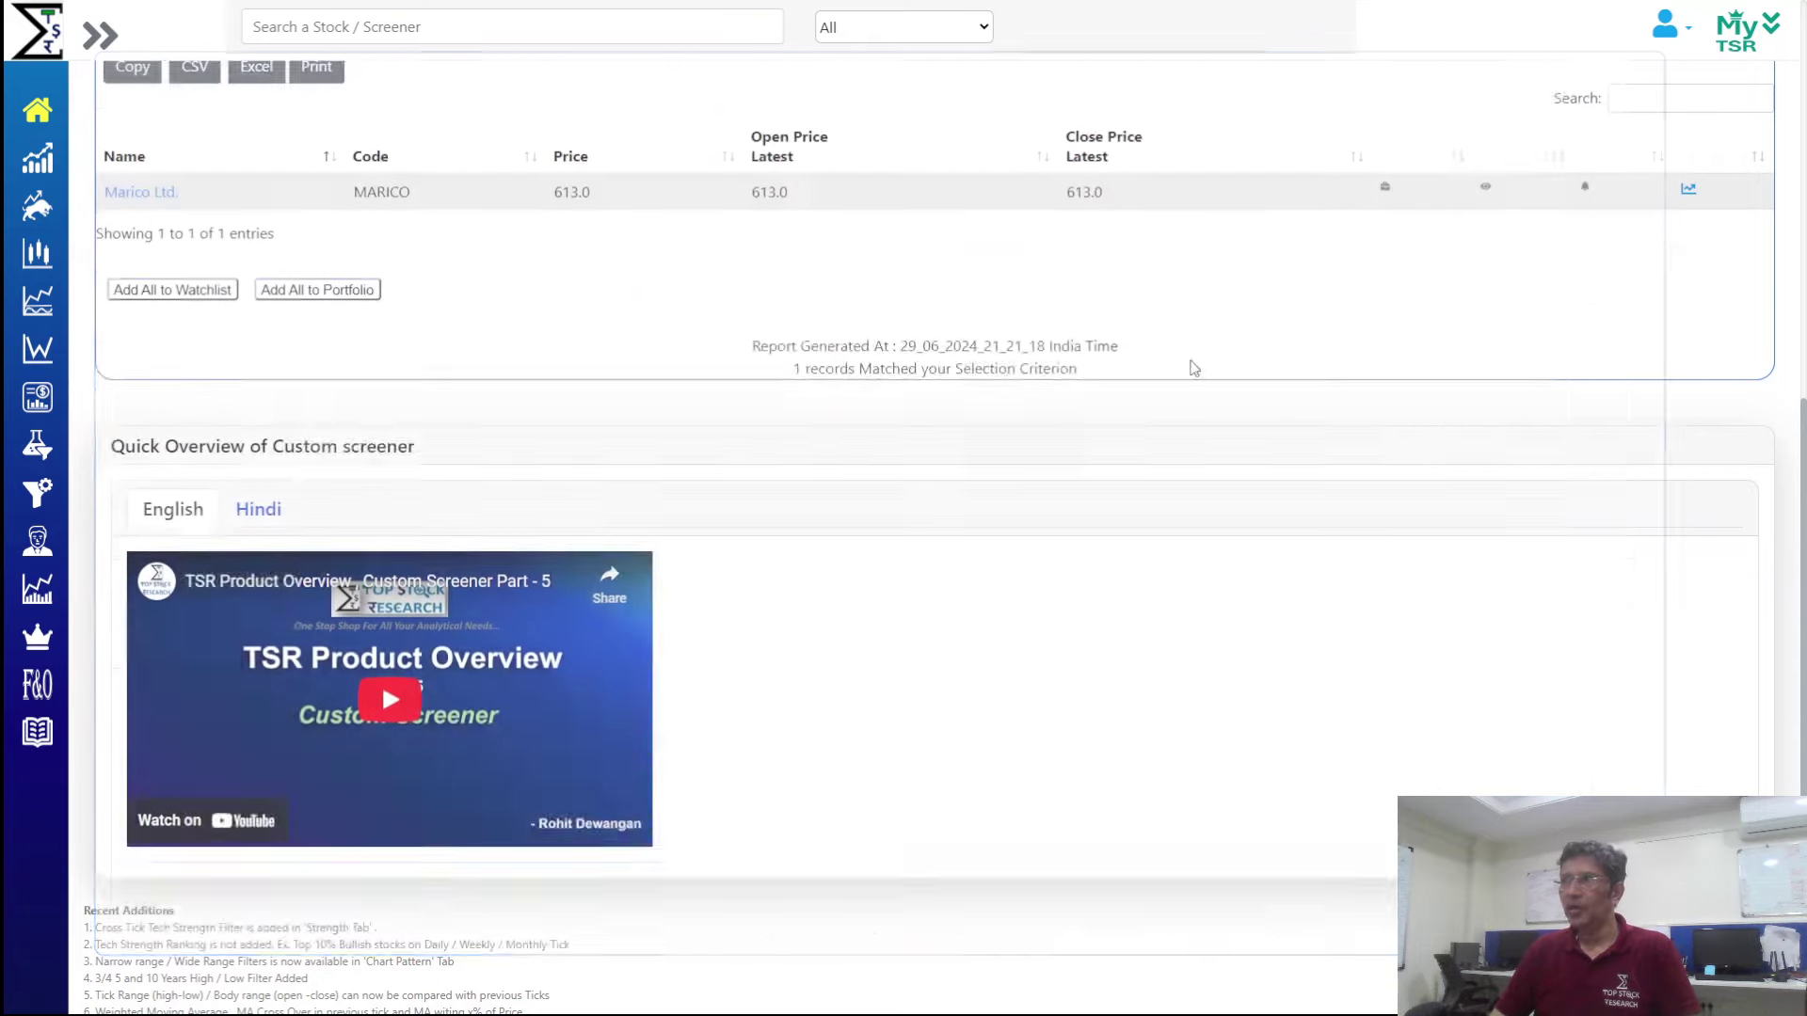
Set the OHLC comparison to Within .2% of latest close, run the screener and look through the results
scroll(887, 637, up, 6)
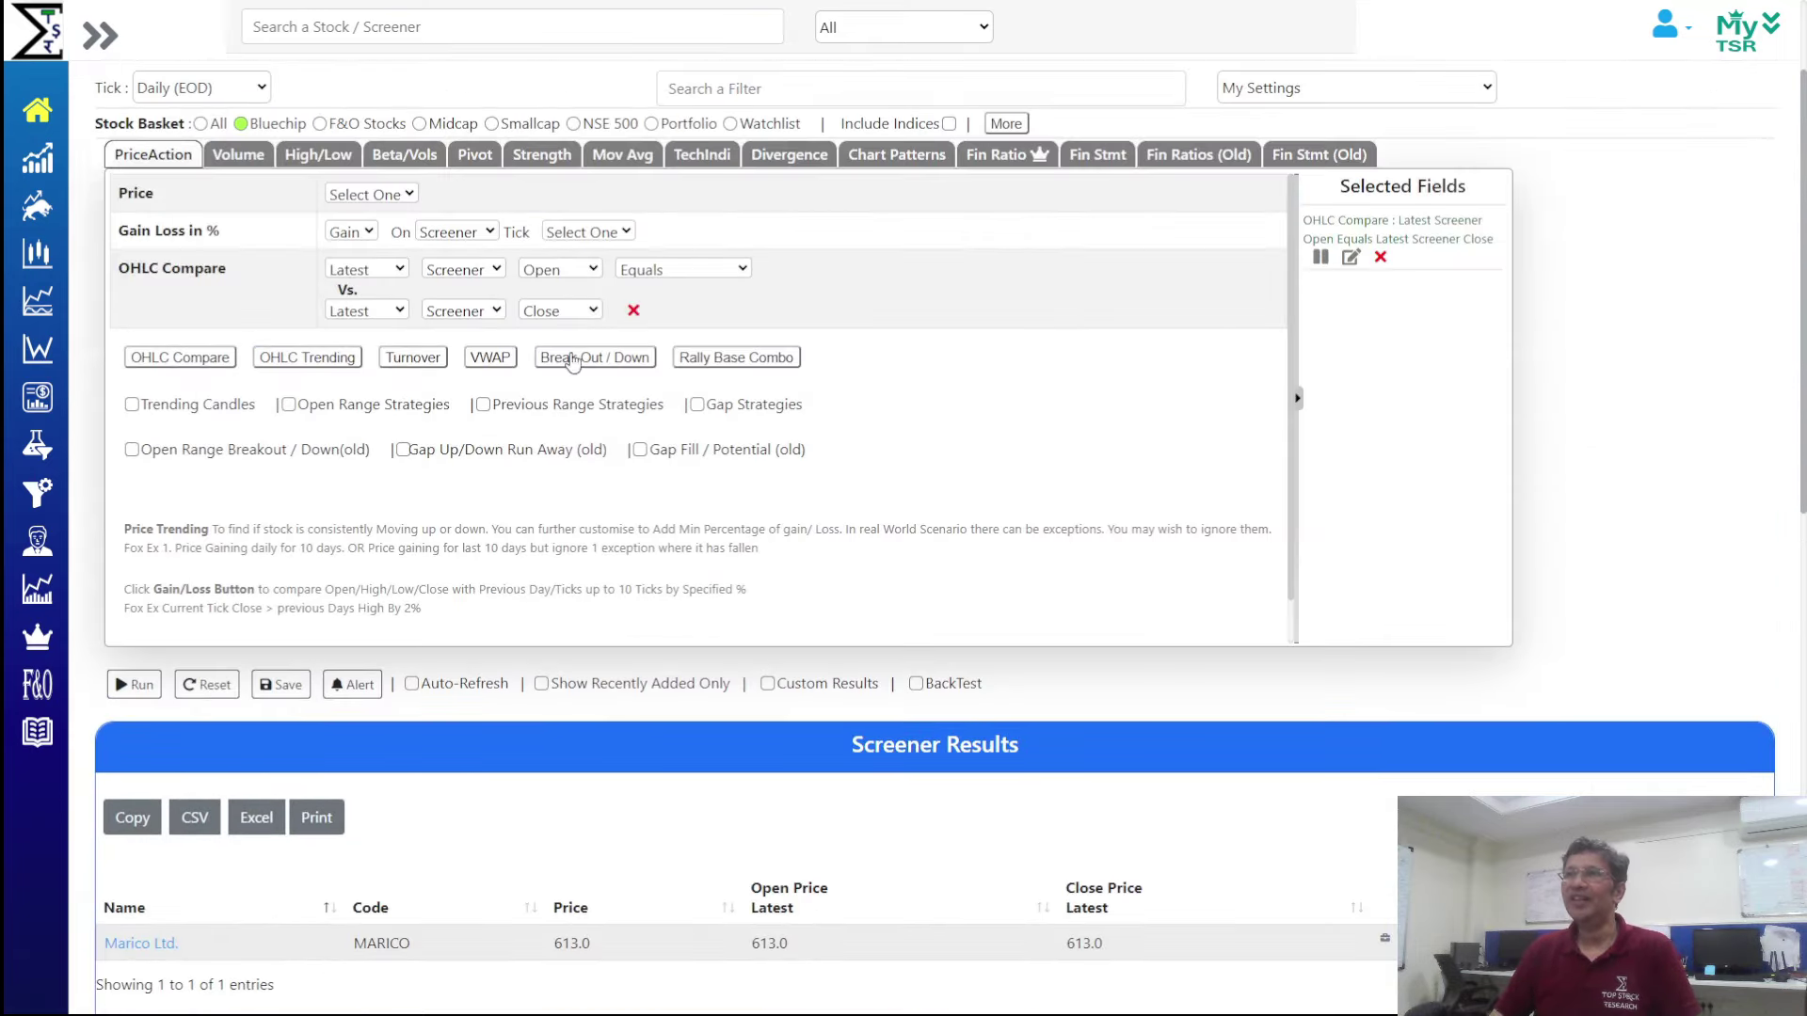
click(683, 271)
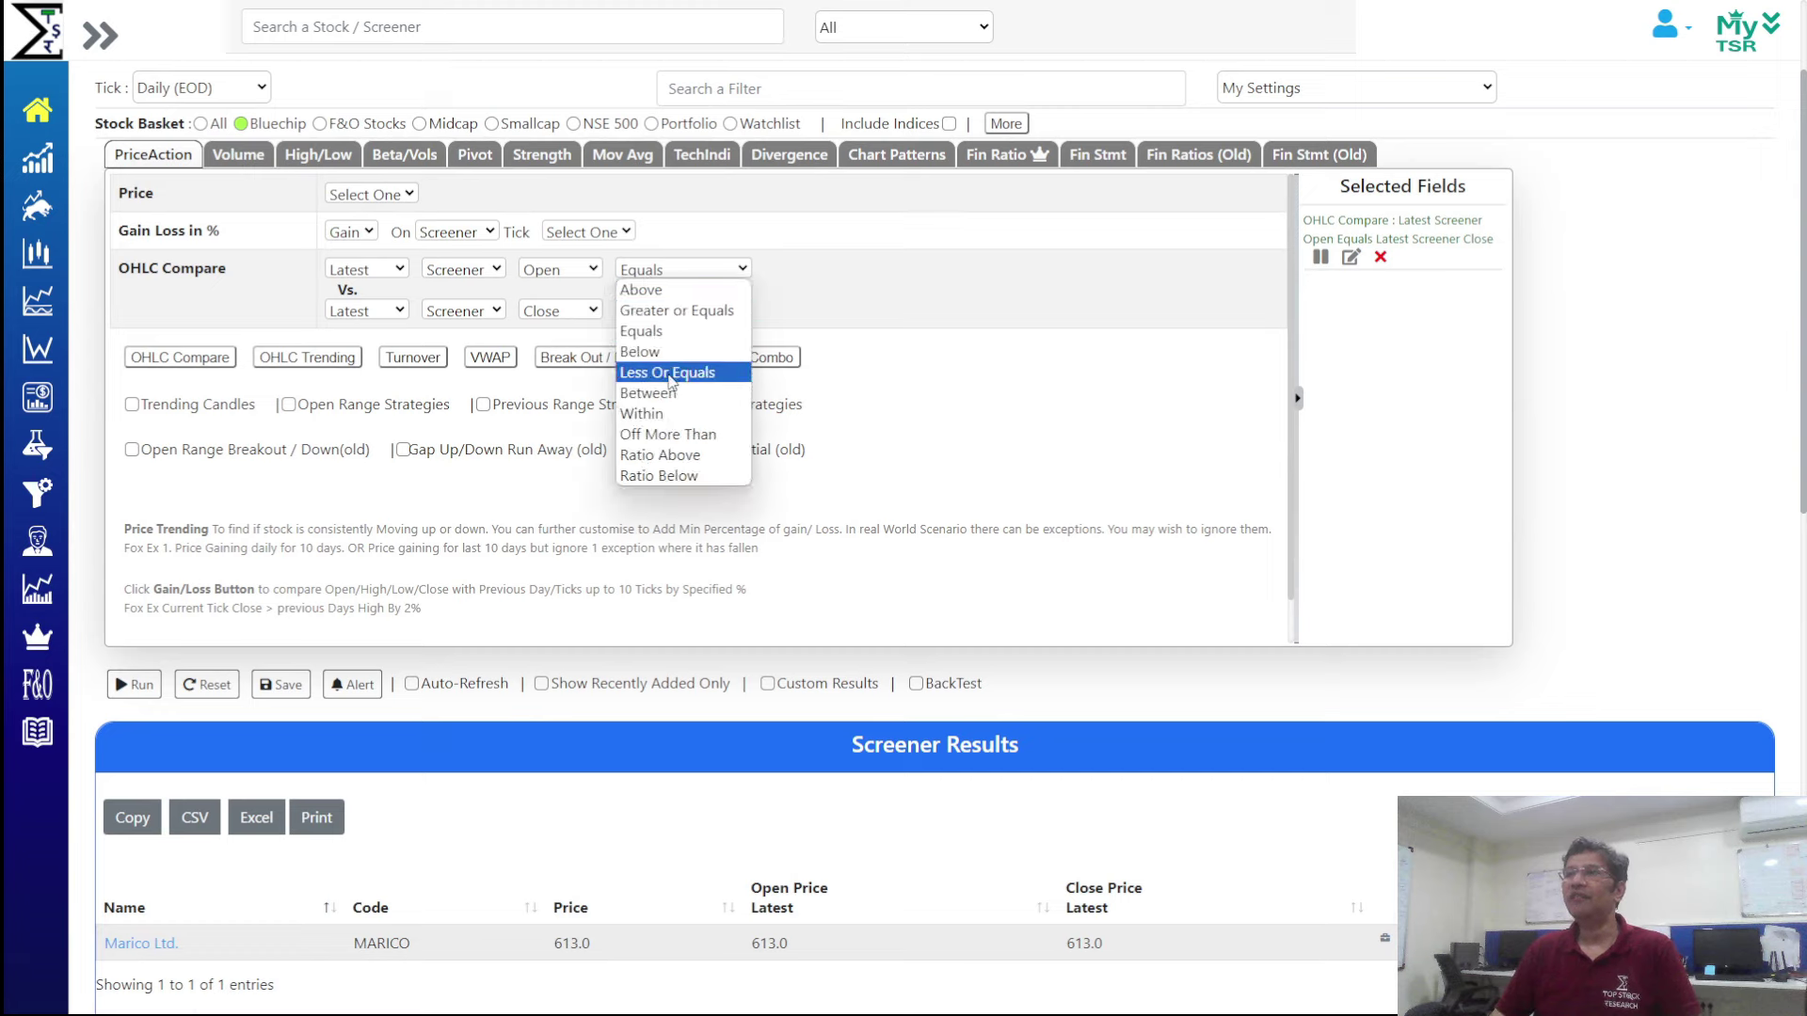
click(668, 417)
click(667, 313)
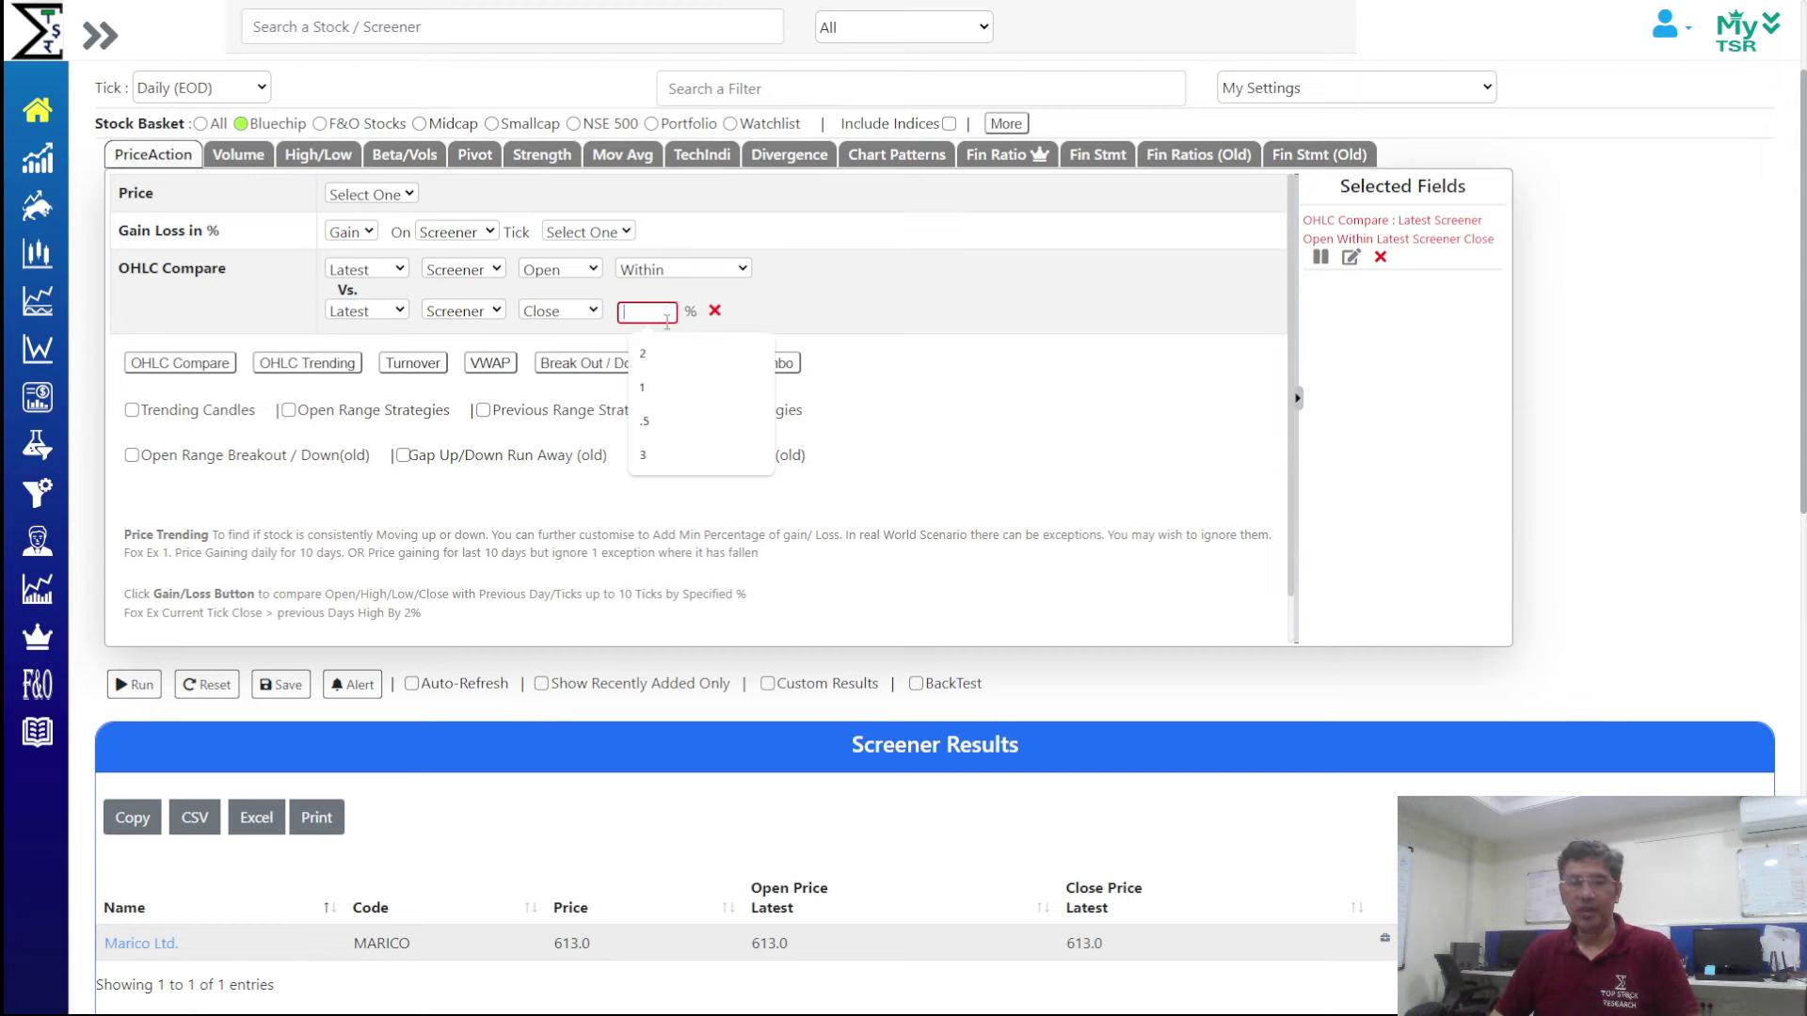
text(.)
click(254, 794)
click(134, 685)
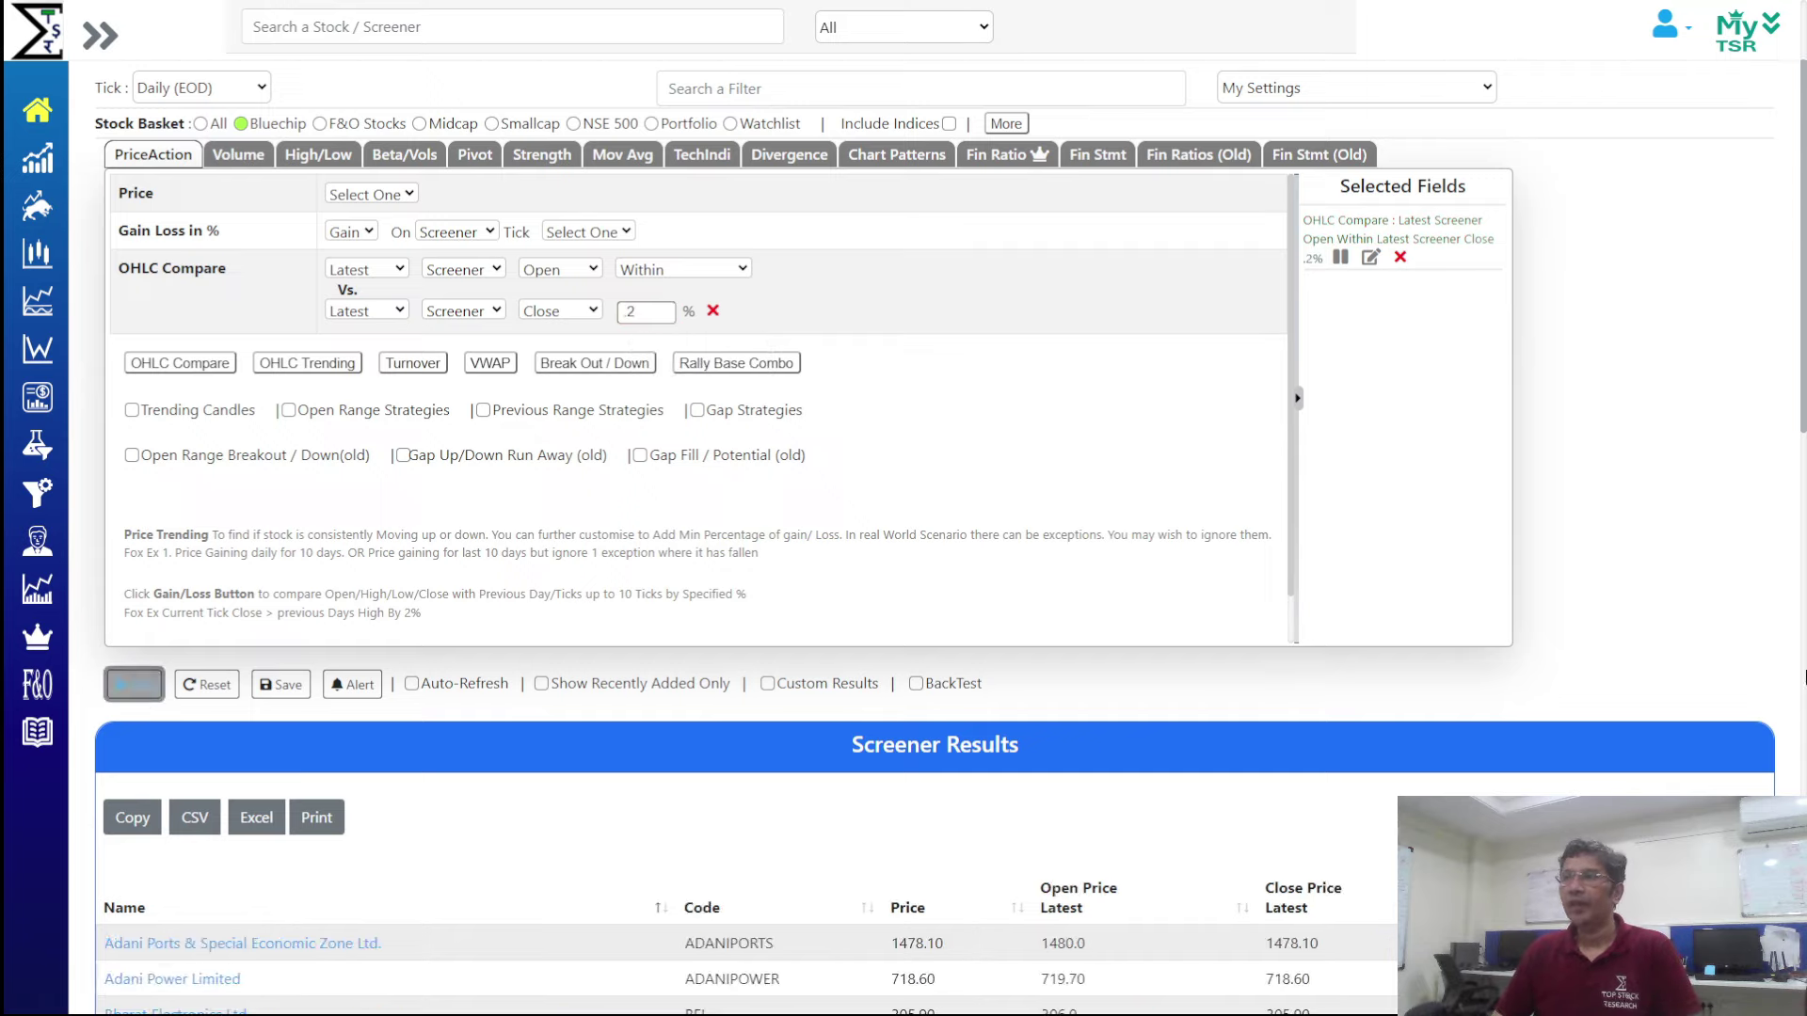
scroll(1746, 463, down, 8)
scroll(1746, 463, up, 8)
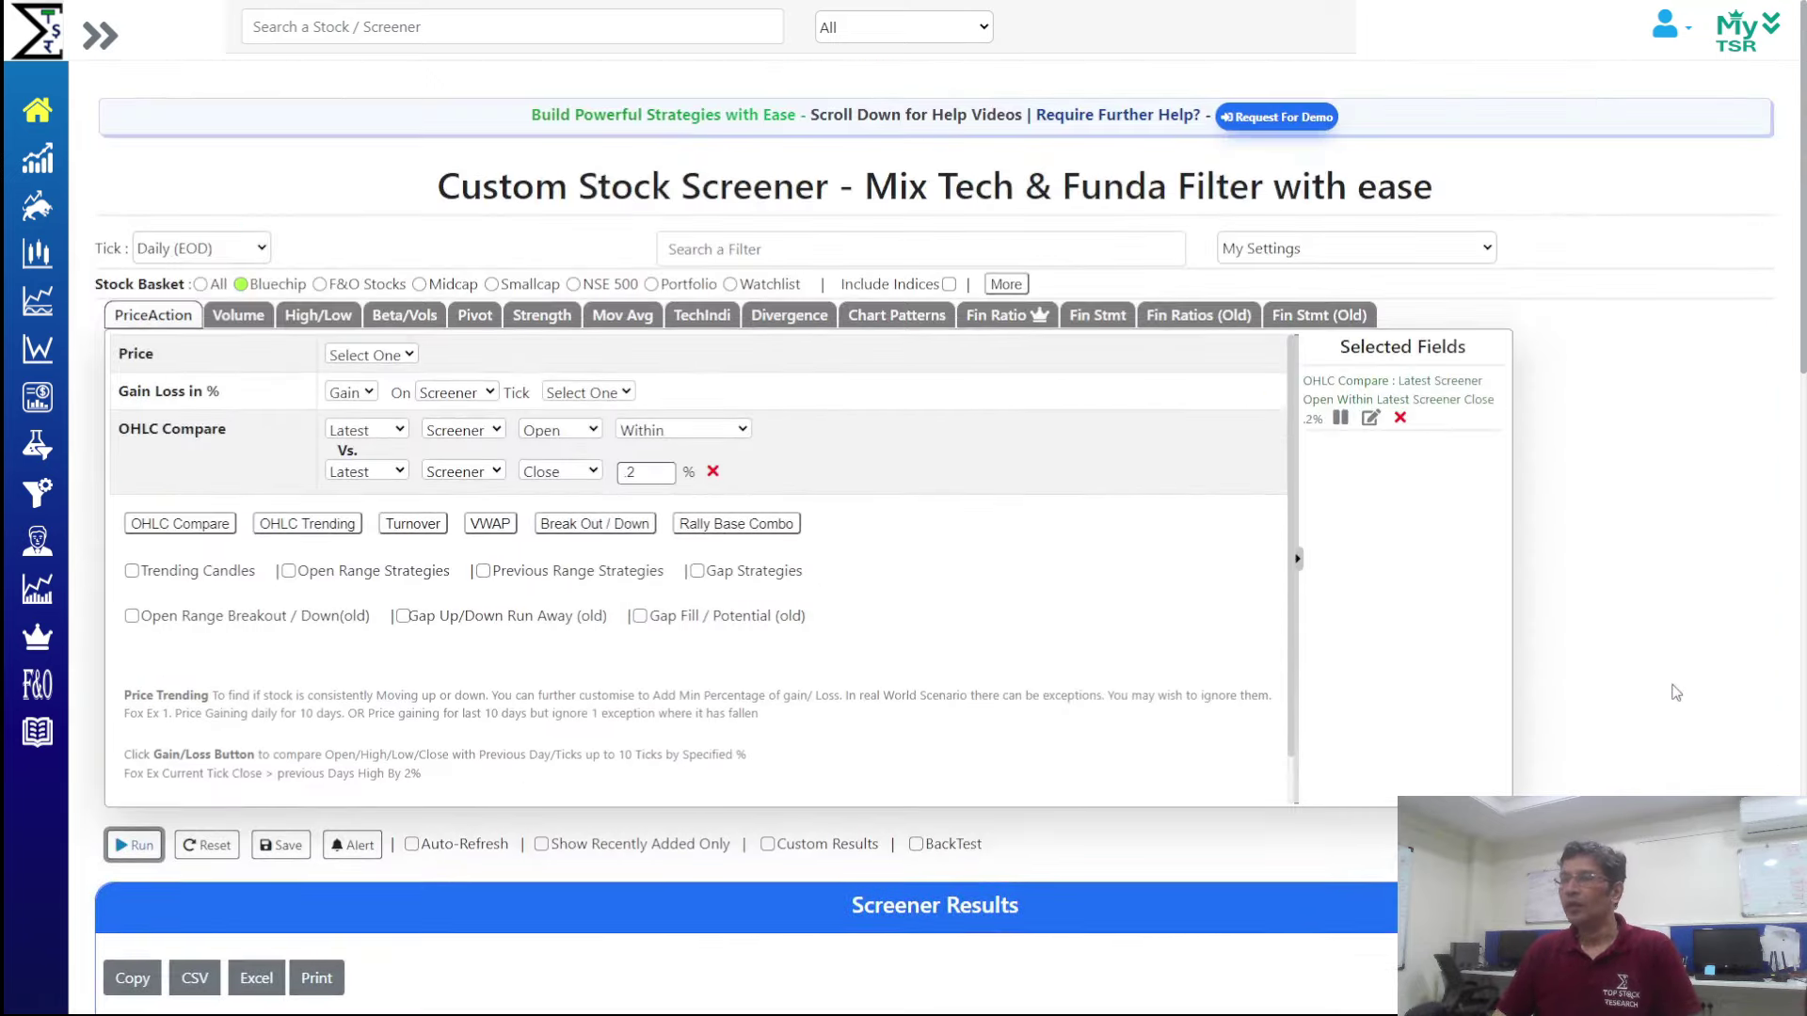
key(alt+Tab)
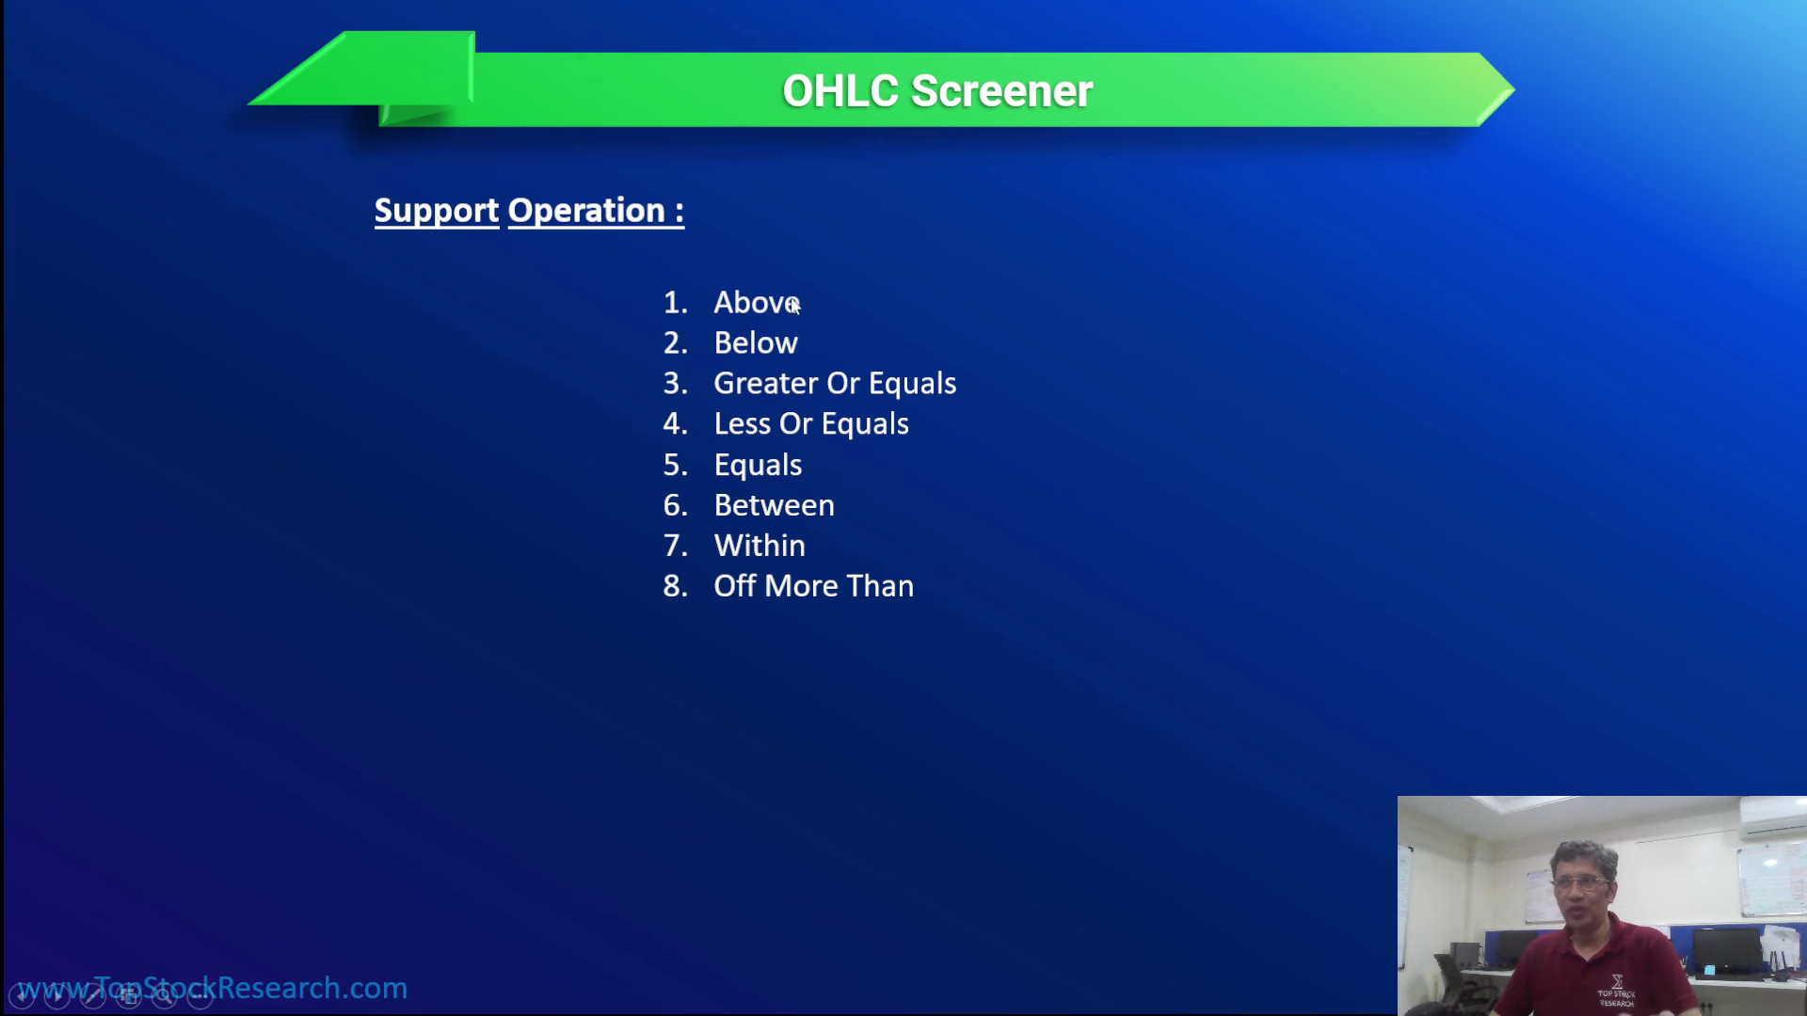
click(1022, 670)
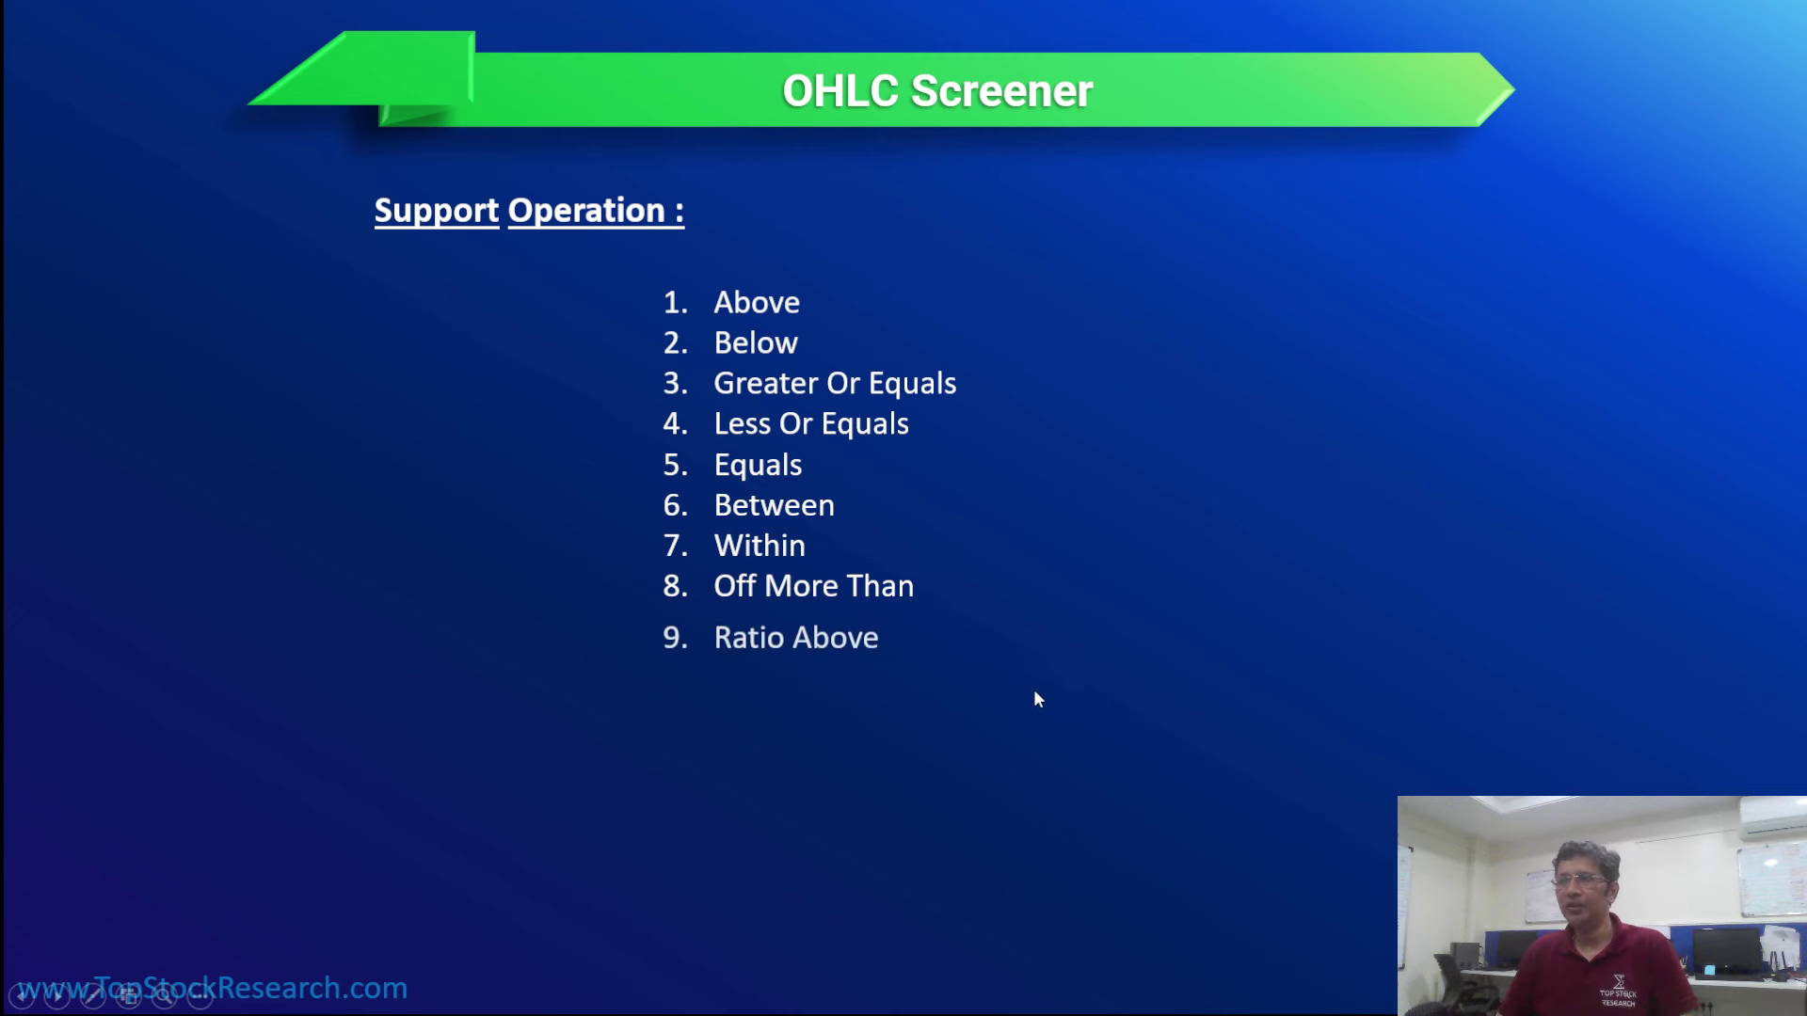
key(alt+Tab)
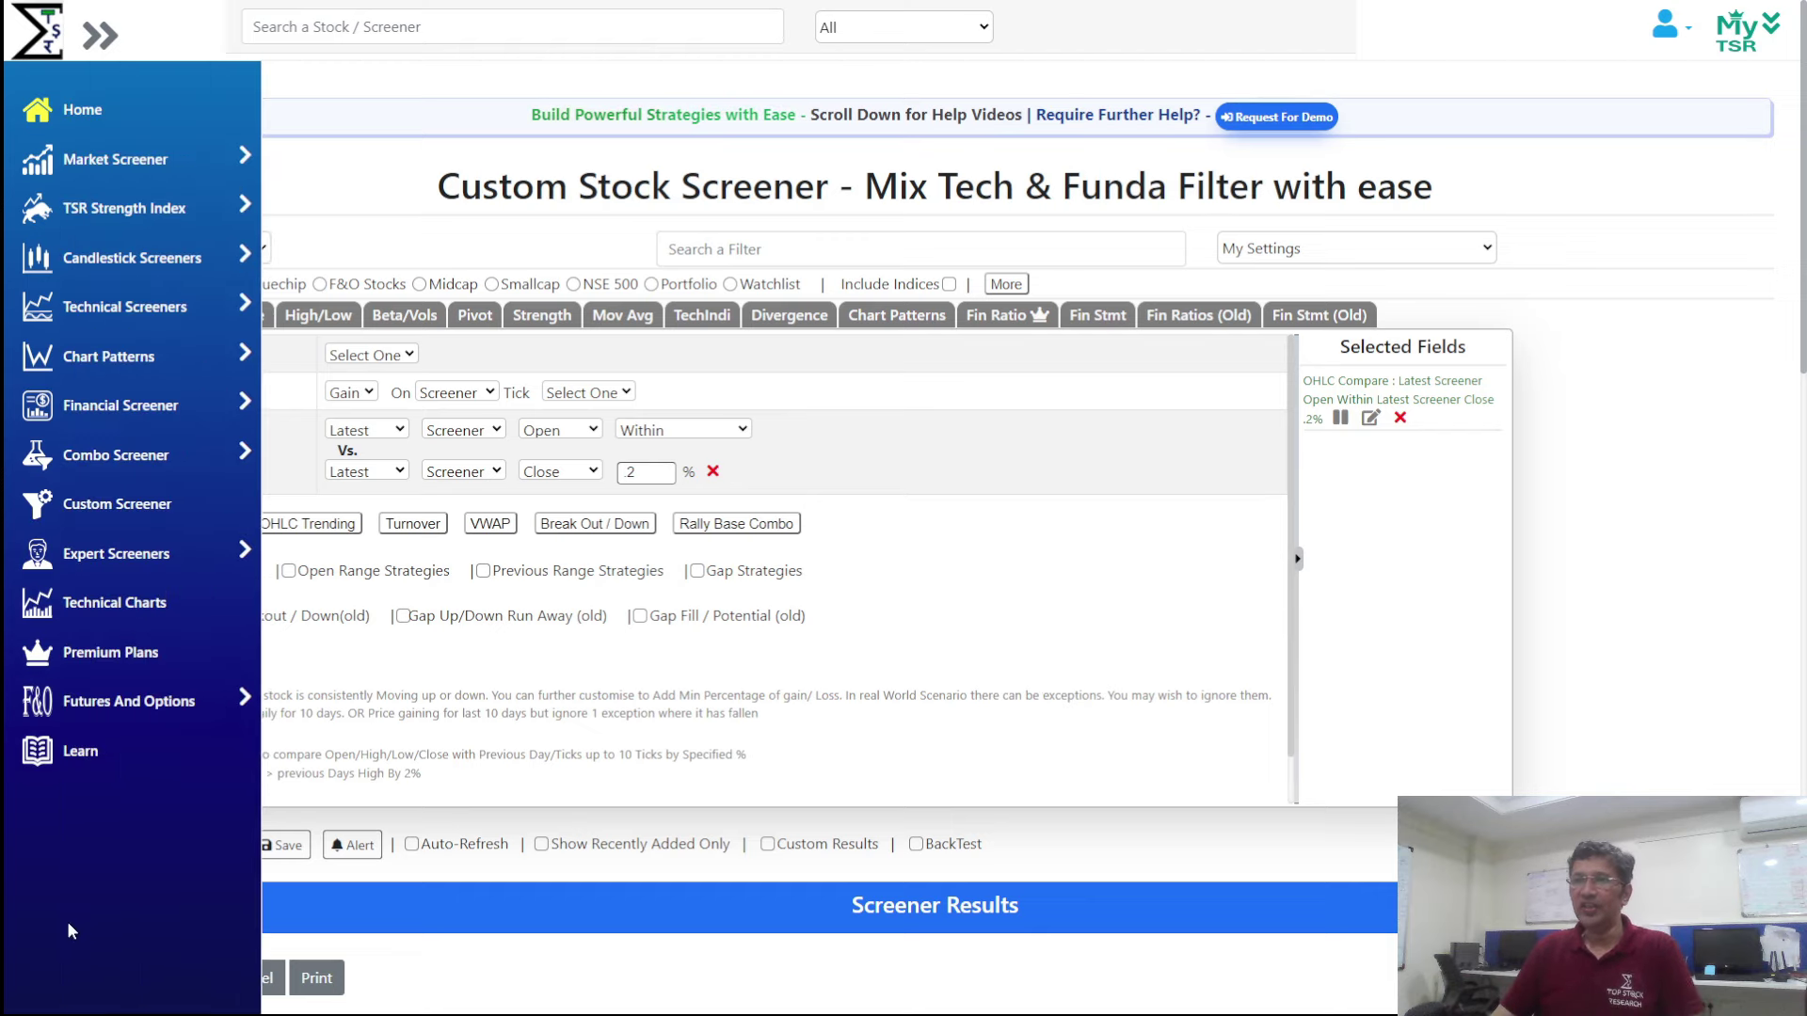
Reset the filters and add an OHLC comparison using latest Body Range with the Ratio Above operator
click(207, 844)
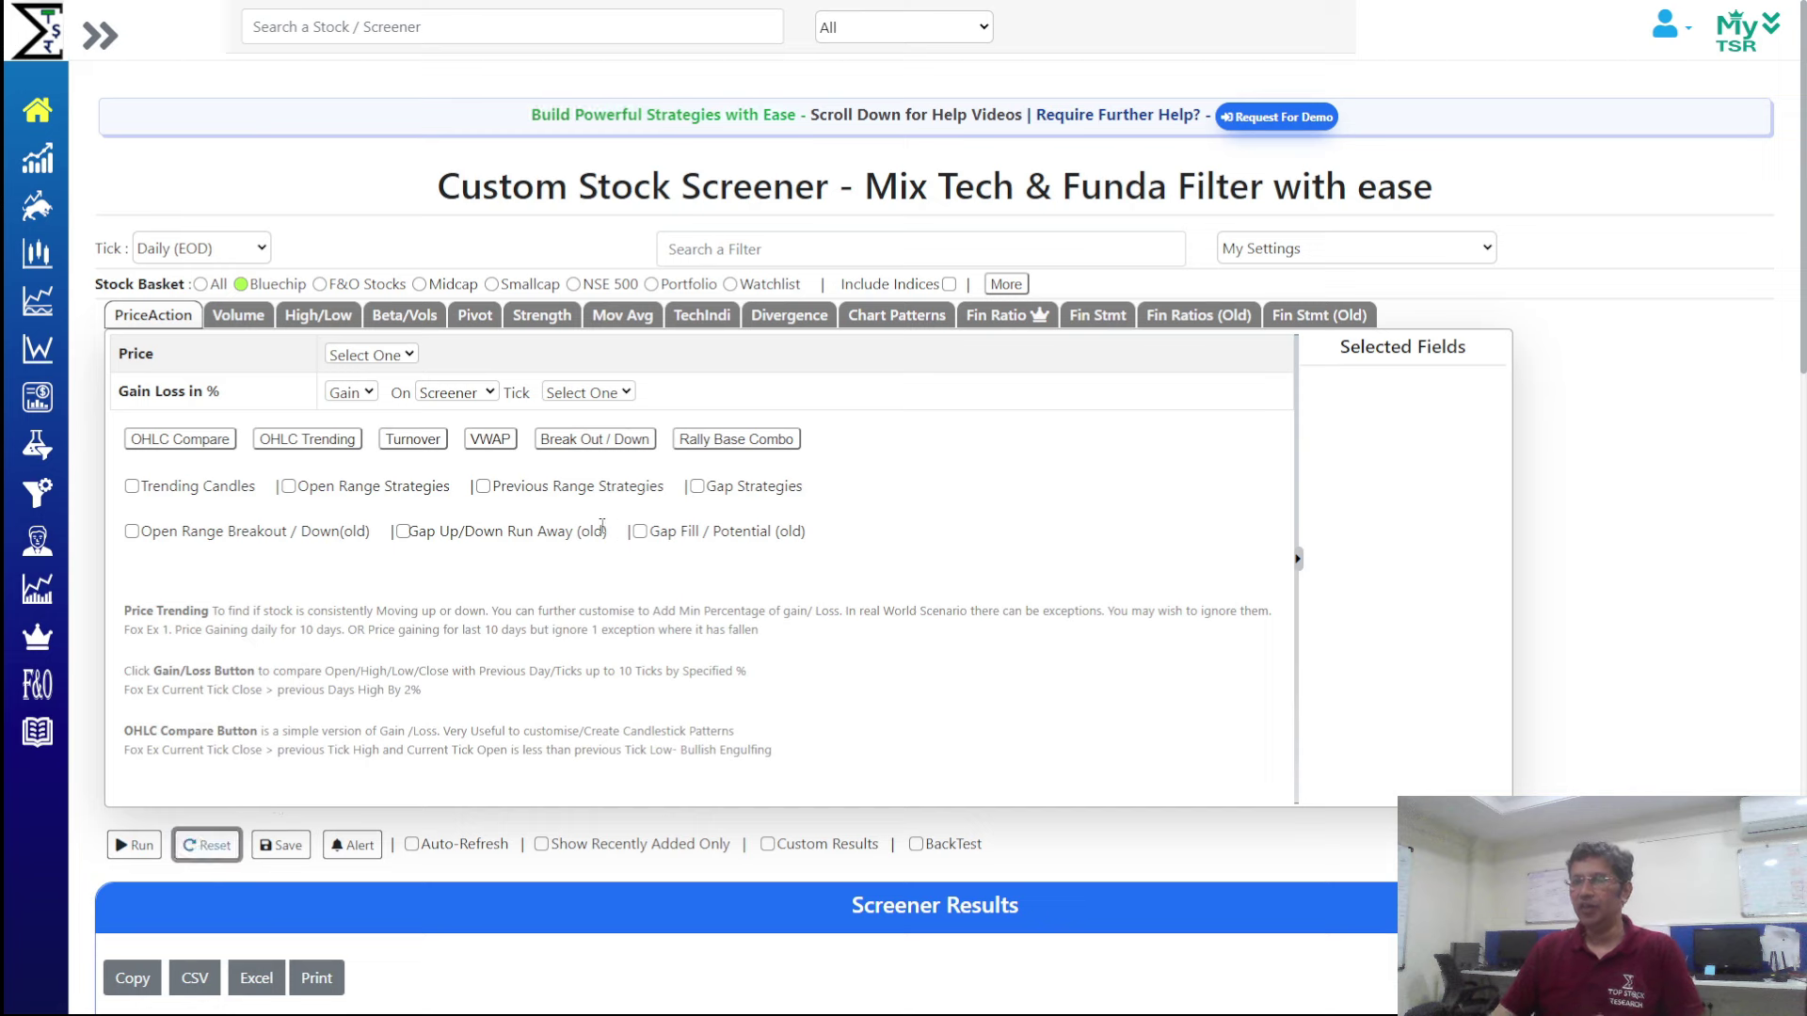
click(196, 439)
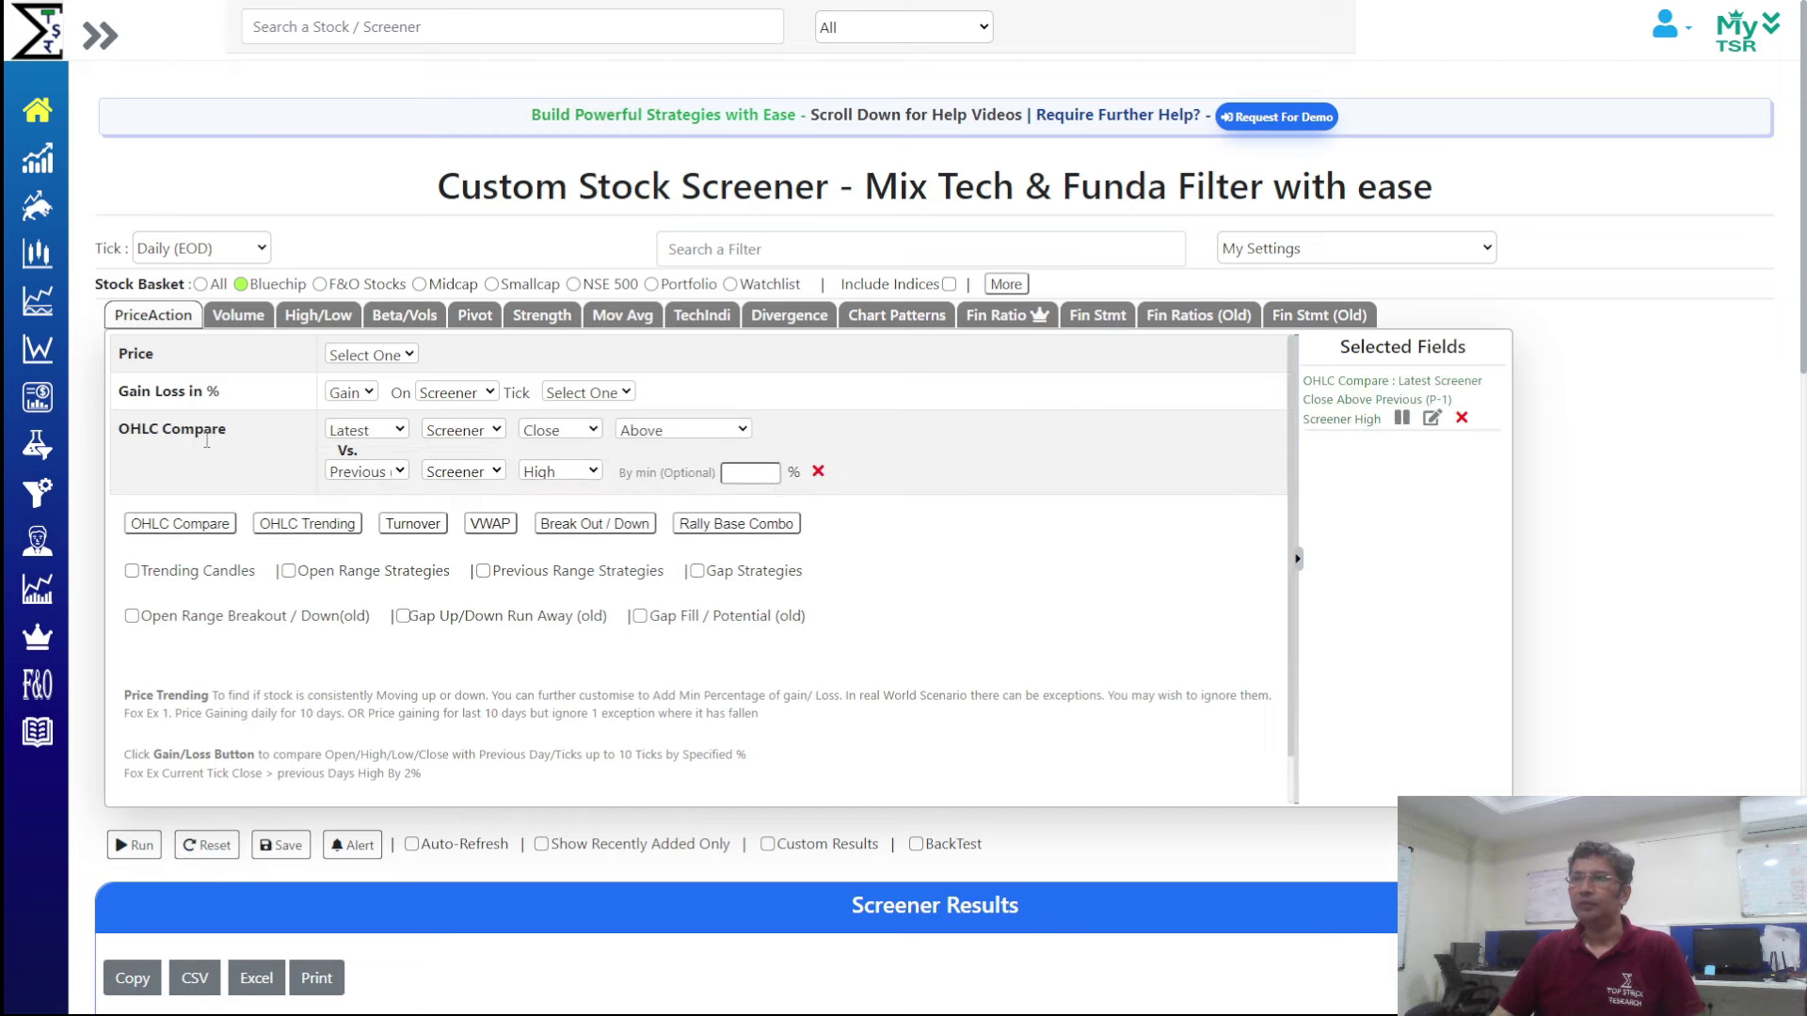
click(657, 430)
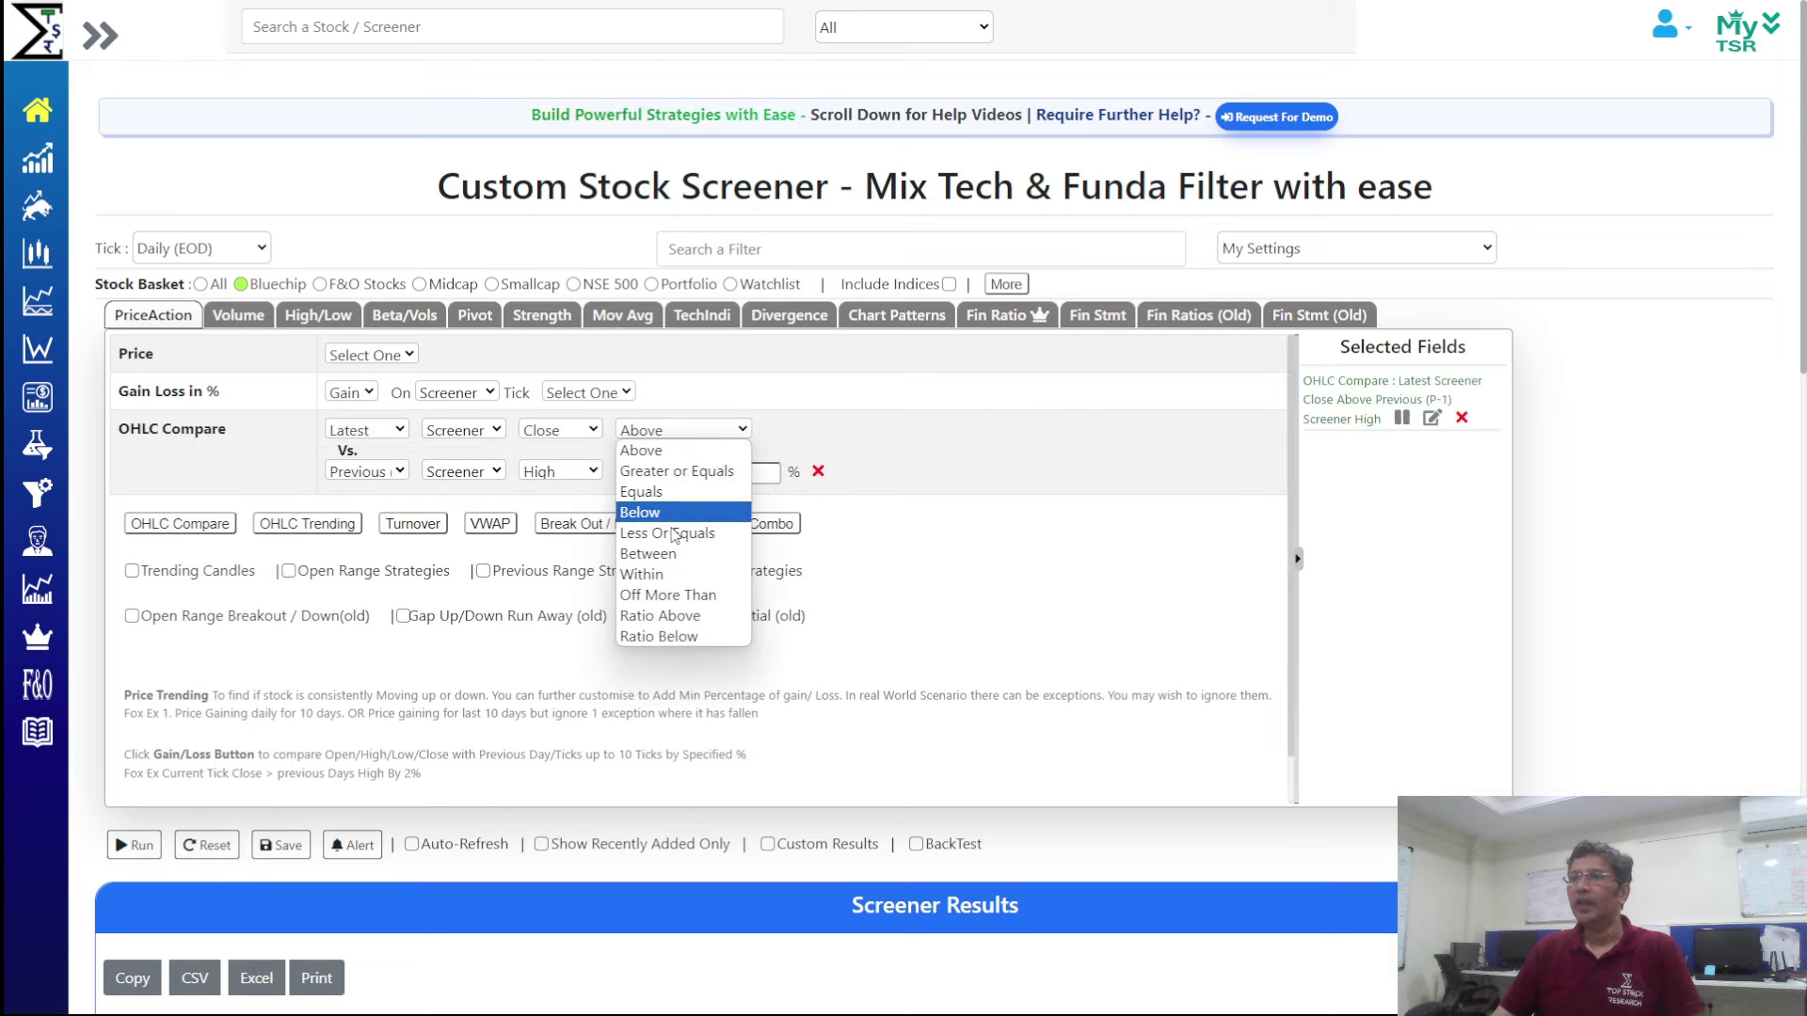
click(679, 616)
click(570, 434)
click(620, 553)
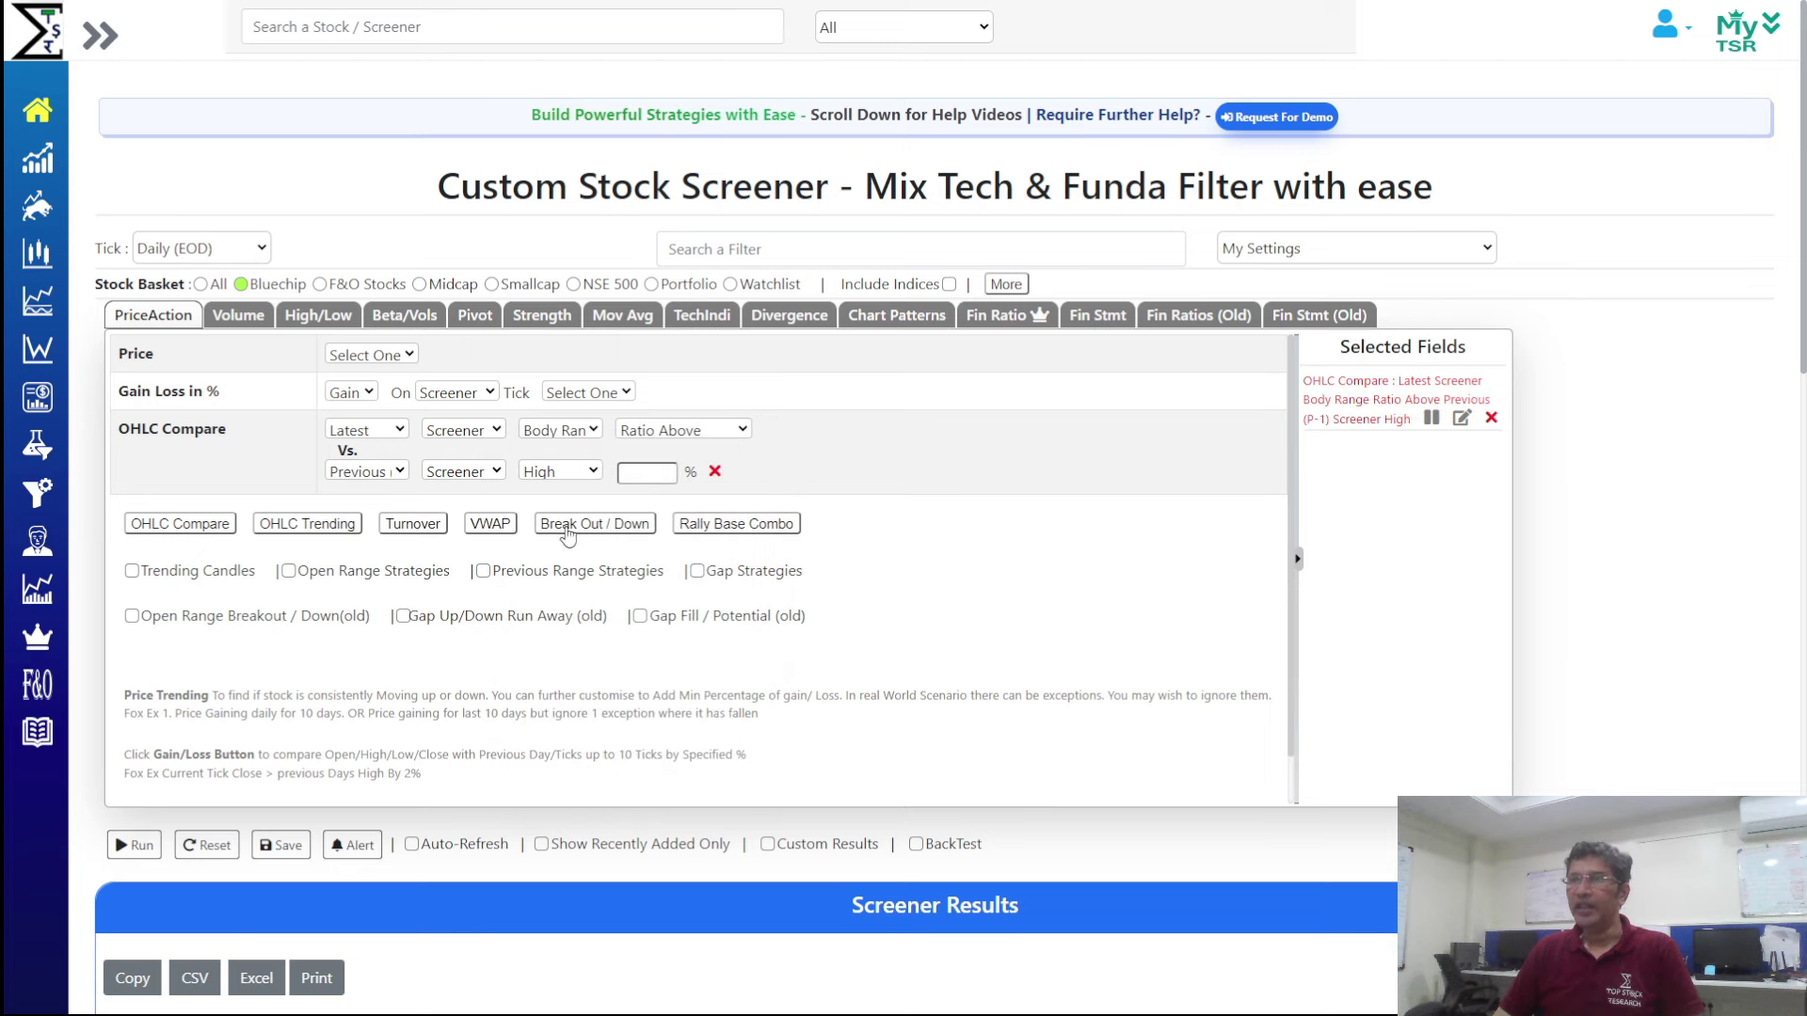
Set the comparison's second operand to latest Close with a ratio of 2% and run the screener
click(377, 471)
click(362, 489)
click(565, 471)
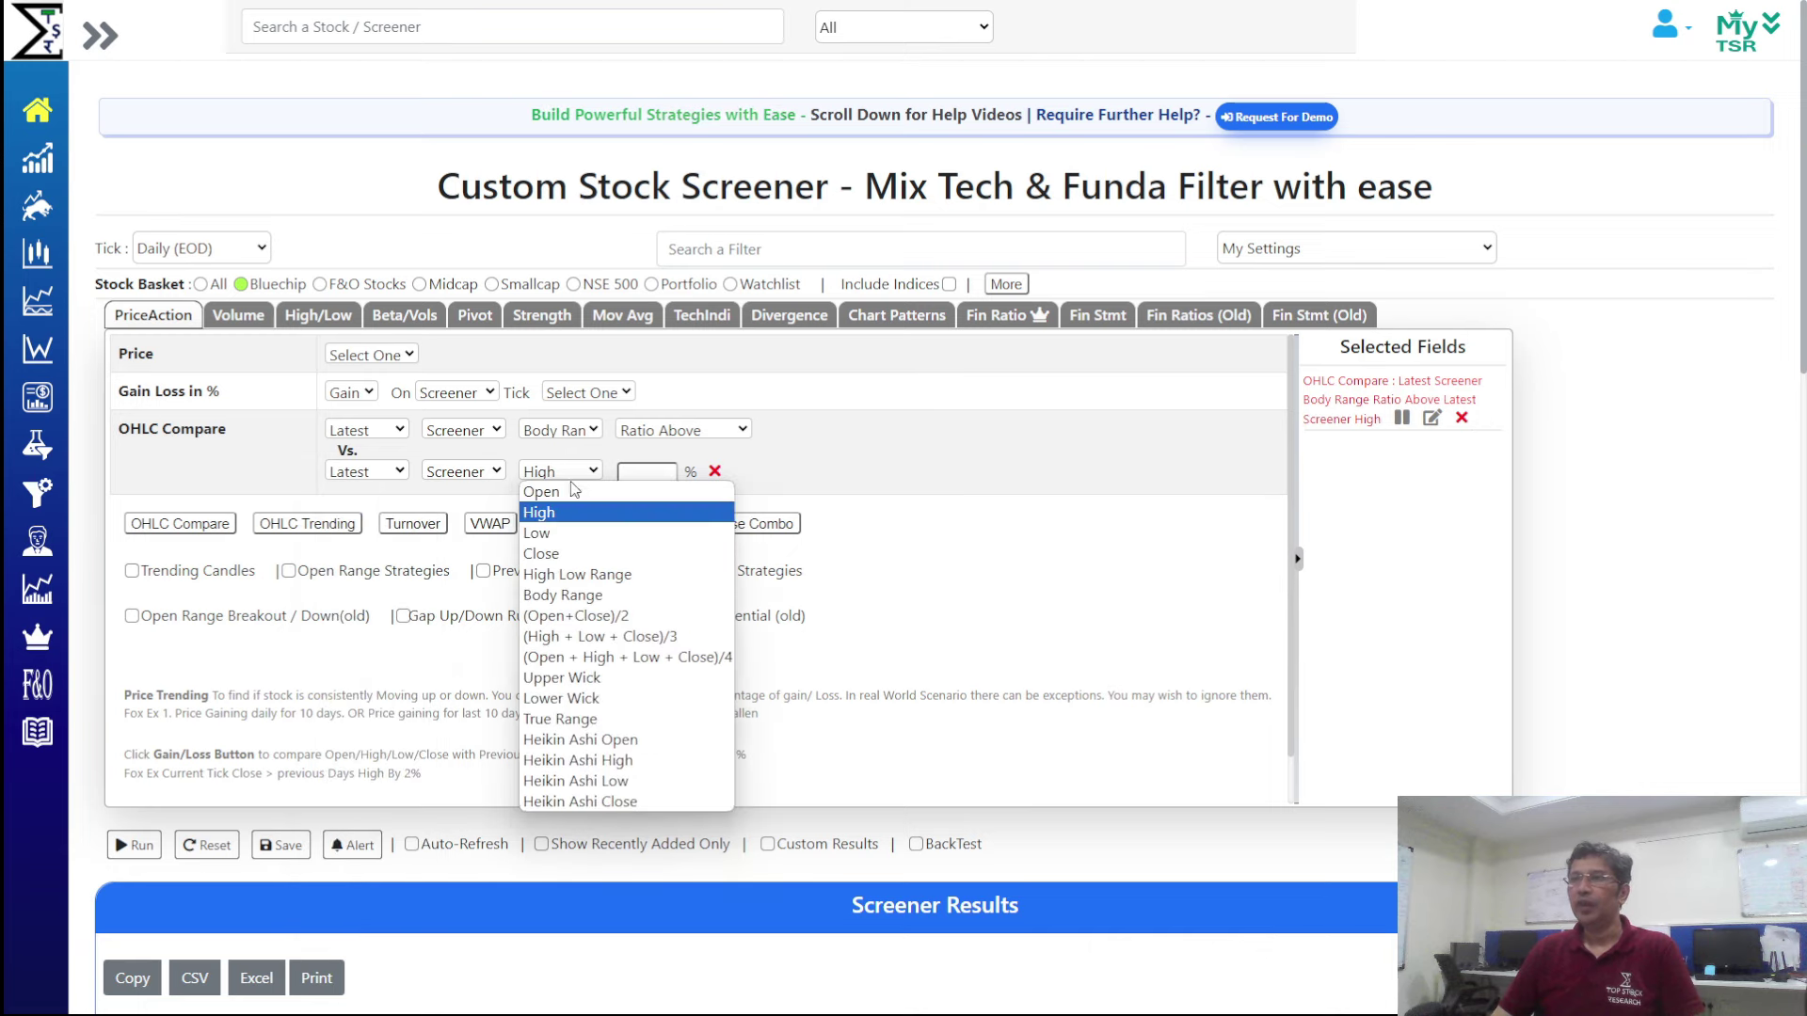
click(570, 553)
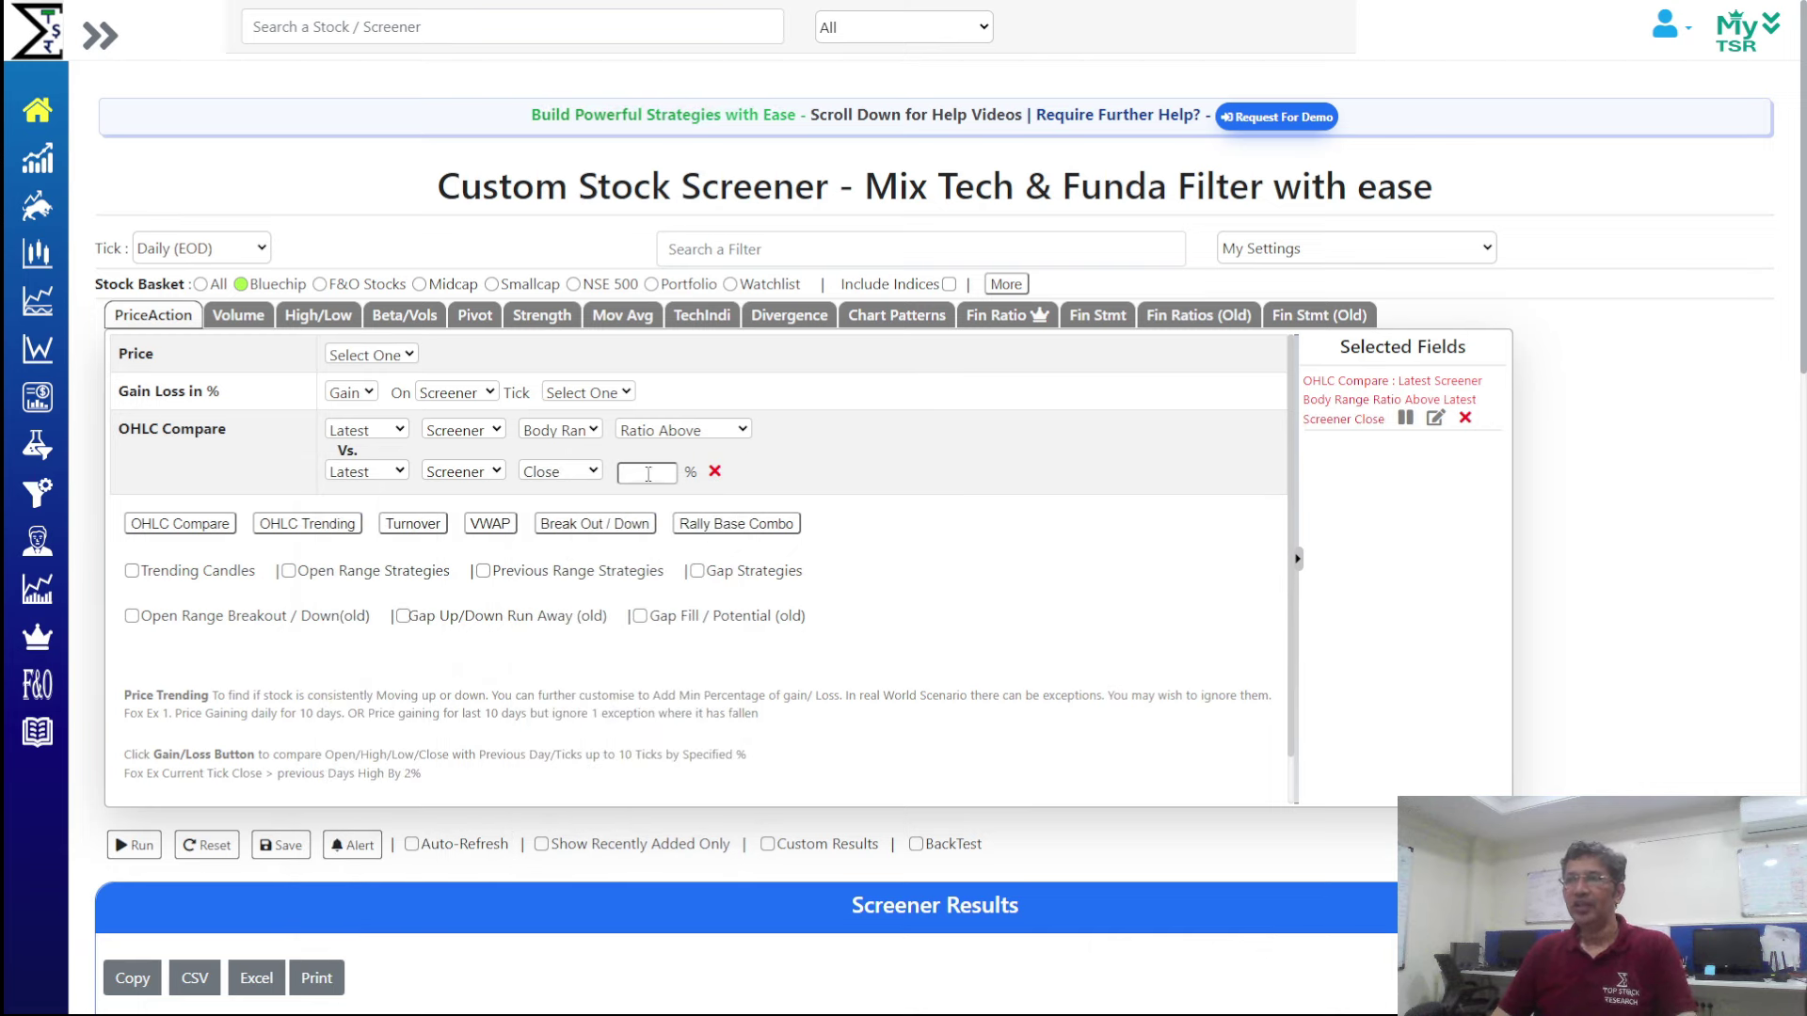
click(889, 471)
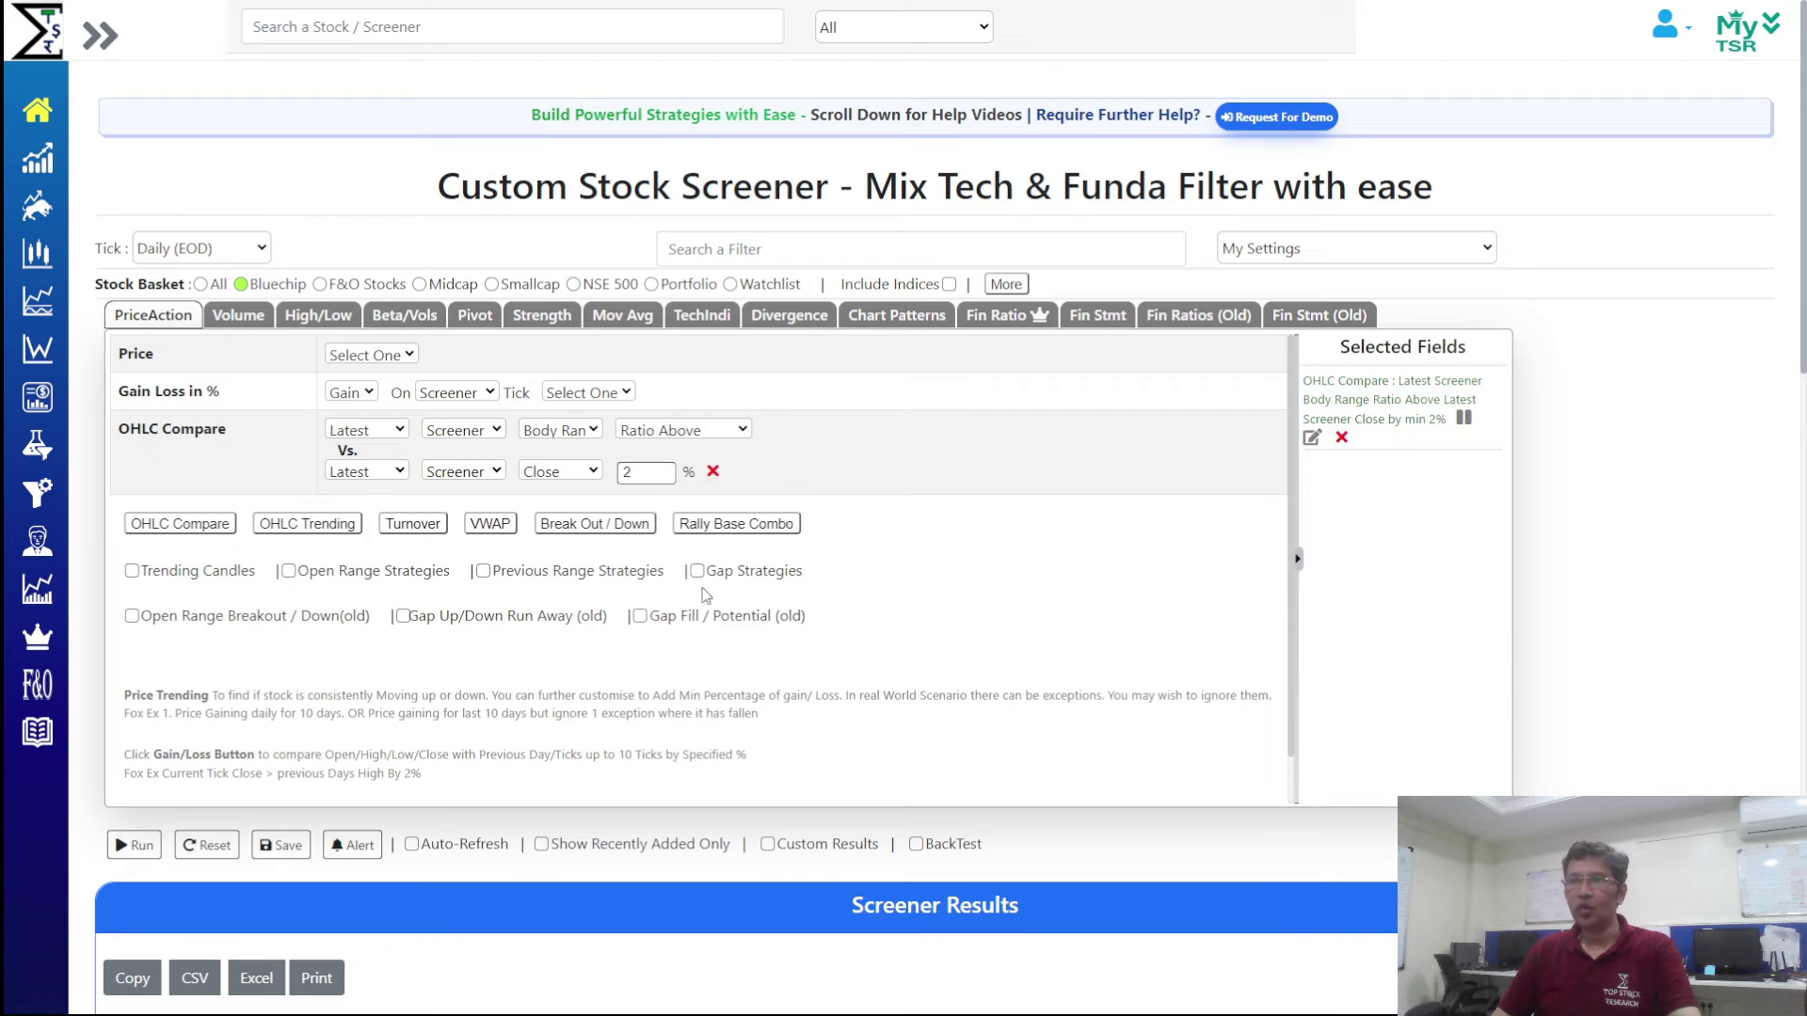
click(132, 846)
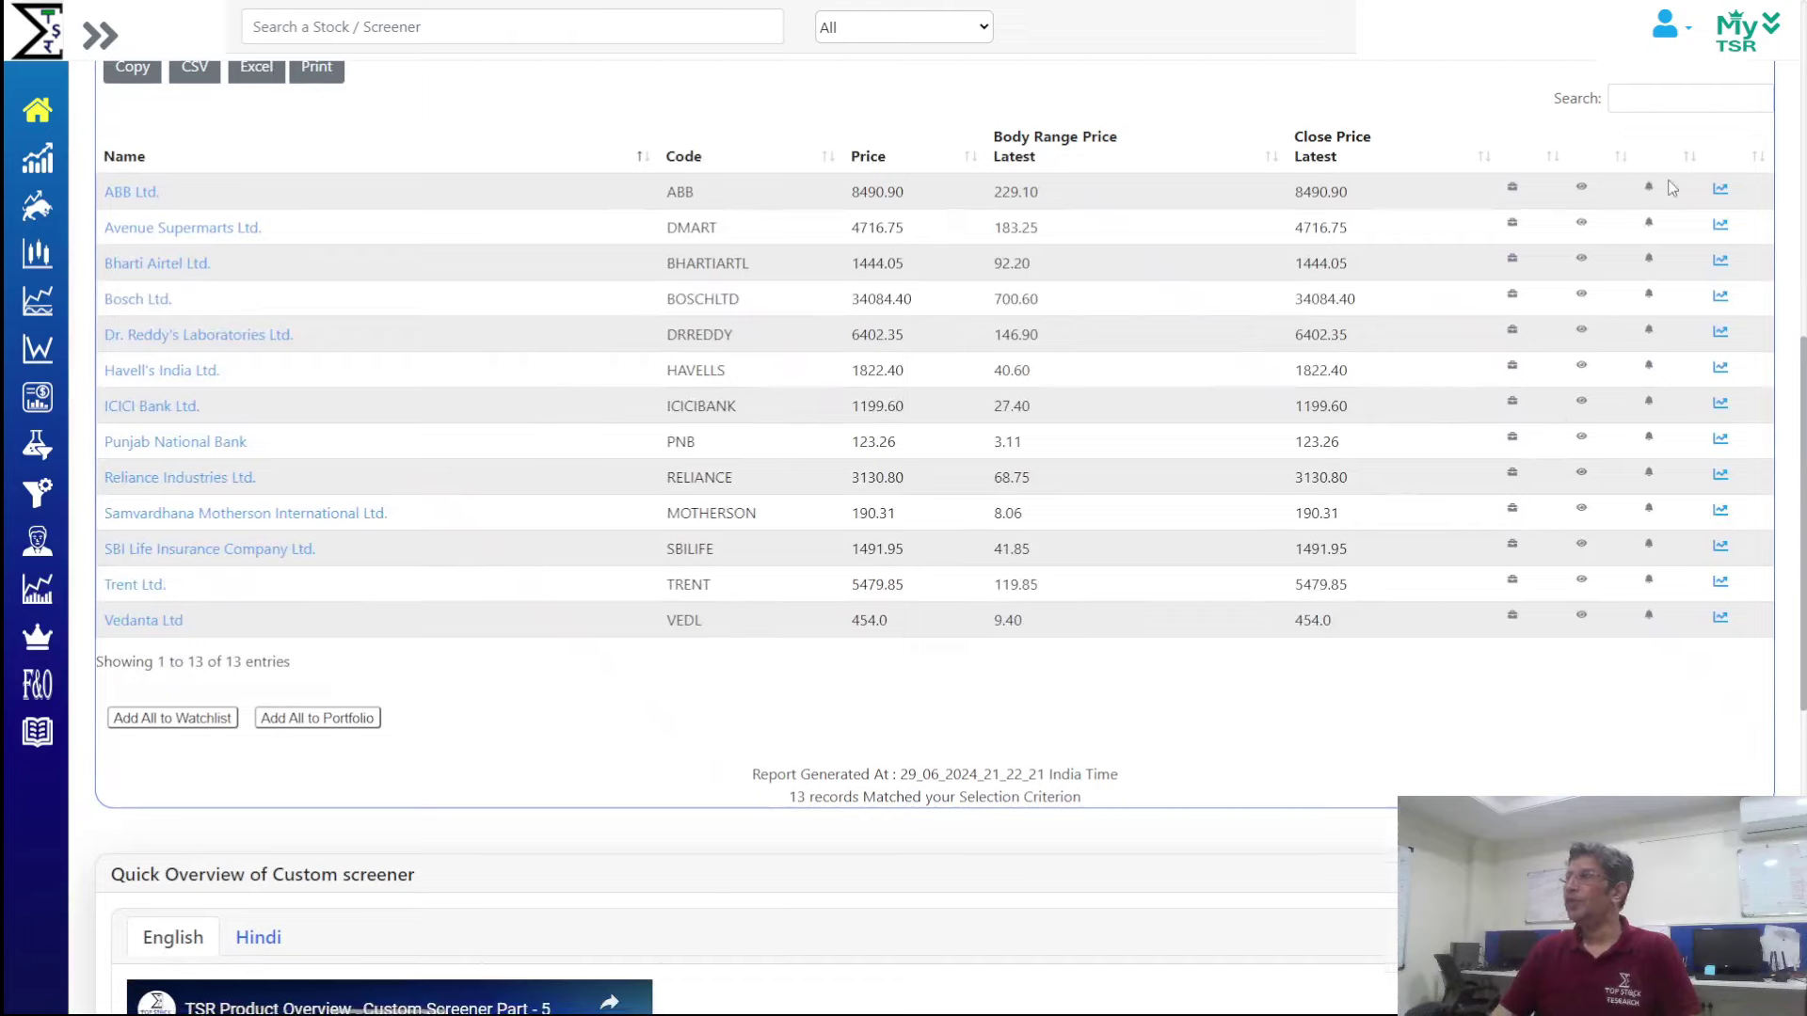
Inspect the candle charts of ABB, Avenue Supermarts and Bharti Airtel for their latest body size
click(1720, 188)
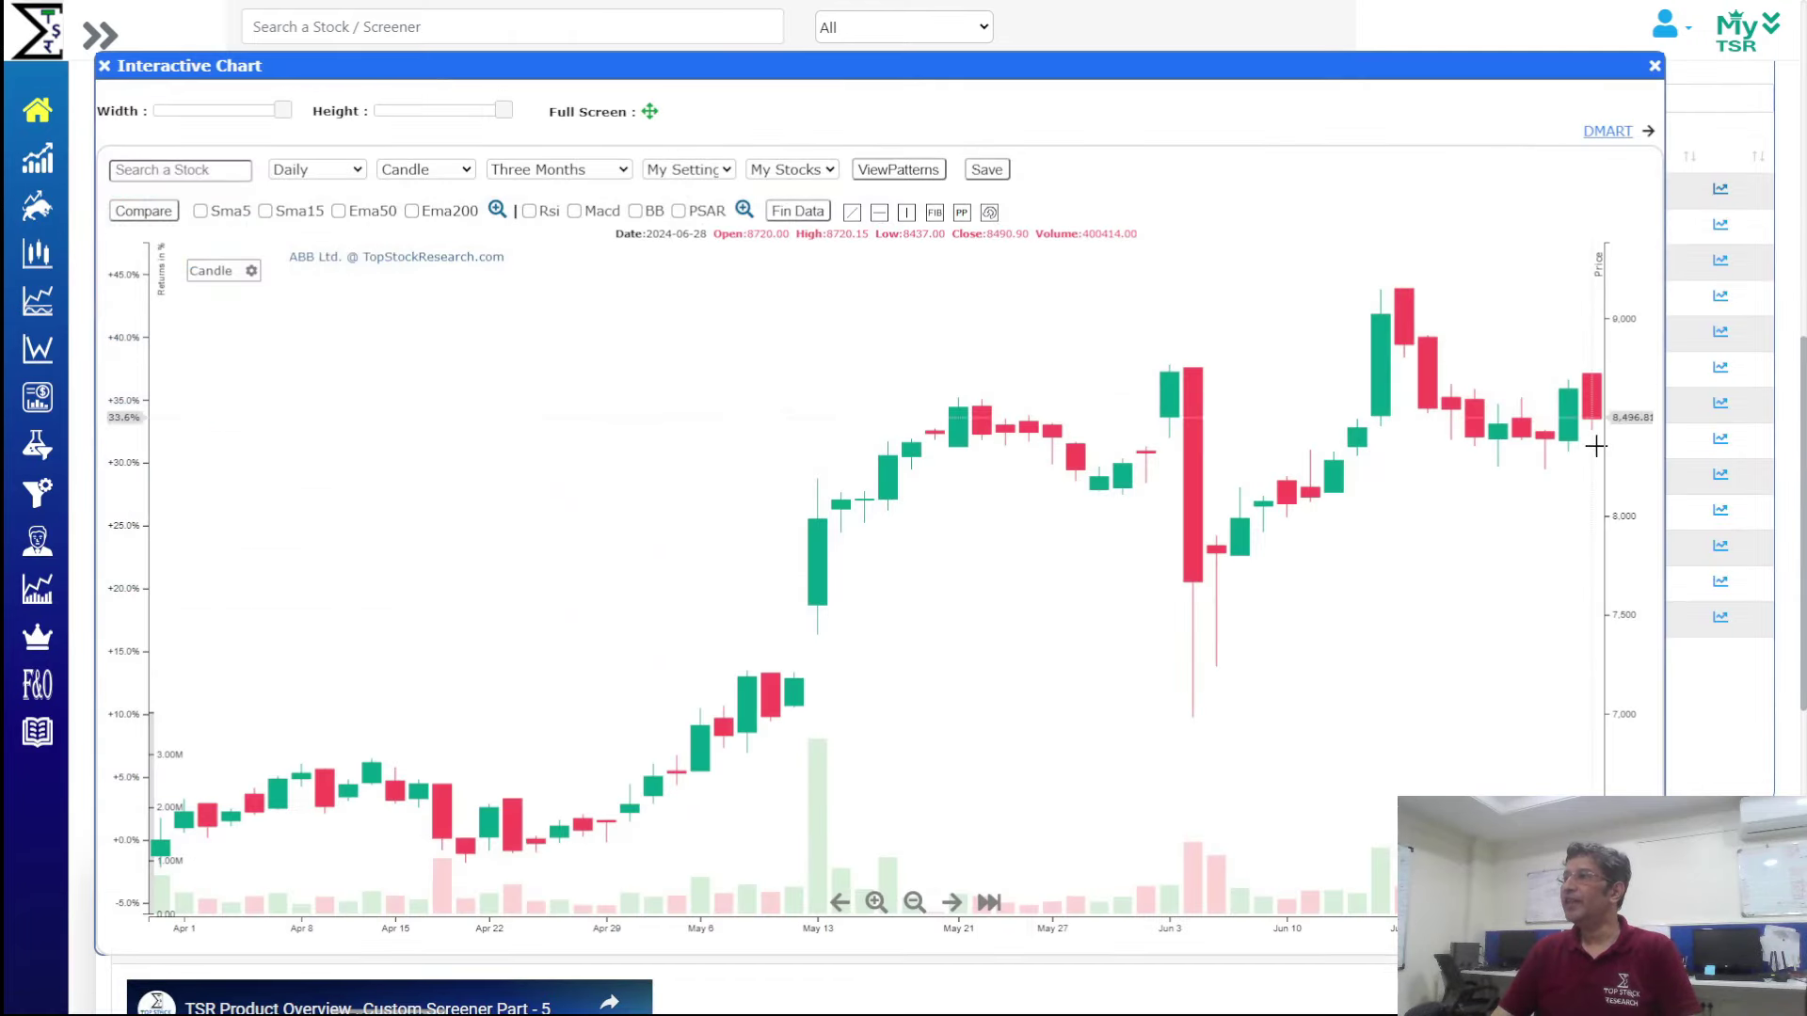
click(1619, 133)
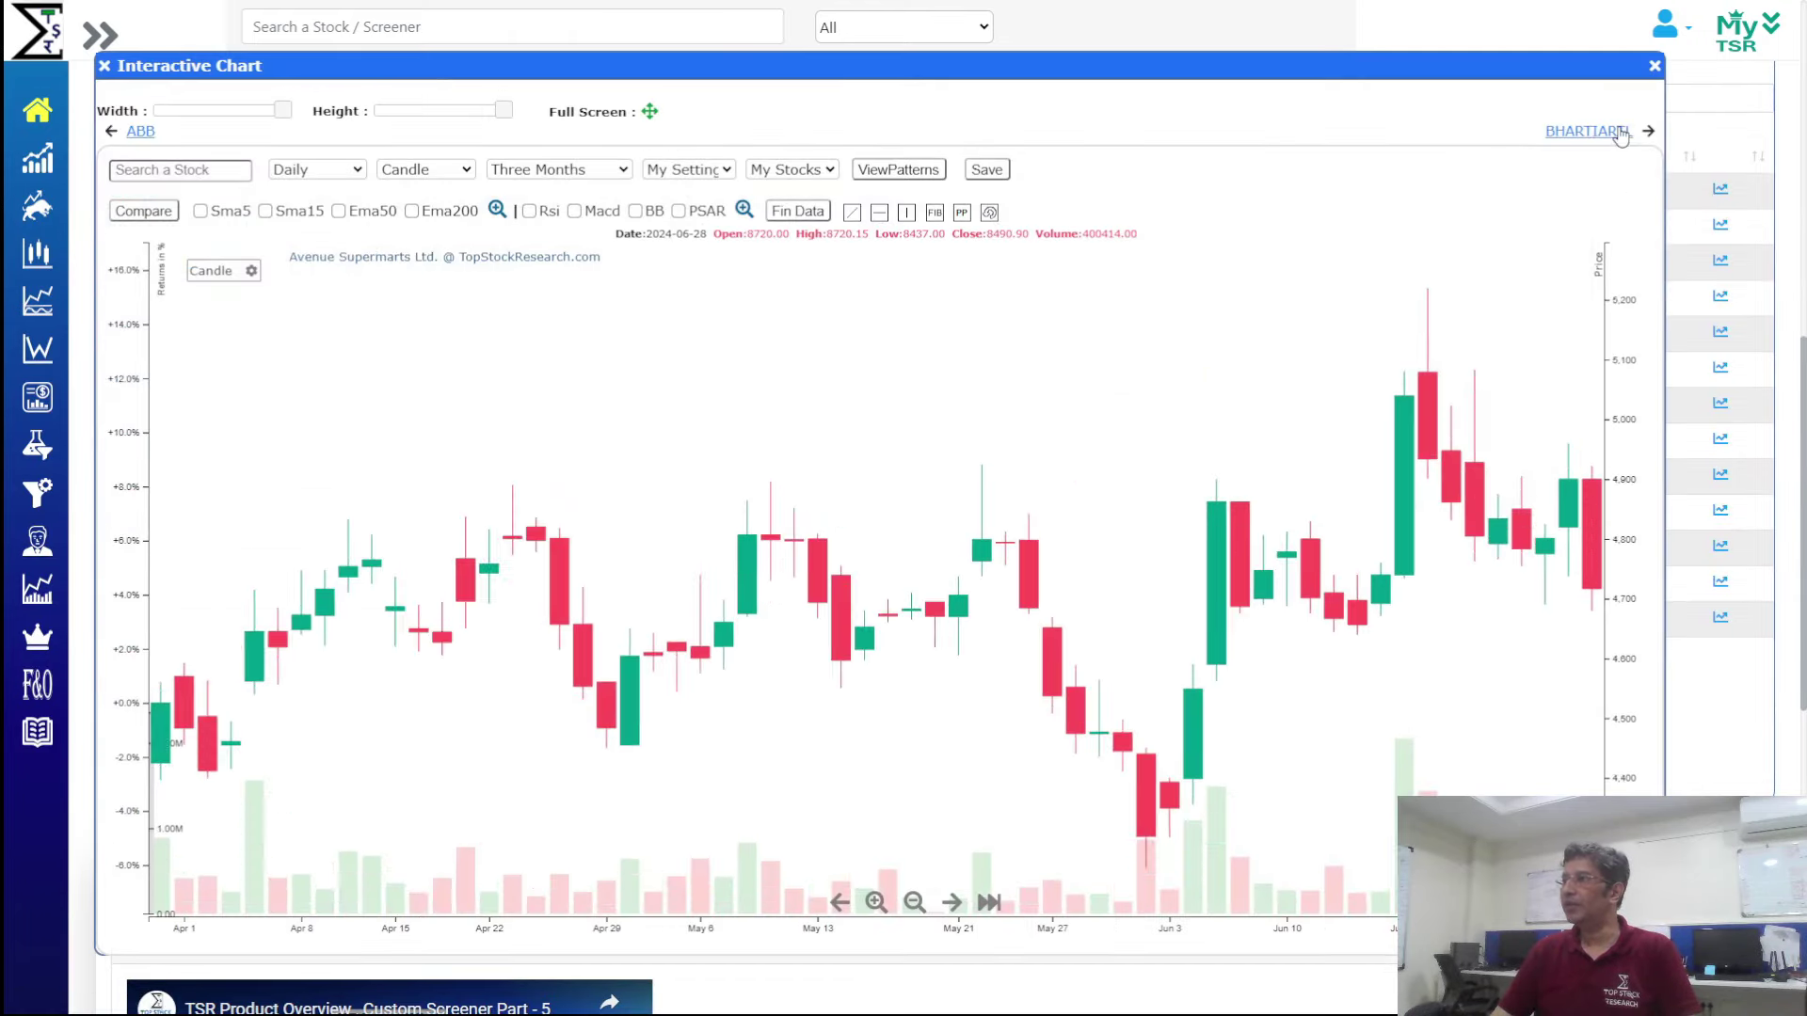
click(1619, 133)
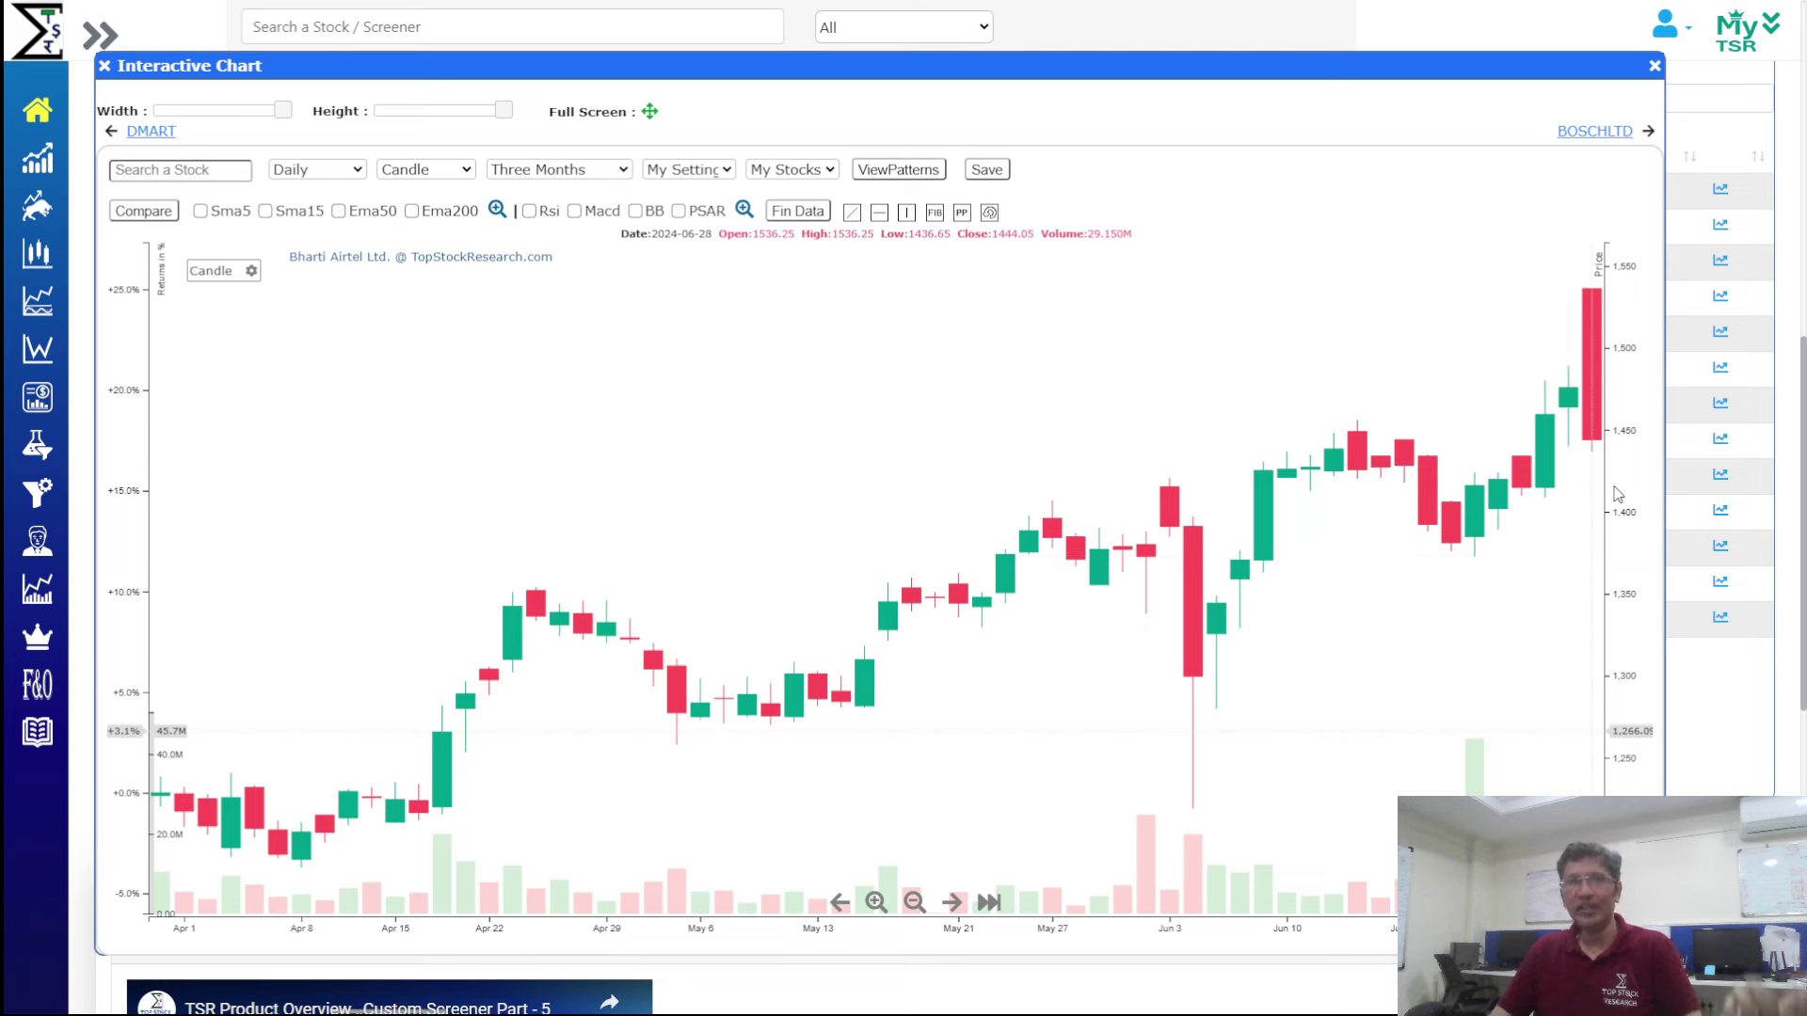
View Bosch Ltd.'s candle chart and close the interactive chart
click(1619, 132)
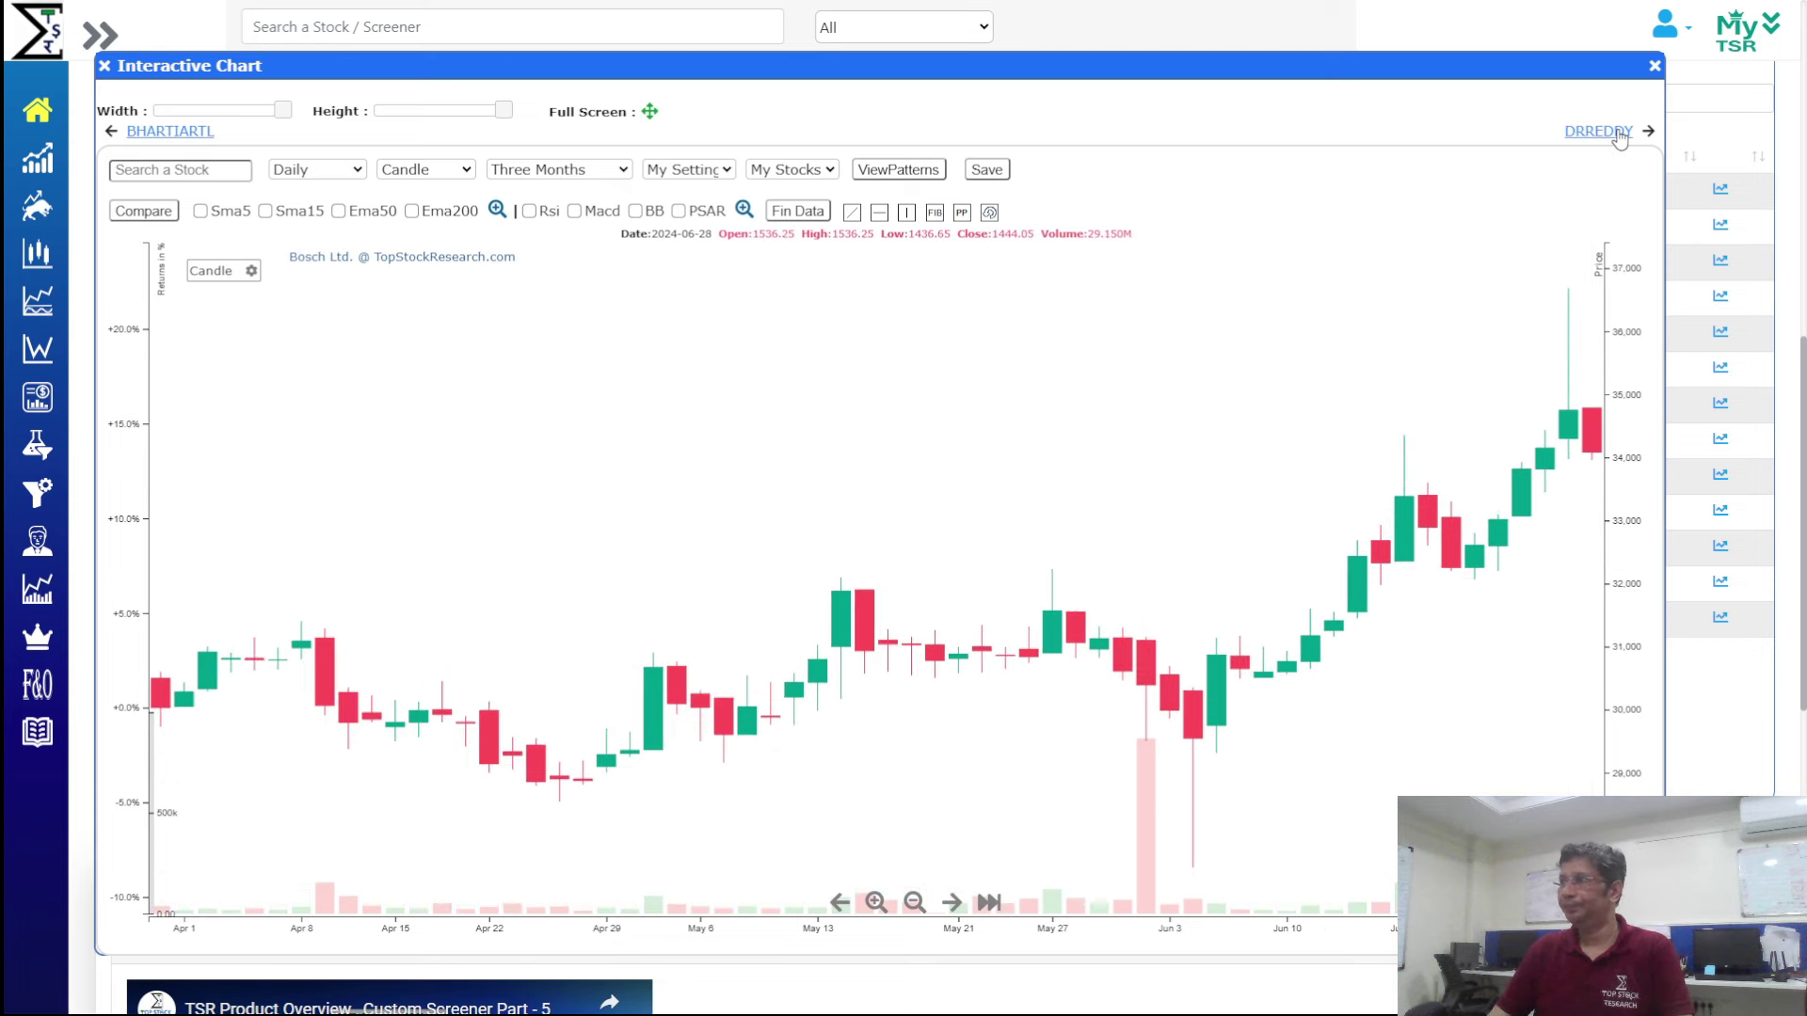
click(1655, 67)
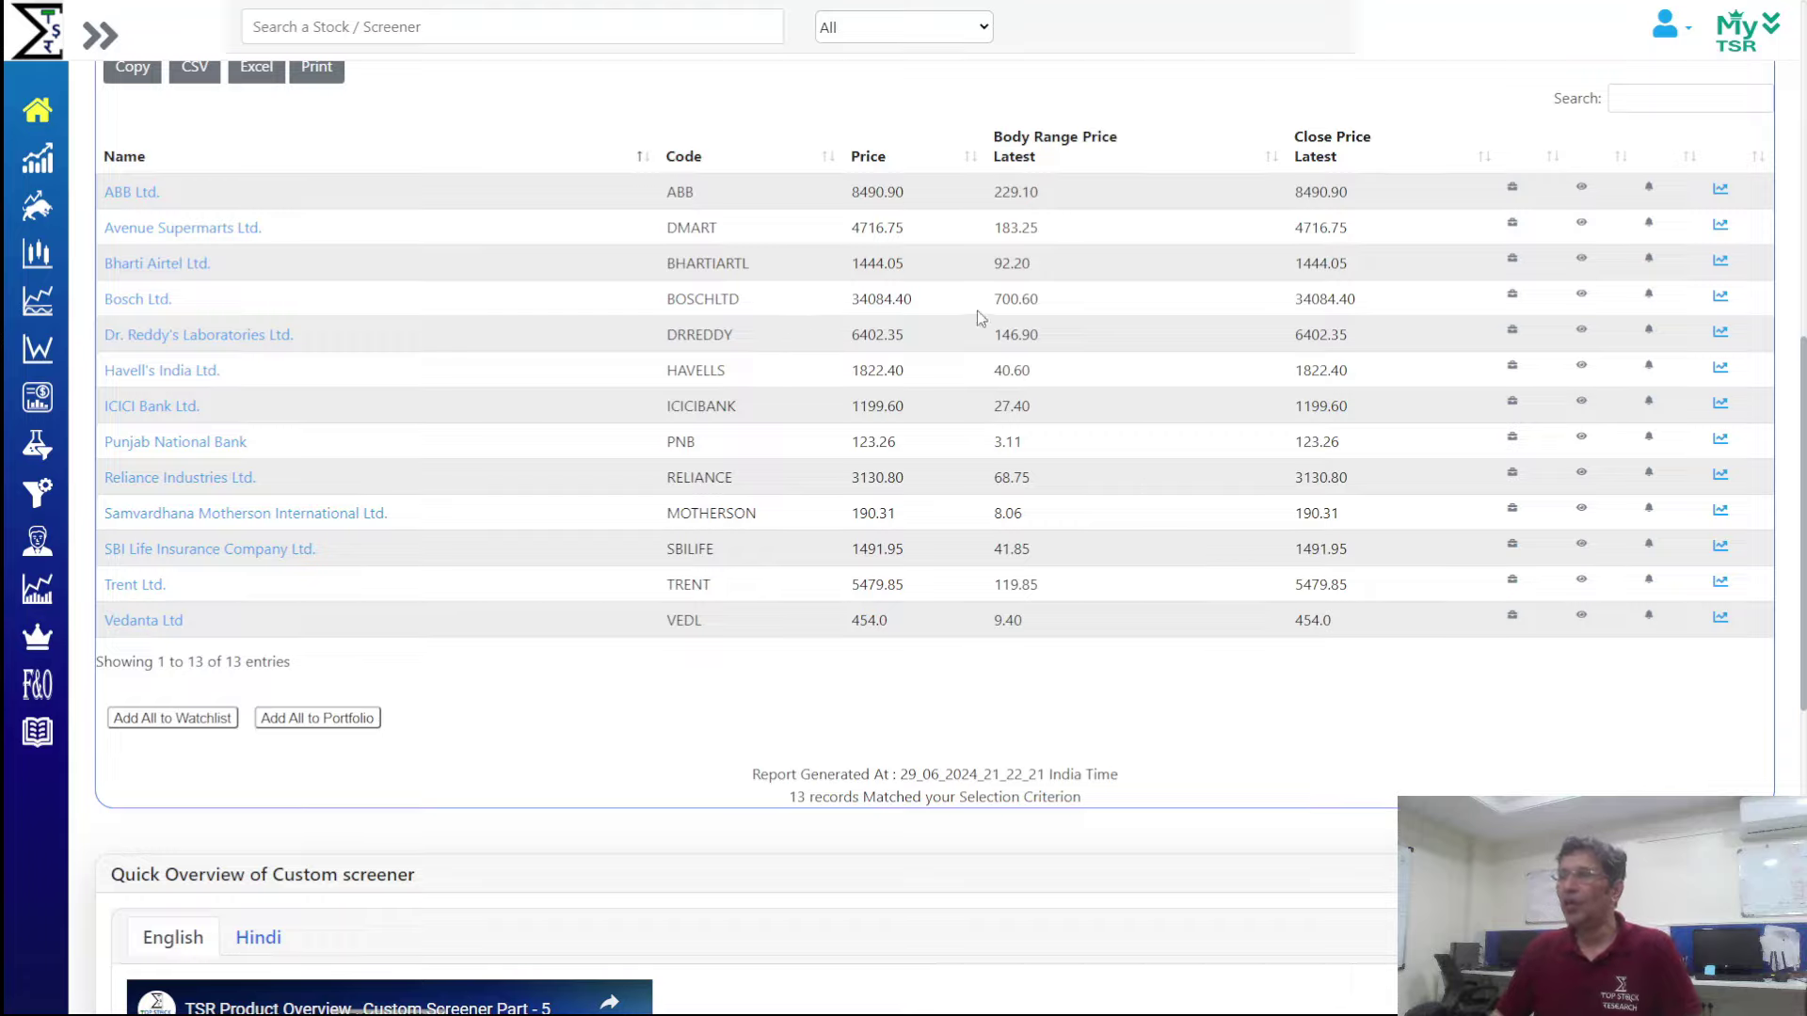
Change the Body Range comparison to Ratio Below with a ratio of .2% and run the screener
scroll(979, 320, up, 9)
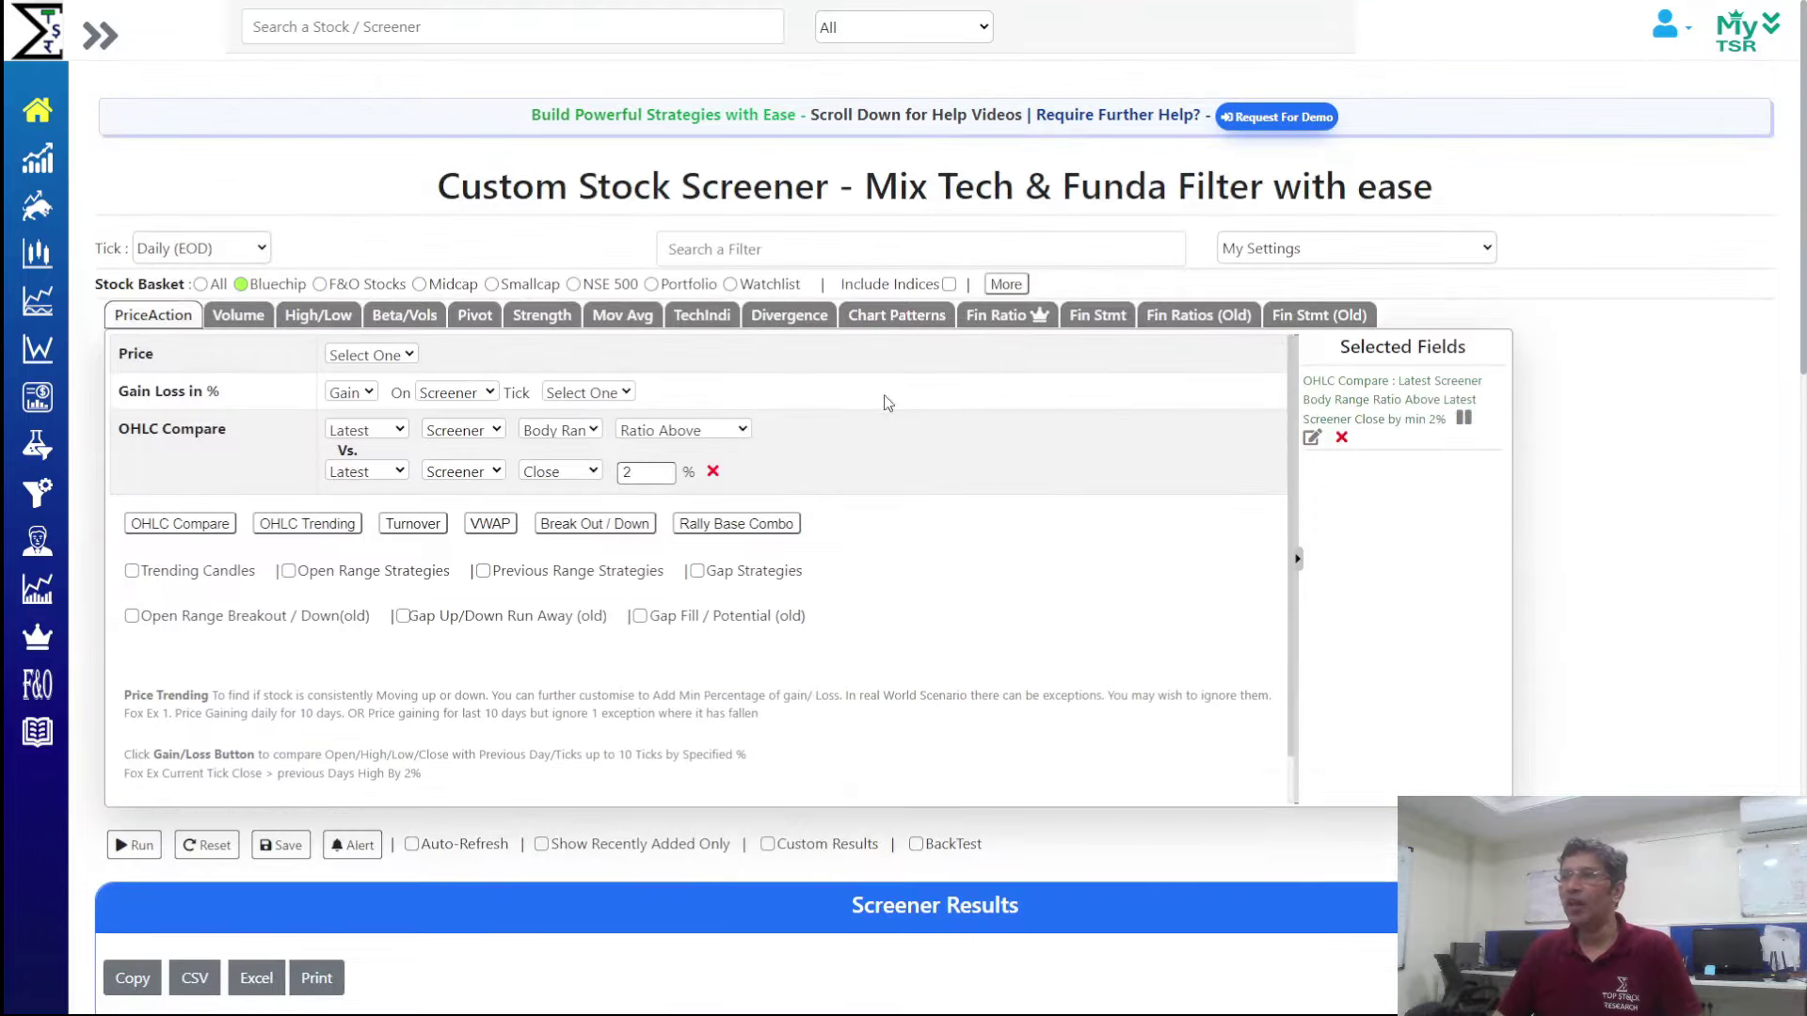
click(716, 433)
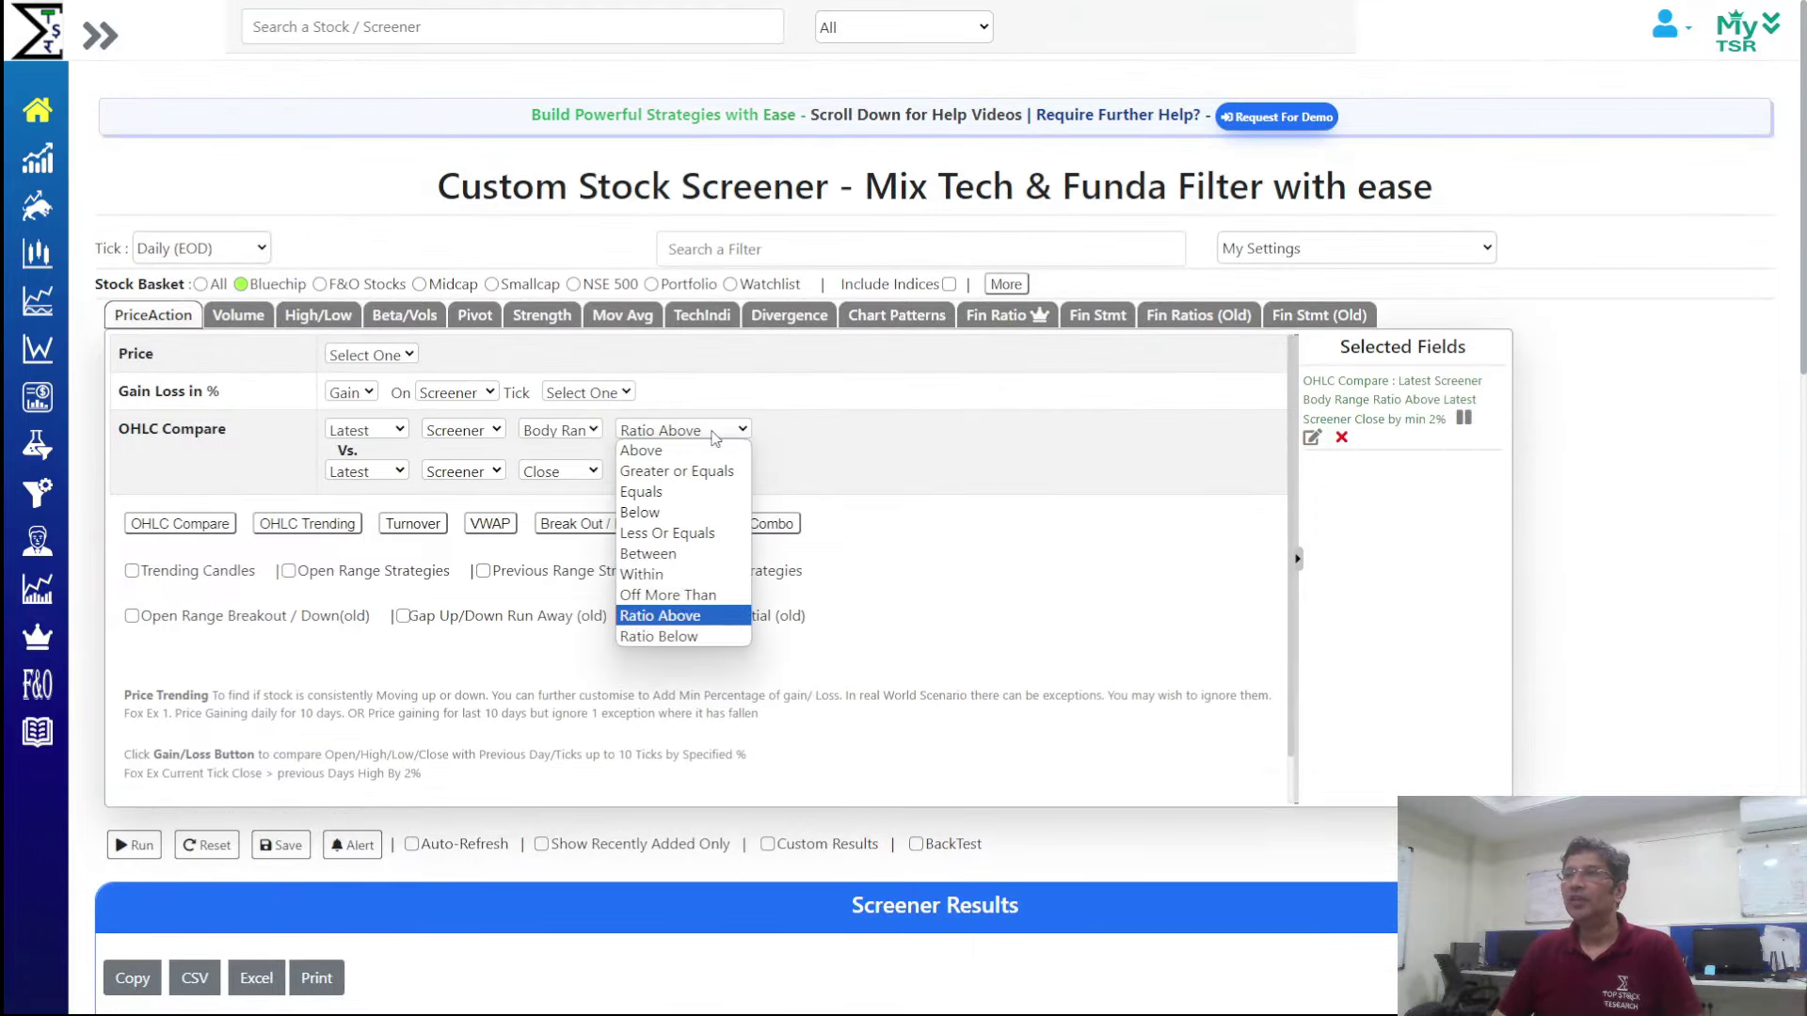
click(688, 618)
double_click(632, 473)
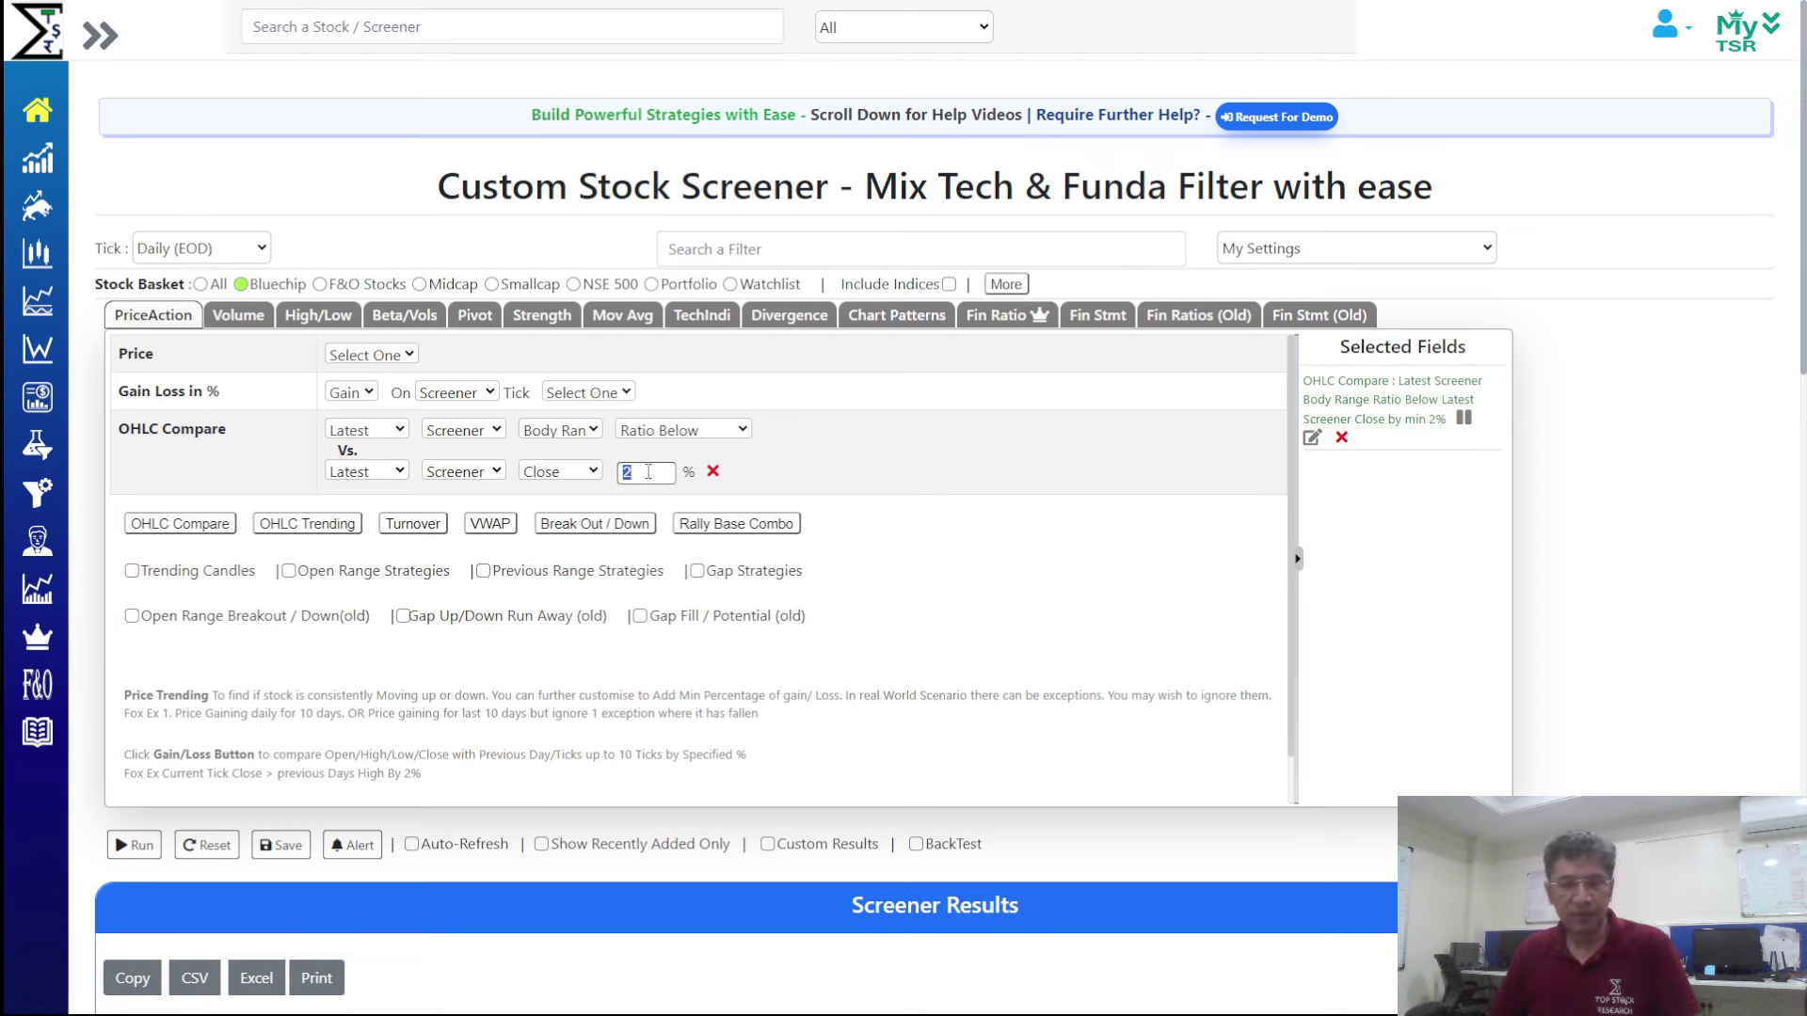
text(2)
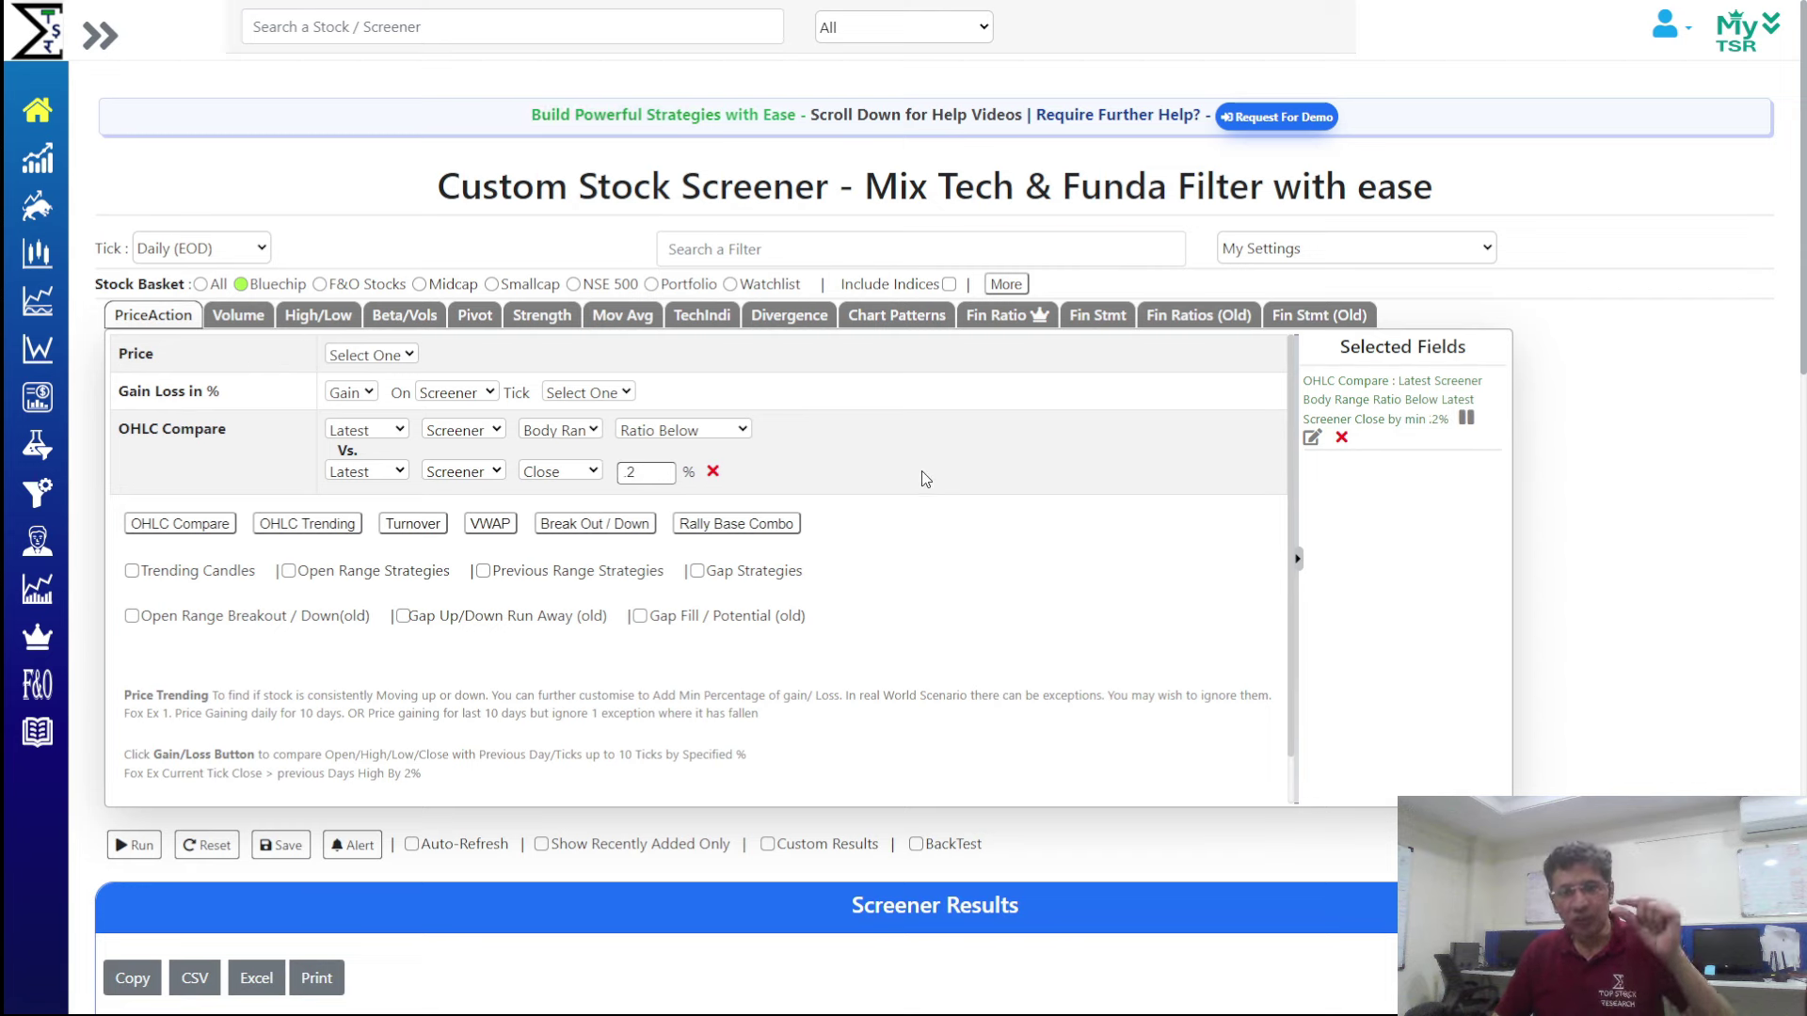
click(151, 844)
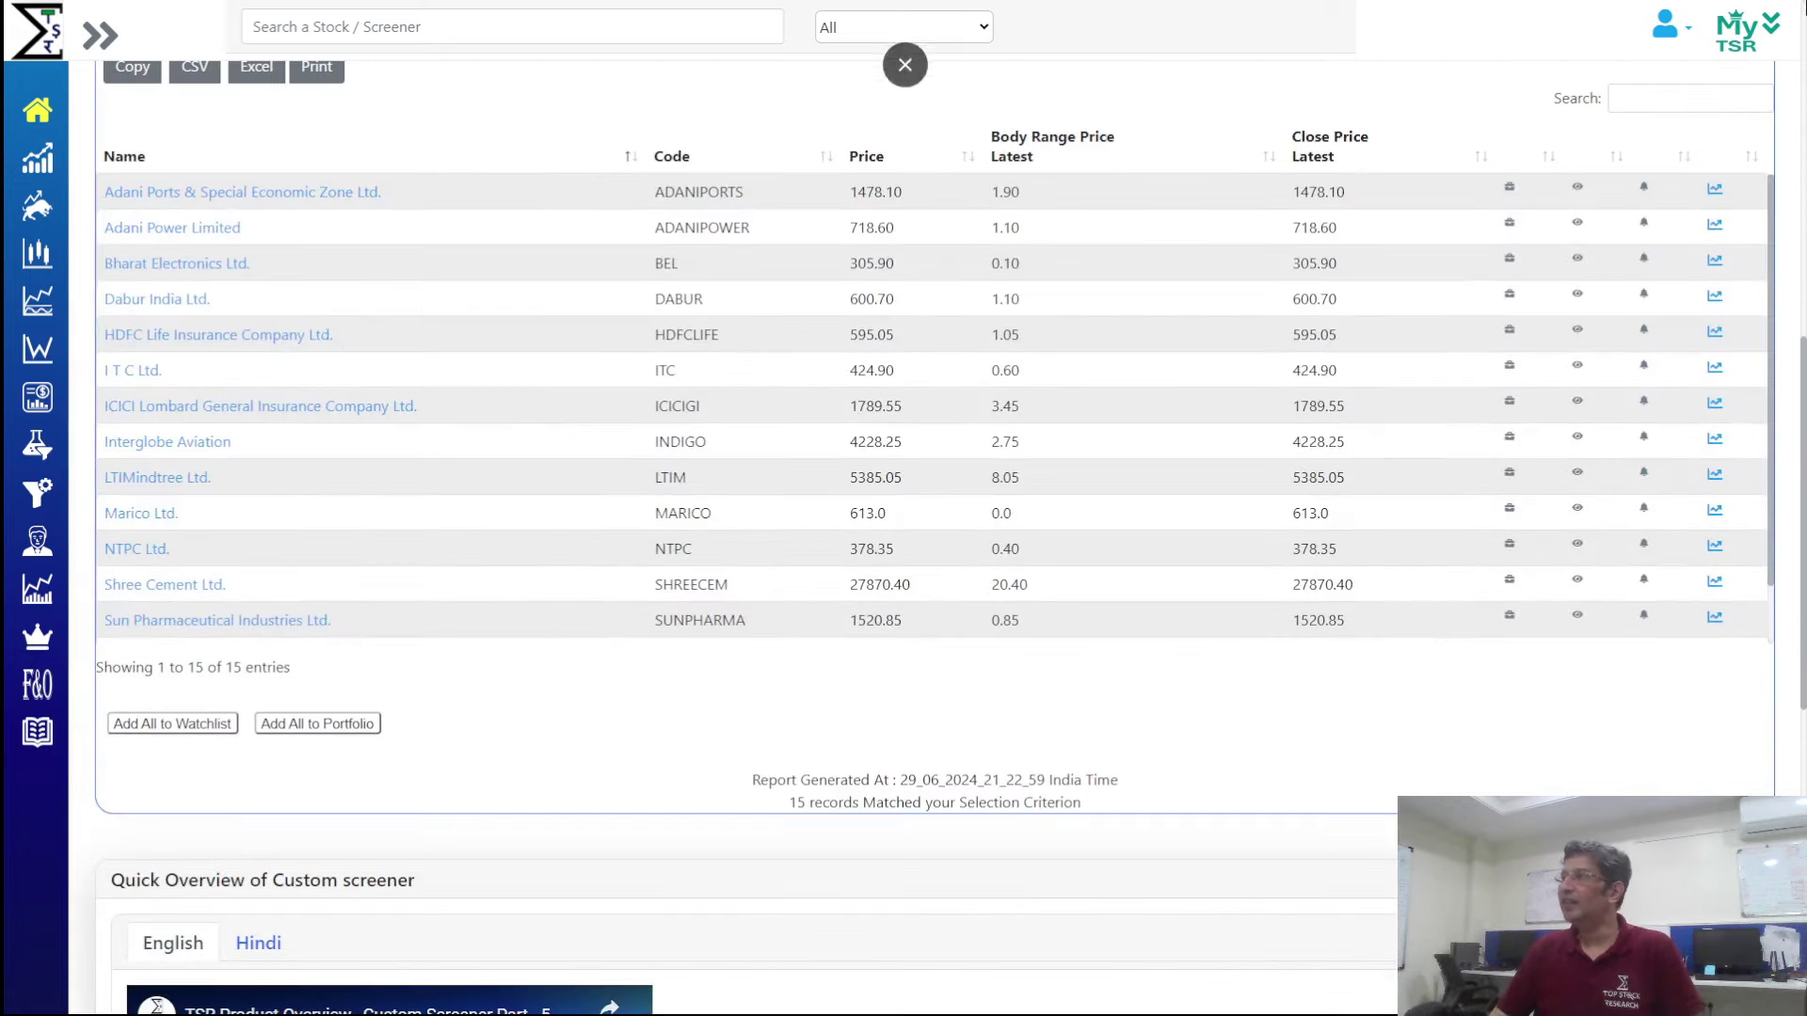
Inspect the candle charts of Adani Ports and Adani Power for their latest body size
click(1715, 188)
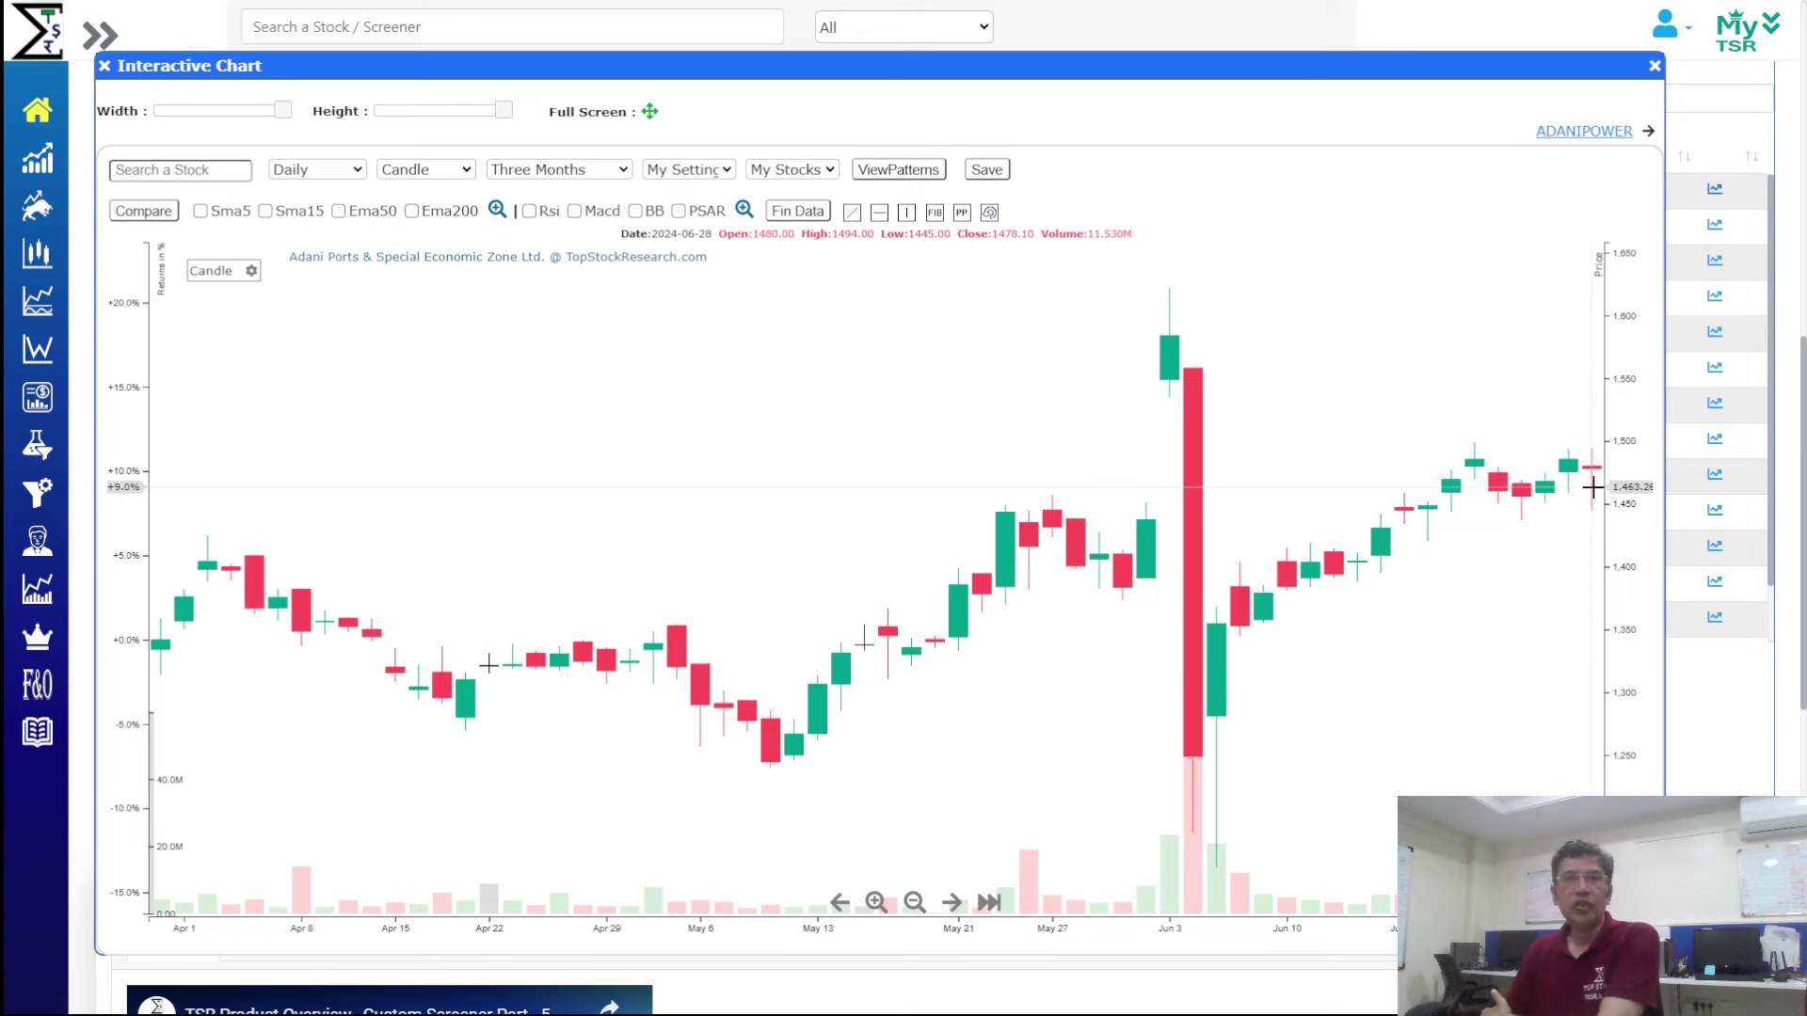
click(1597, 132)
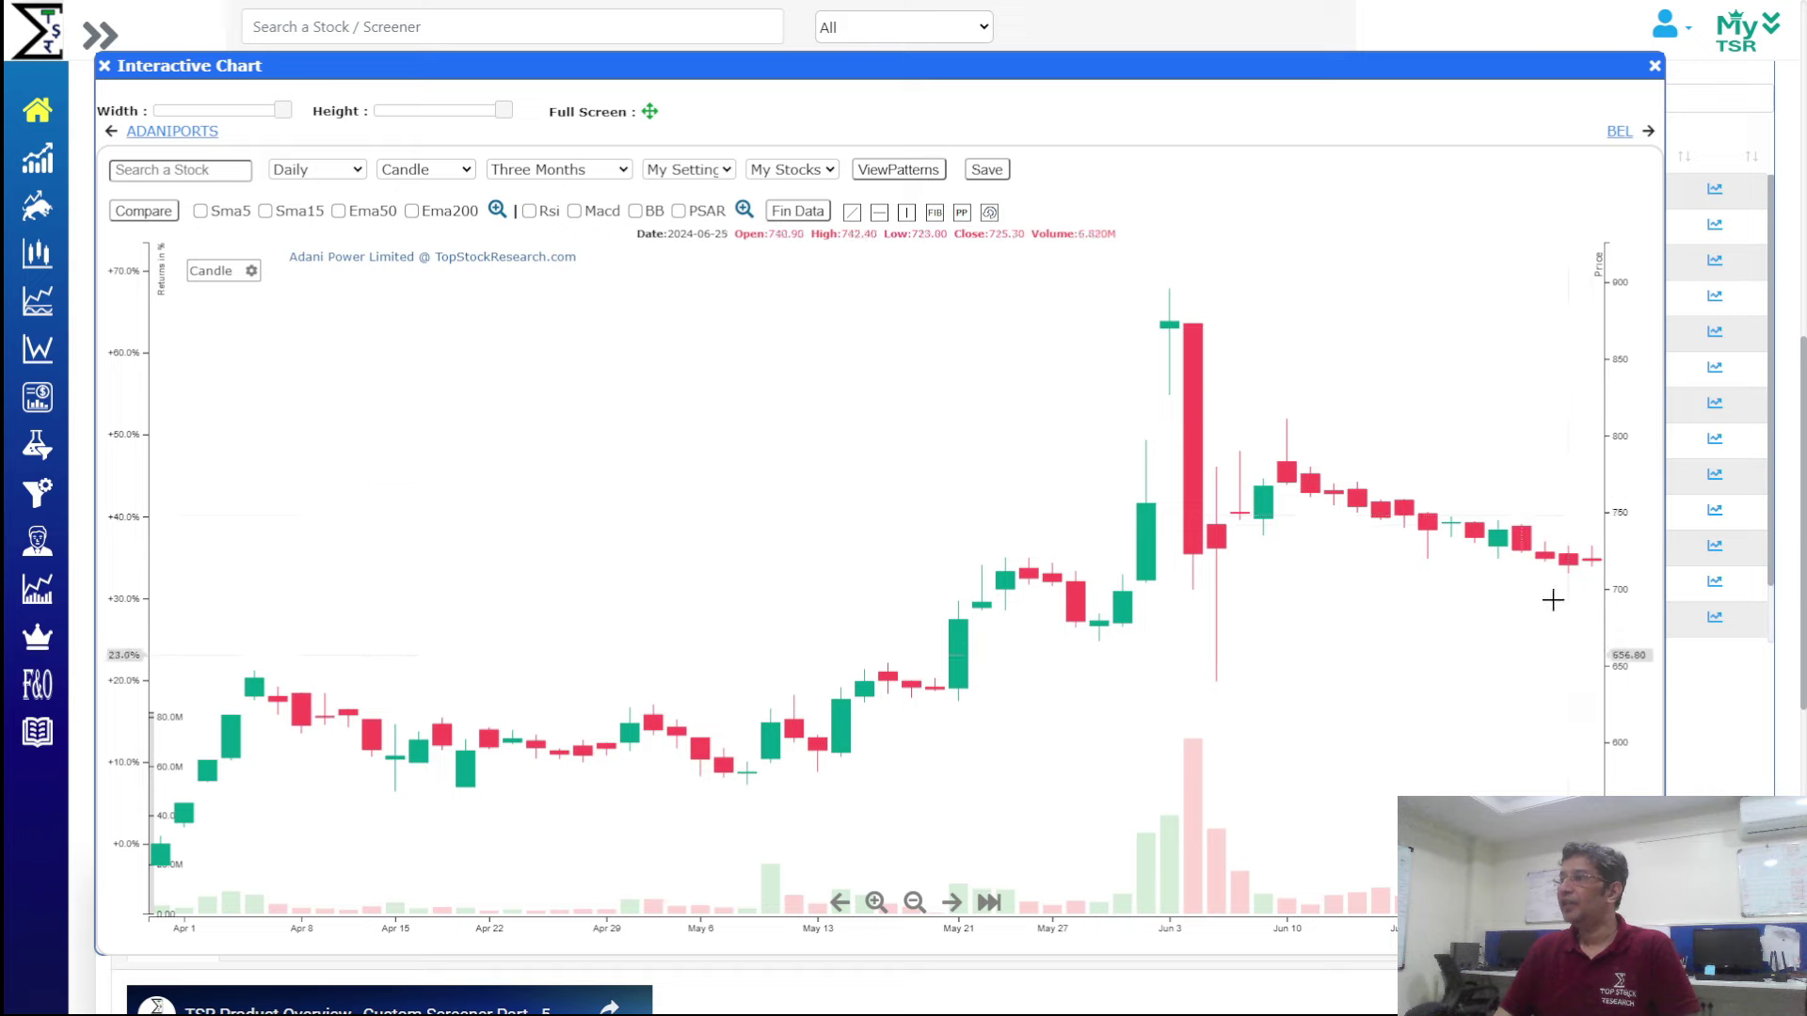
click(1654, 65)
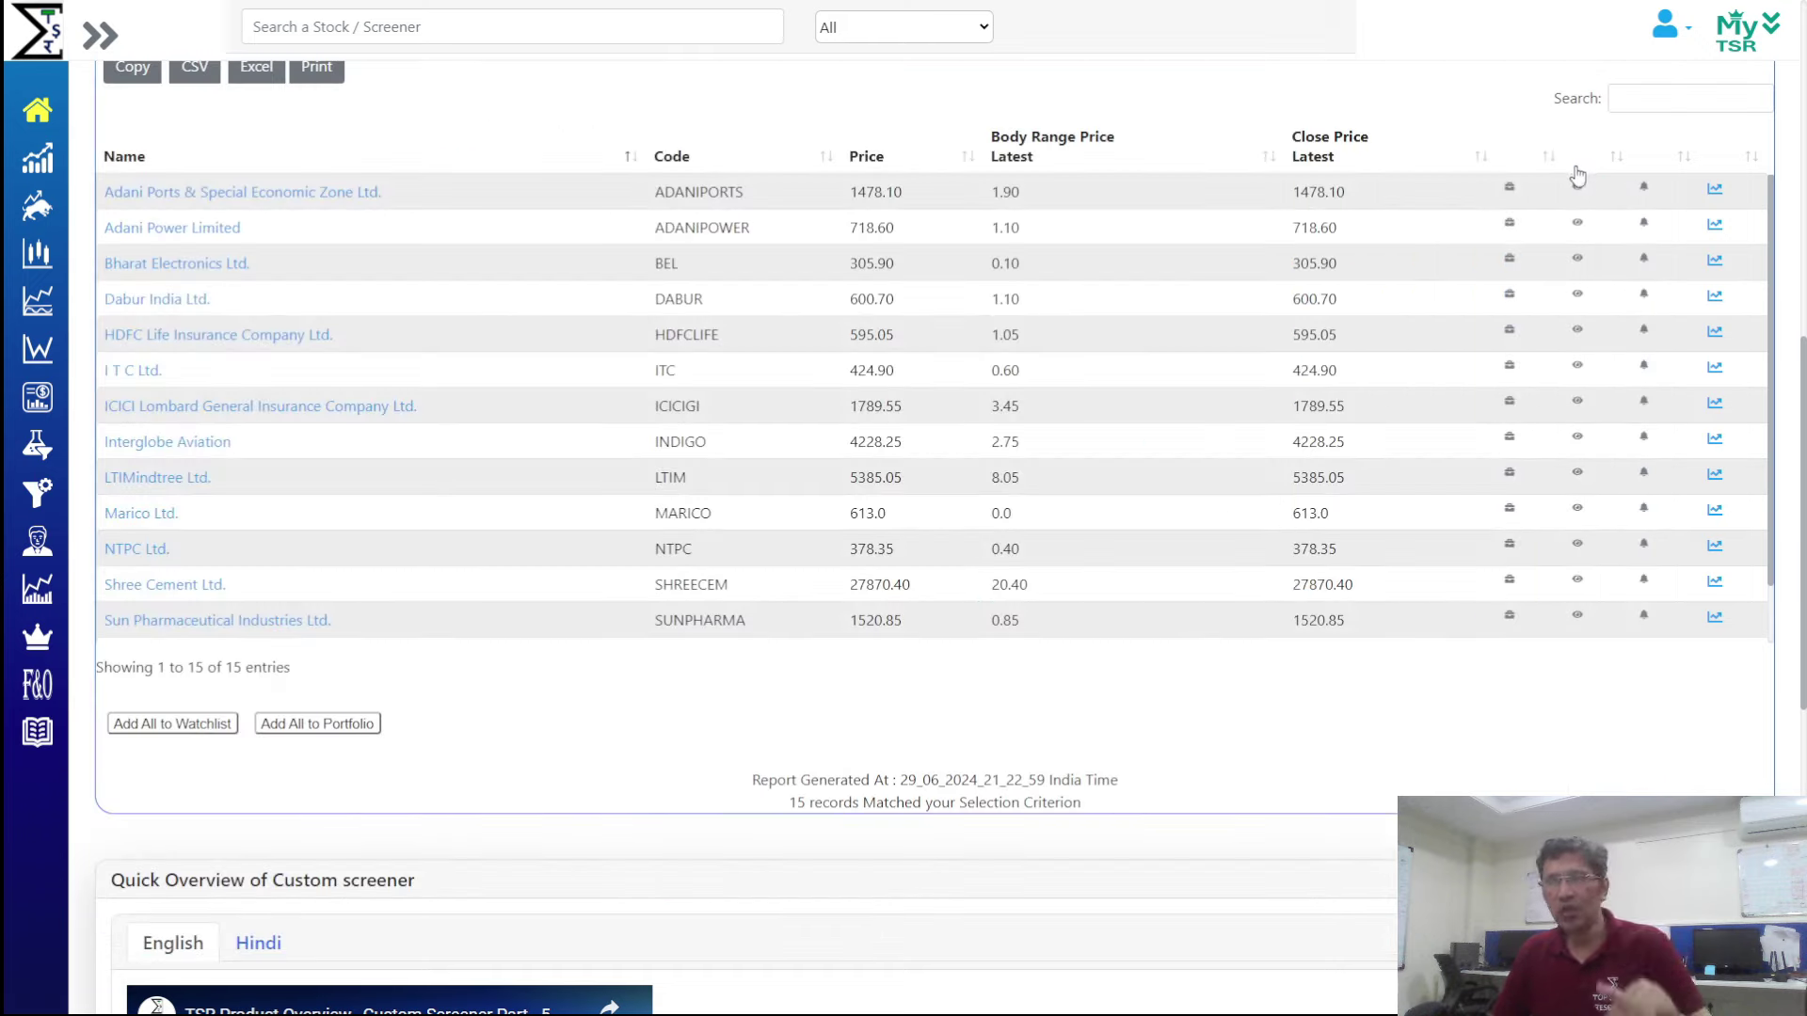
Switch to the presentation, advance to the Deep Historical Compare slide and return to the stock screener
key(alt+Tab)
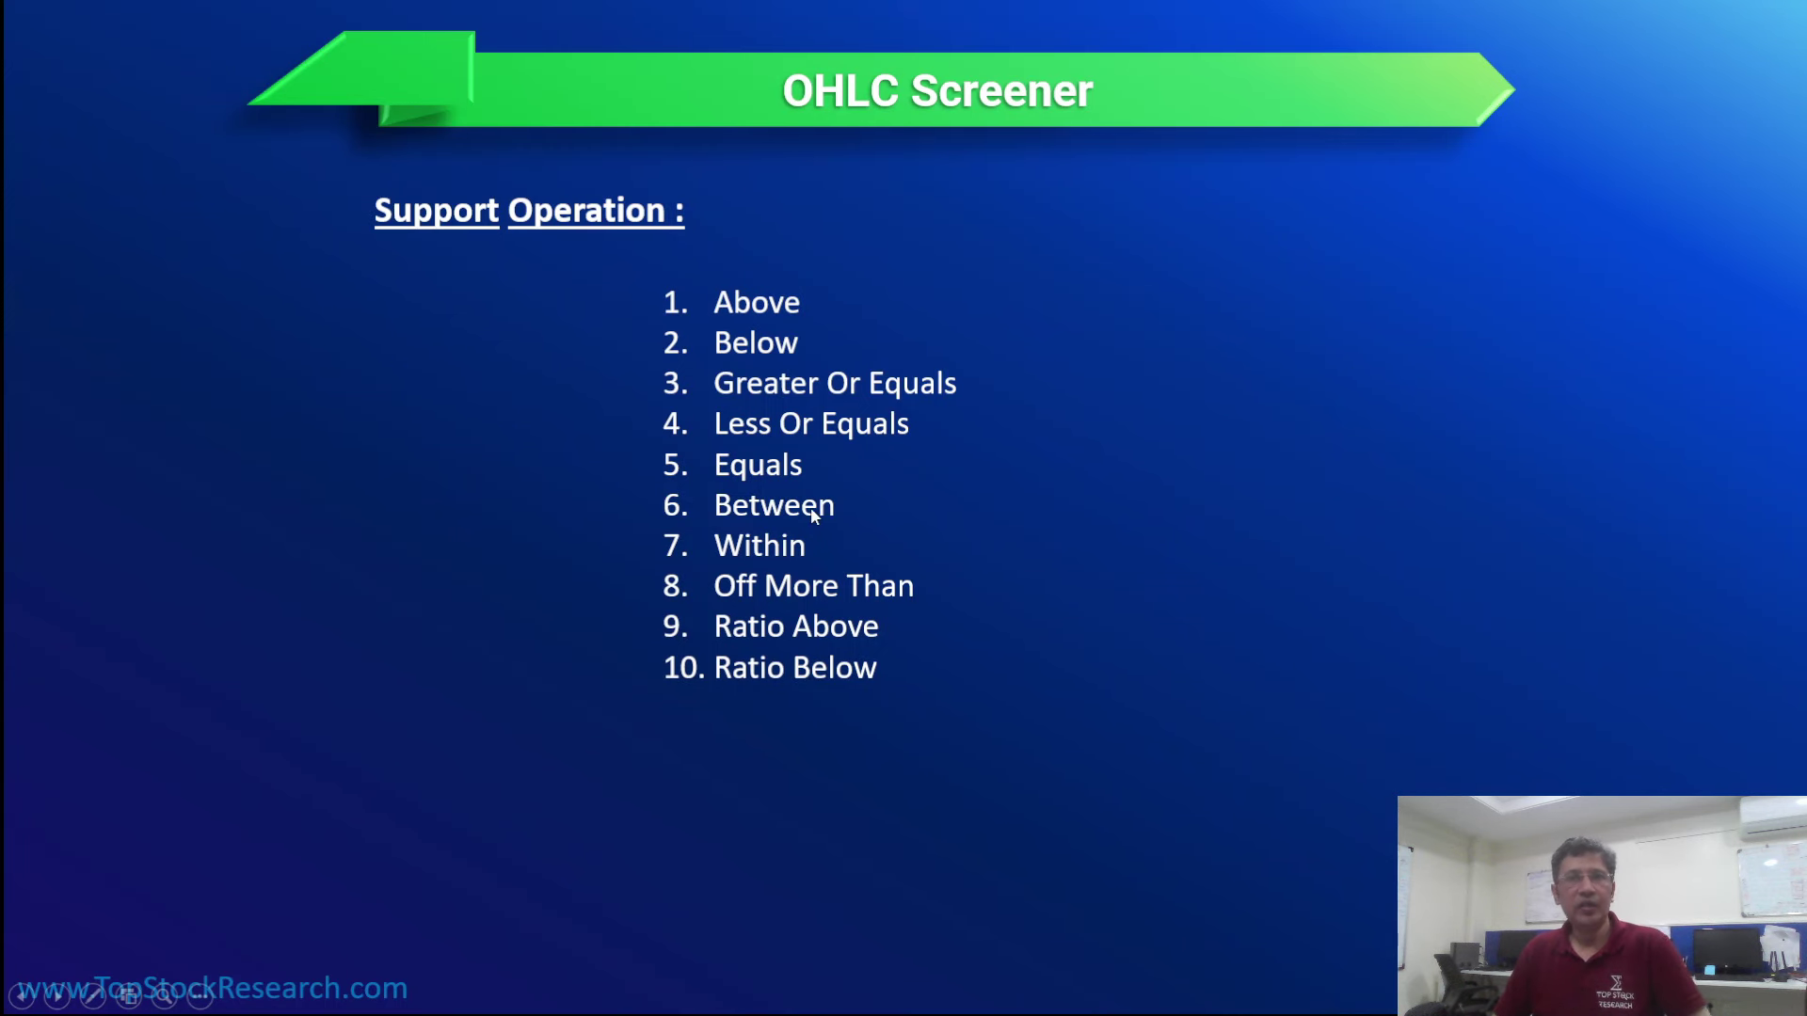
key(Right)
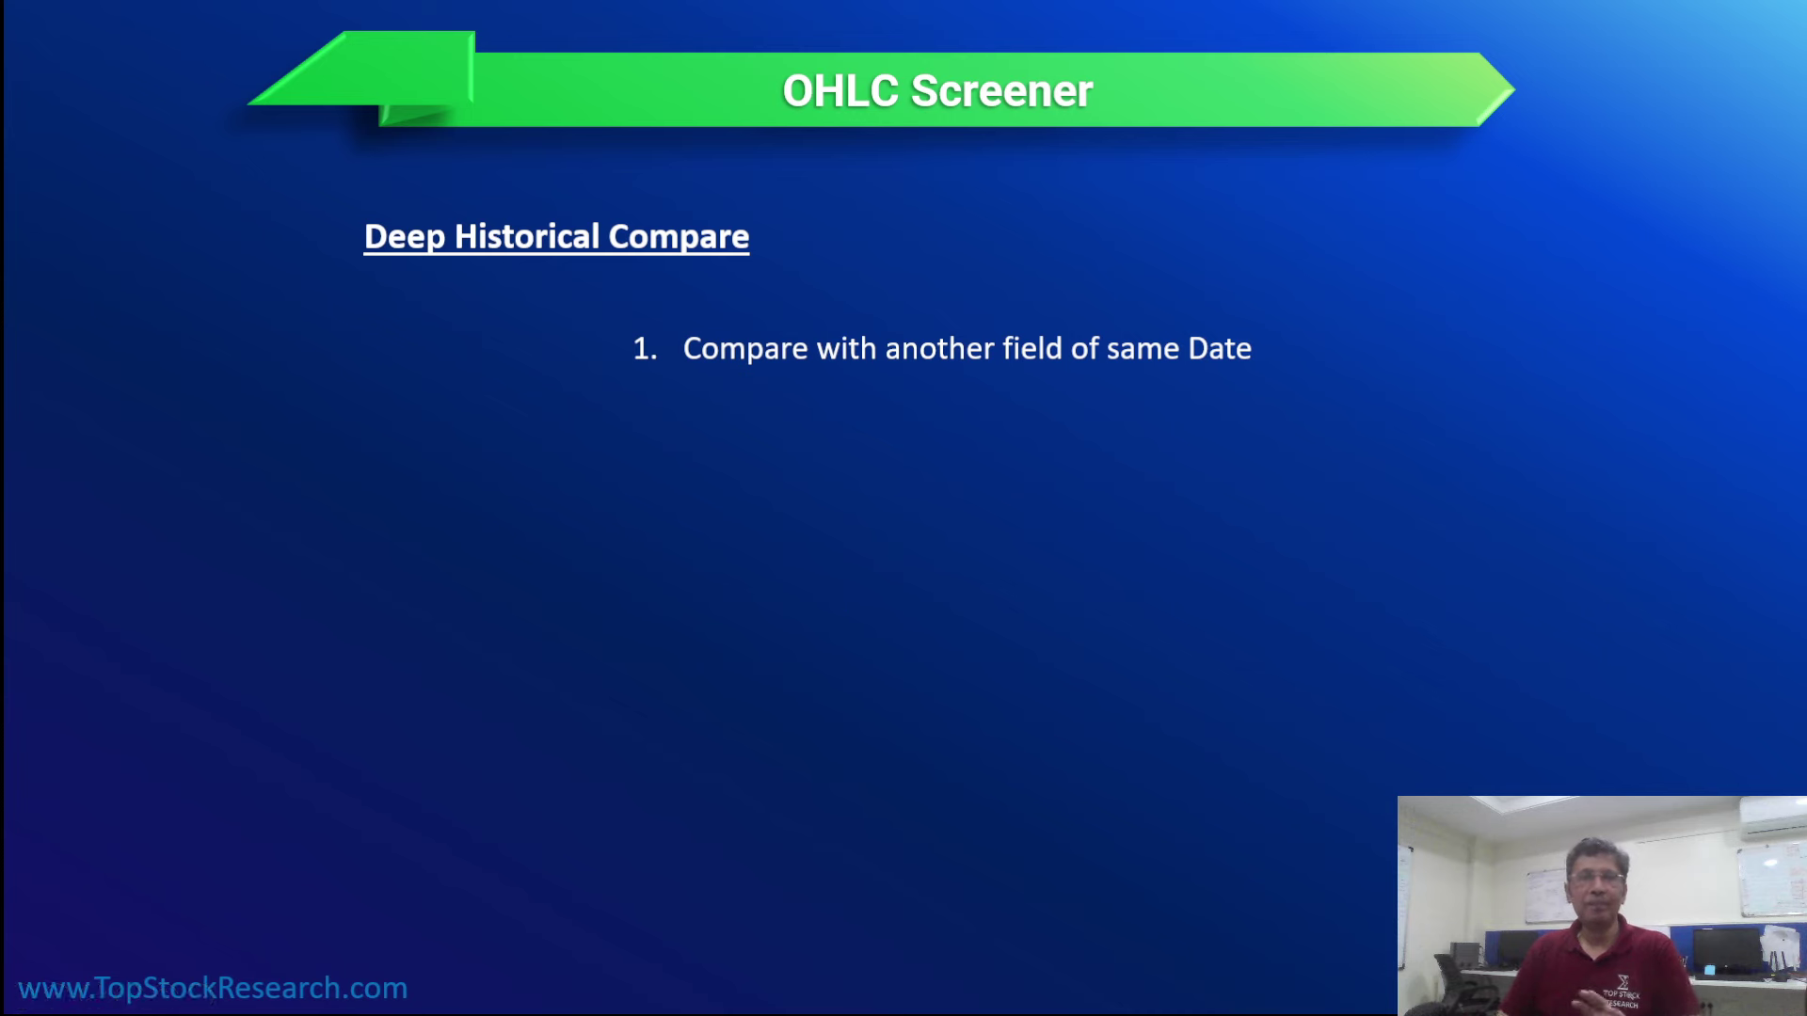
key(alt+Tab)
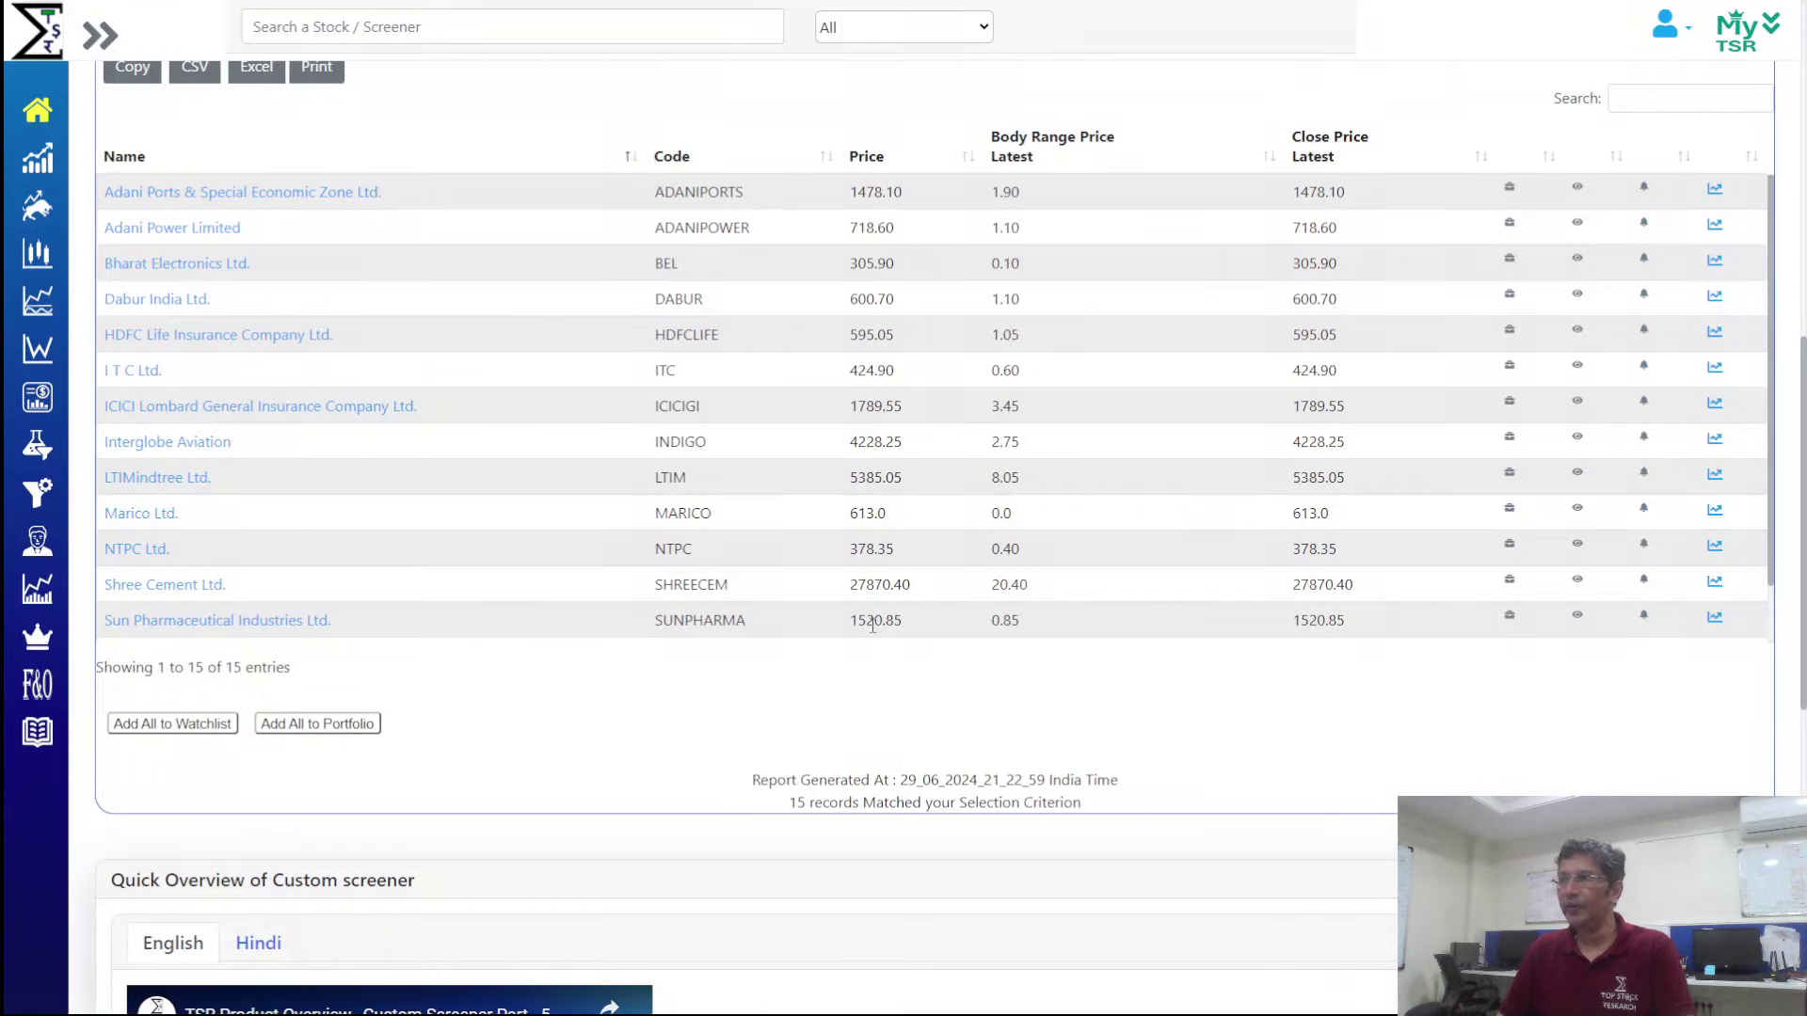
key(alt+Tab)
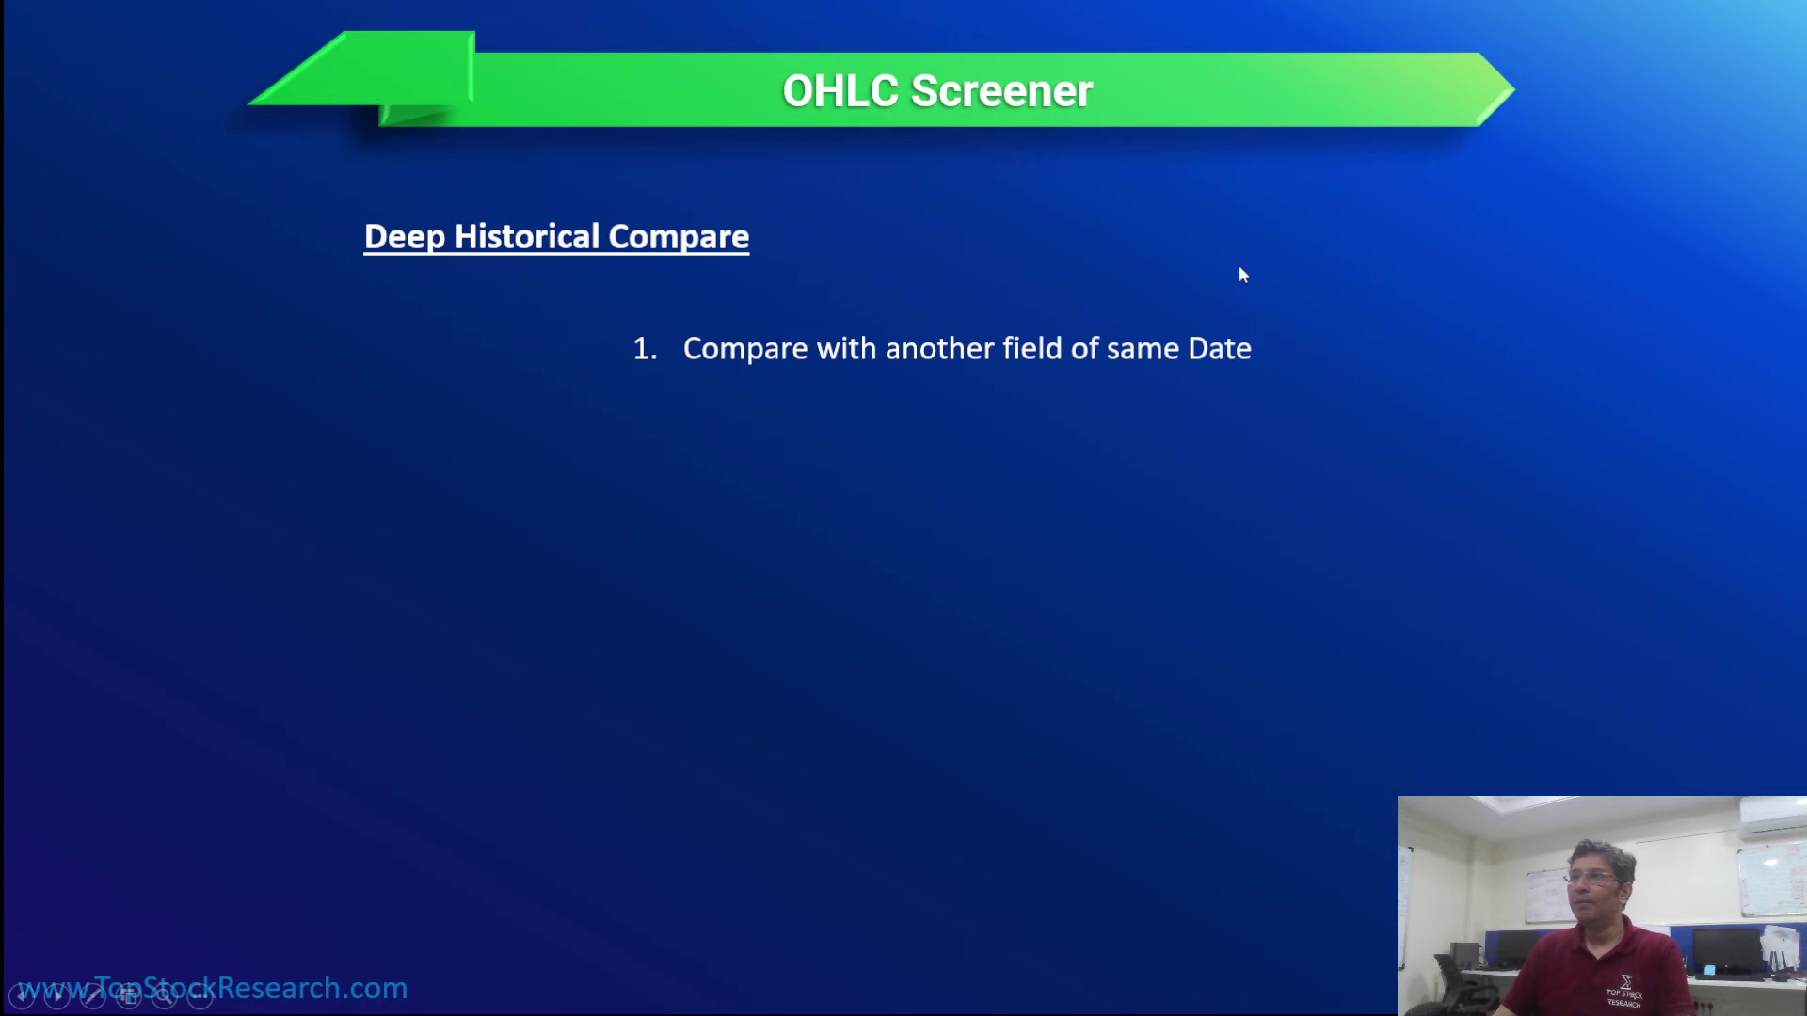
key(alt+Tab)
Reset the filters and add an OHLC comparison of latest Close Above, with the second operand's period set to Latest
scroll(584, 534, up, 10)
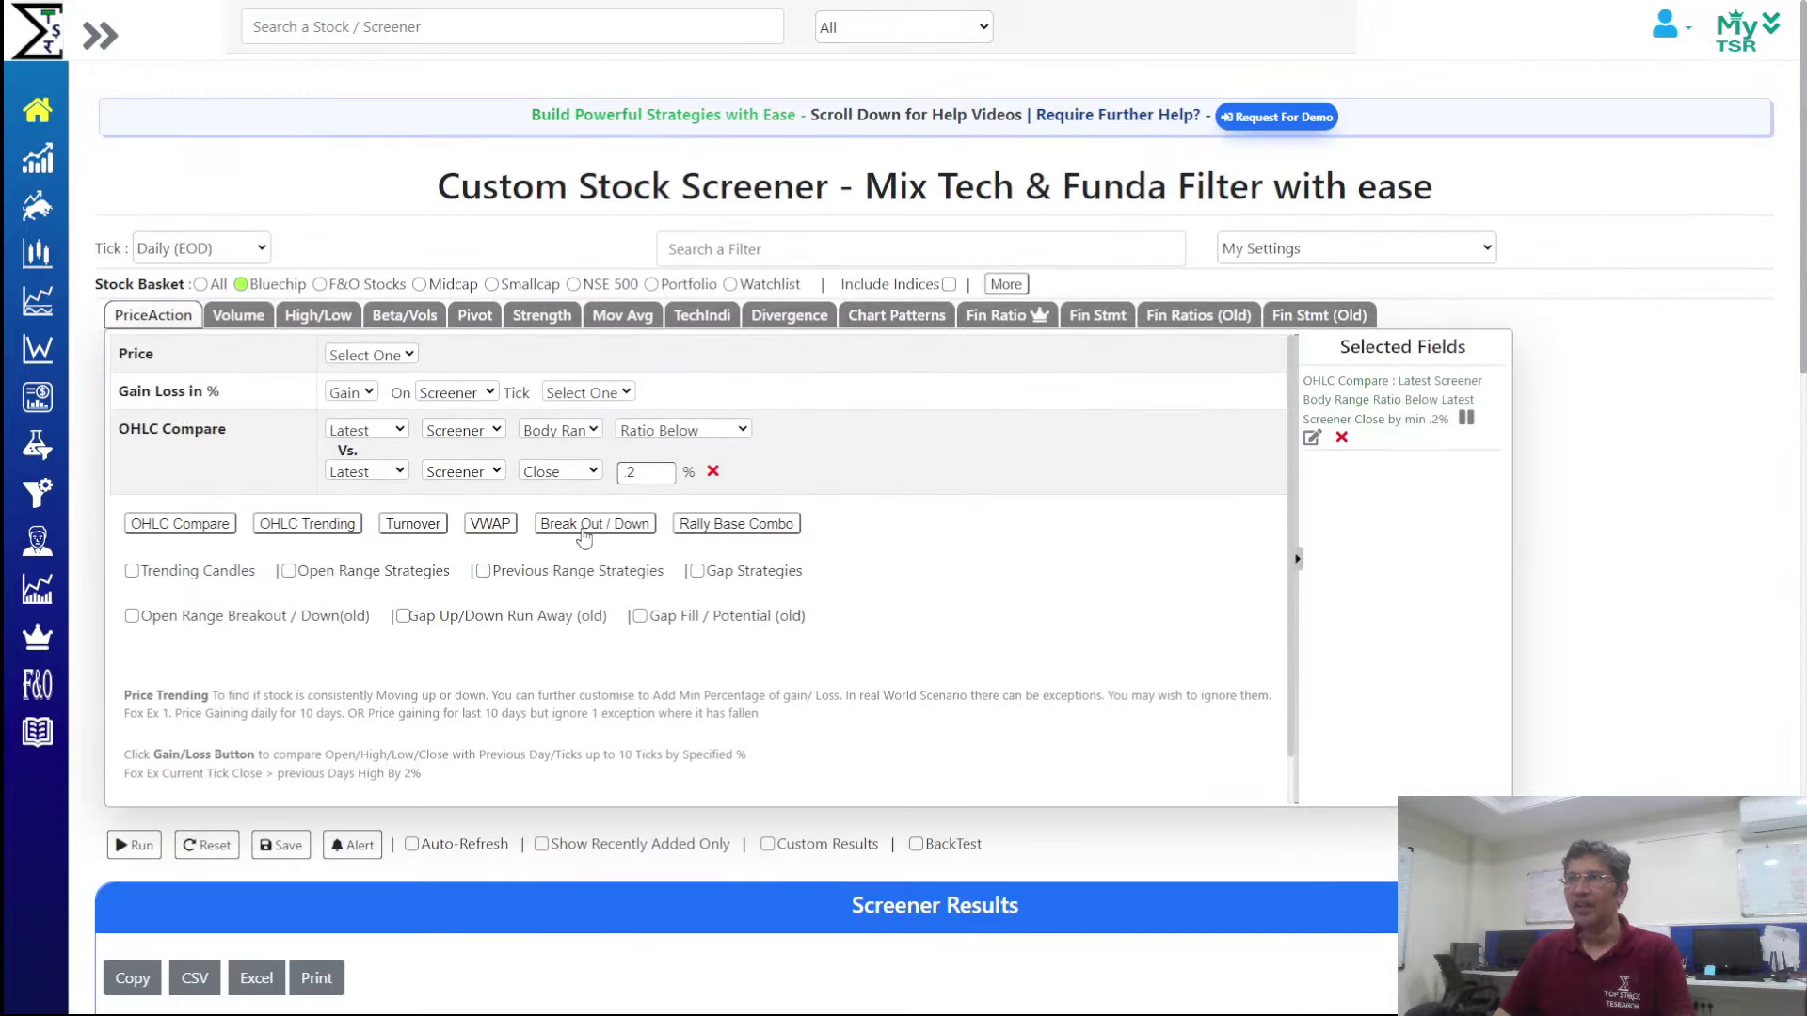
click(224, 849)
click(181, 441)
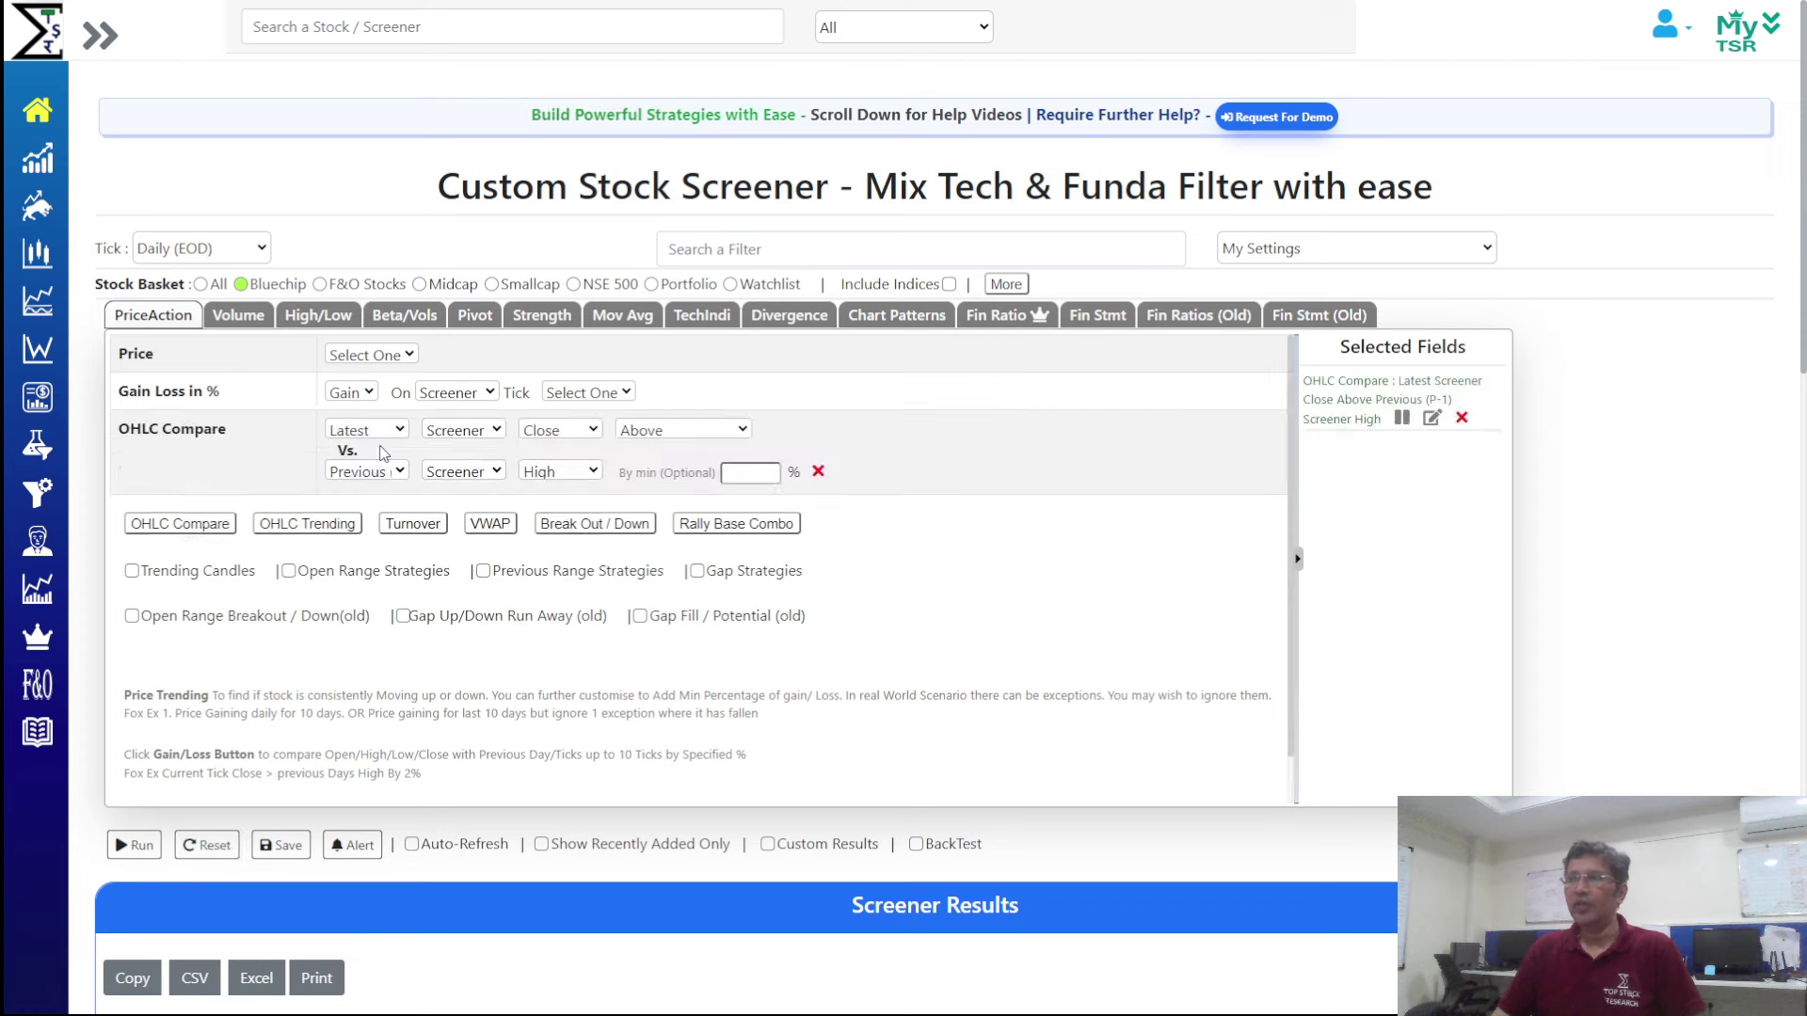
click(366, 471)
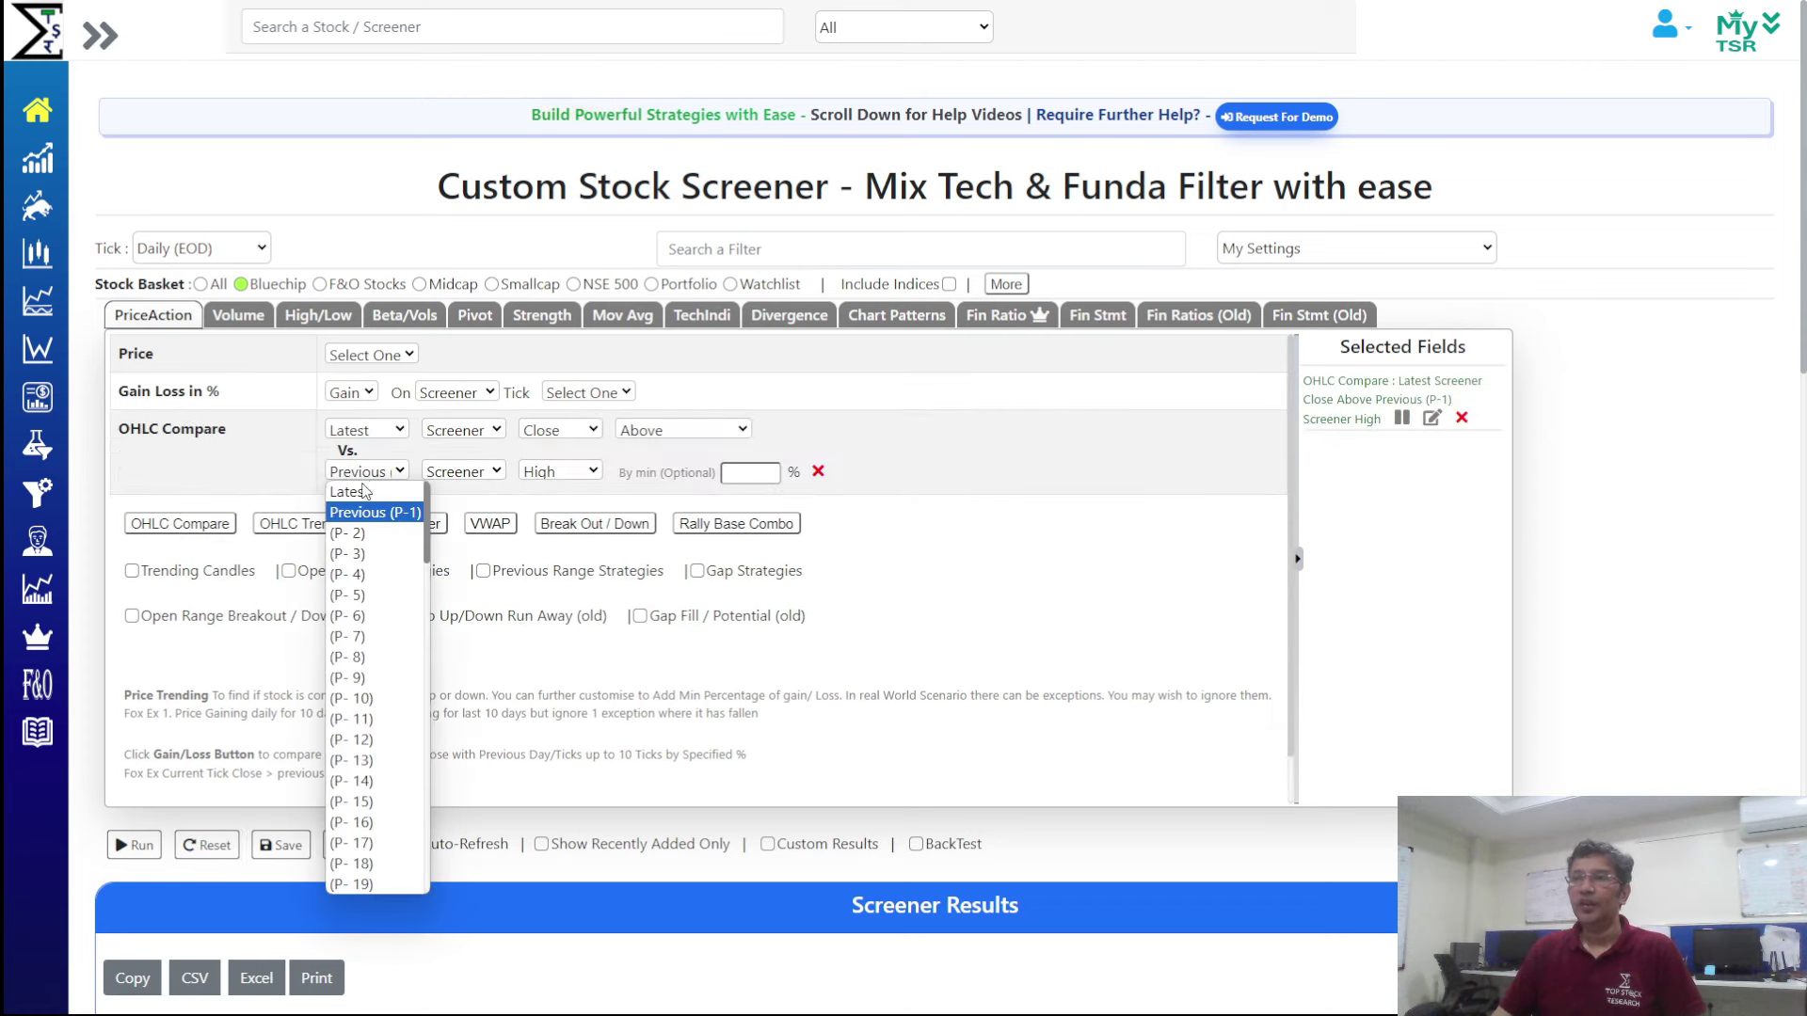
click(366, 494)
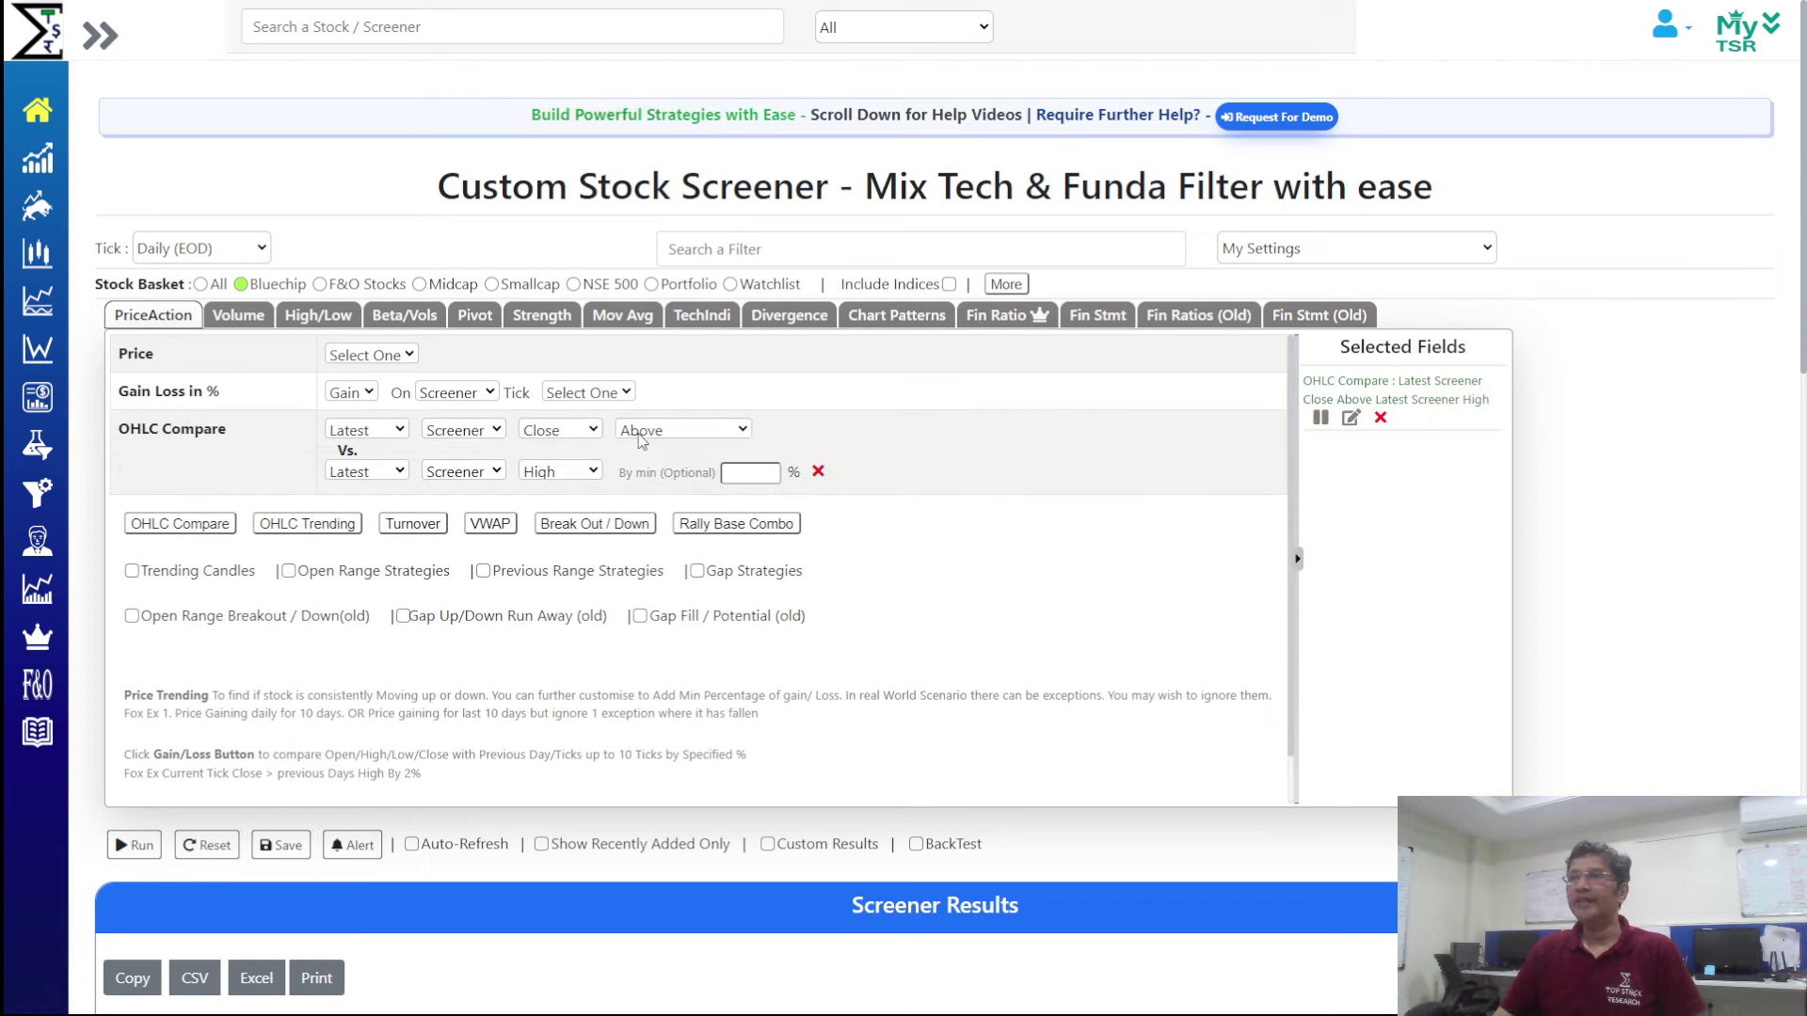
Set the comparison's second operand to Open with a minimum of 1% and run the screener
click(566, 472)
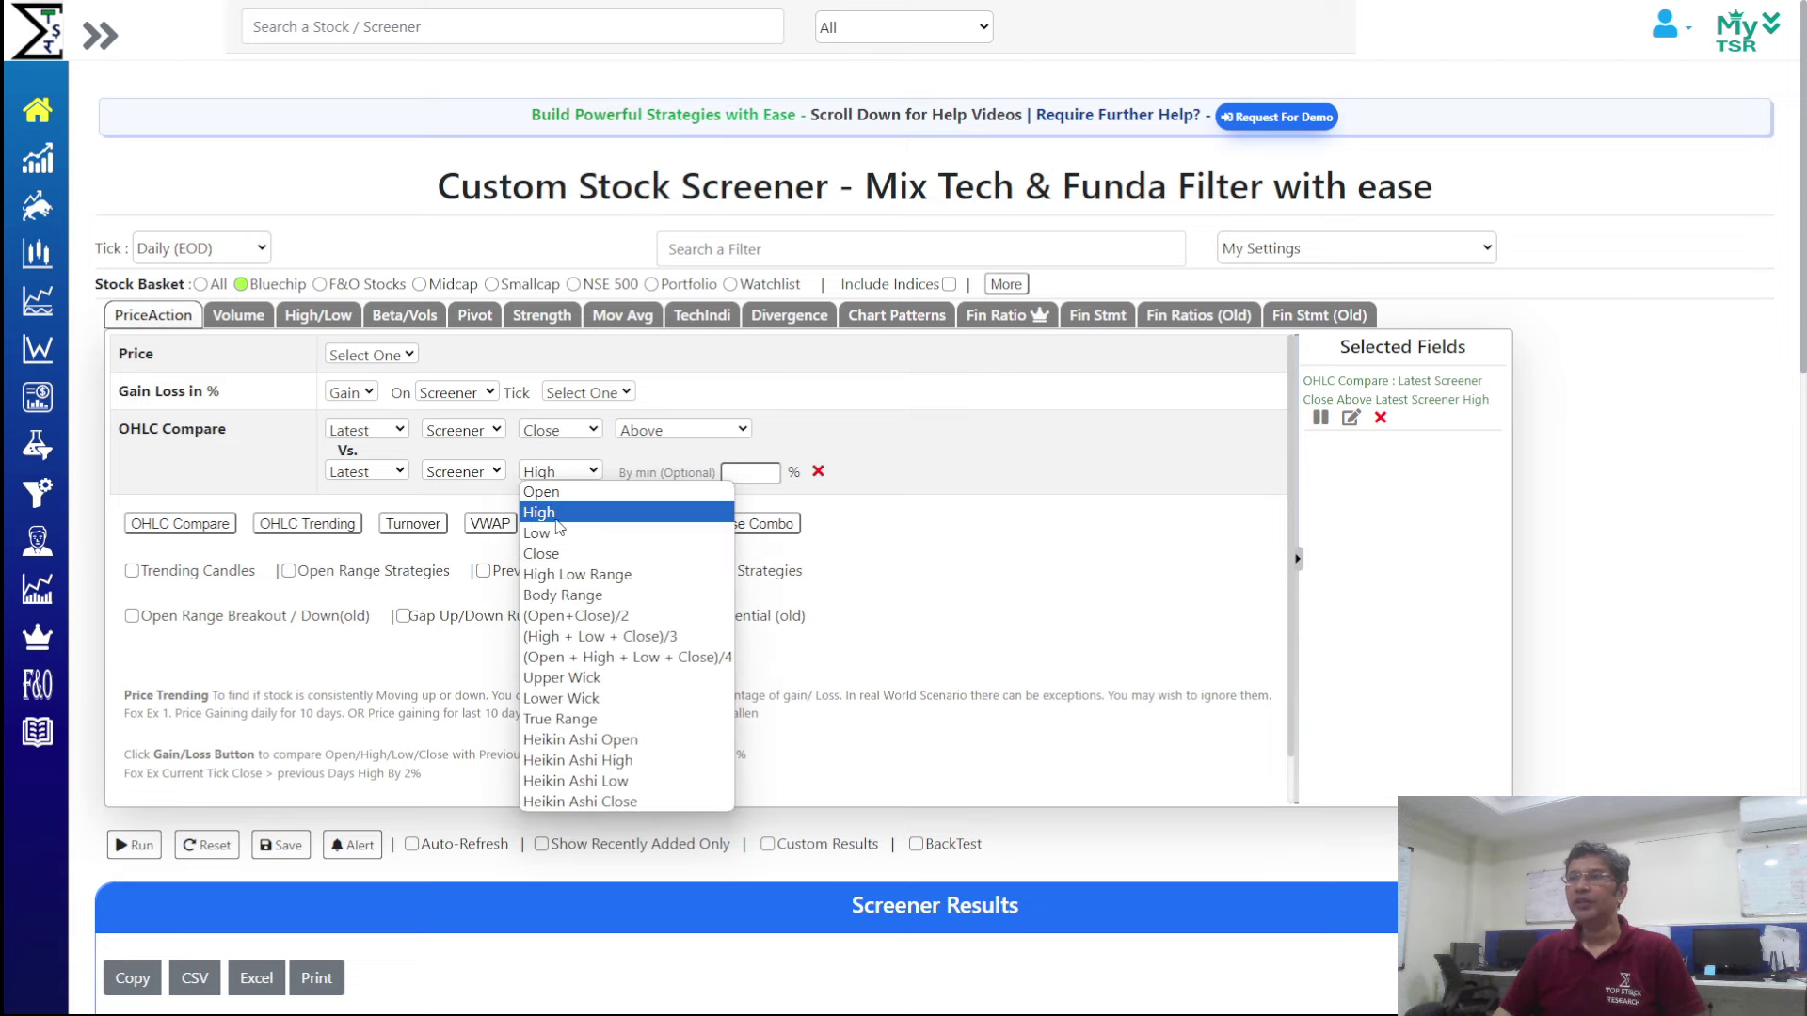
click(553, 491)
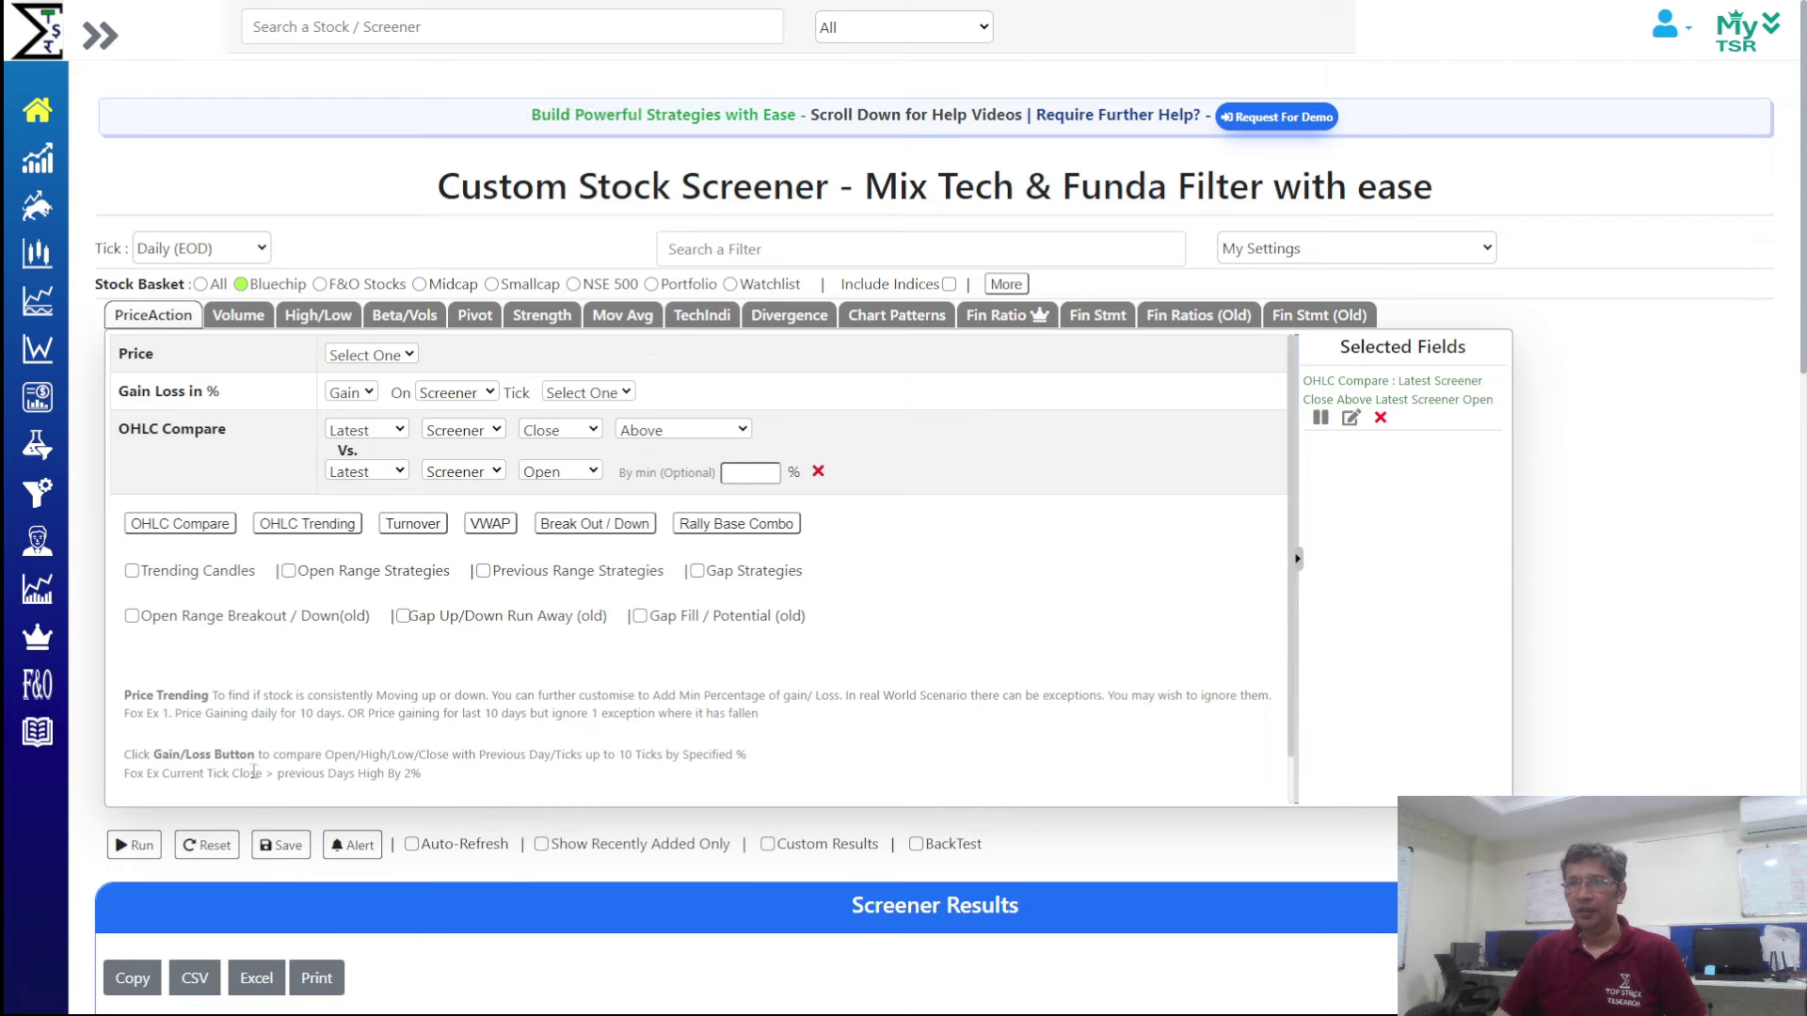
text(1)
click(141, 847)
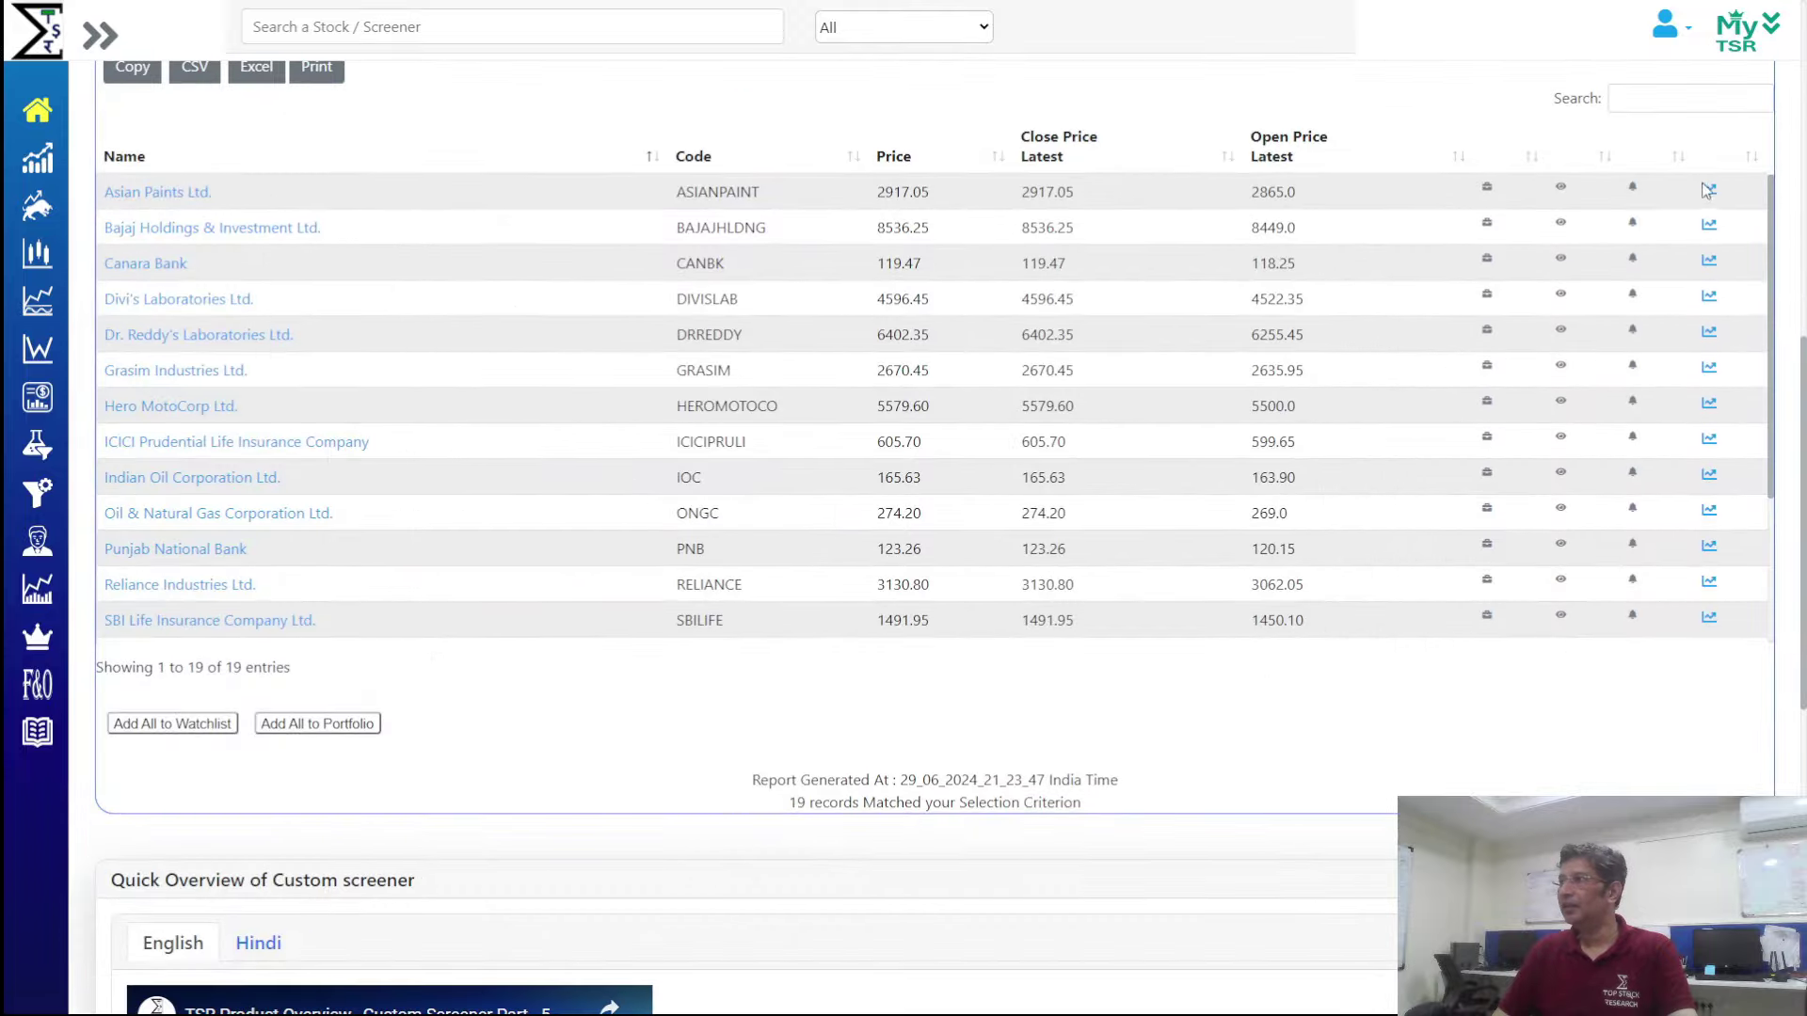
Browse the candle charts from Asian Paints through Divi's Laboratories, close the chart and glance at the presentation slide
click(1708, 191)
click(393, 171)
click(403, 202)
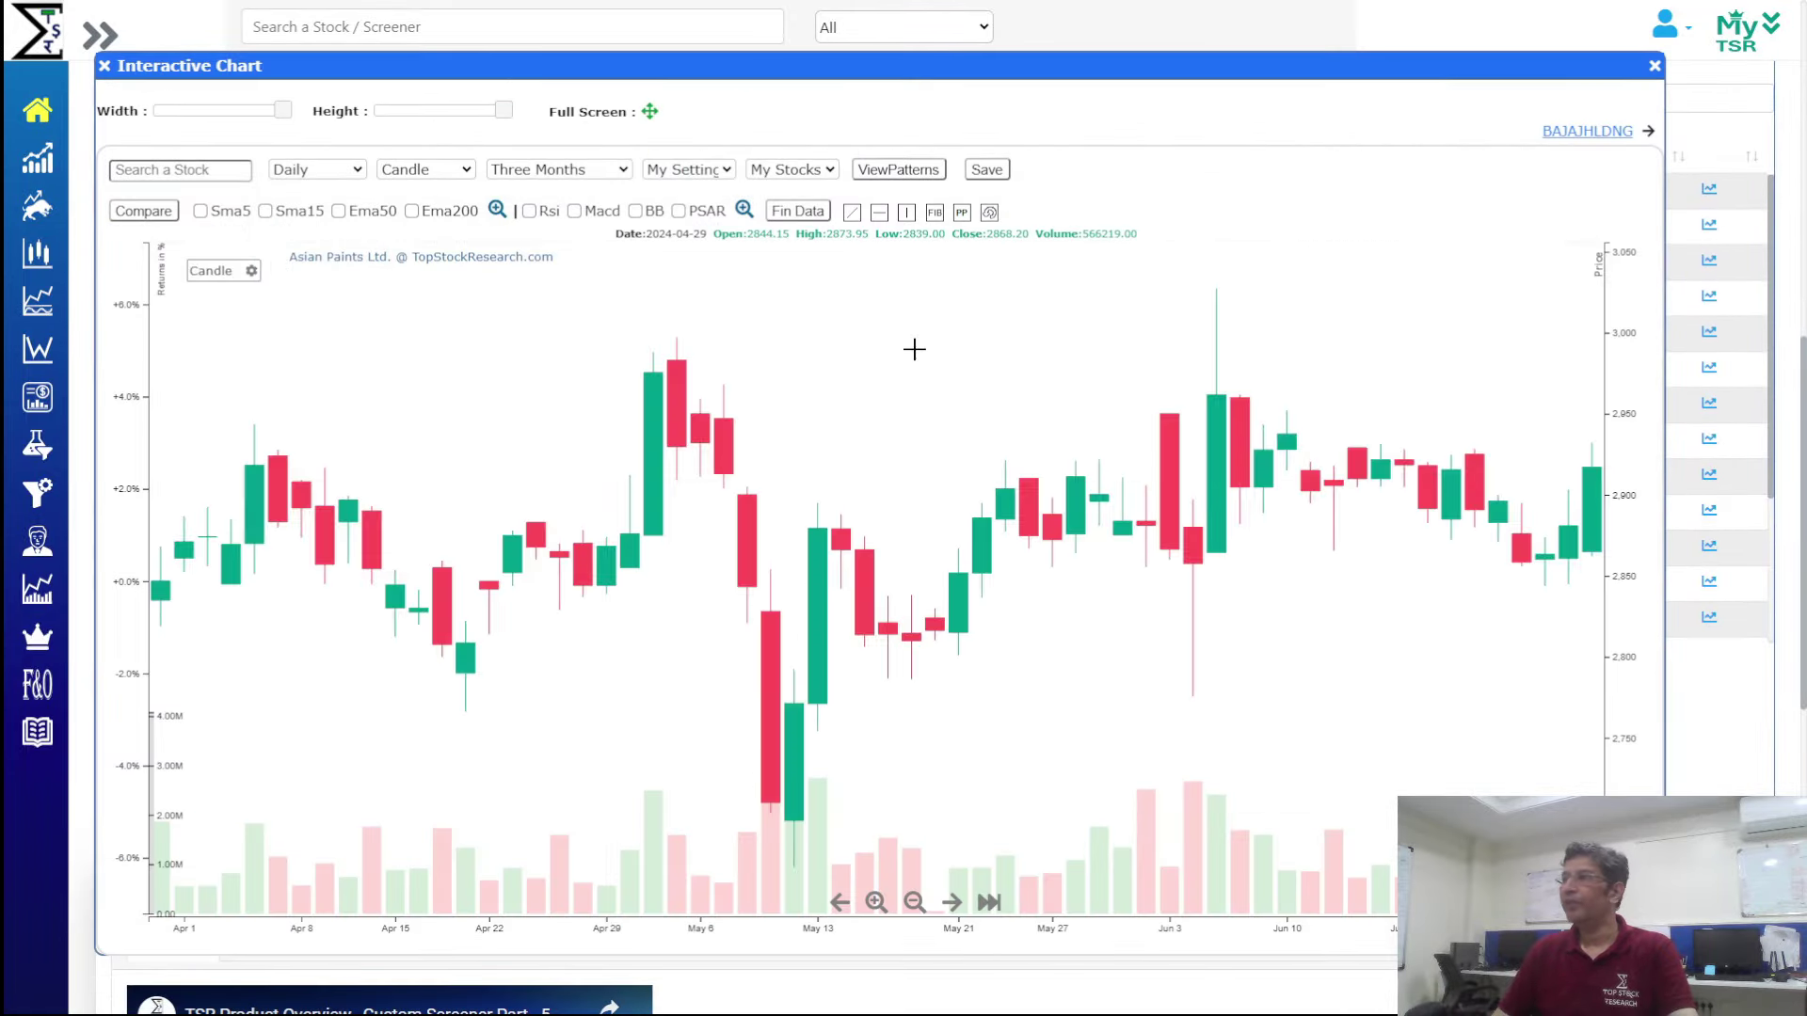
click(1623, 134)
click(1623, 134)
click(1623, 134)
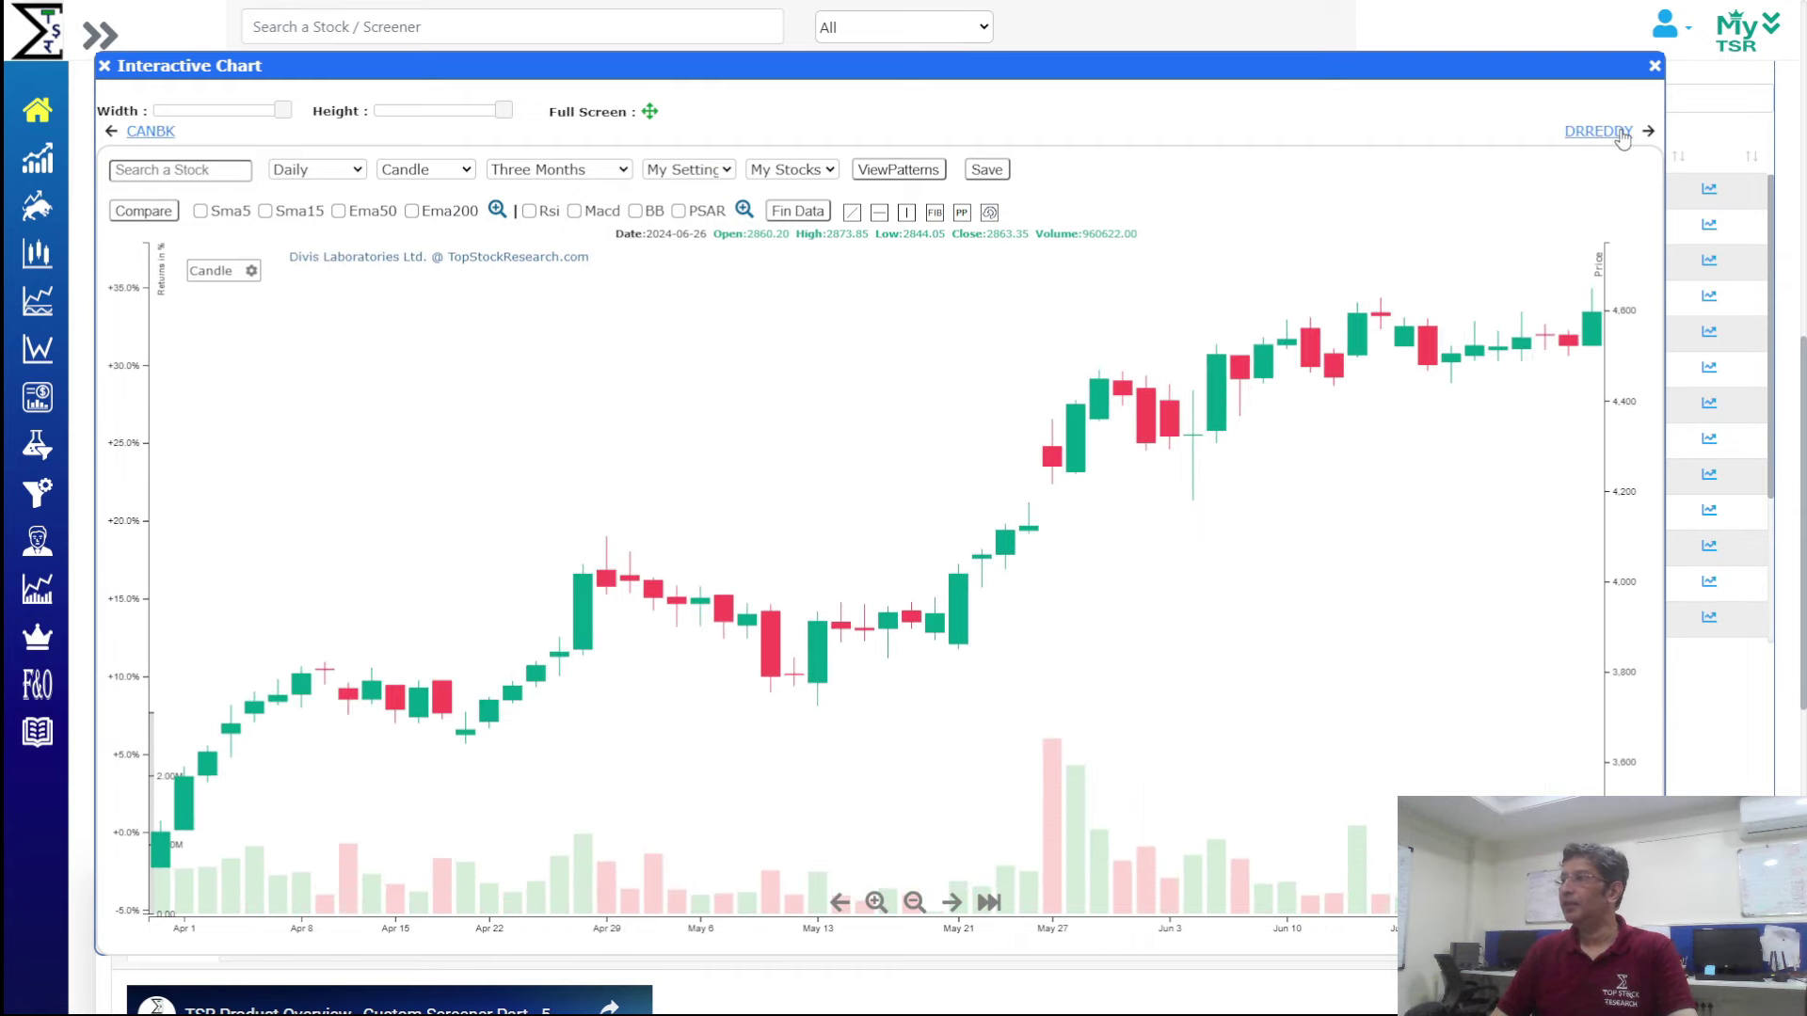
key(Escape)
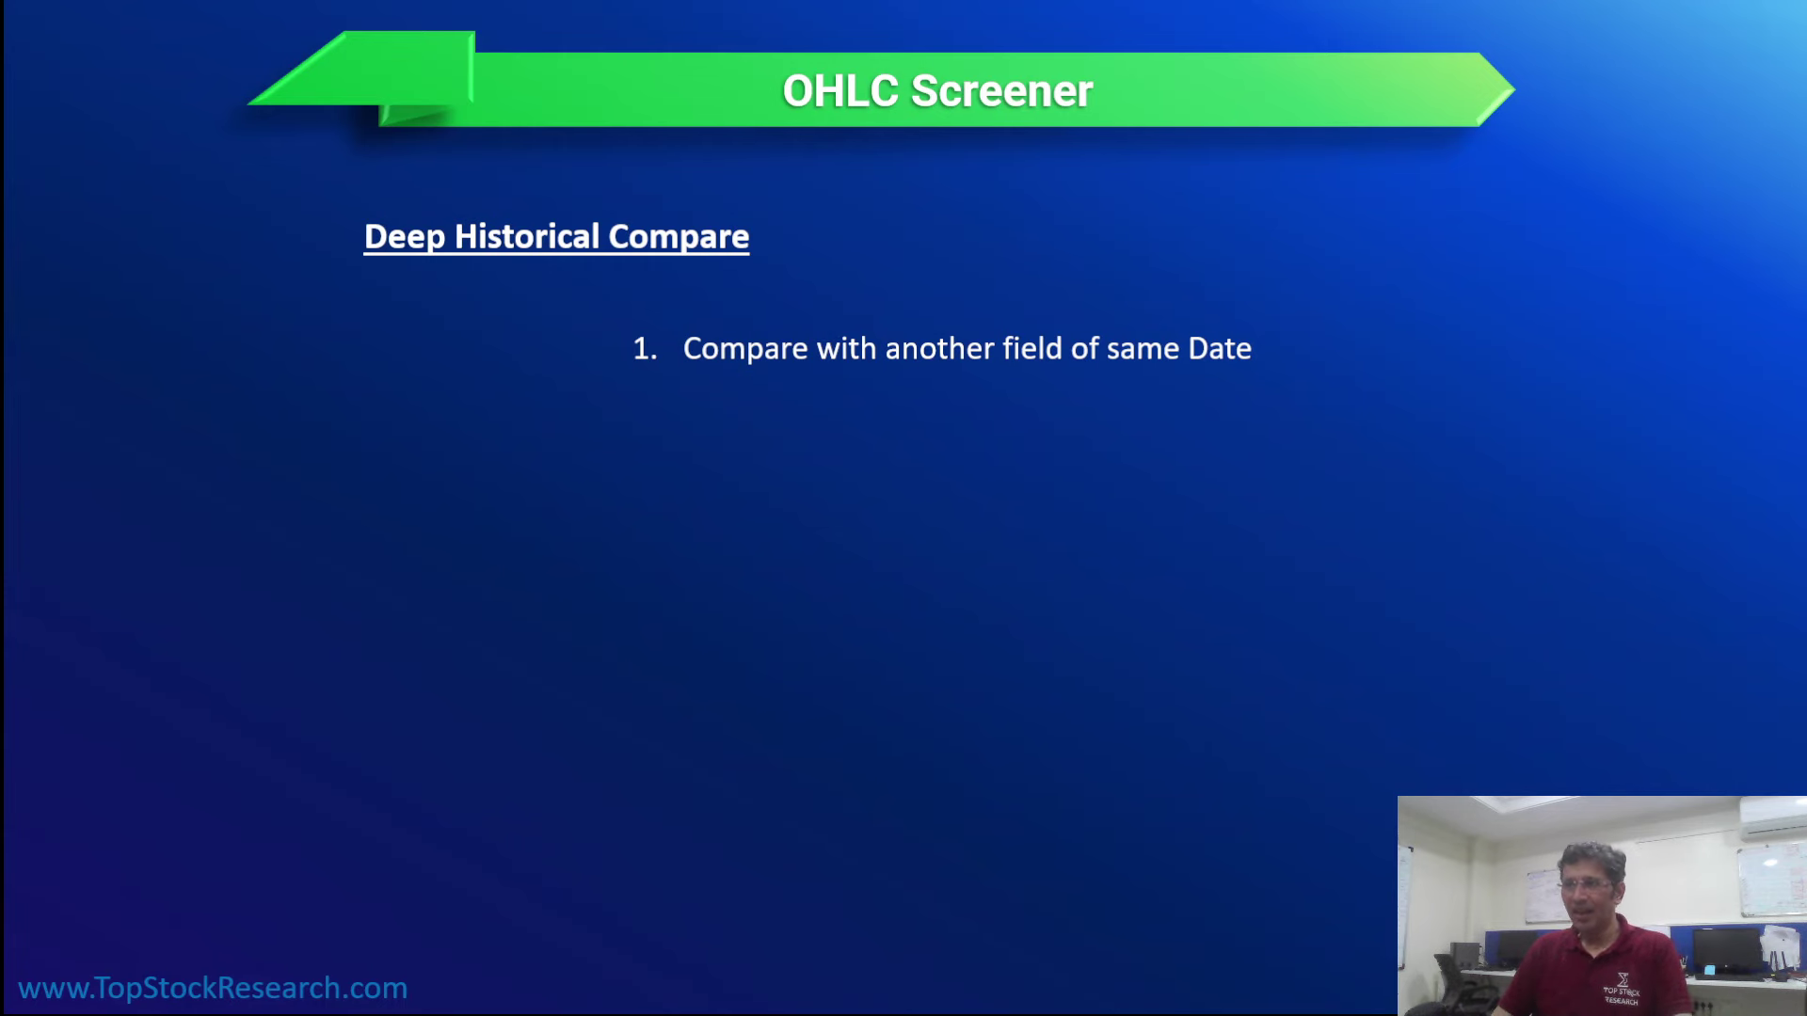
click(1500, 452)
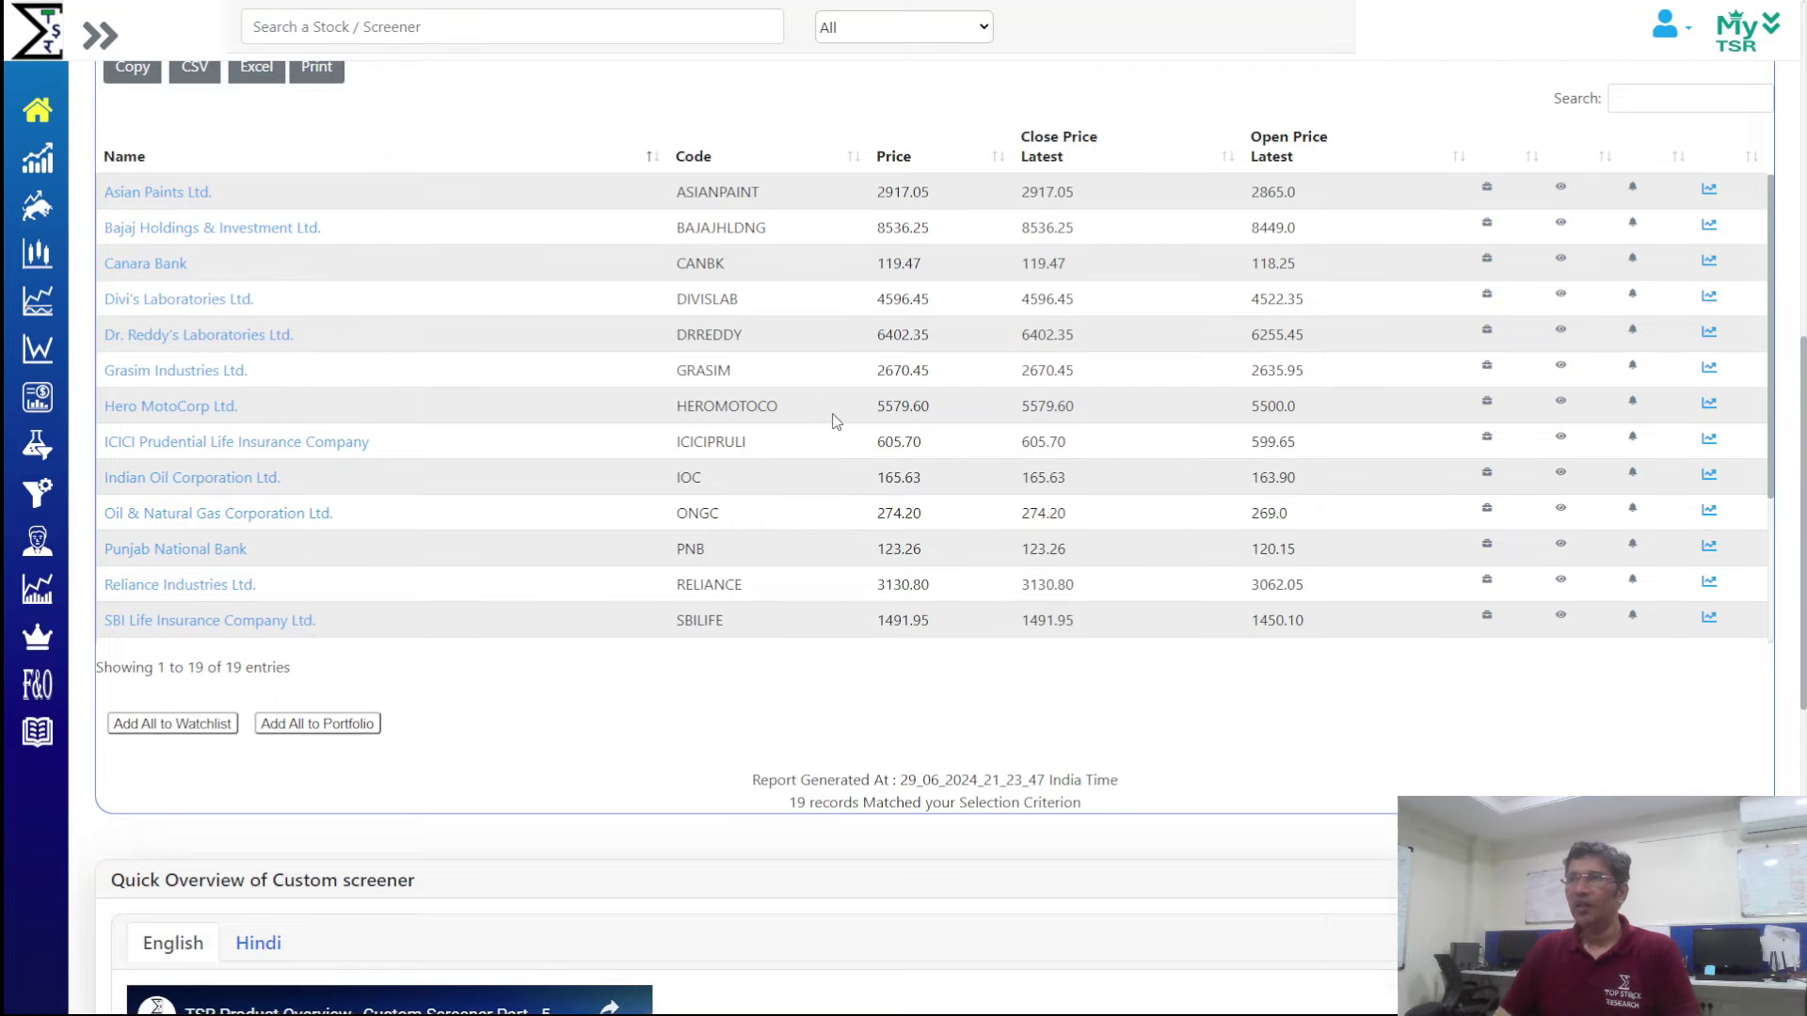
Change the comparison's second operand to Previous (P-1) Close and run the screener
scroll(834, 420, up, 9)
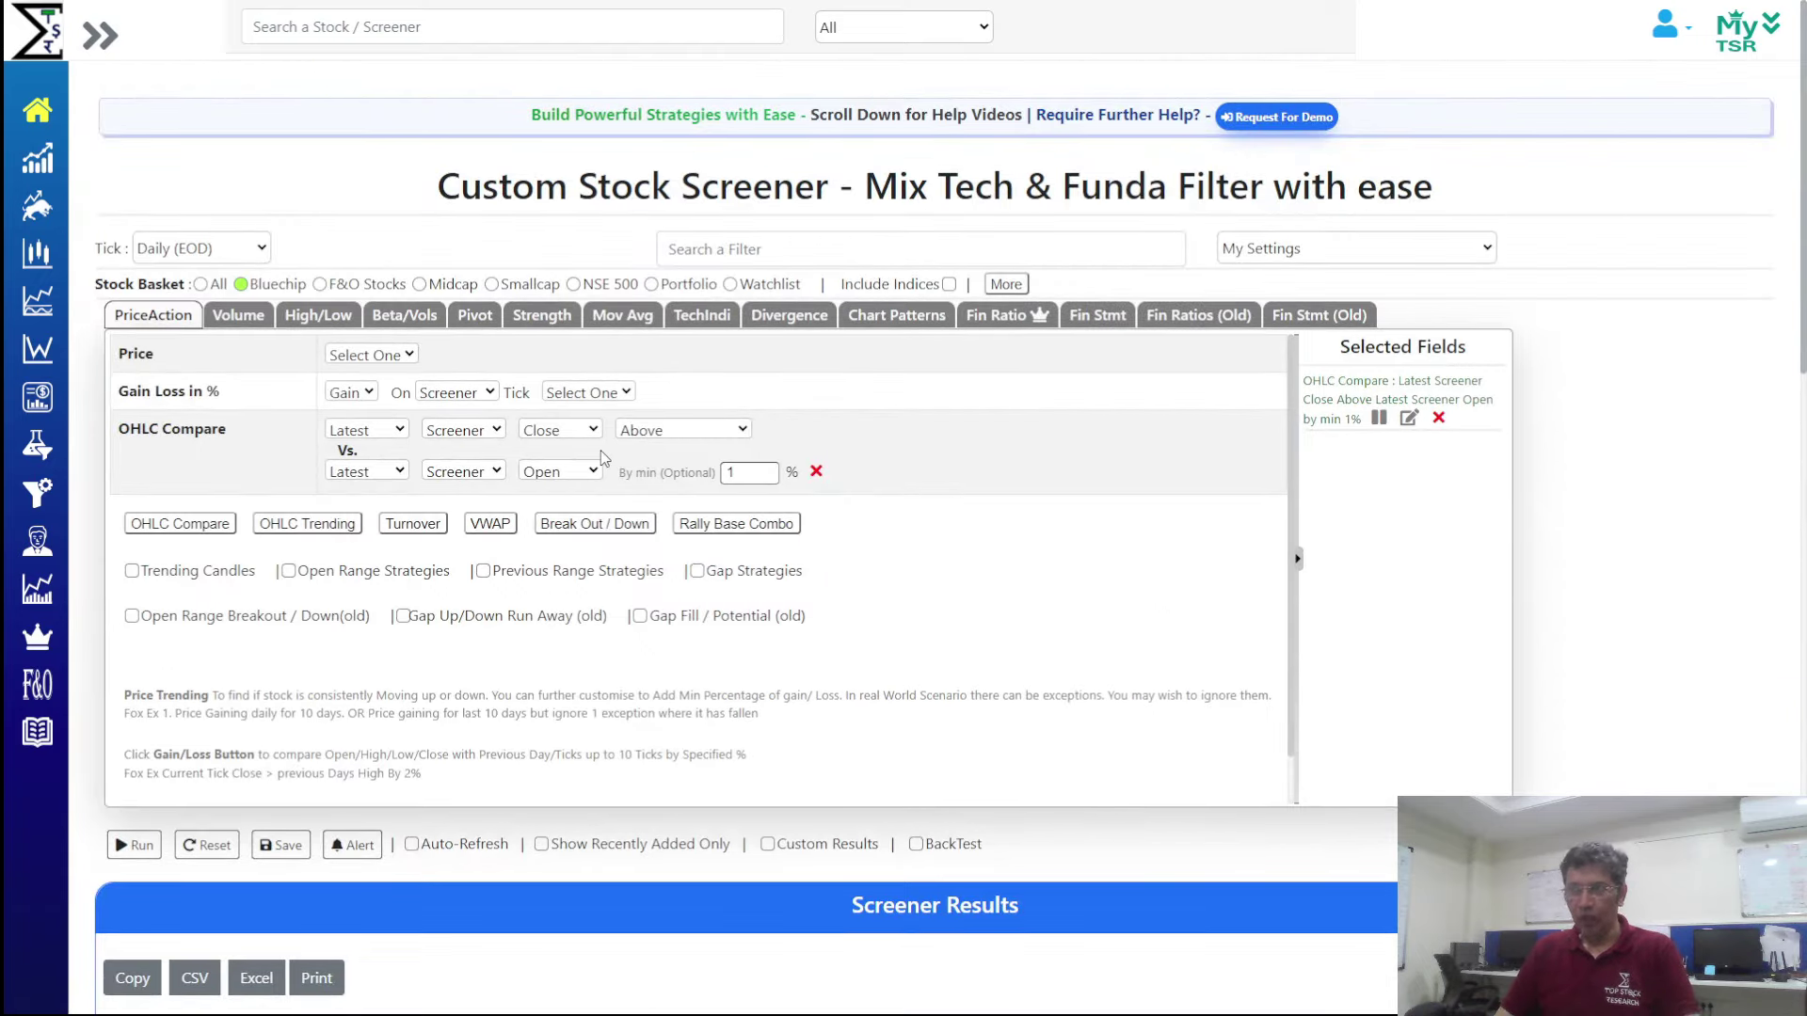
click(400, 470)
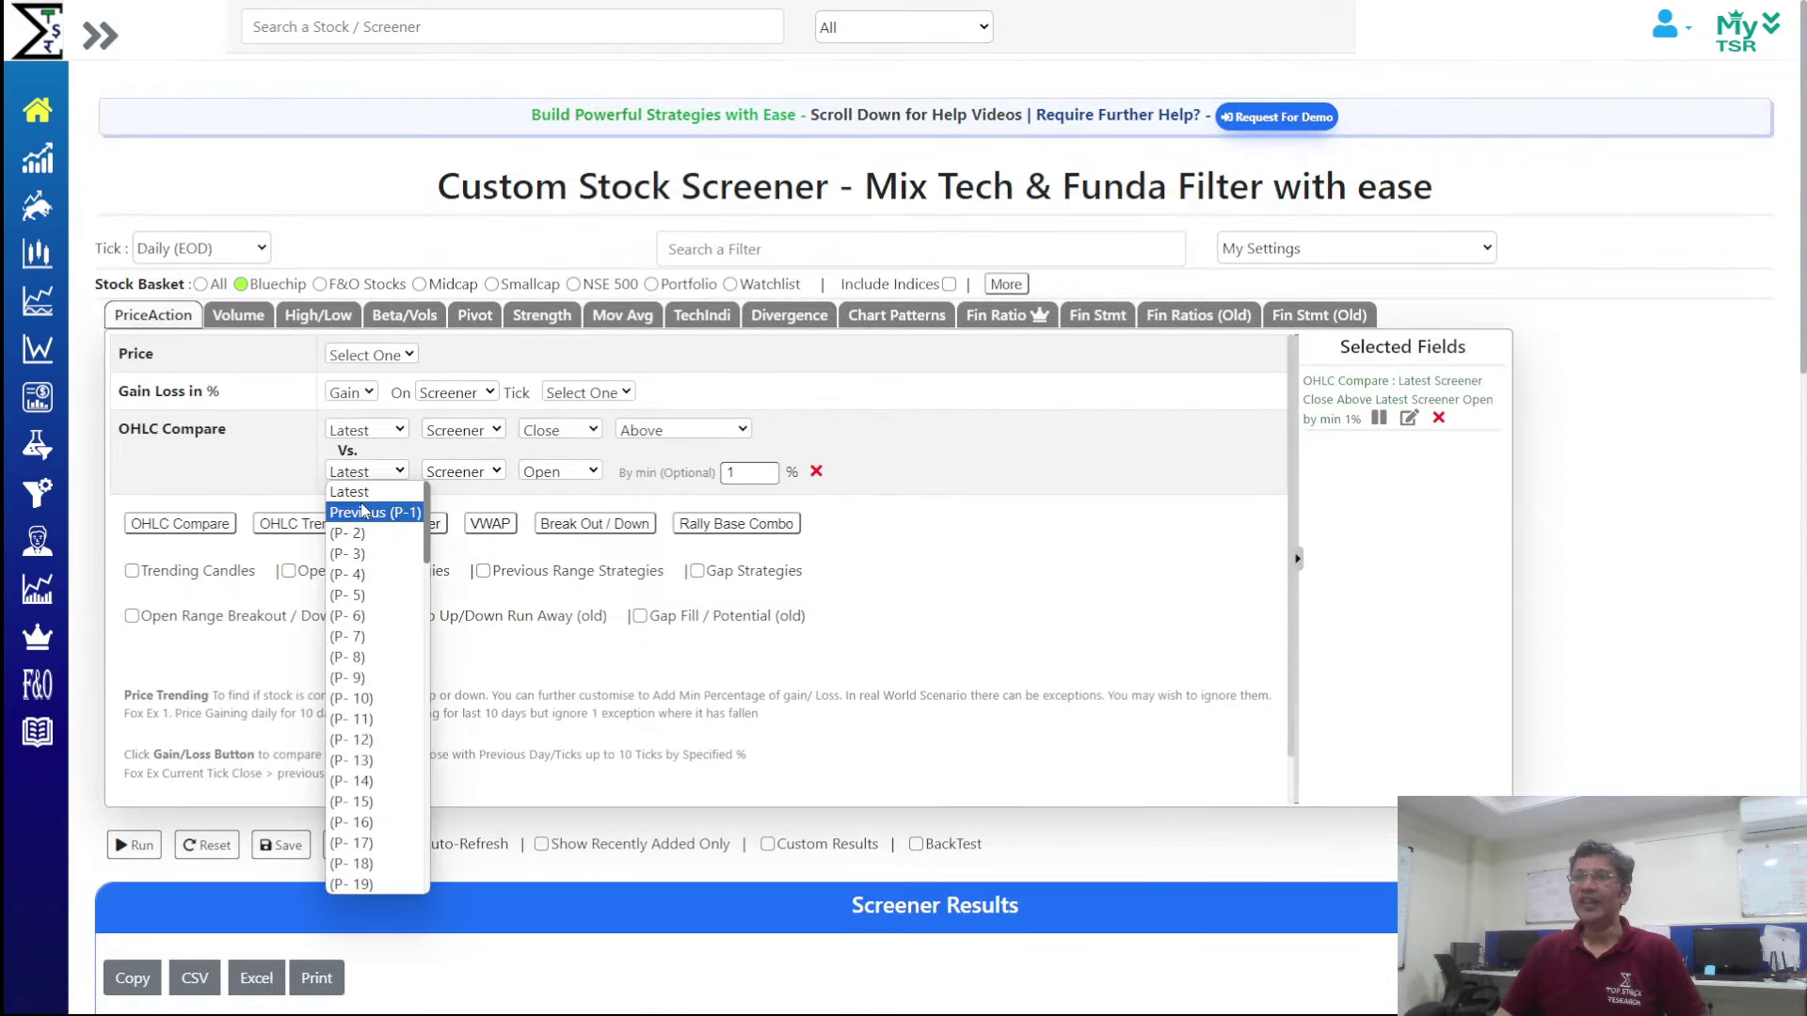
click(362, 513)
click(560, 471)
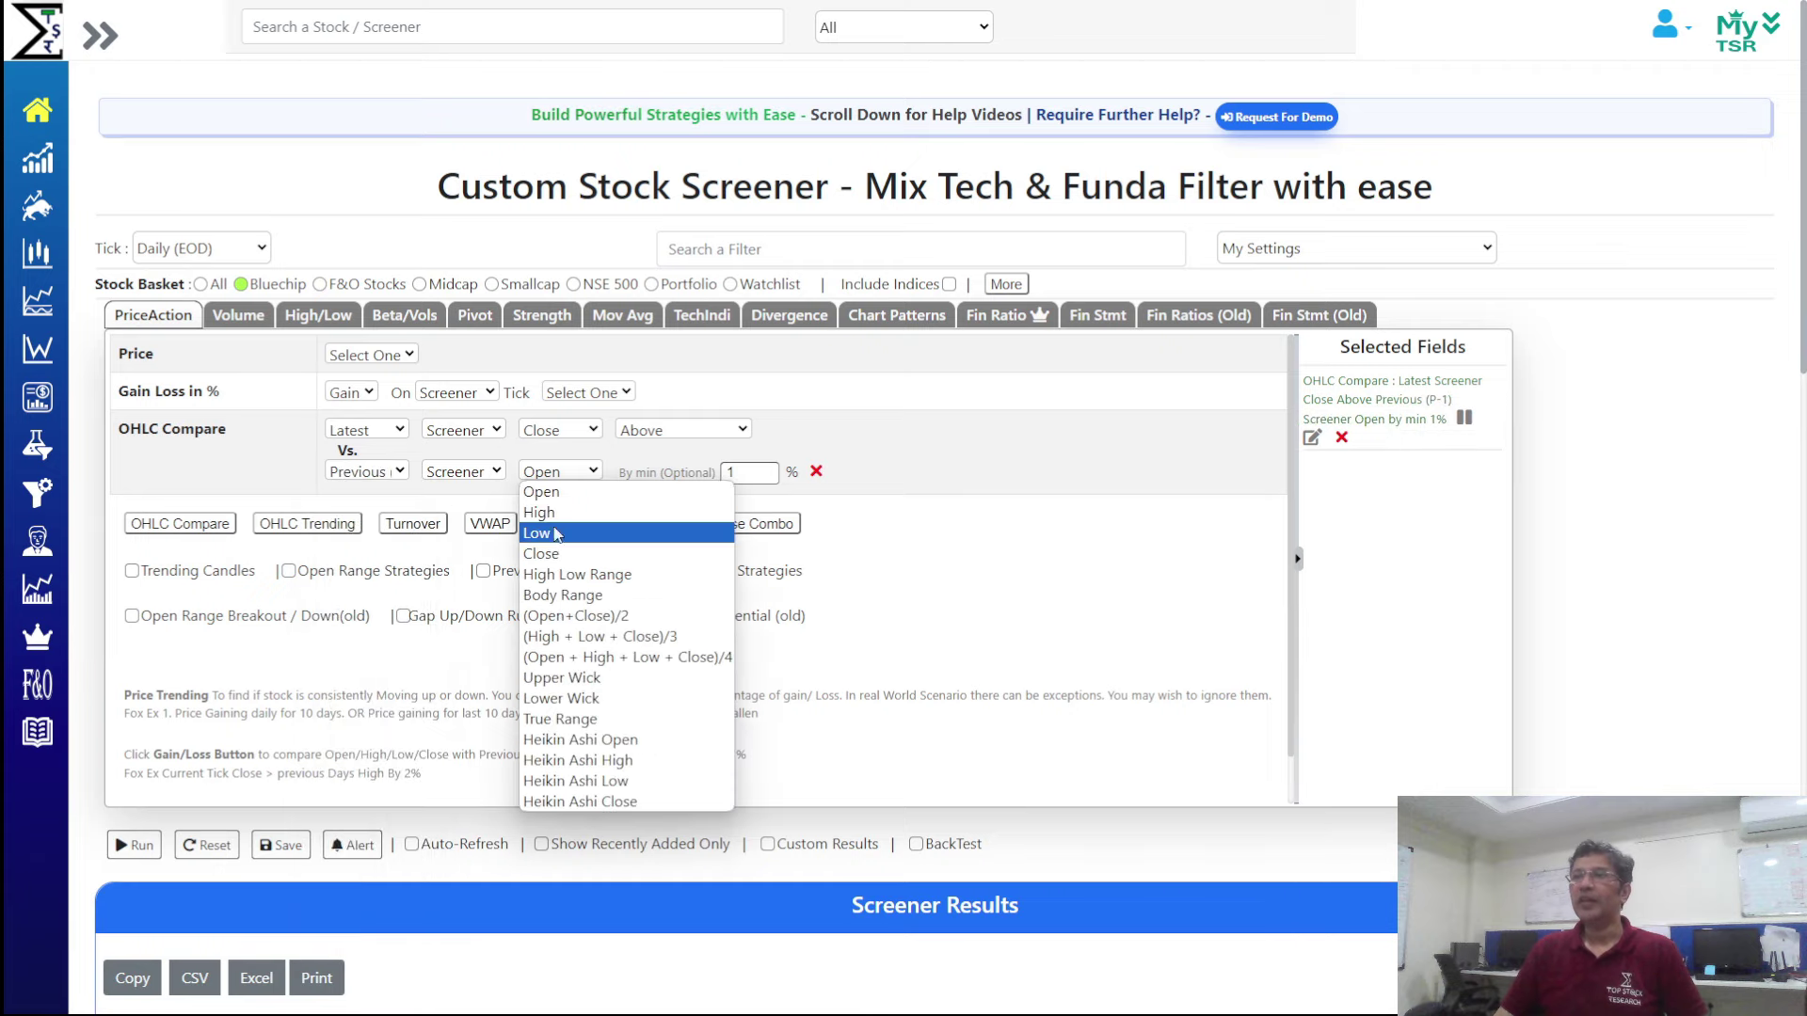
click(558, 553)
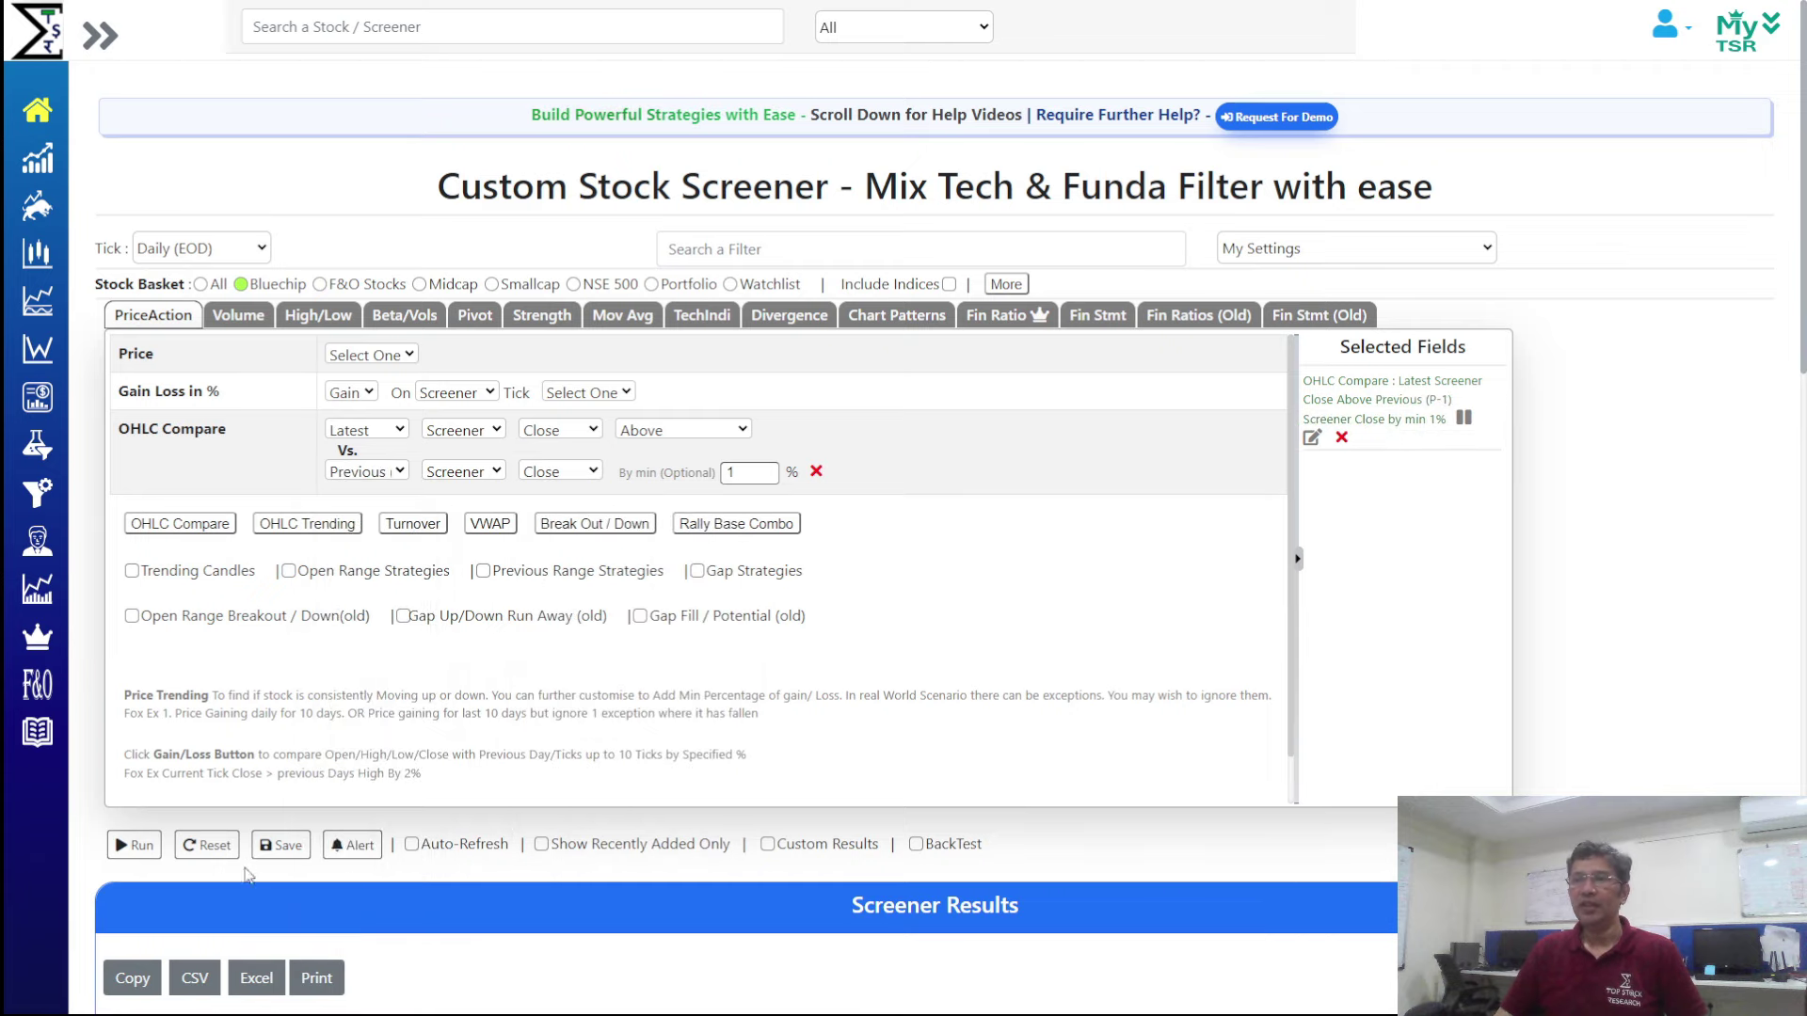
click(137, 845)
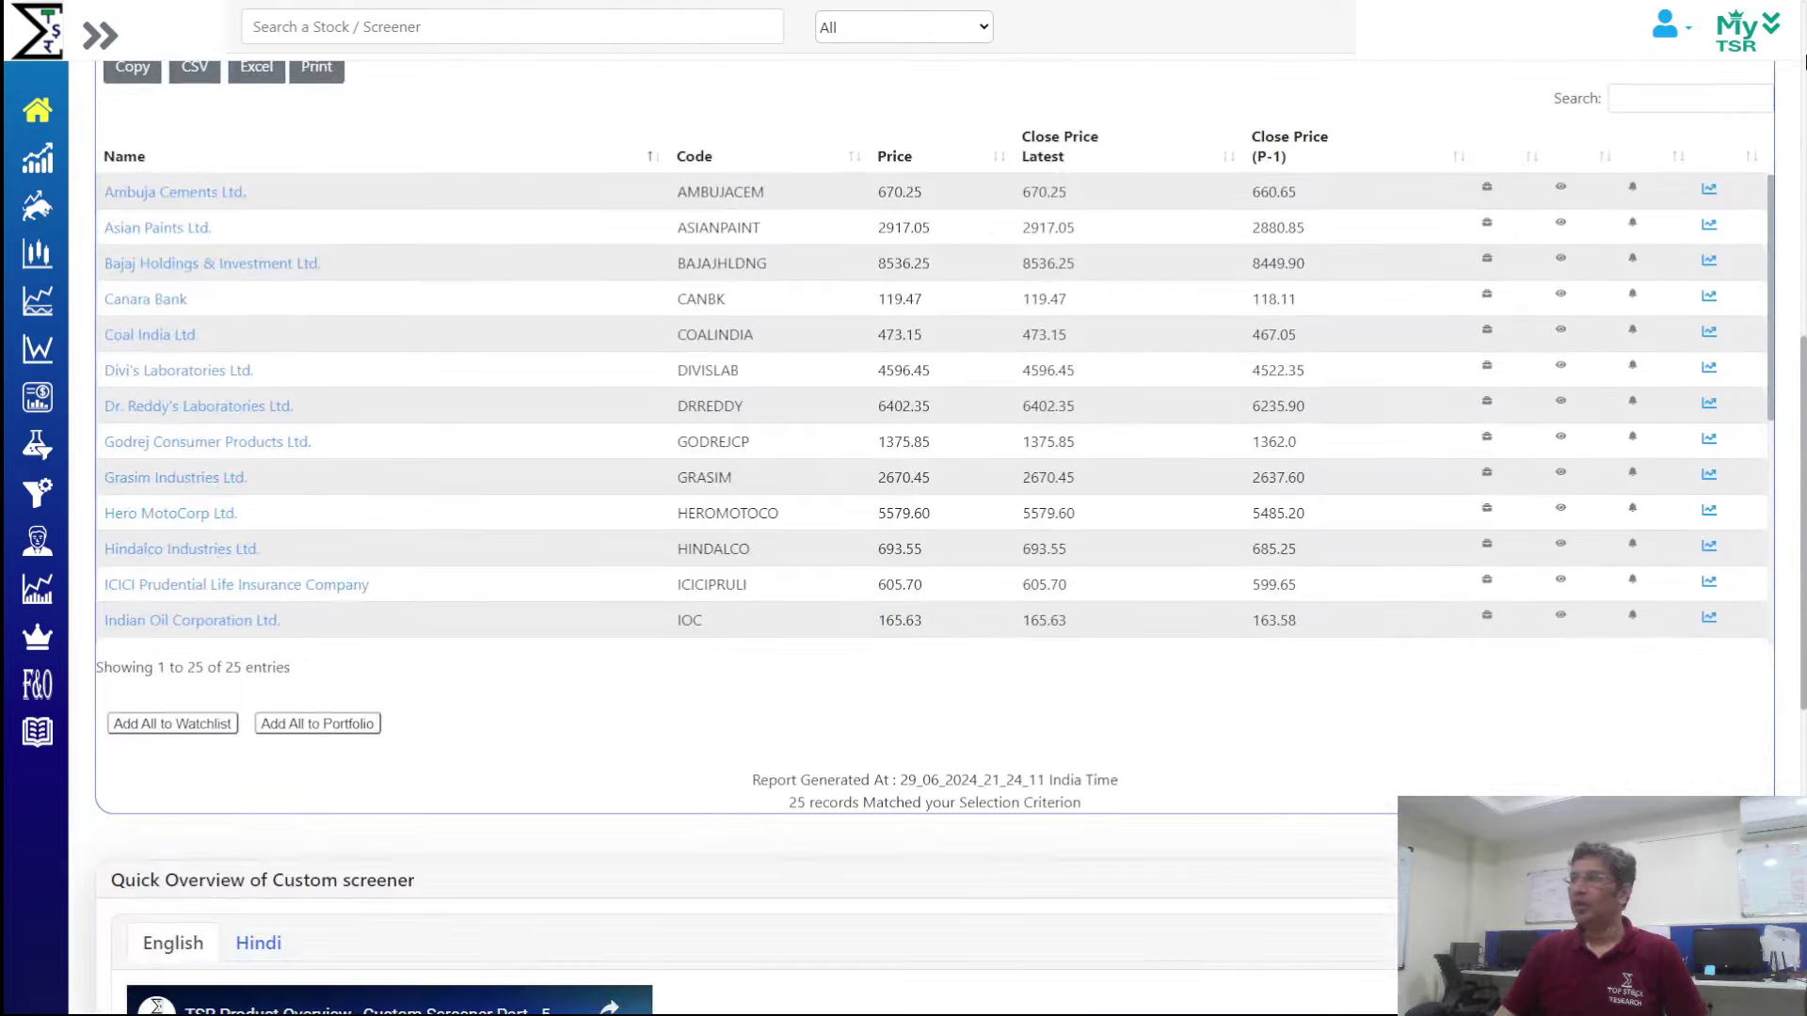
Inspect Ambuja Cements' chart for its last two candles and close it
click(1707, 192)
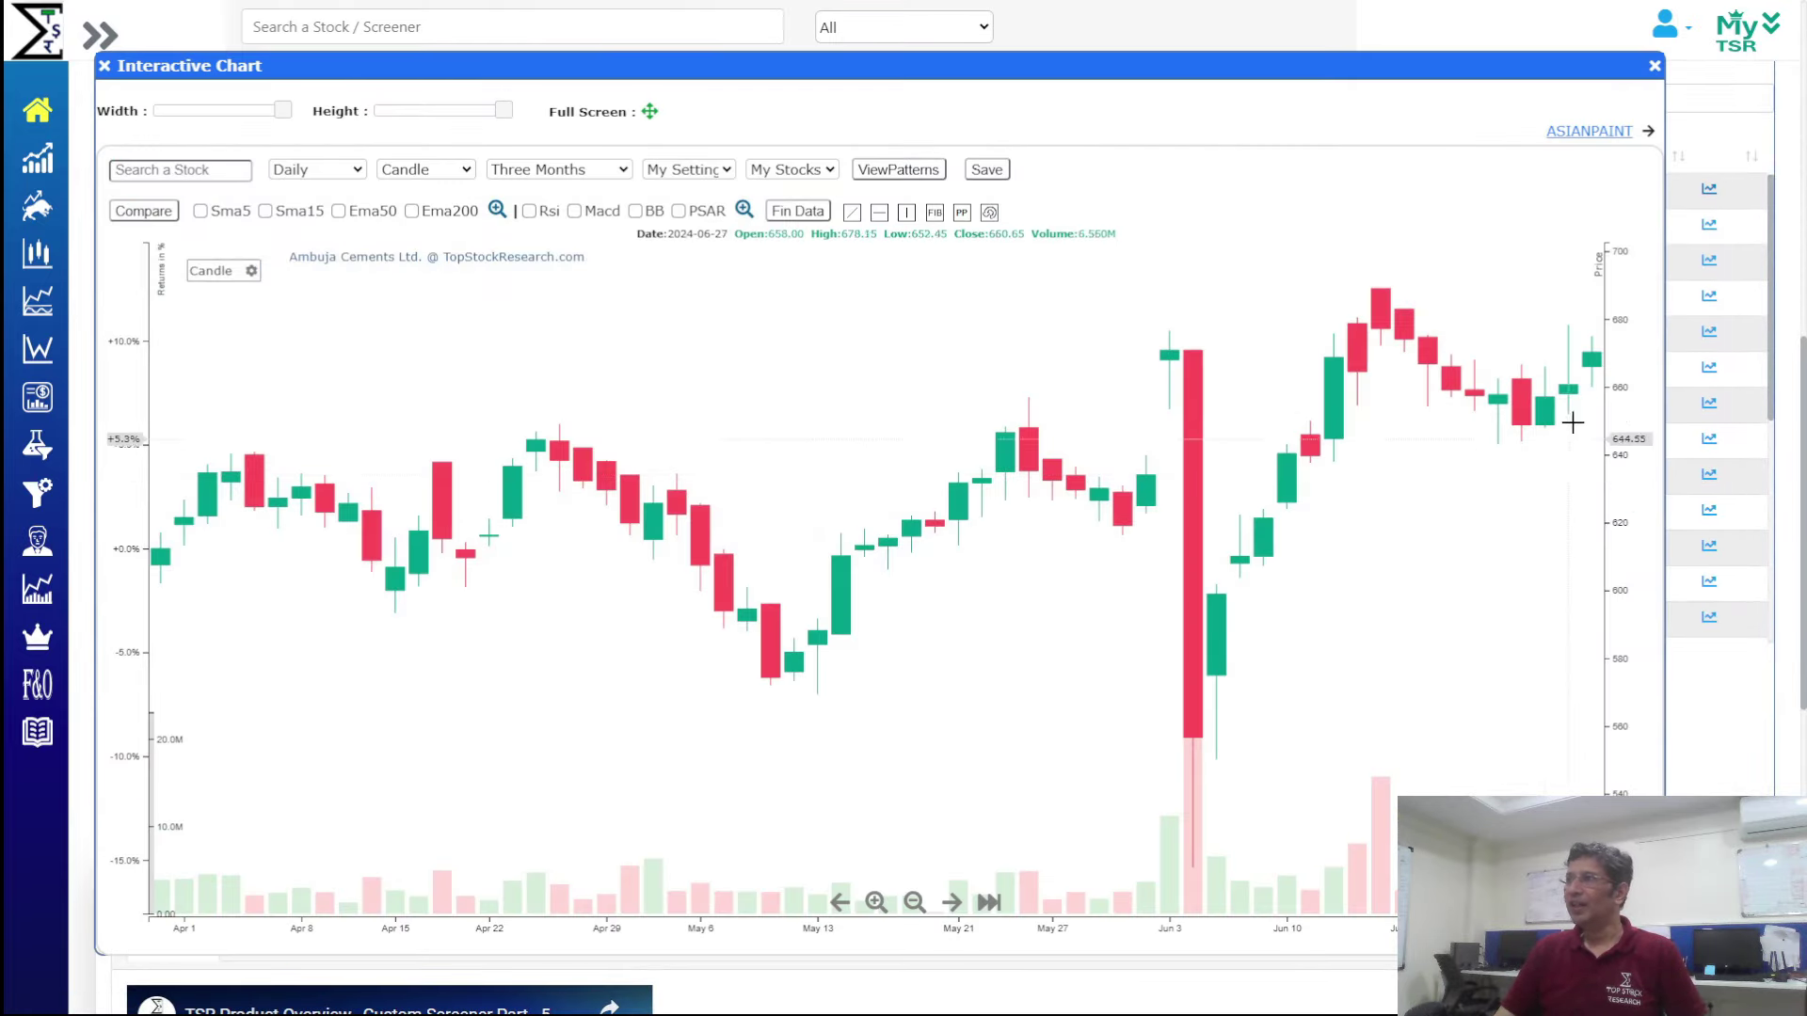
click(1654, 65)
Add a second OHLC Compare filter with Previous (P-1) Close above (P-2) Close
scroll(1177, 386, up, 10)
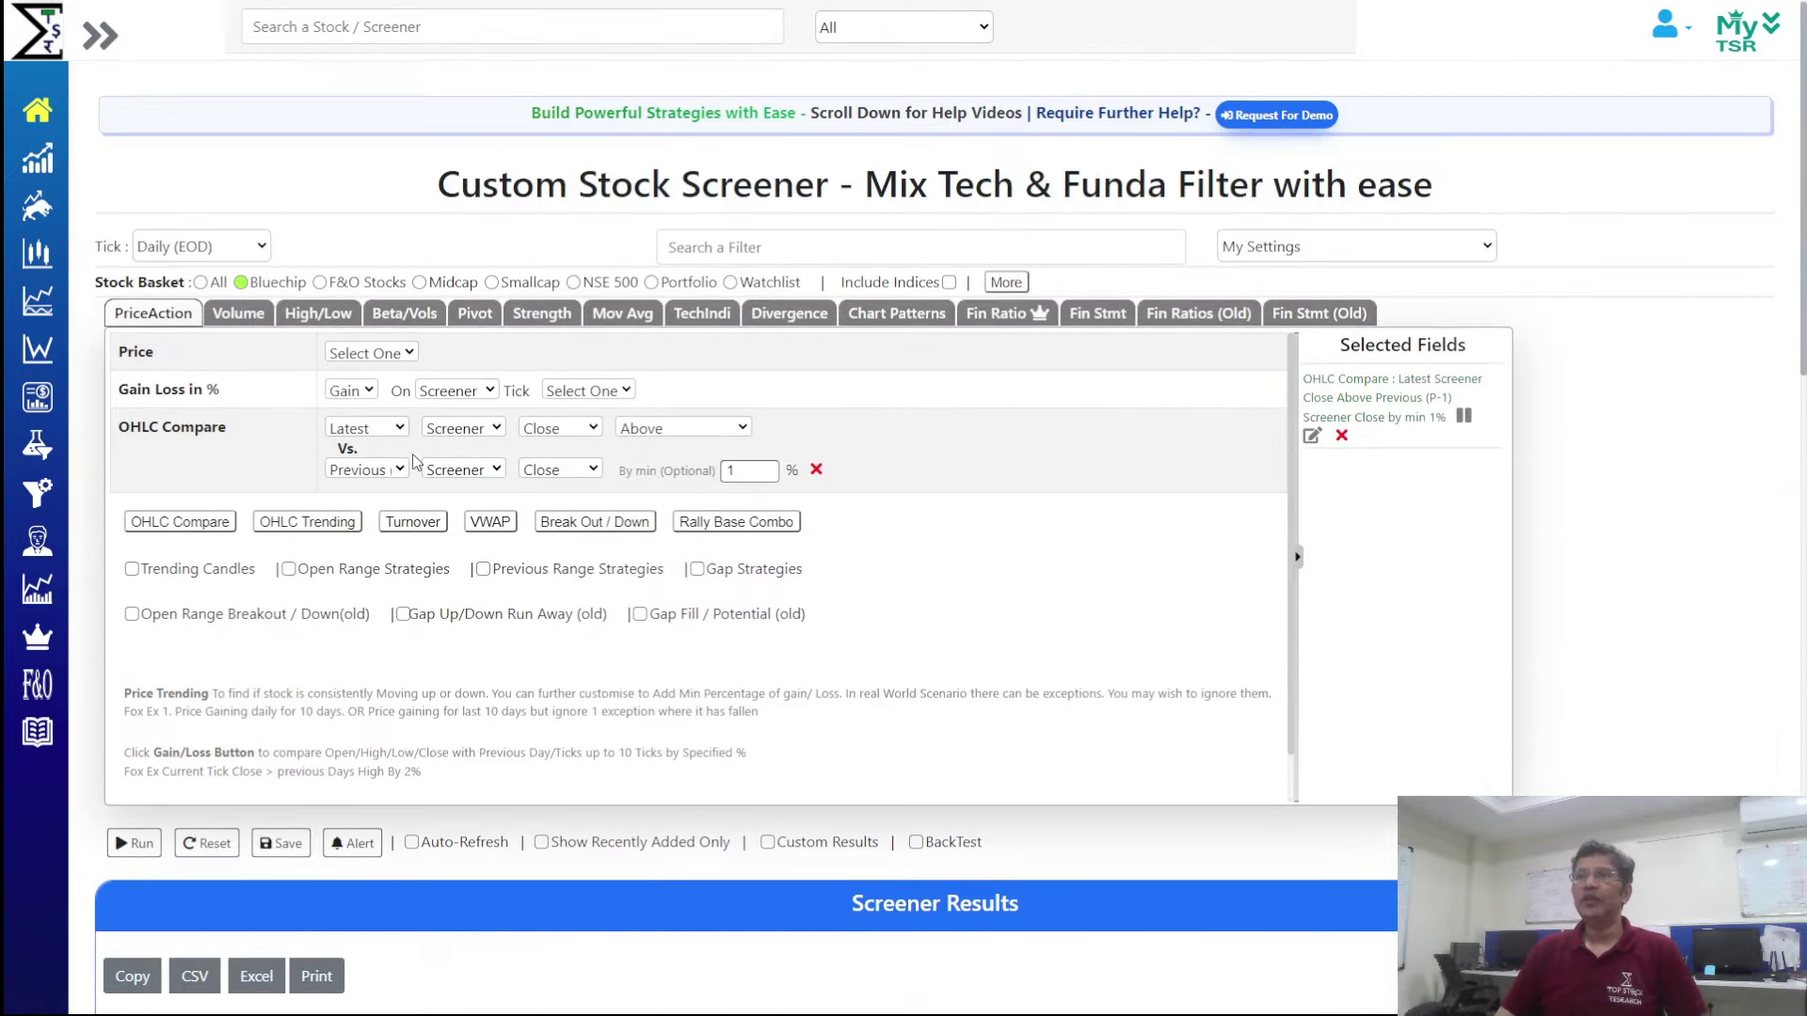
click(200, 524)
click(371, 515)
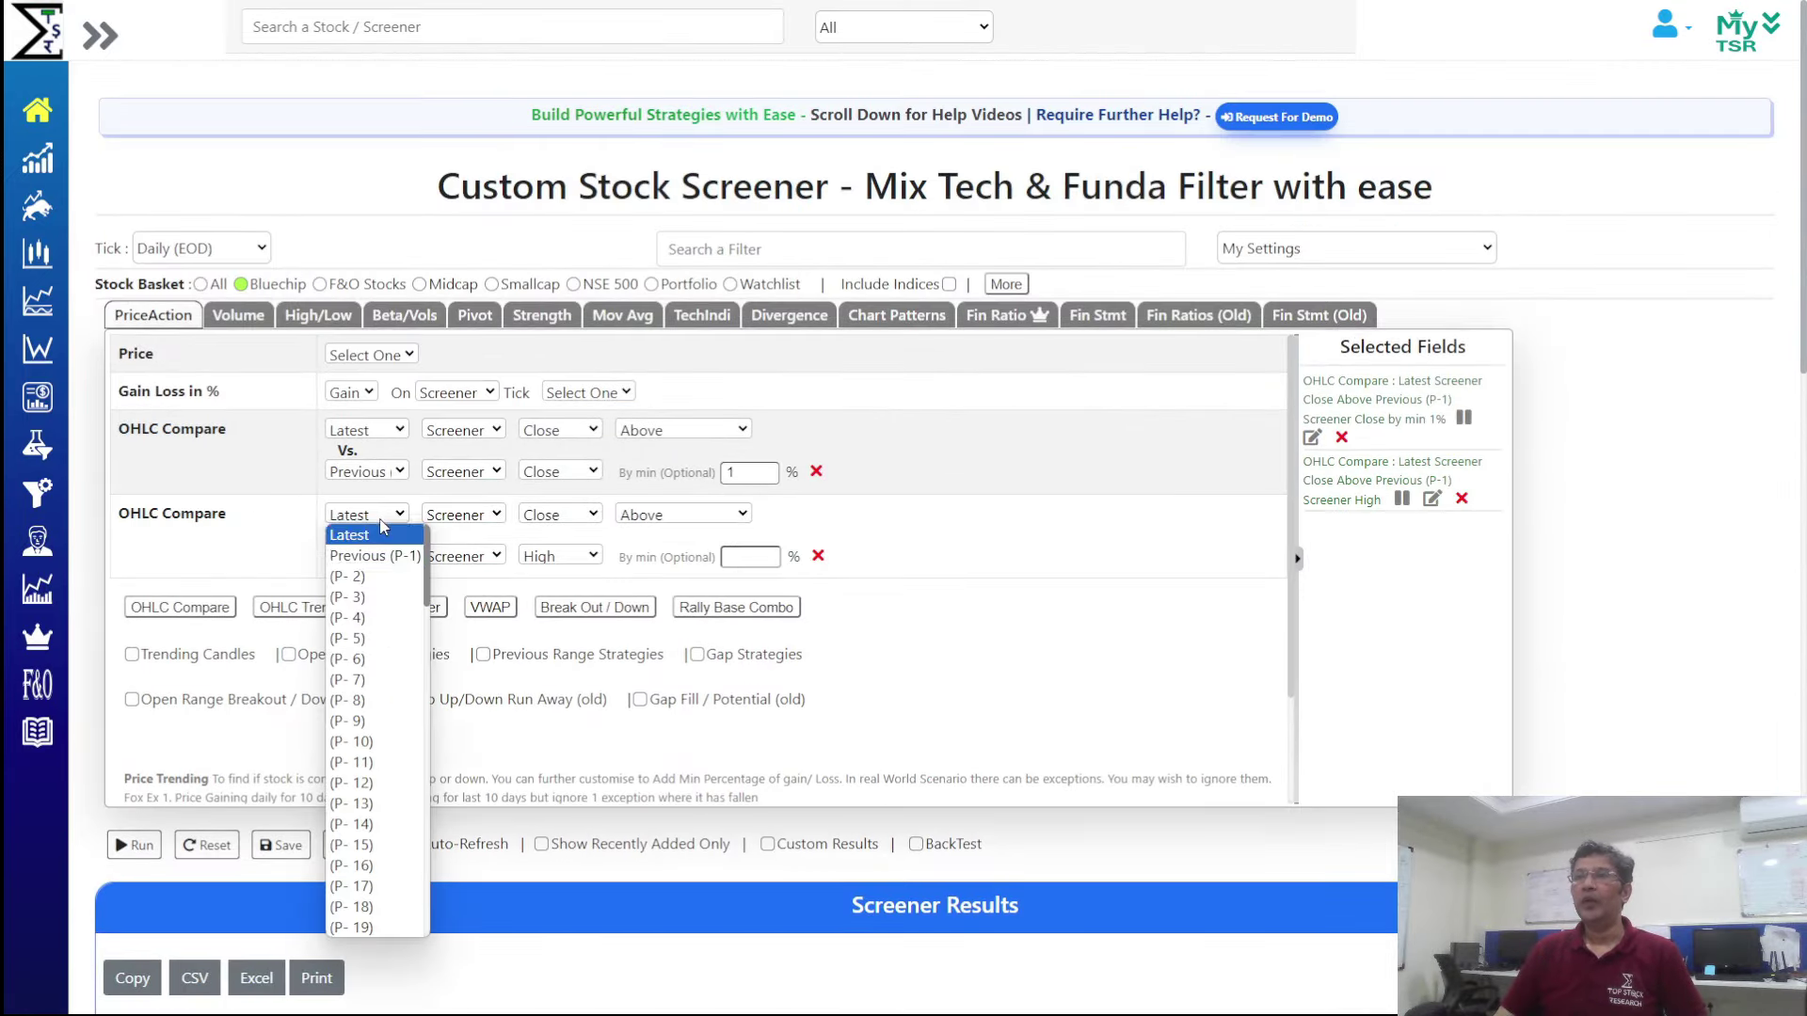
click(381, 557)
click(544, 563)
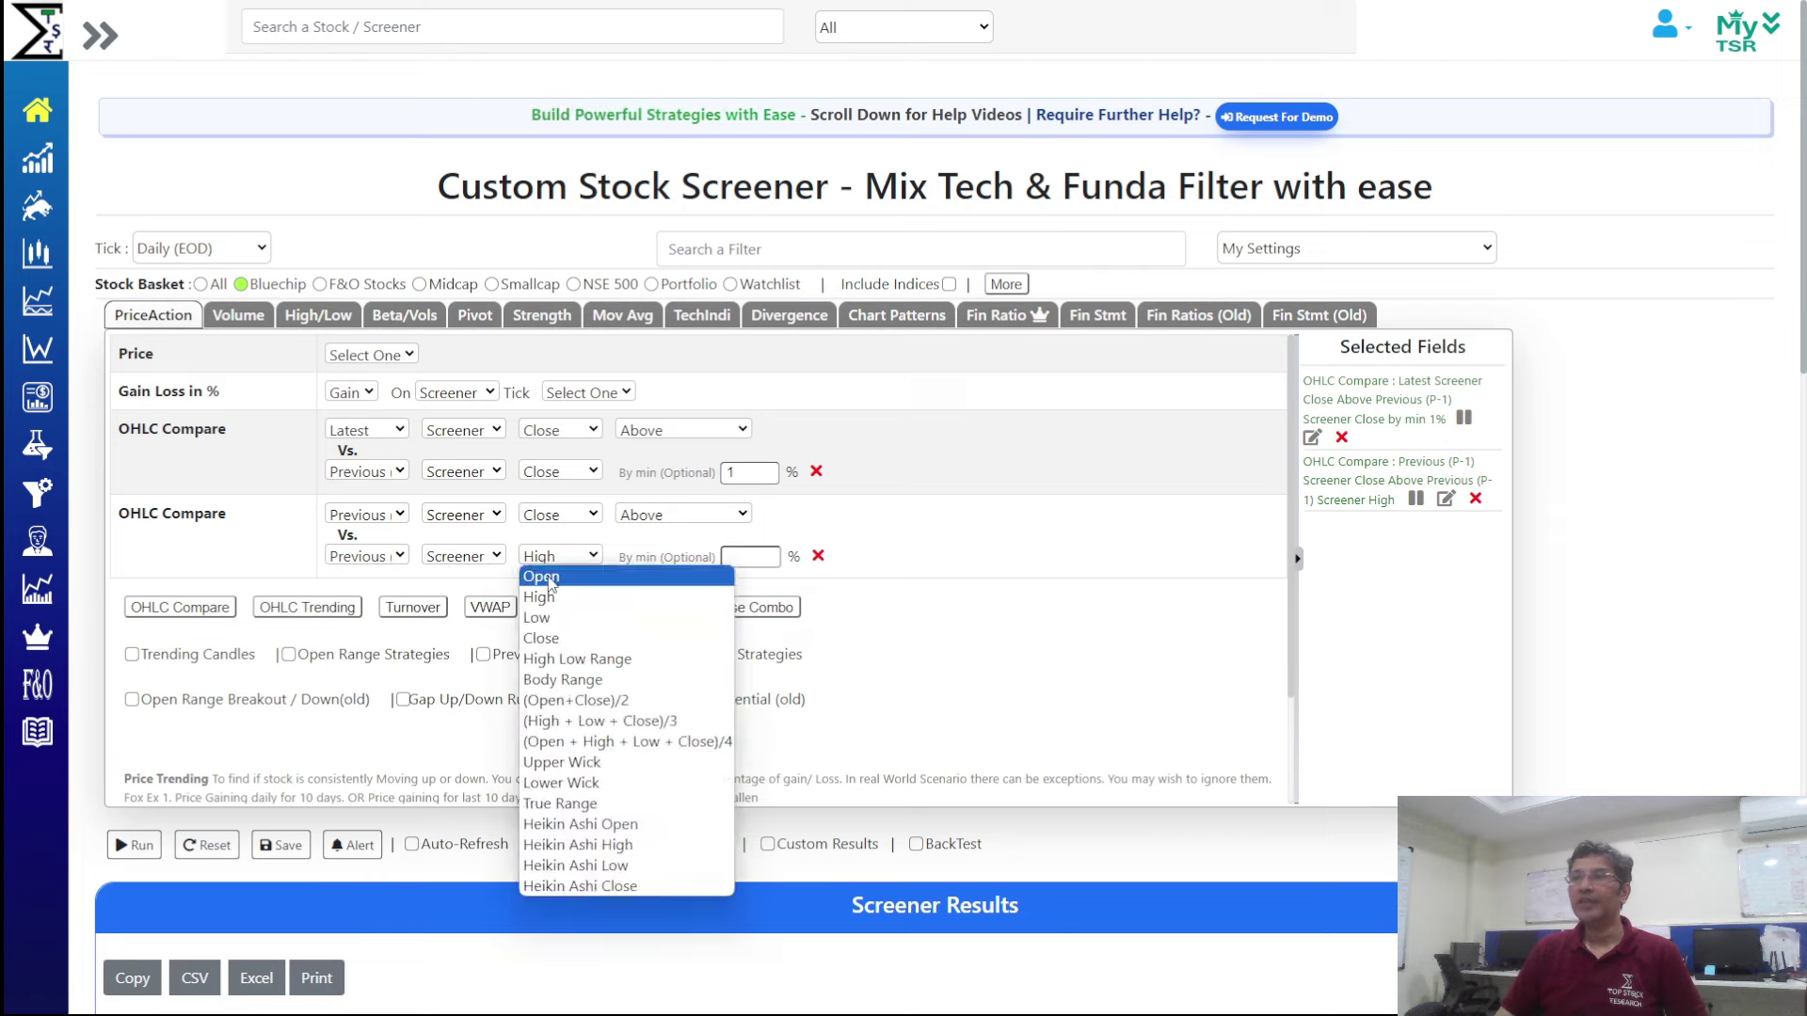
click(568, 638)
click(402, 558)
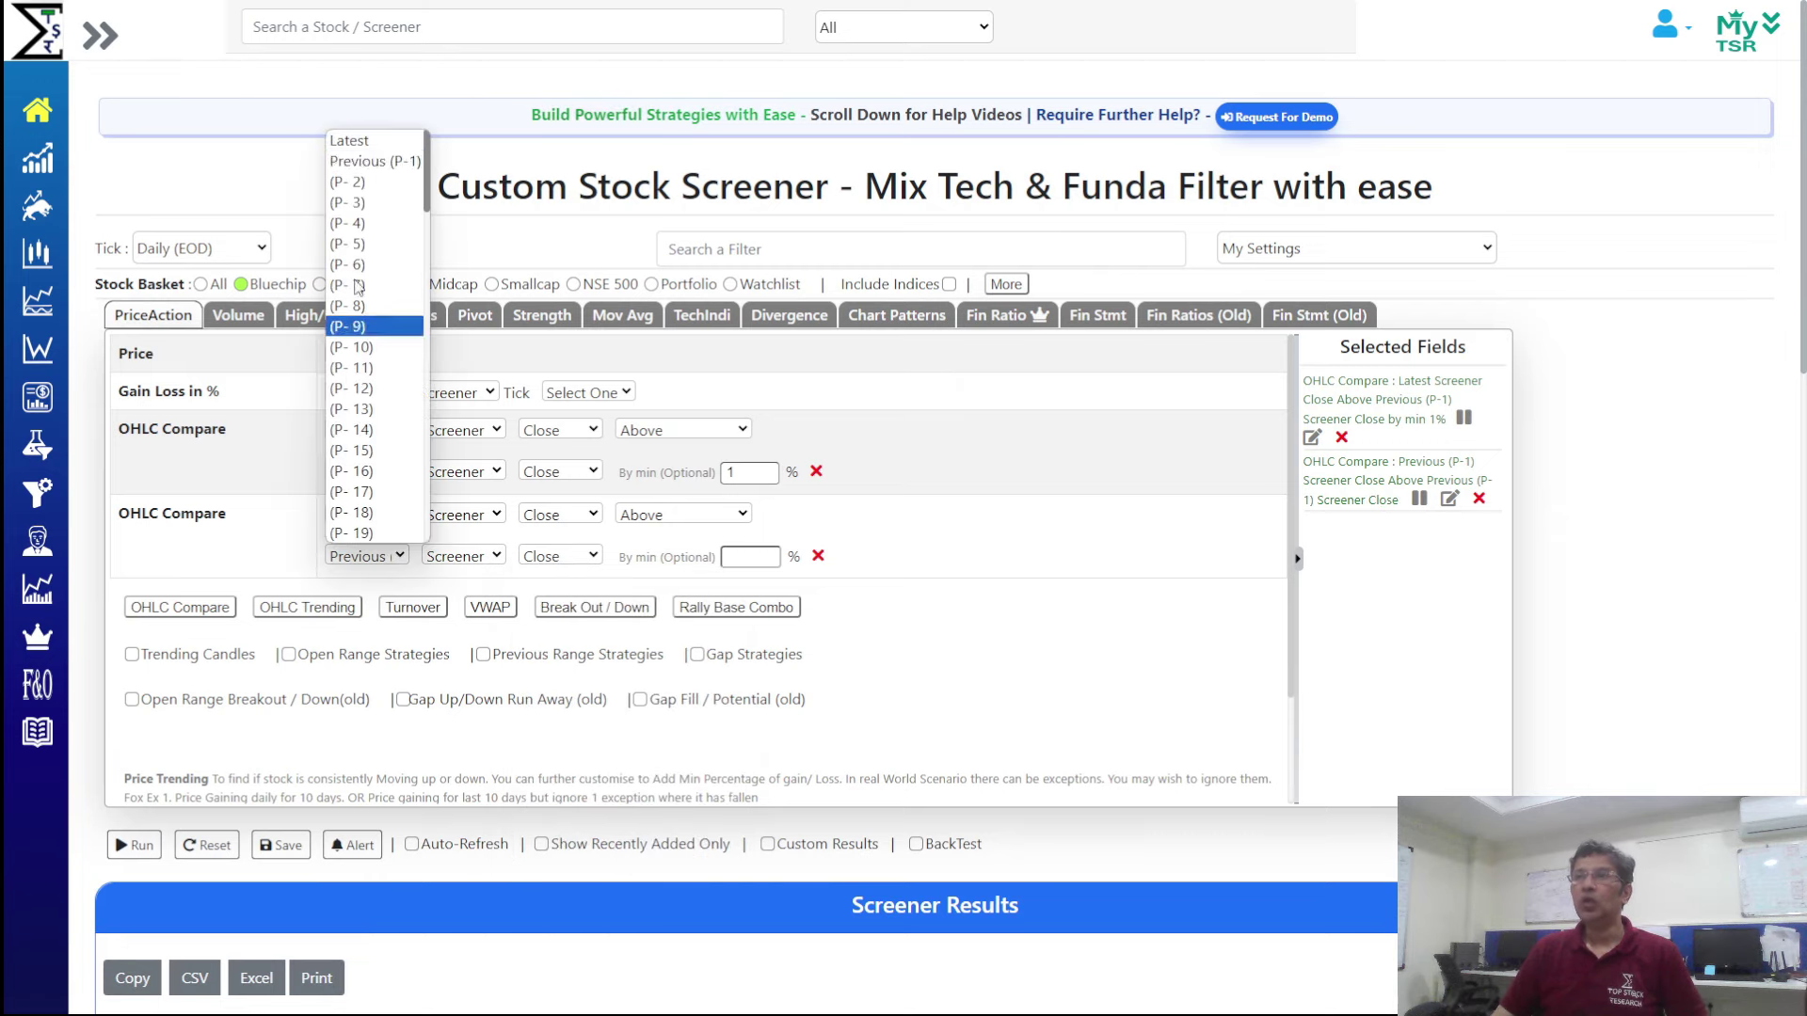
click(414, 193)
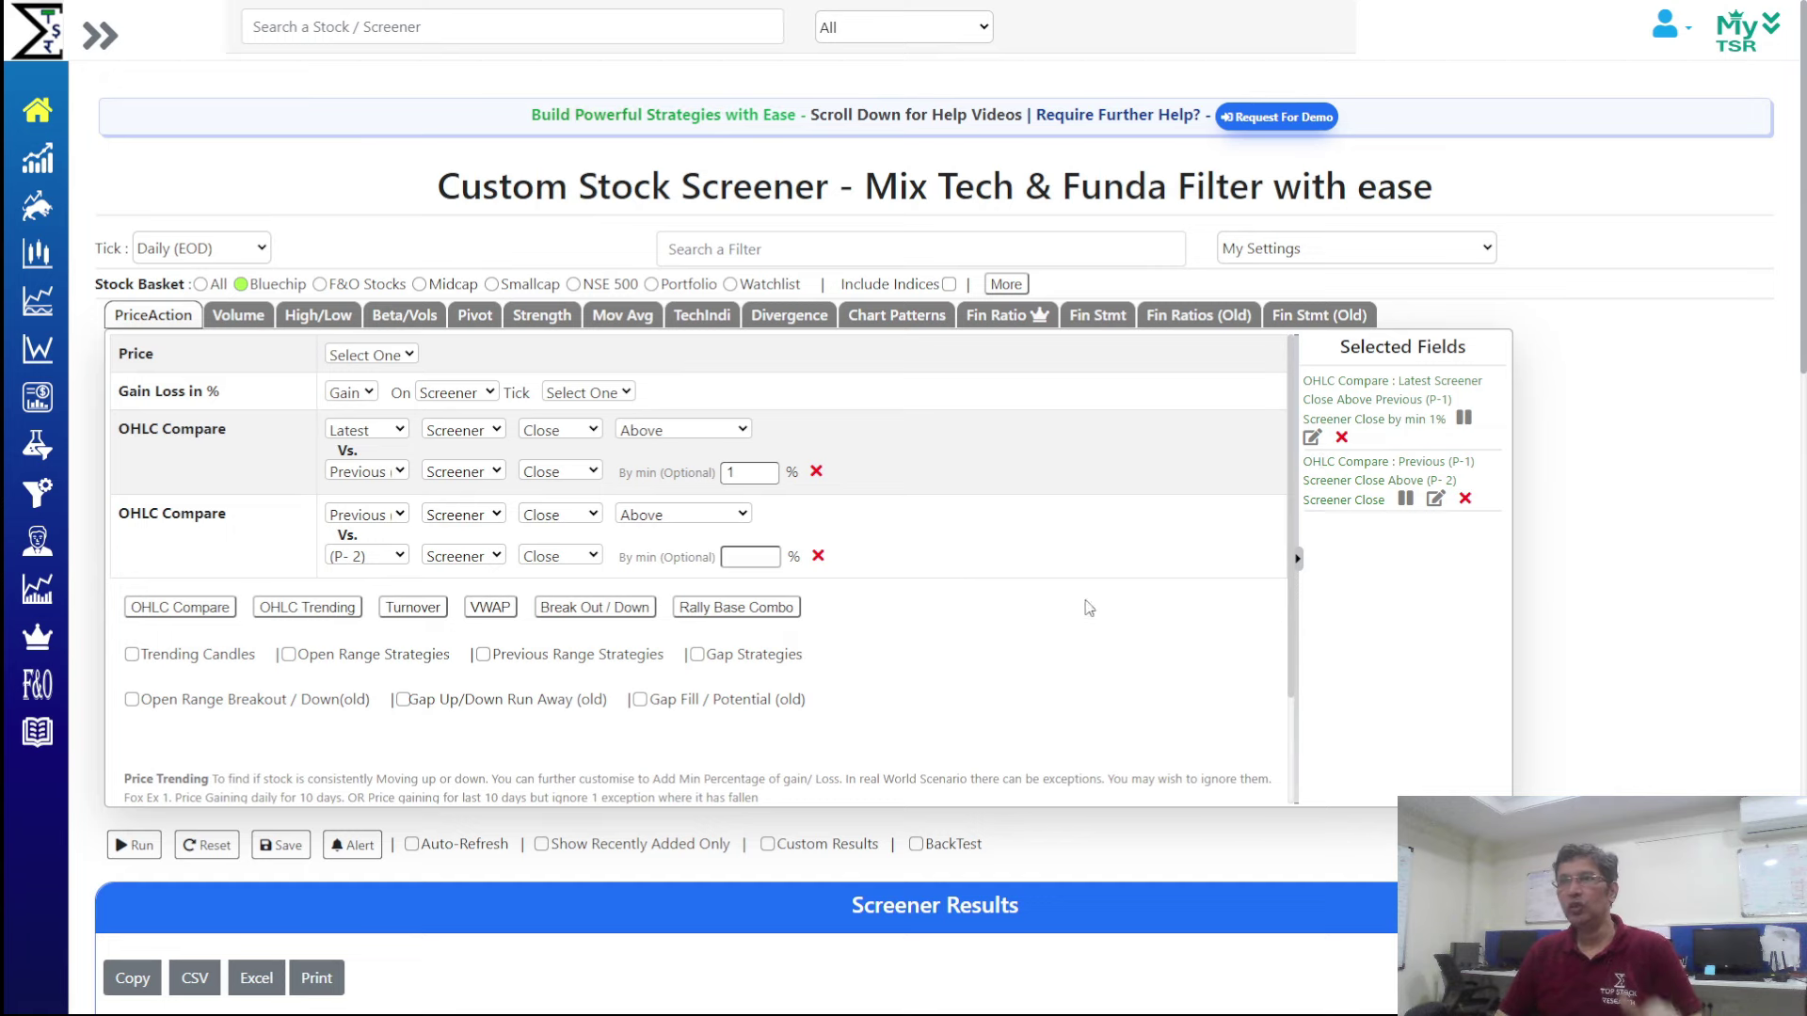
Add a third OHLC Compare filter with (P-2) Close above (P-3) Close and run the screener
click(177, 612)
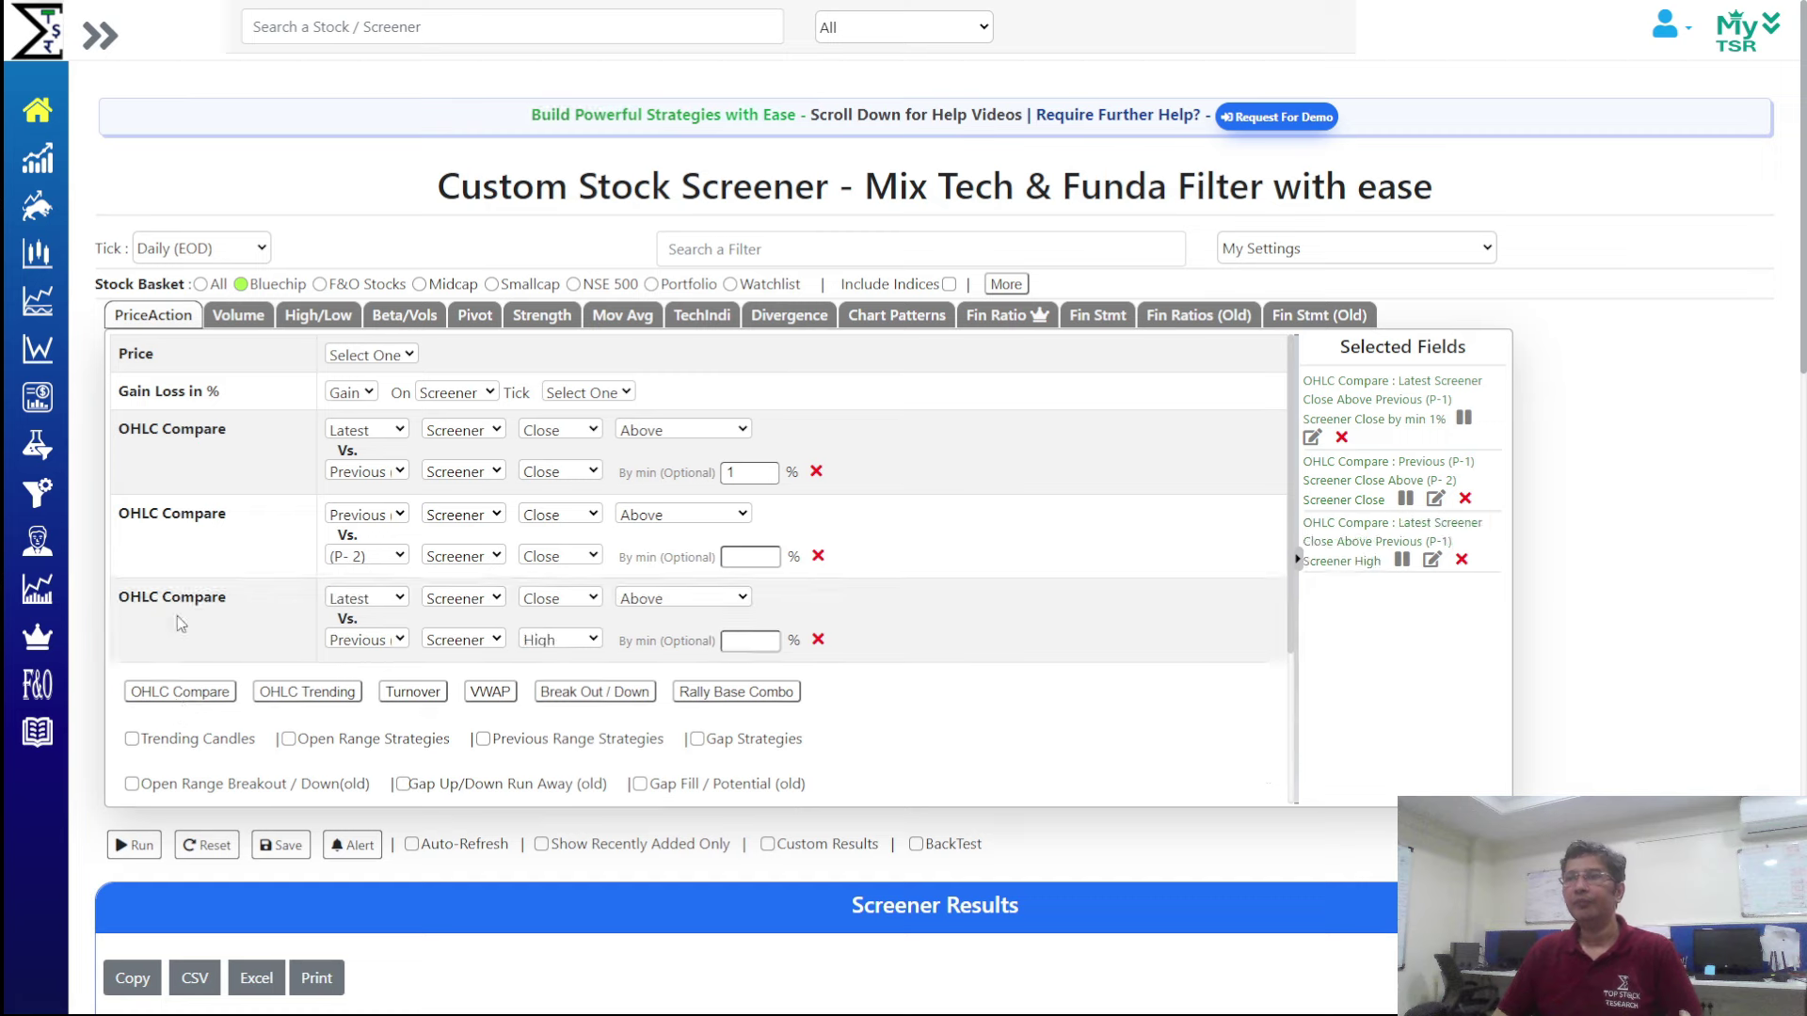
click(382, 599)
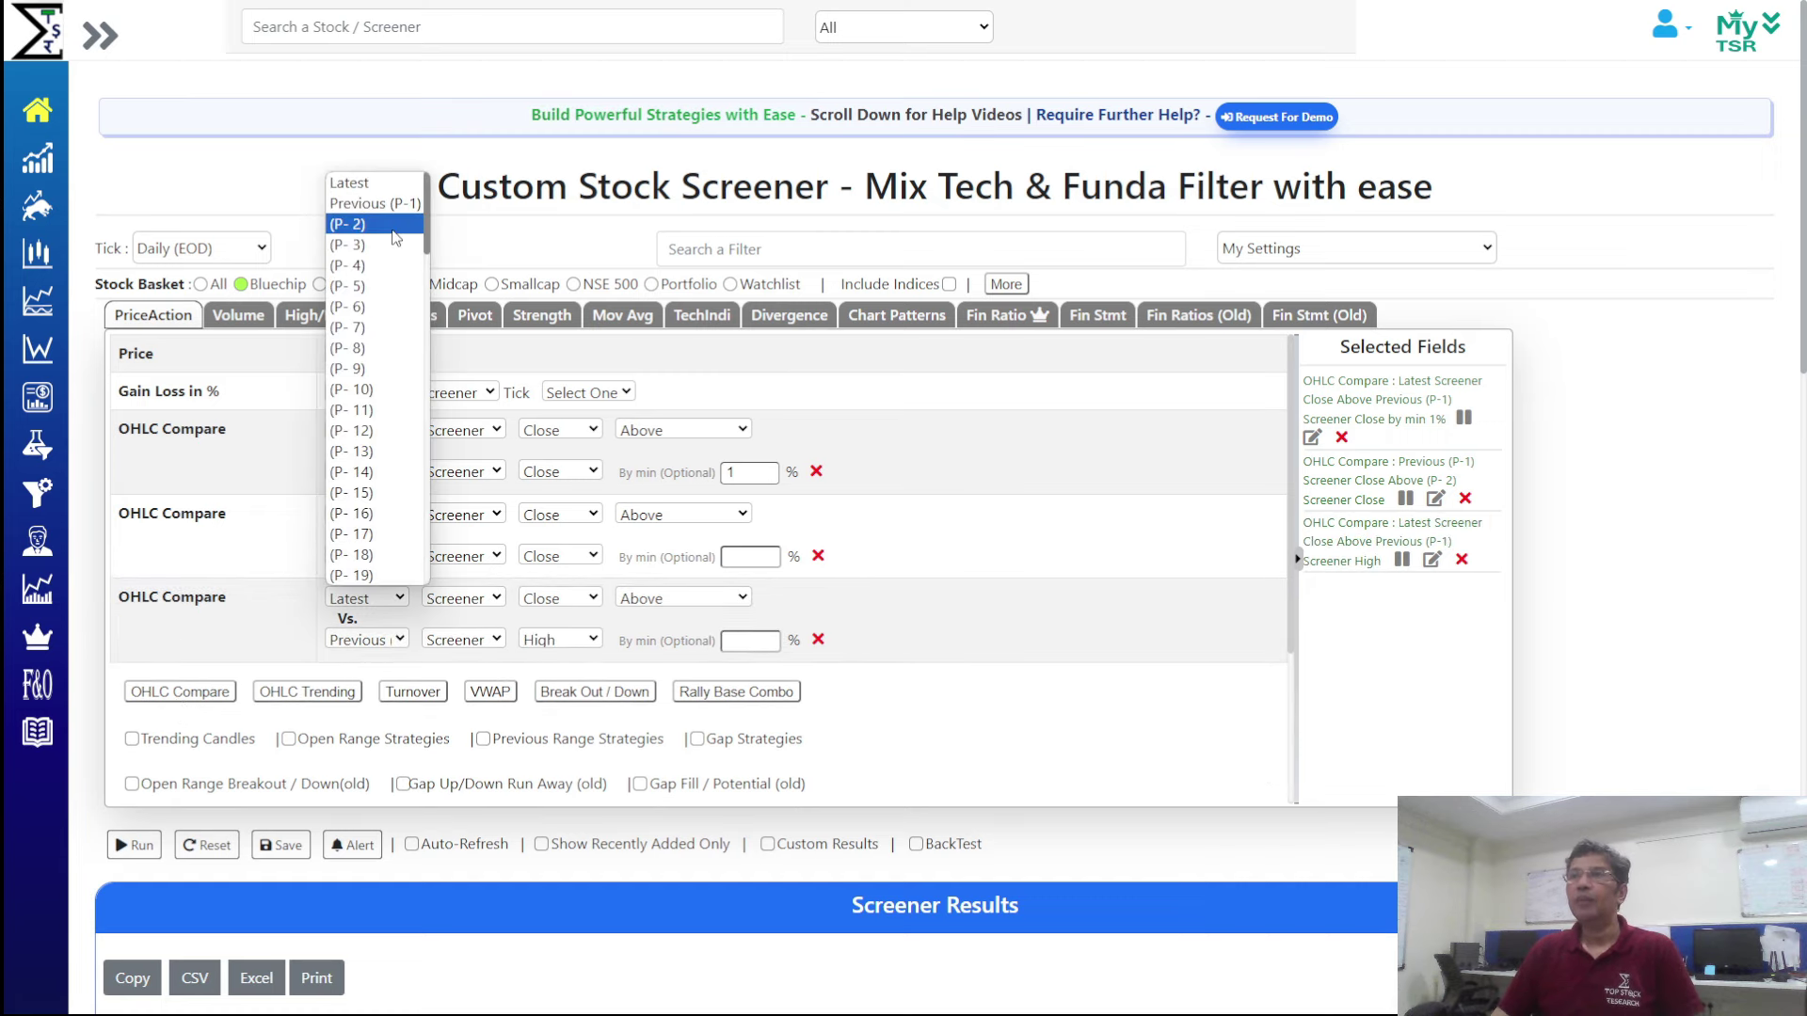
click(376, 219)
click(388, 643)
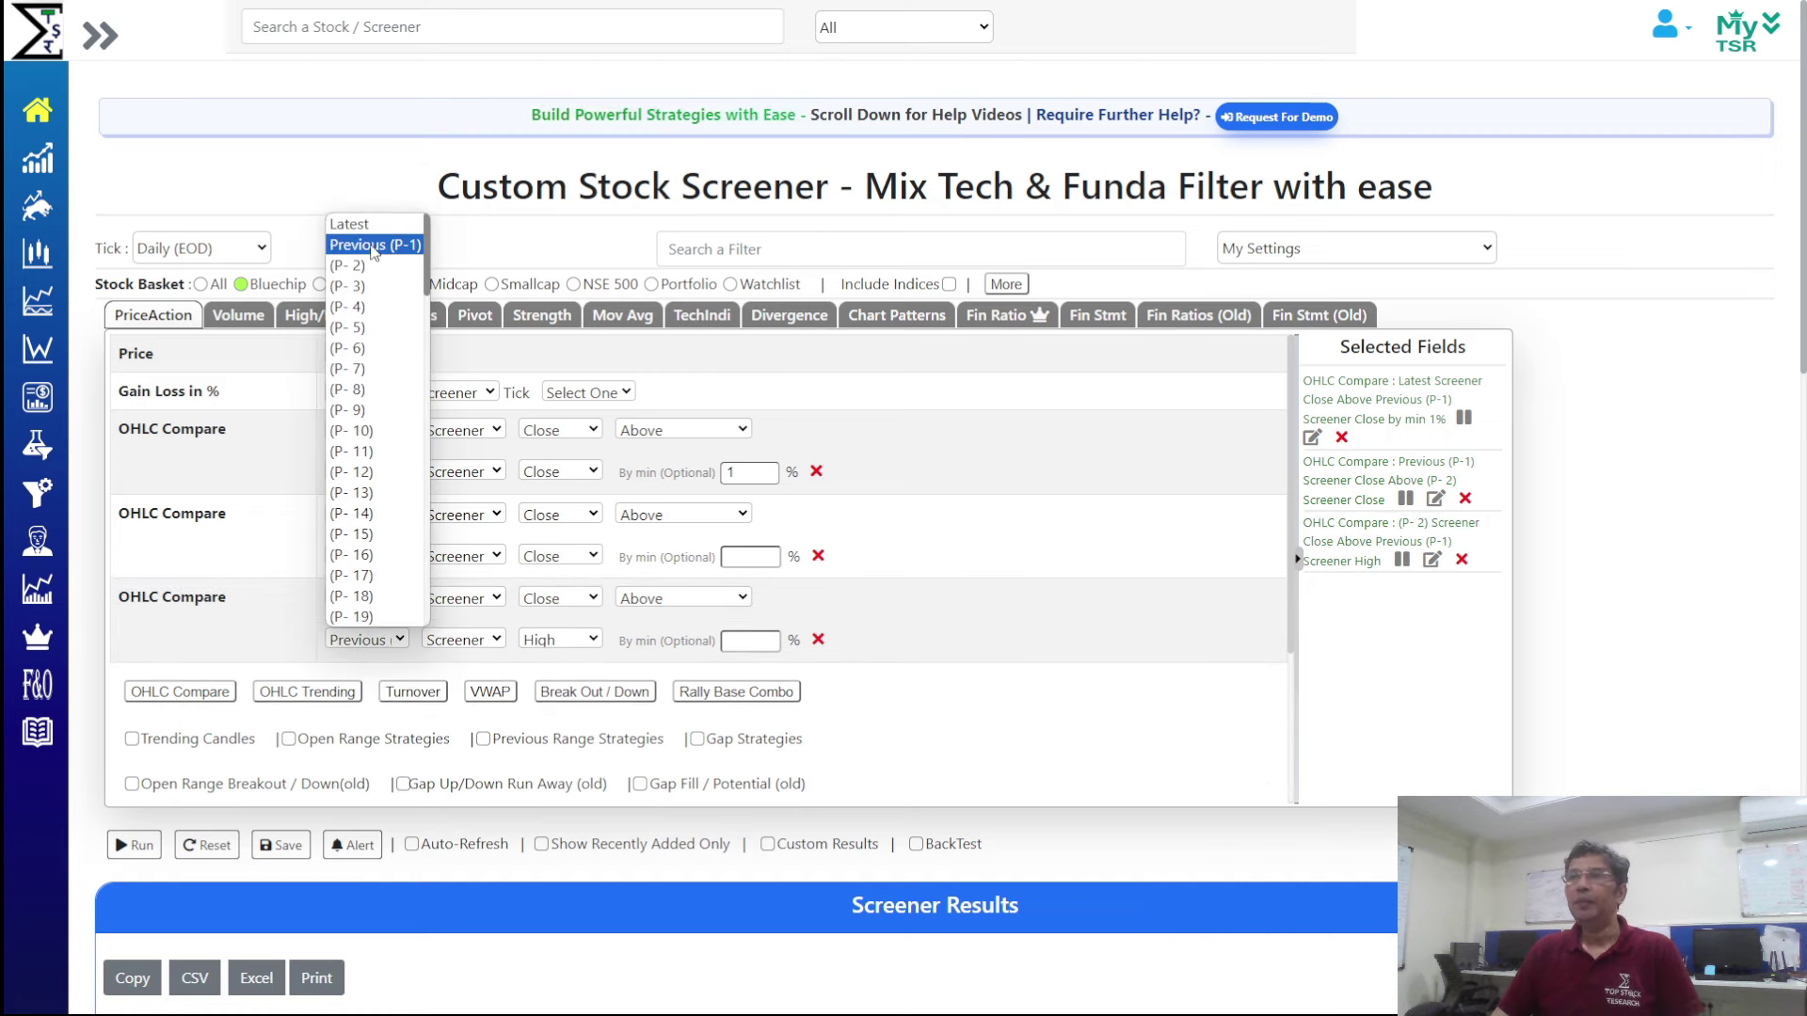
click(371, 285)
click(561, 640)
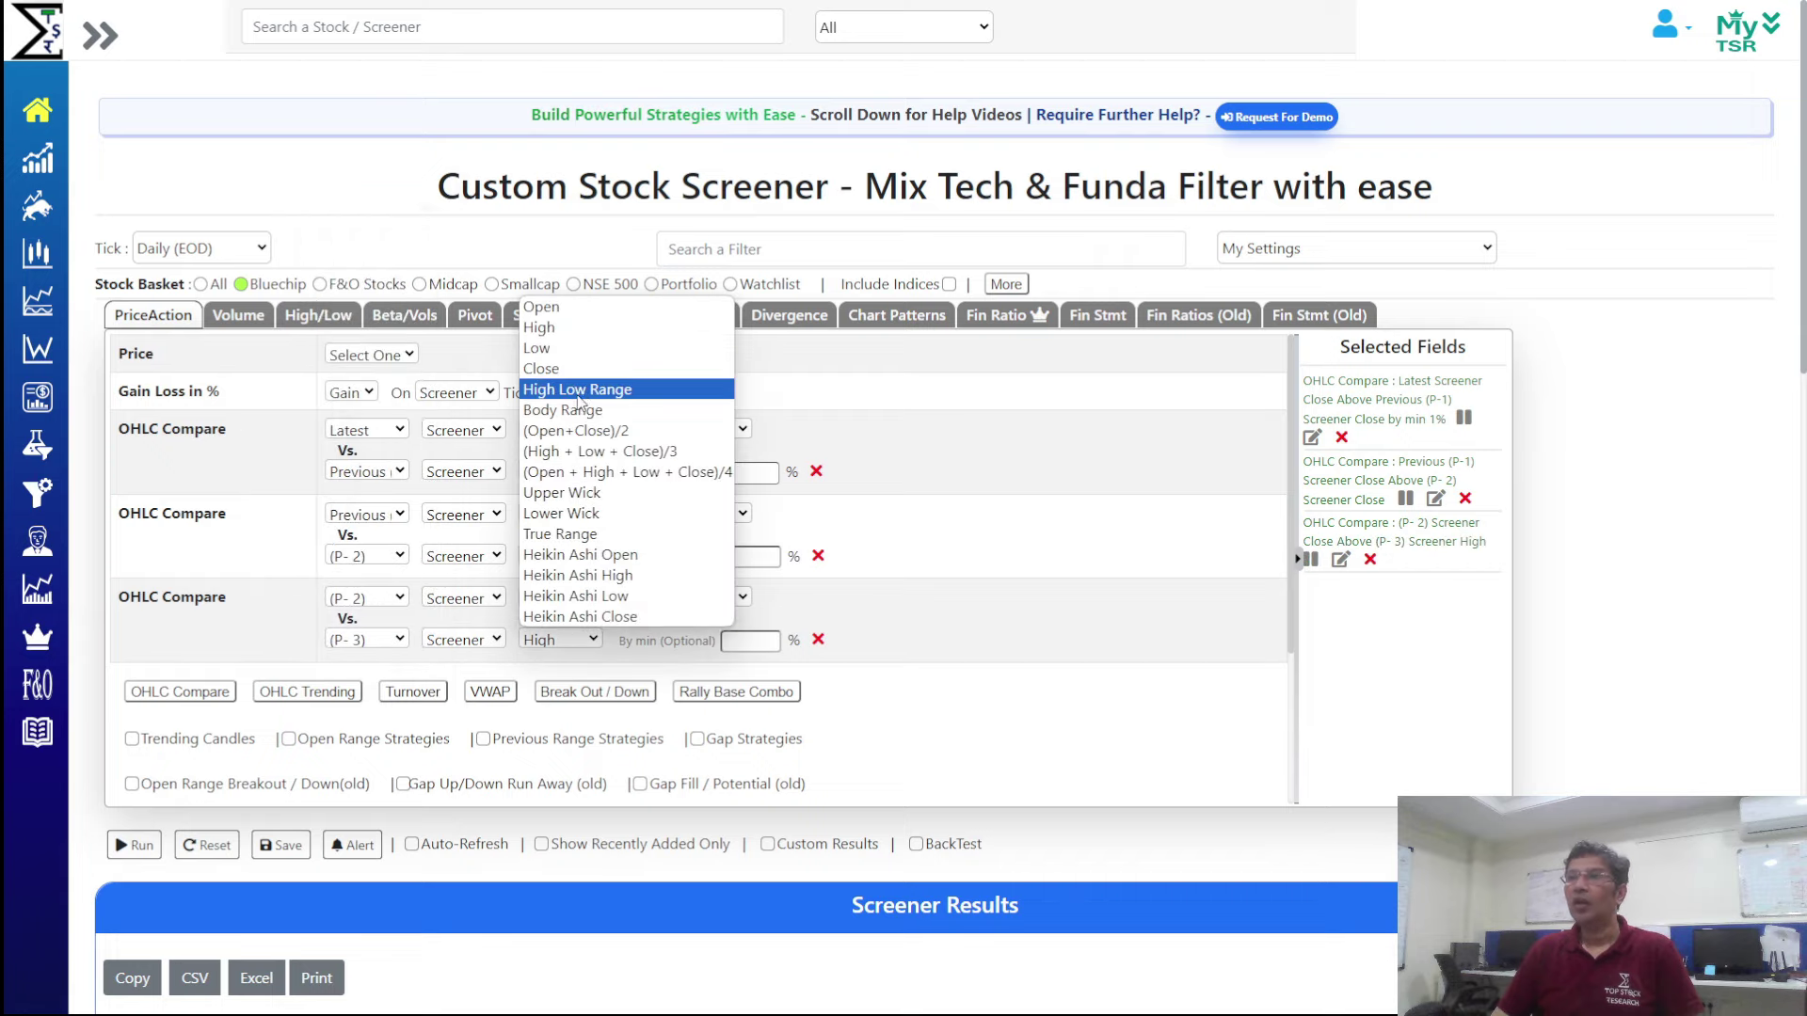
click(565, 365)
click(134, 845)
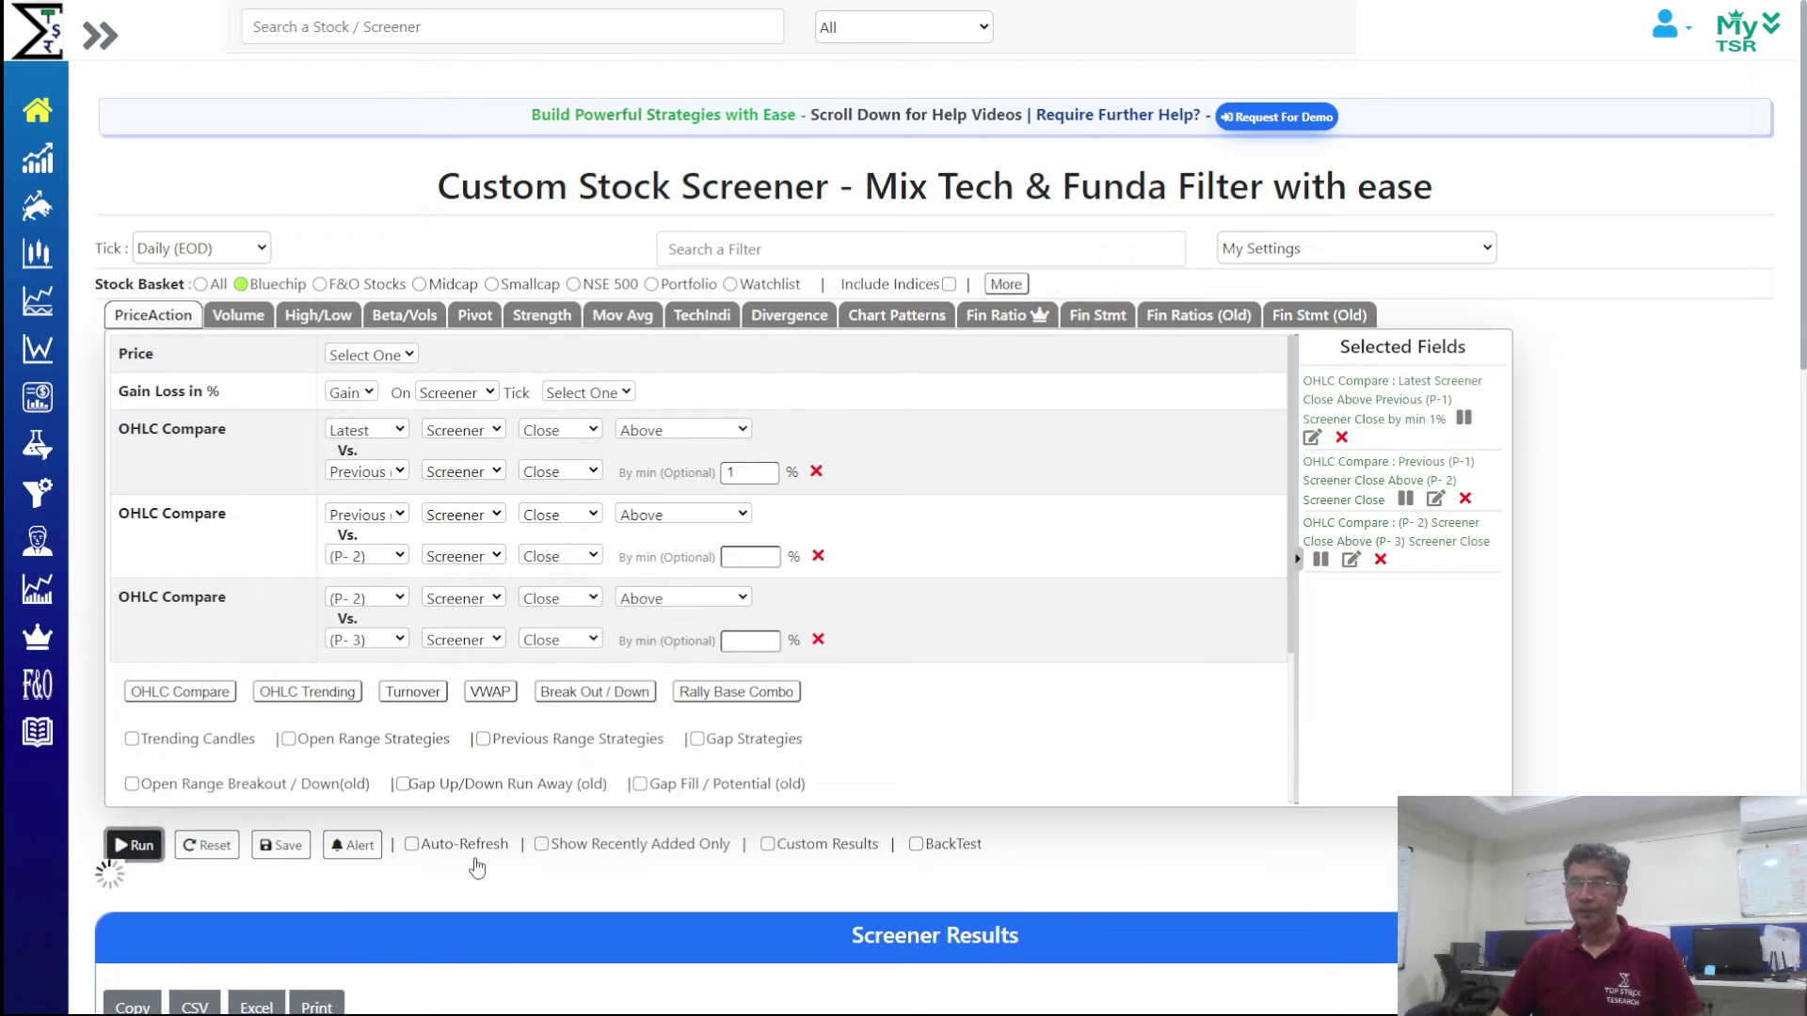
Inspect the latest candles on the Ambuja Cements and Asian Paints charts from the results and close the chart
scroll(1720, 485, down, 10)
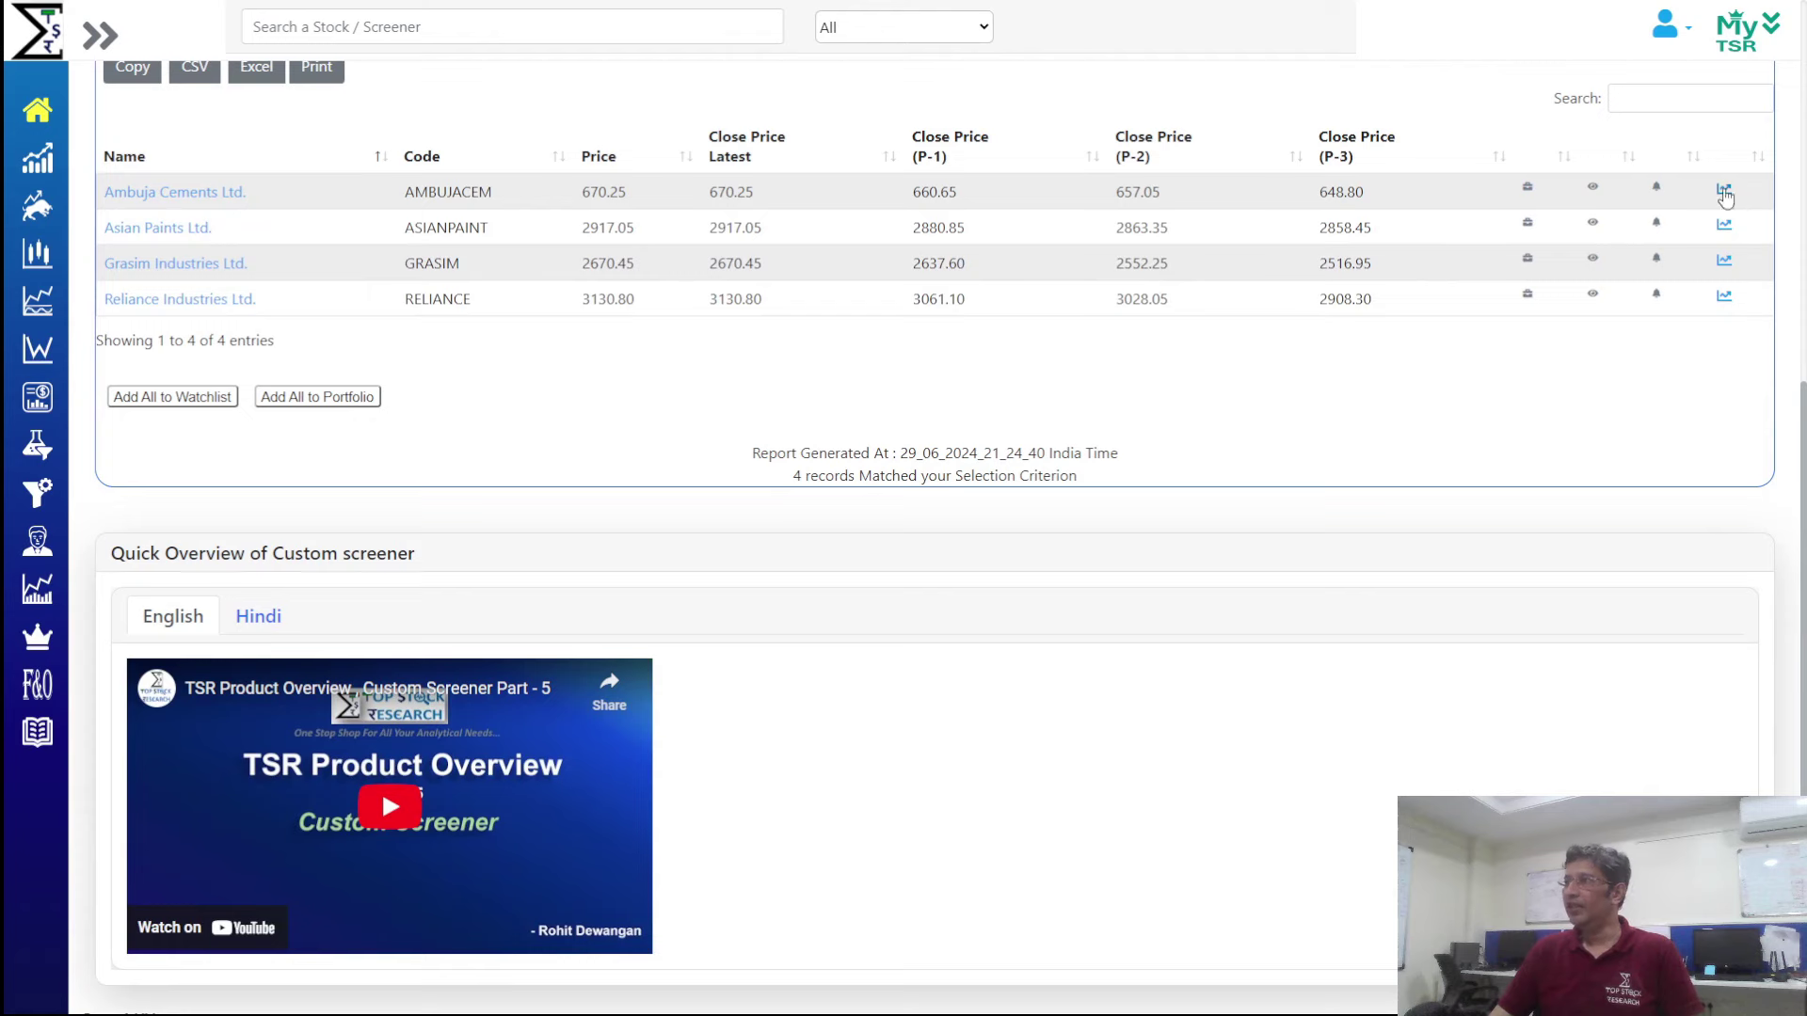
click(1723, 188)
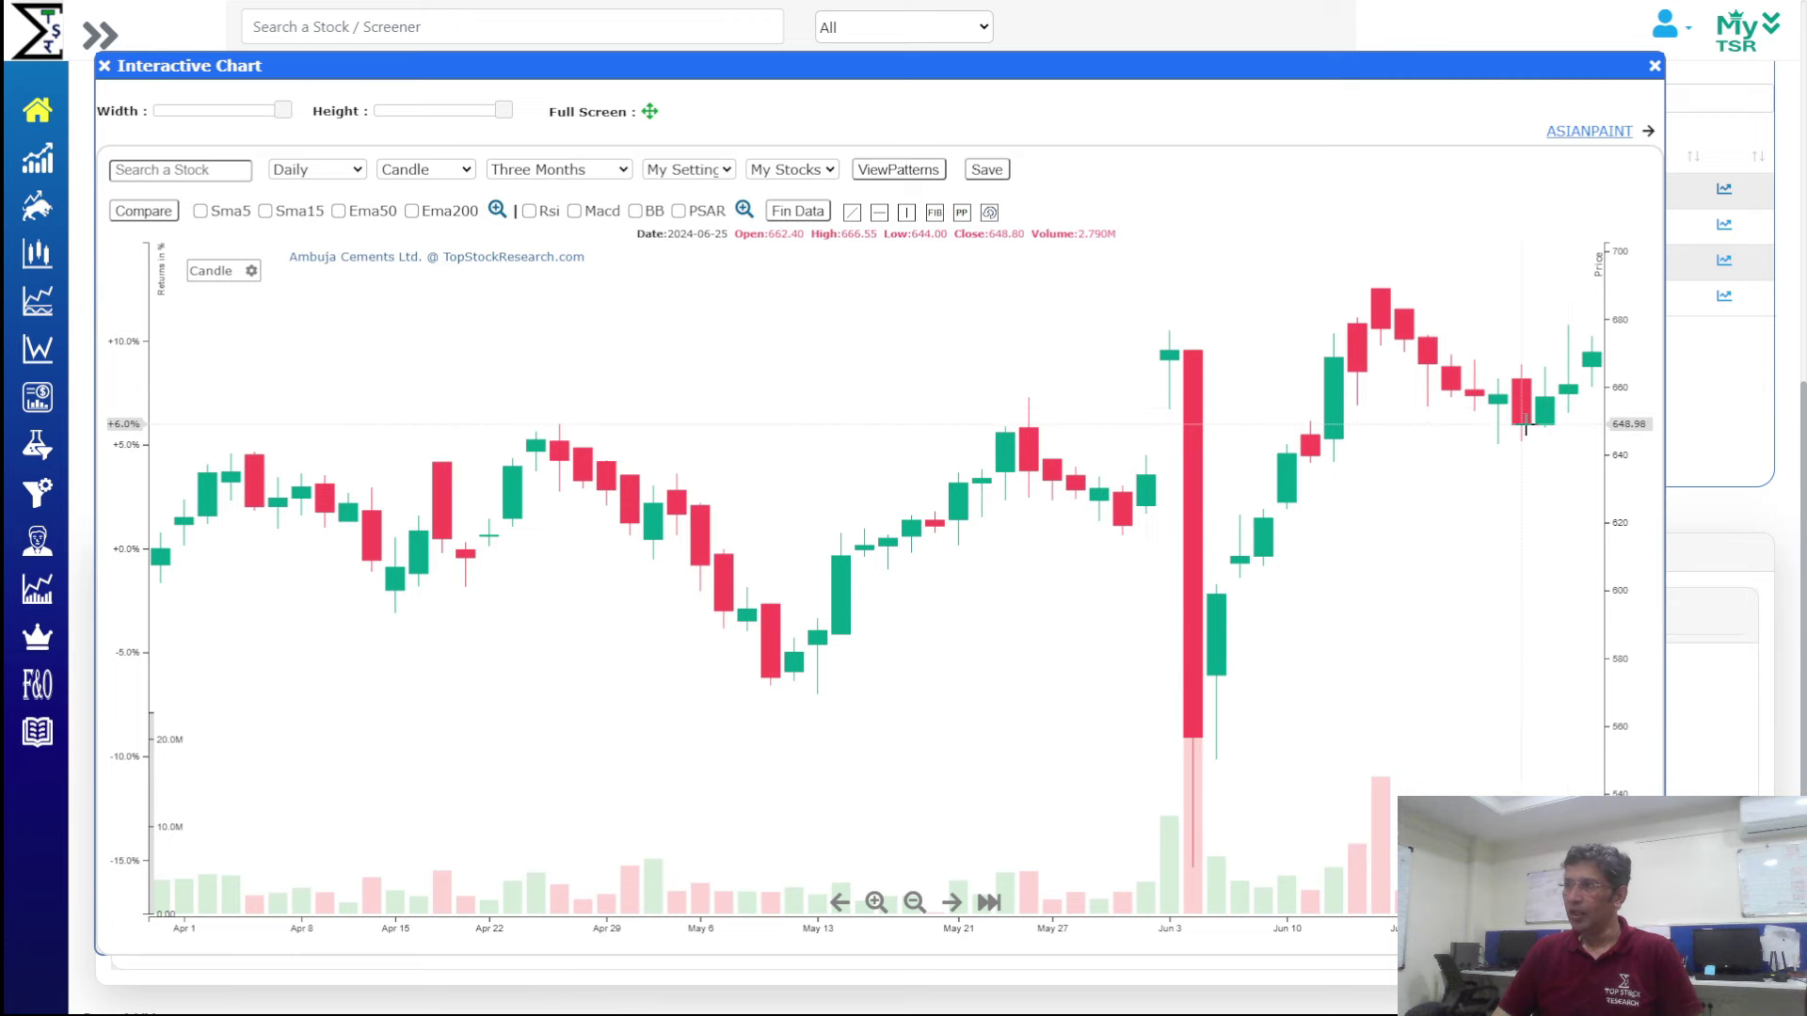
click(1611, 132)
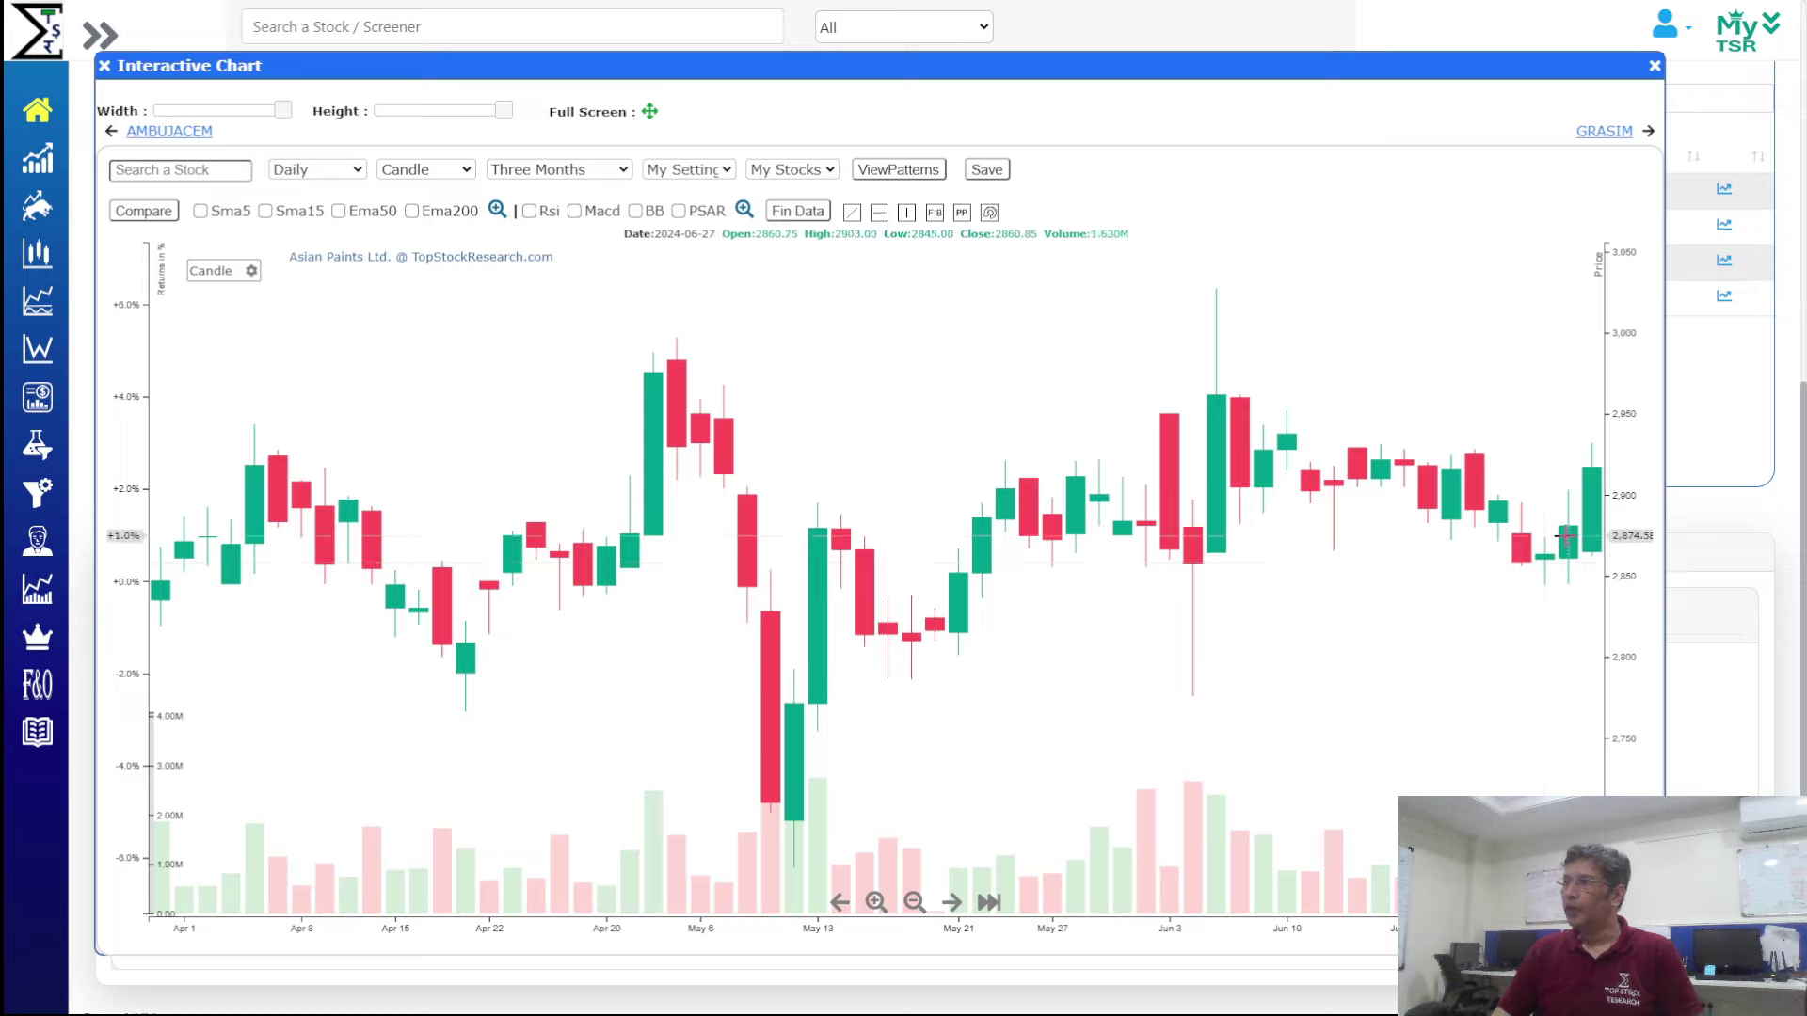
click(1652, 68)
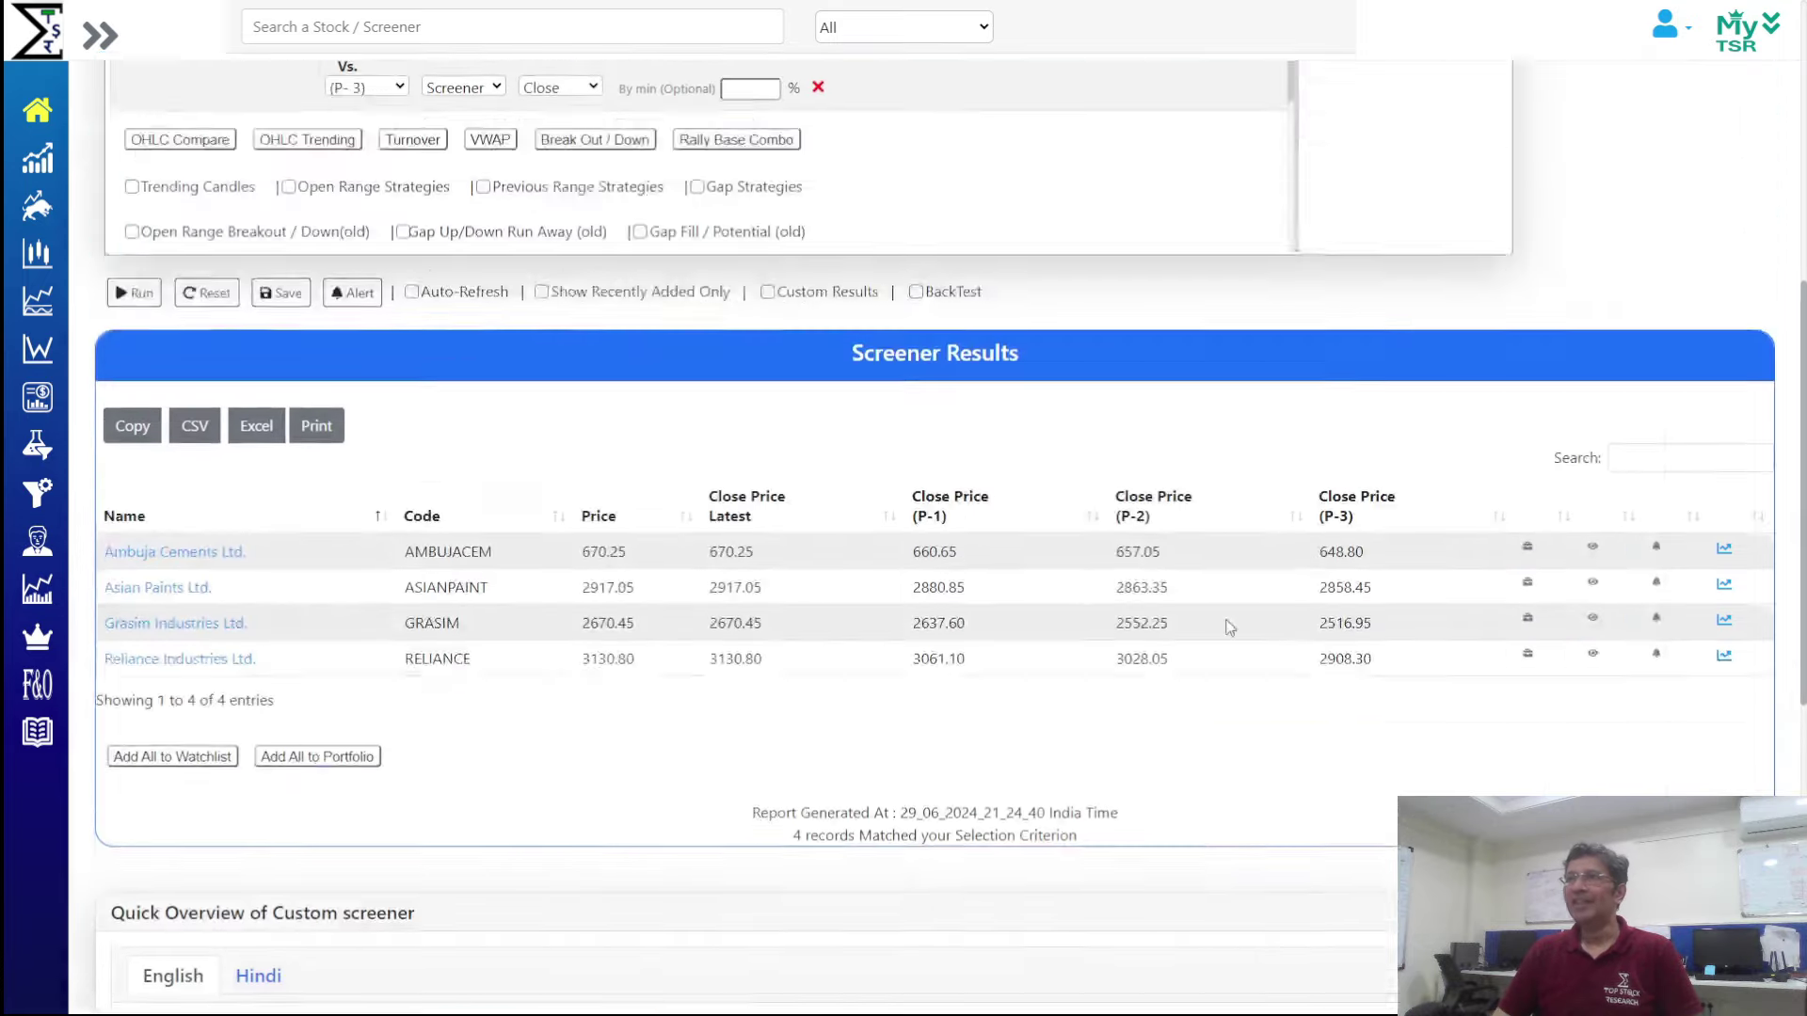
Set the minimum of all three OHLC comparisons to .5% and run the screener
scroll(1031, 624, up, 6)
scroll(1226, 631, down, 10)
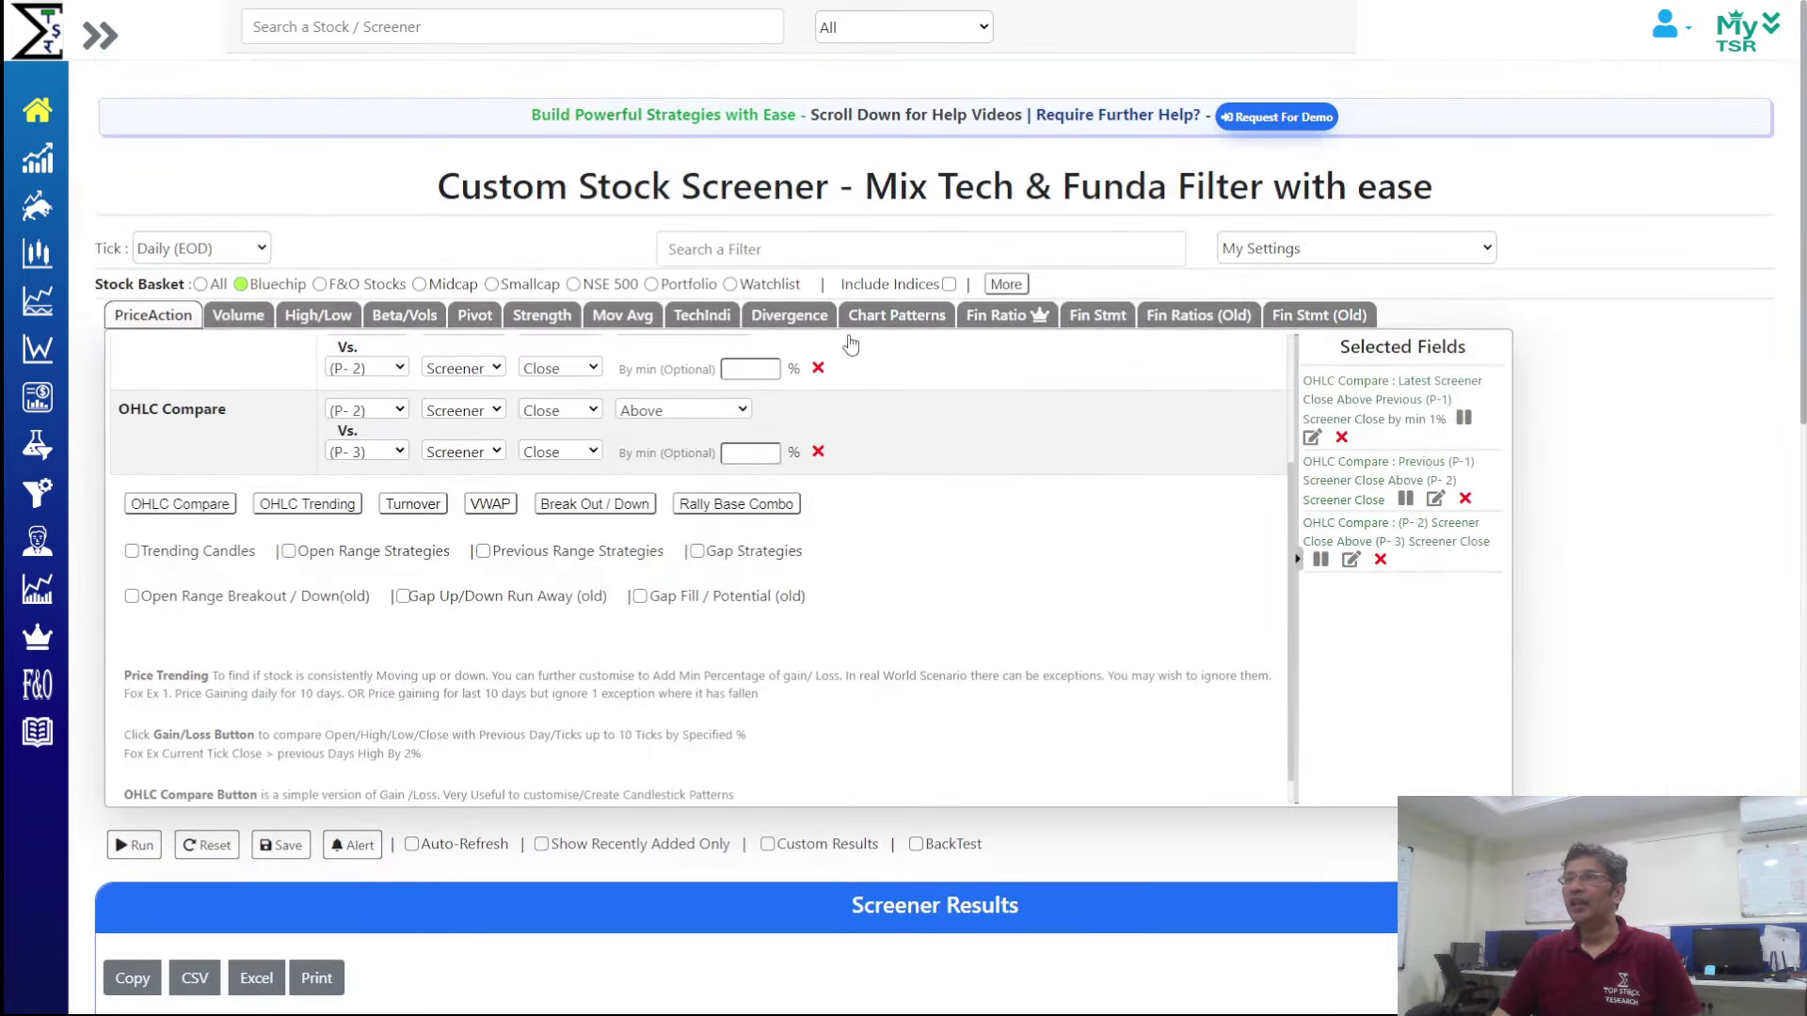
scroll(967, 395, up, 7)
scroll(829, 480, up, 2)
double_click(751, 476)
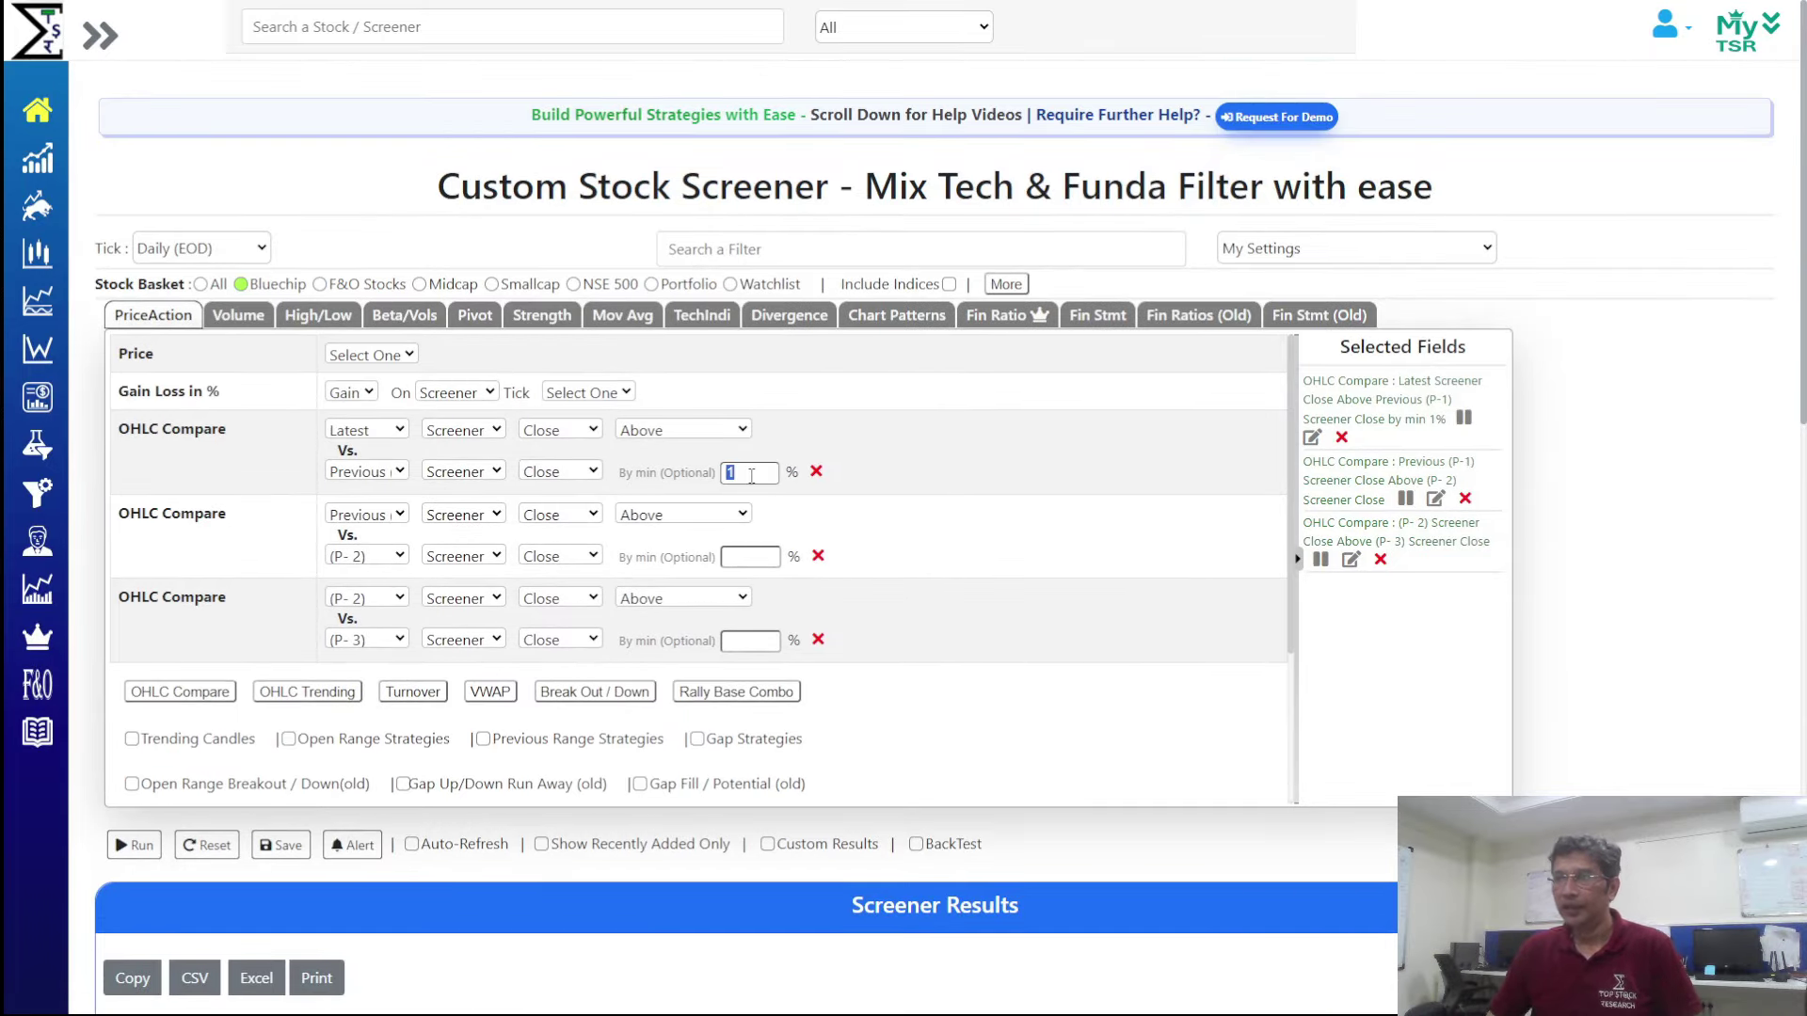
text(.5)
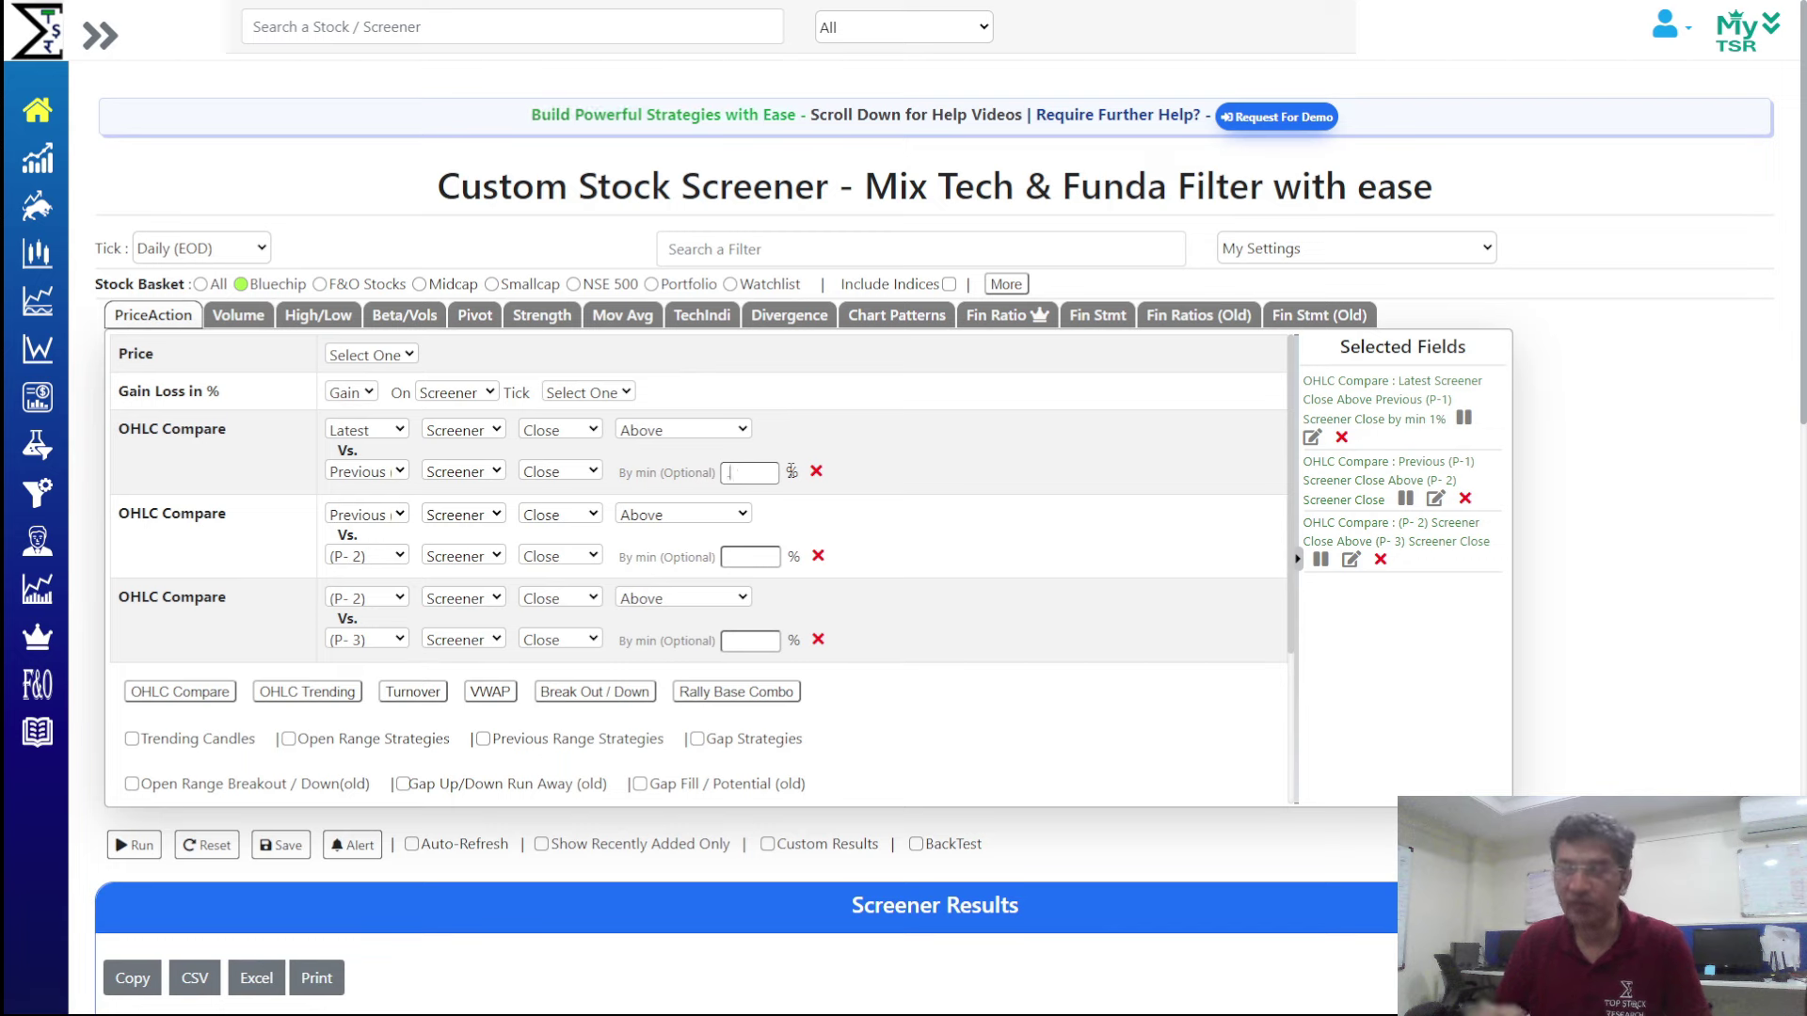
click(745, 554)
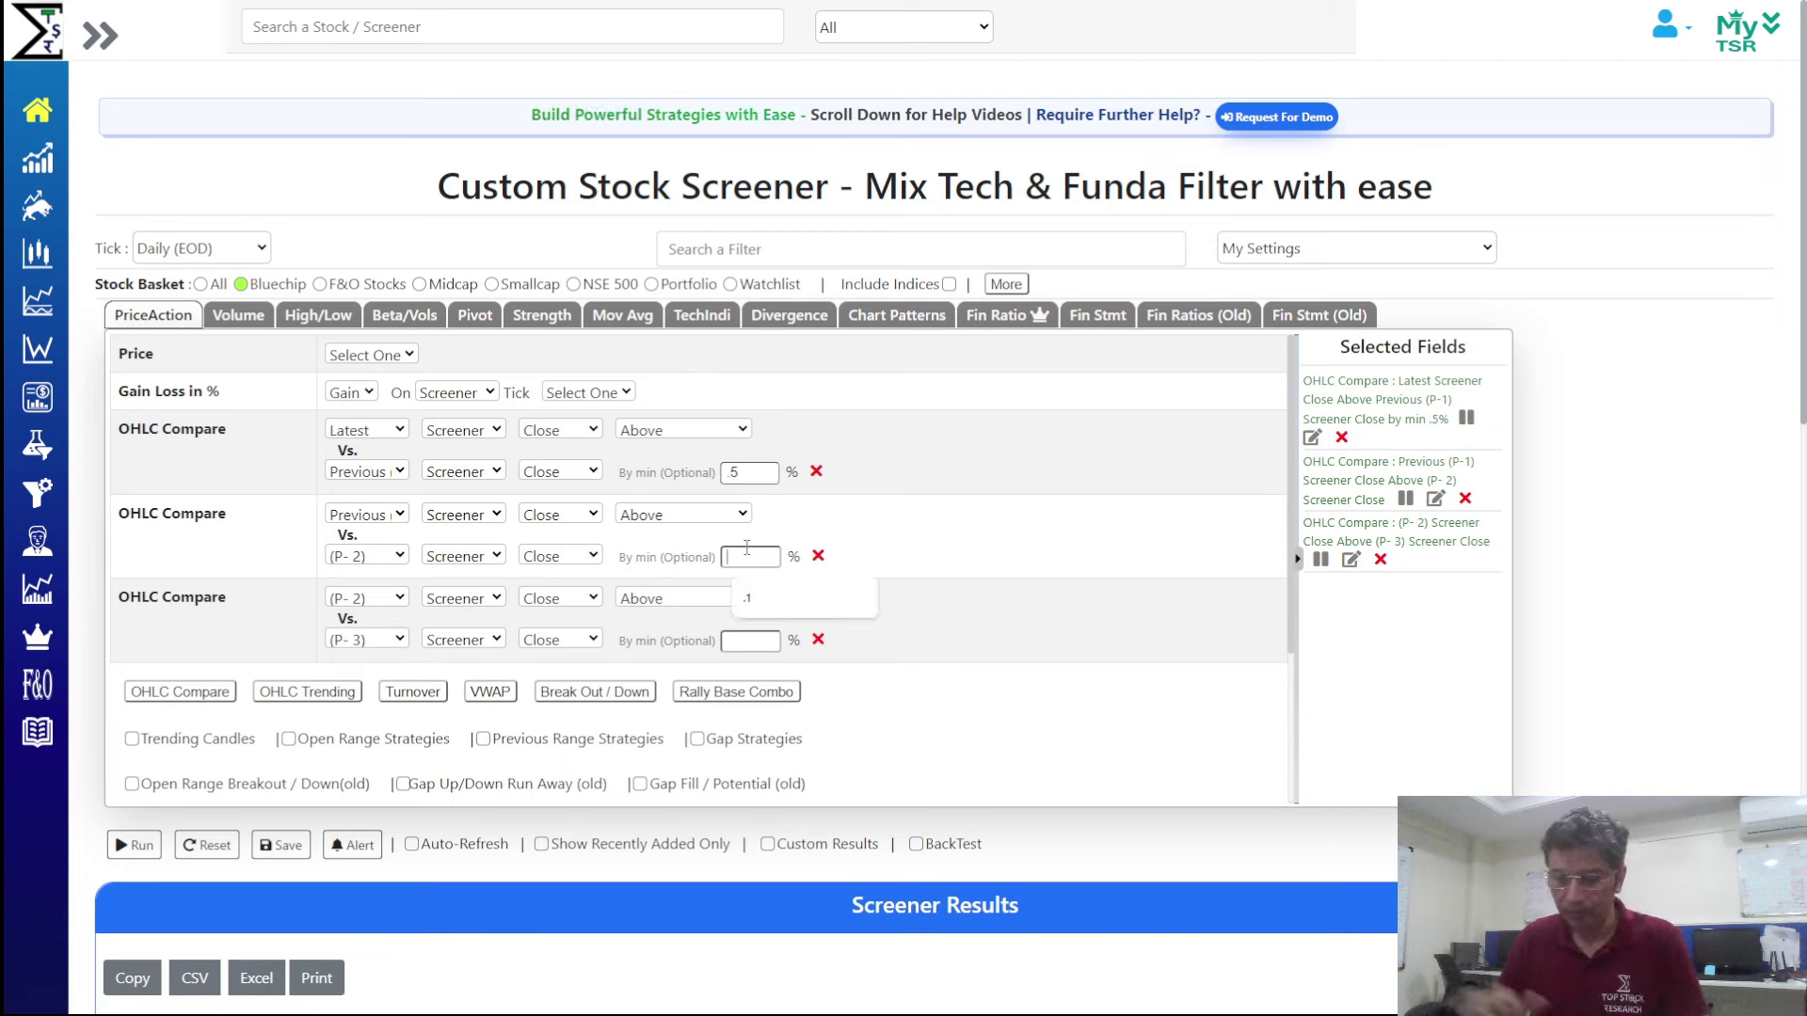
text(.5)
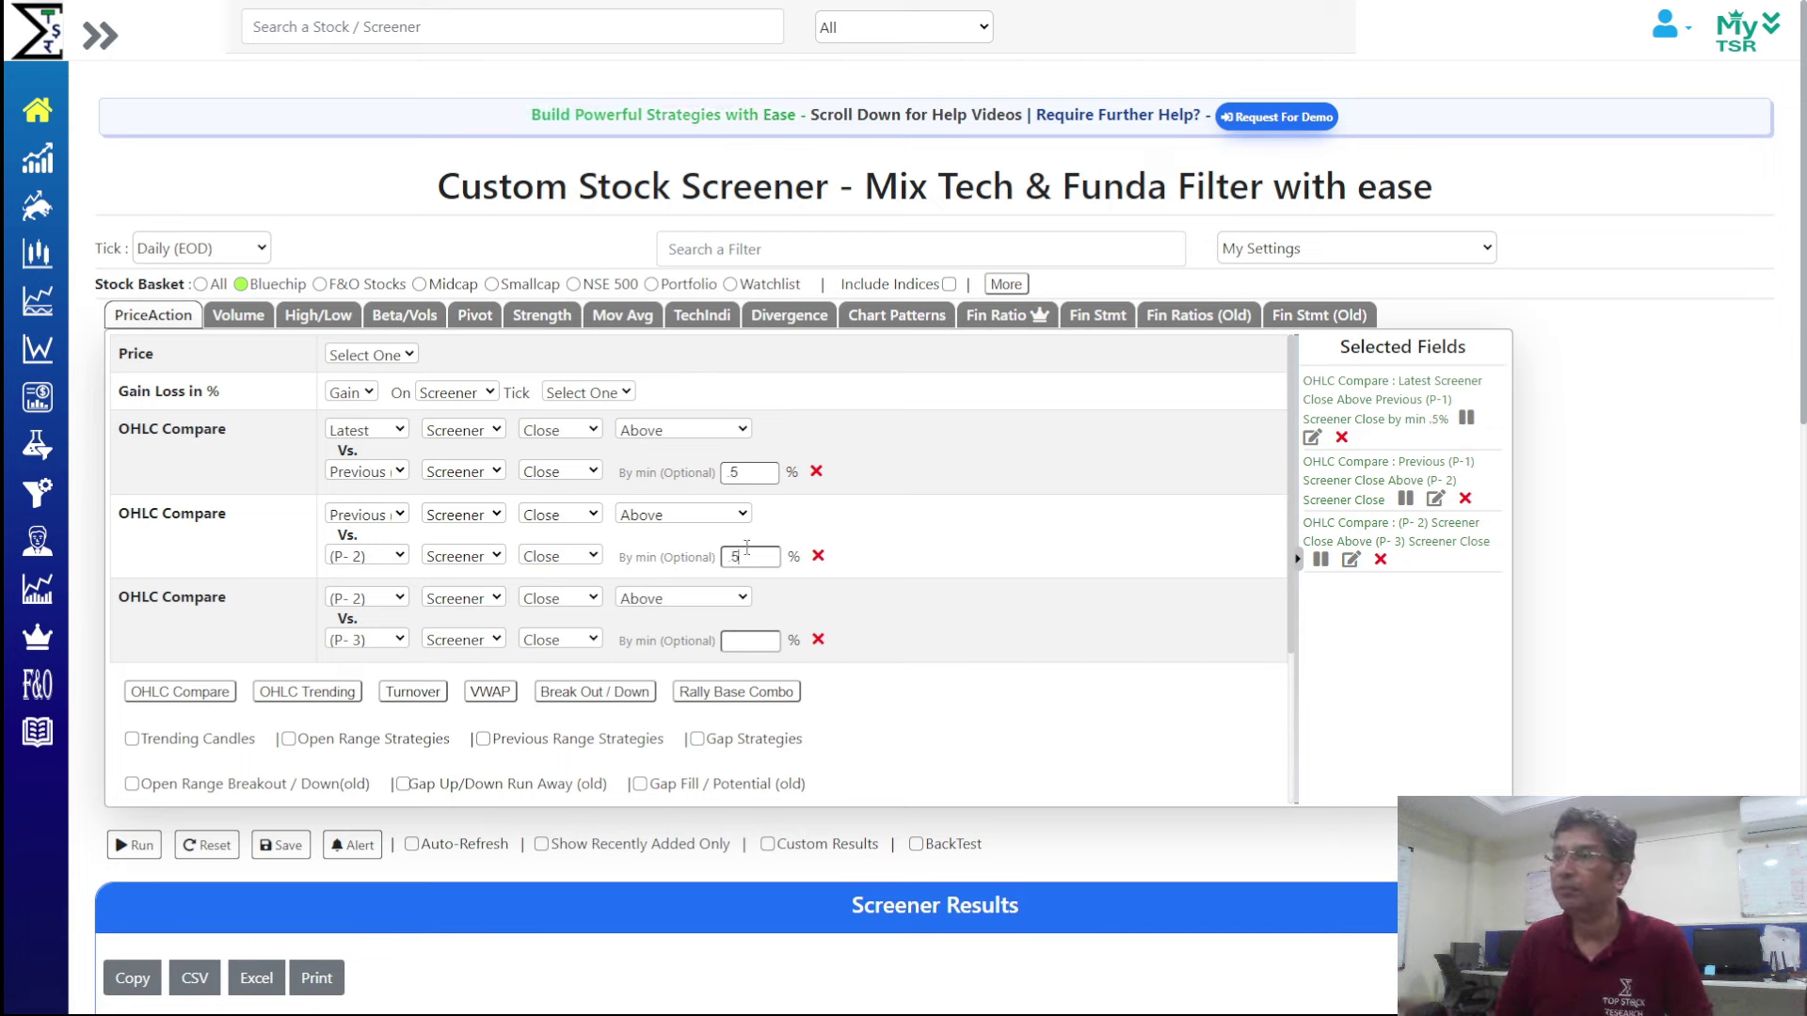
click(743, 642)
text(.5)
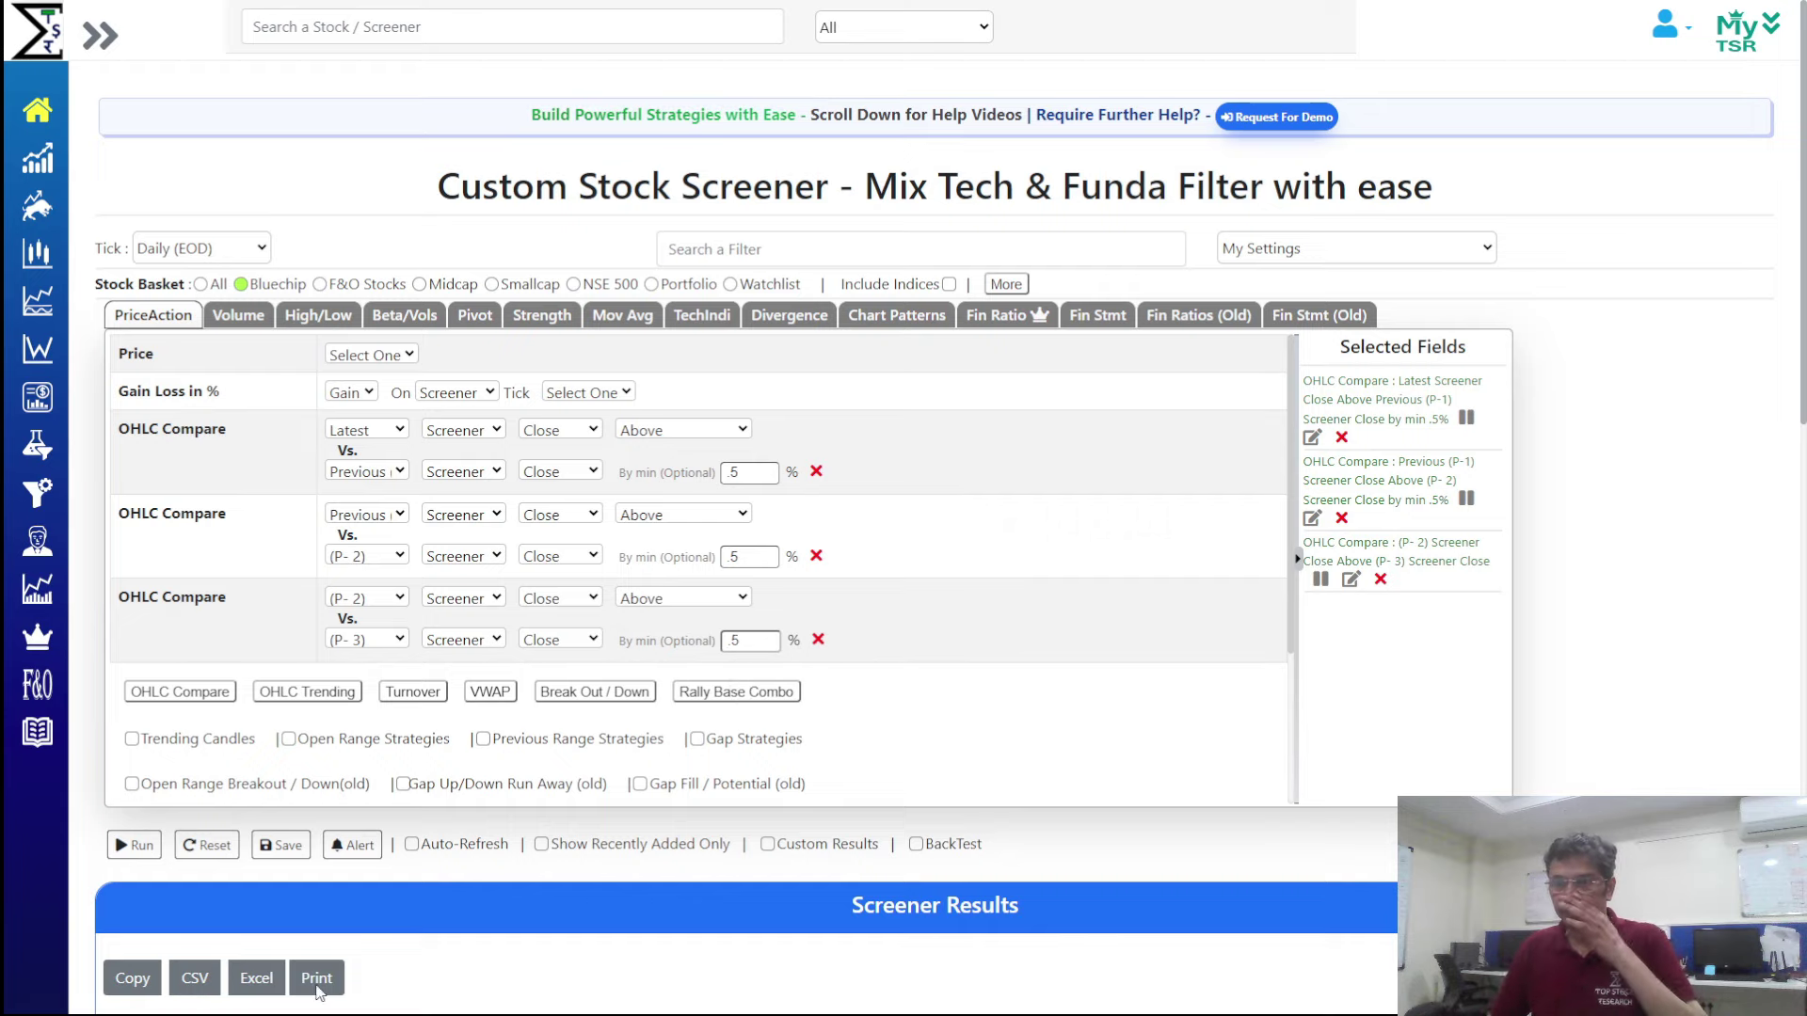
click(136, 849)
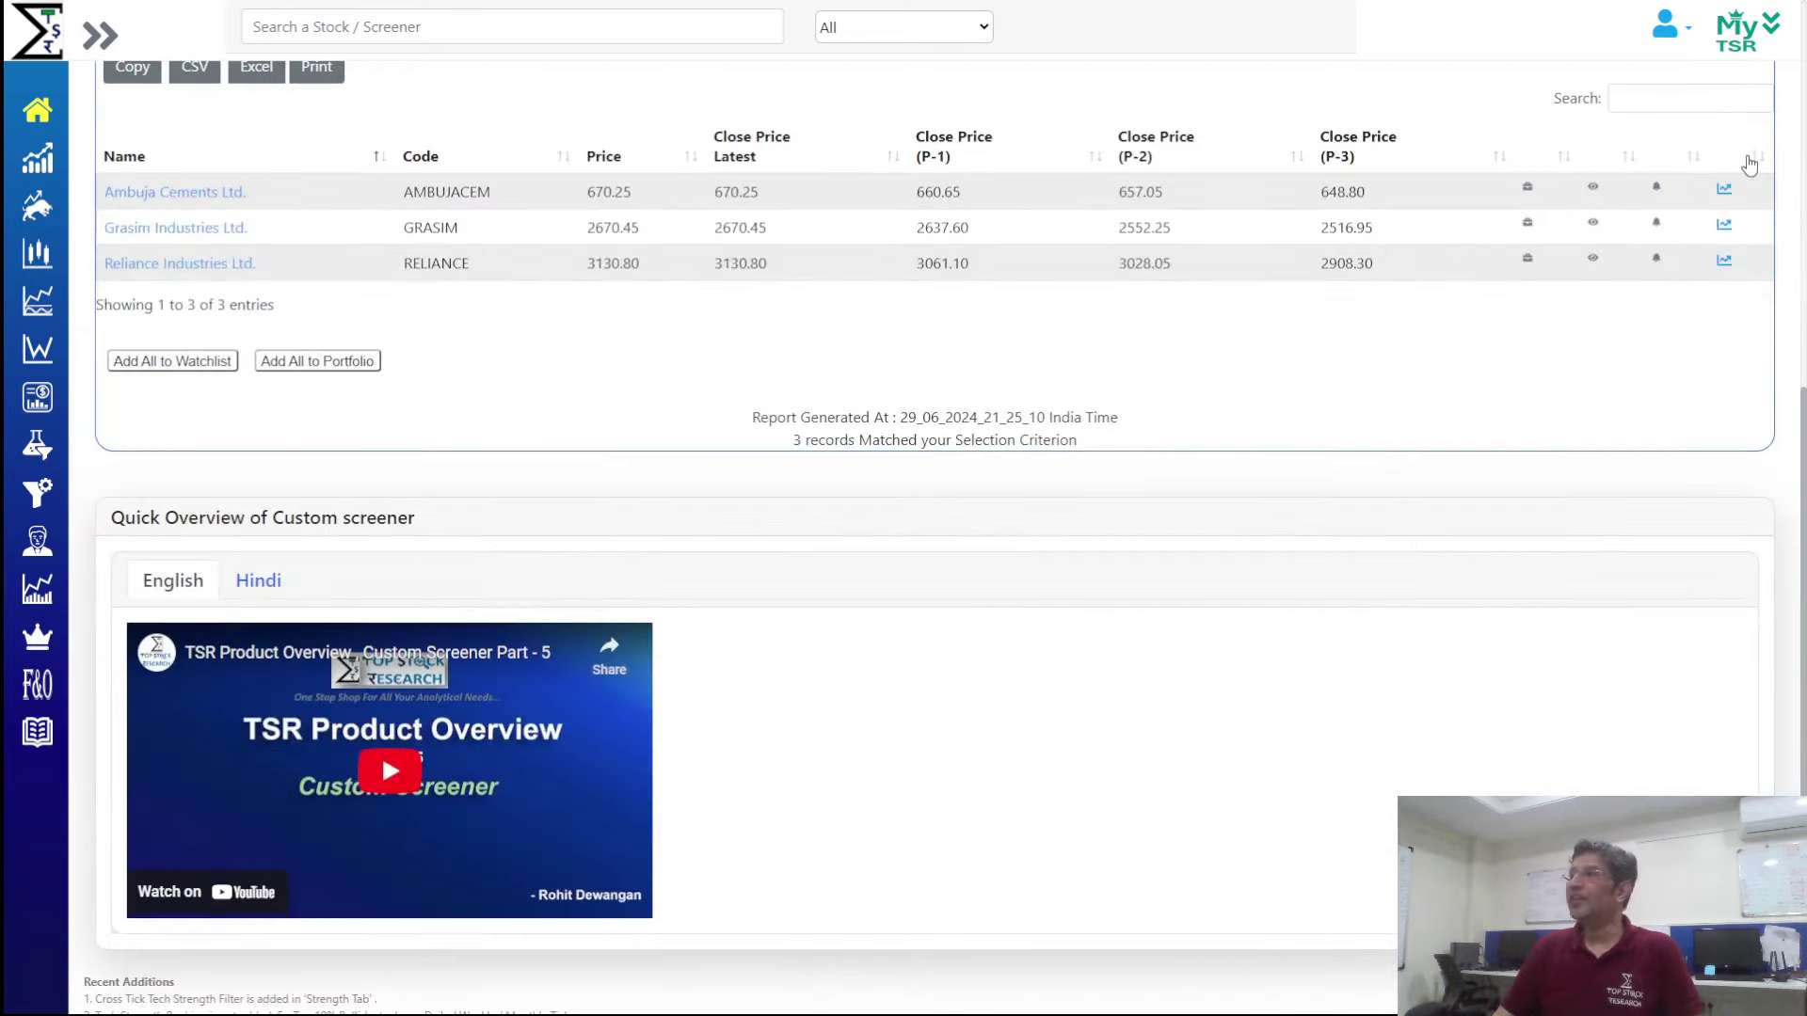
Browse the candle charts of Ambuja Cements, Grasim Industries and Reliance Industries for consecutive rising closes and close the chart
click(1724, 188)
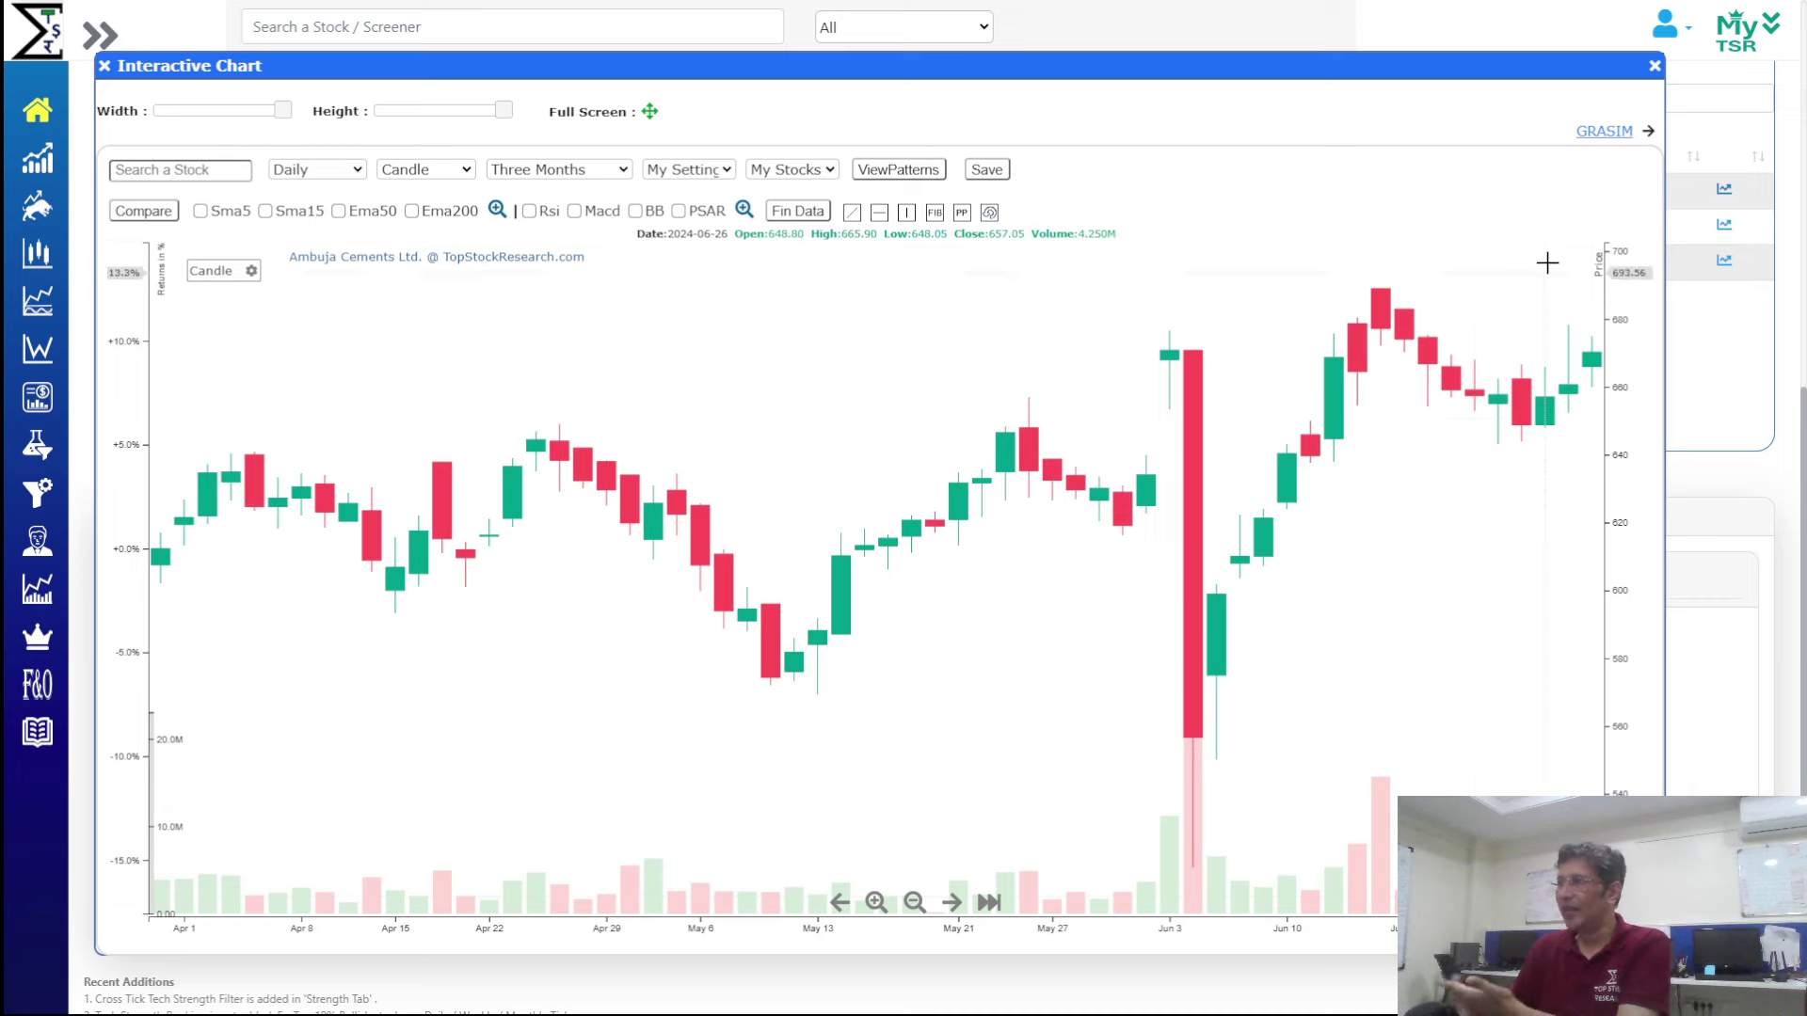
click(1595, 133)
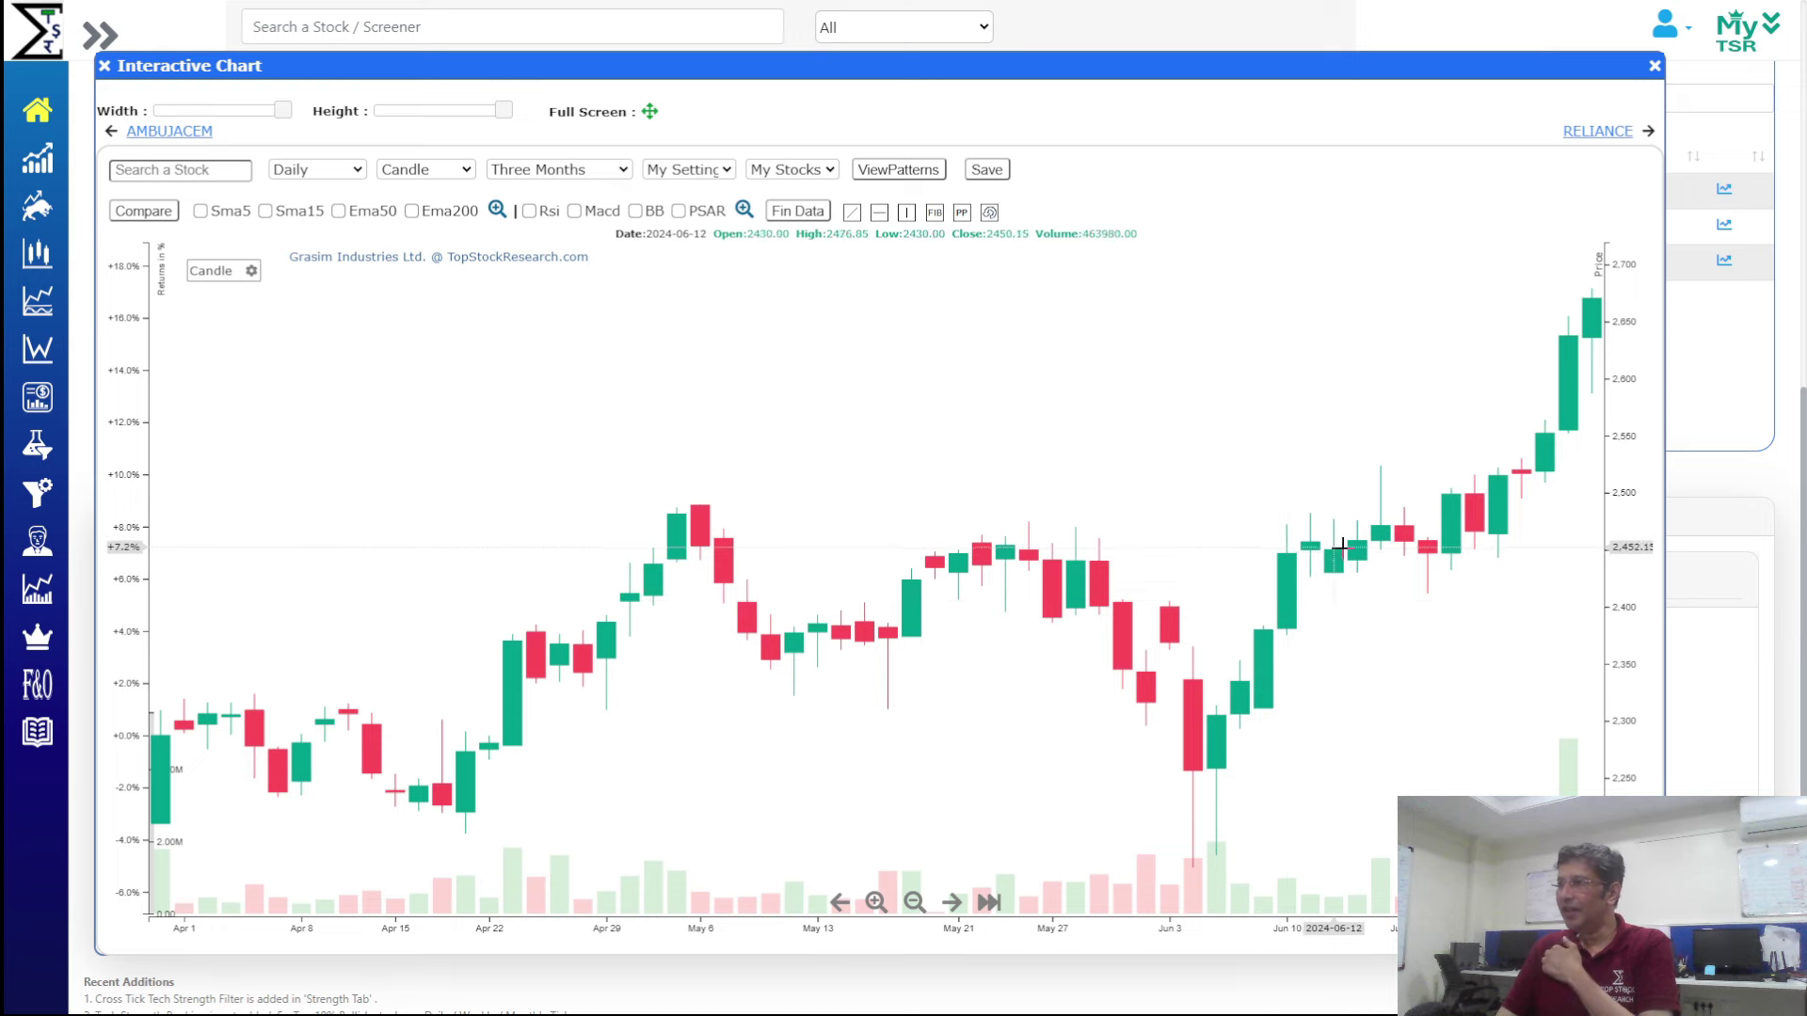
click(1597, 131)
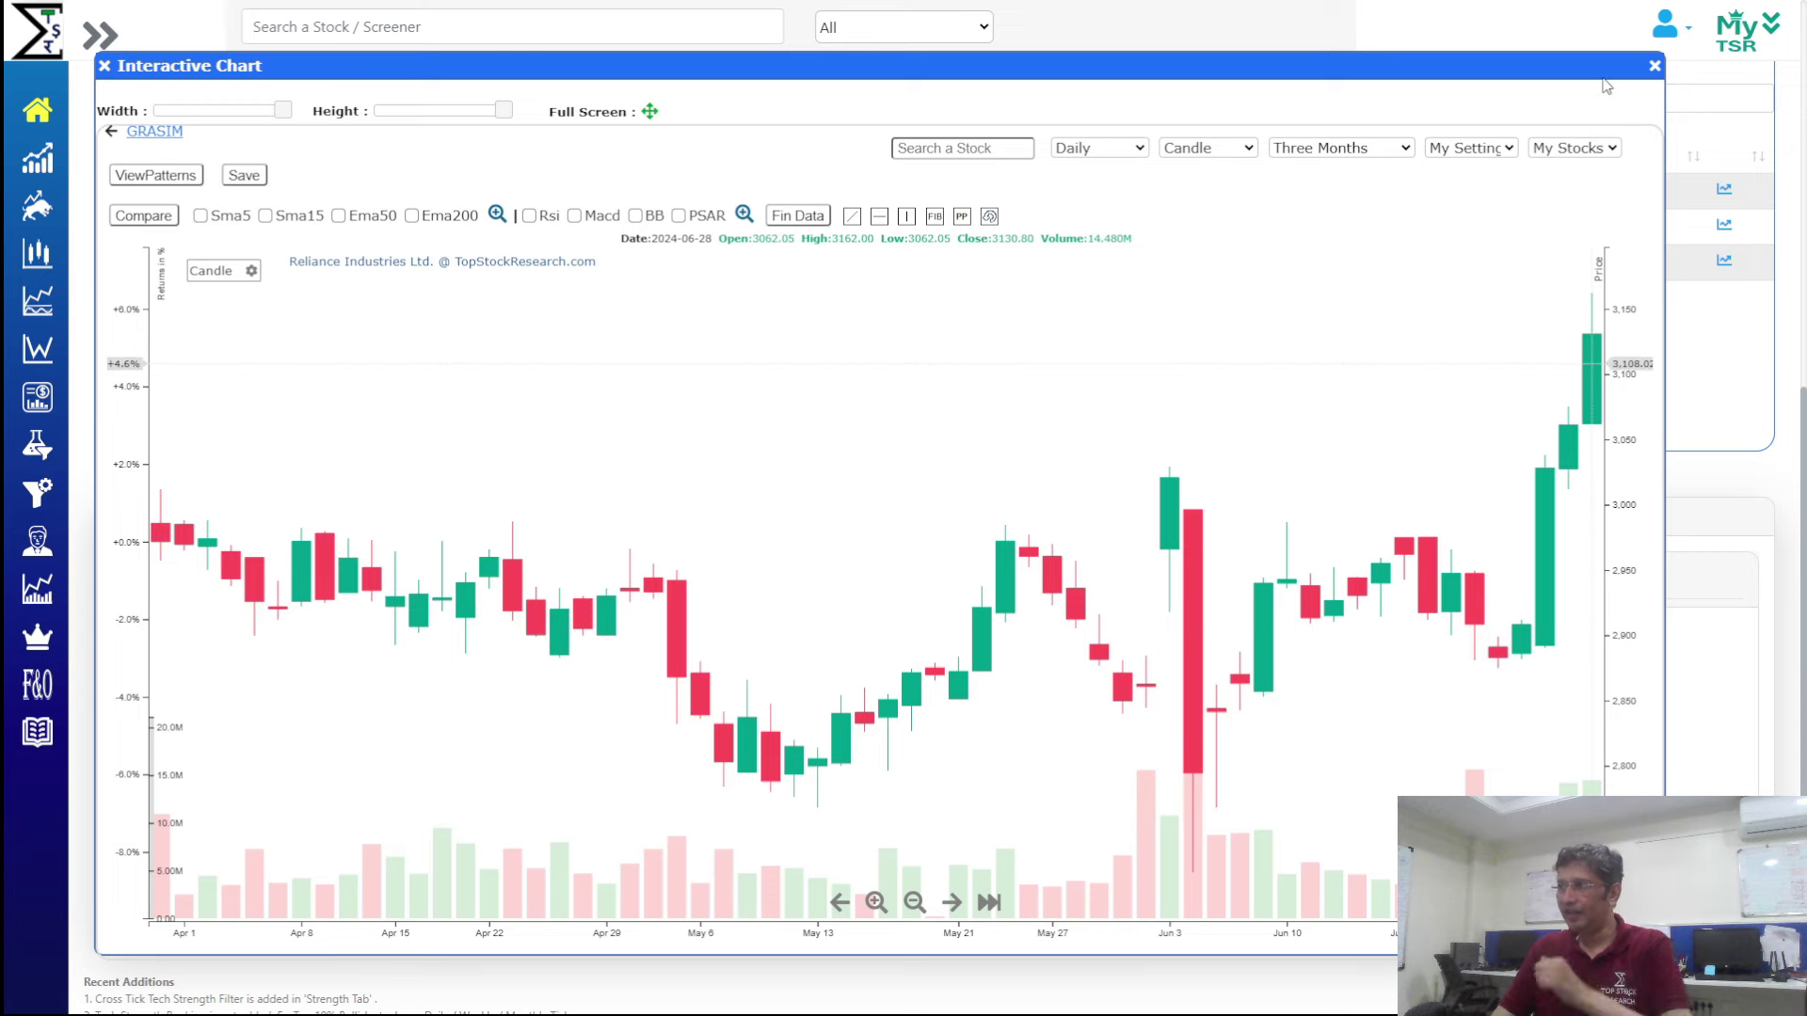
click(1656, 66)
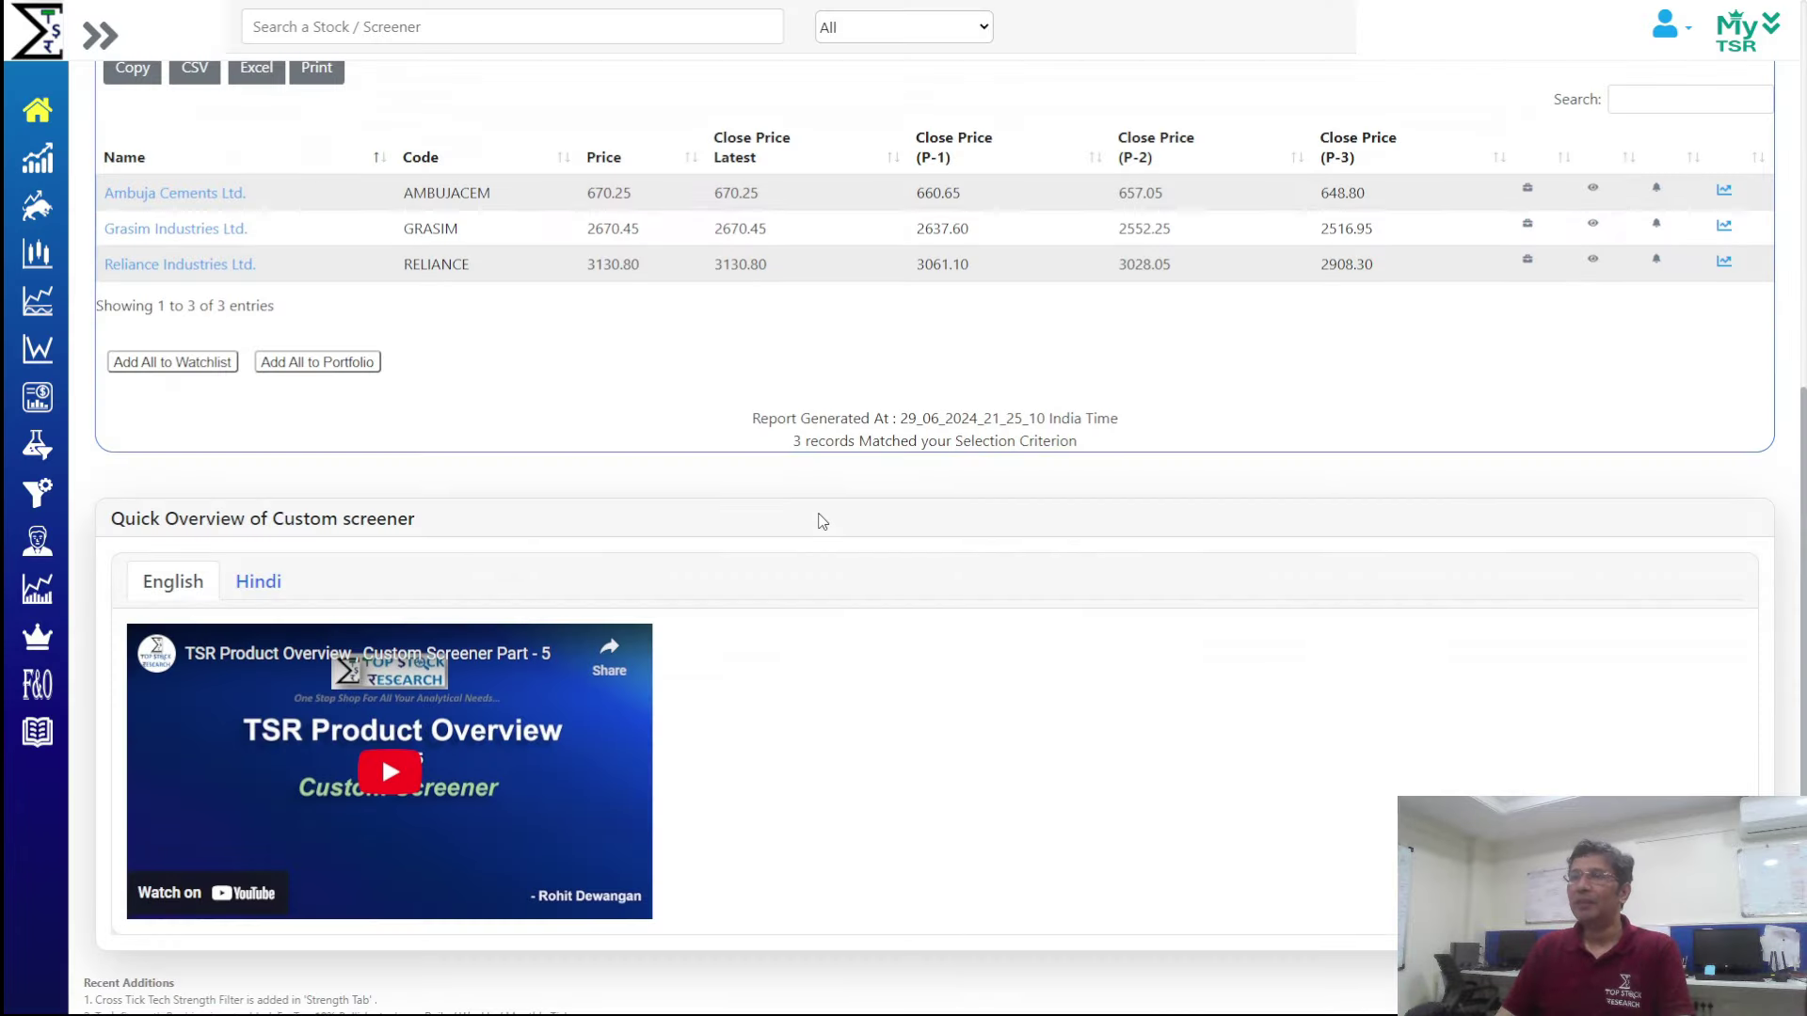
Replace all filters with one OHLC Compare of Latest Close above Previous (P-1) High by min 2% and run the screener
scroll(819, 516, up, 10)
click(207, 845)
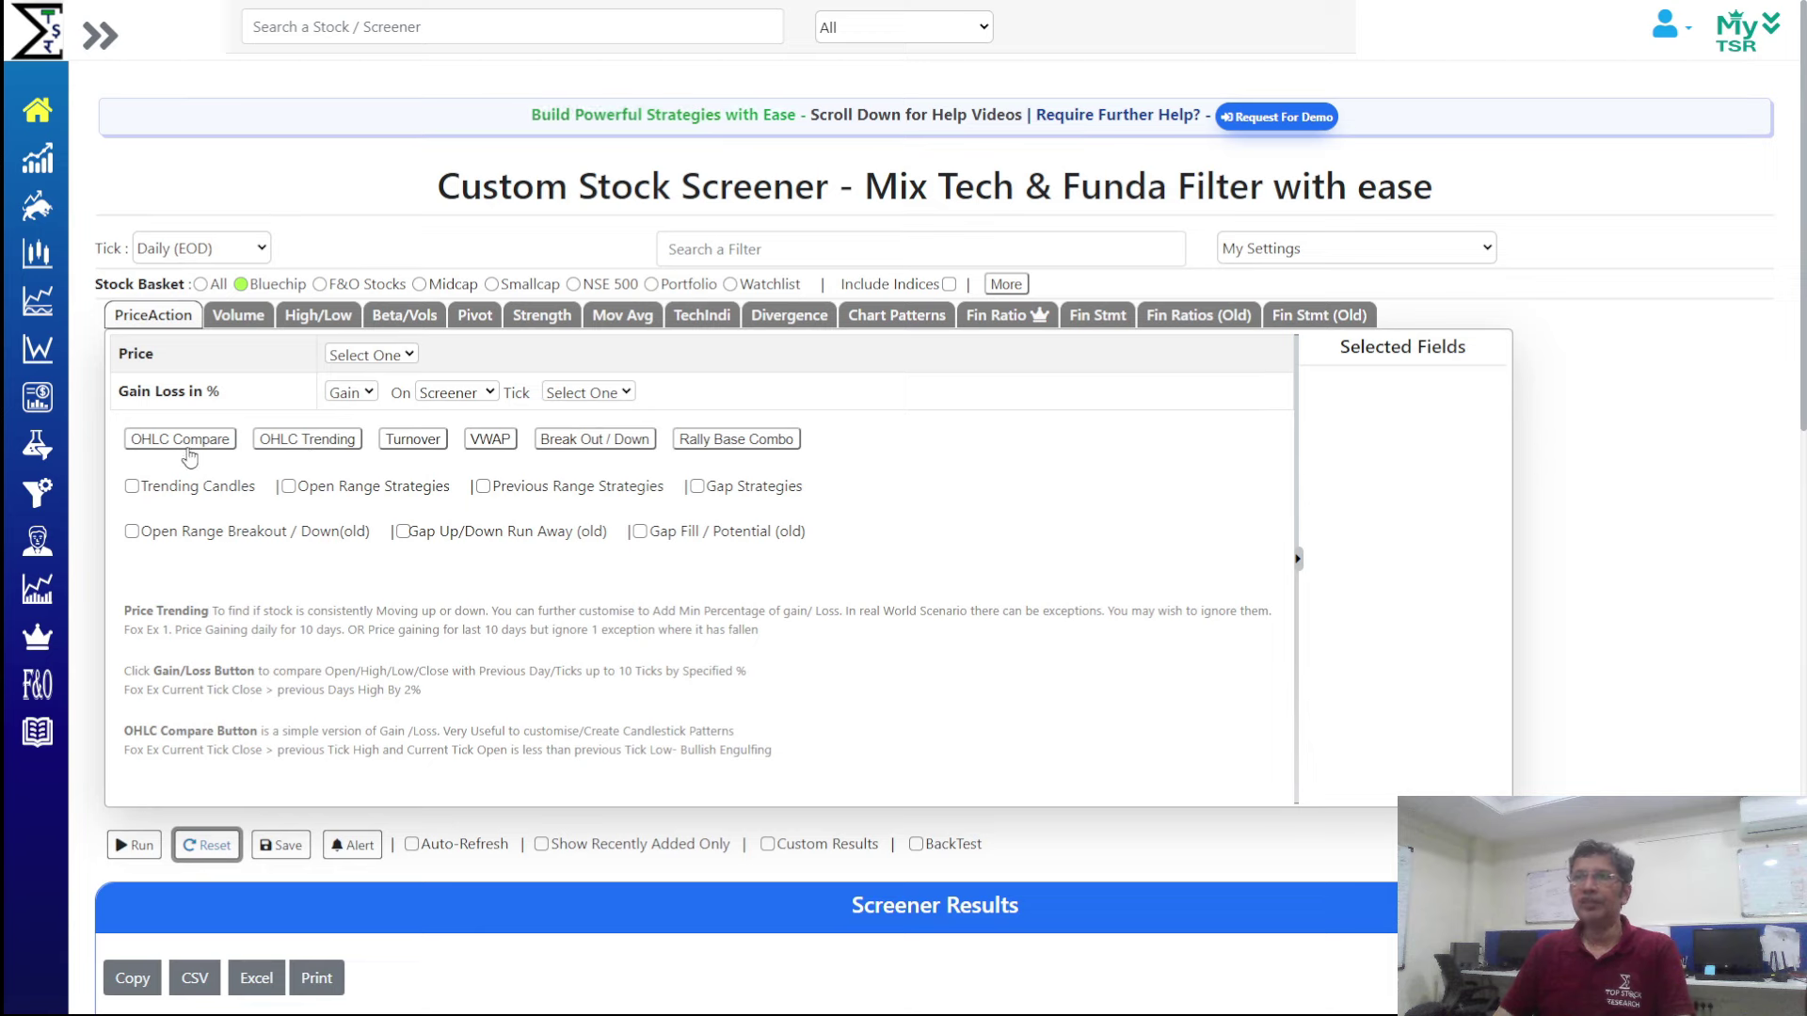
click(184, 439)
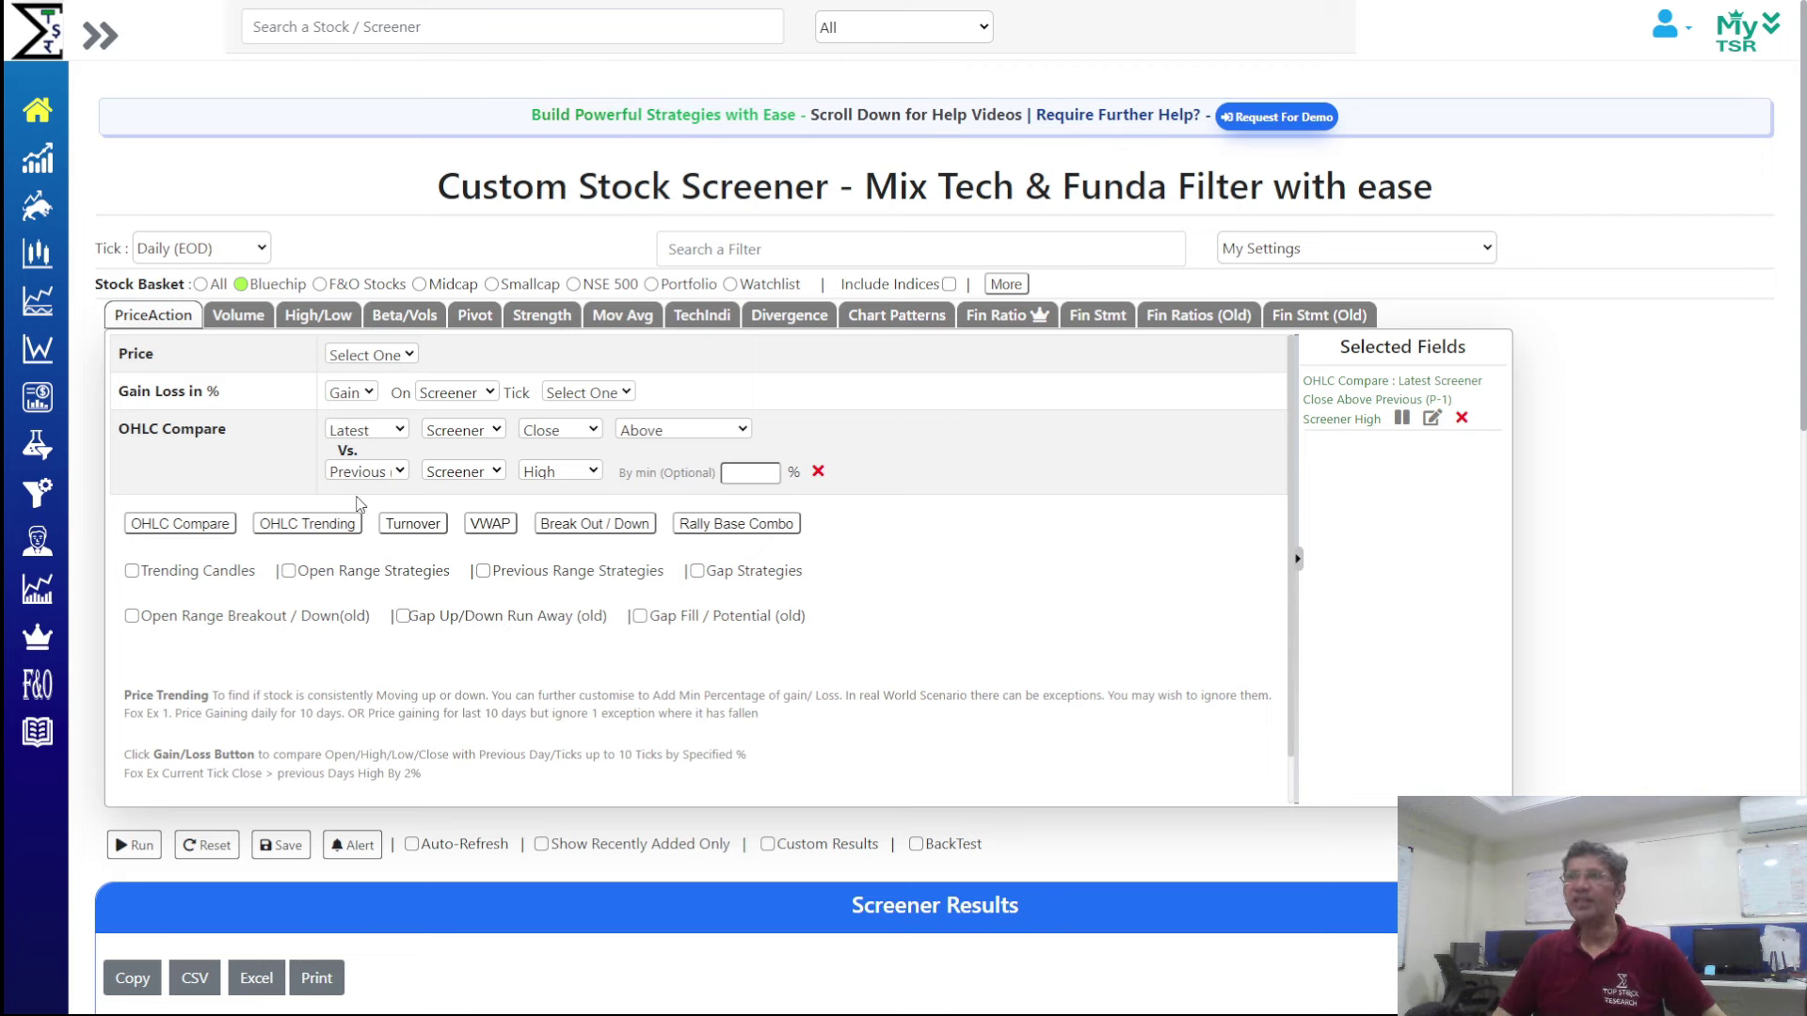
click(769, 474)
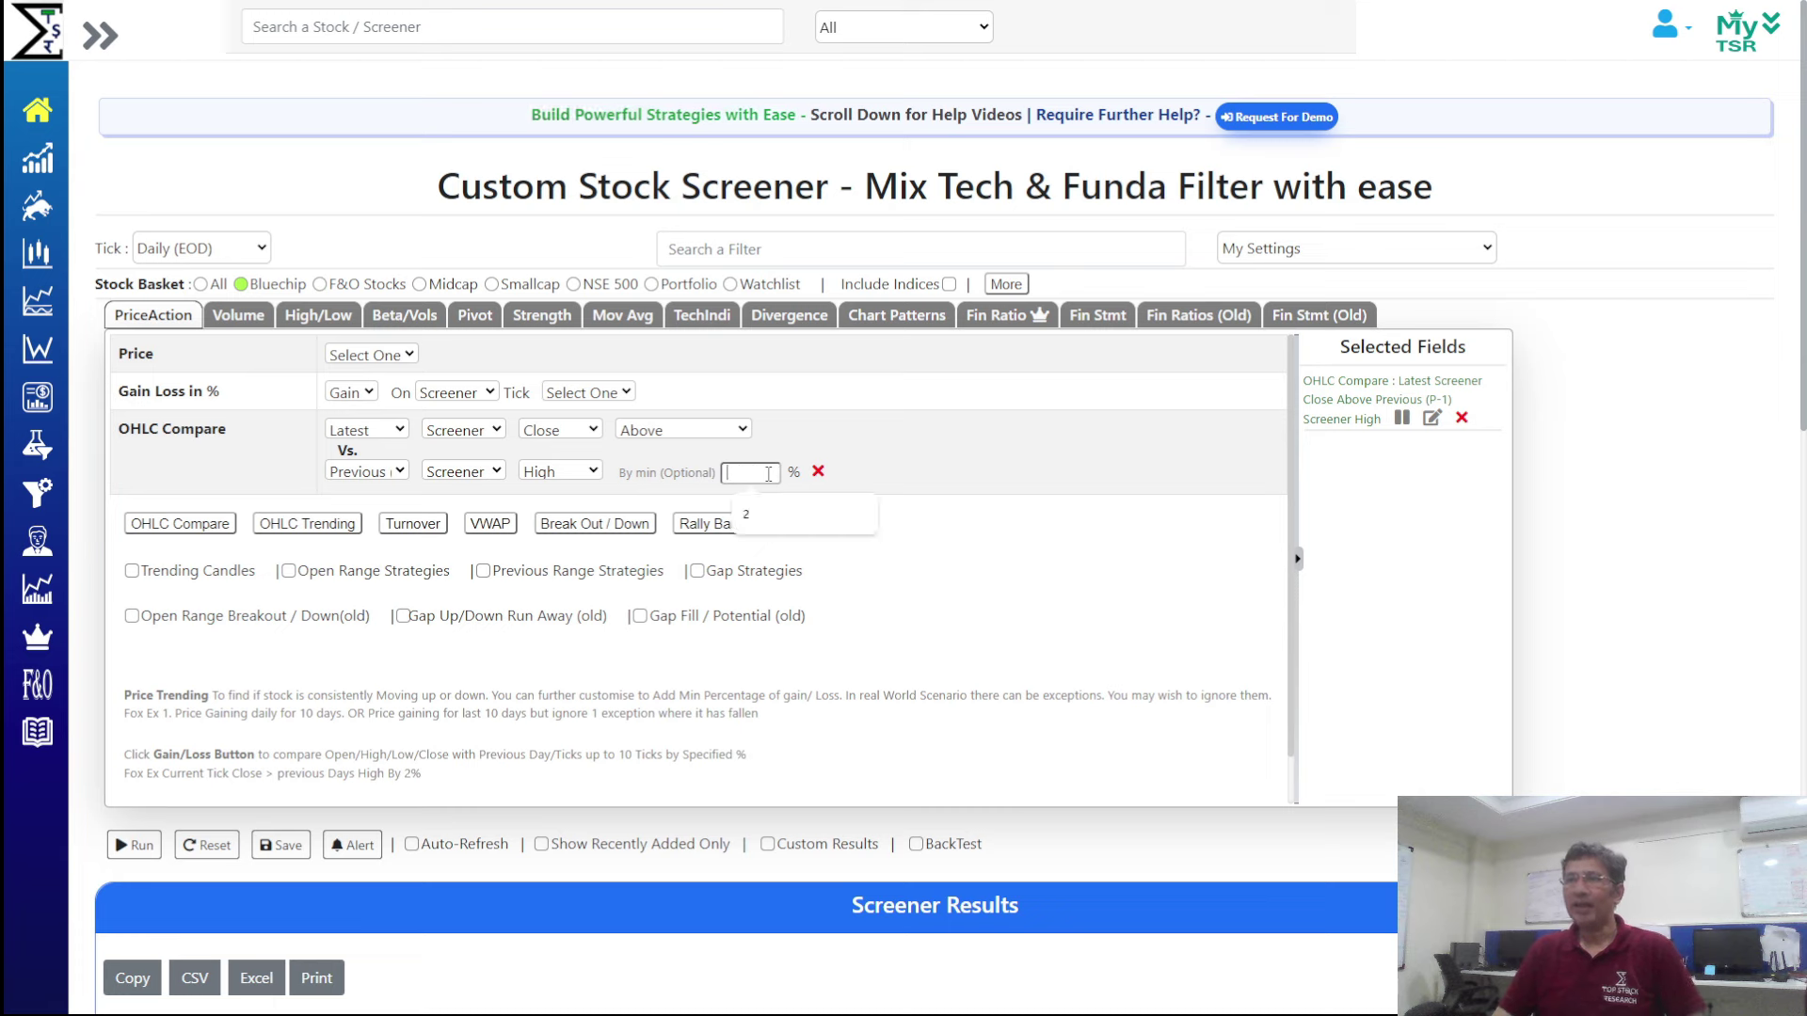
text(2)
click(950, 432)
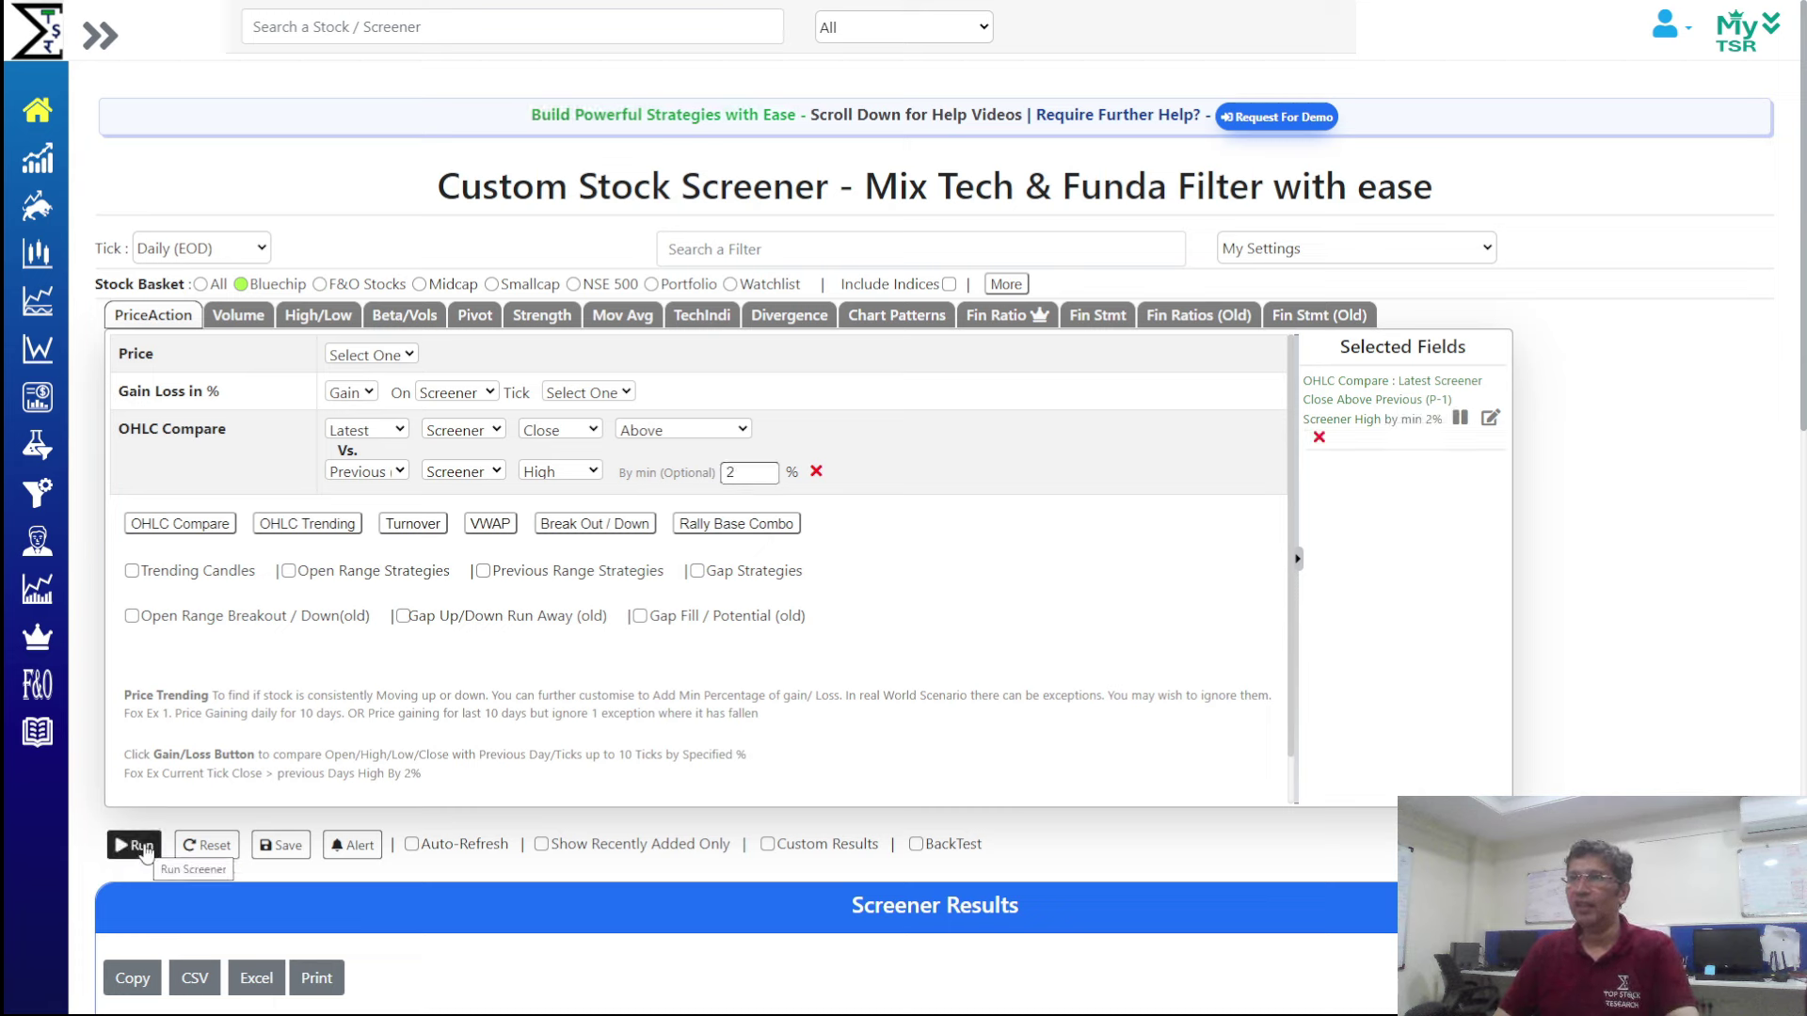
scroll(598, 295, down, 10)
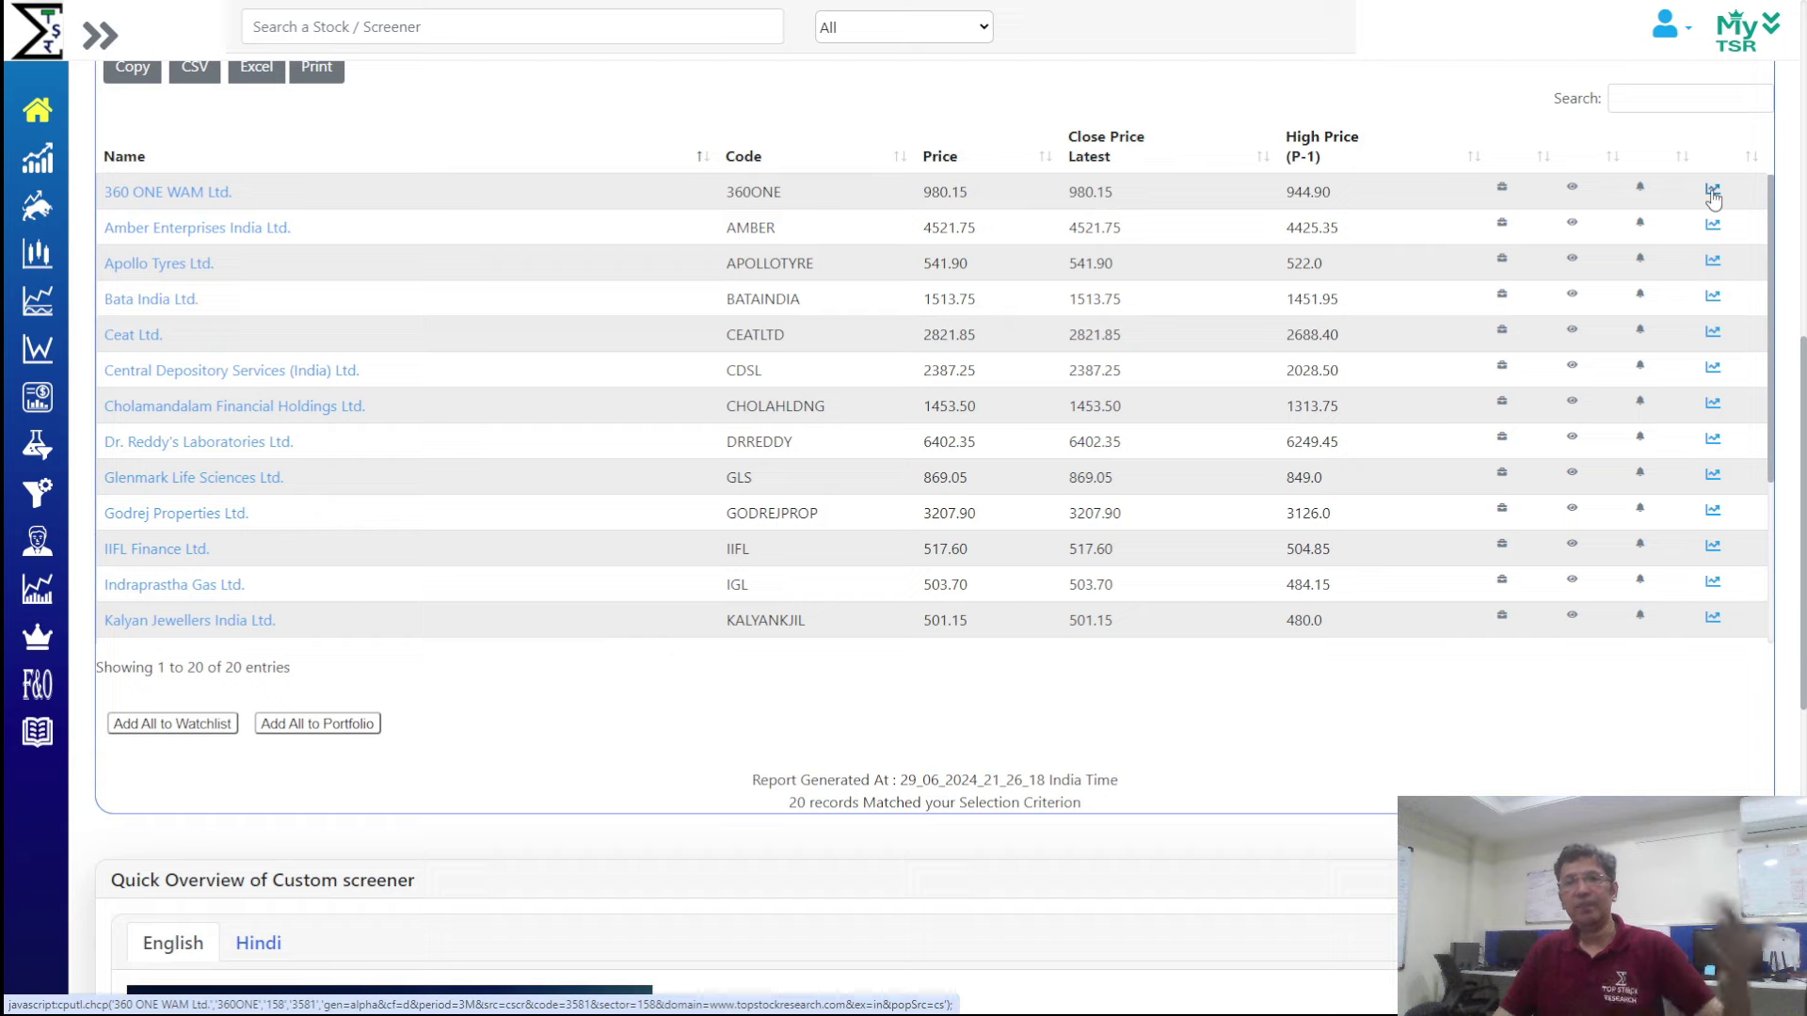
Open 360 ONE WAM's chart in Candle style and switch between it and Amber Enterprises' chart to examine the latest candles
click(1713, 193)
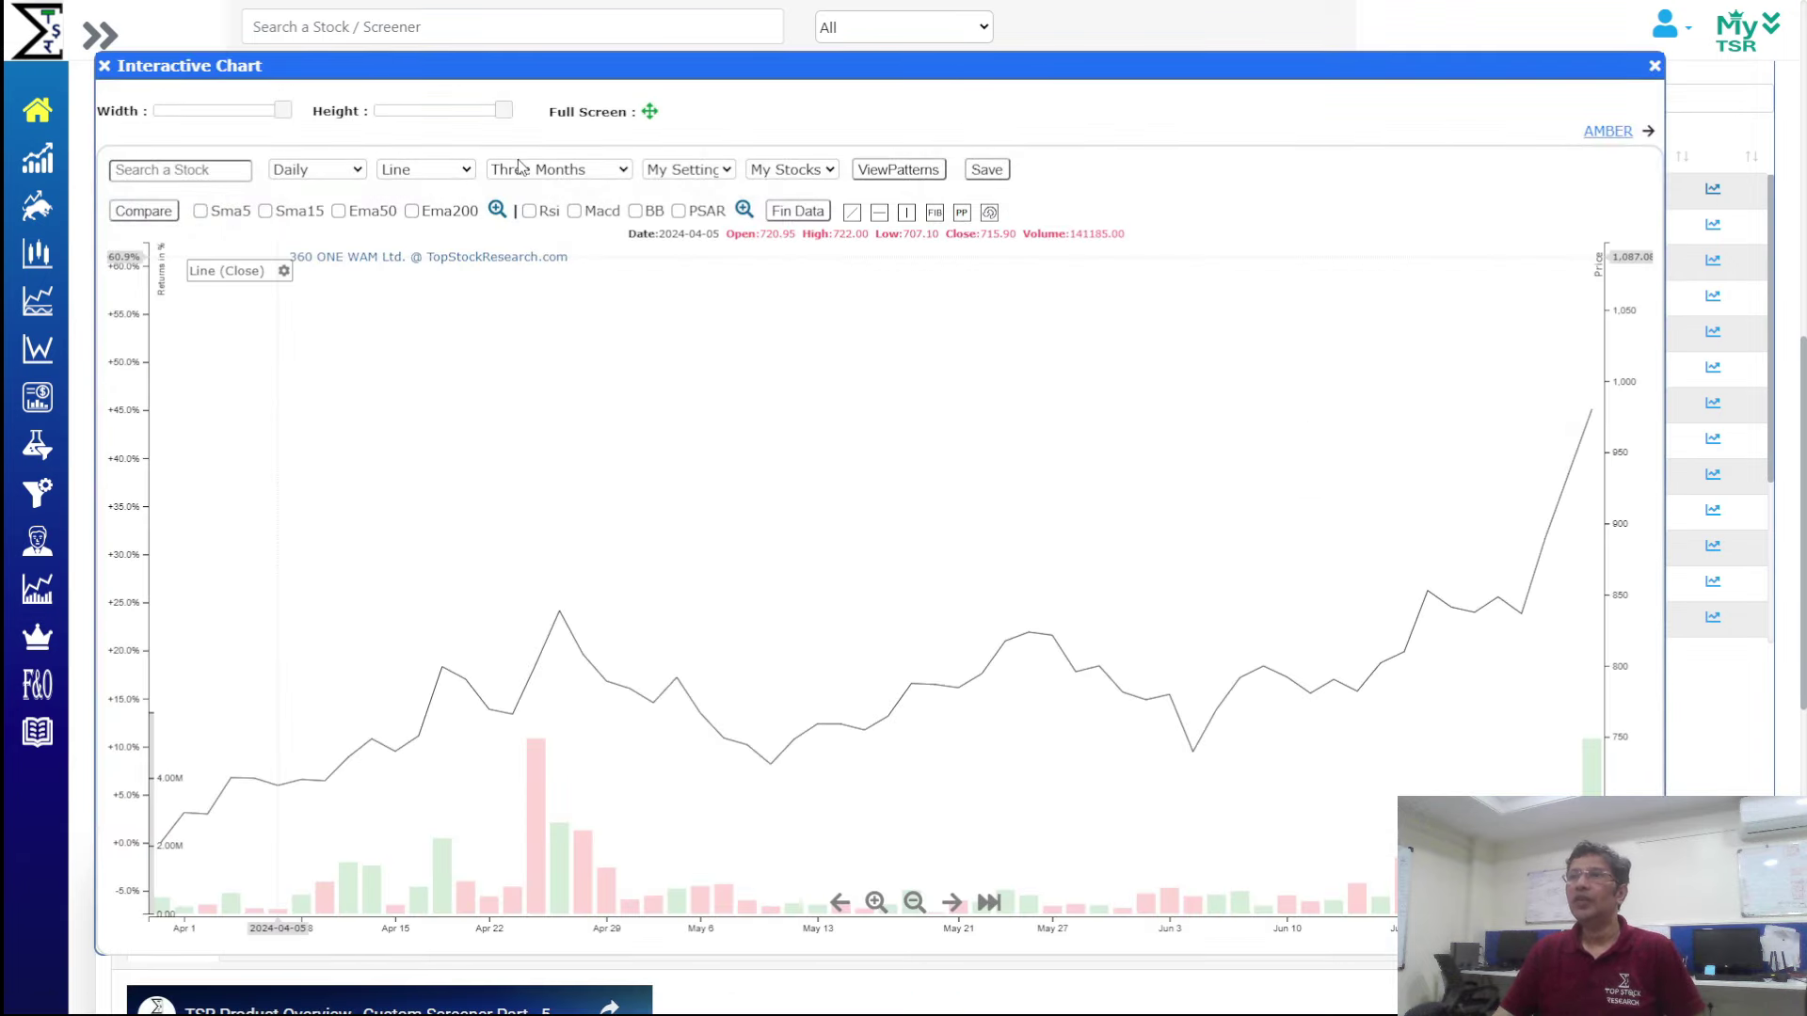
click(450, 172)
click(448, 208)
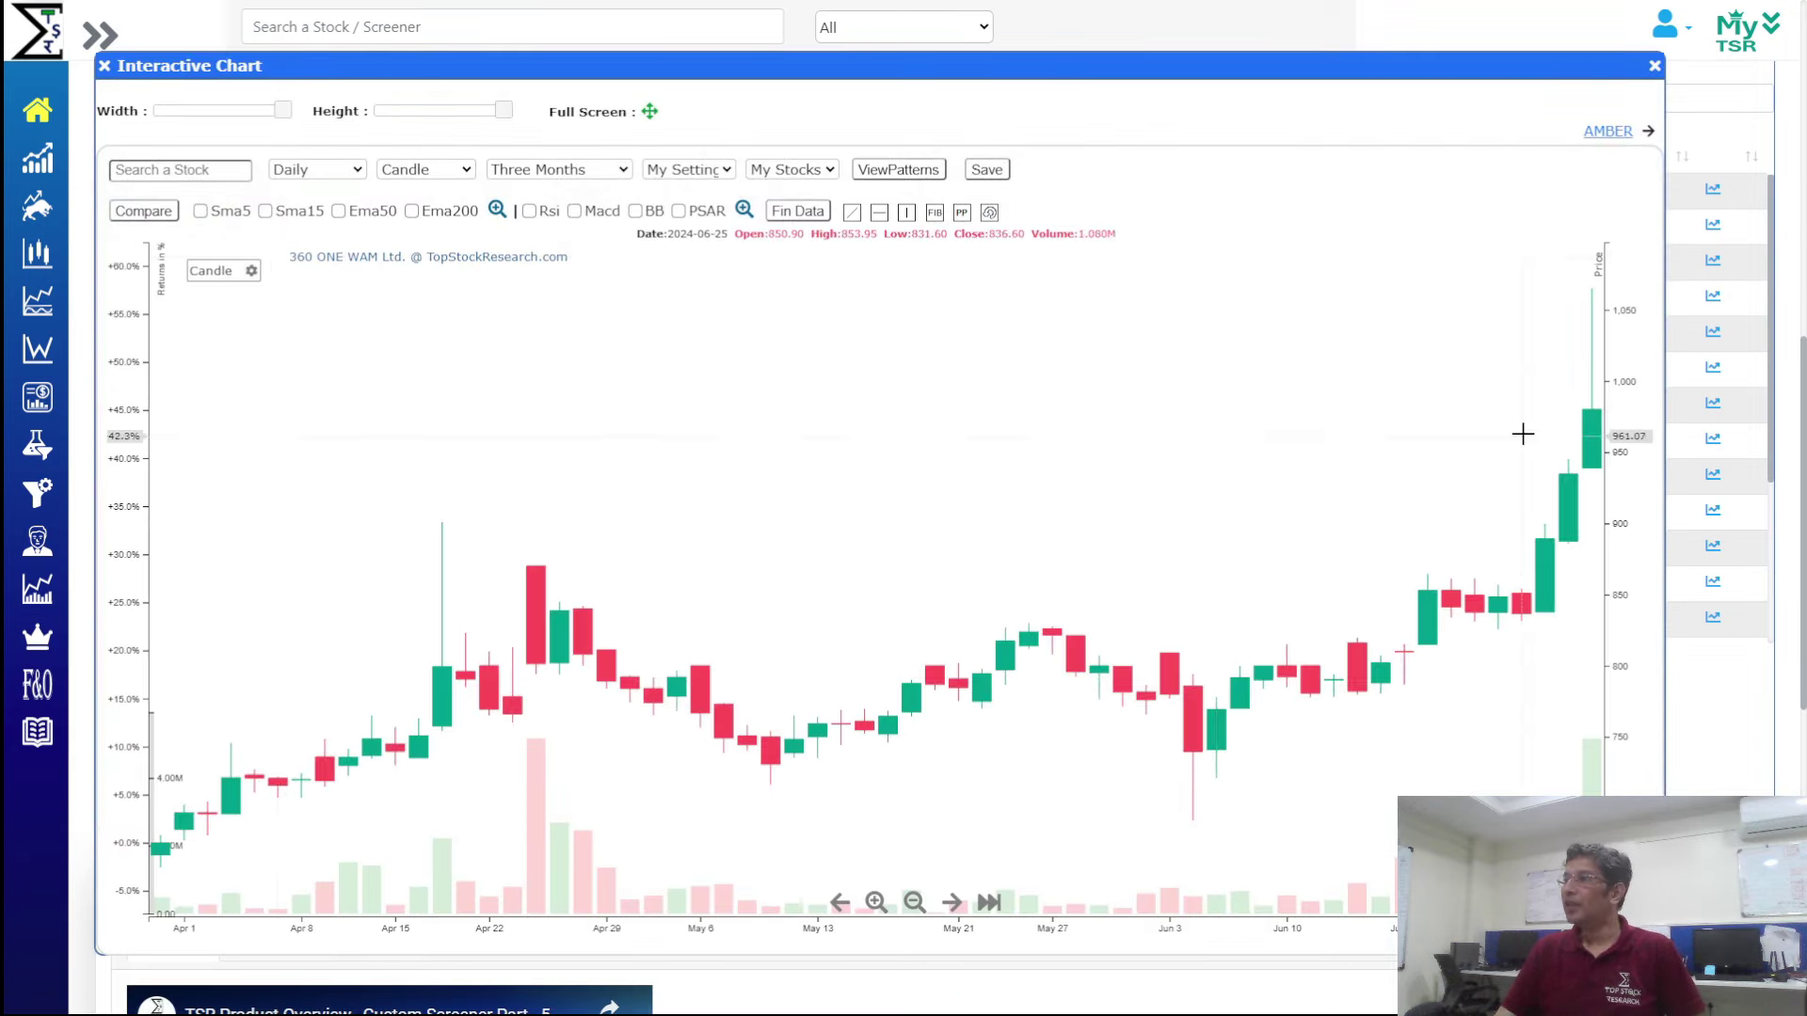
click(1606, 132)
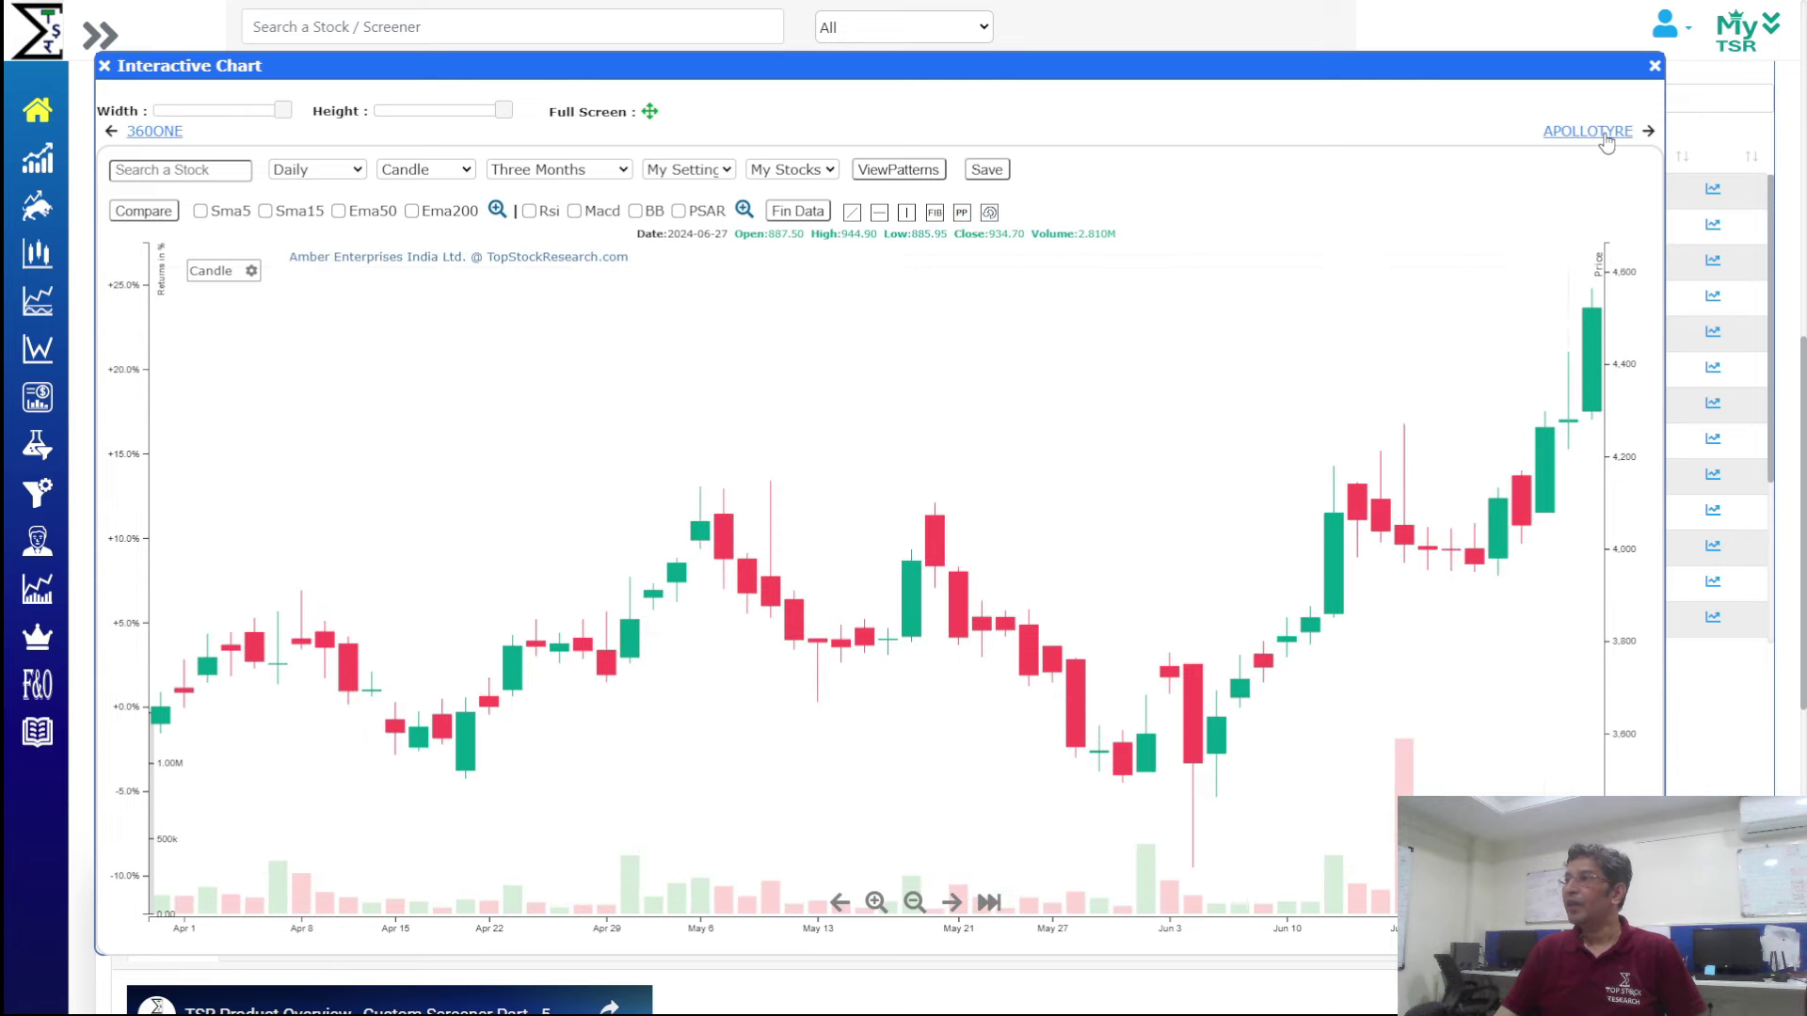
click(167, 132)
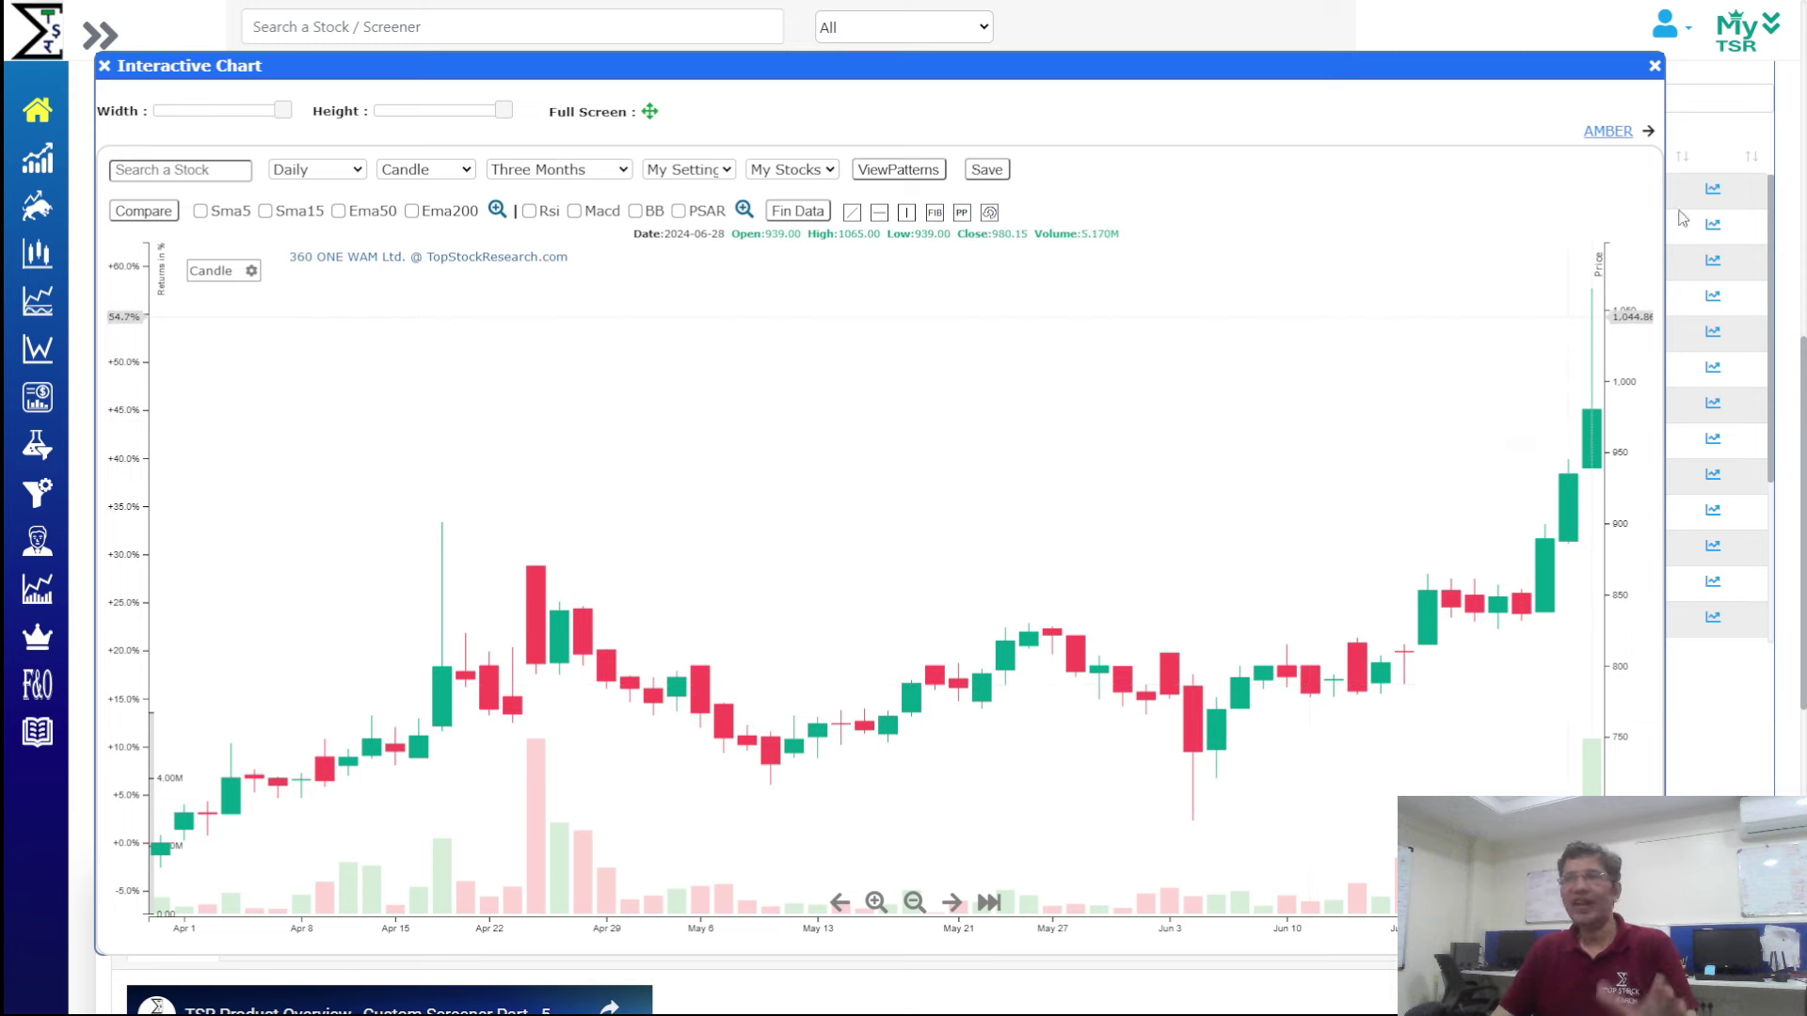
click(1620, 136)
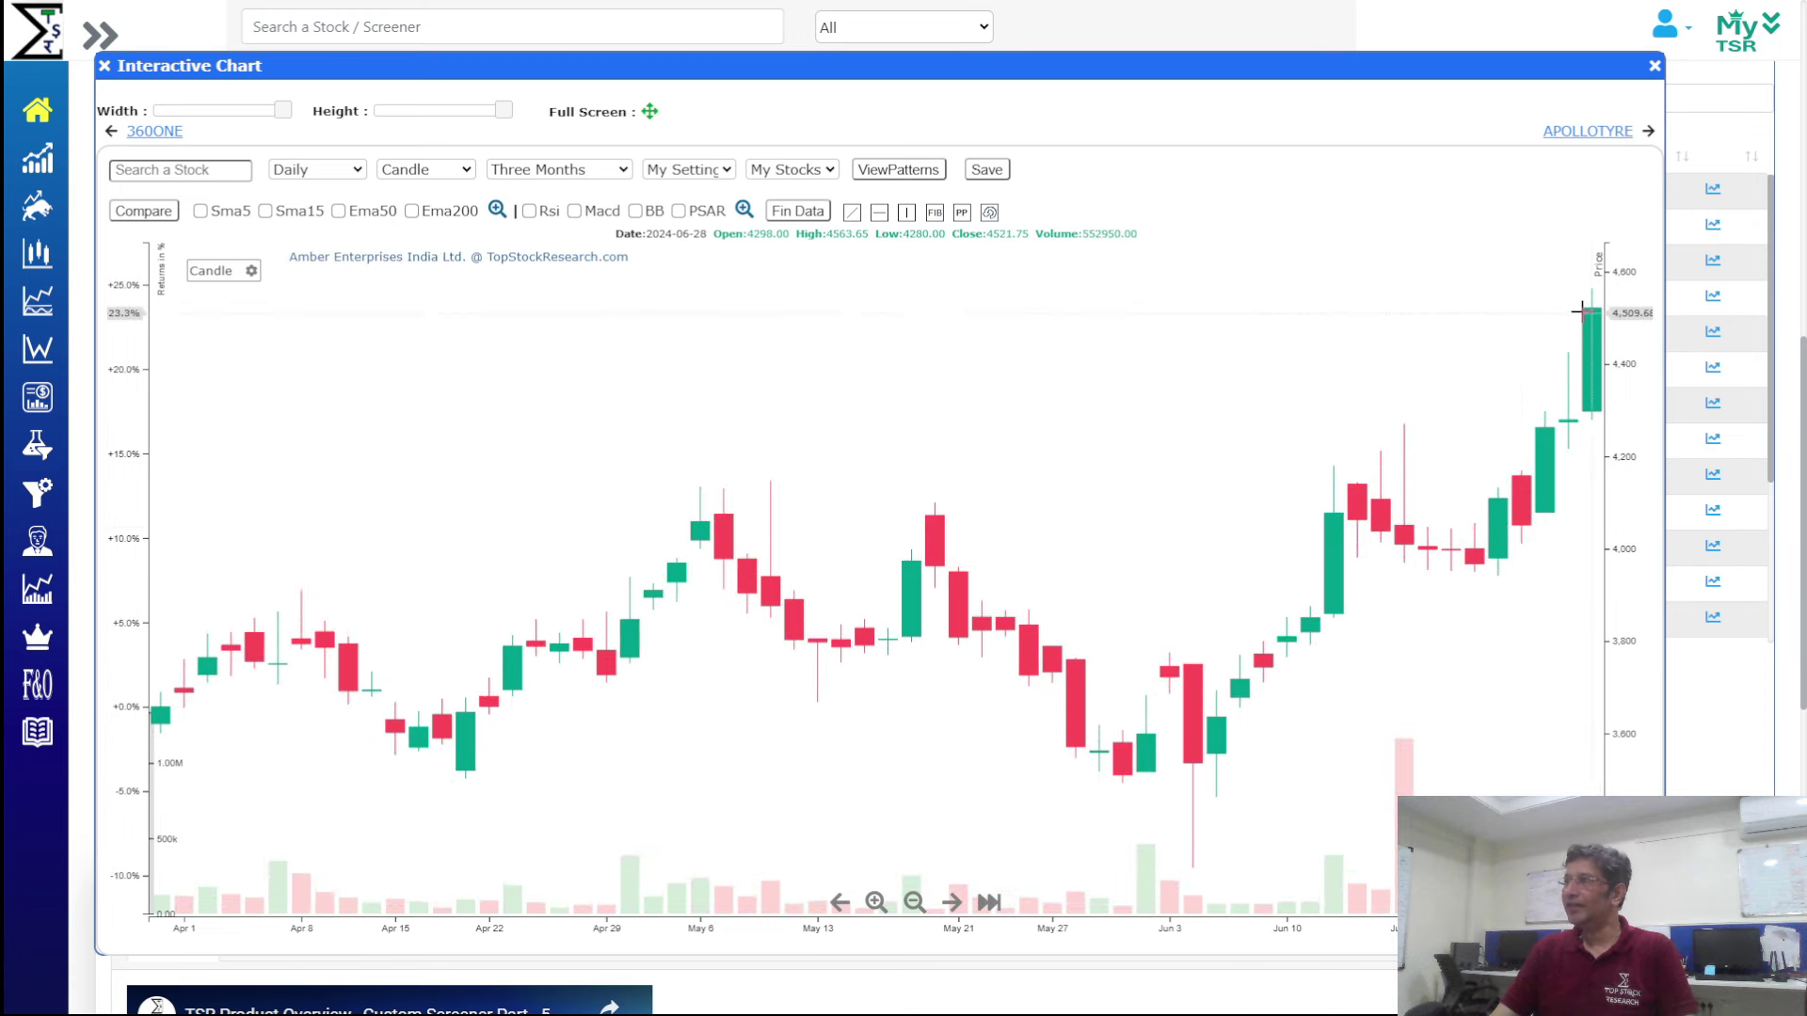
Close the Amber Enterprises chart and look over the one-day candlestick pattern tutorials
click(1654, 67)
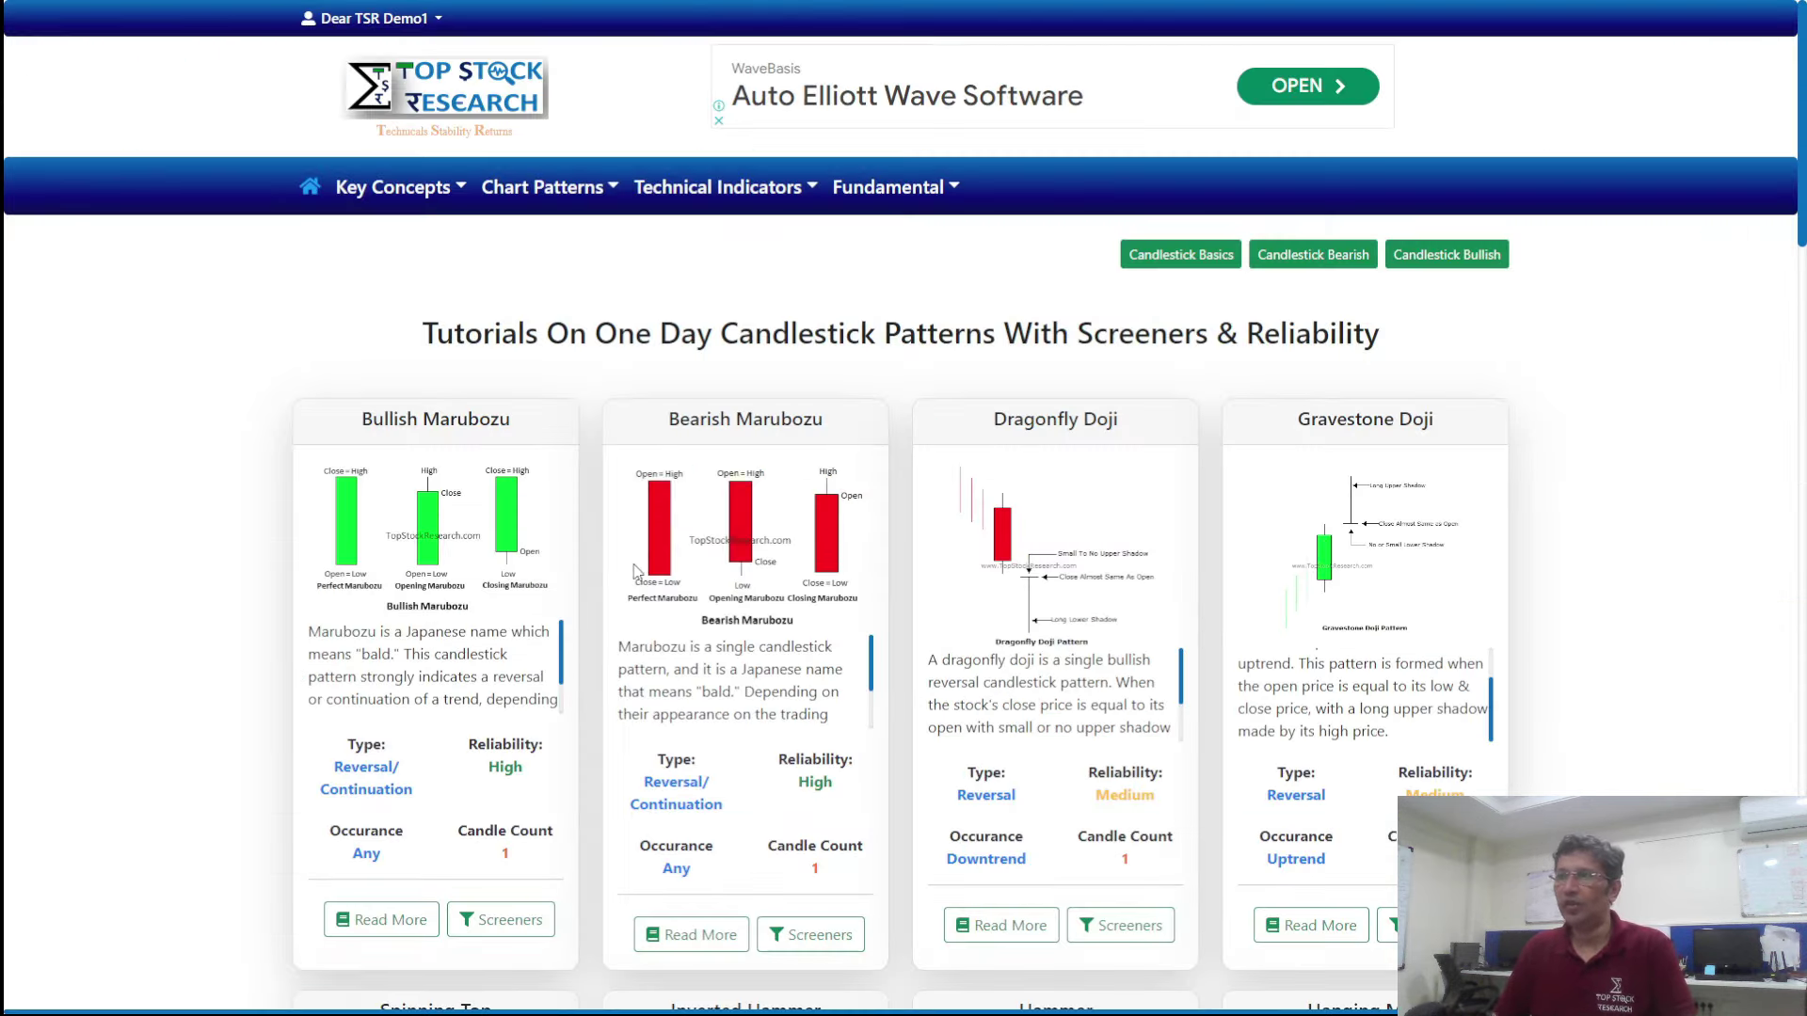
scroll(1539, 672, down, 5)
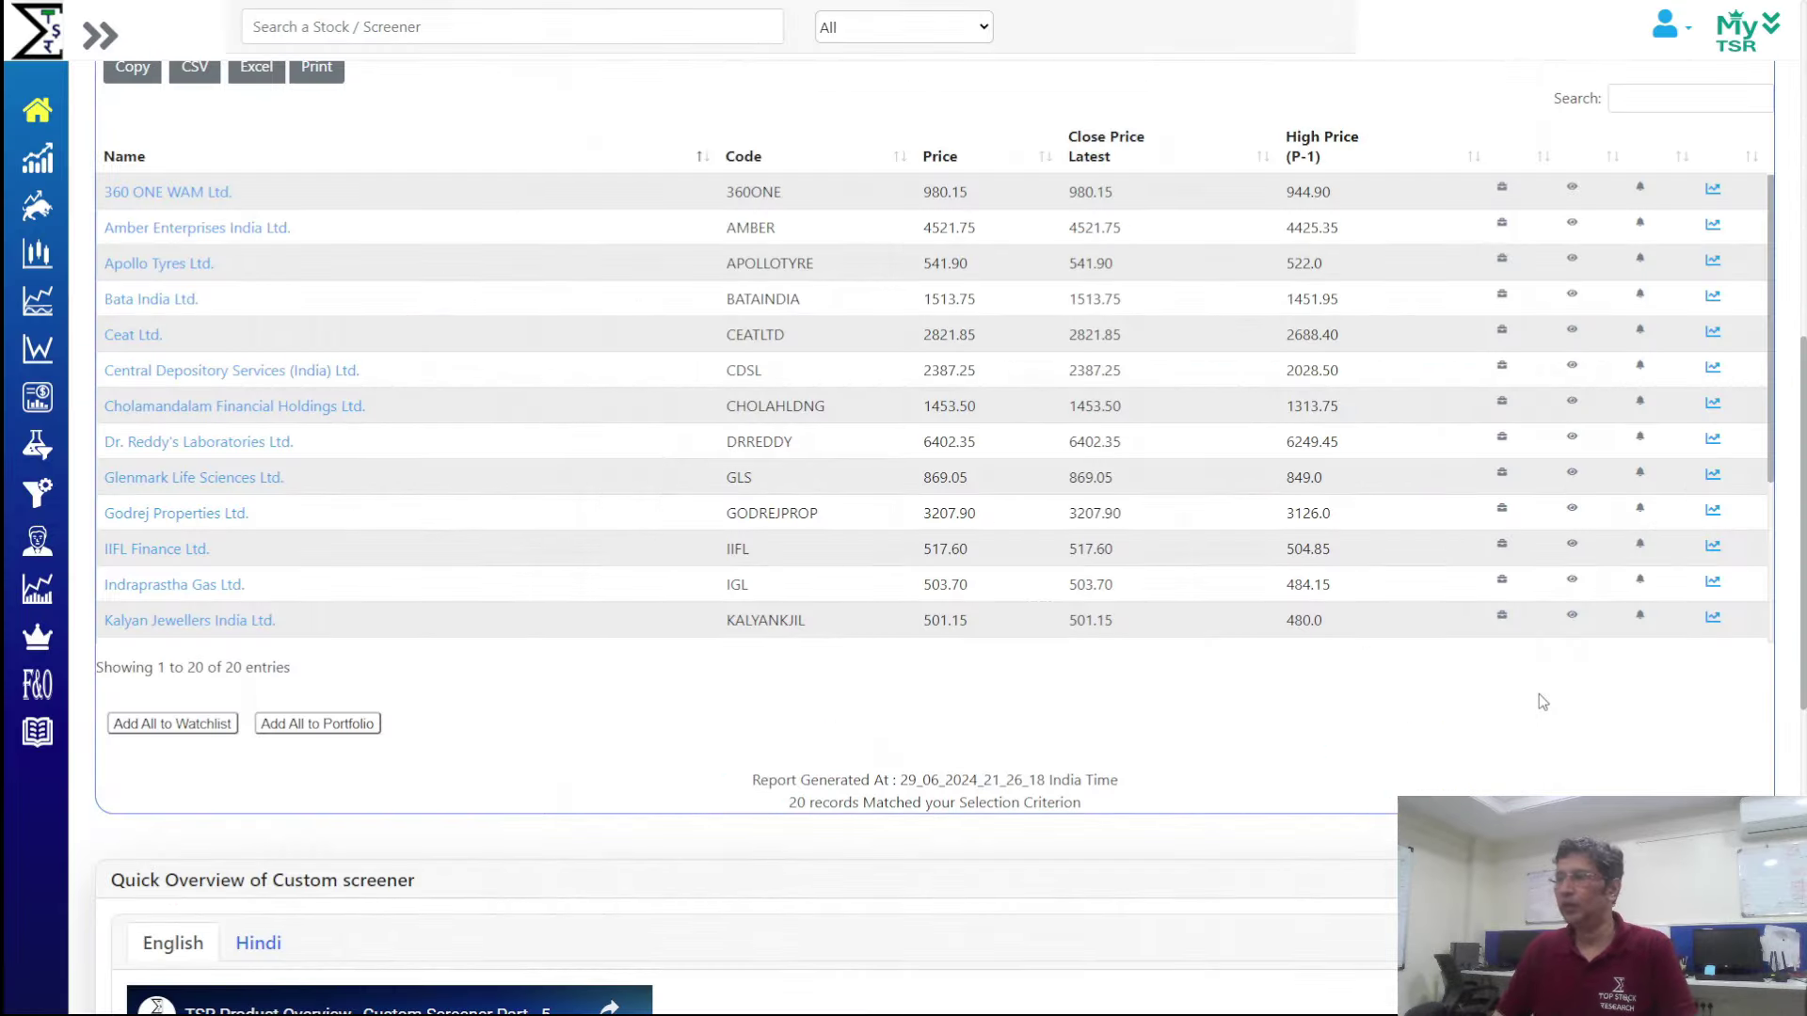
scroll(1539, 692, up, 5)
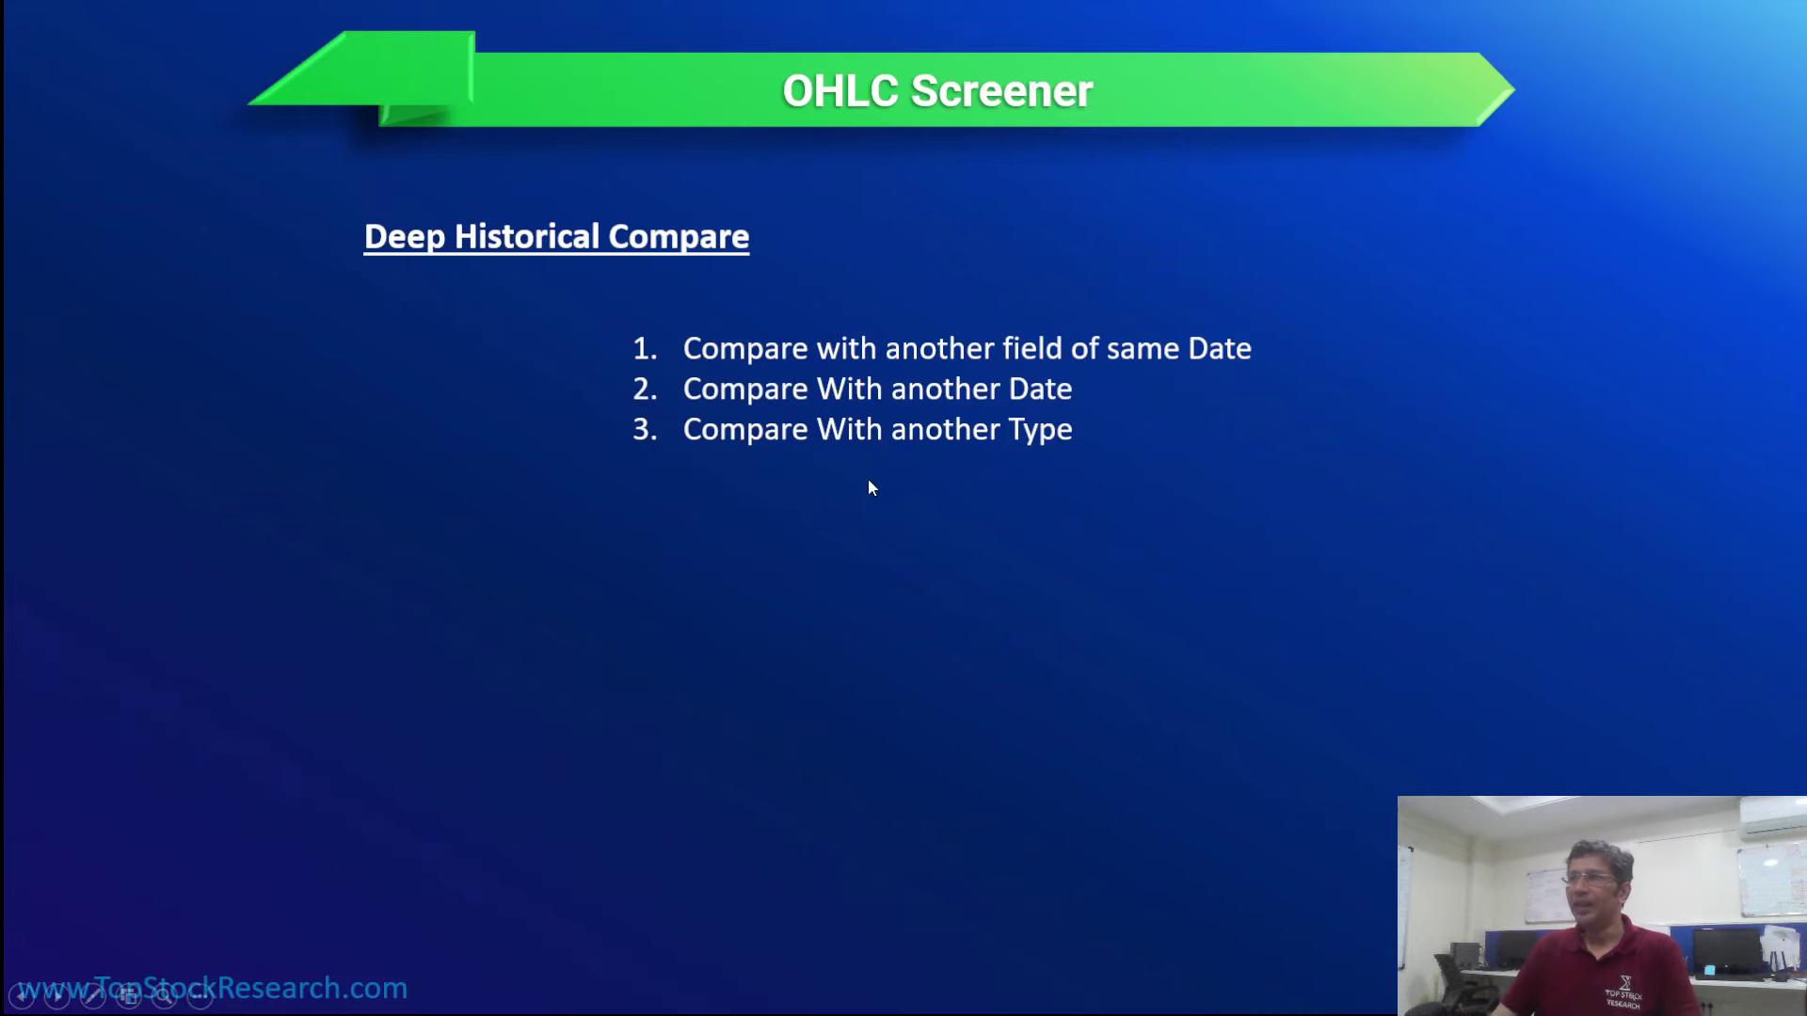
click(941, 501)
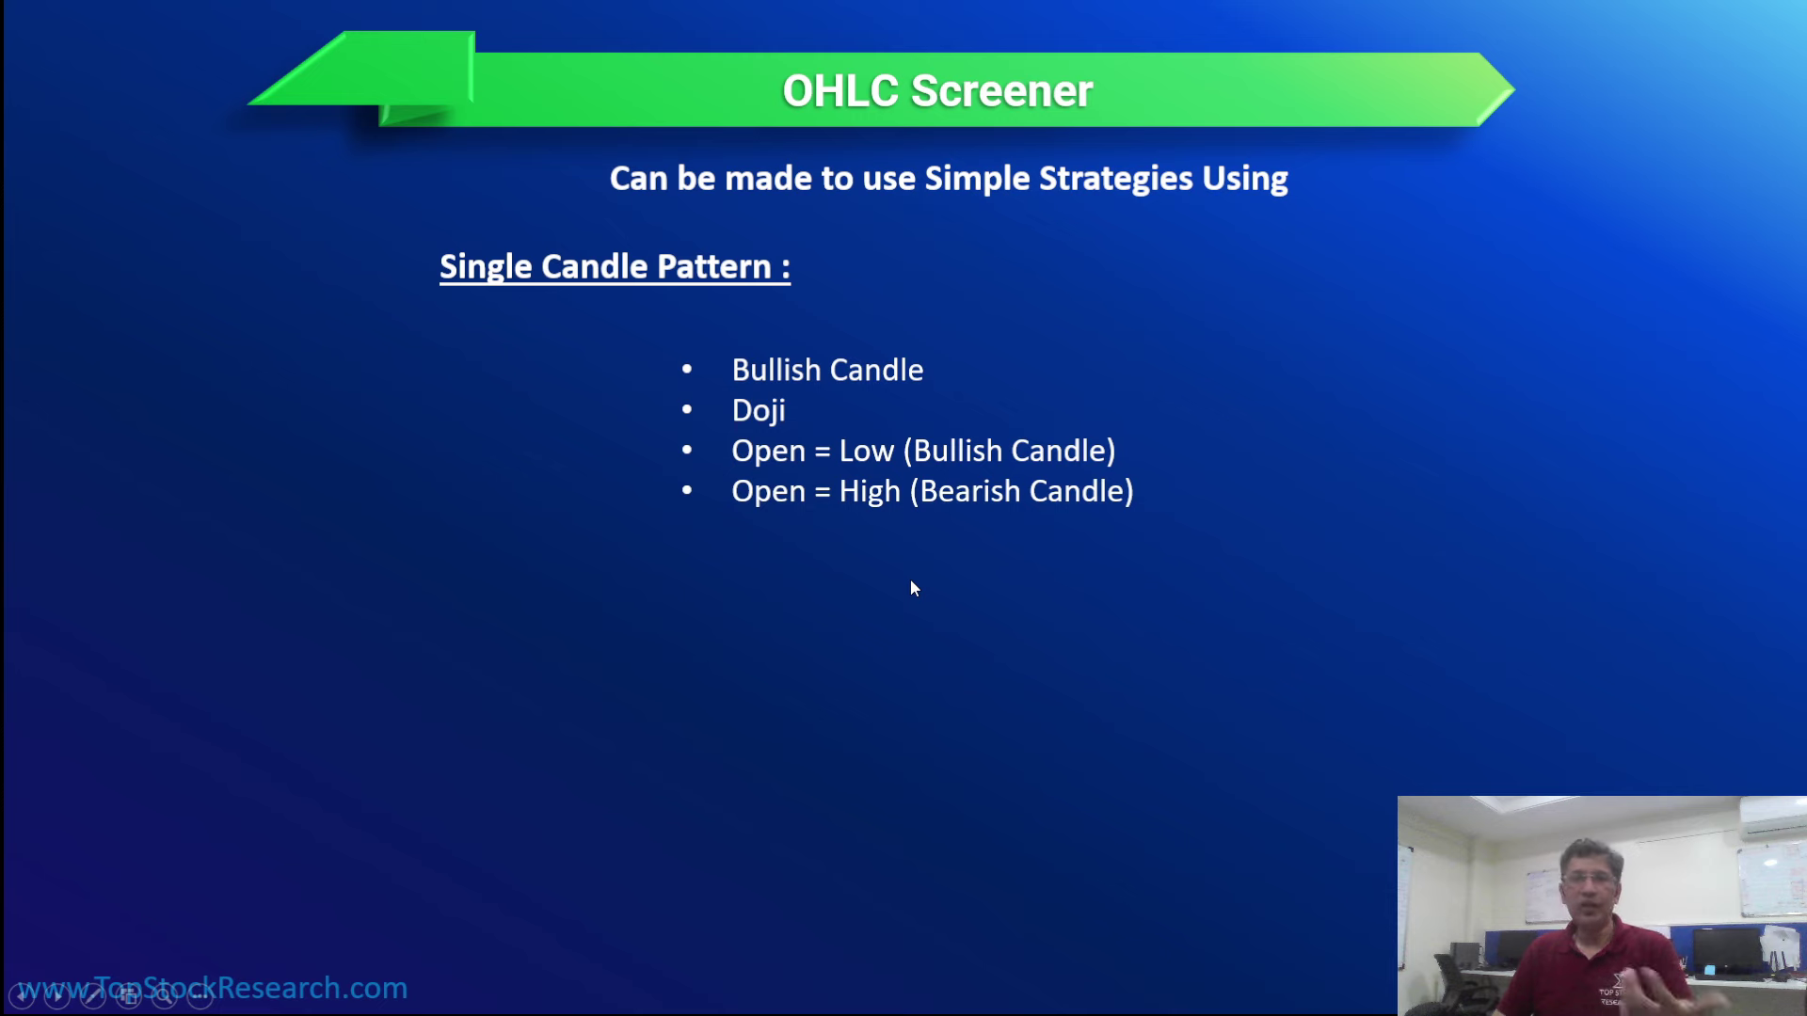
key(alt+Tab)
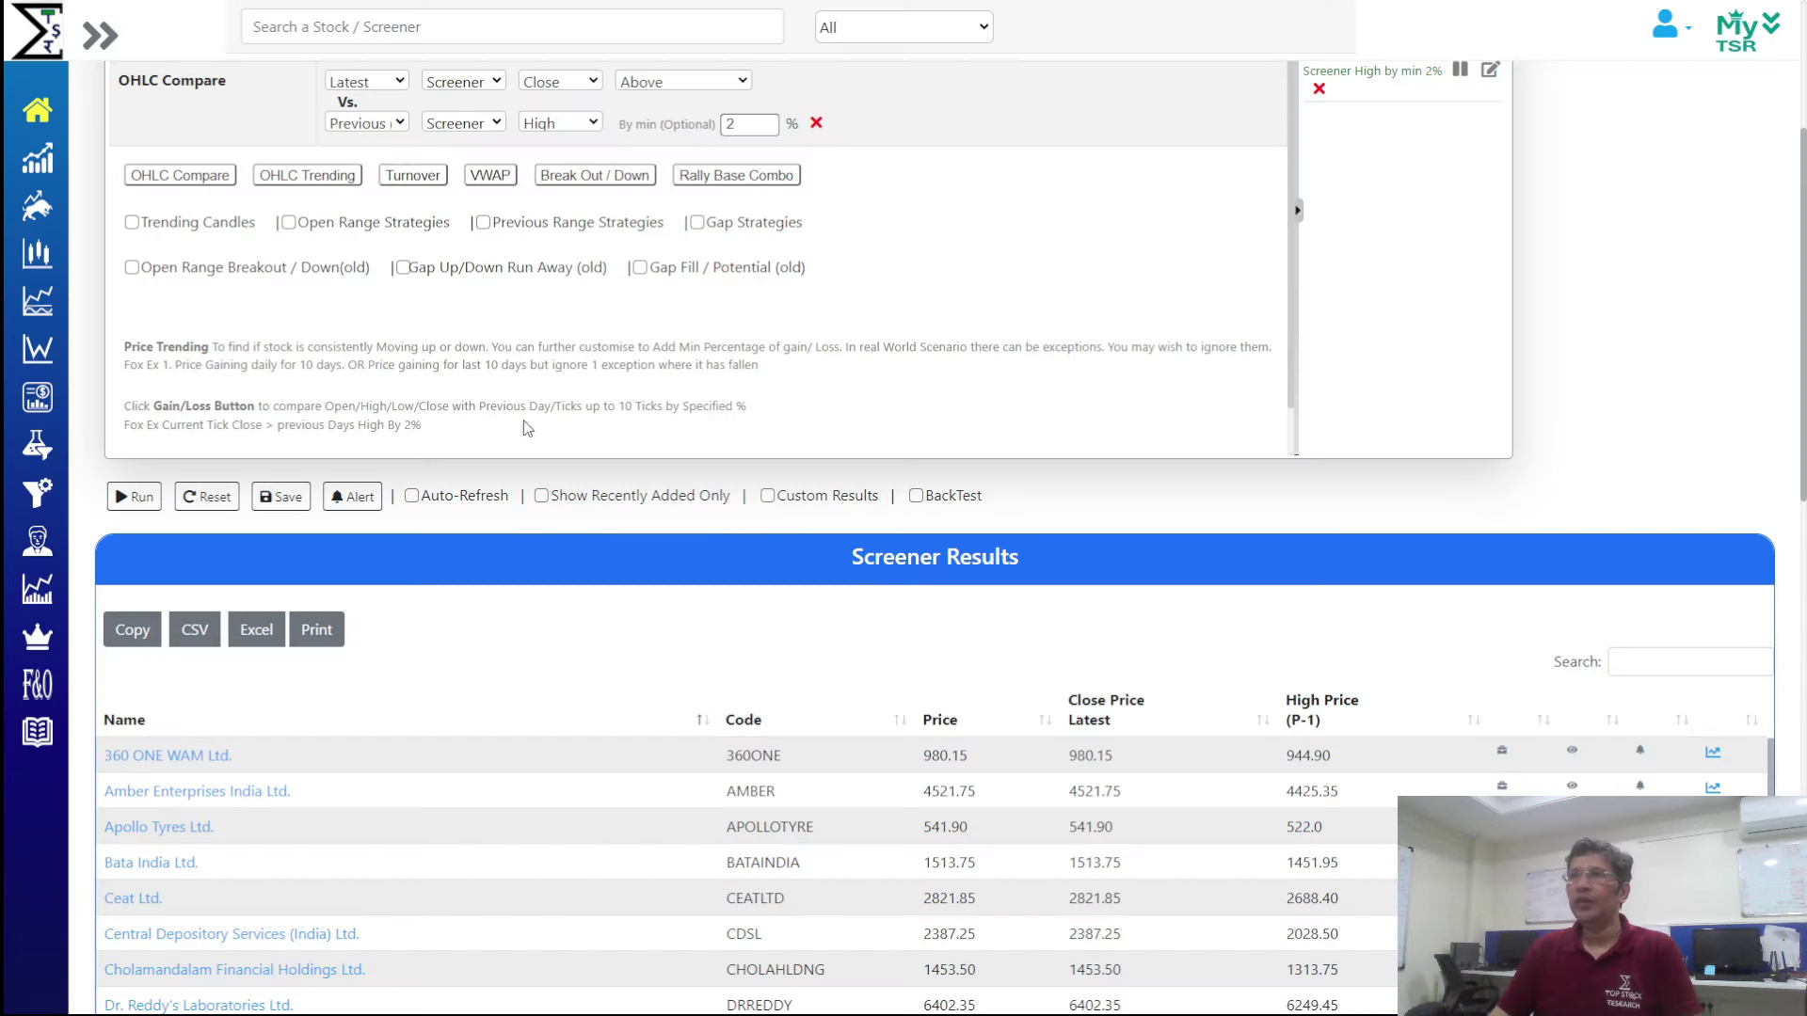
Reset the screener and add one OHLC Compare filter requiring Latest Close Equals Latest High
click(206, 496)
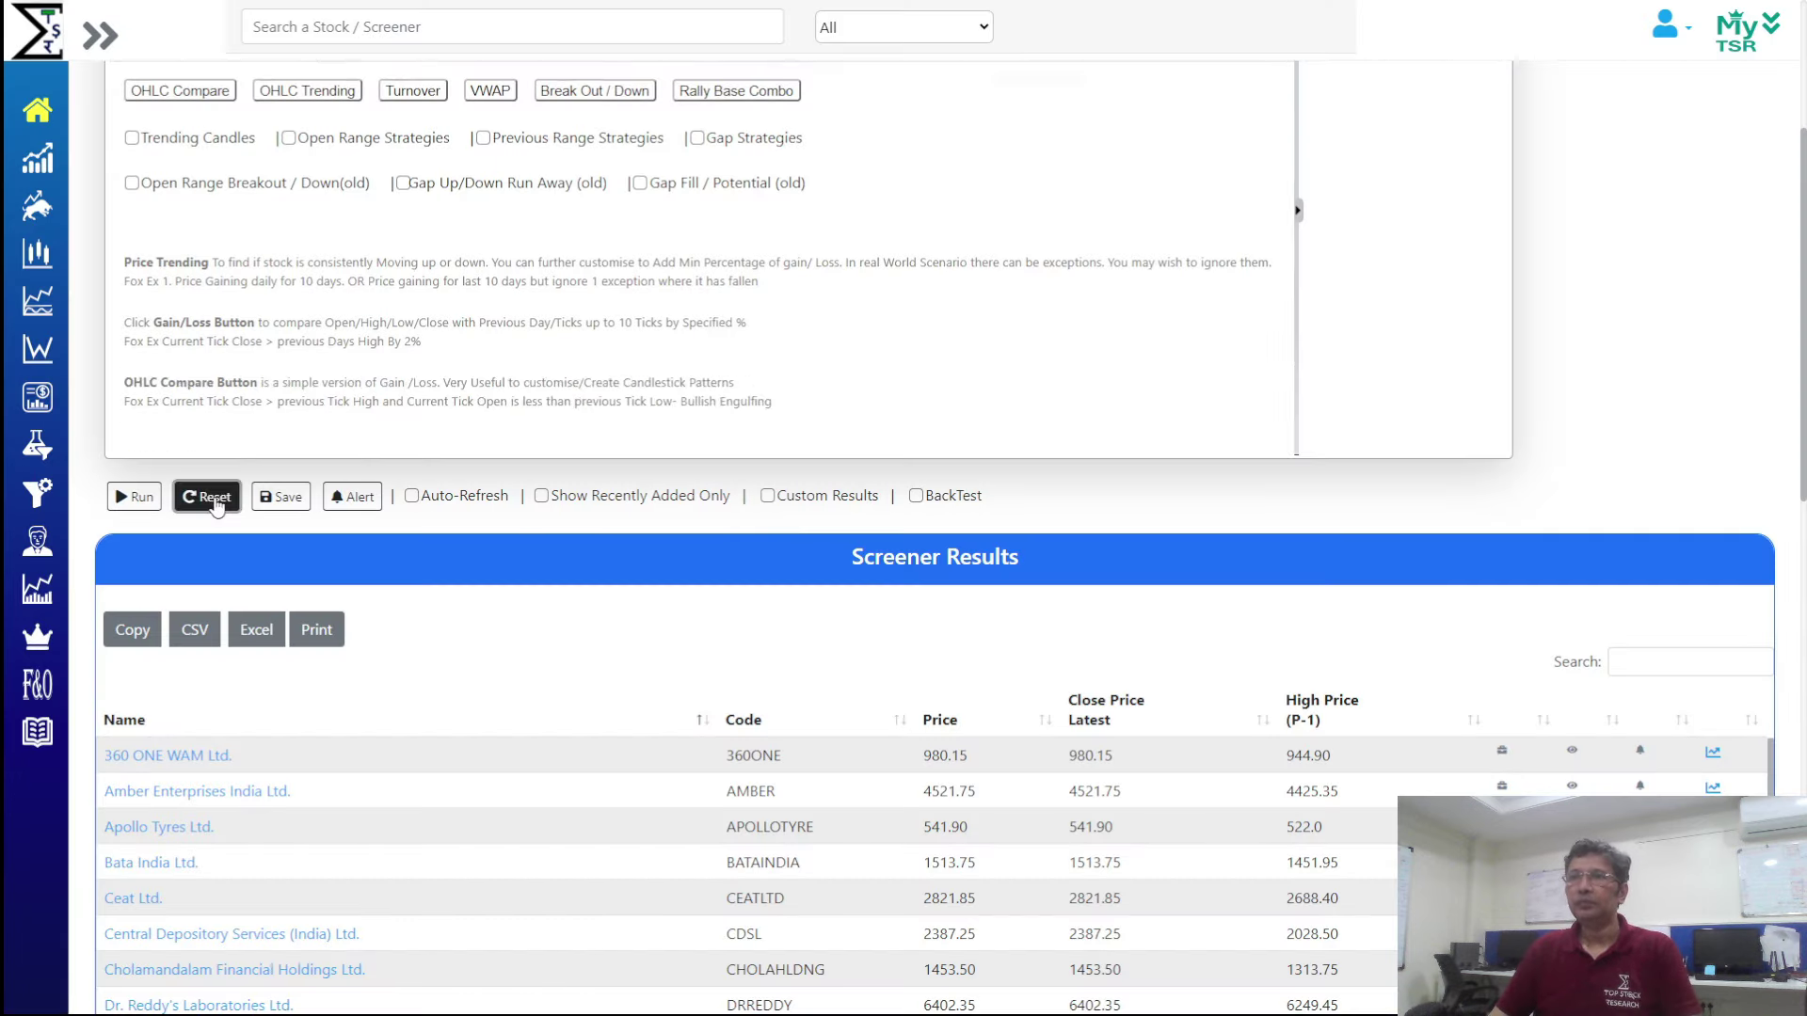
scroll(1171, 377, up, 4)
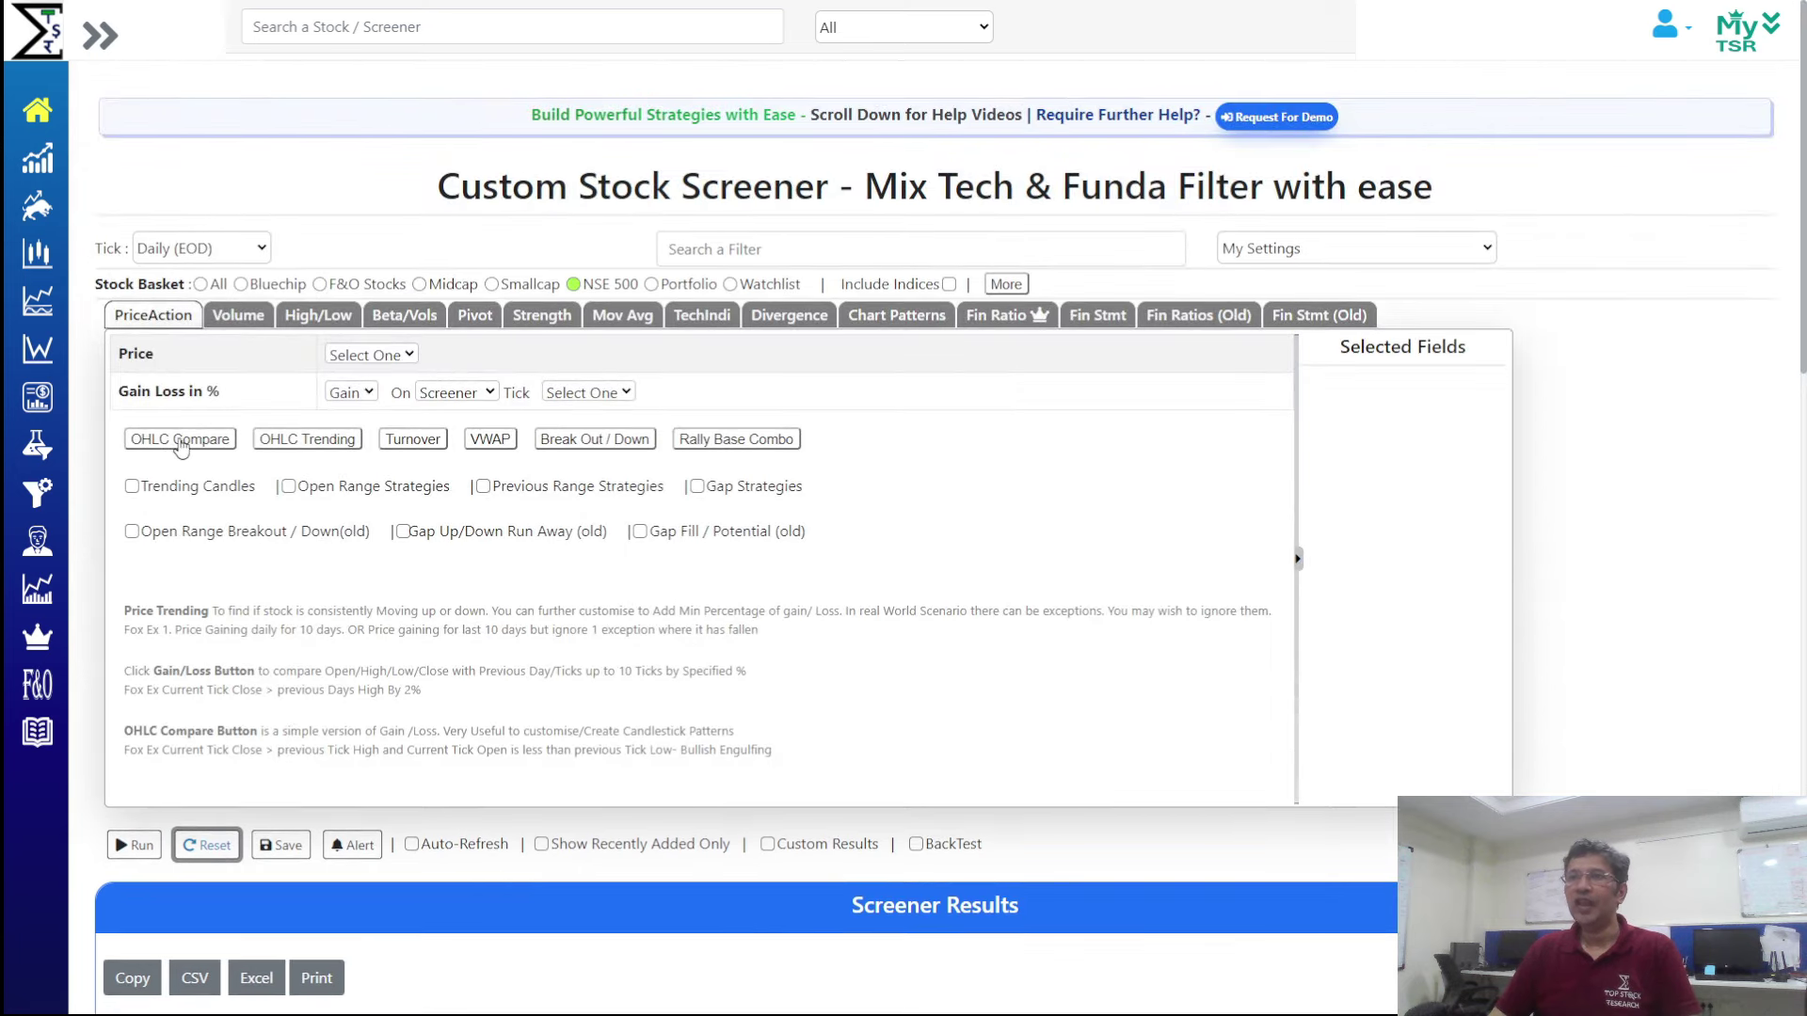
click(181, 440)
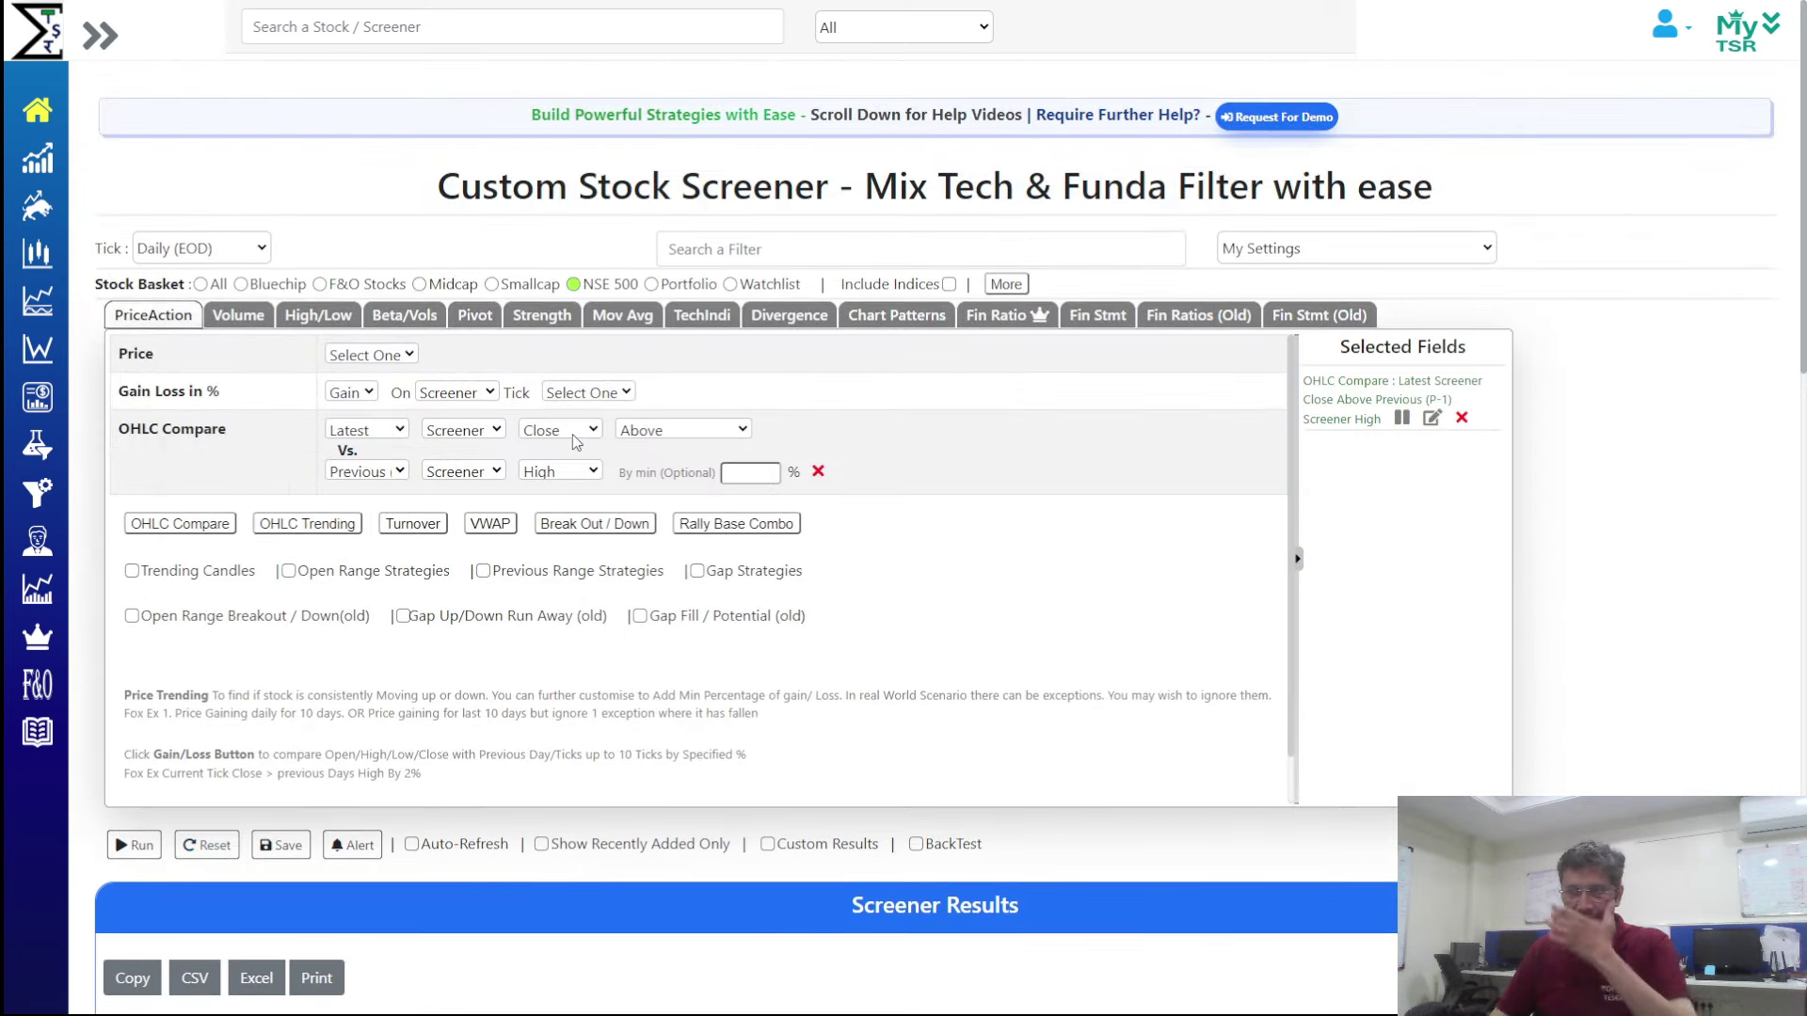
click(658, 430)
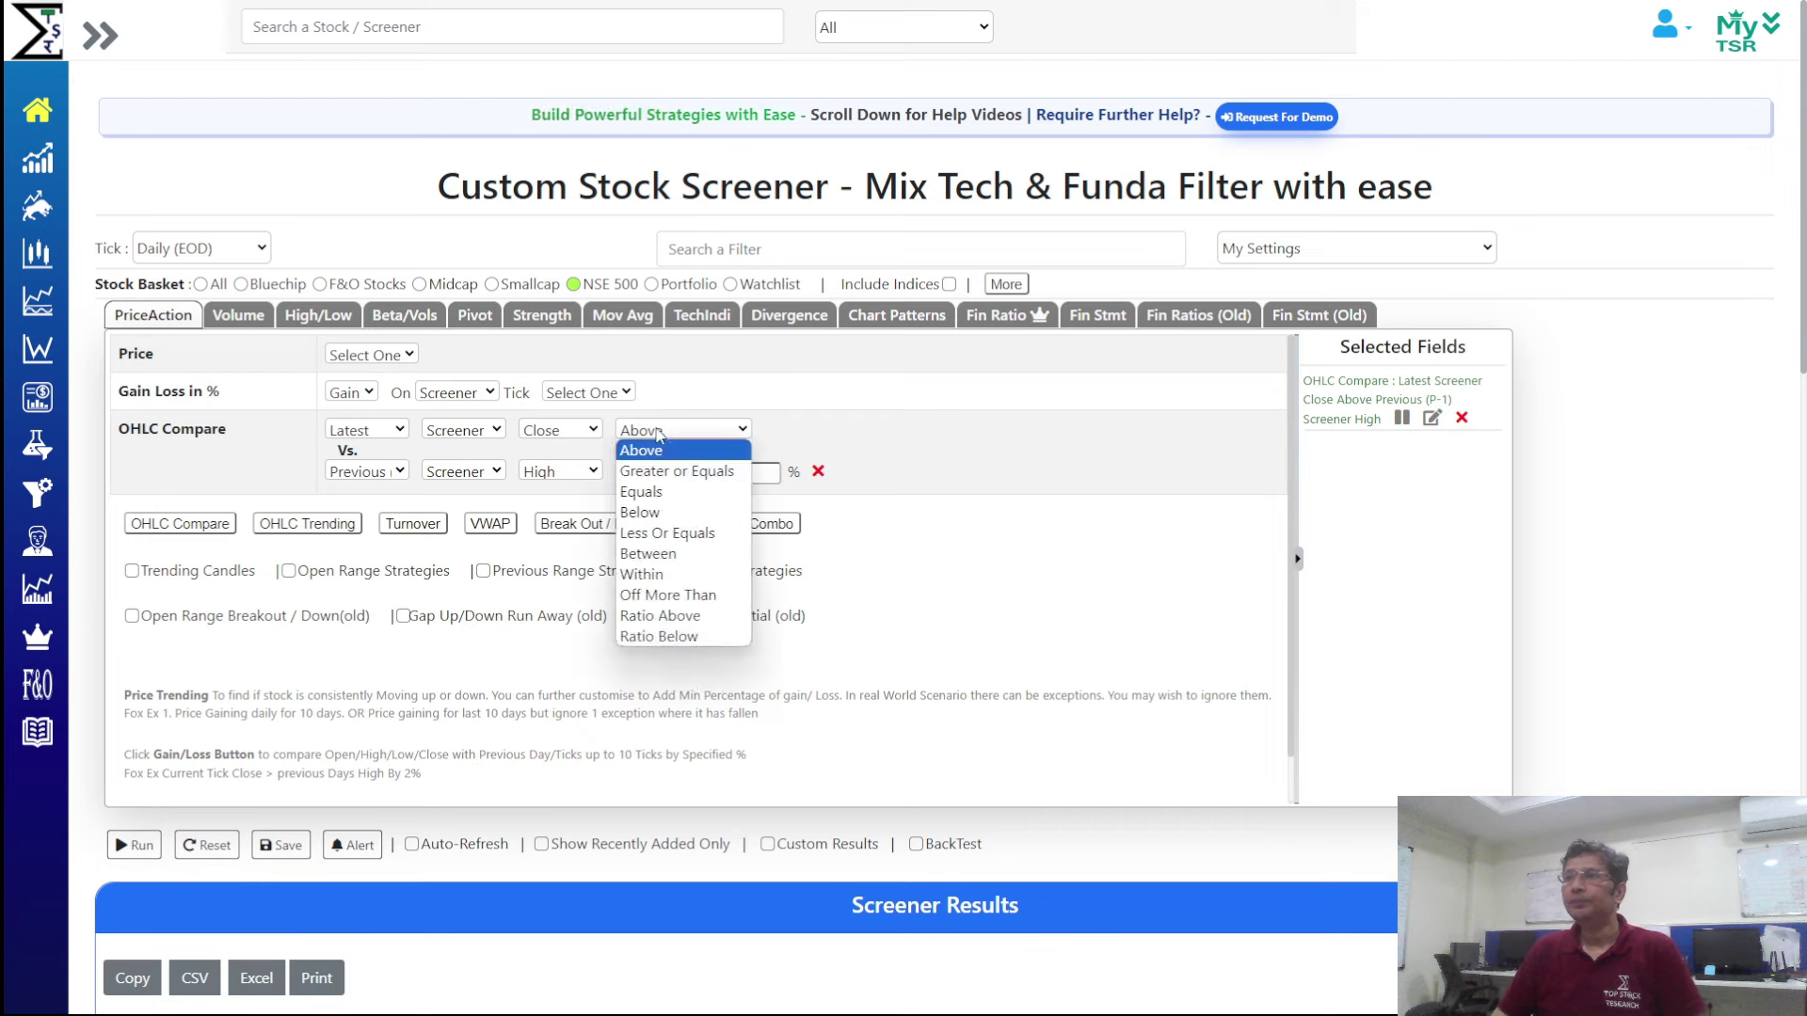
click(641, 491)
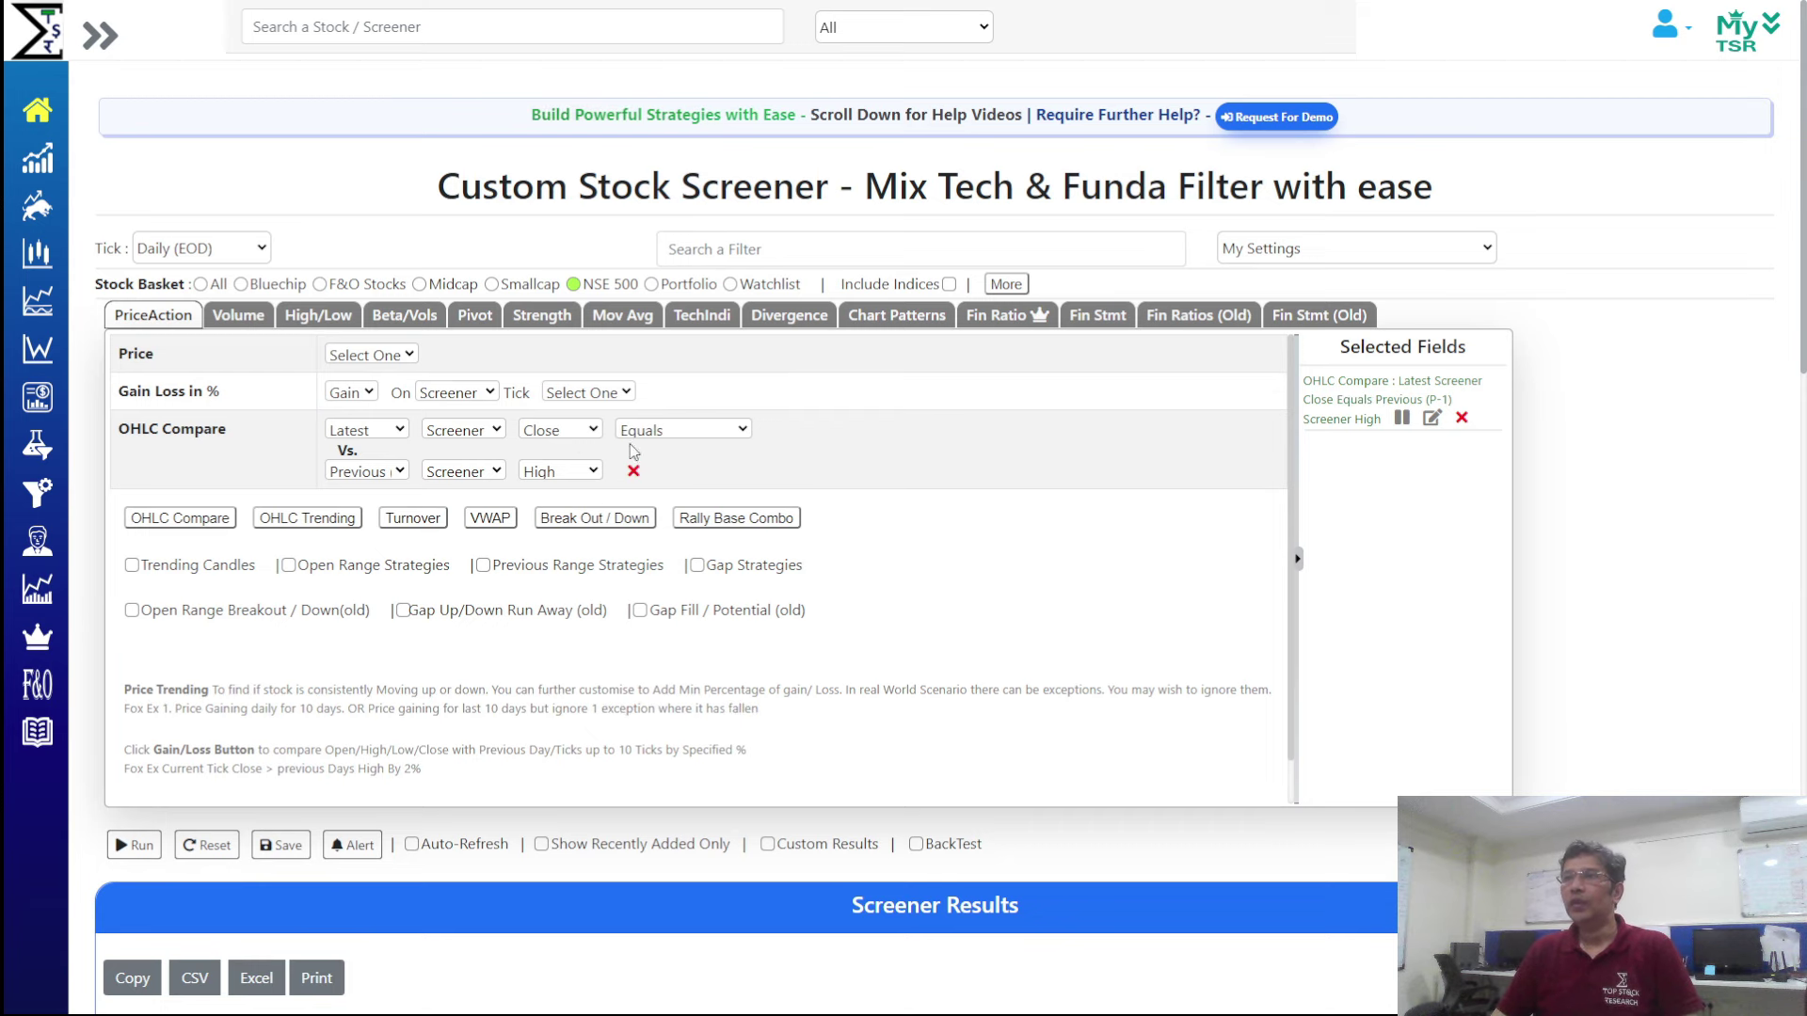
click(559, 472)
click(442, 490)
click(365, 470)
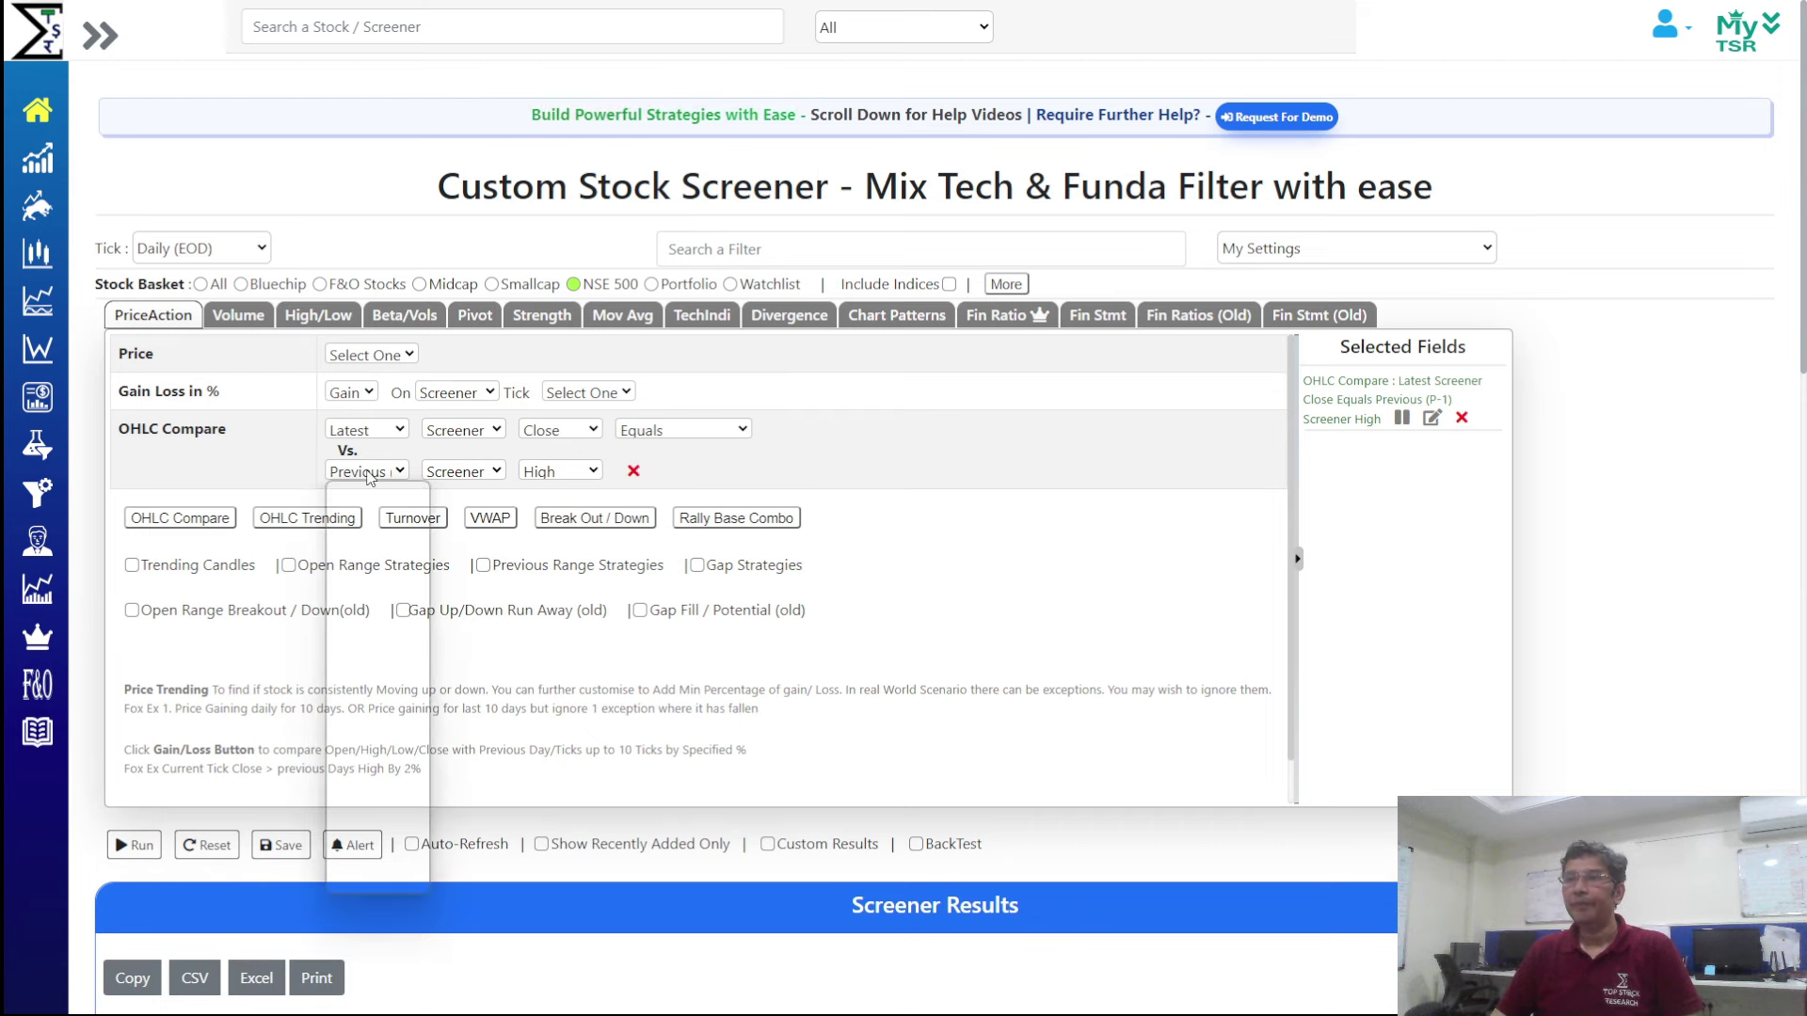
click(367, 492)
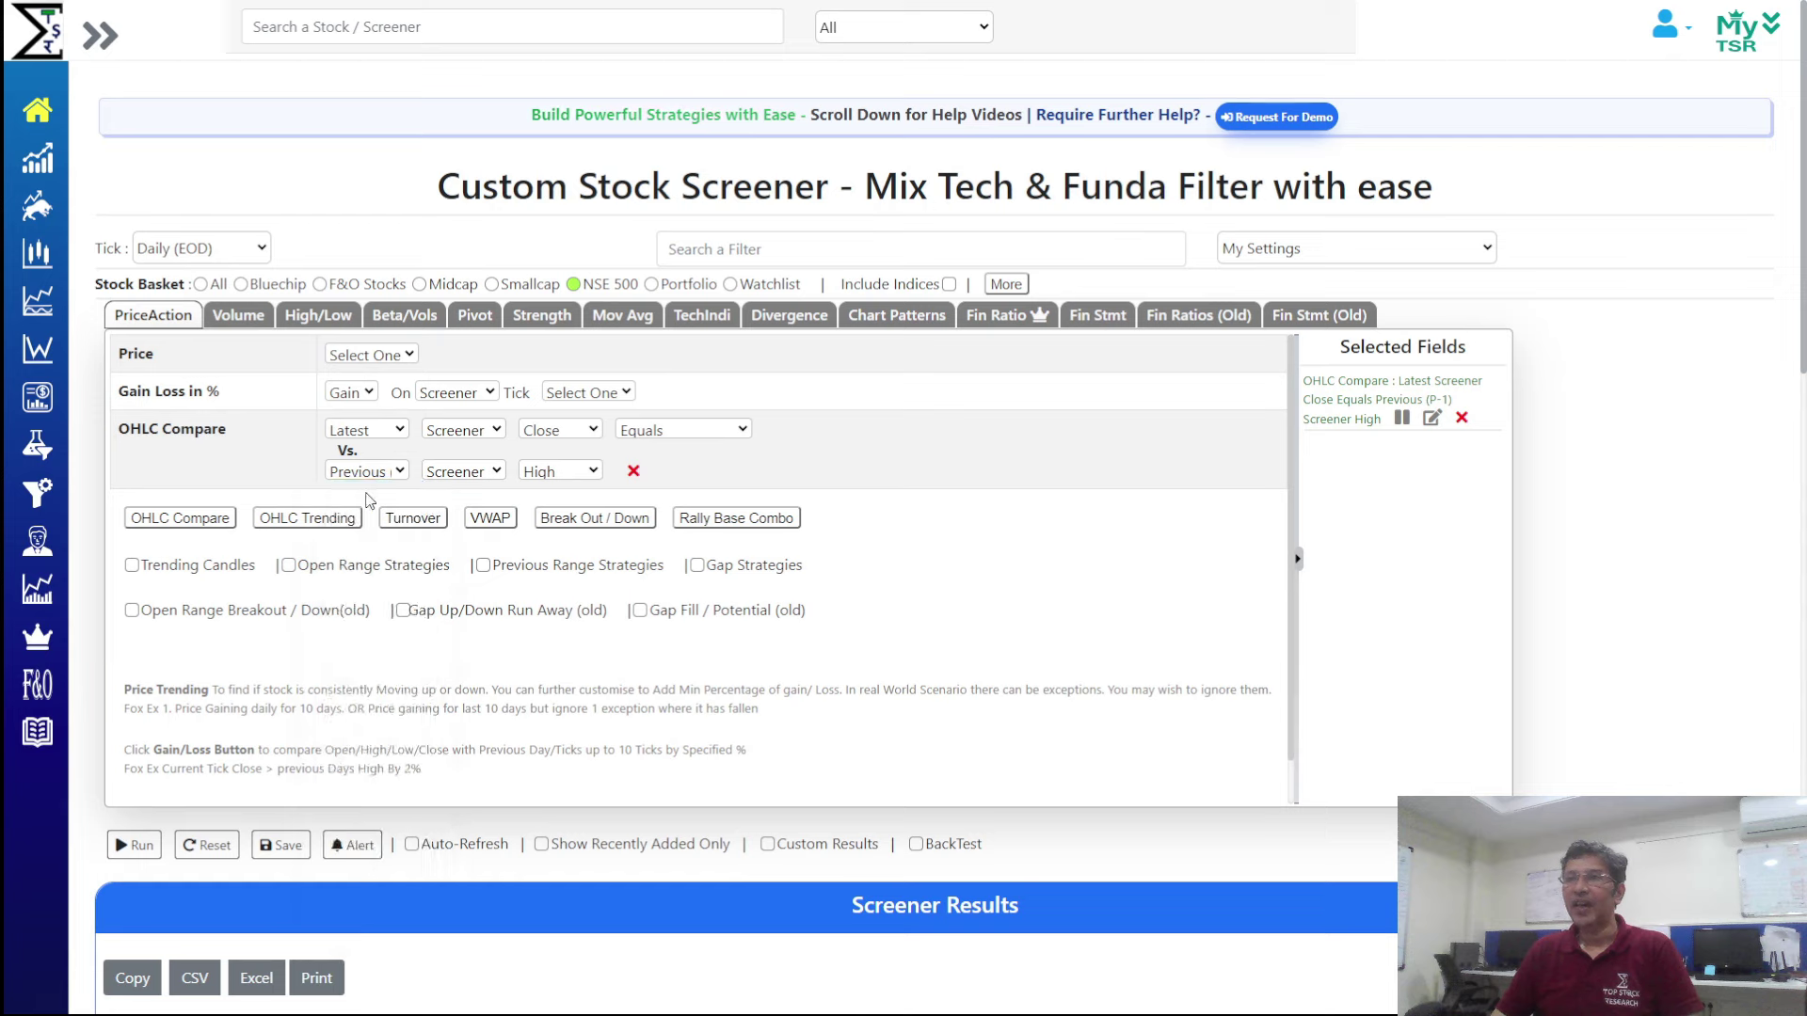
Add a second OHLC Compare of Latest Open Above Latest Low and run the screener
click(204, 525)
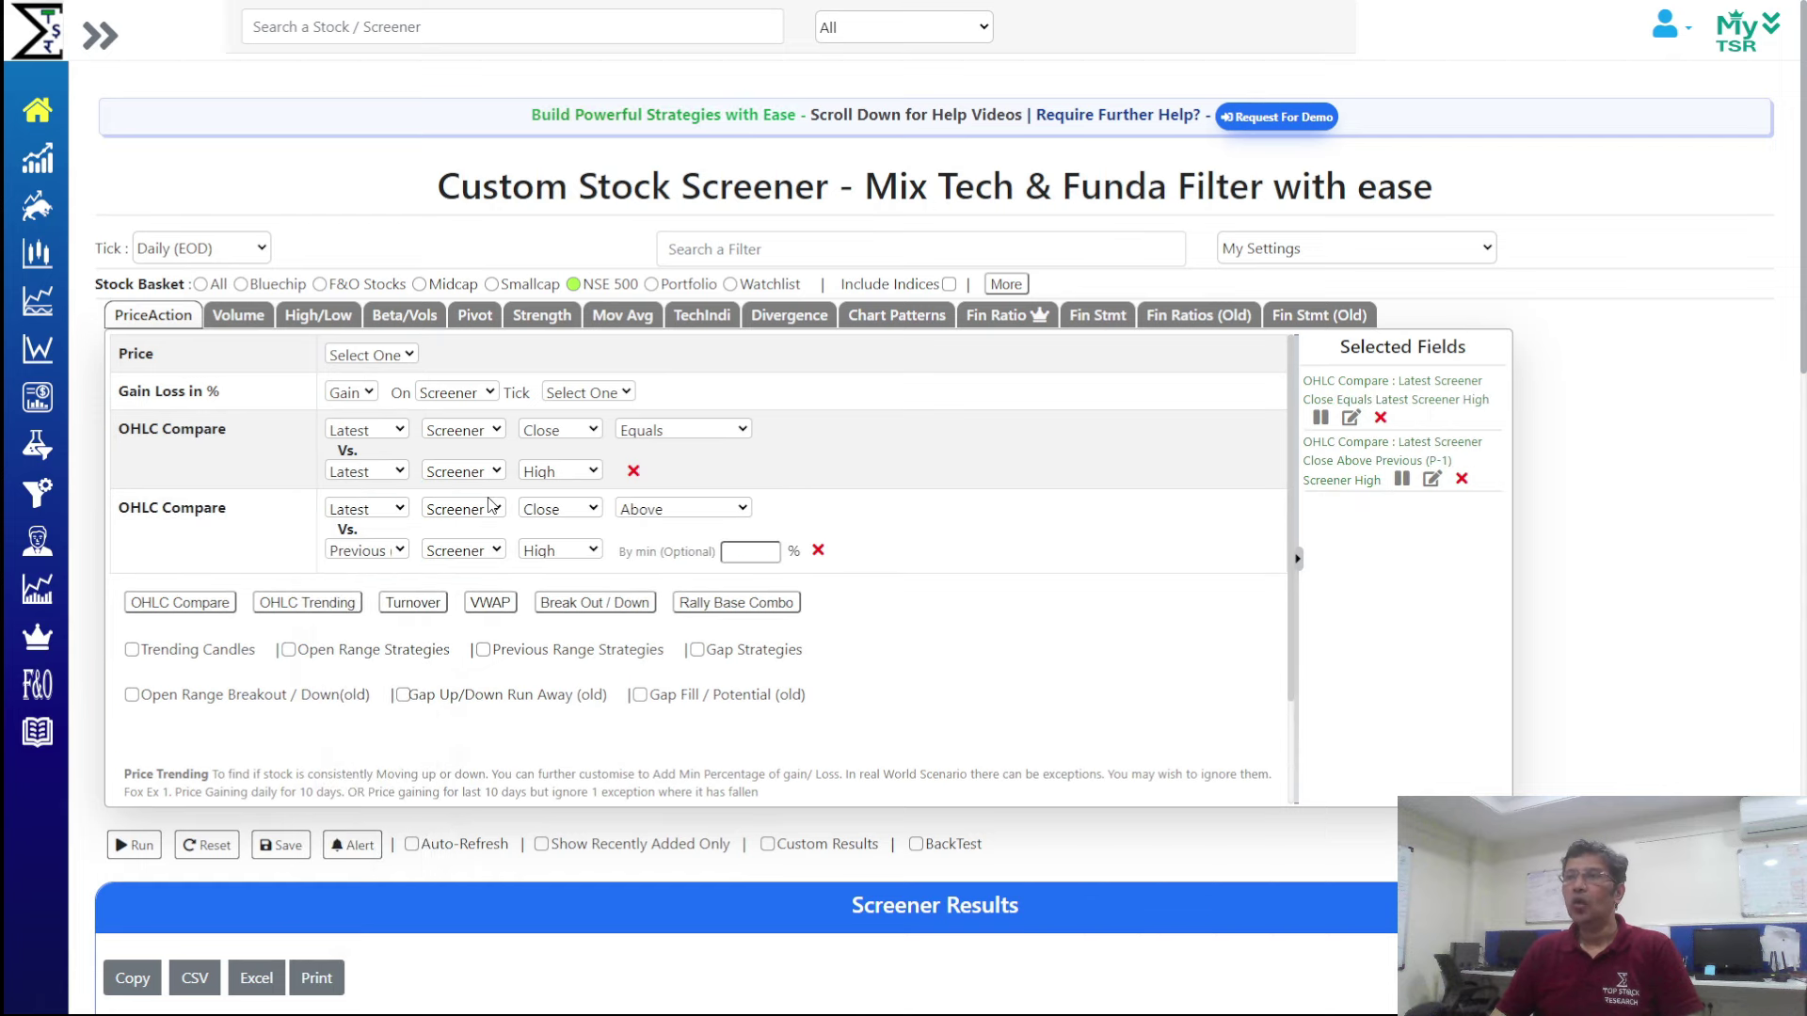
click(586, 516)
click(576, 539)
click(561, 553)
click(542, 613)
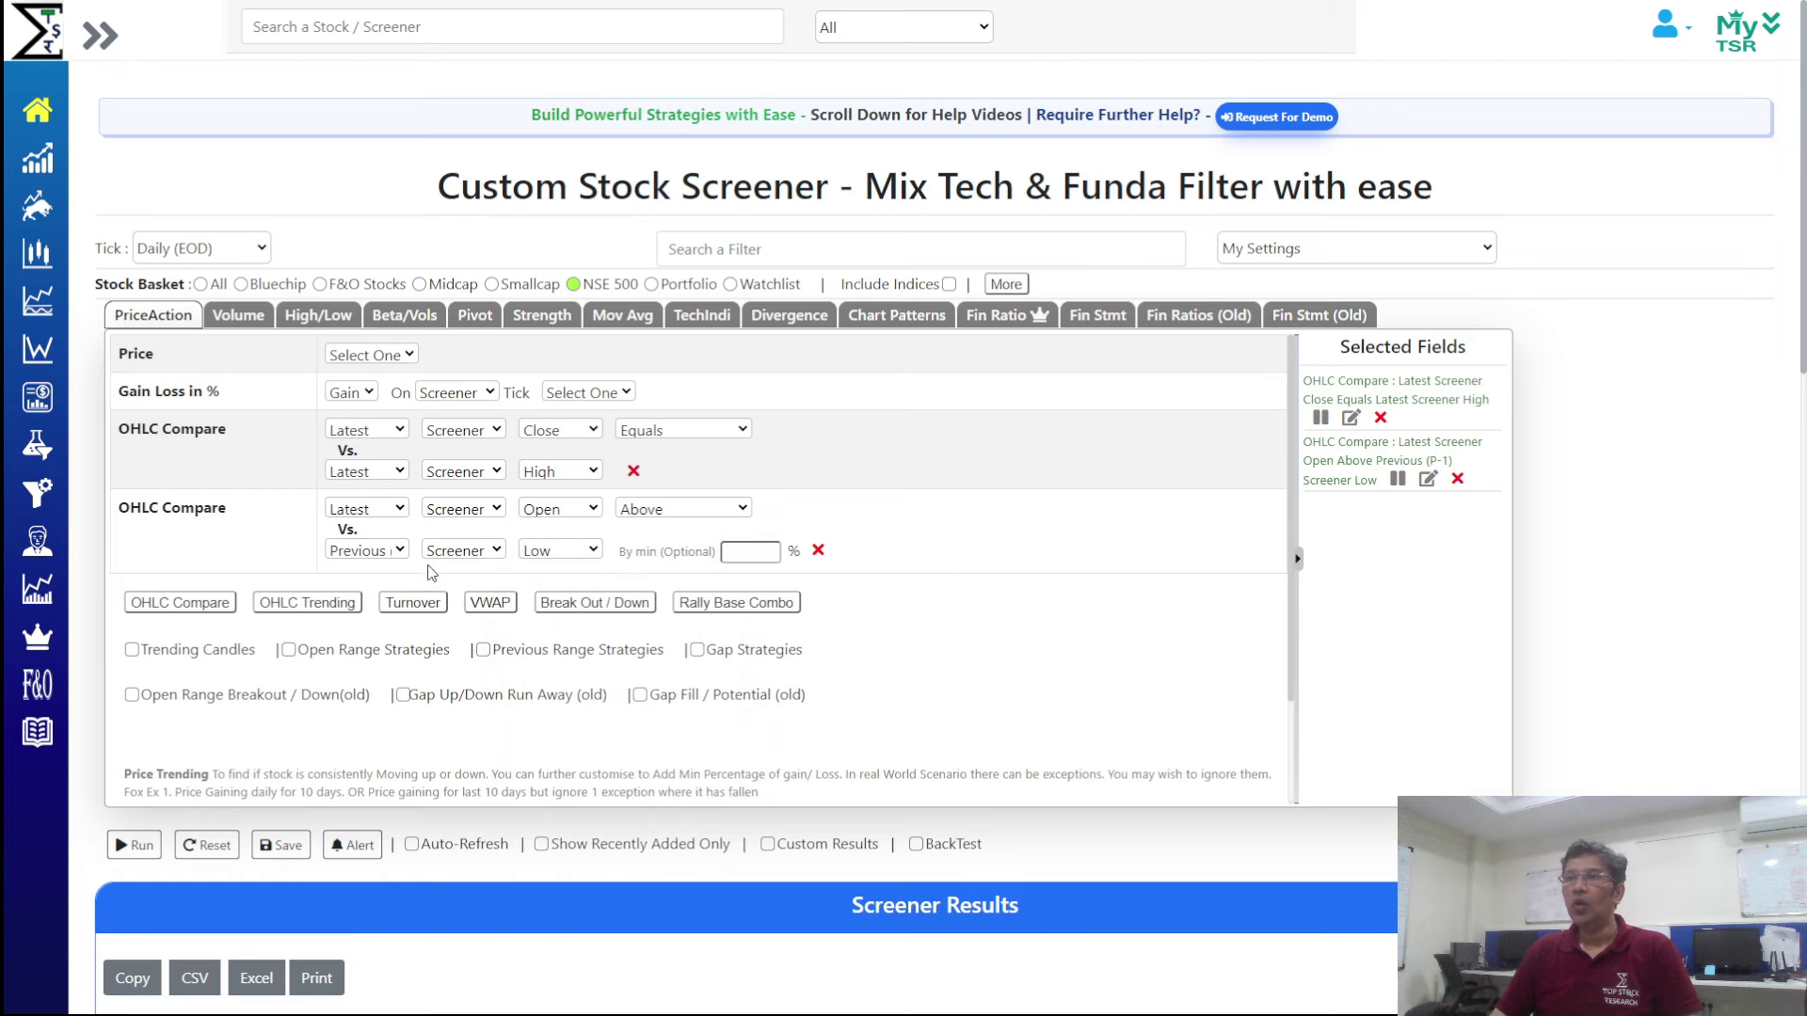
click(390, 552)
click(349, 134)
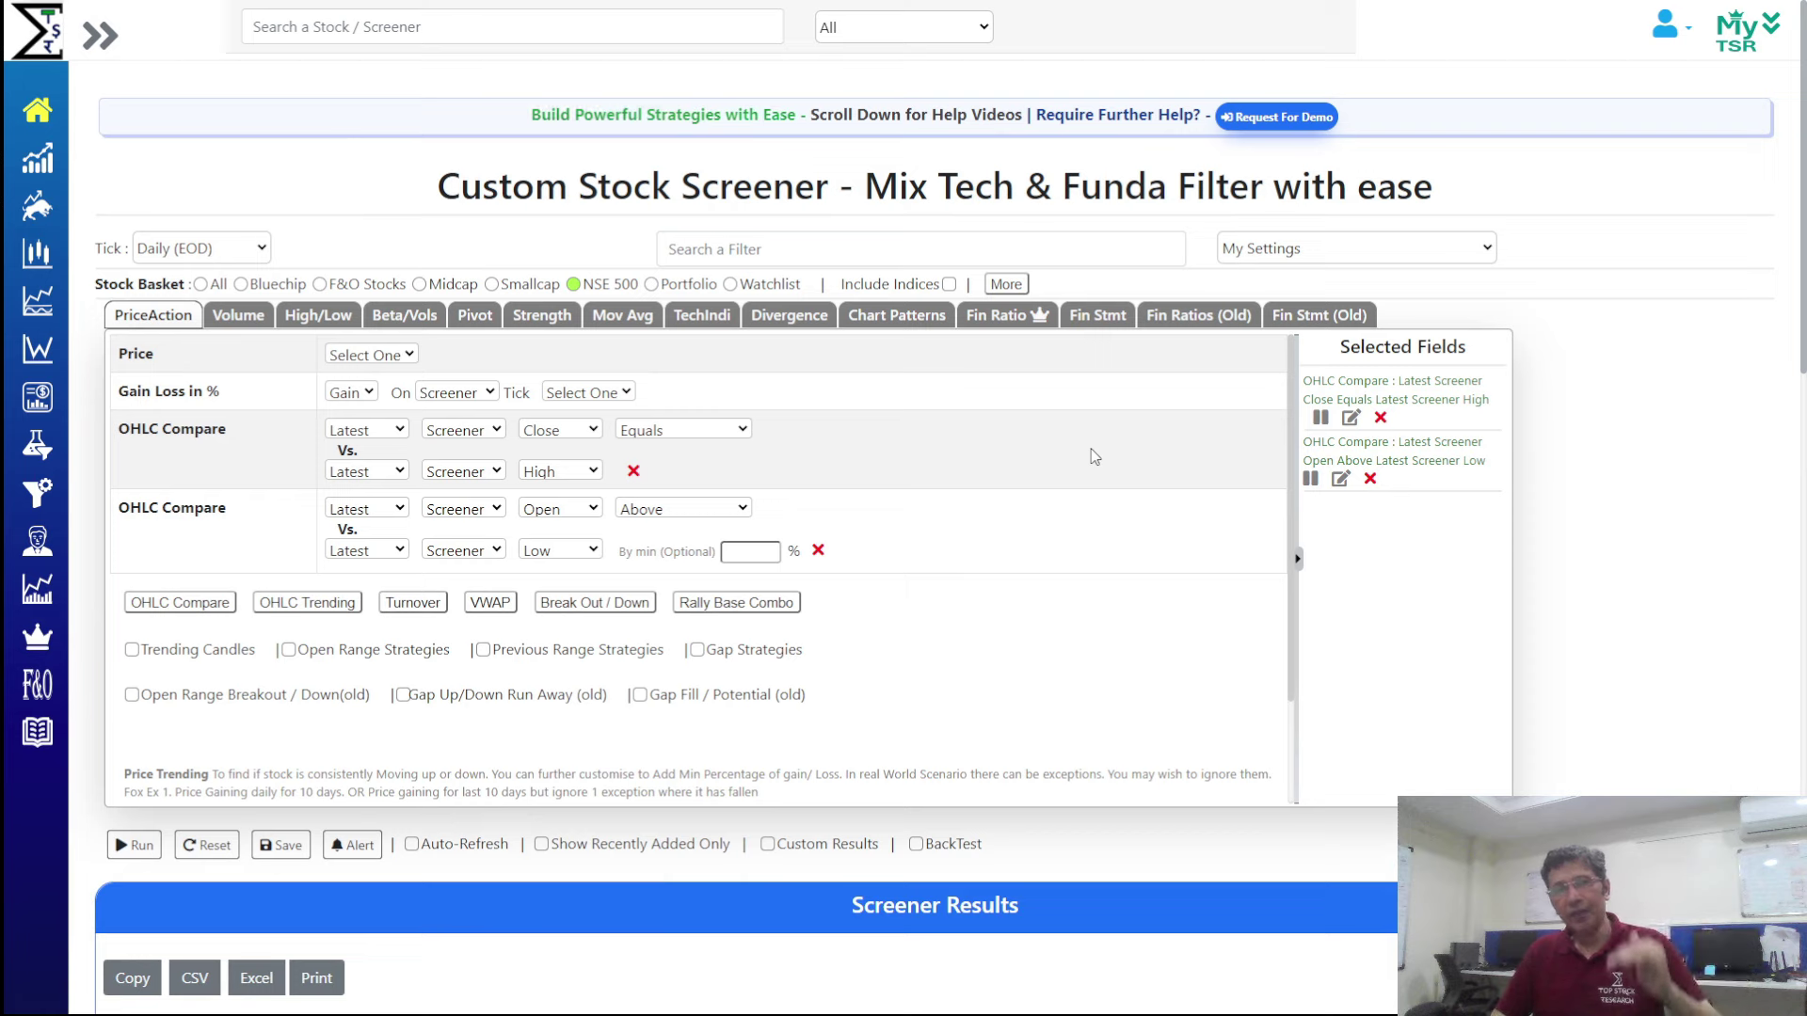
click(137, 844)
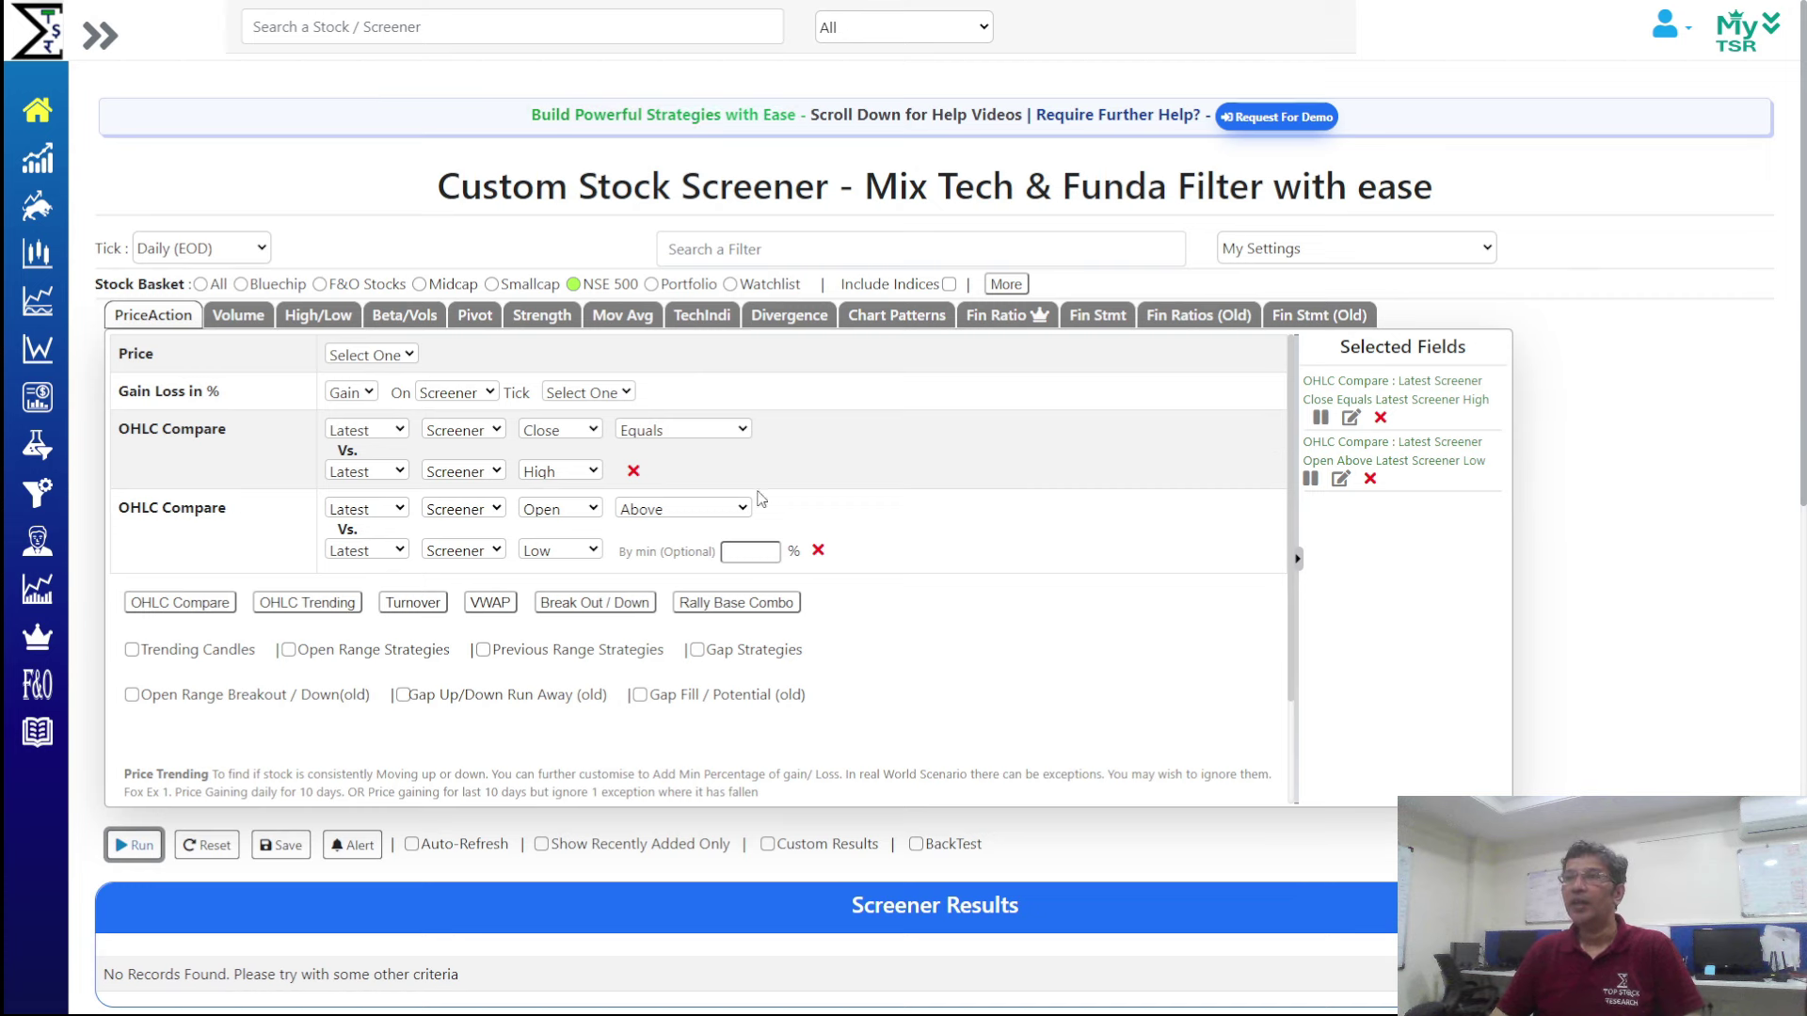
Change the Open versus Low comparison to Equals and run the screener on the 1 Hour tick
click(690, 513)
click(680, 572)
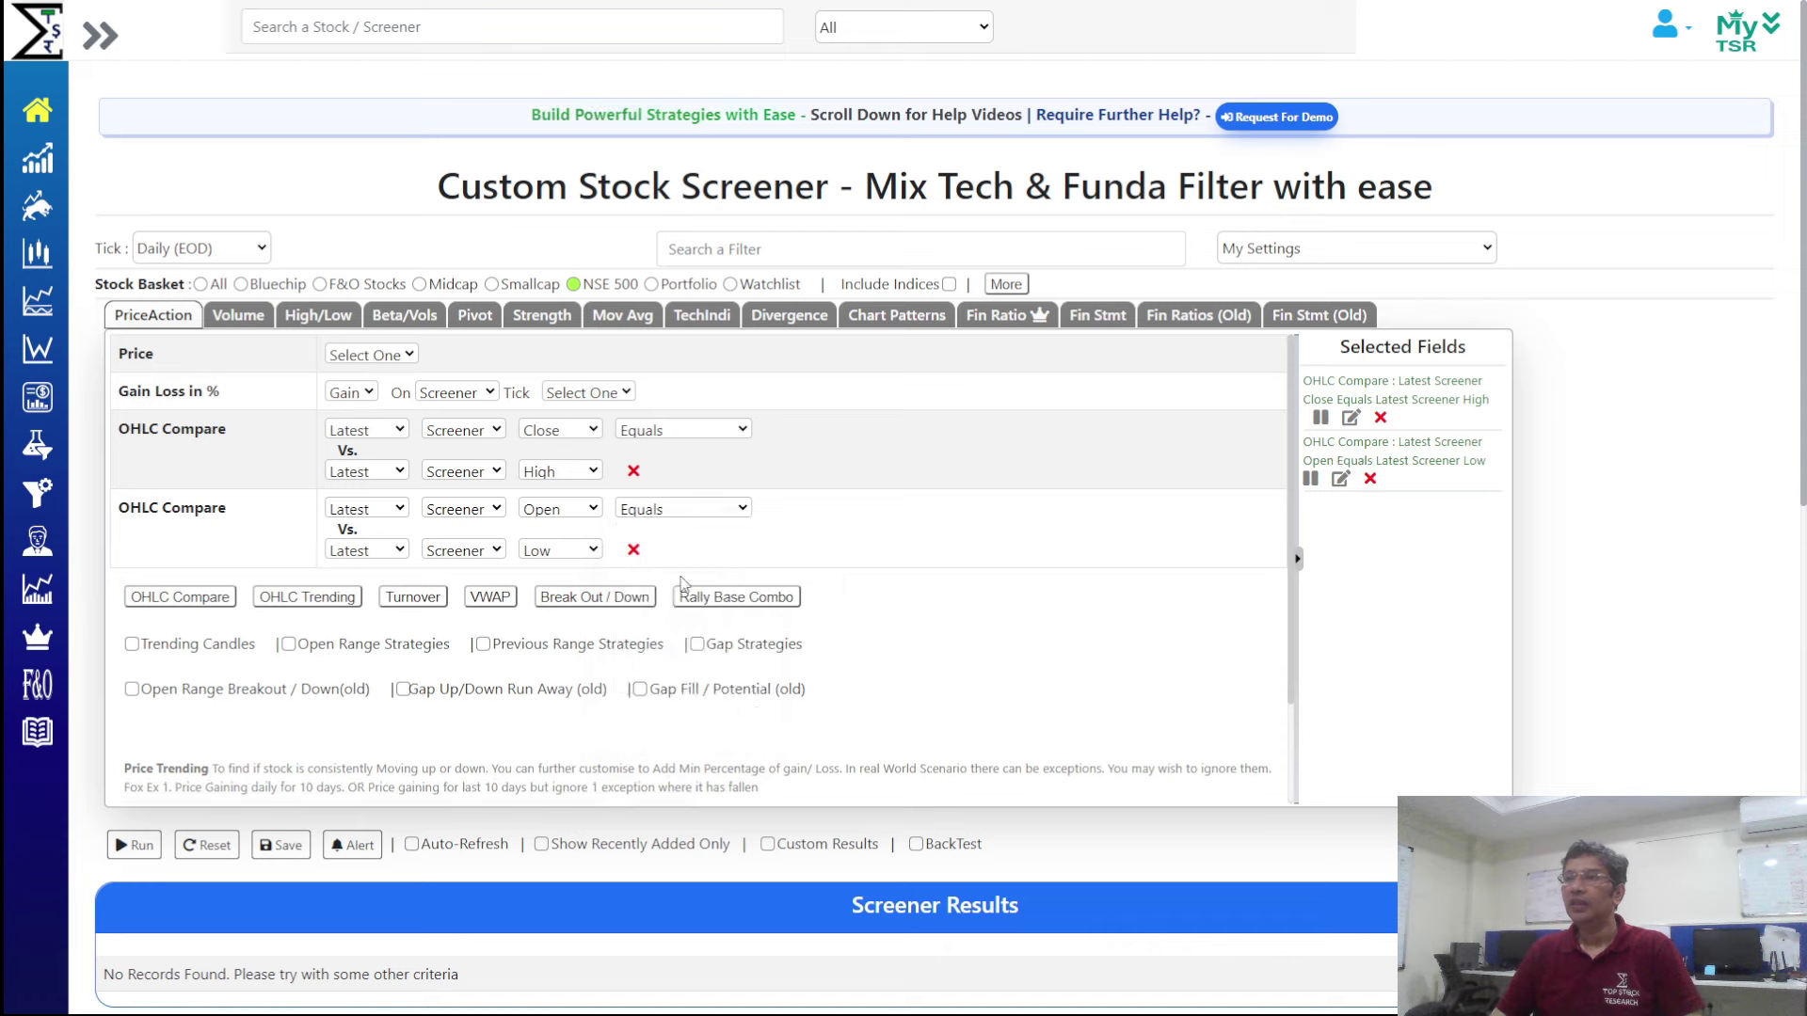
click(134, 846)
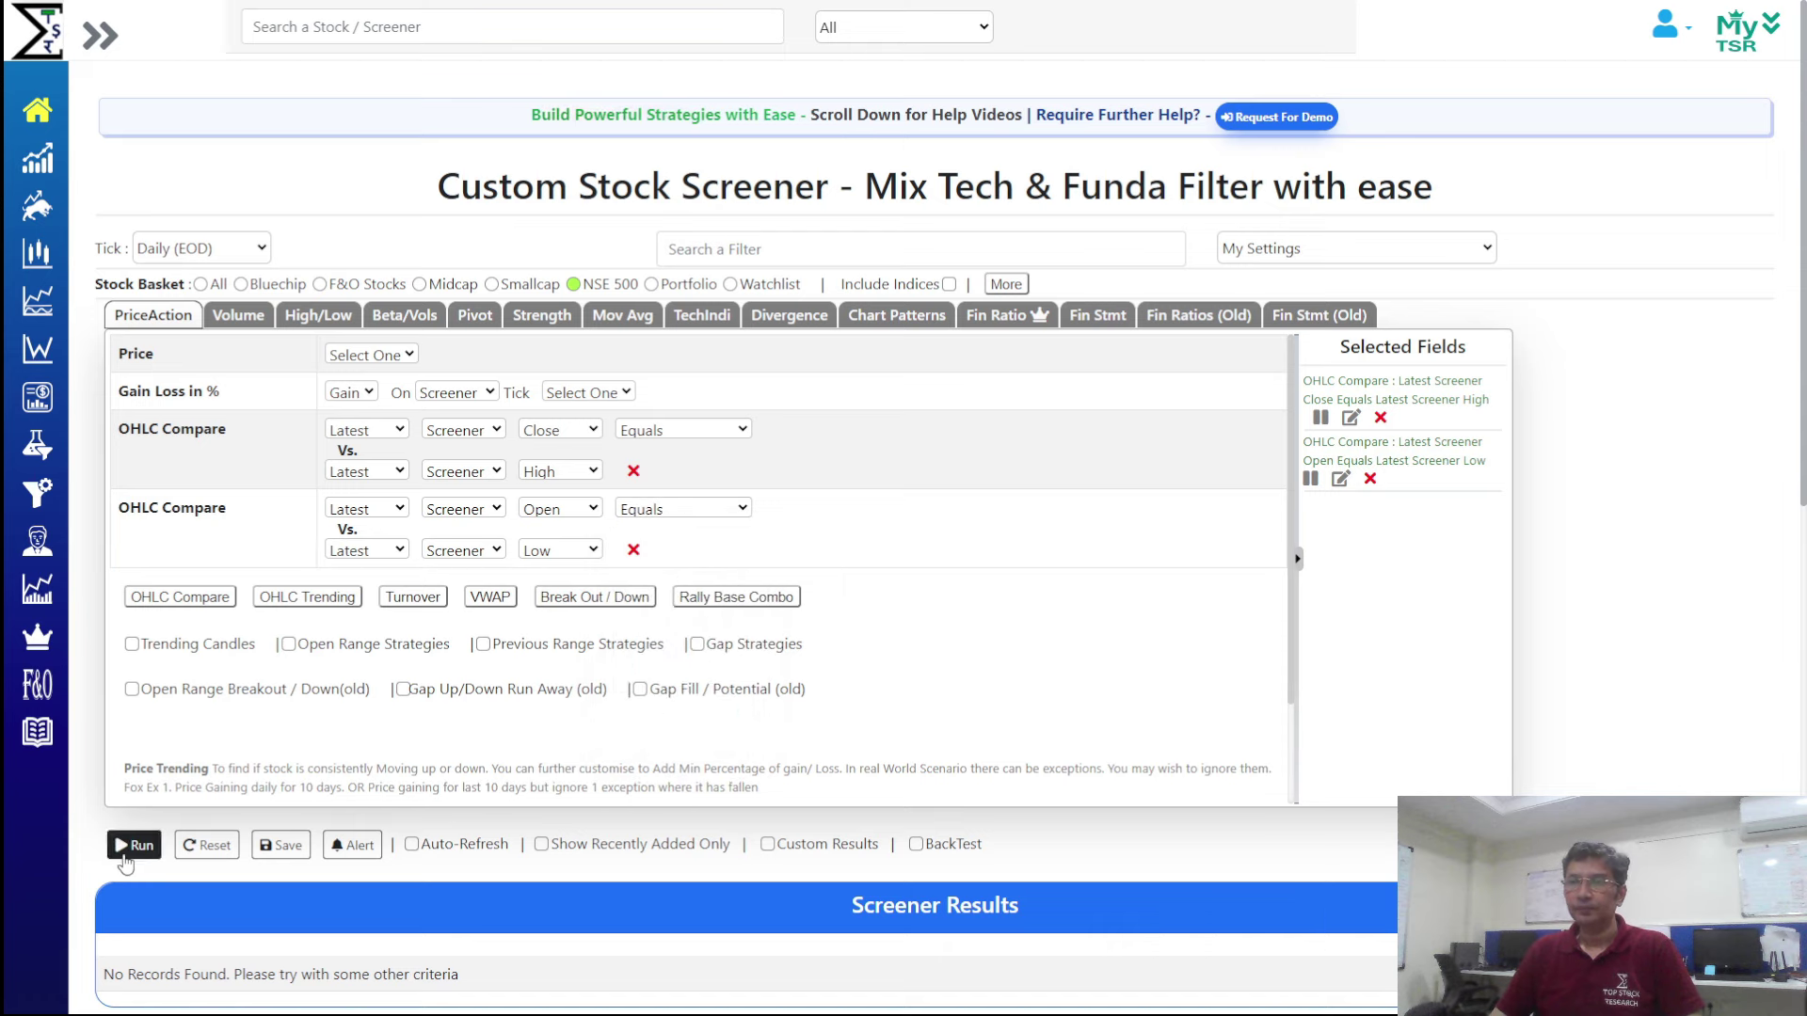
click(261, 249)
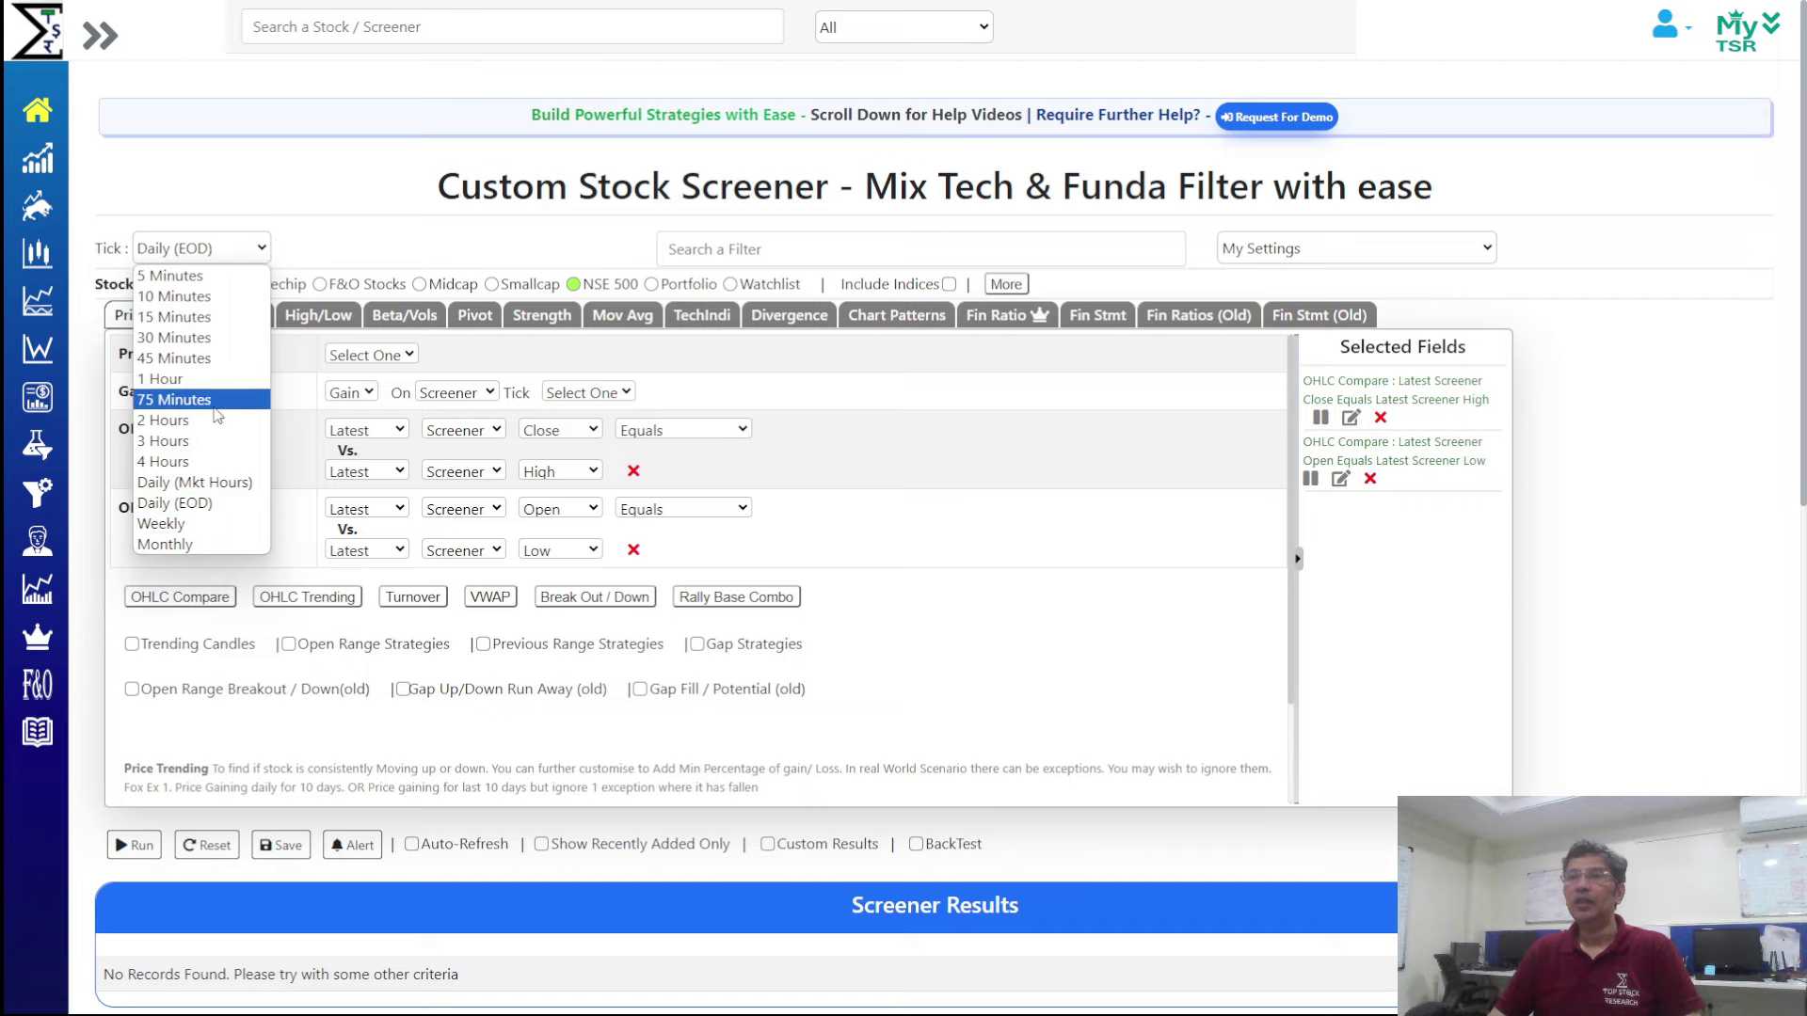
click(217, 378)
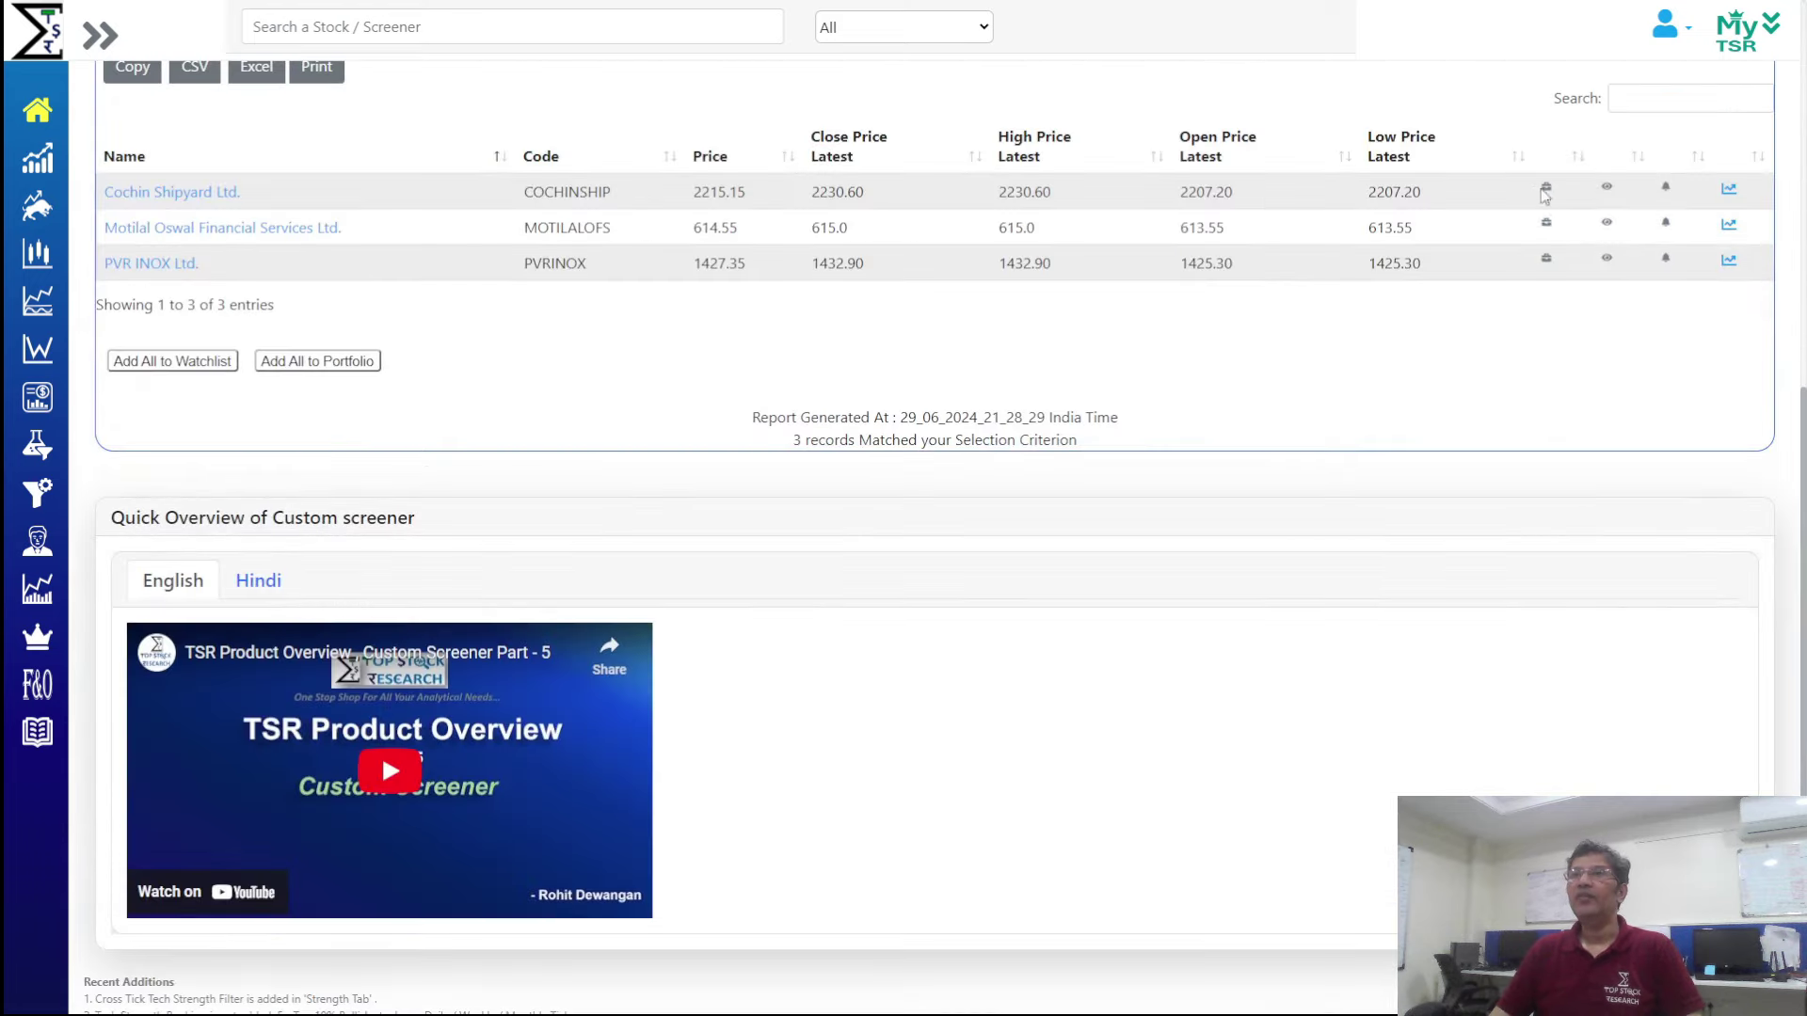
Open Cochin Shipyard's chart and examine its latest candles in the 5 Minutes interval and again in 1 Hour
click(1729, 188)
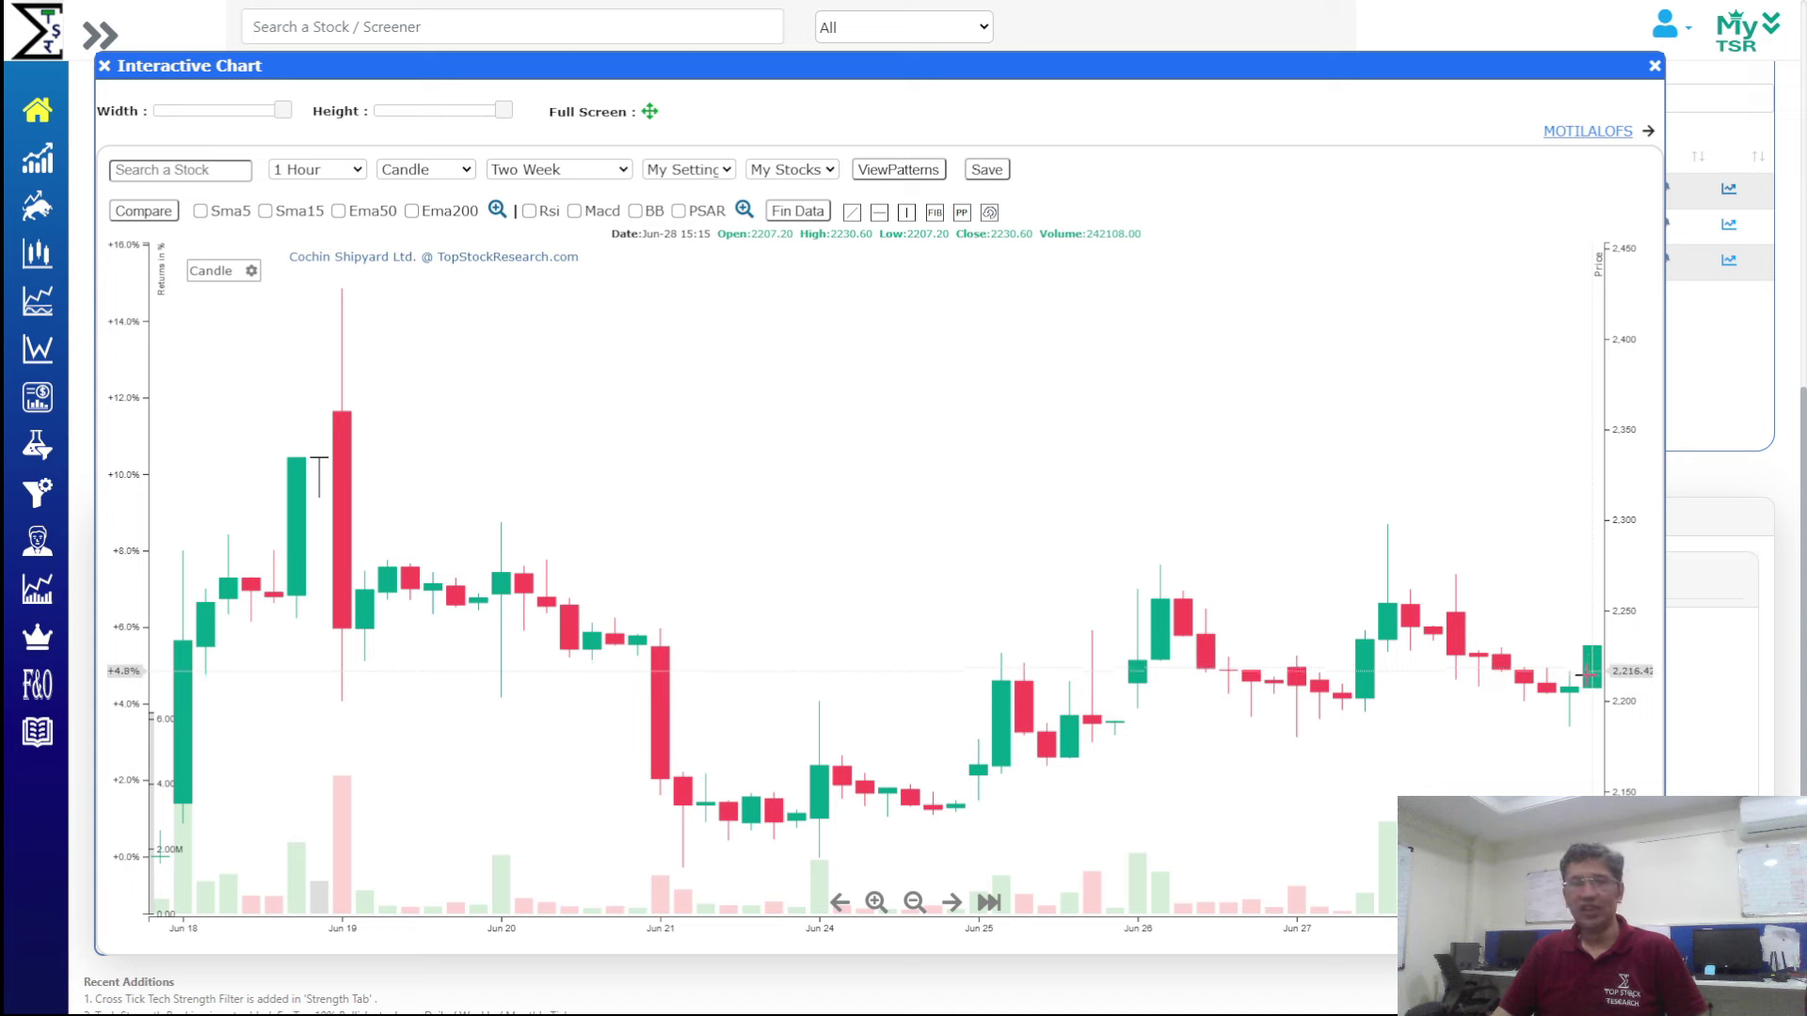
click(311, 171)
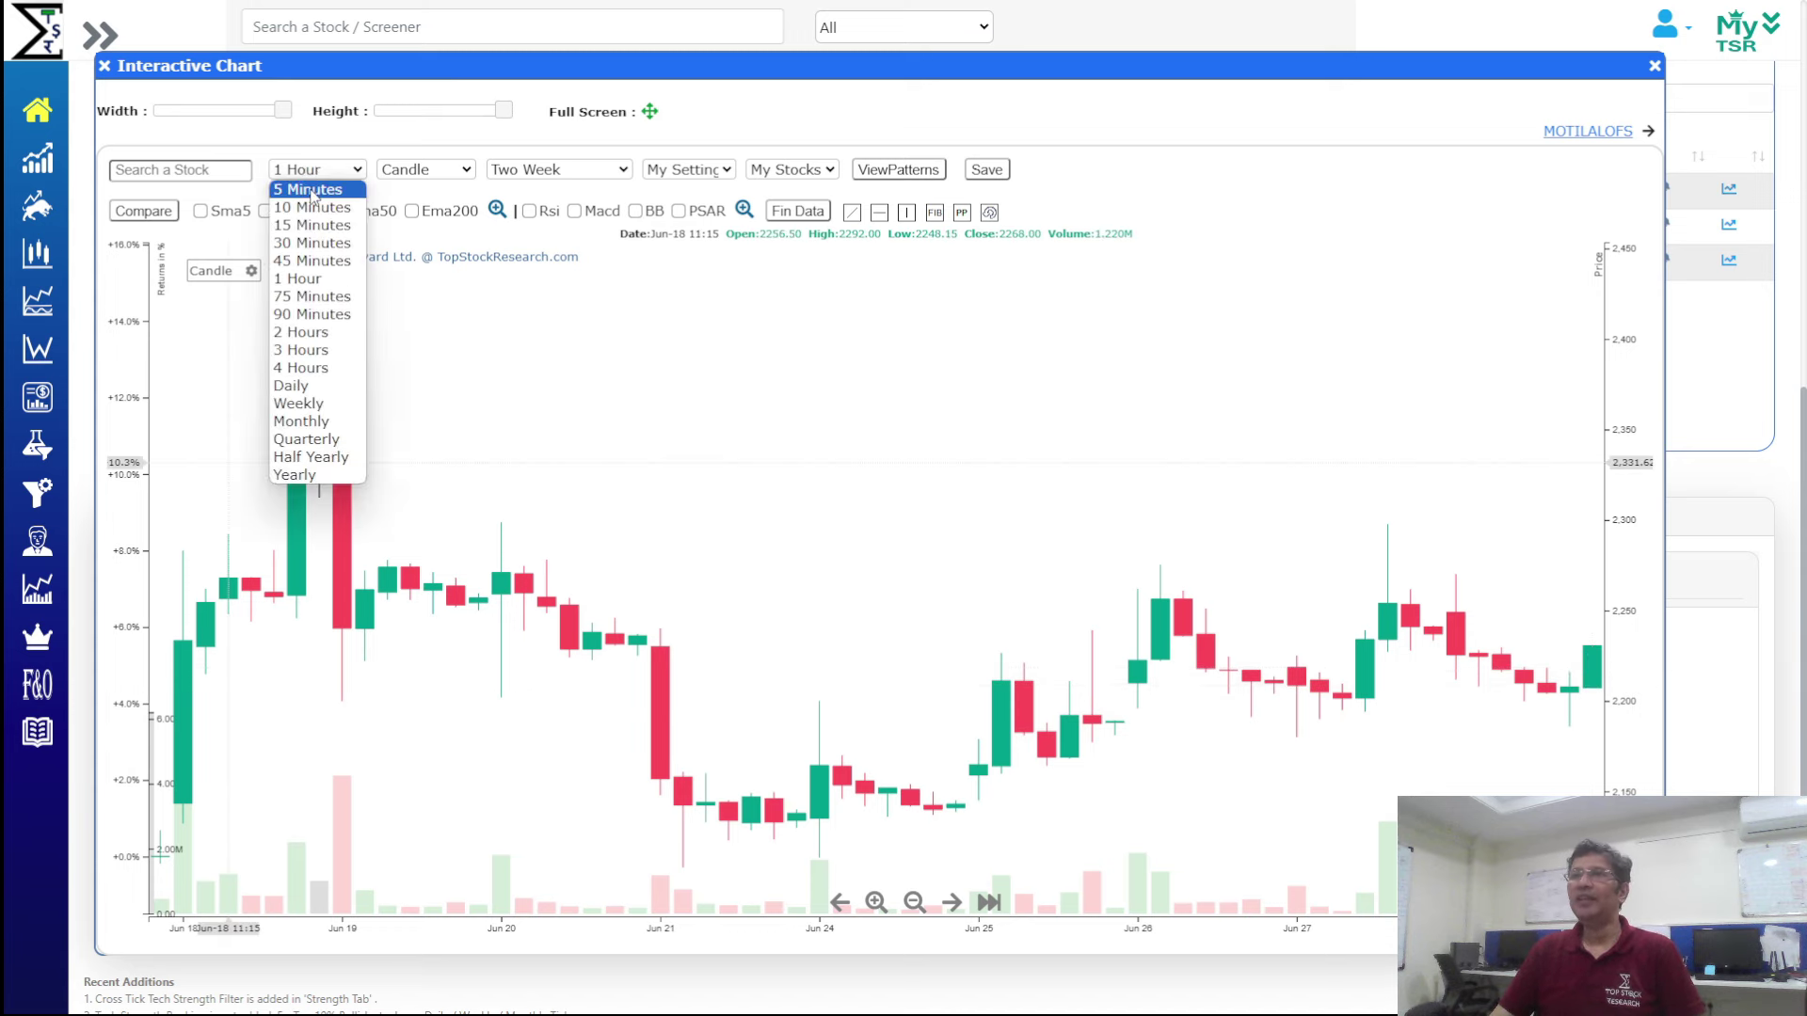
click(315, 184)
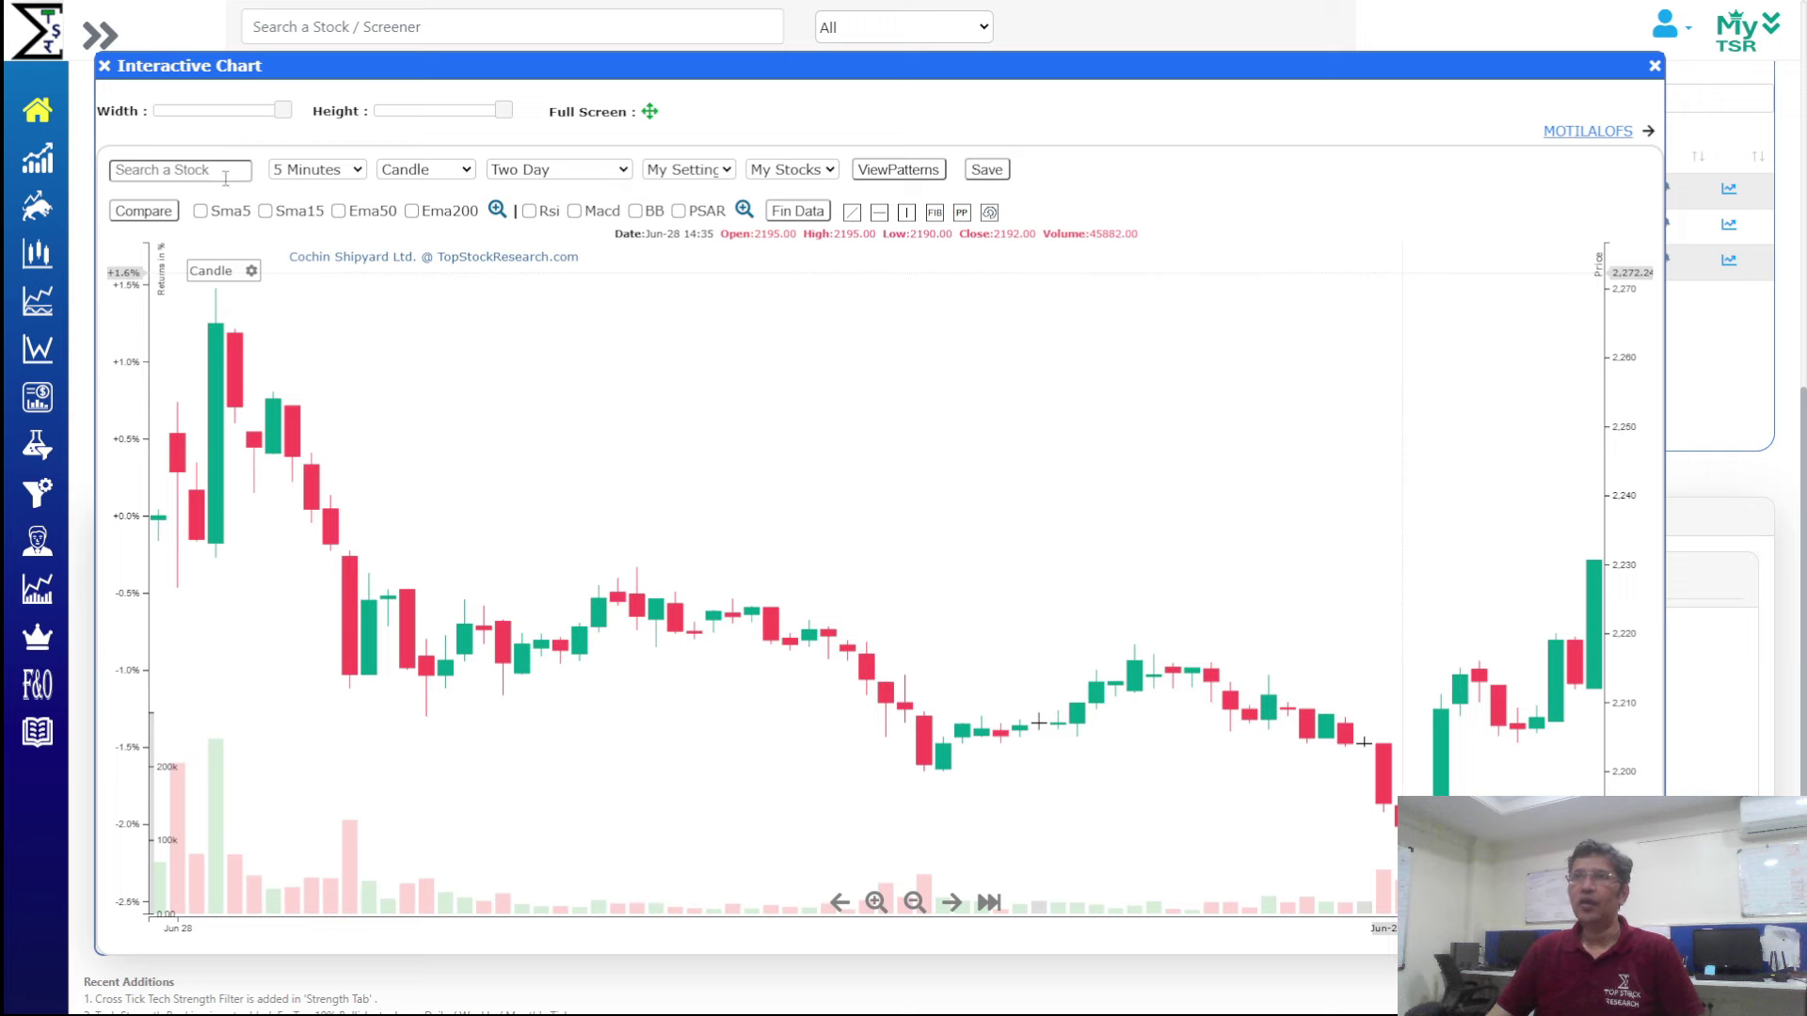
click(310, 175)
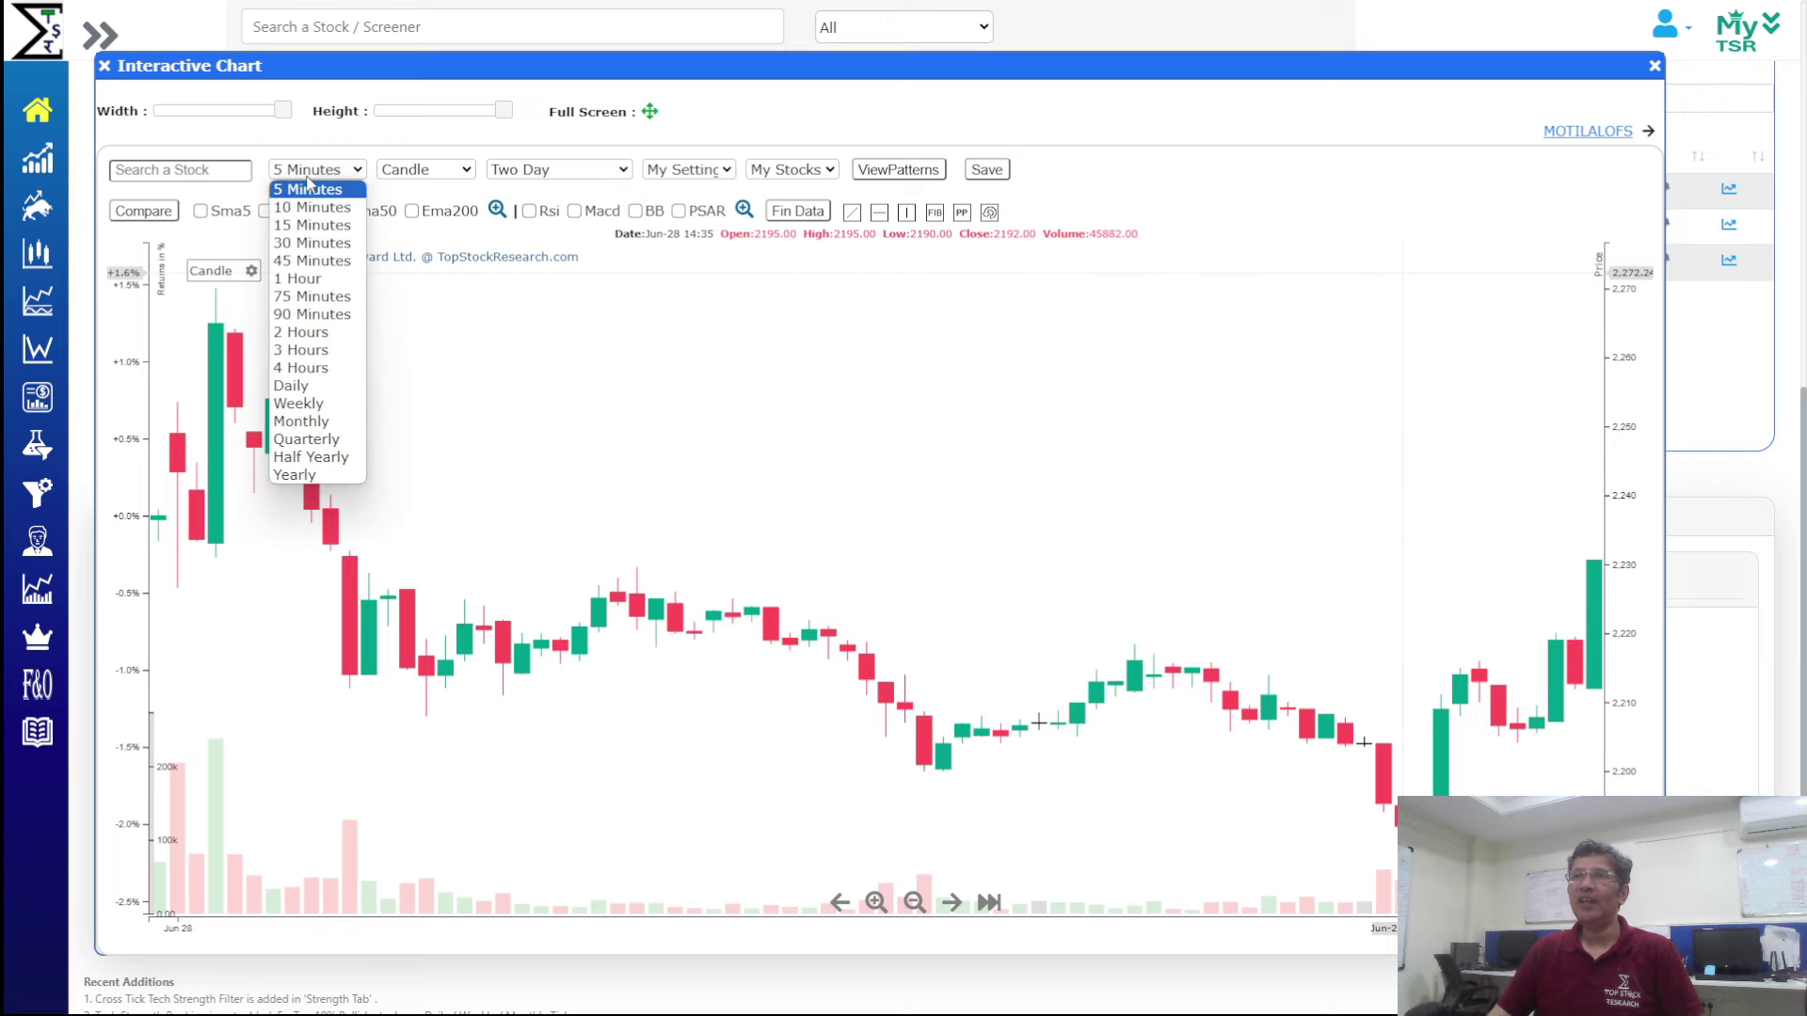
click(310, 279)
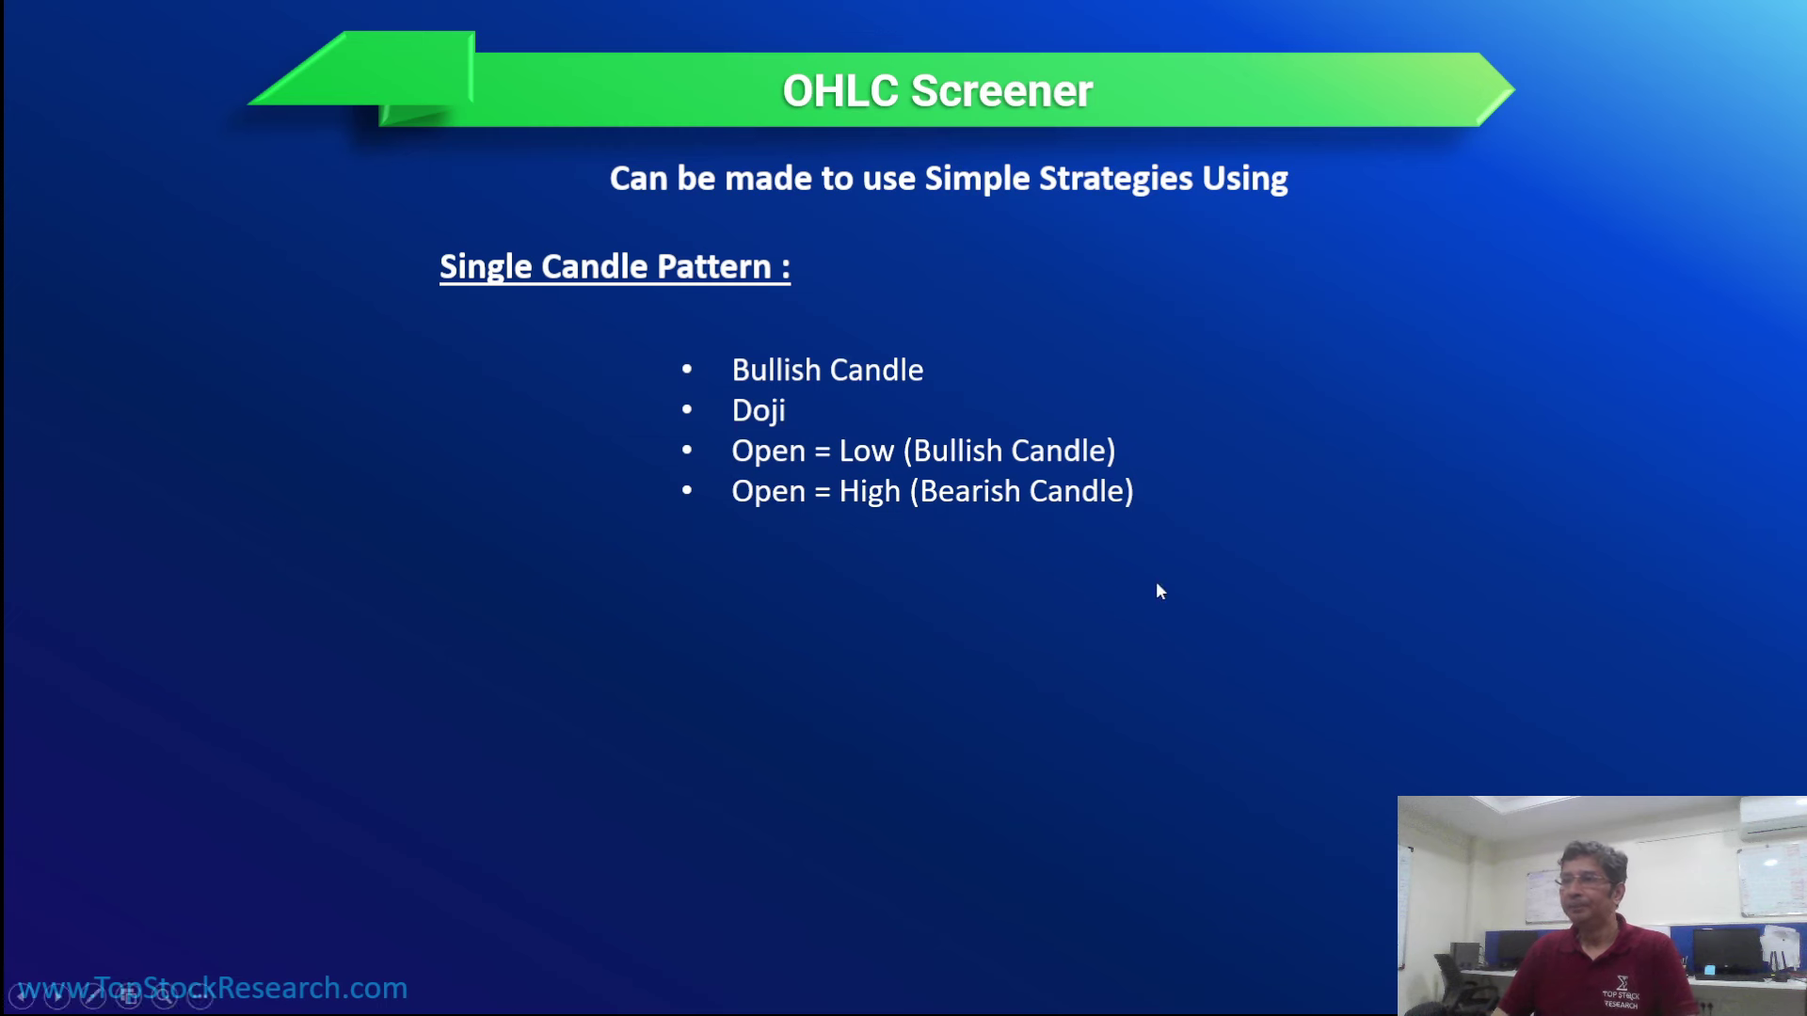
click(1160, 590)
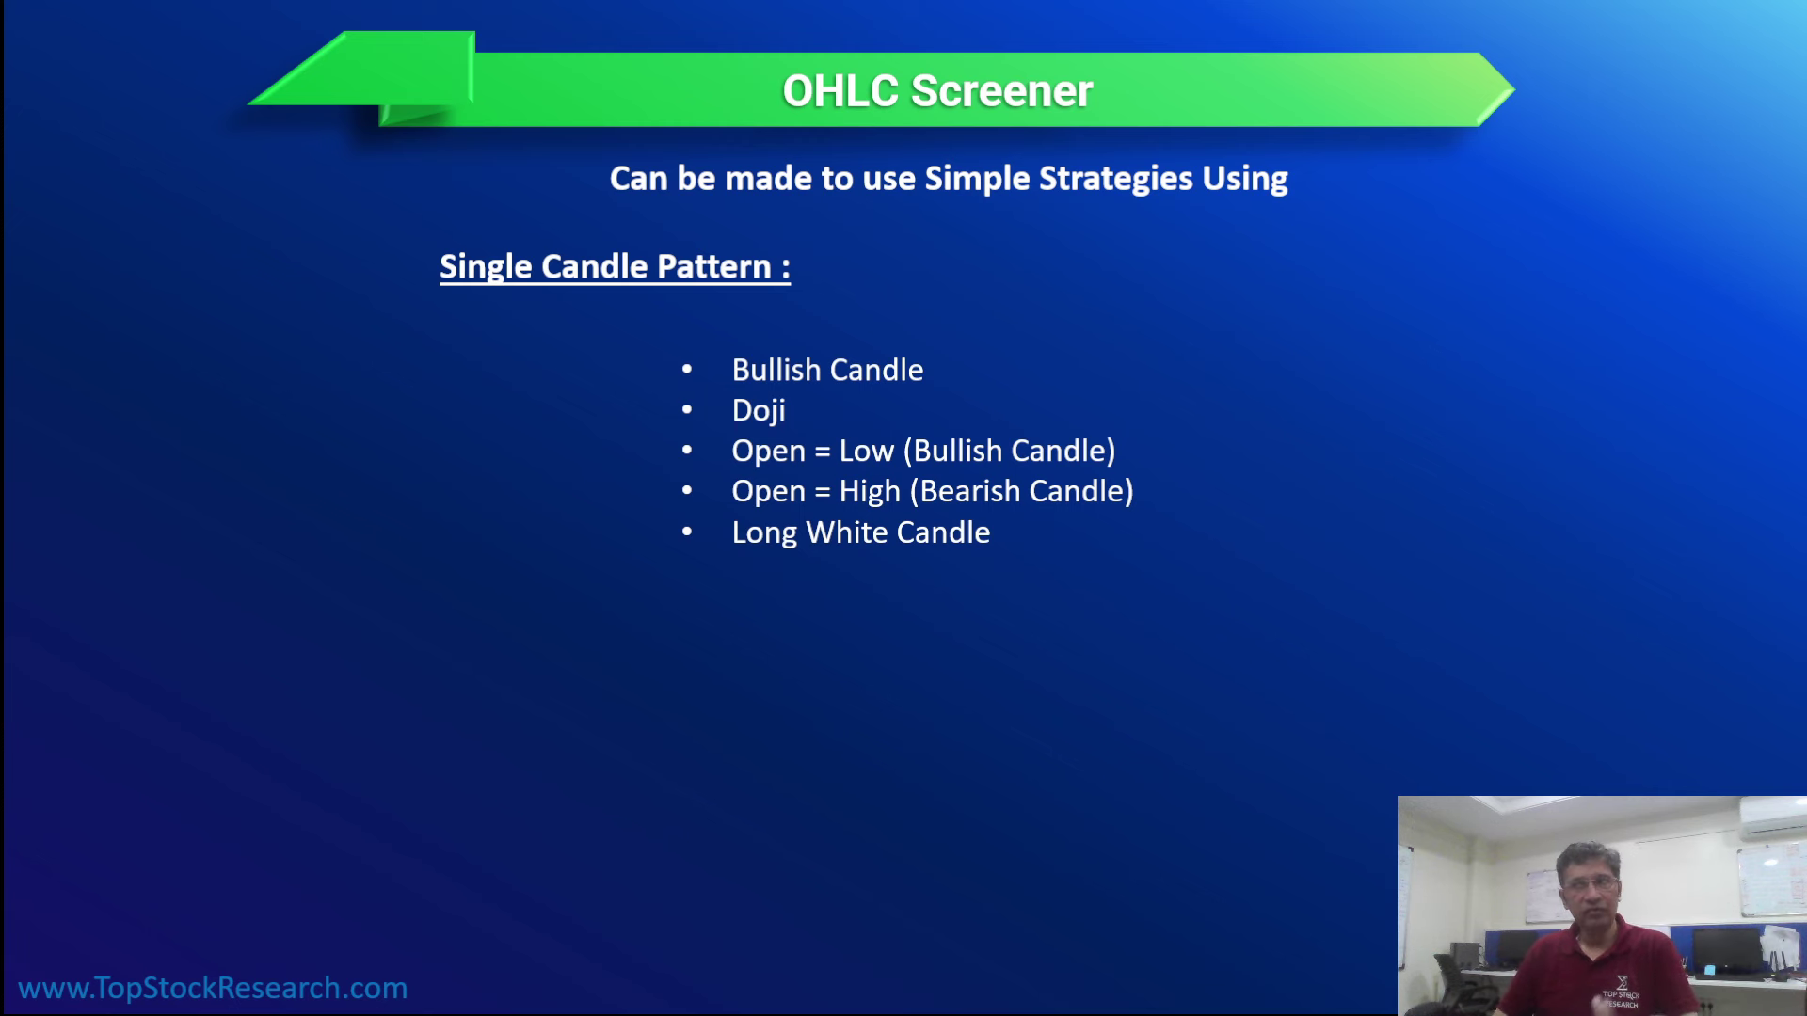
key(Right)
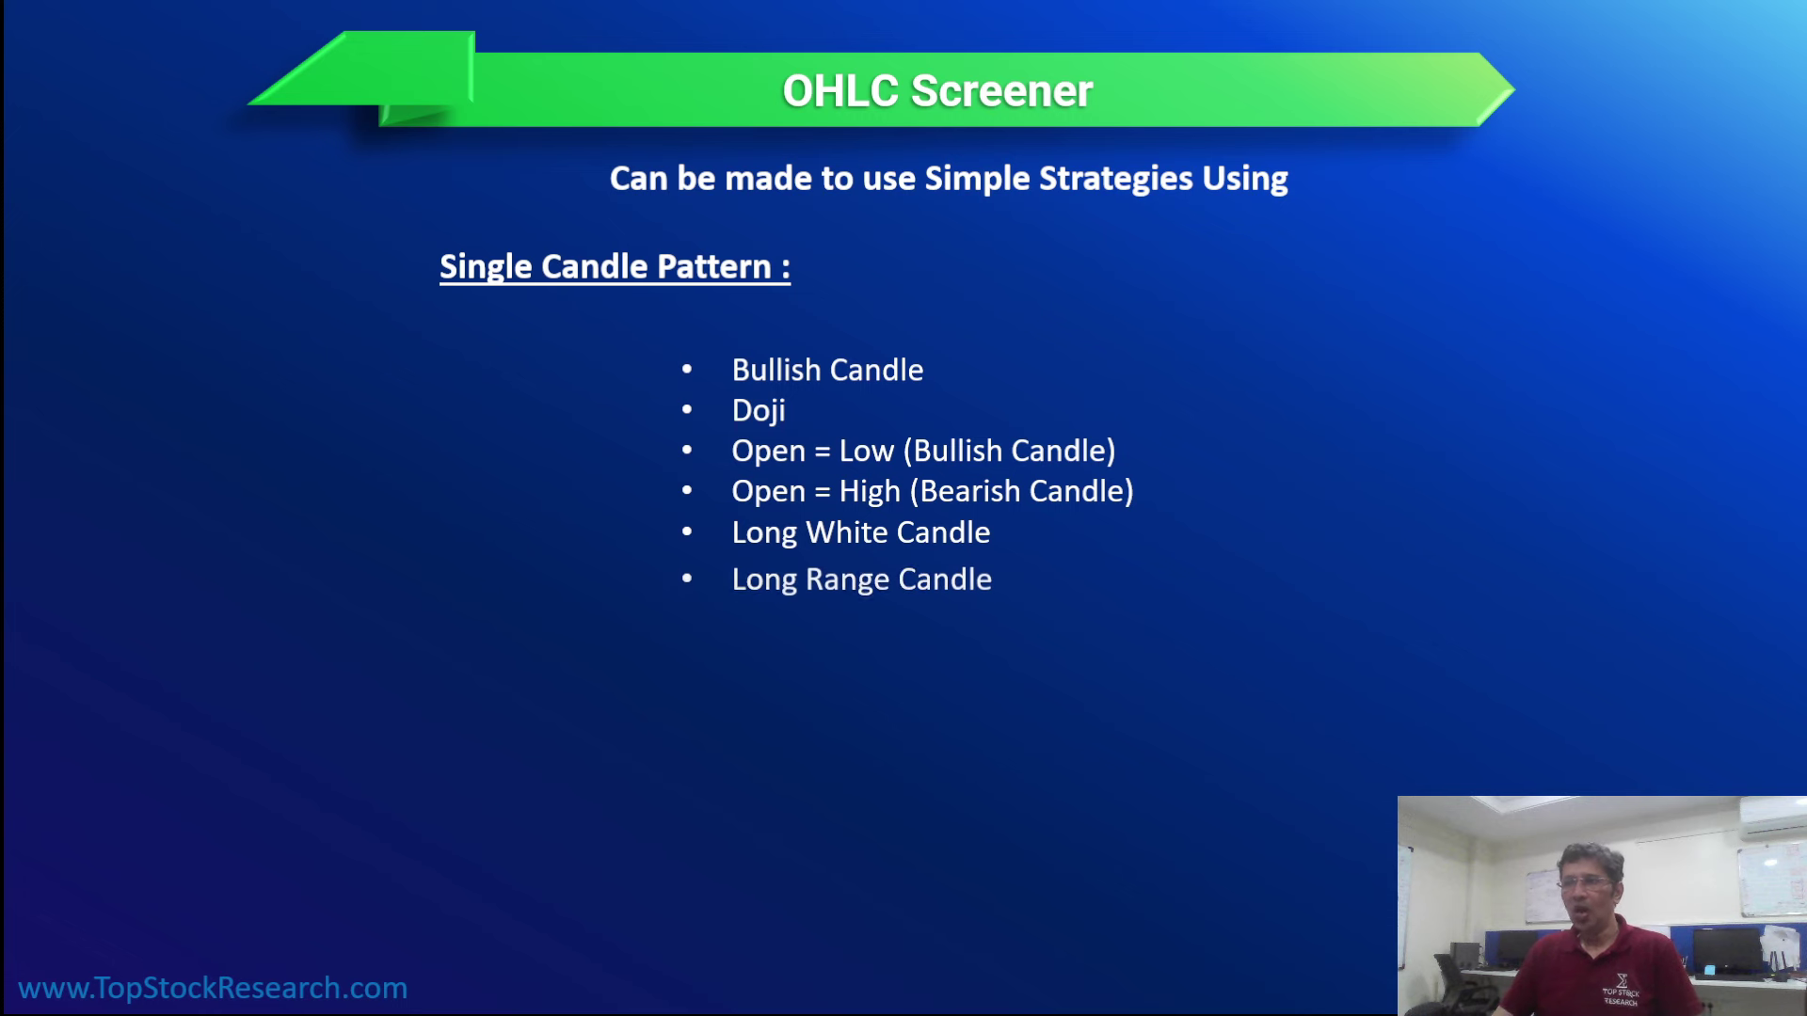
key(alt+Tab)
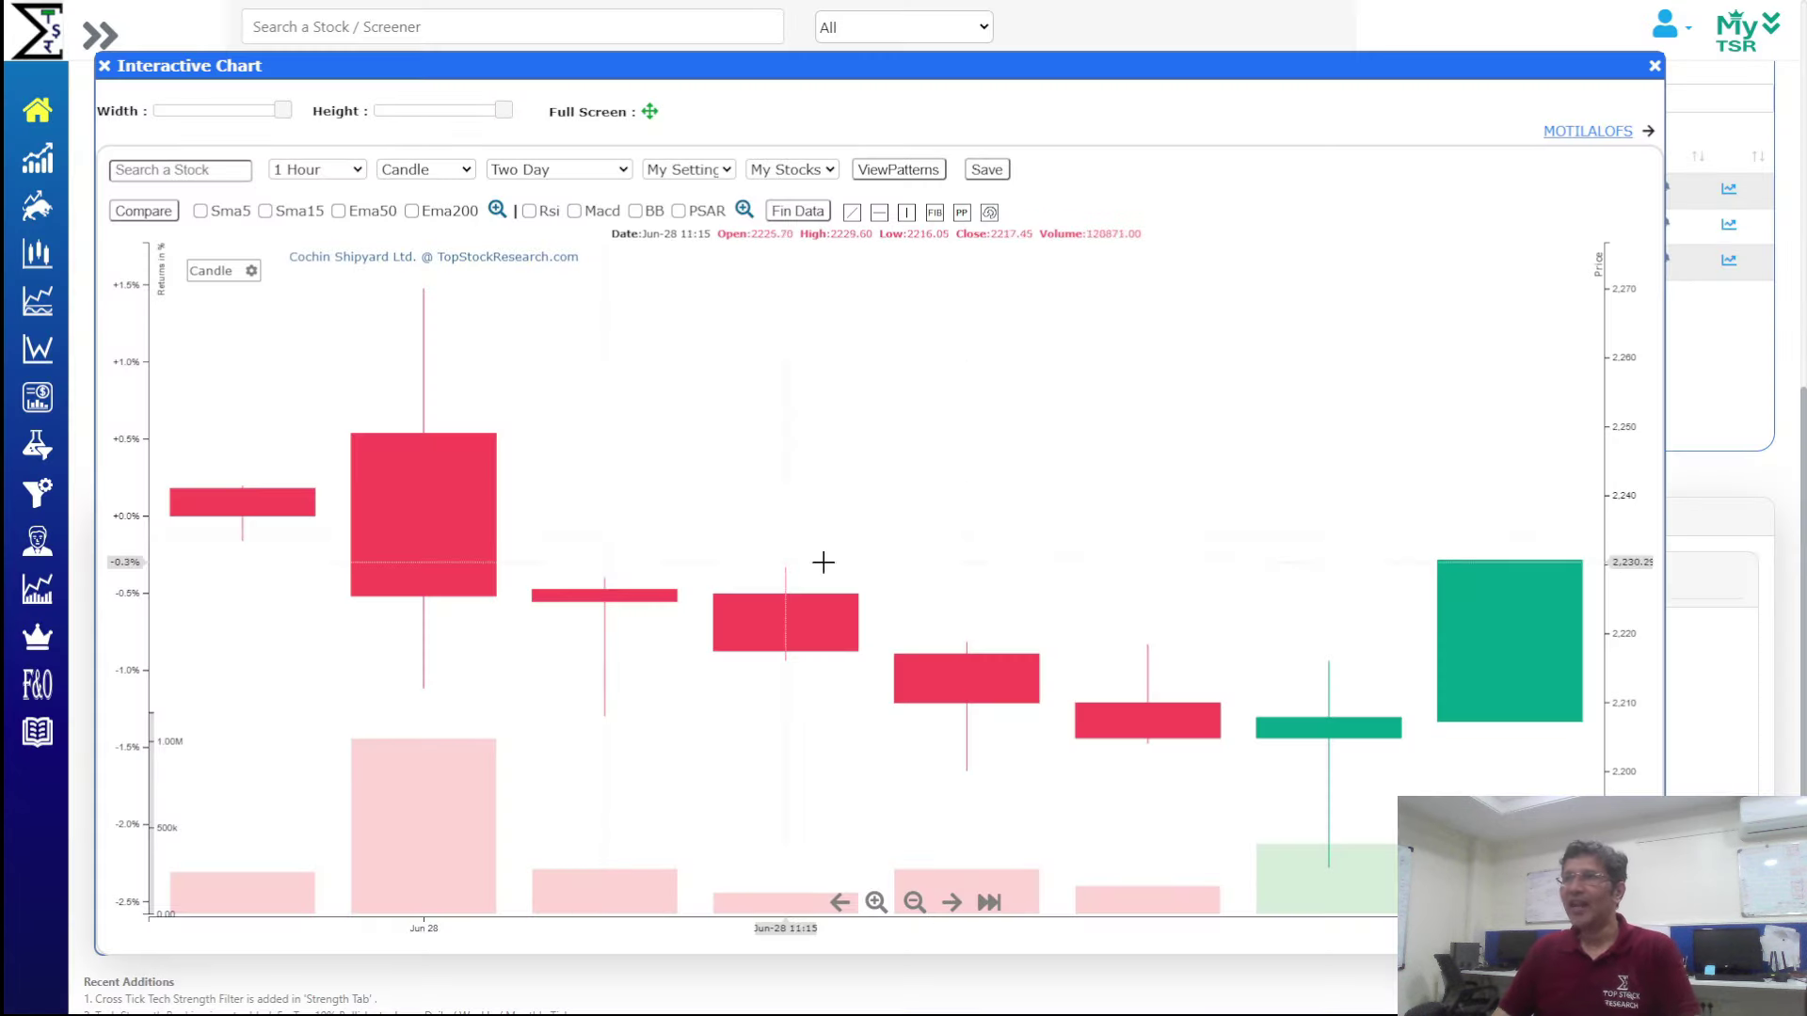
Close the Cochin Shipyard chart and replace all screener filters with one new OHLC Compare filter
click(1657, 64)
scroll(944, 524, up, 8)
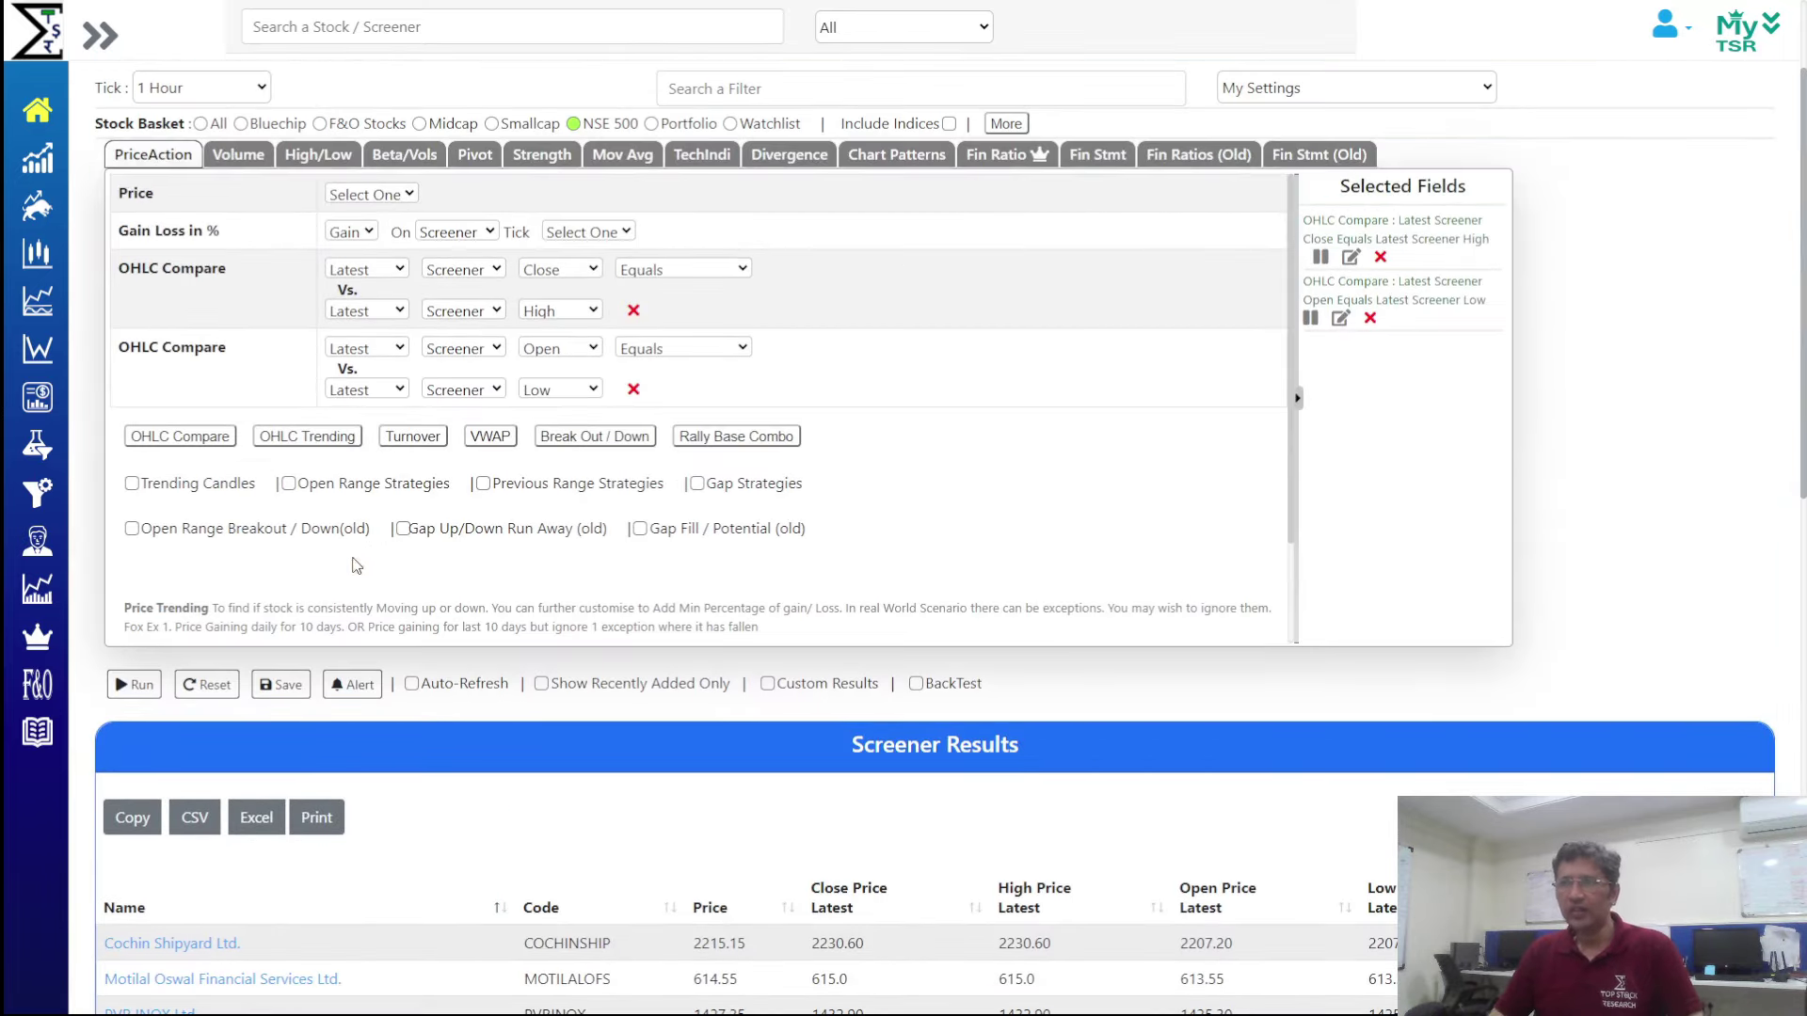
click(214, 684)
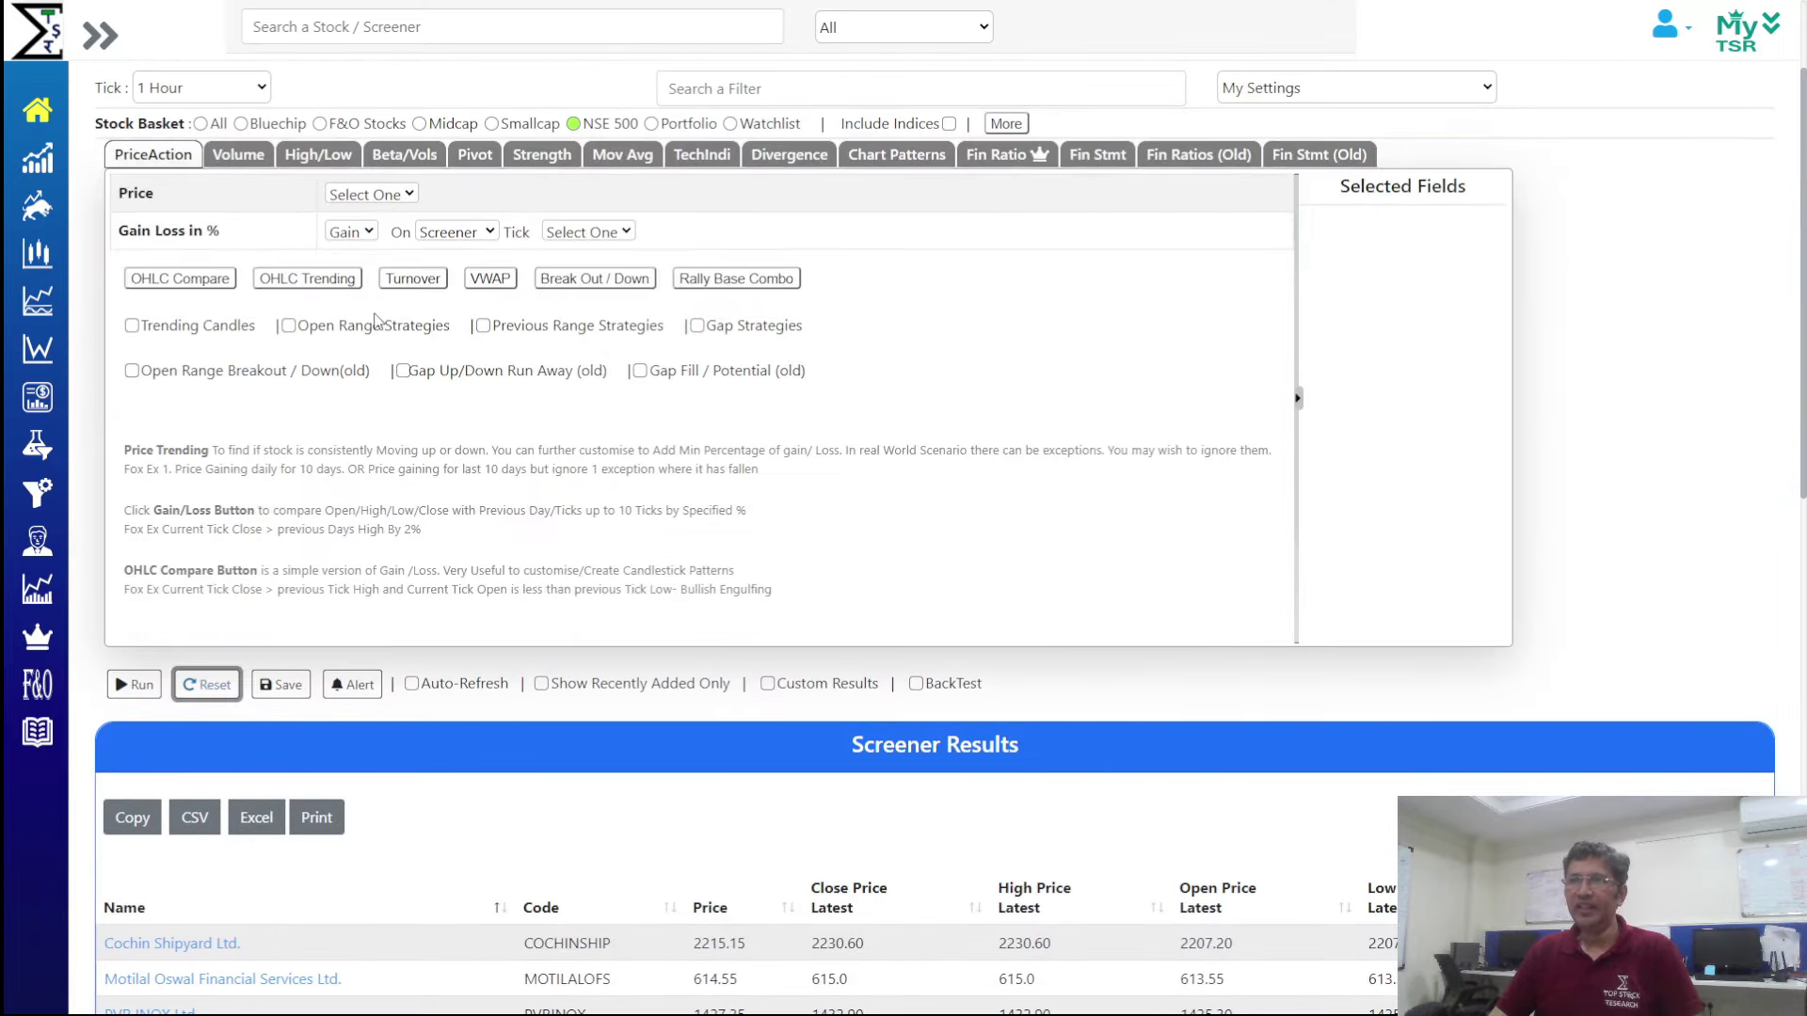
click(181, 279)
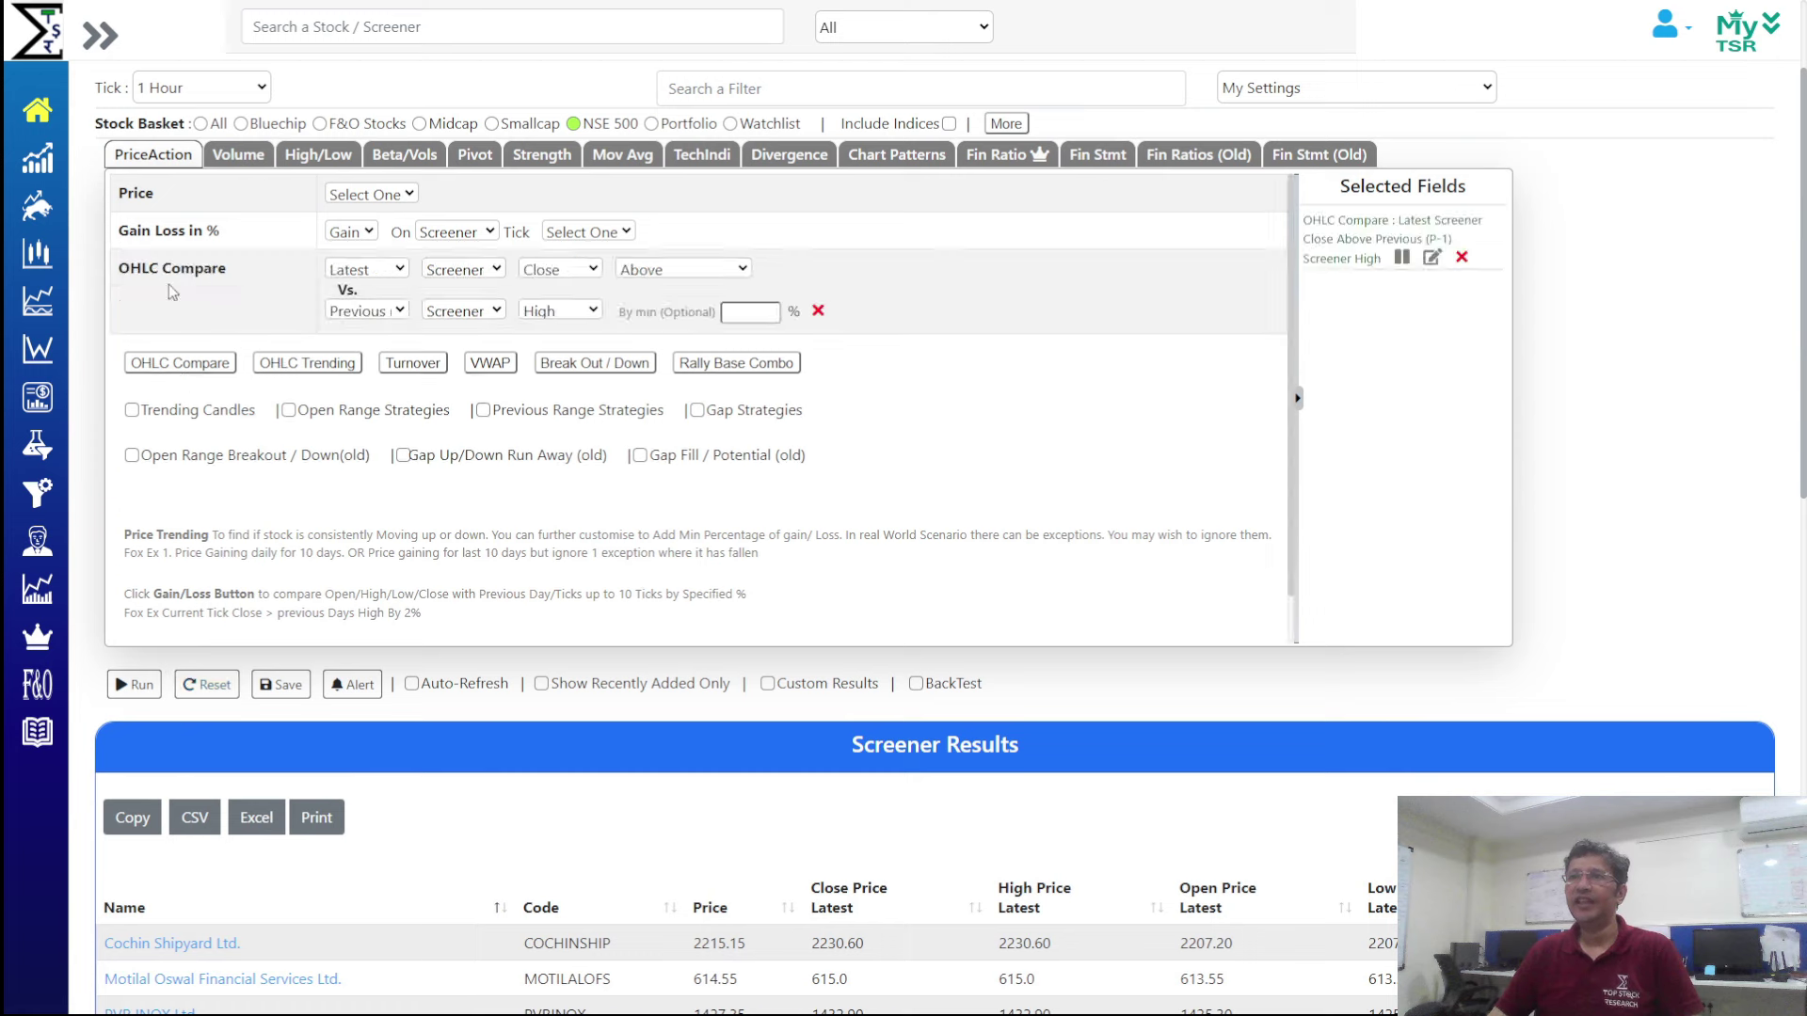
Set the OHLC Compare filter's first side to the Latest High Low Range with the Ratio Above condition
click(578, 279)
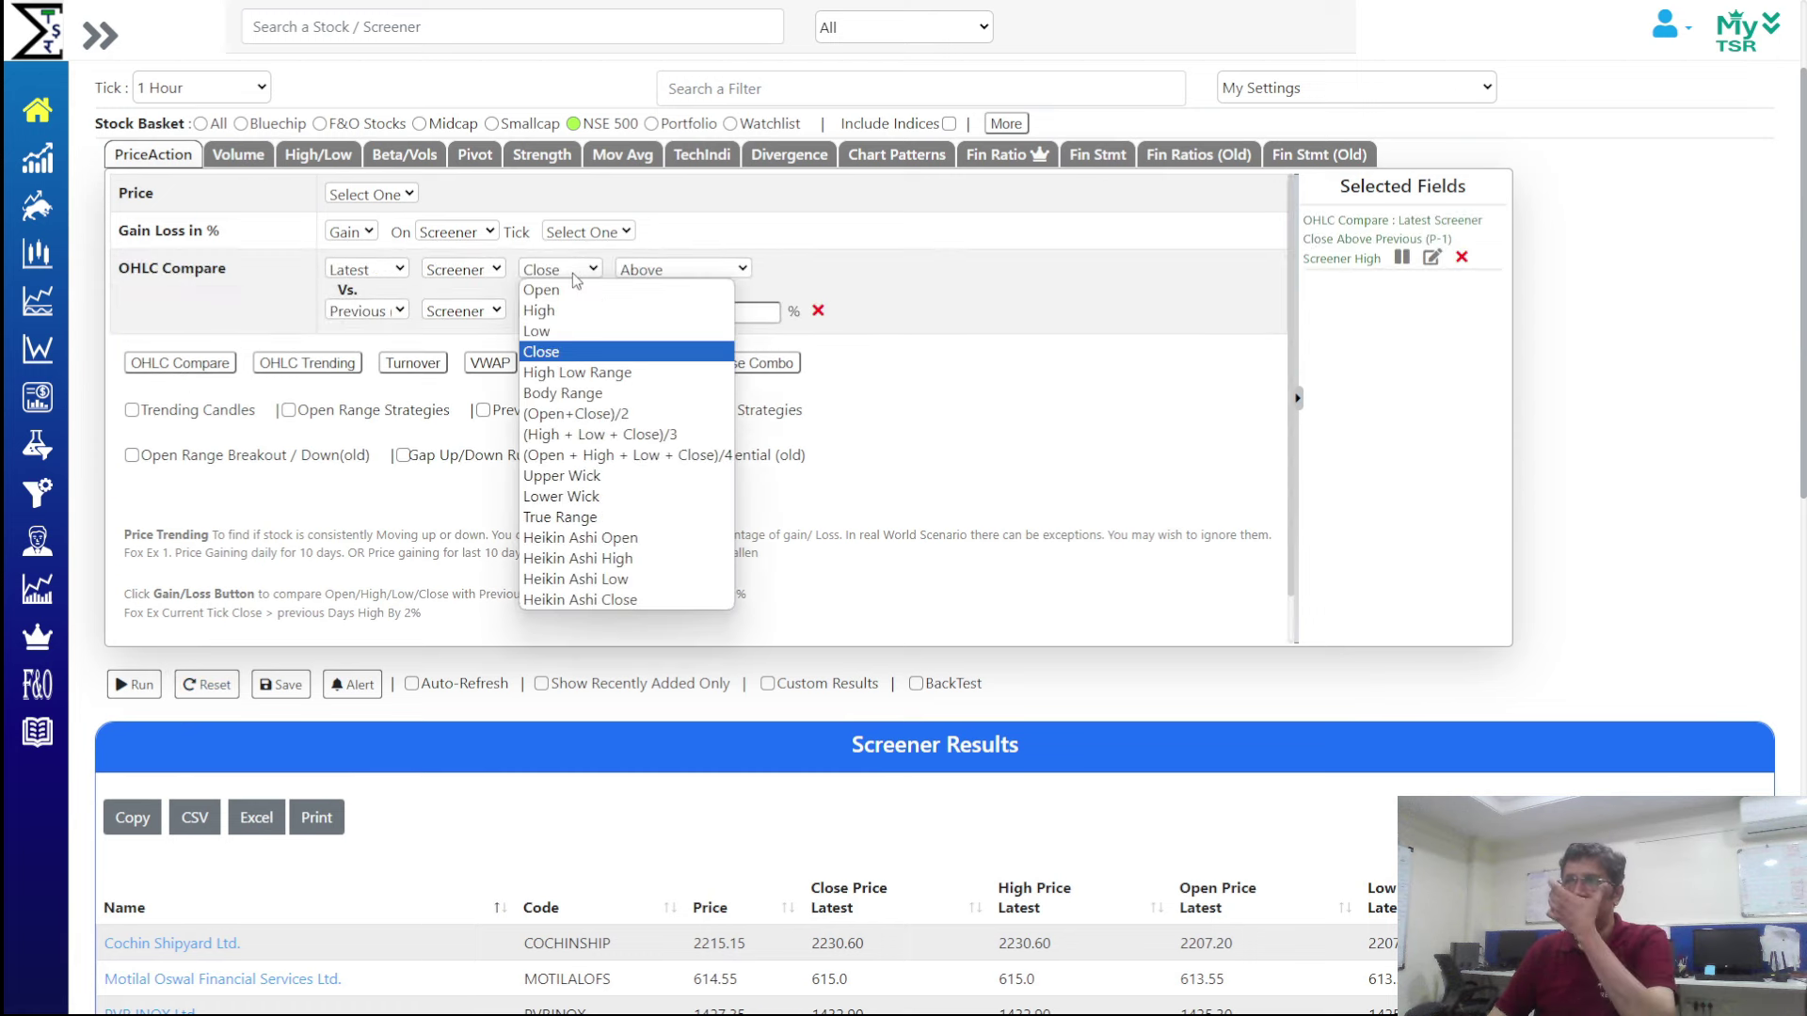
click(611, 376)
click(678, 279)
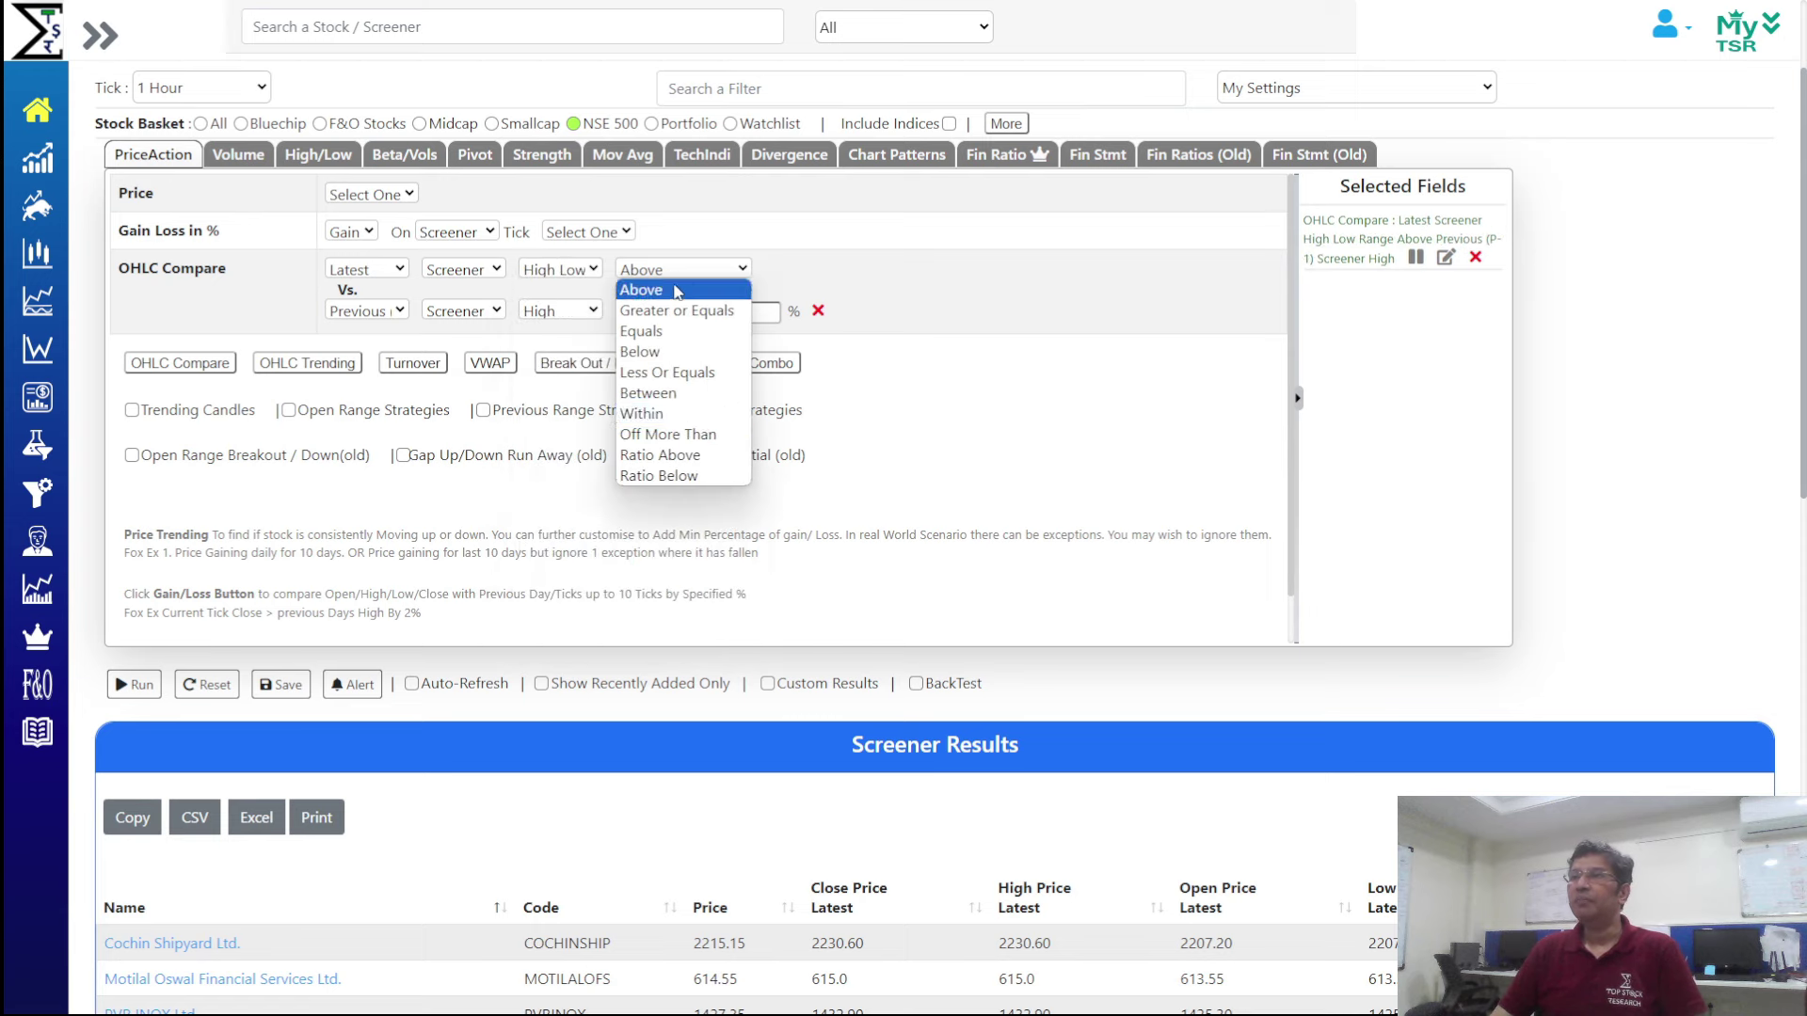
click(679, 456)
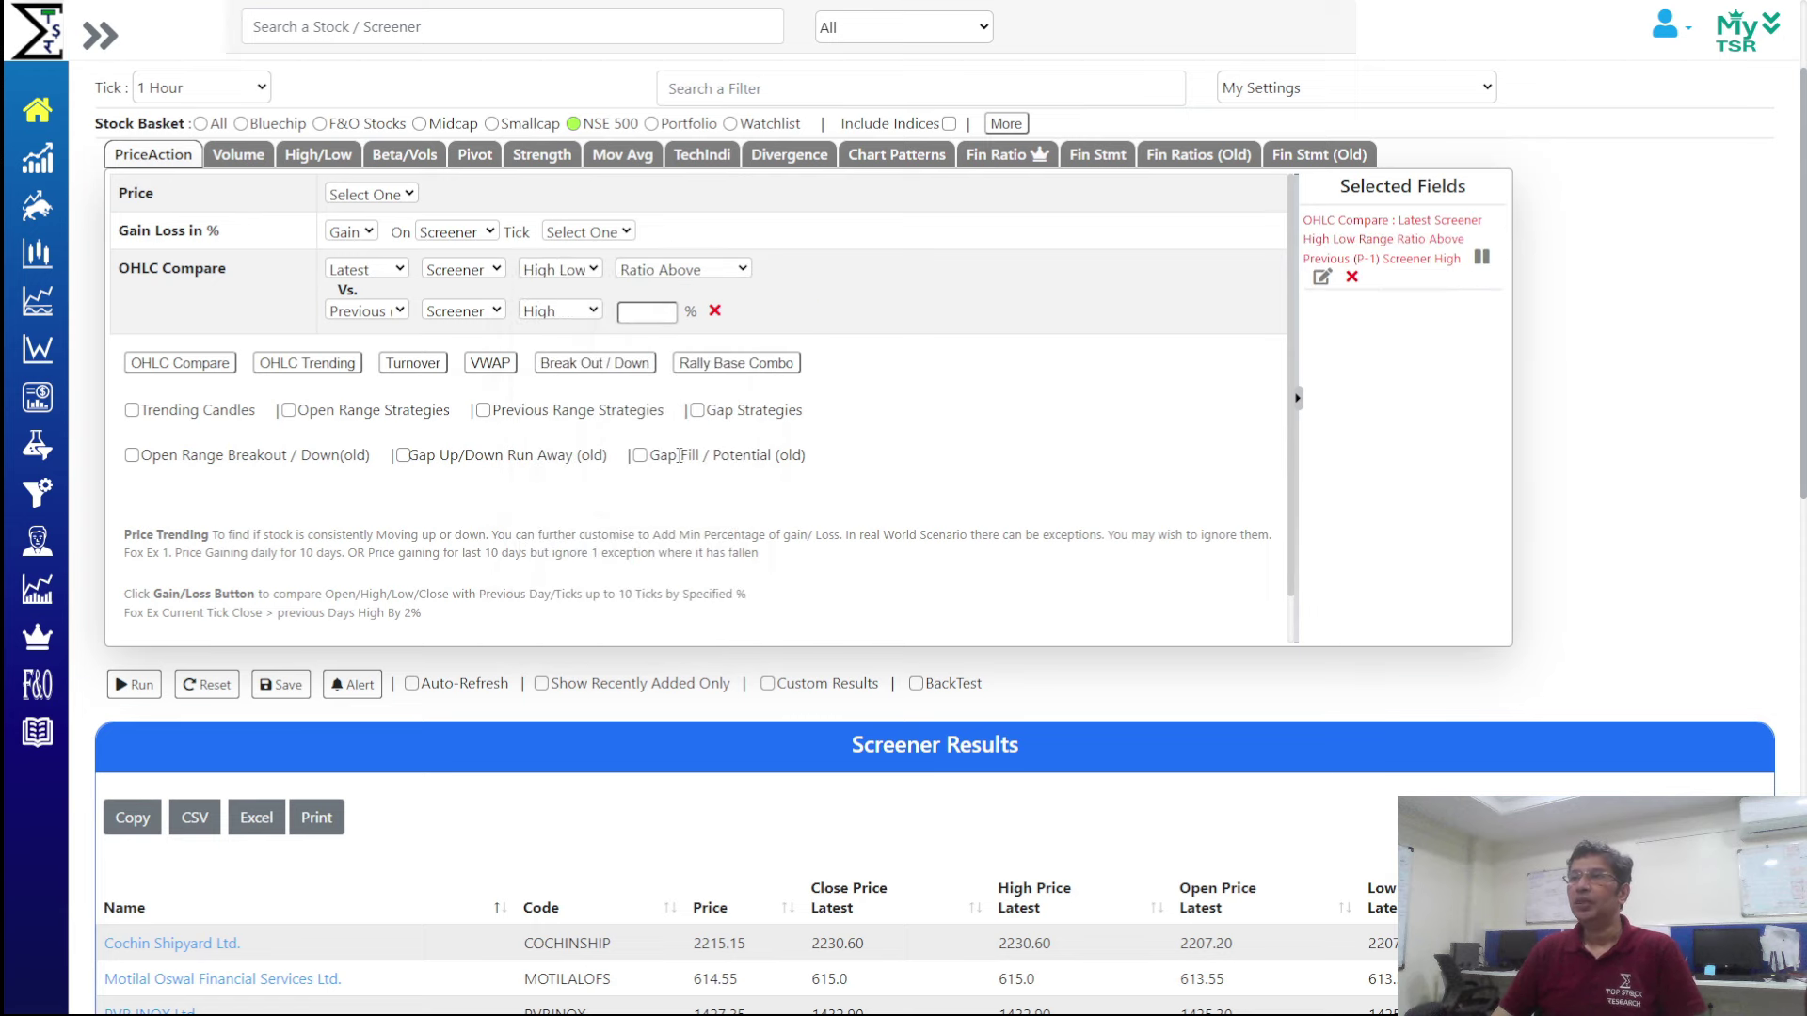
Set the comparison side to Latest Close with a ratio of 4% and run the screener
click(408, 318)
click(367, 341)
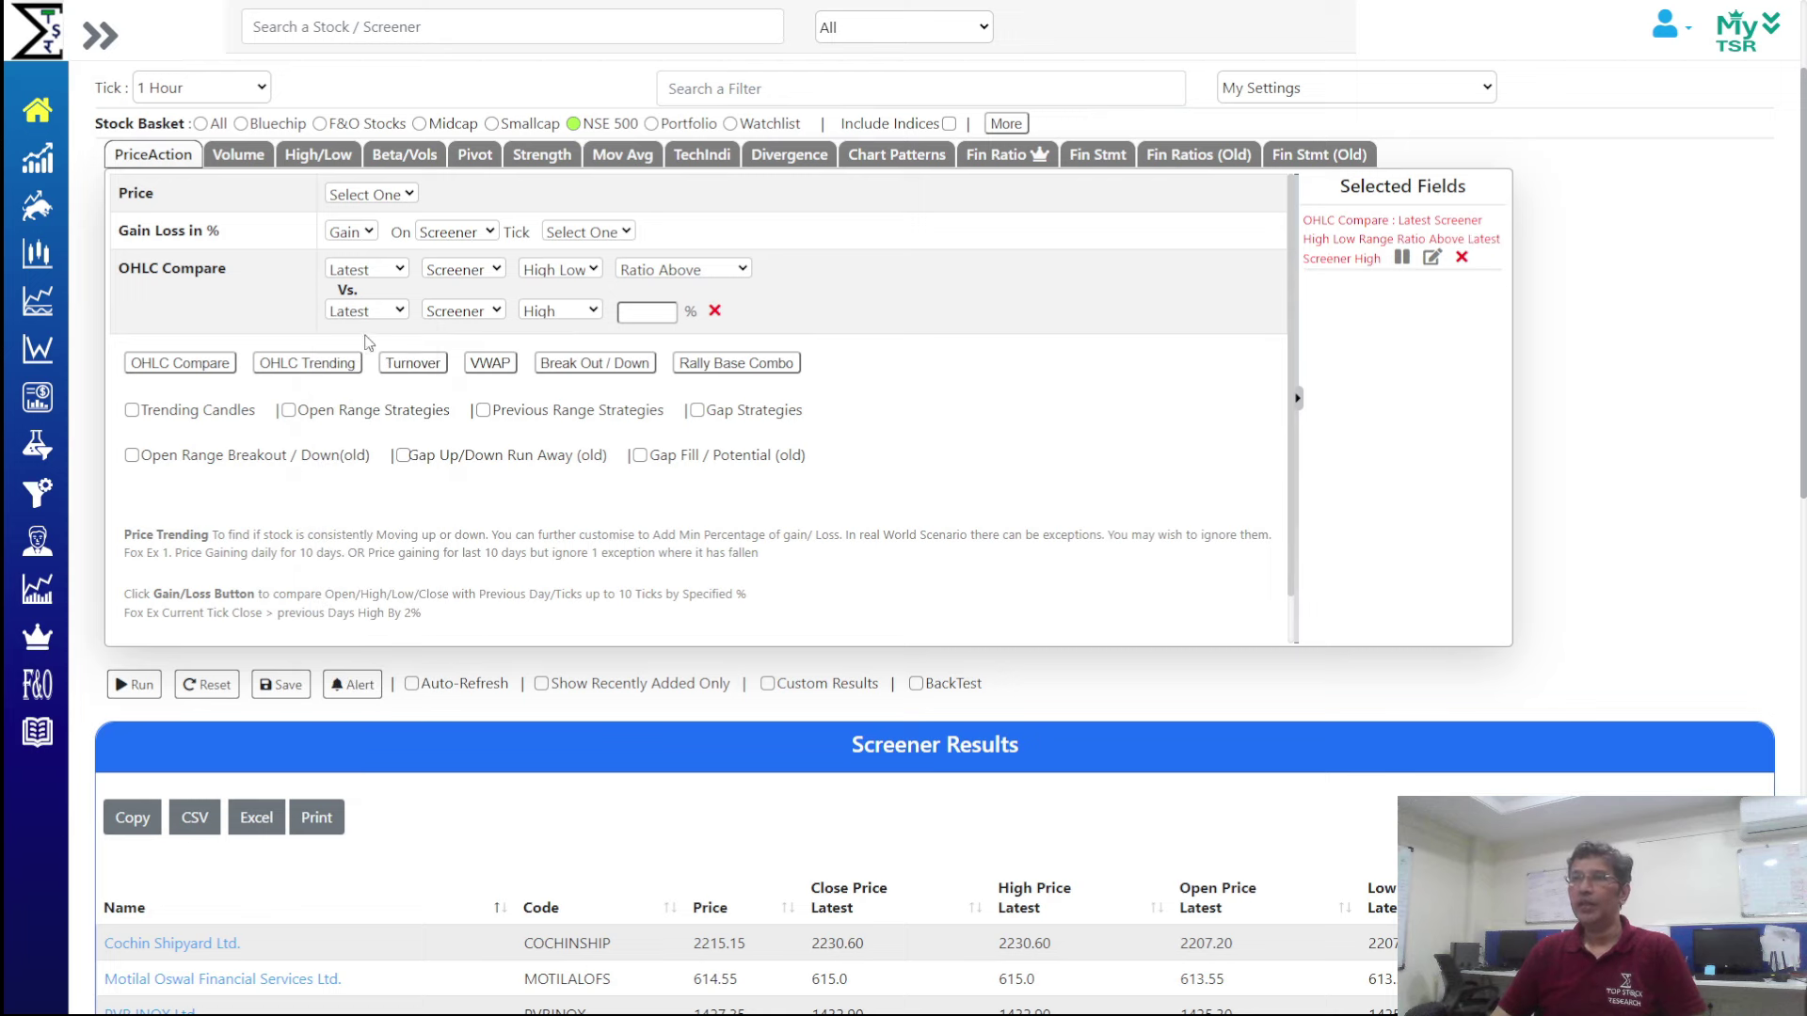
click(581, 301)
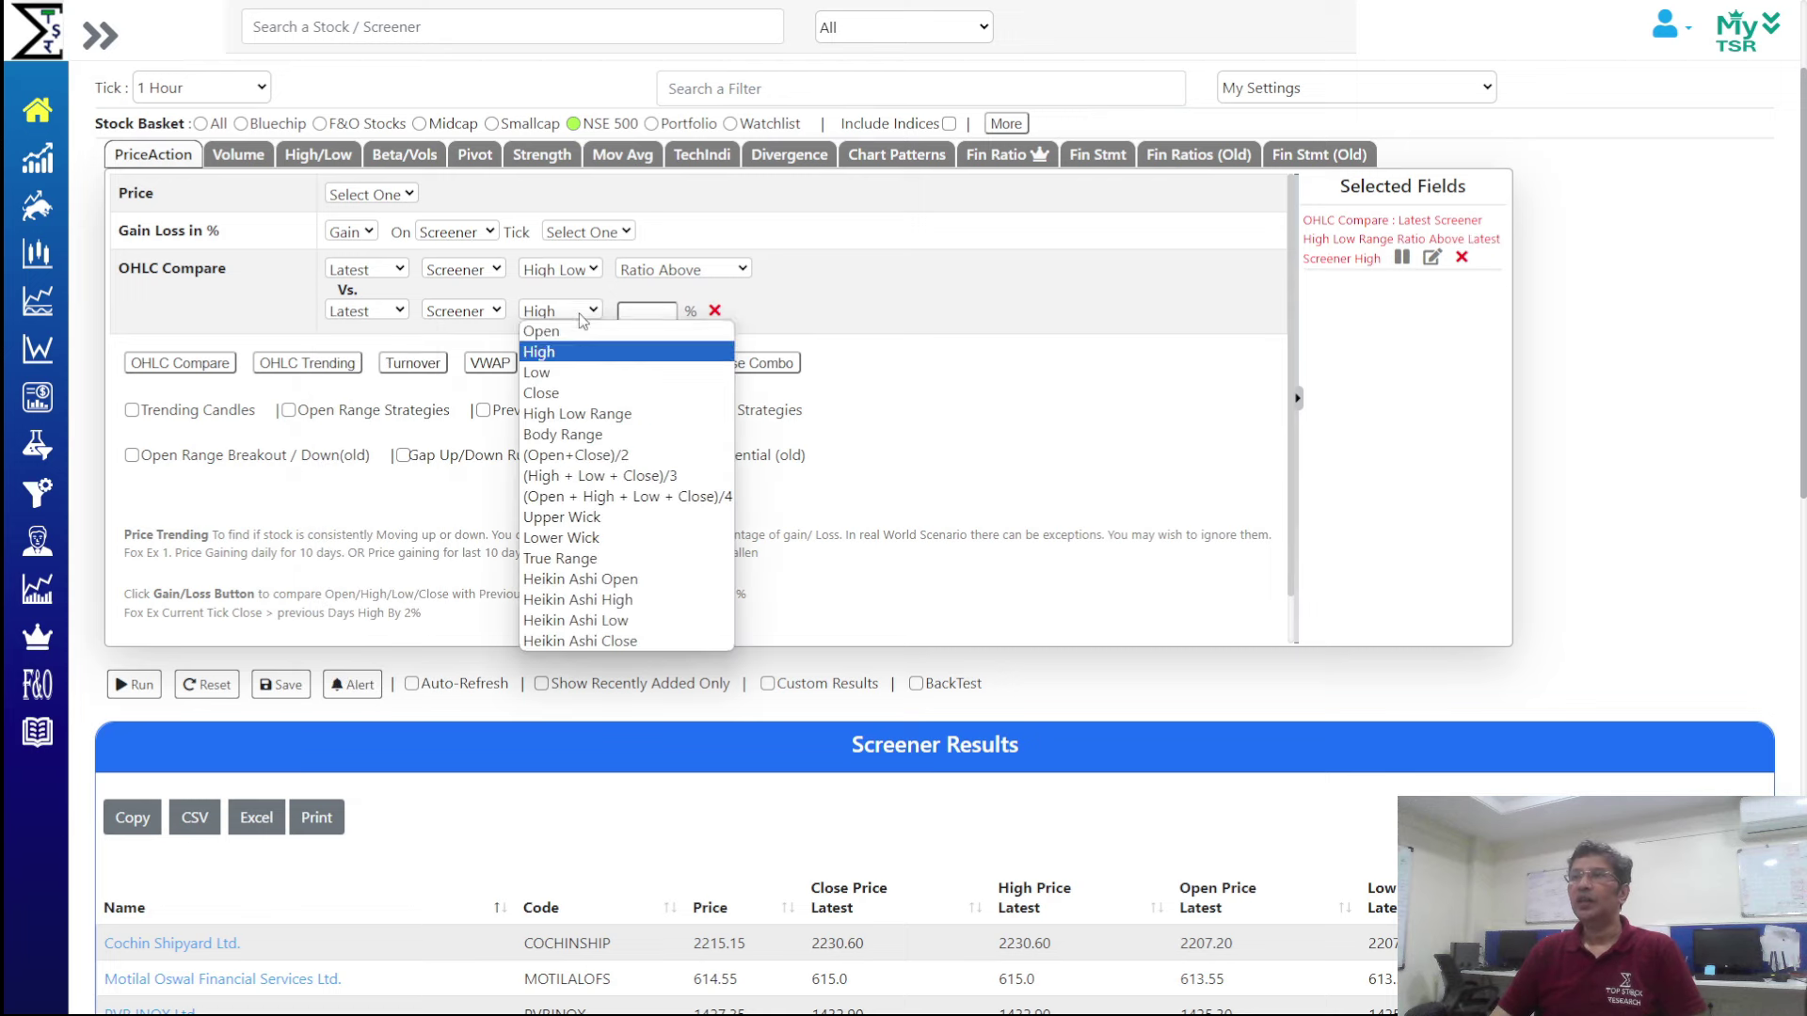
click(585, 393)
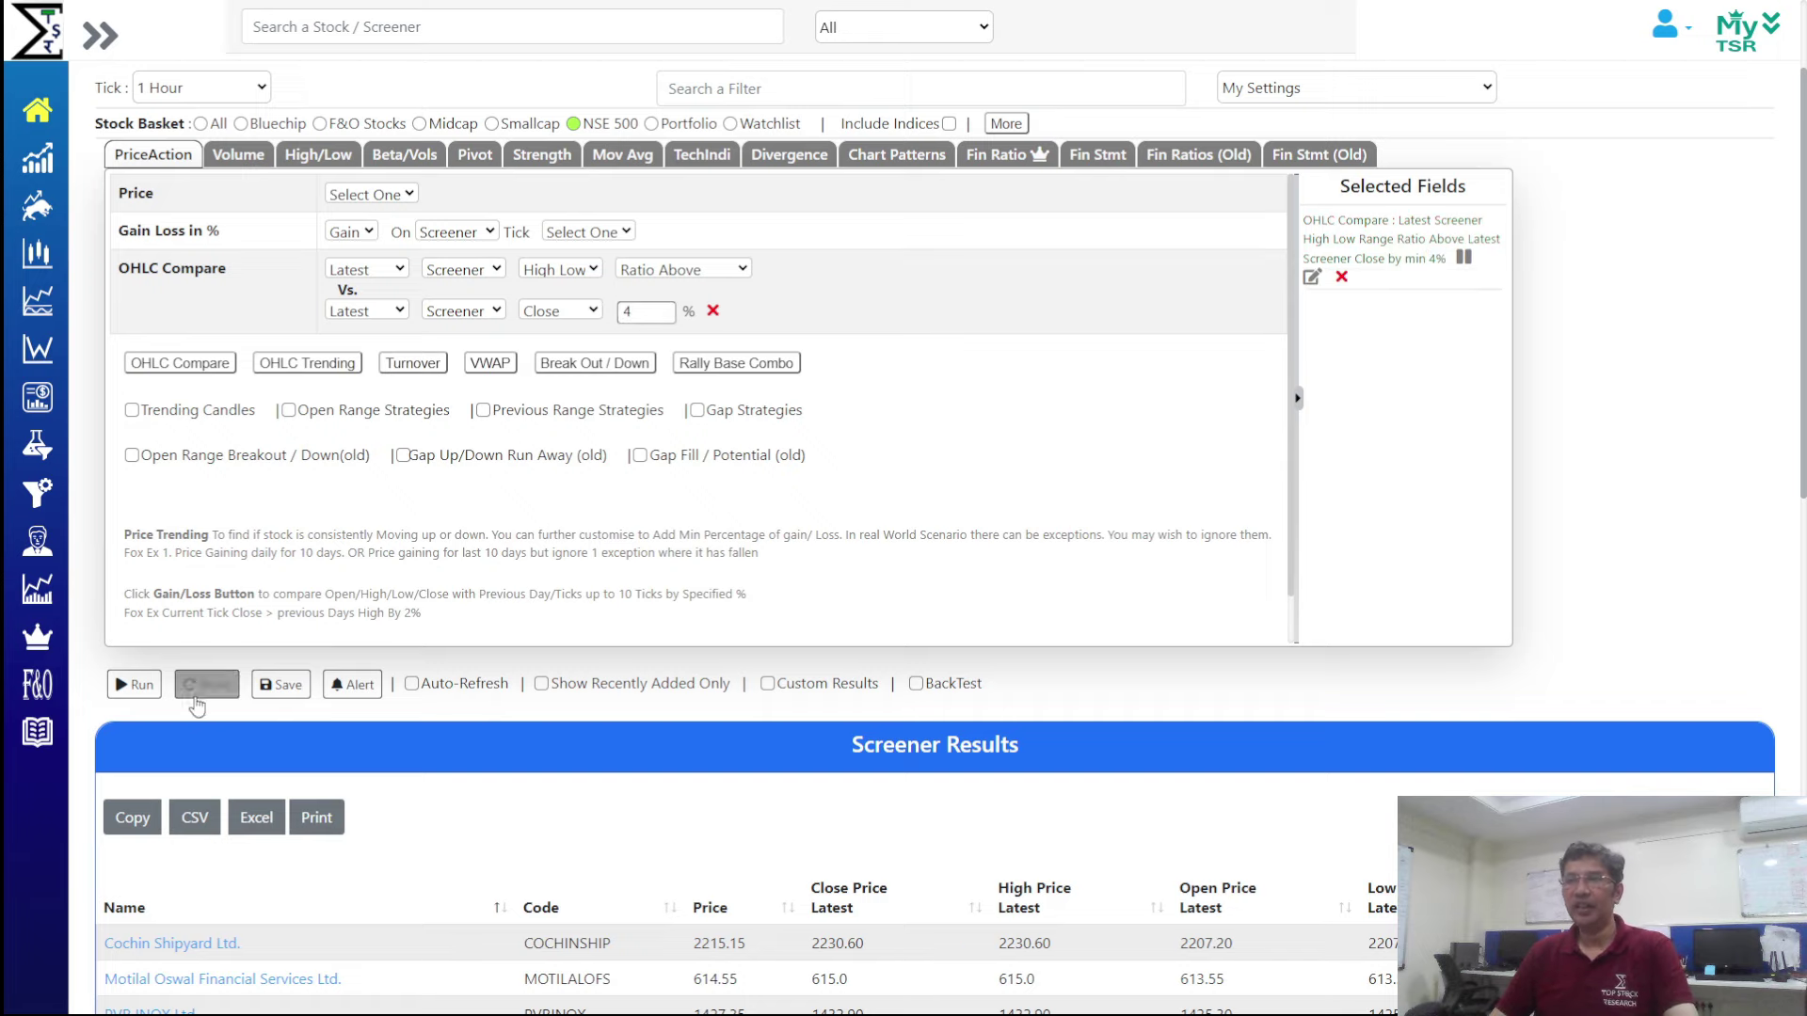
click(156, 691)
Open Hitachi Energy India's chart from the results, examine its latest 1 Hour candle, and close the chart
scroll(566, 320, down, 8)
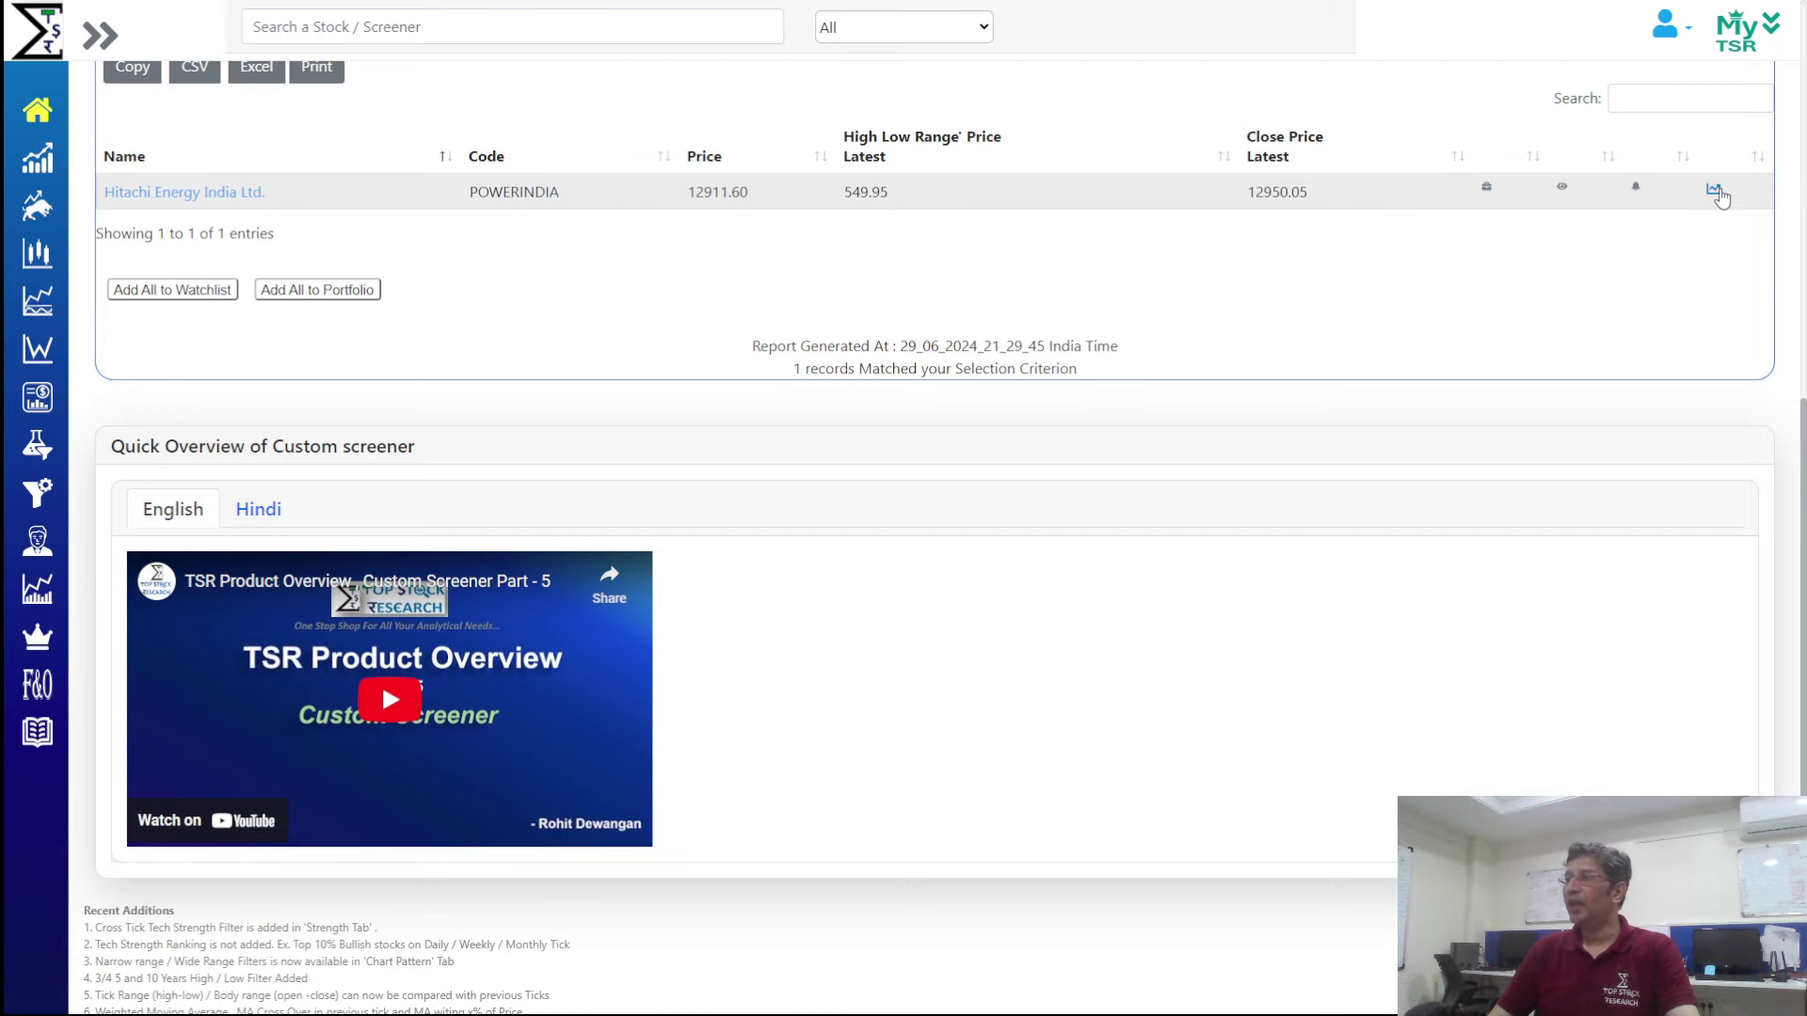
click(1715, 191)
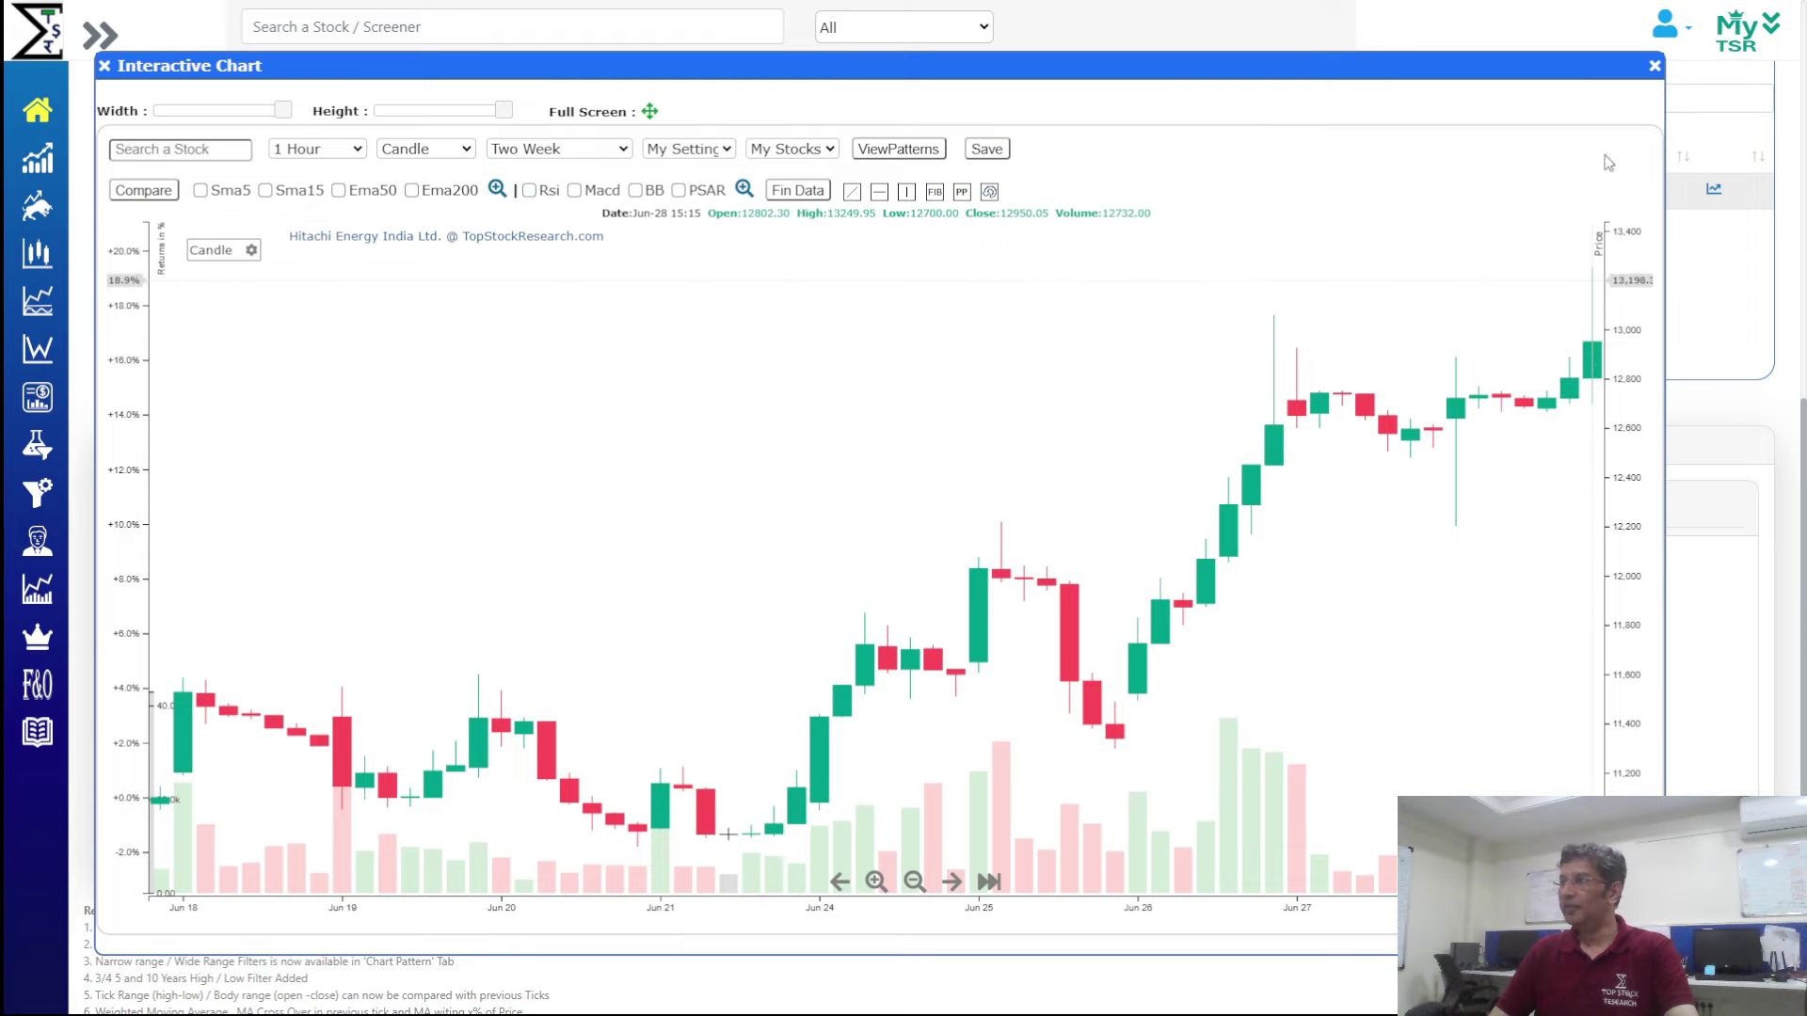
click(1655, 66)
Switch the screener tick to Daily (EOD) and rerun the range ratio screen
scroll(1335, 266, up, 10)
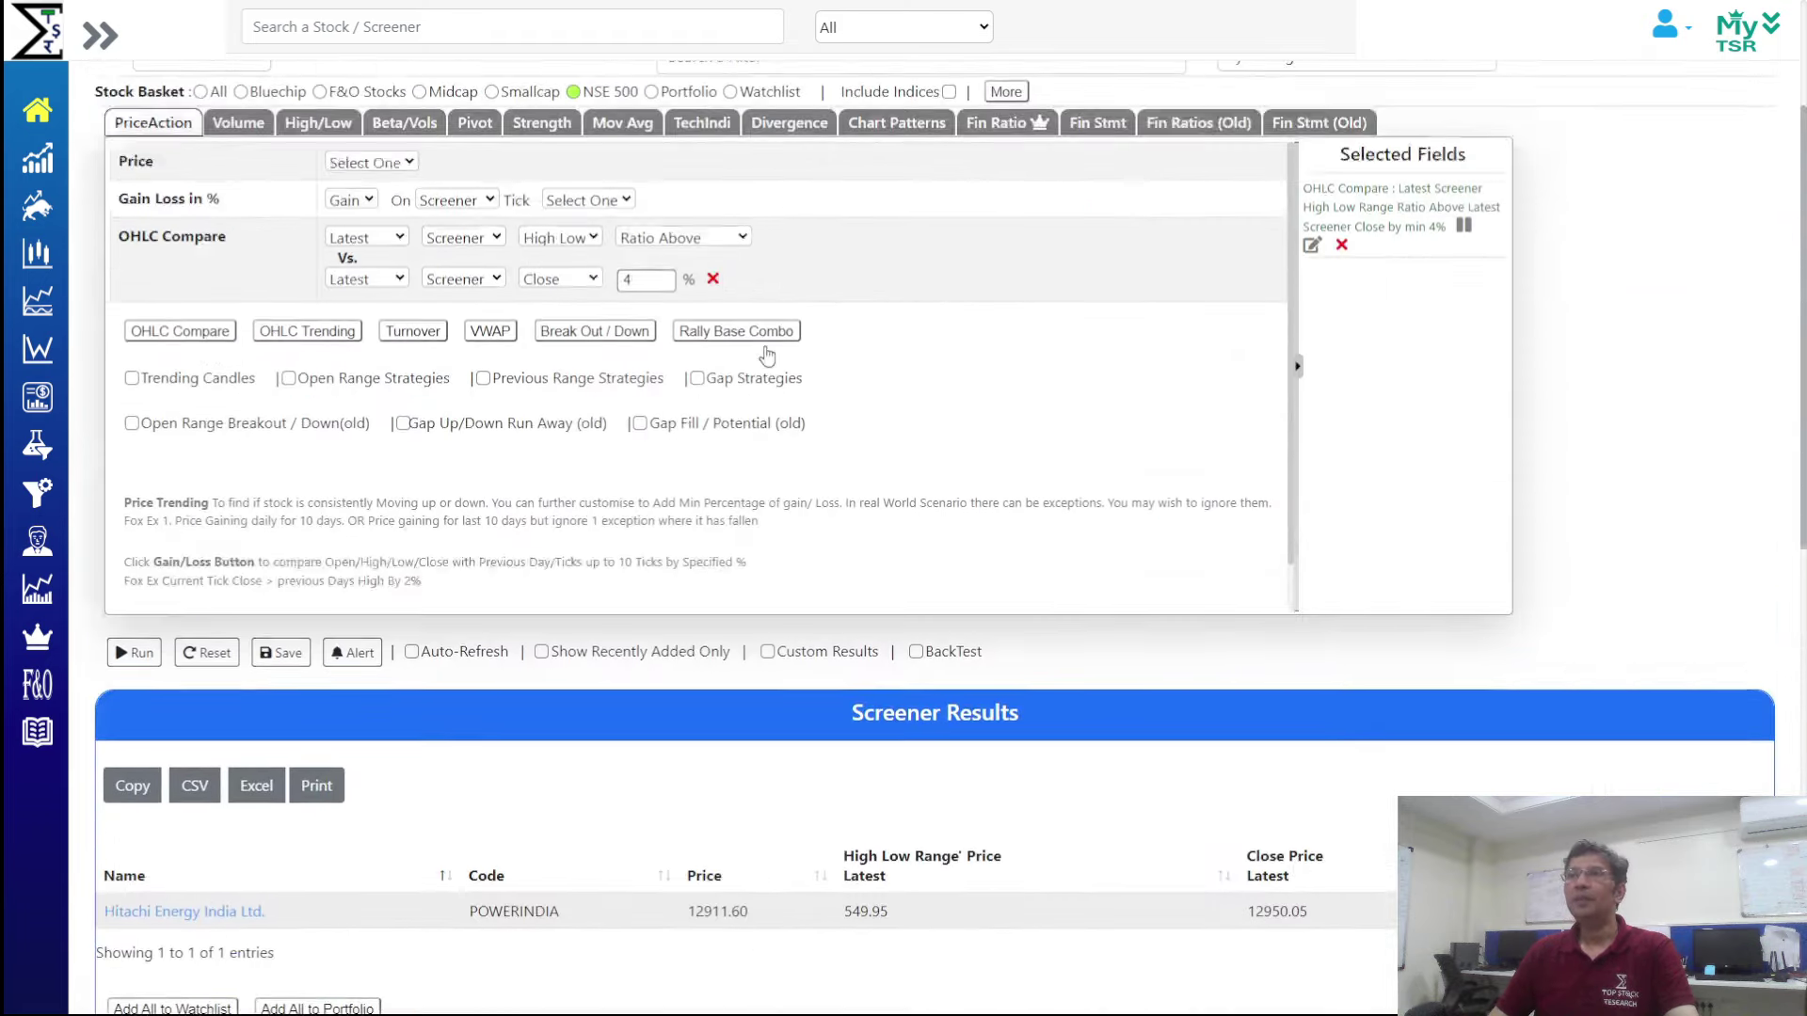
click(235, 260)
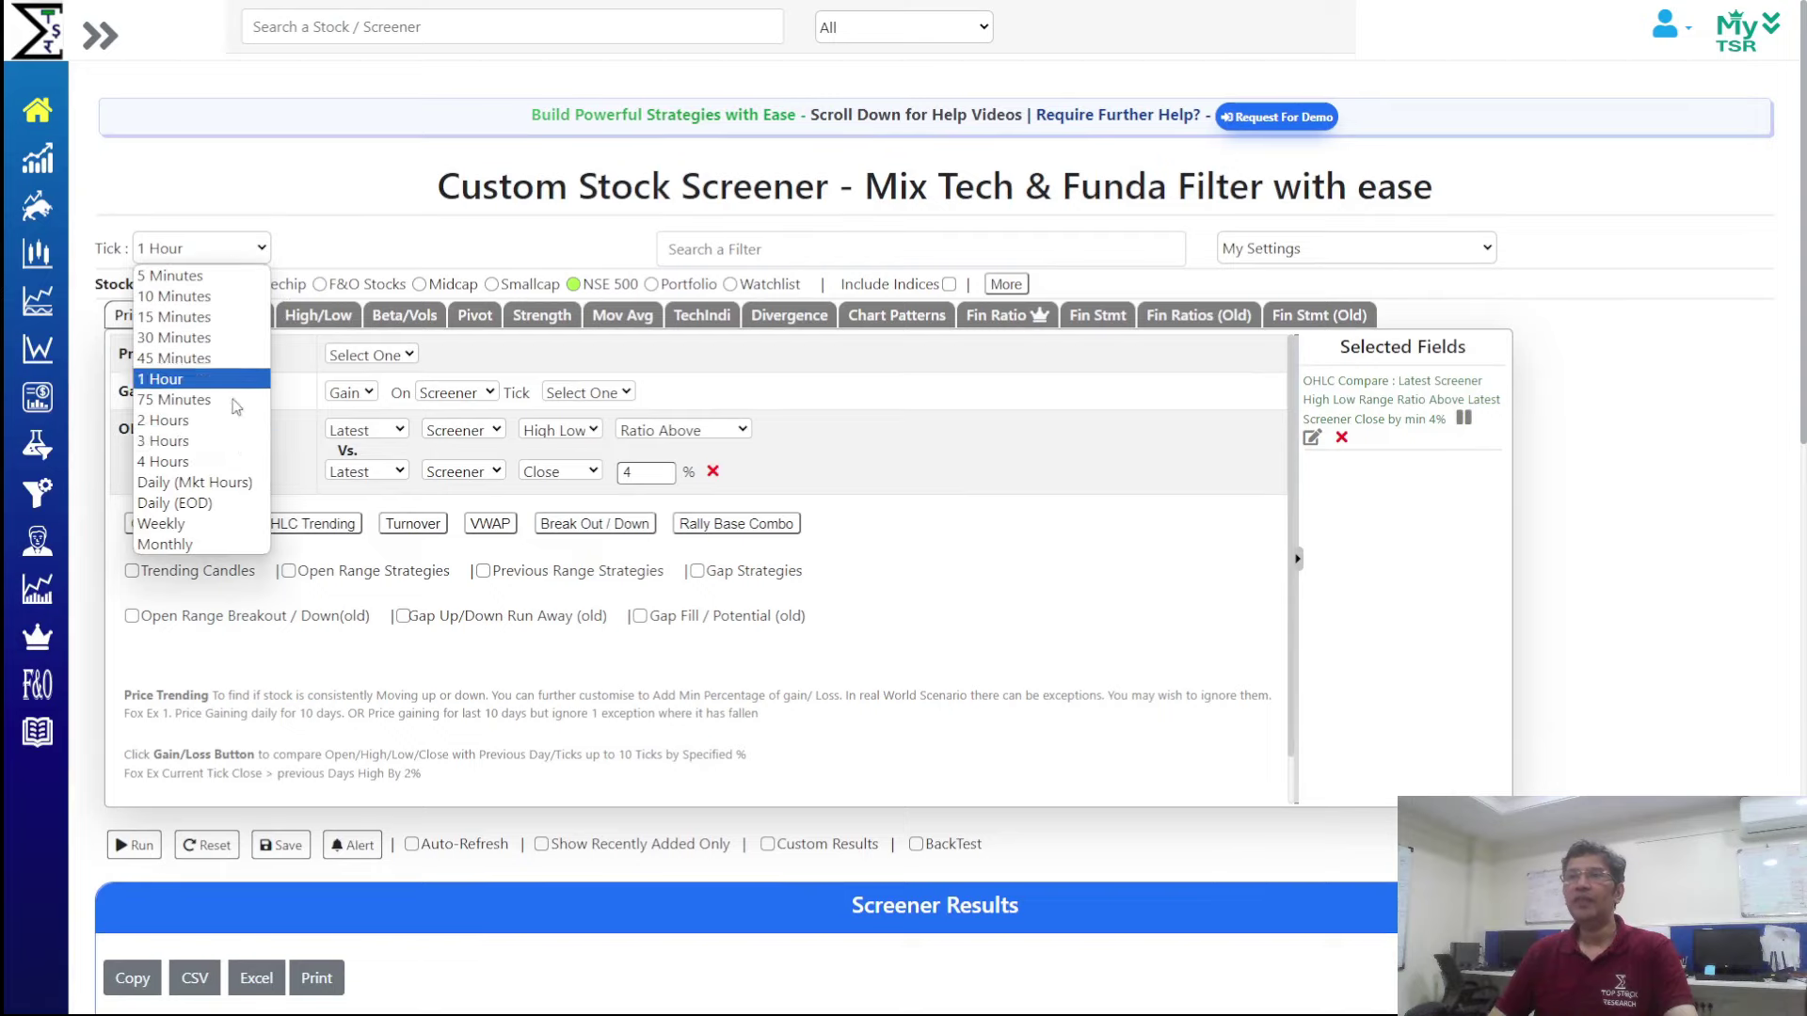
click(246, 506)
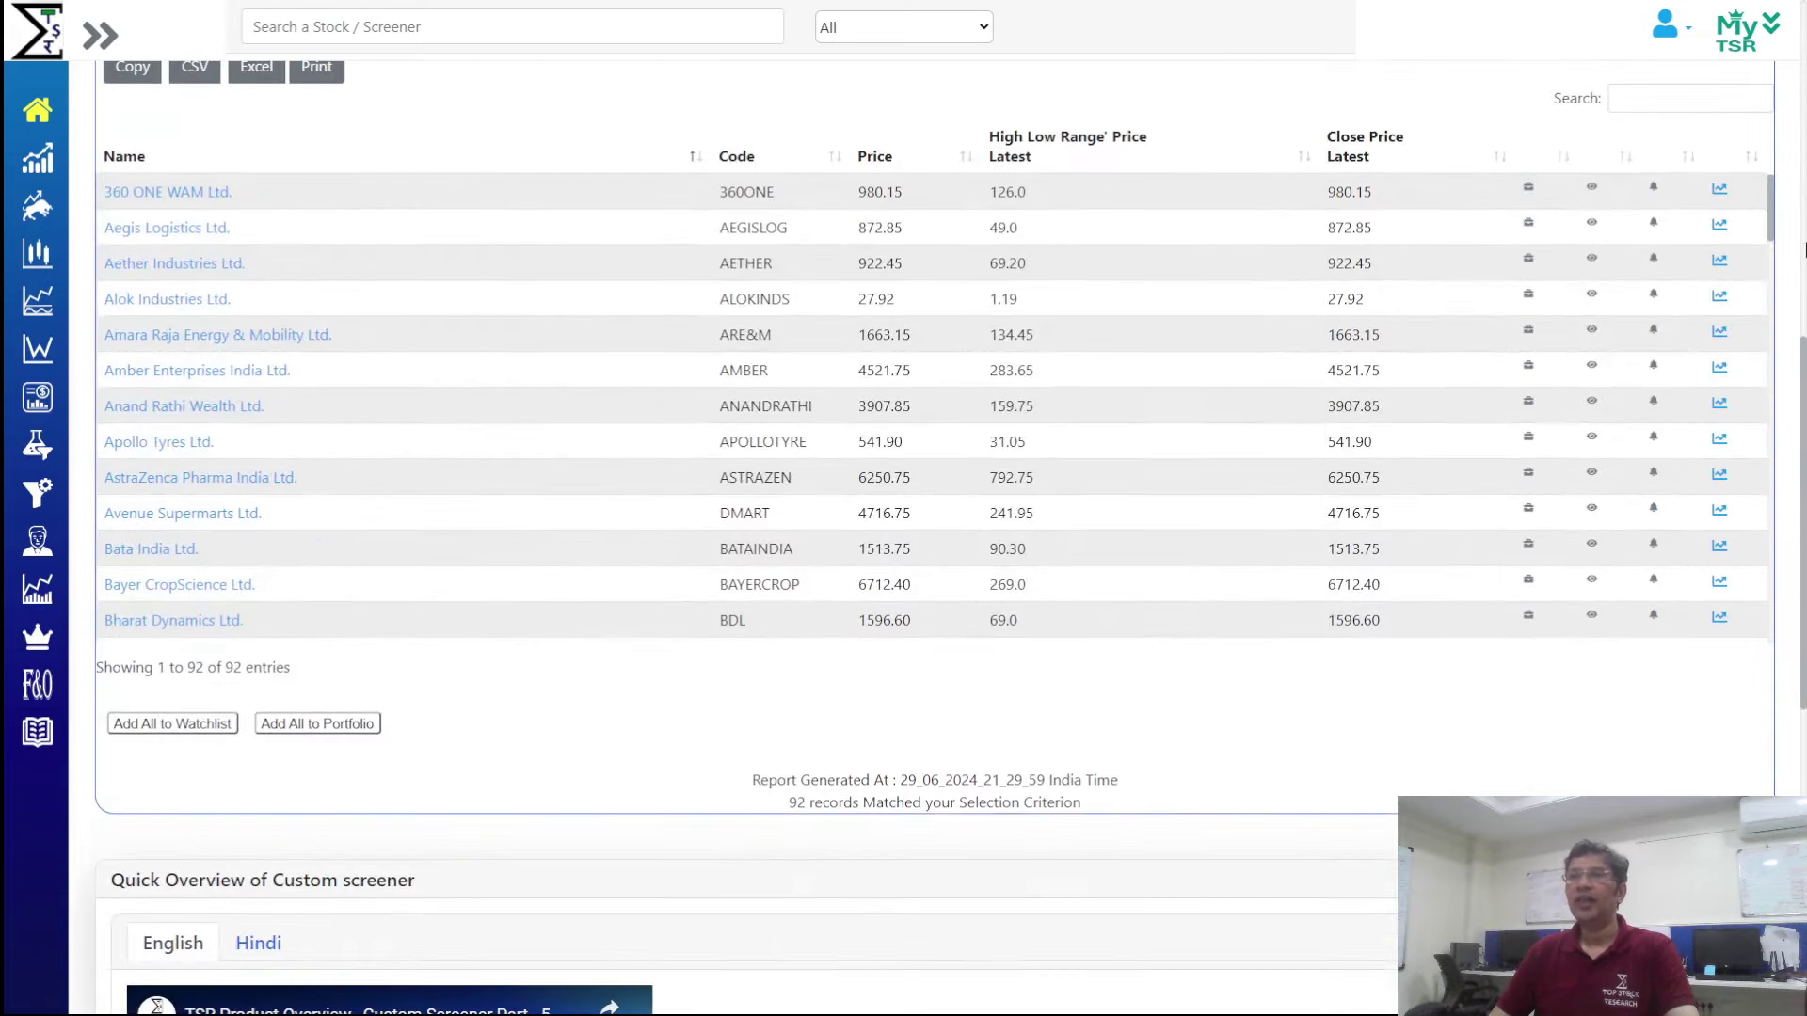
Open 360 ONE WAM's chart, view it in the 5 Minutes interval, and step through to Aegis Logistics and Aether Industries
click(1722, 191)
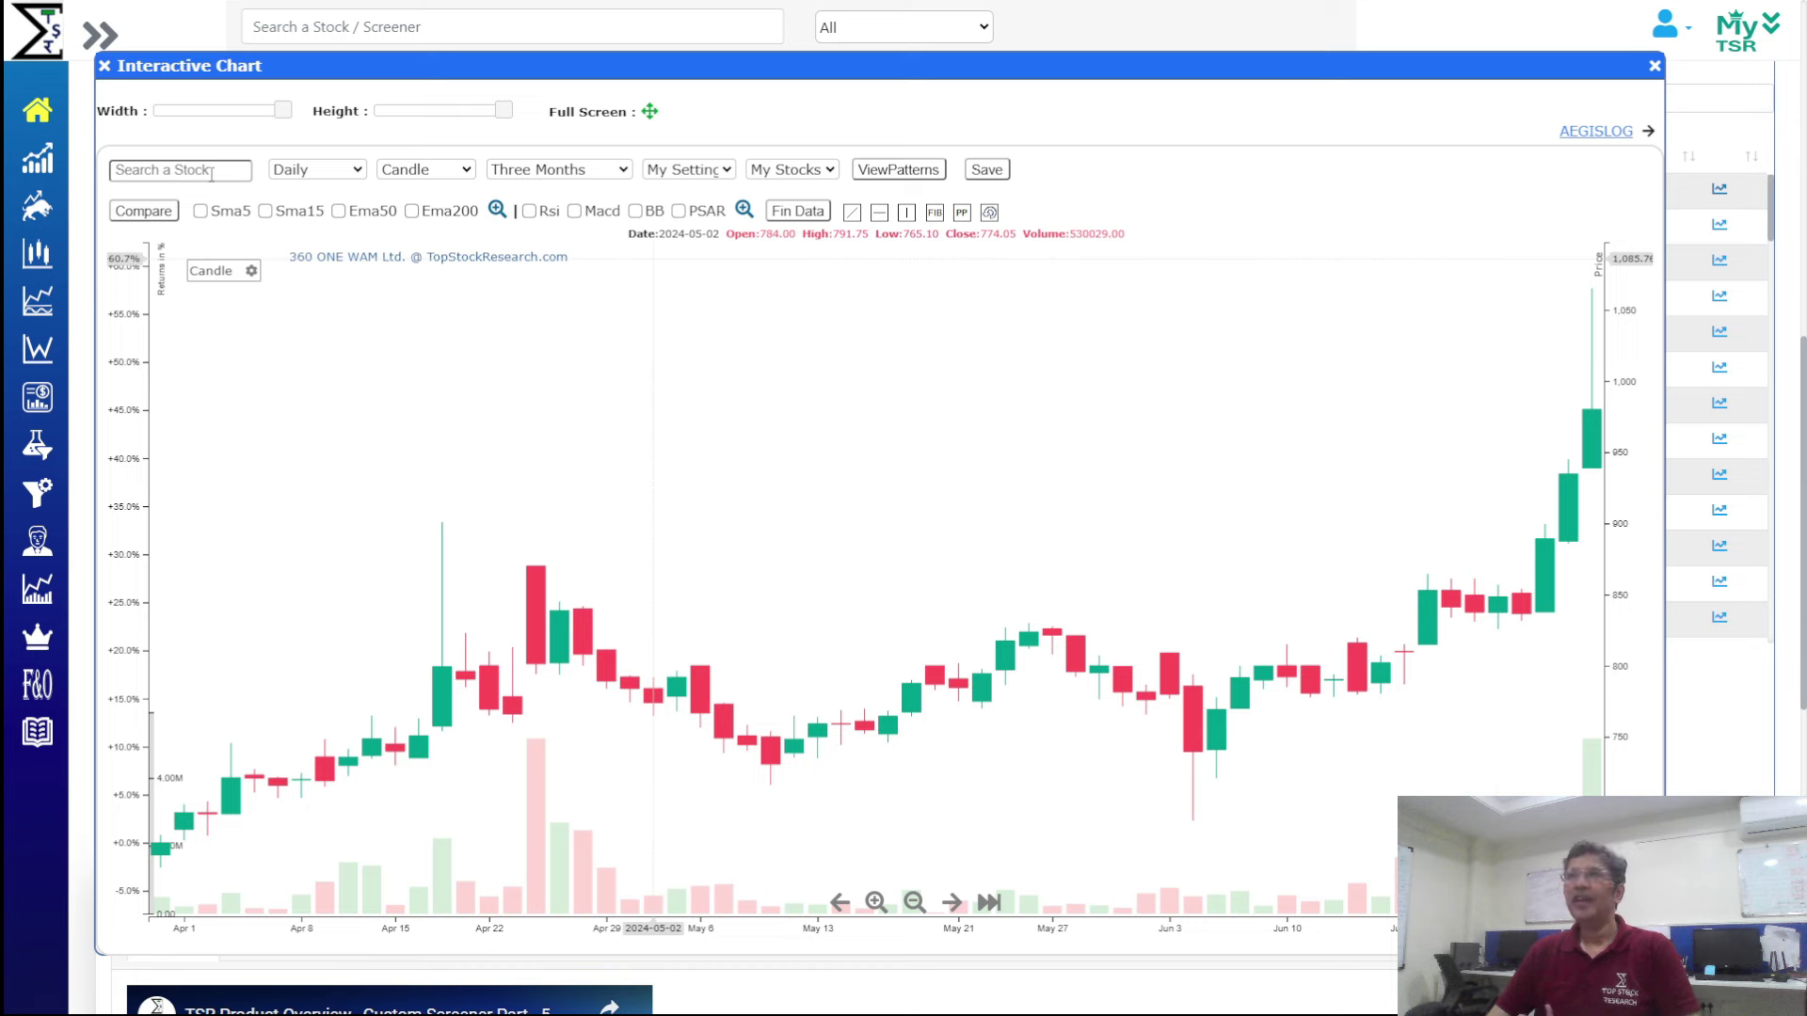
click(323, 178)
click(320, 186)
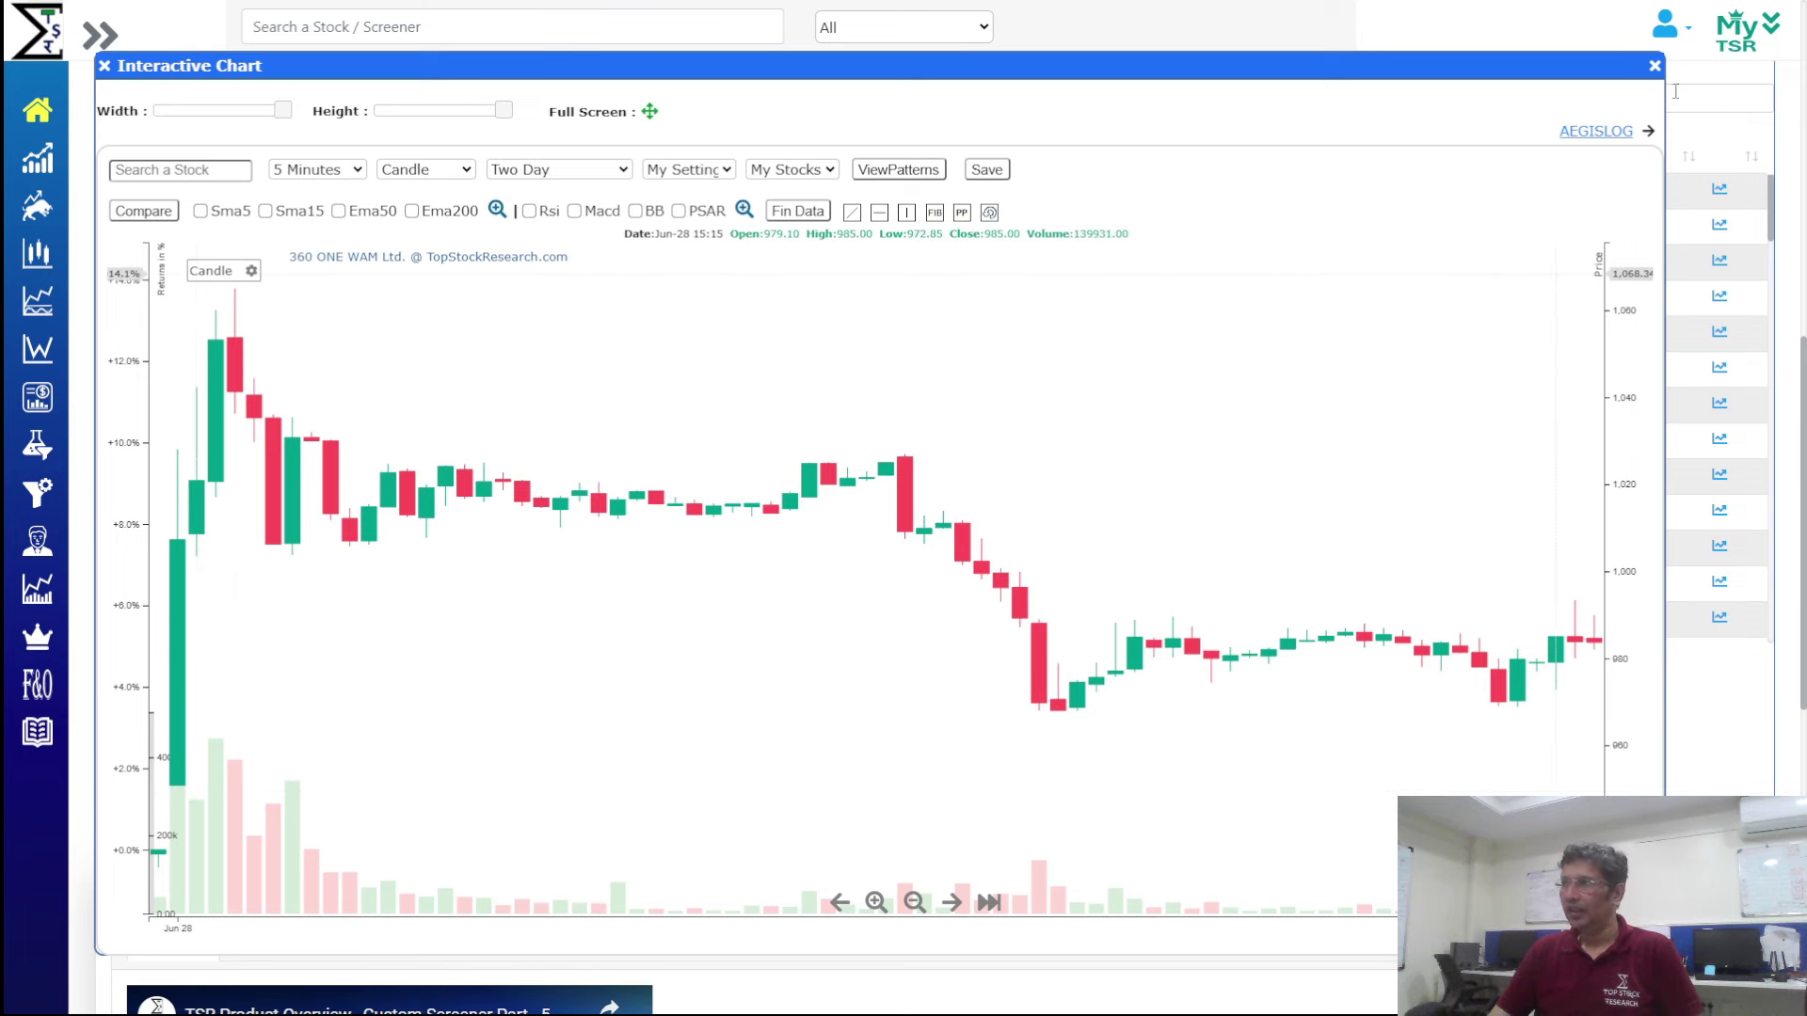
click(1598, 132)
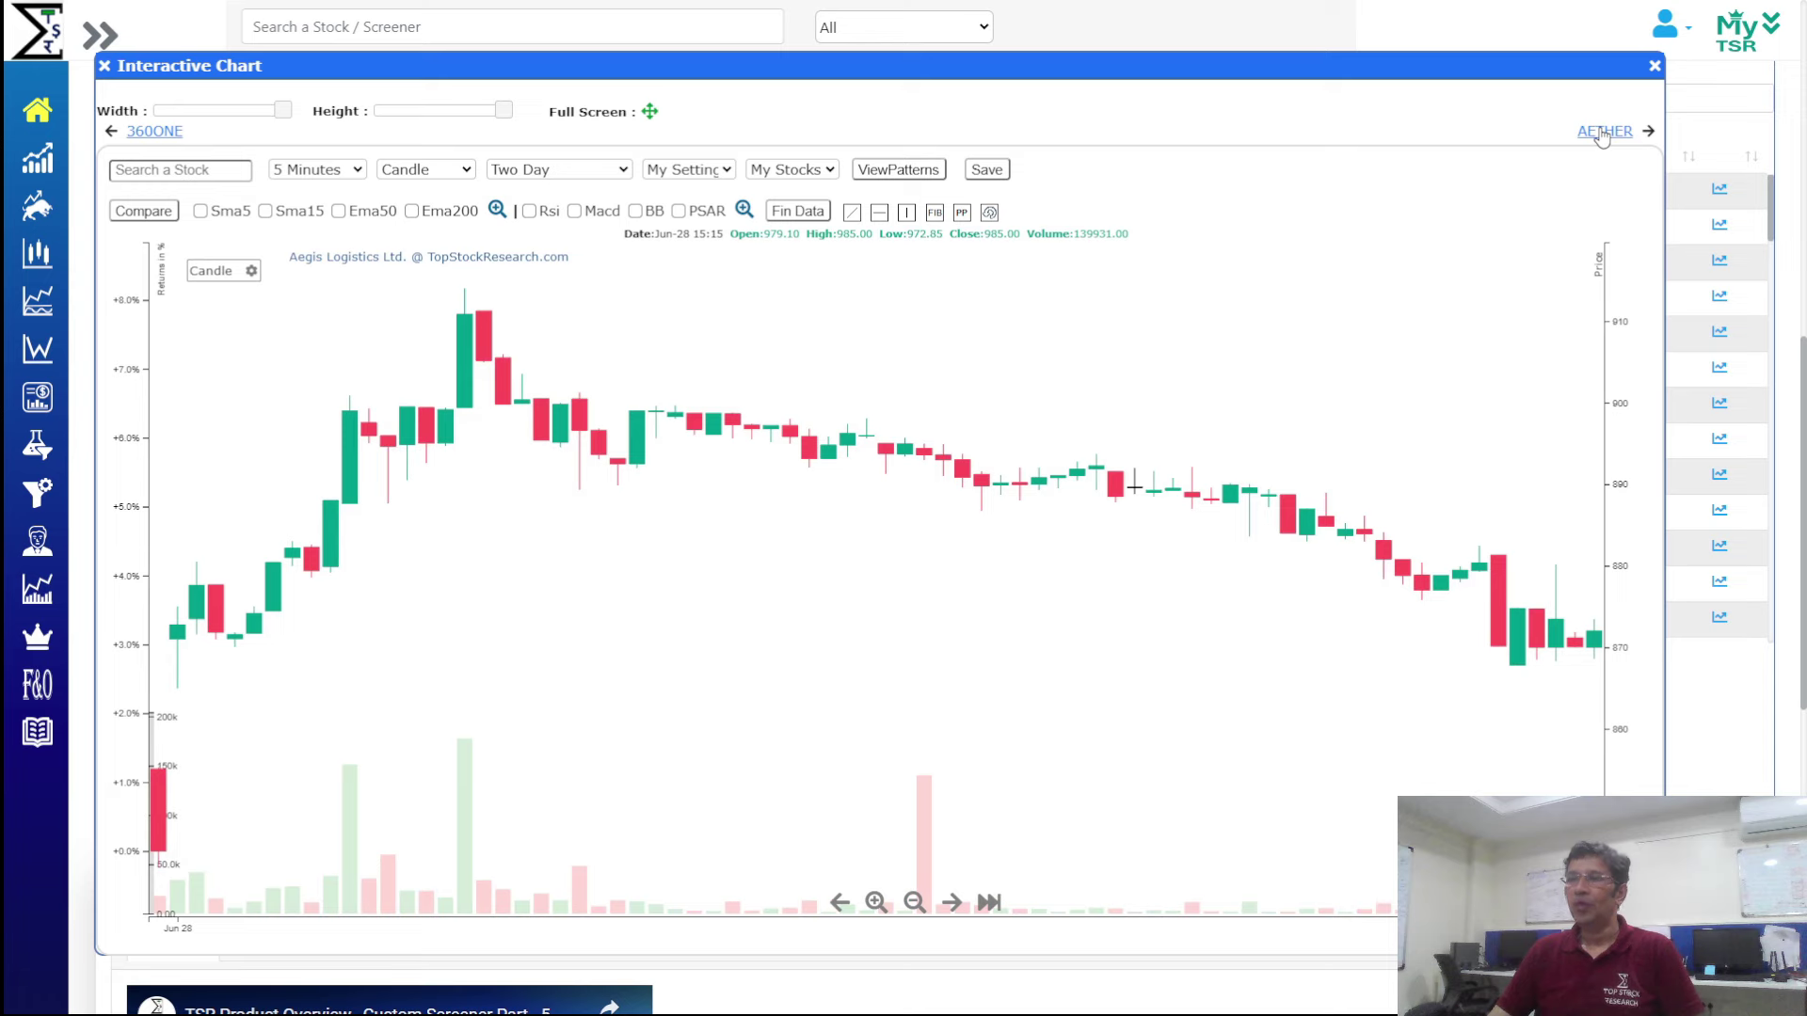
click(1600, 133)
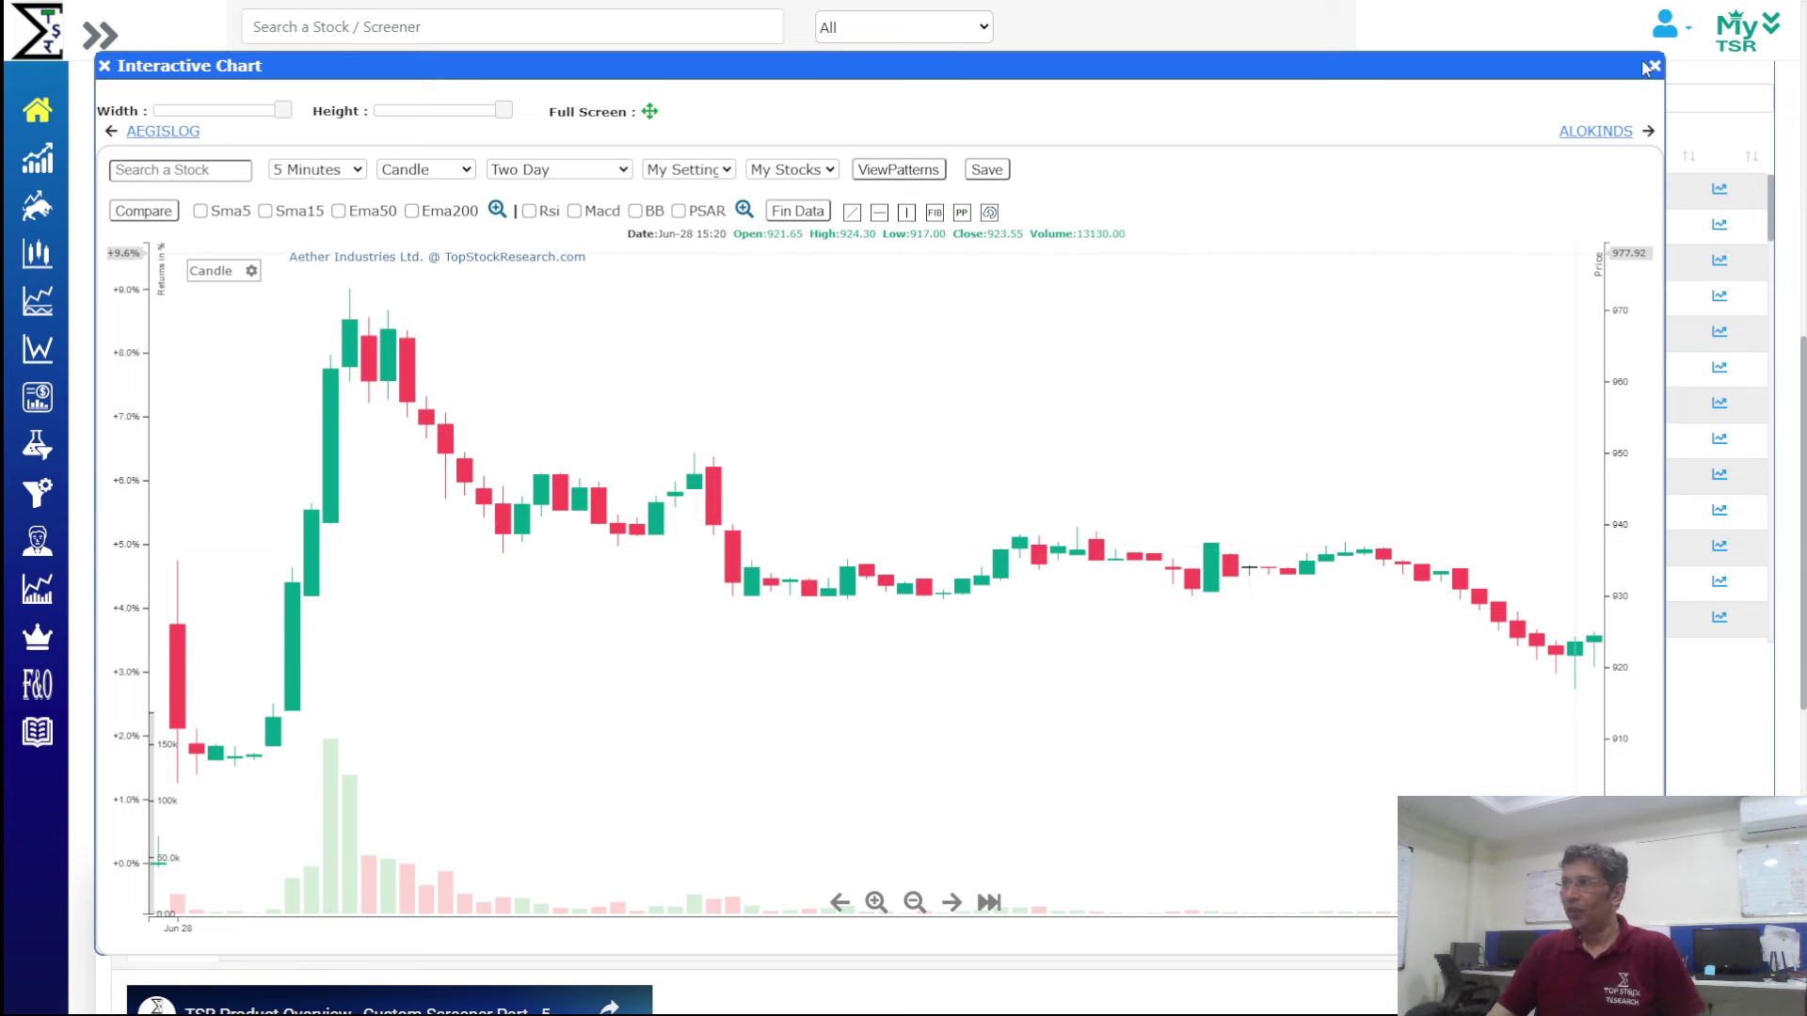
Switch Aether Industries' chart to the Daily interval, examine its latest candles, and close the chart
click(312, 170)
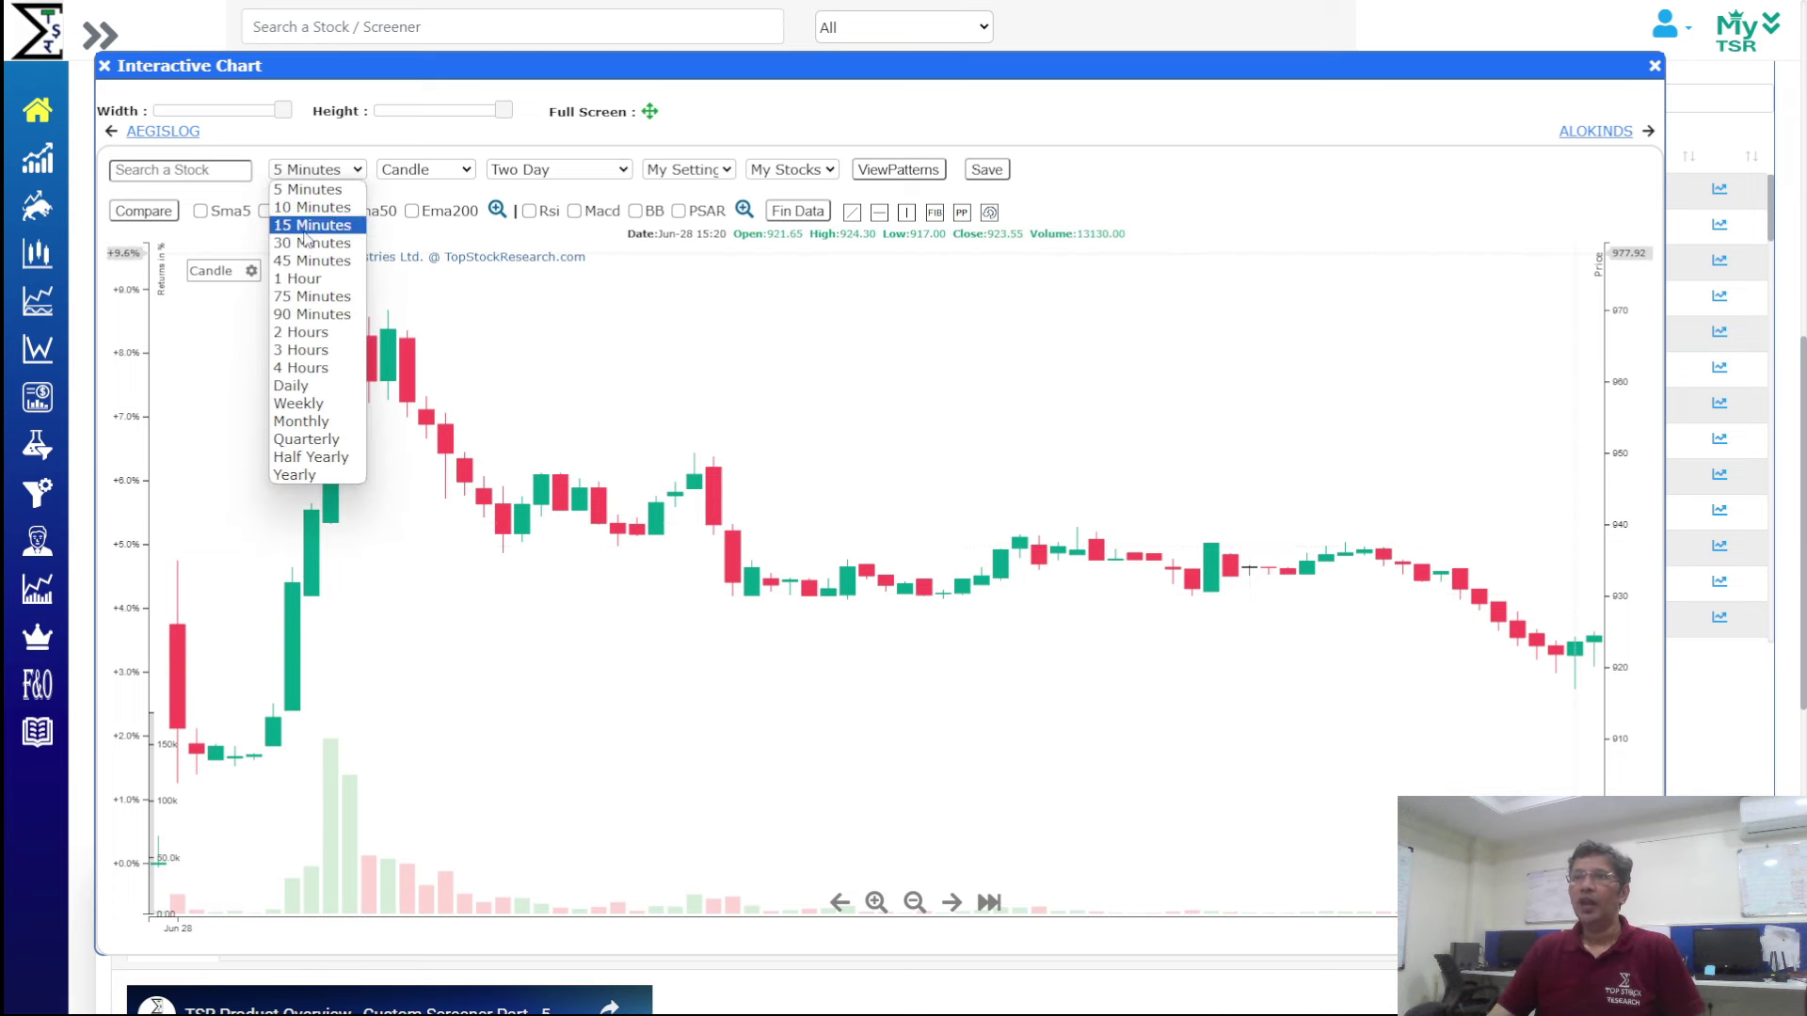
click(301, 386)
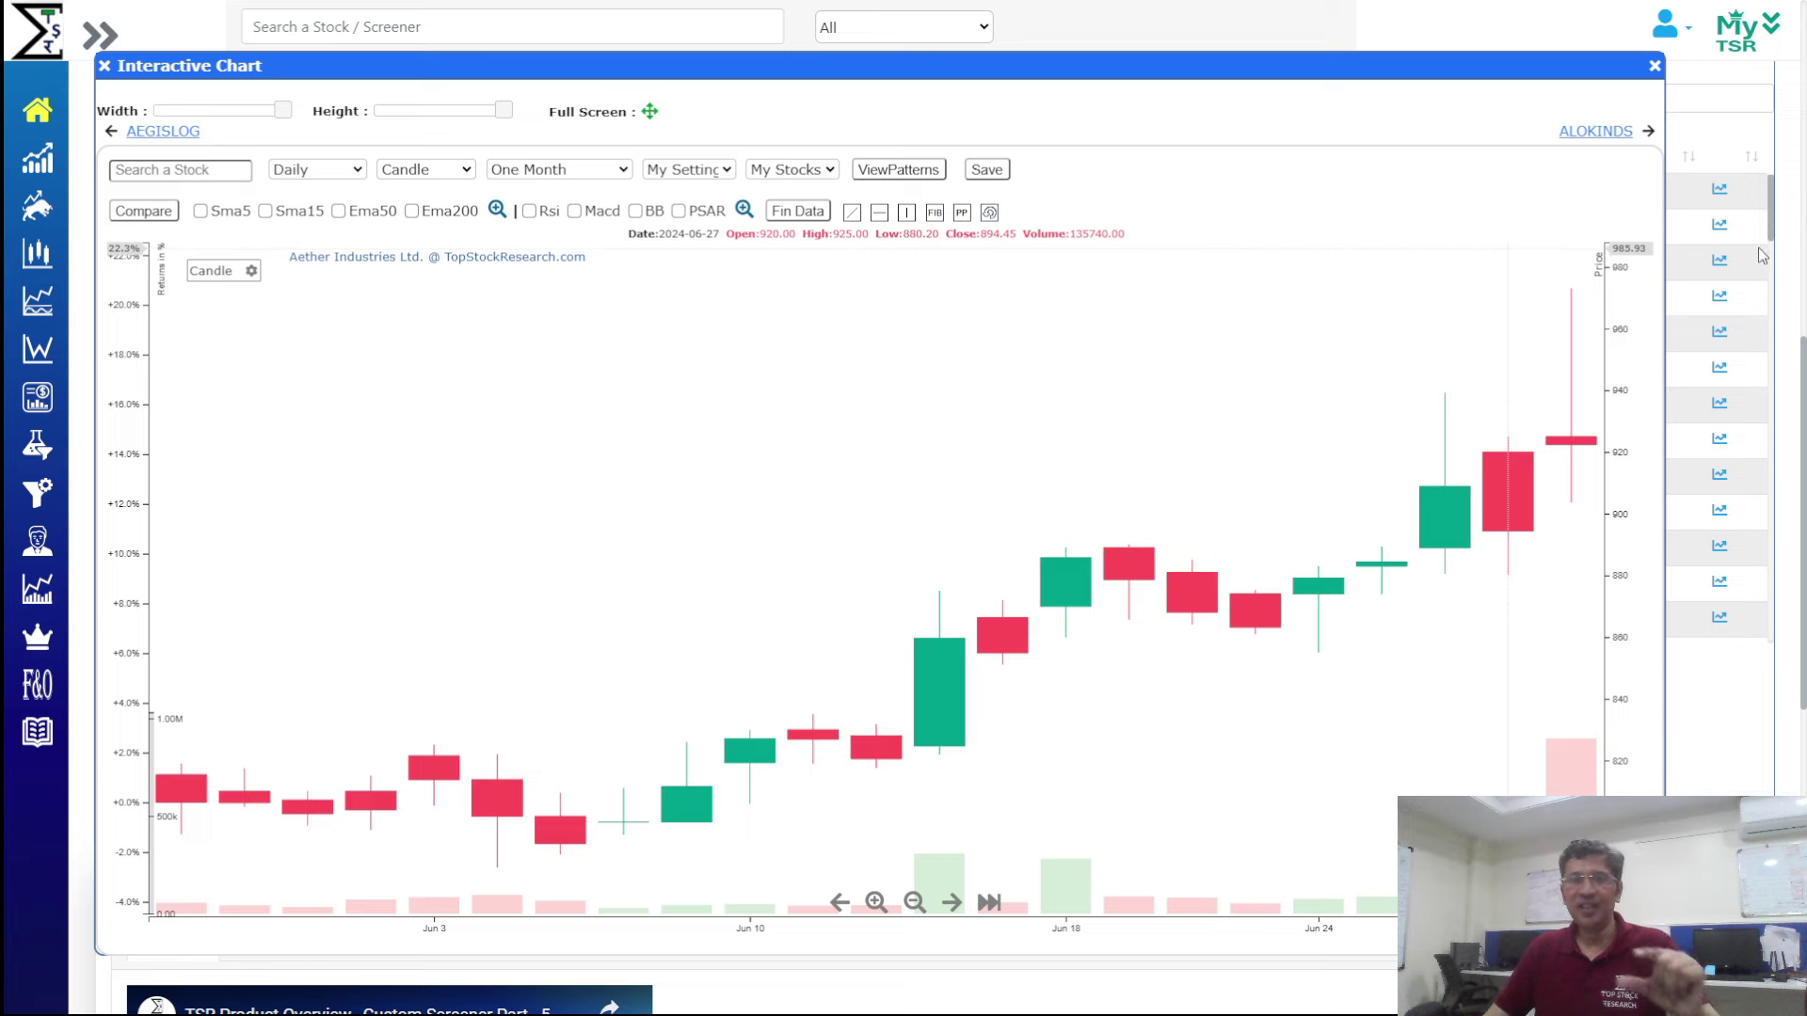
click(1655, 66)
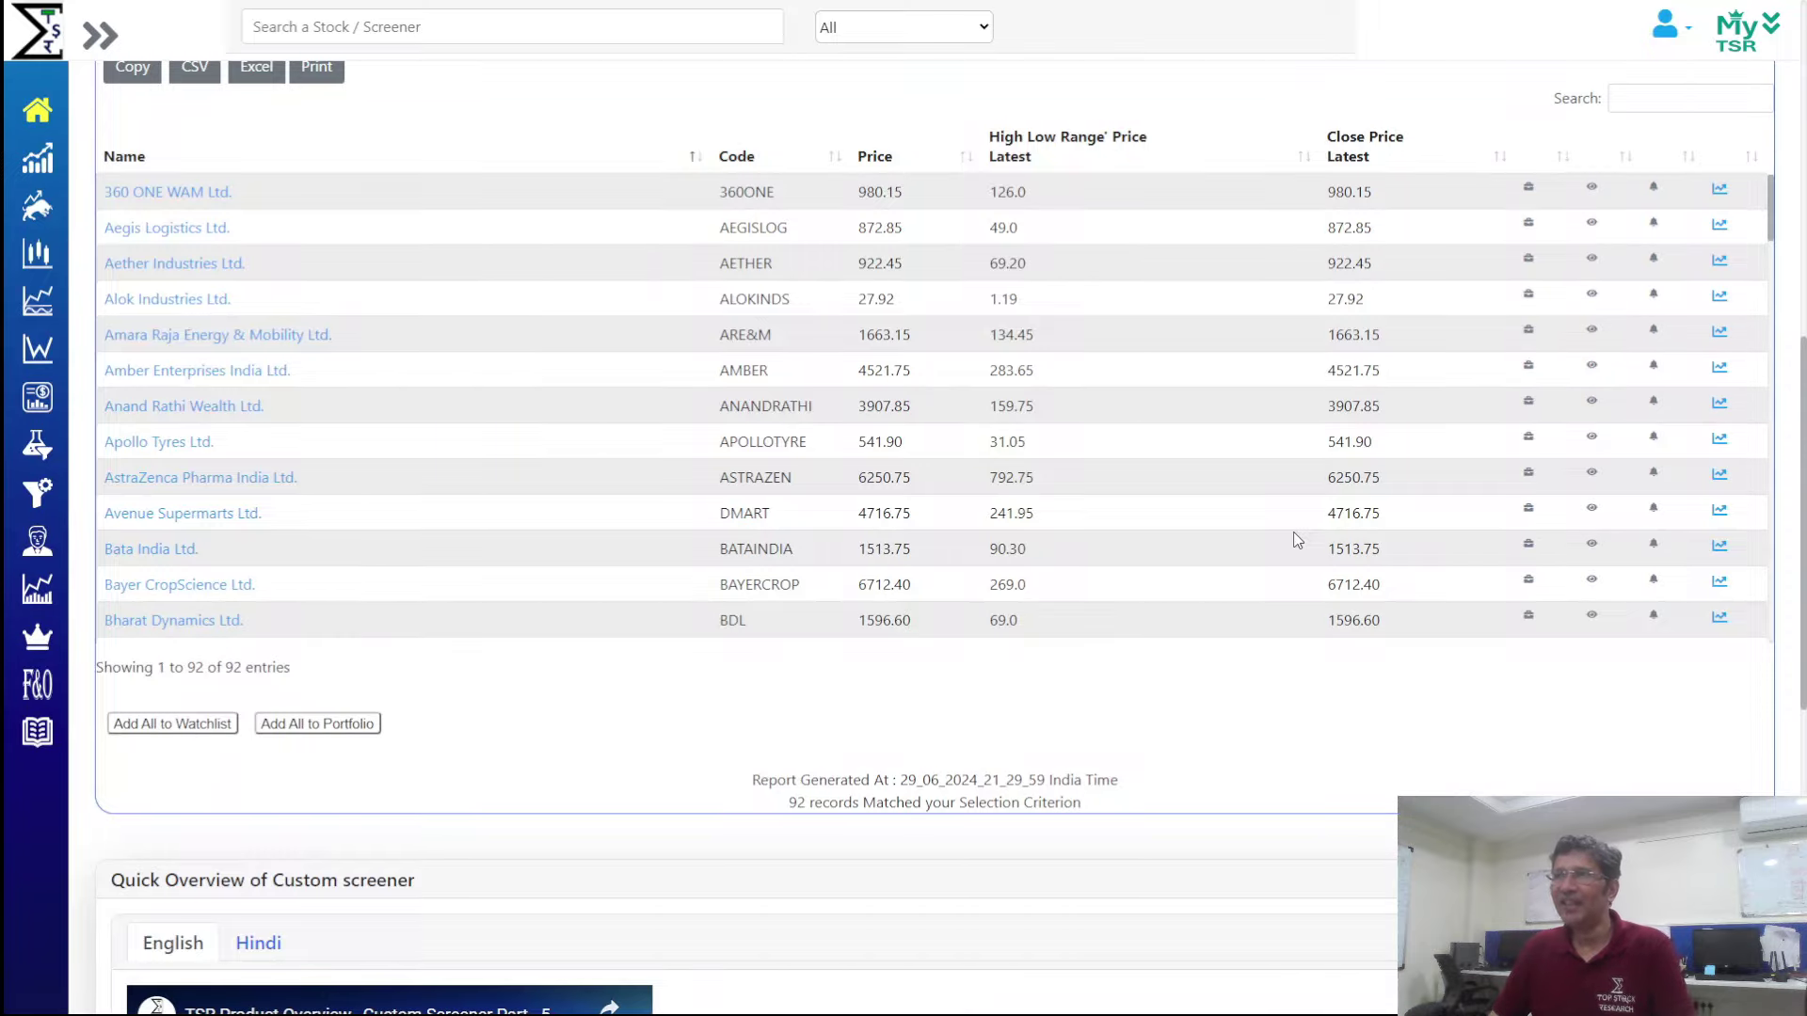
Reset the screener filters and add a new OHLC Compare filter
scroll(1054, 447, up, 5)
click(200, 497)
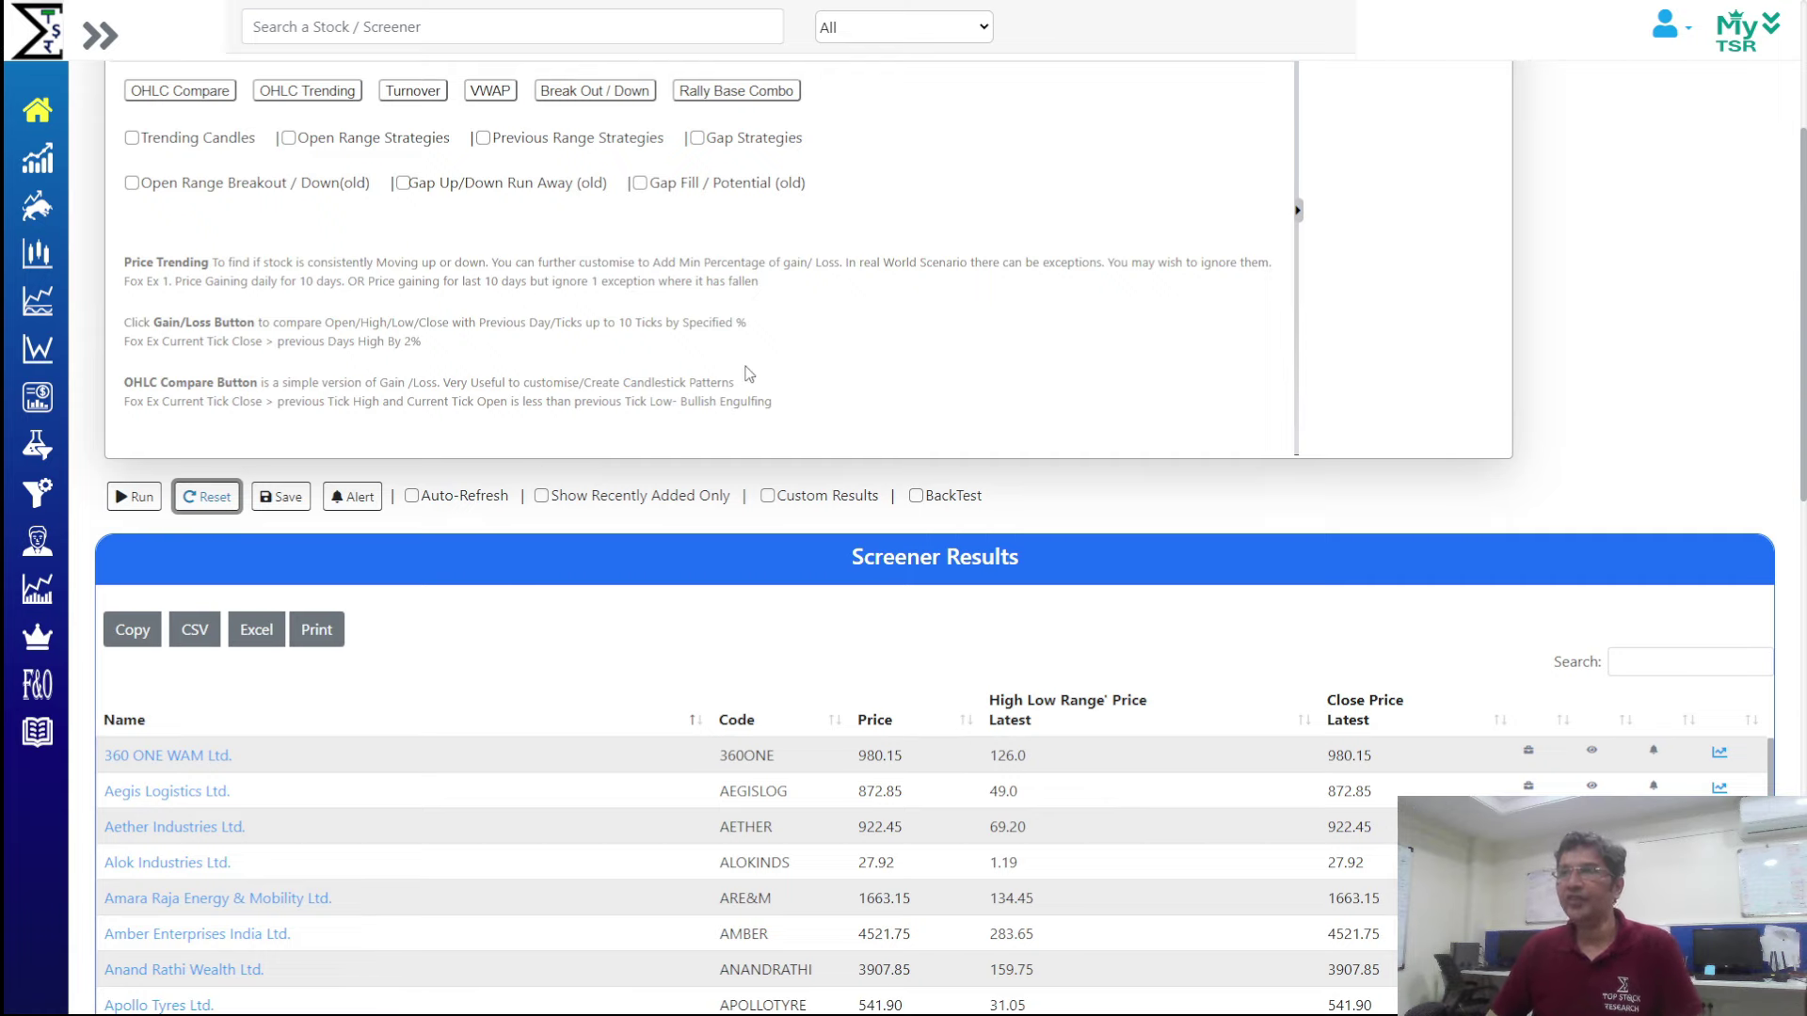
scroll(748, 375, up, 2)
scroll(607, 303, up, 2)
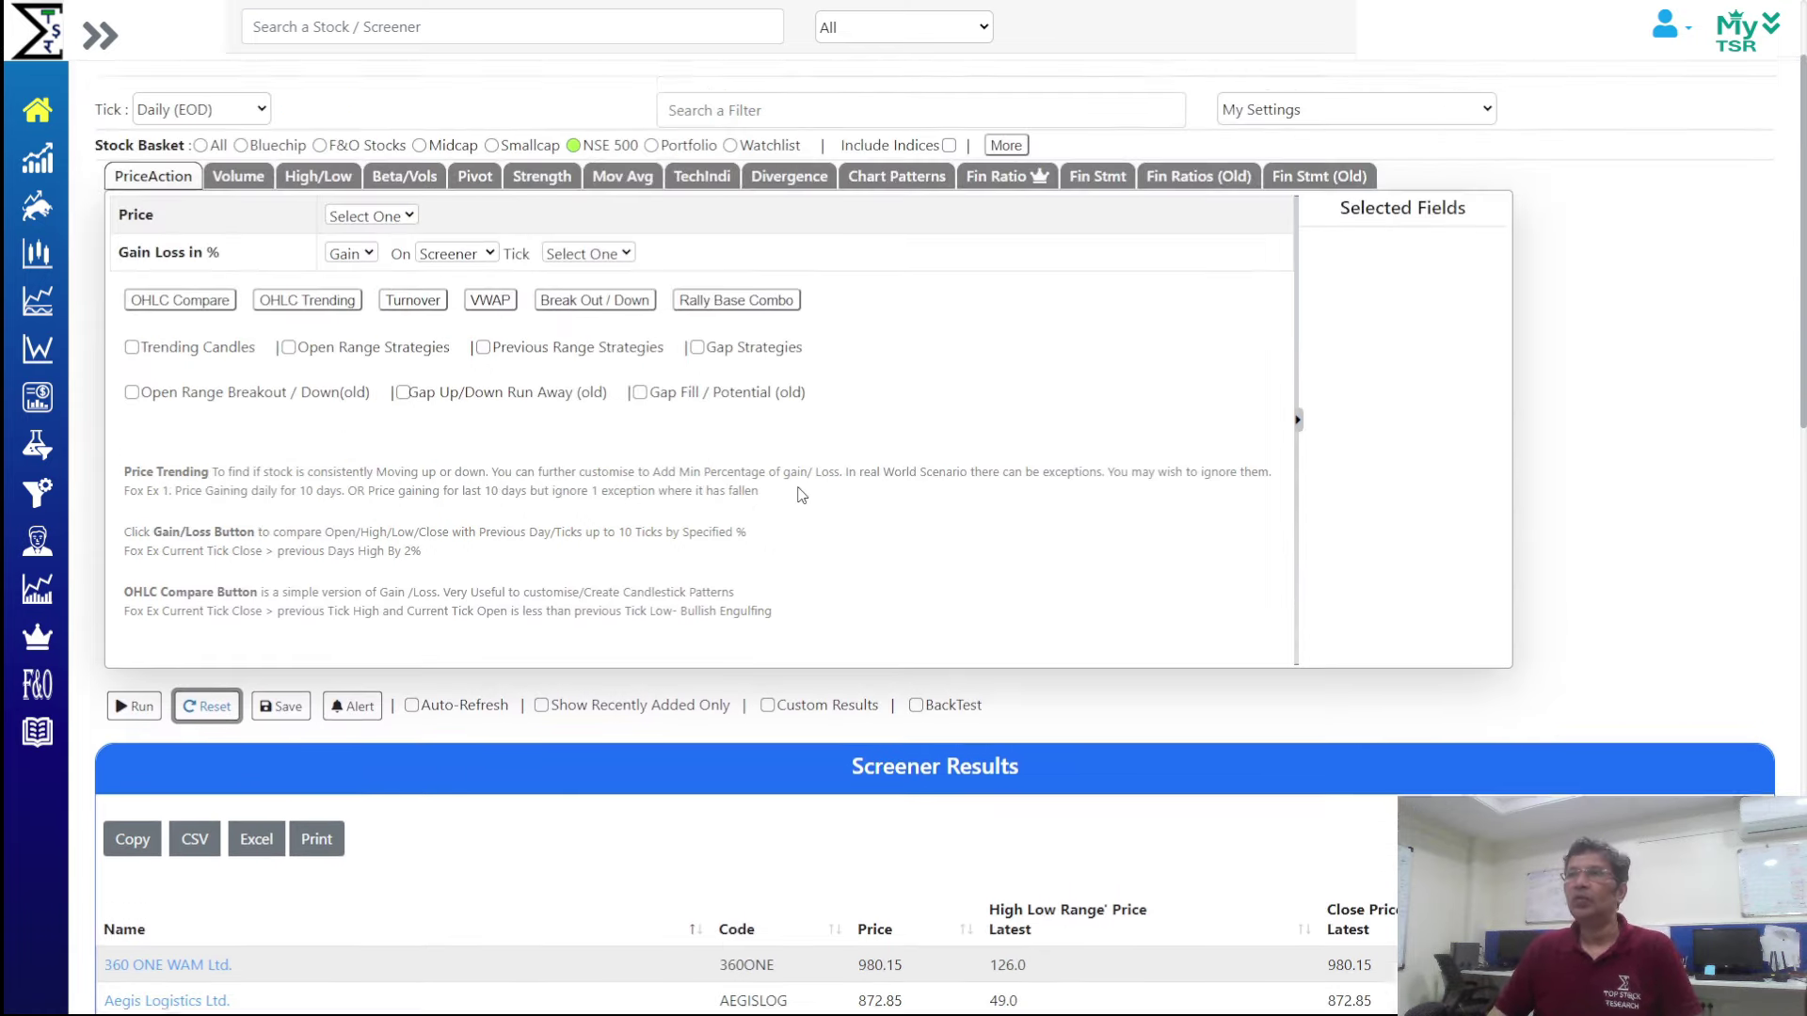
click(175, 441)
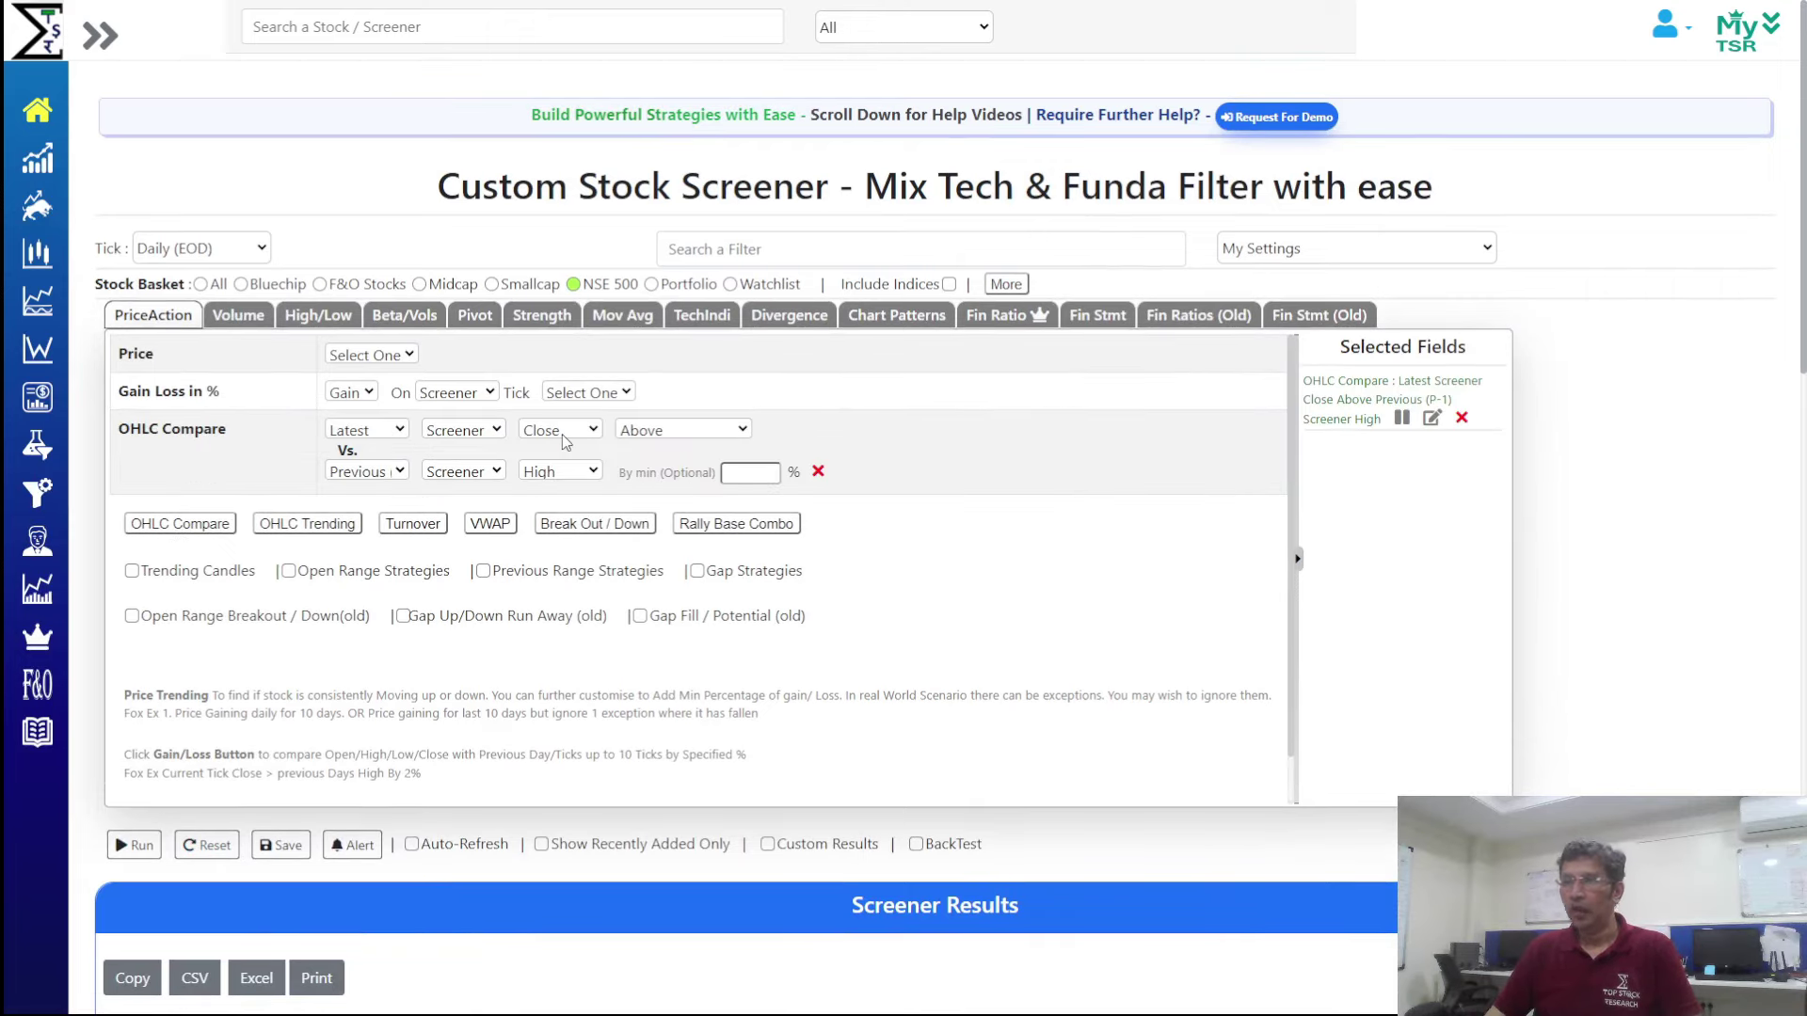
Set the OHLC Compare filter to Latest Low Above Previous High and run the screener
click(571, 436)
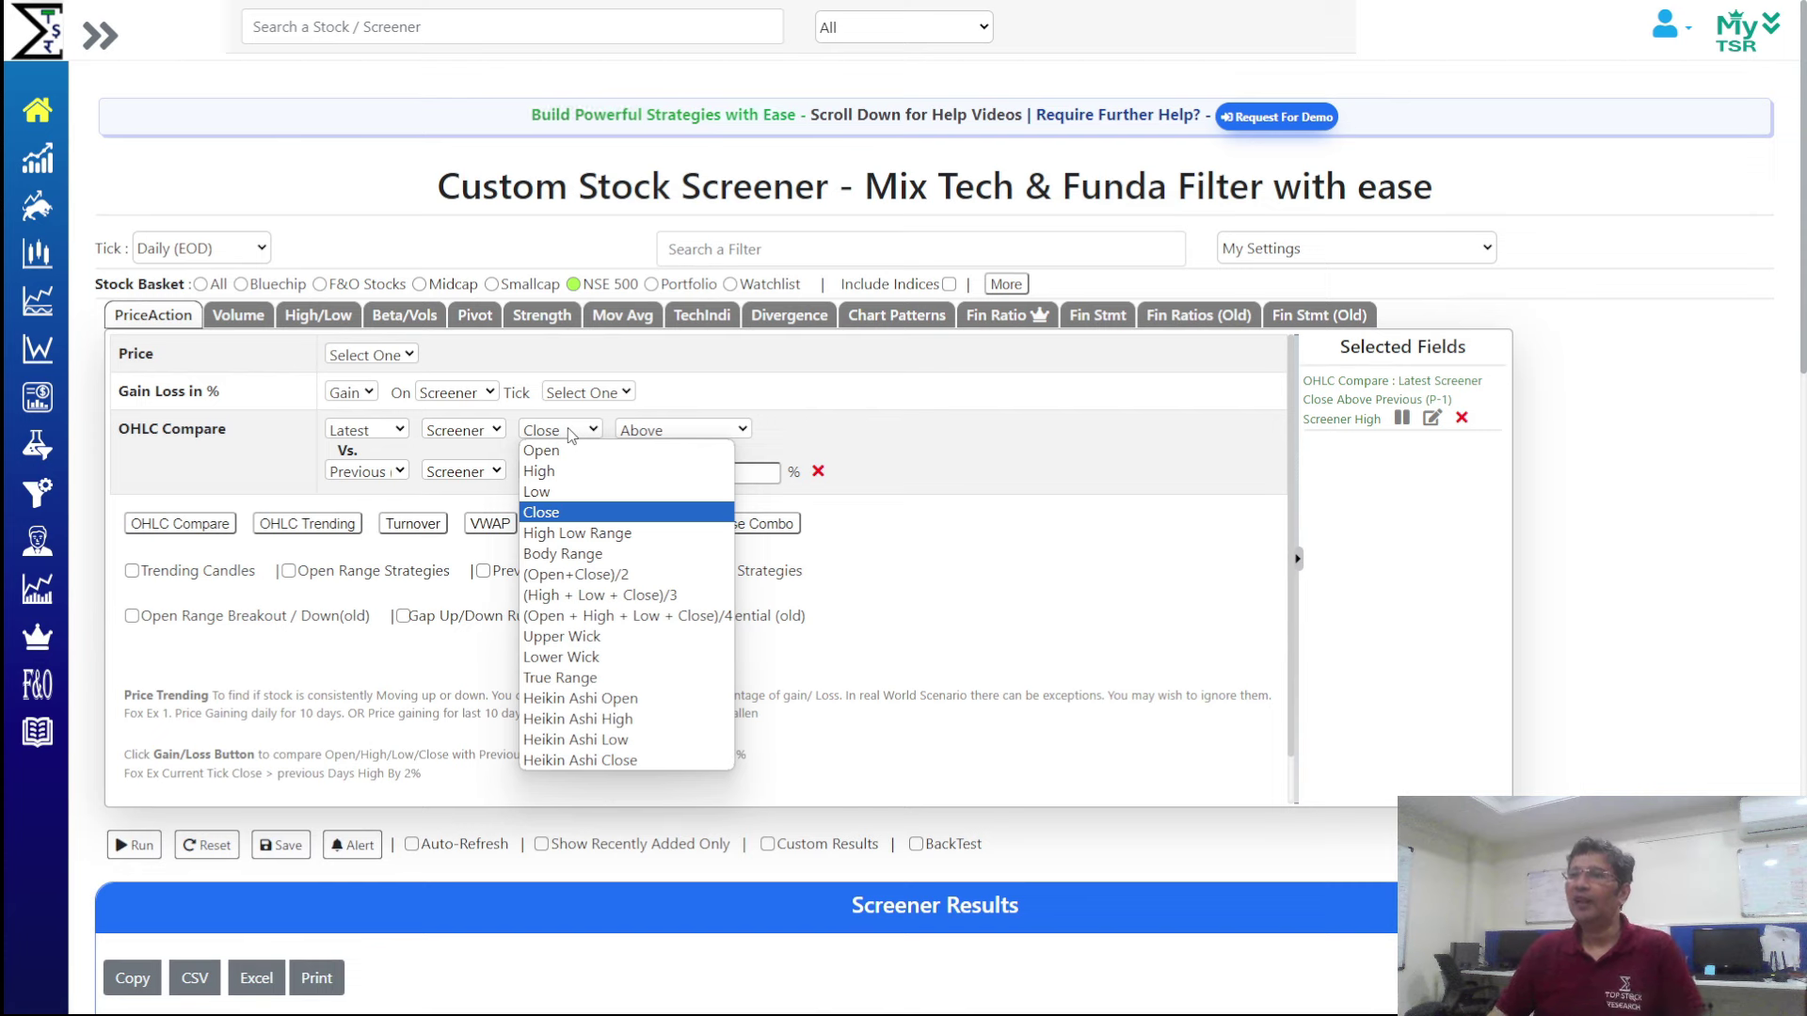
click(566, 500)
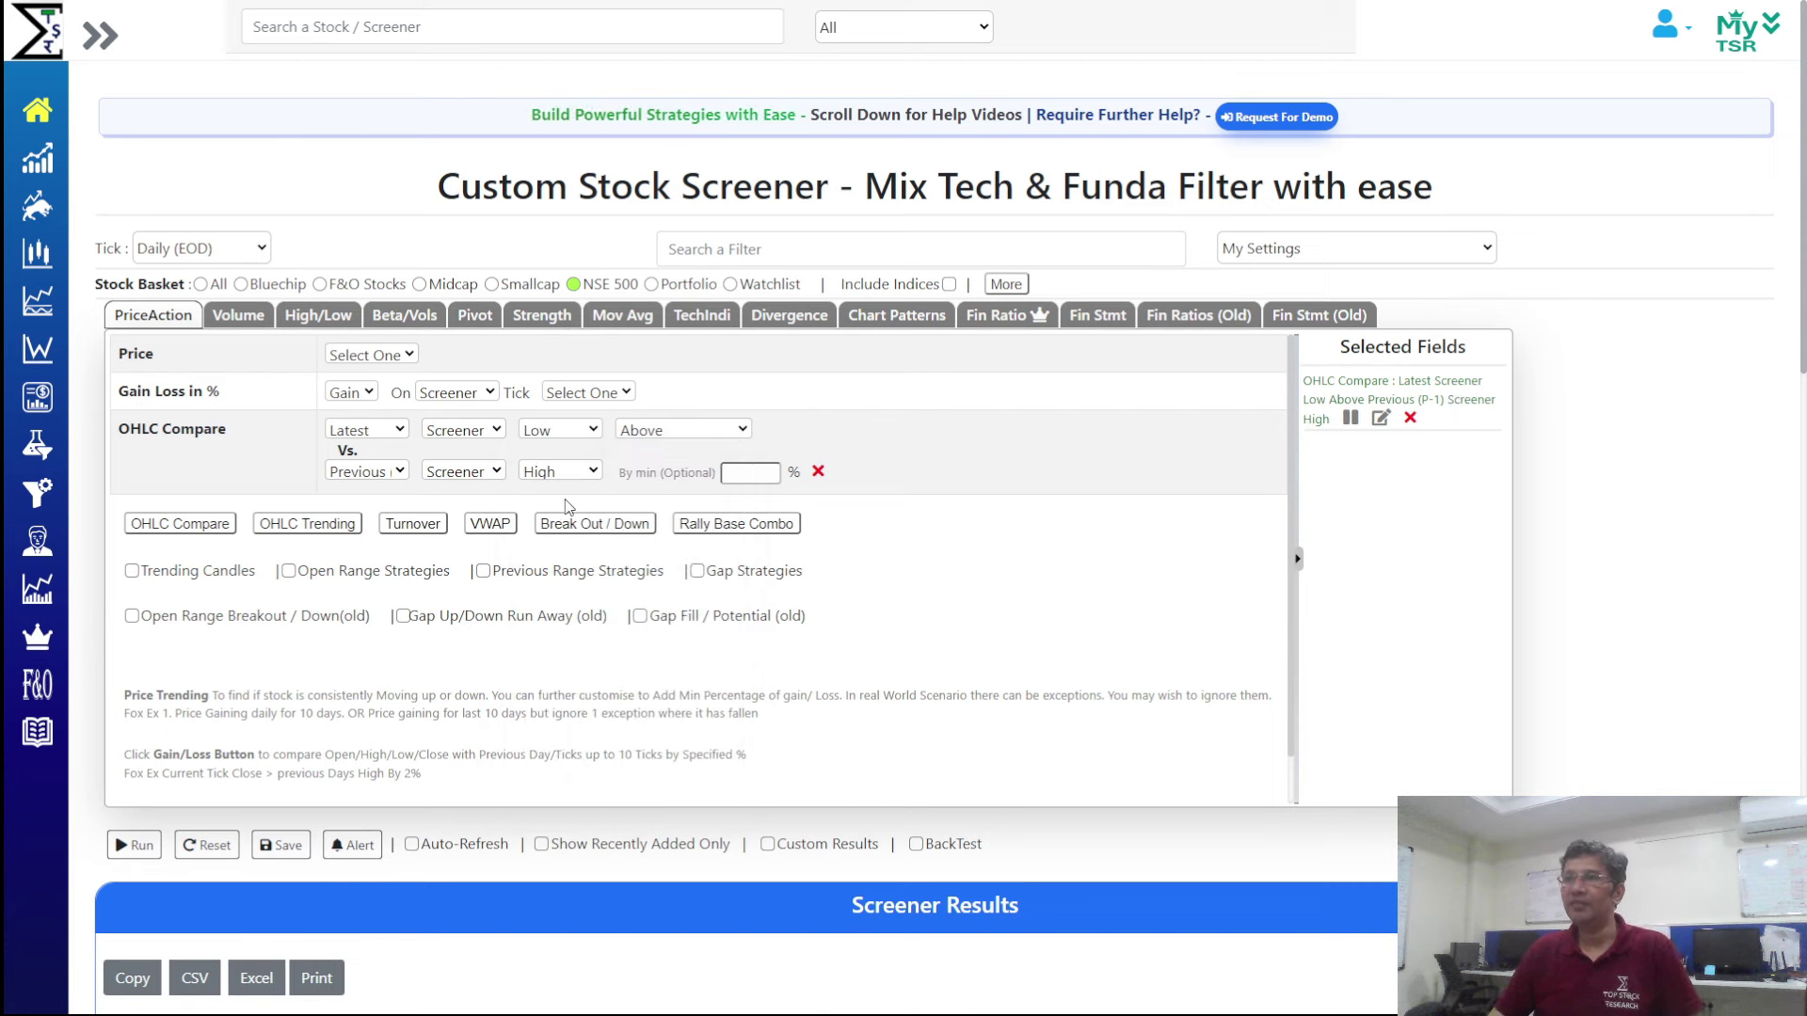
click(397, 472)
click(396, 472)
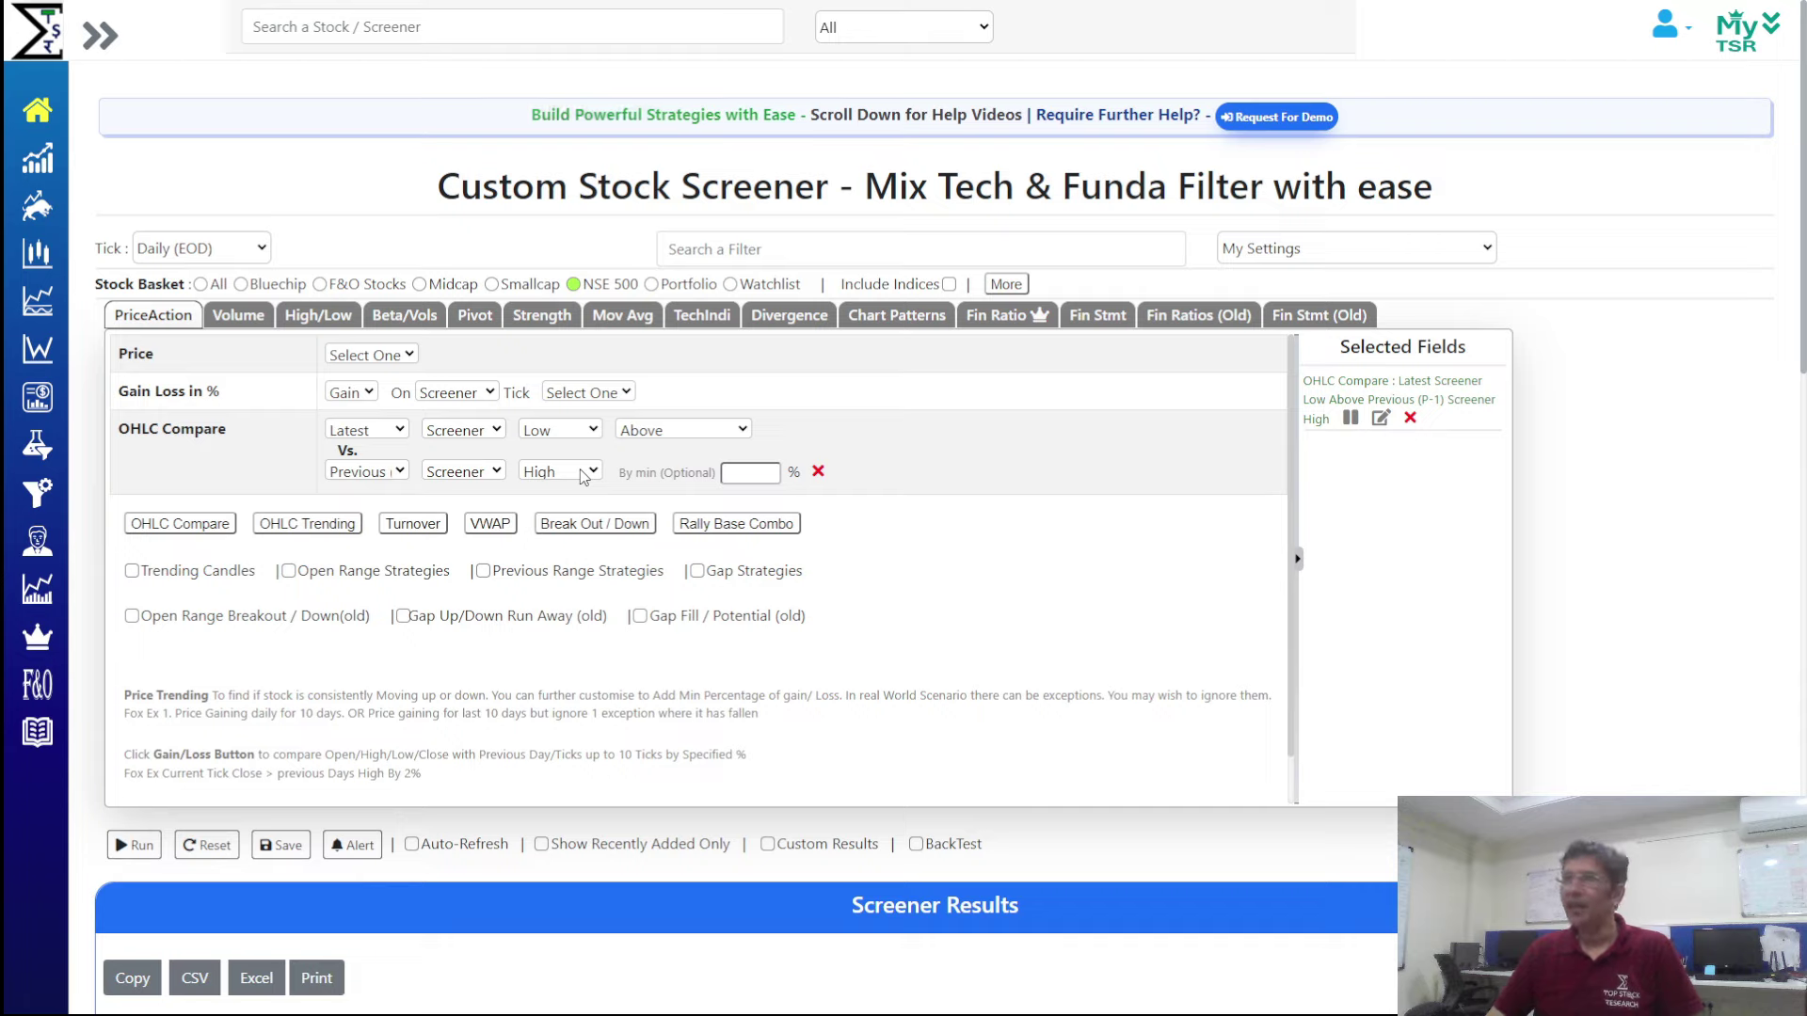
click(135, 847)
Open Central Depository Services' daily chart to examine its latest candle, step to Dr. Reddy's, and close the chart
scroll(137, 851, down, 1)
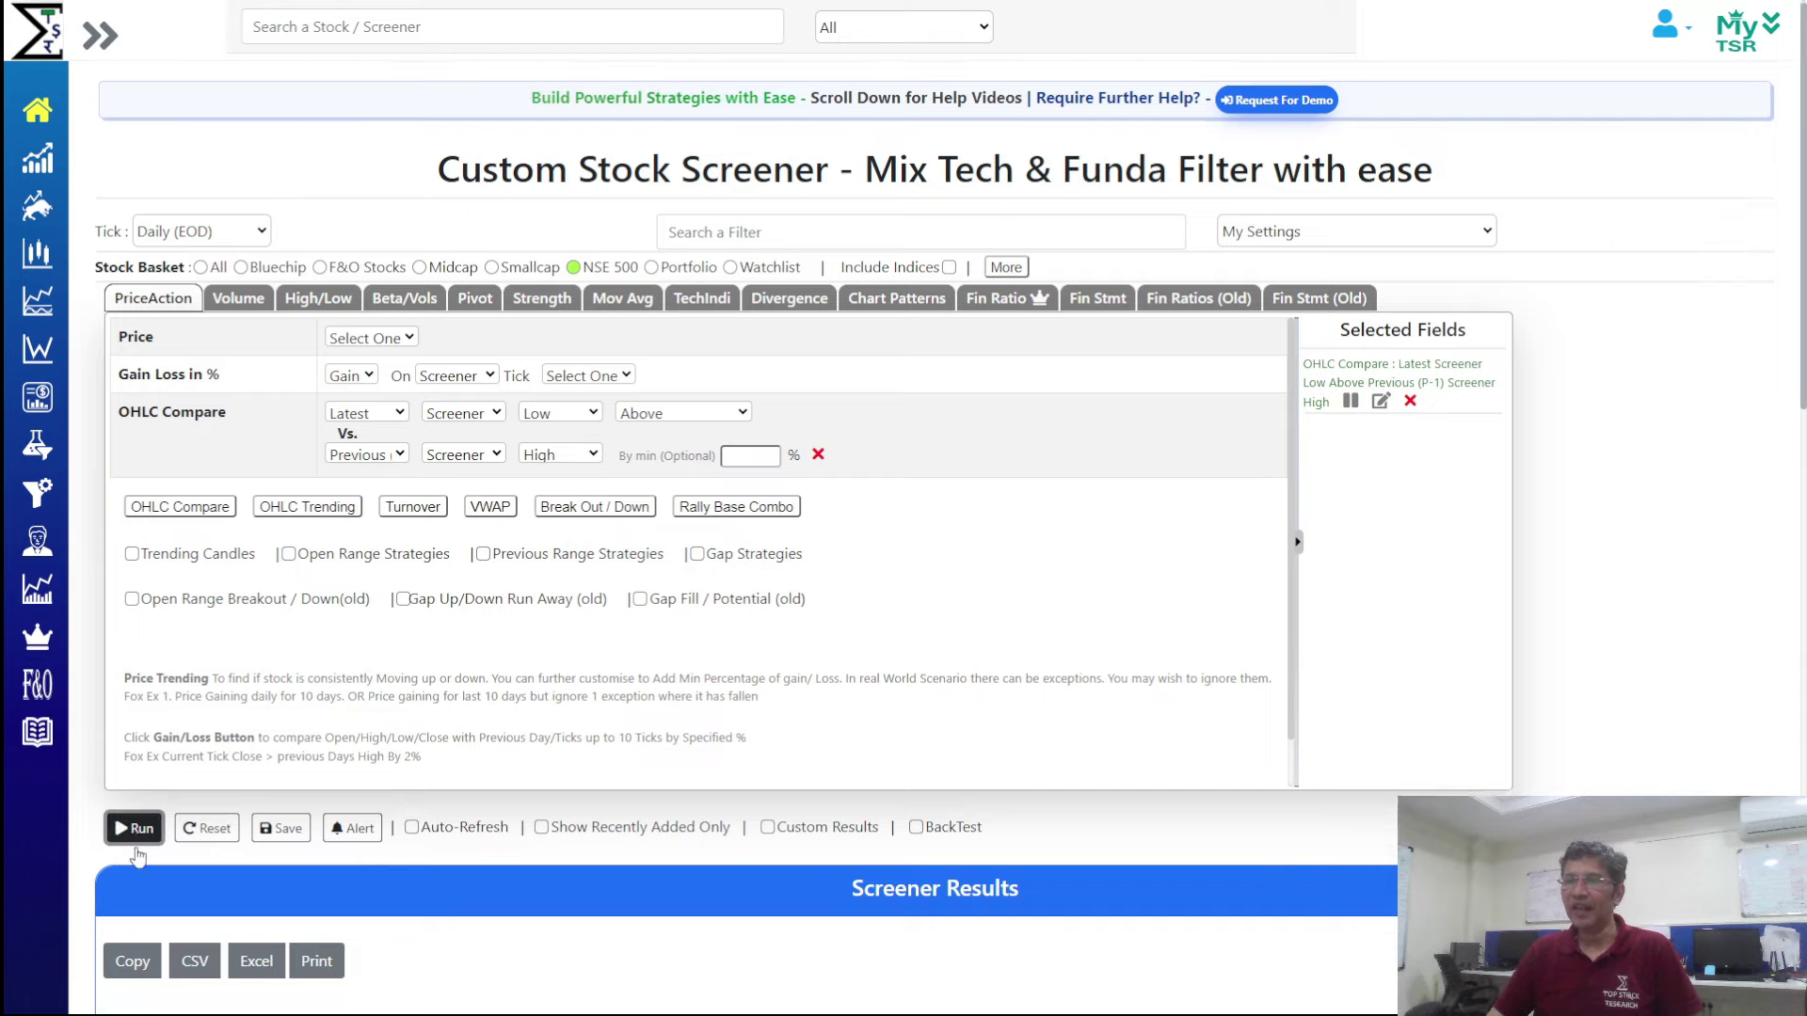
click(1717, 191)
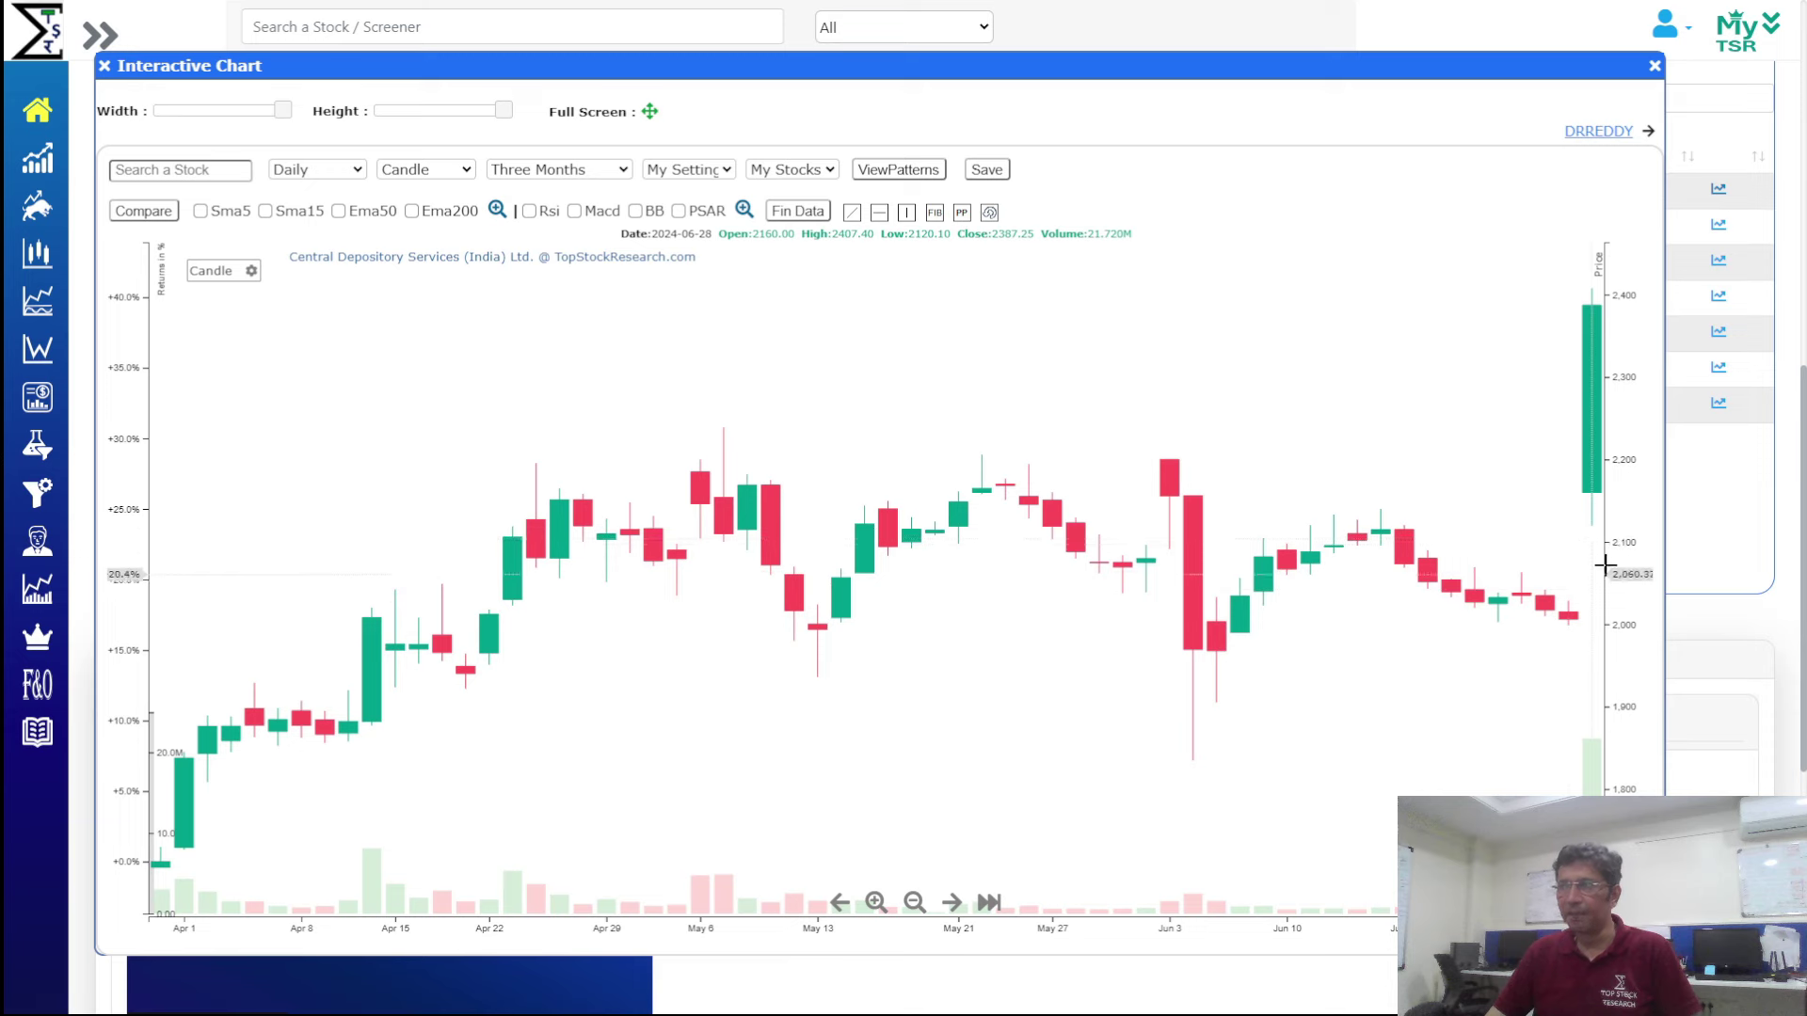
click(1625, 131)
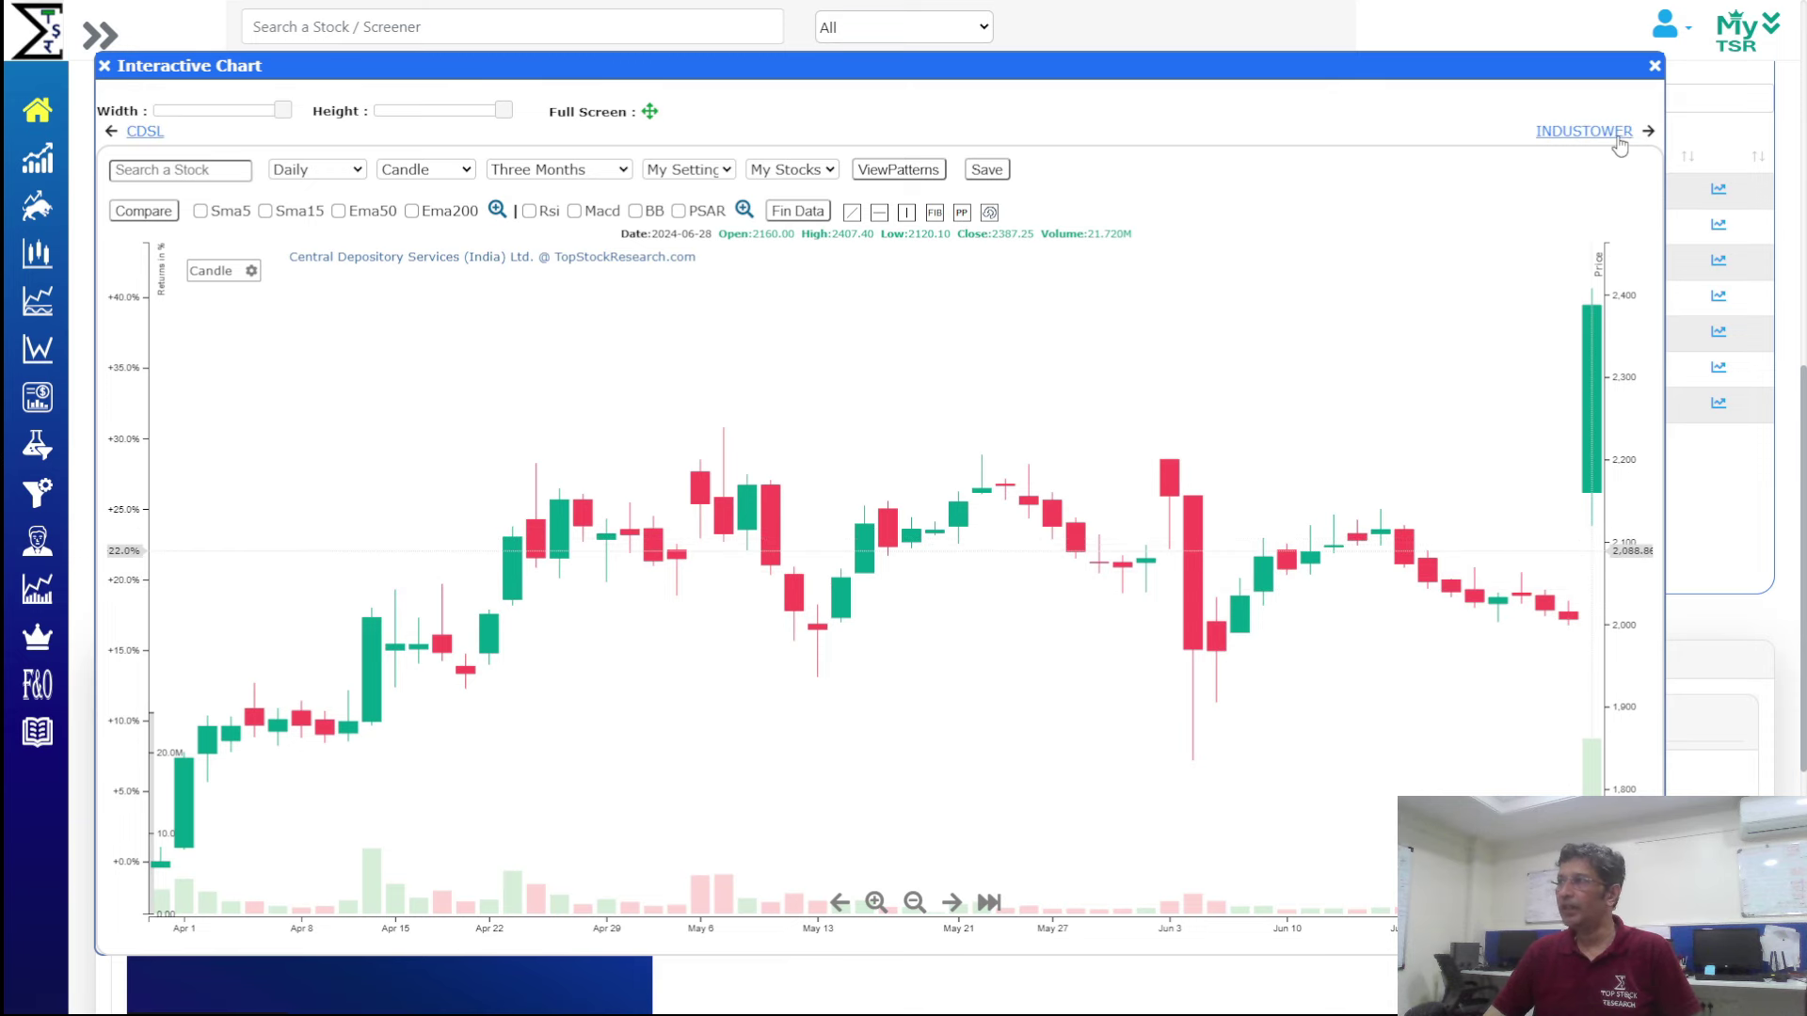
click(1656, 66)
Set the optional minimum percentage of the Low above Previous High comparison to 1% and run the screener
scroll(1059, 520, up, 6)
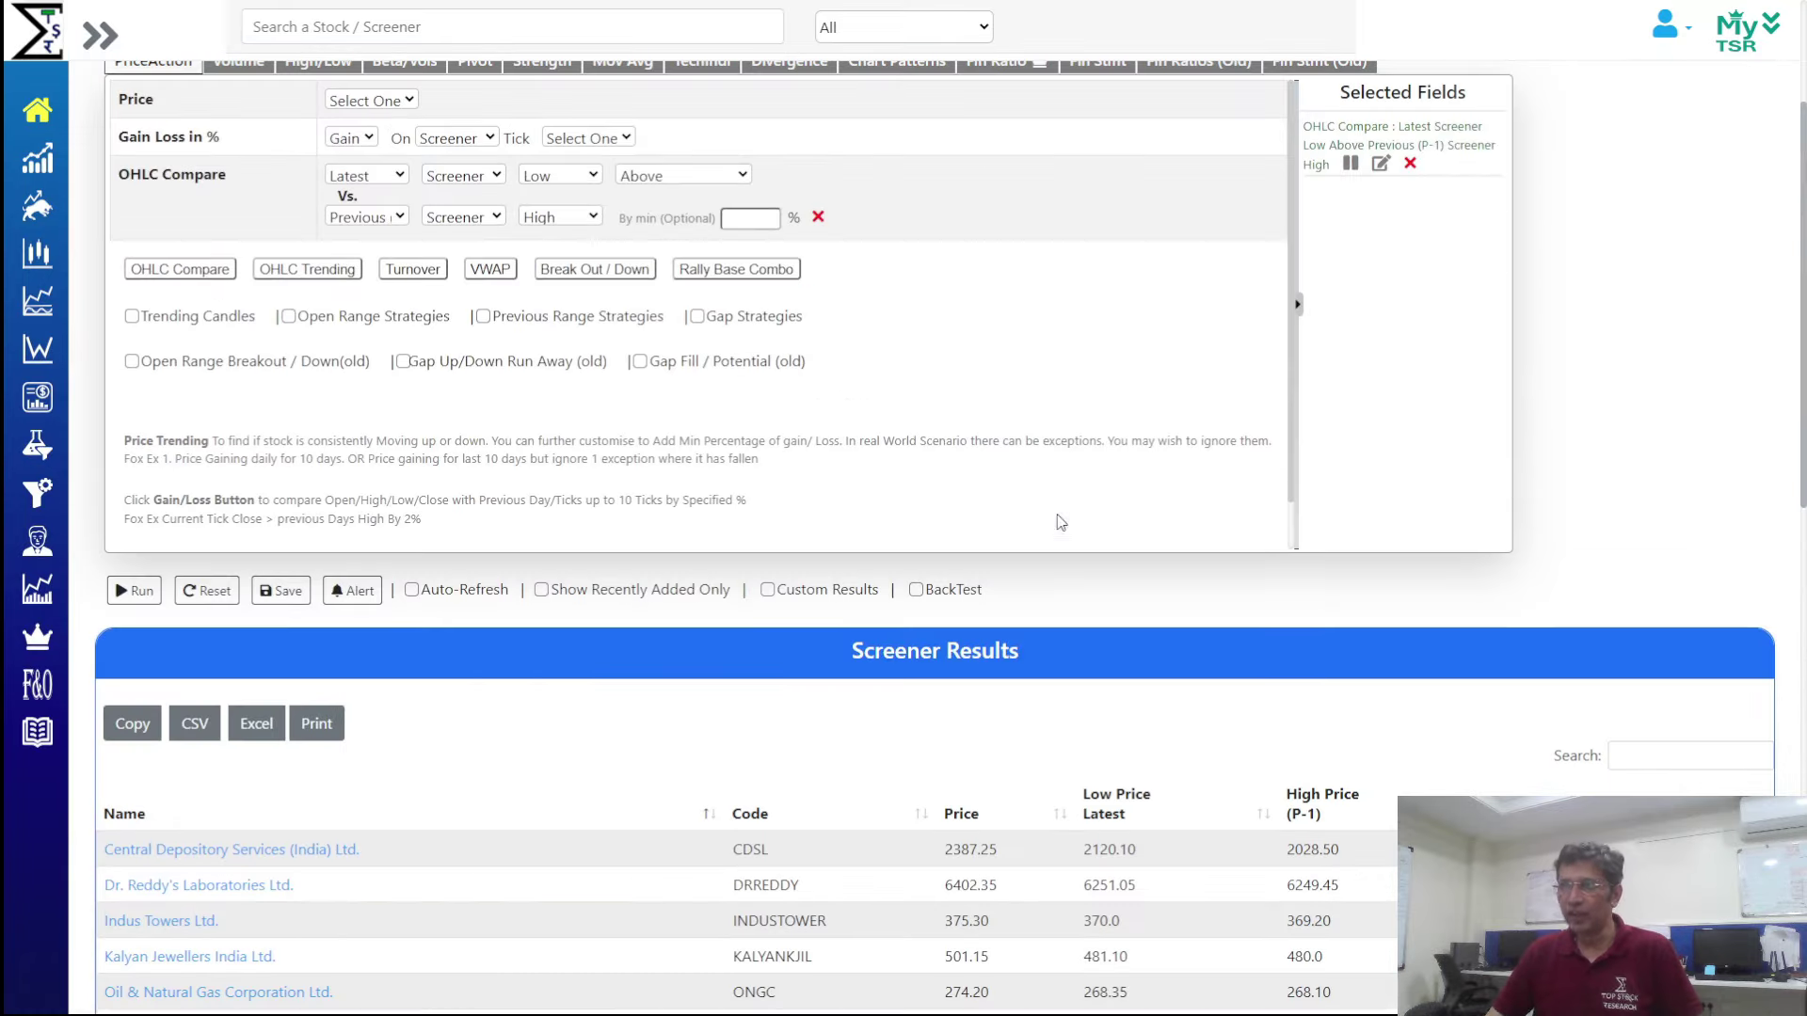
click(756, 218)
text(1)
click(1115, 358)
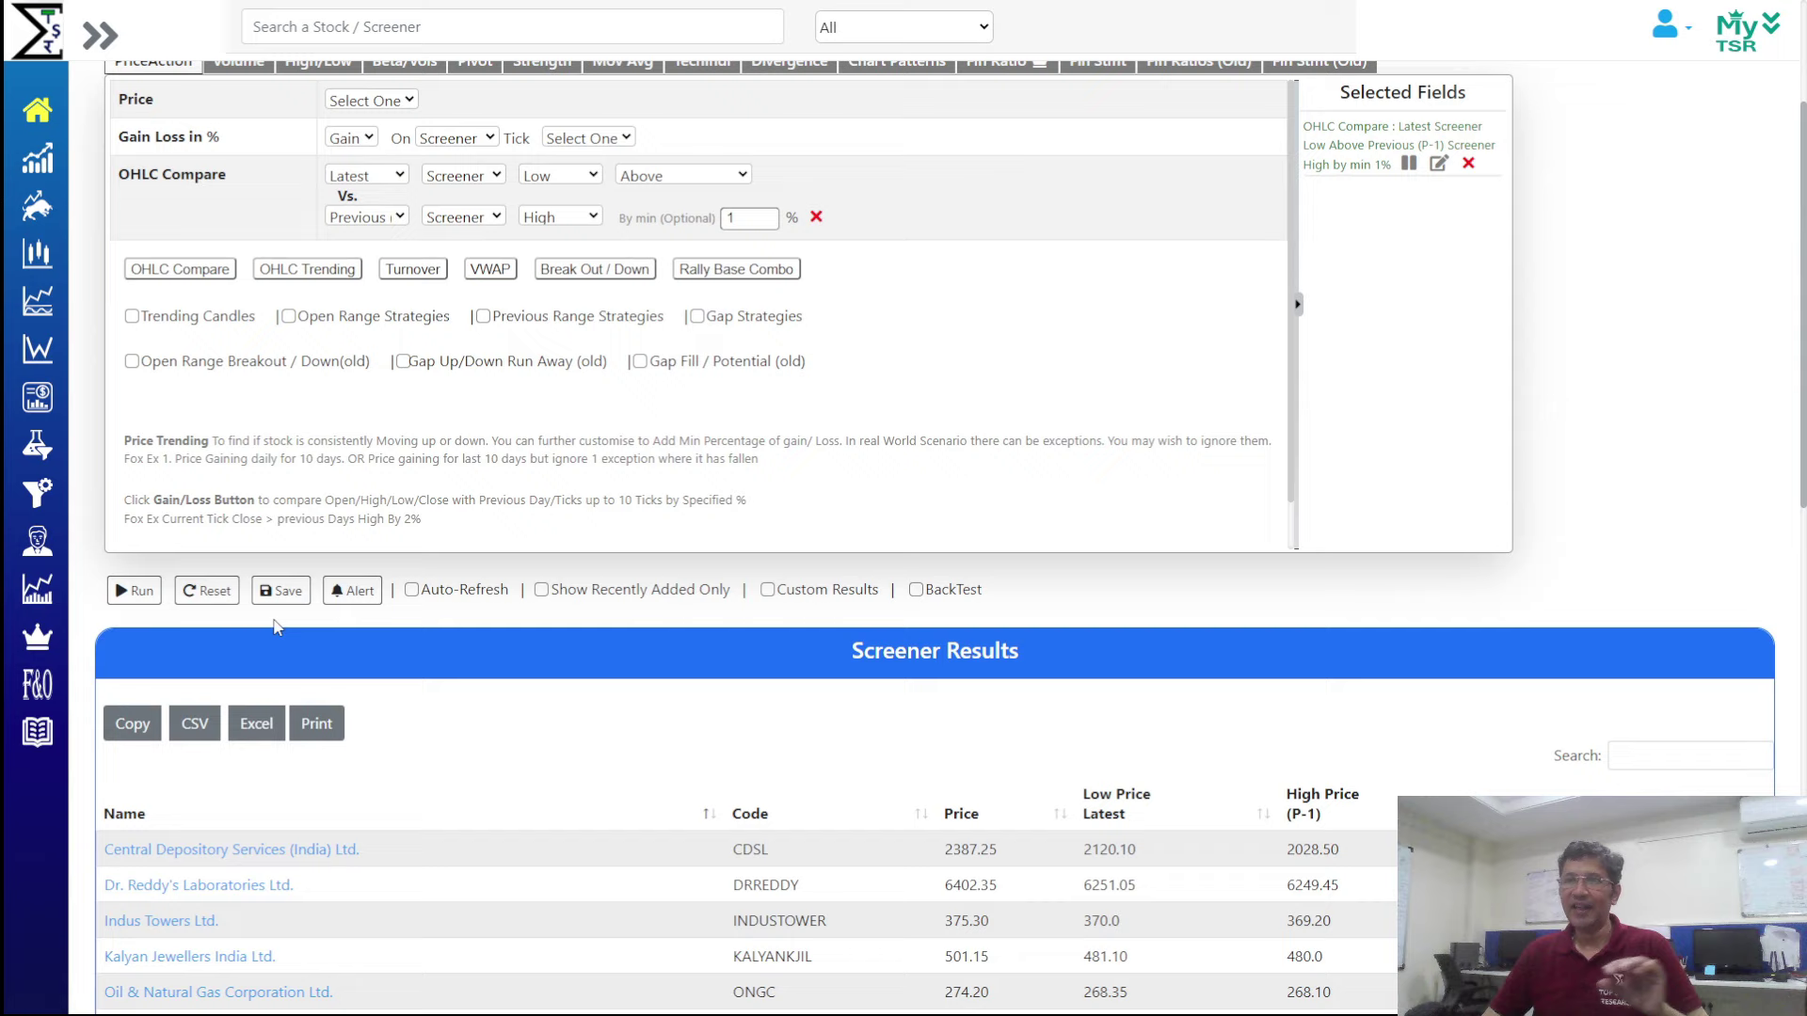
click(136, 591)
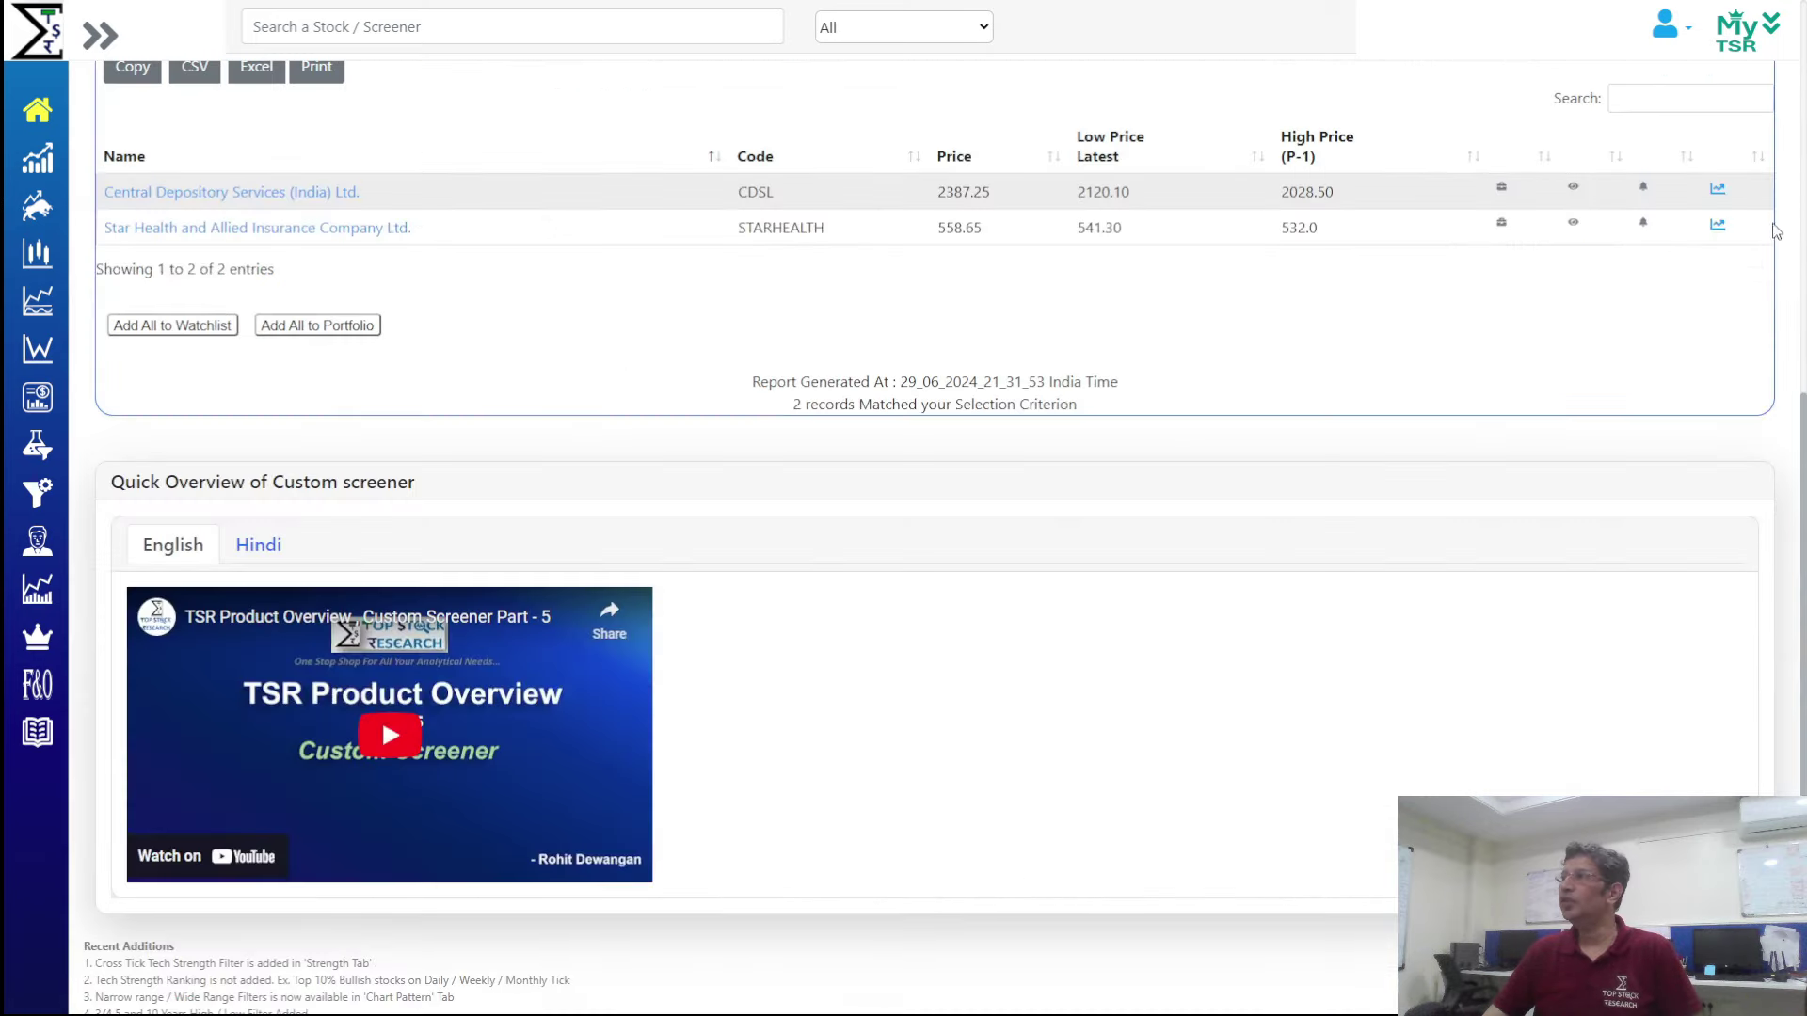
Examine the daily charts of Central Depository Services and Star Health and Allied Insurance, and close the chart
click(1718, 188)
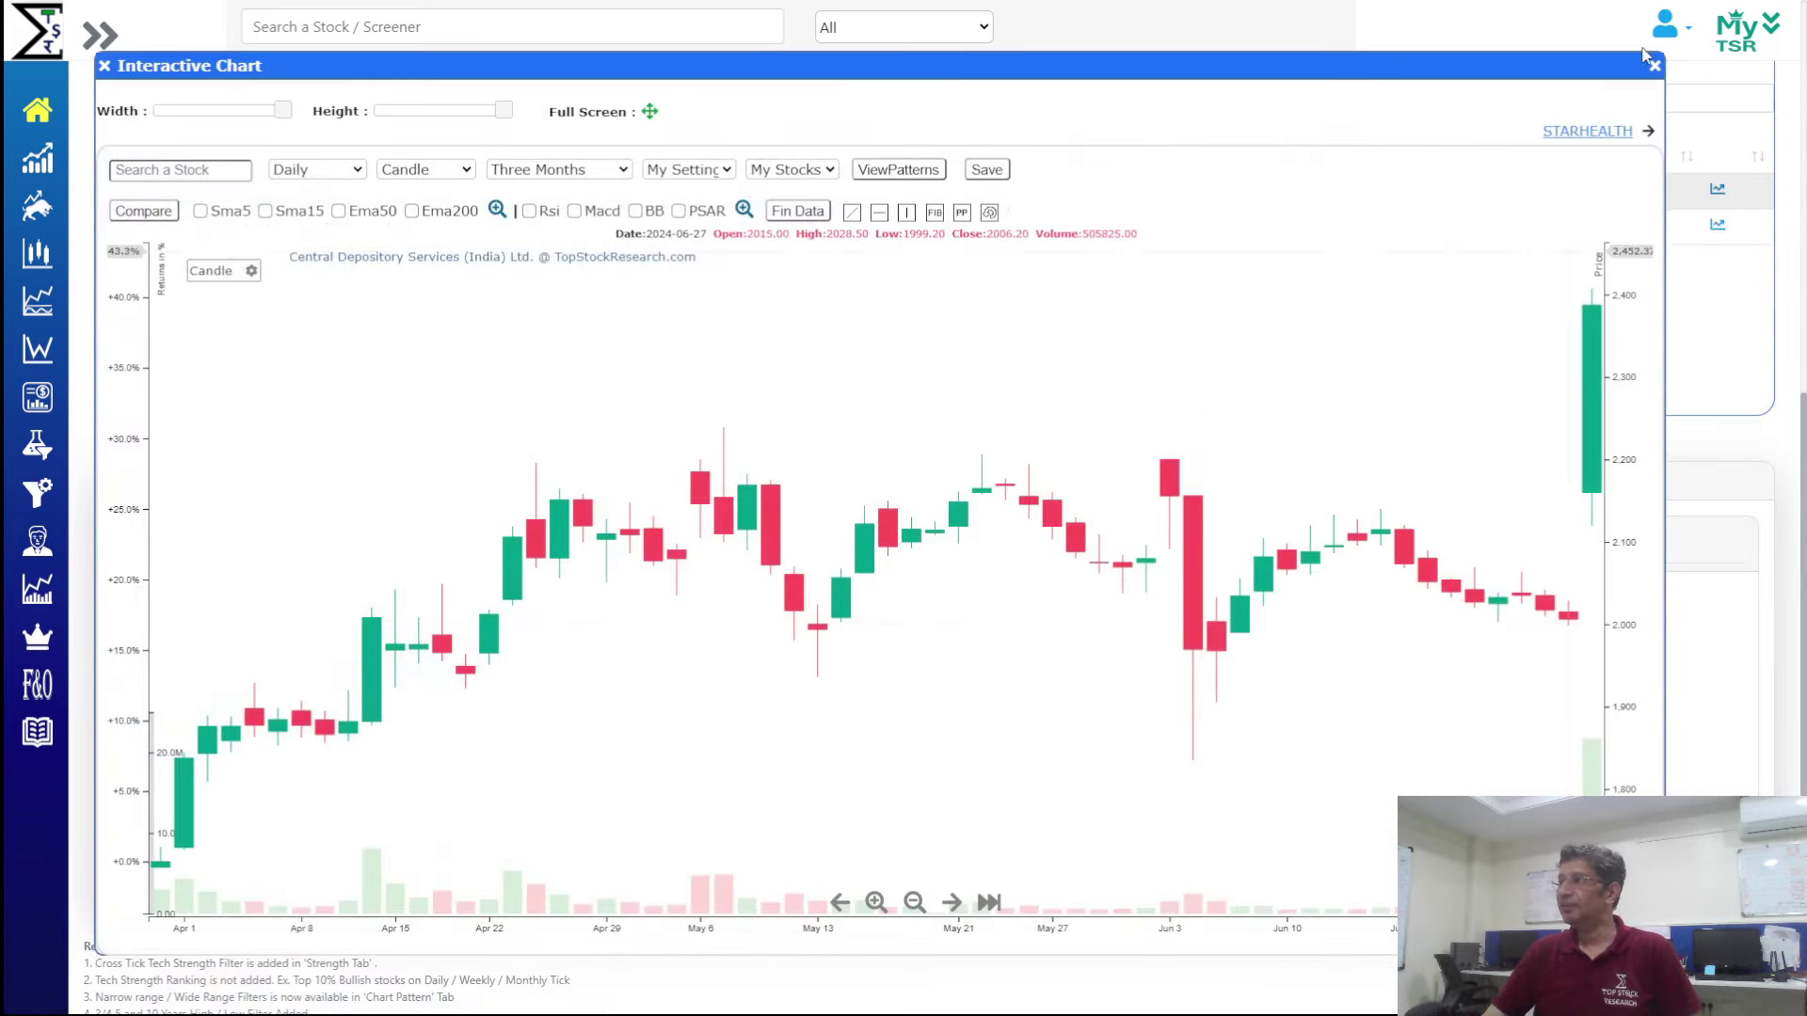
click(1599, 133)
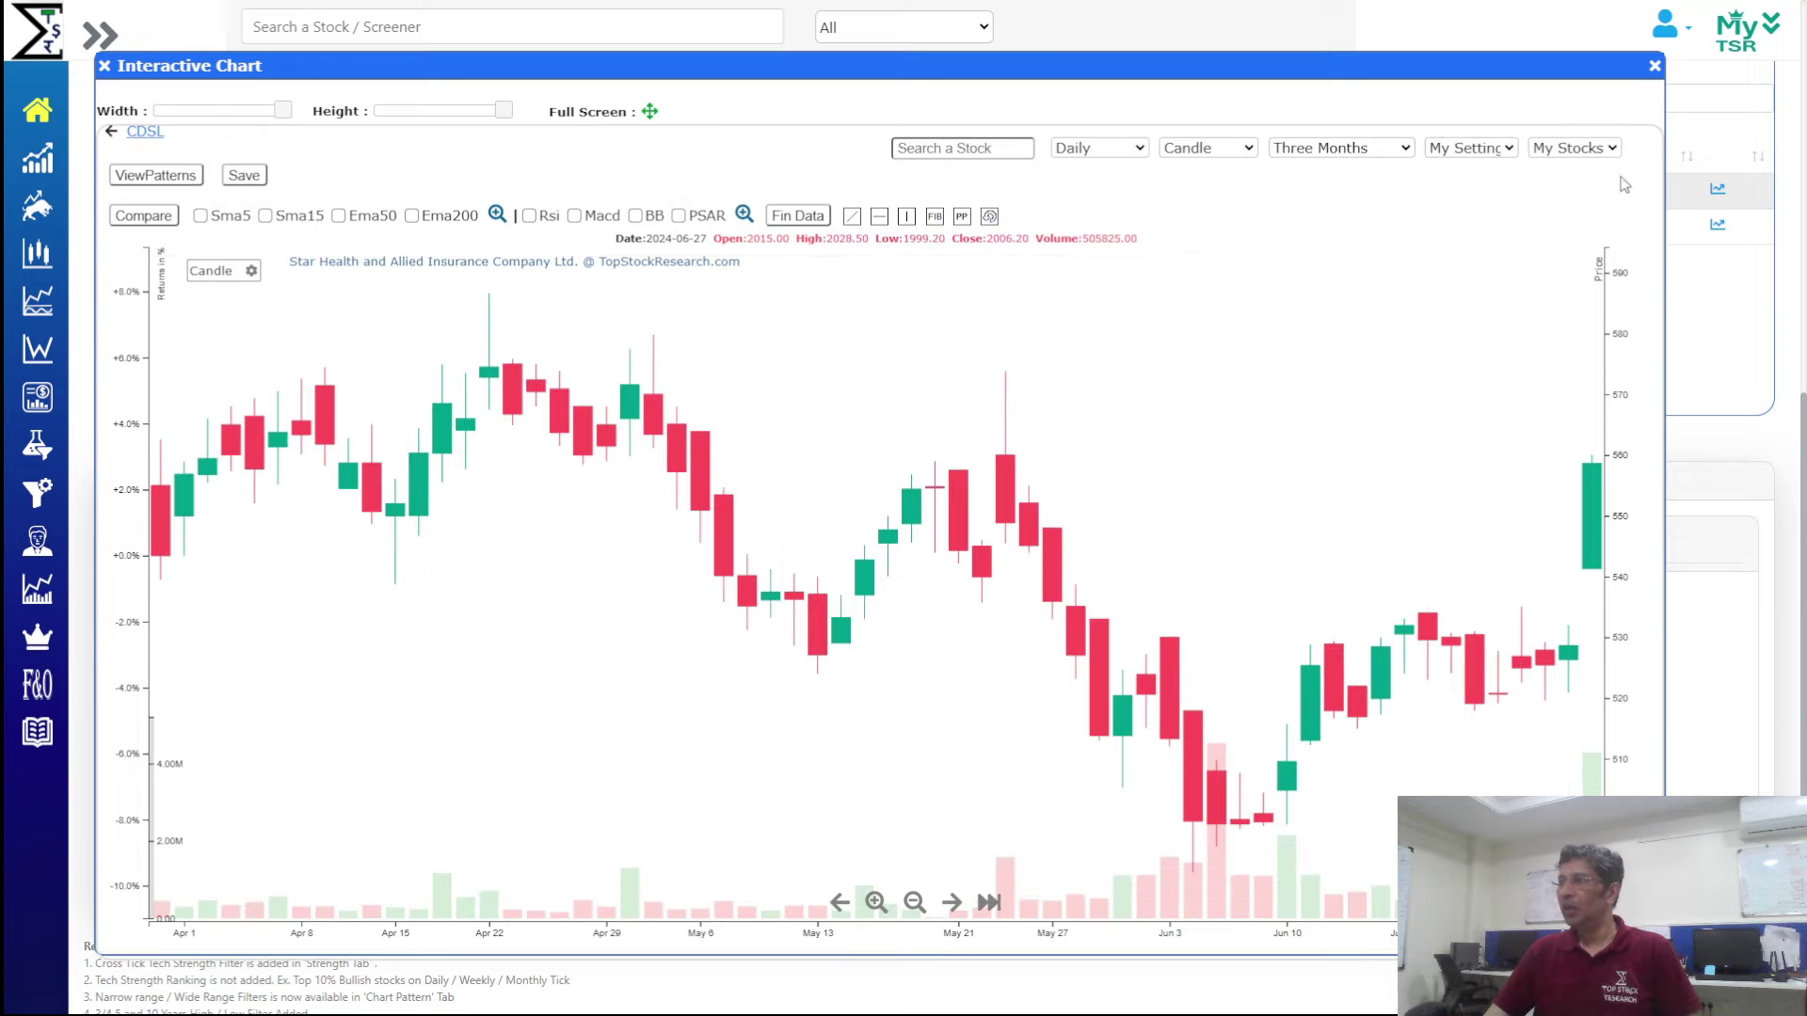
click(1654, 65)
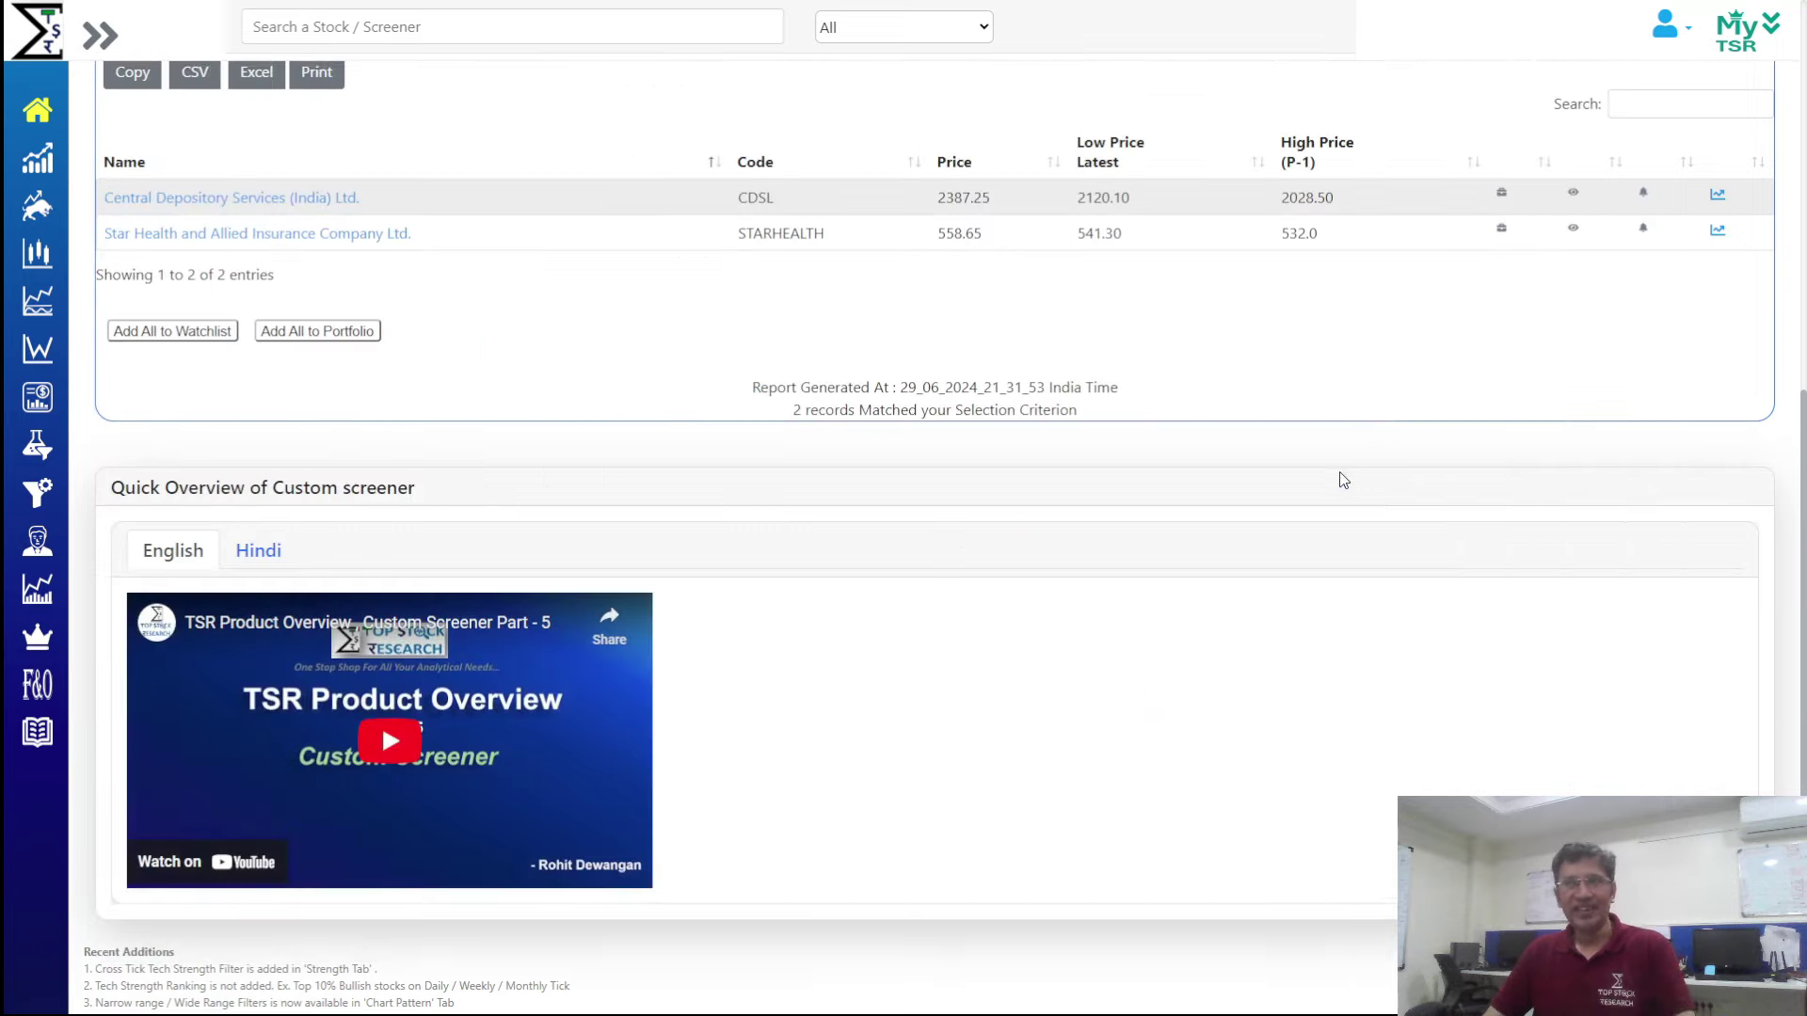
scroll(672, 436, up, 6)
scroll(1036, 282, up, 2)
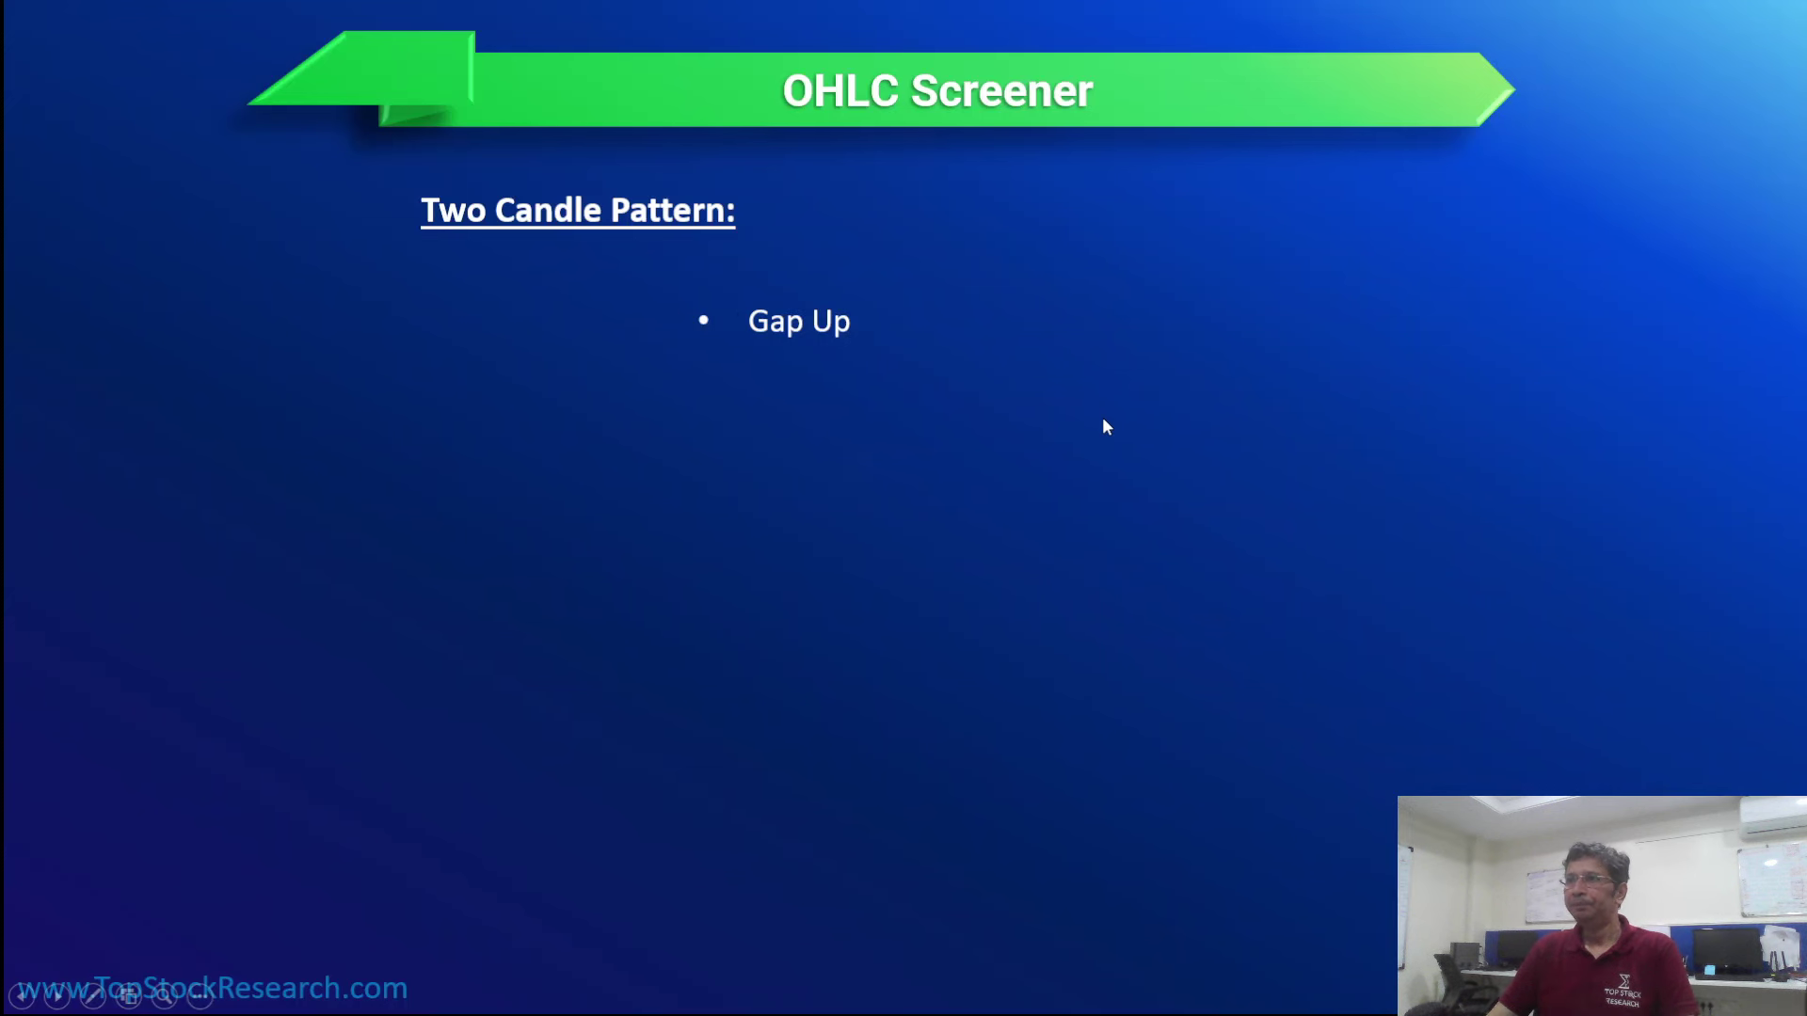
click(1104, 420)
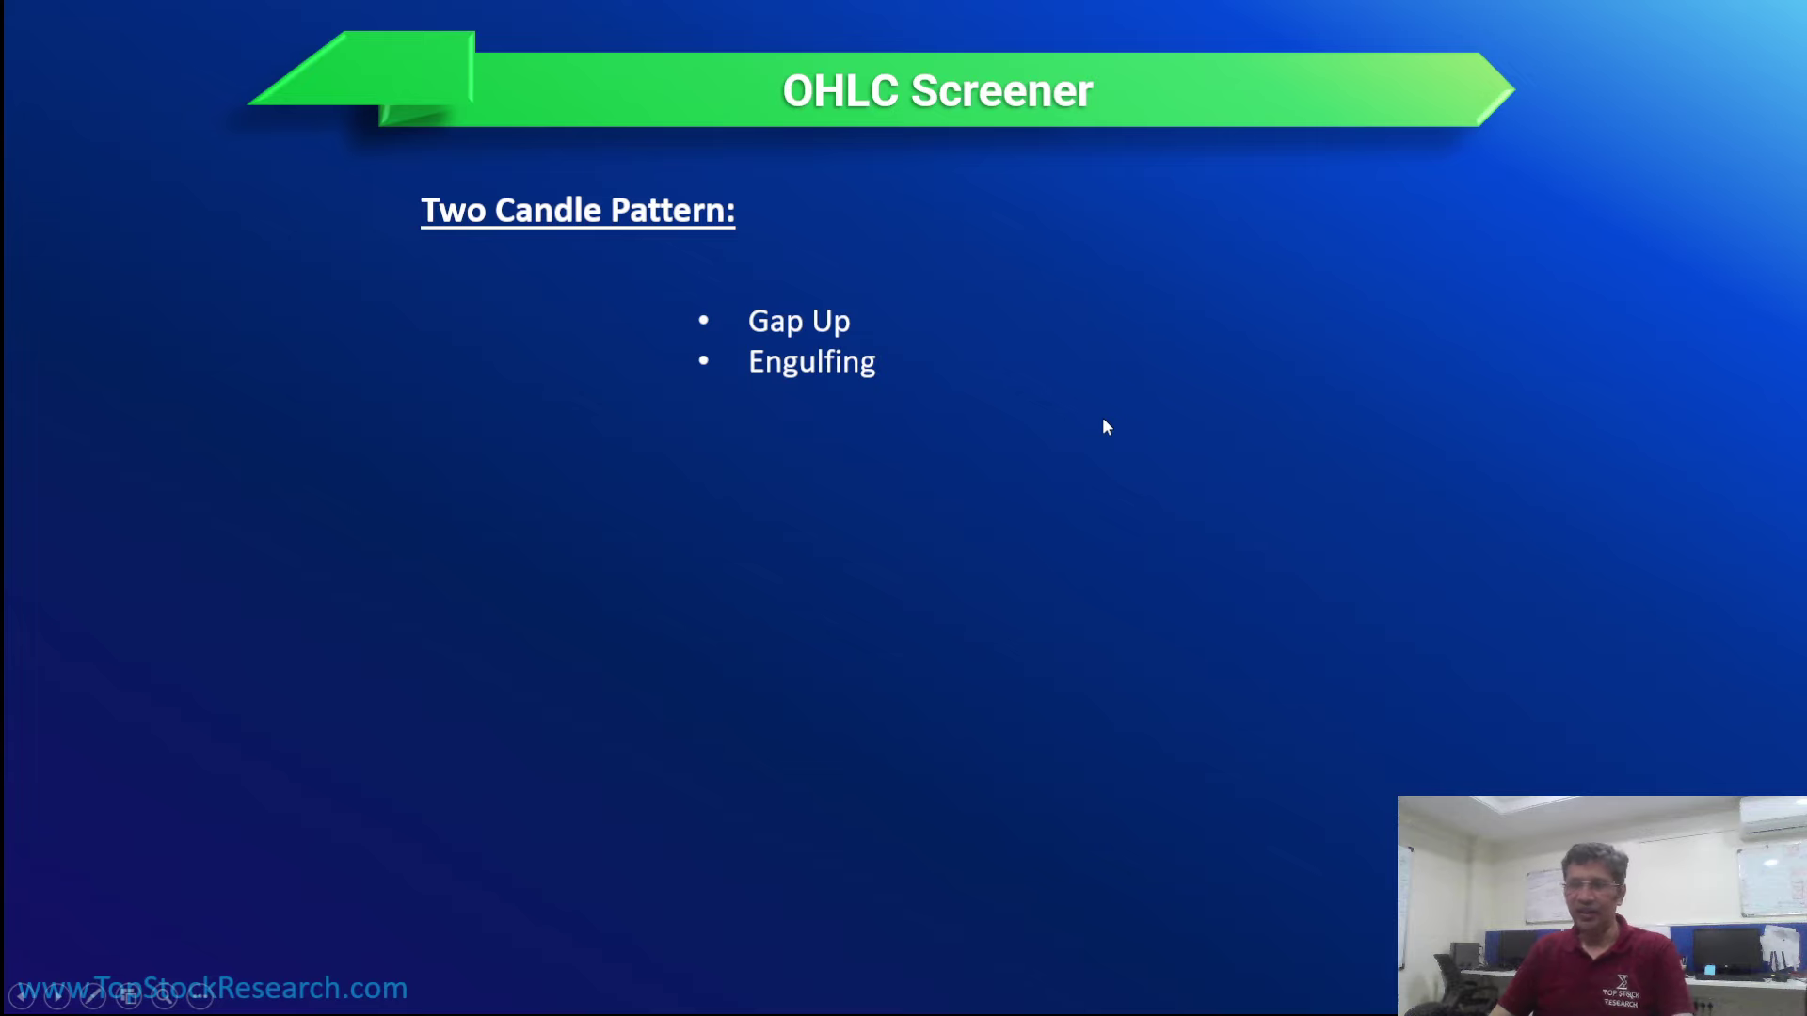
Switch to the tutorials on one-day candlestick patterns and look over the pattern cards from Bullish Marubozu to Hanging Man
key(alt+Tab)
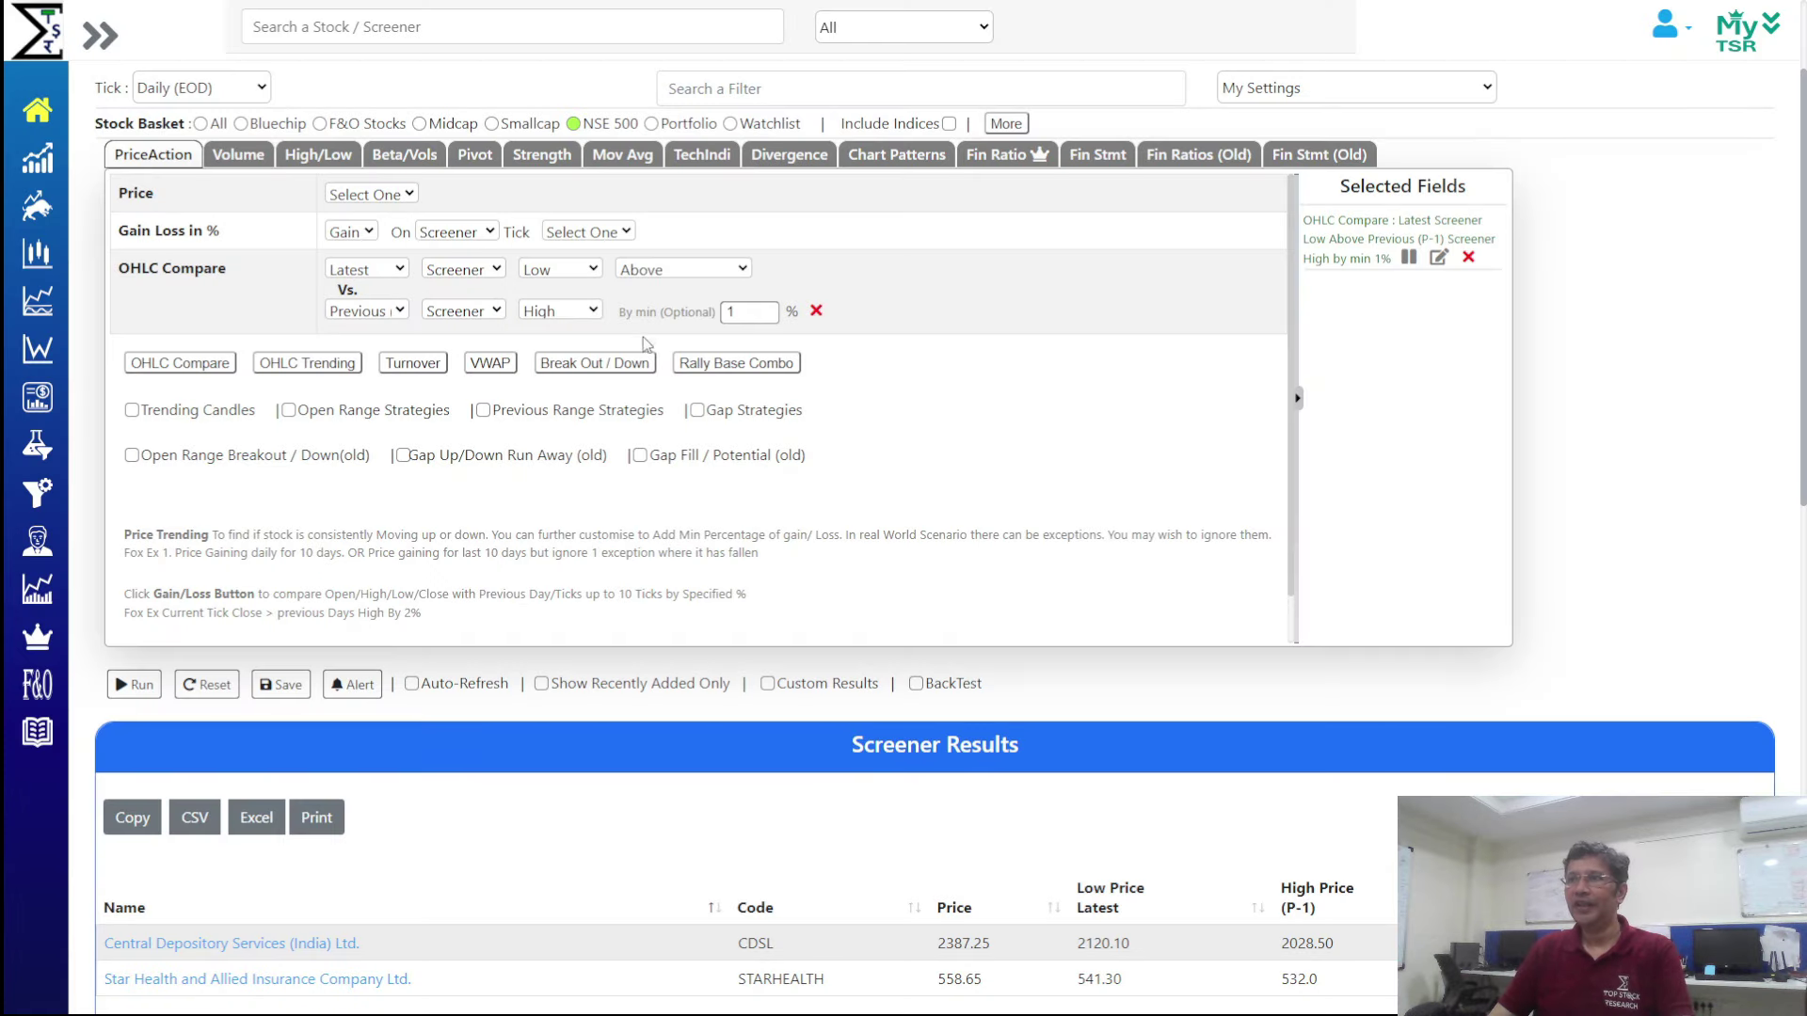
key(alt+Tab)
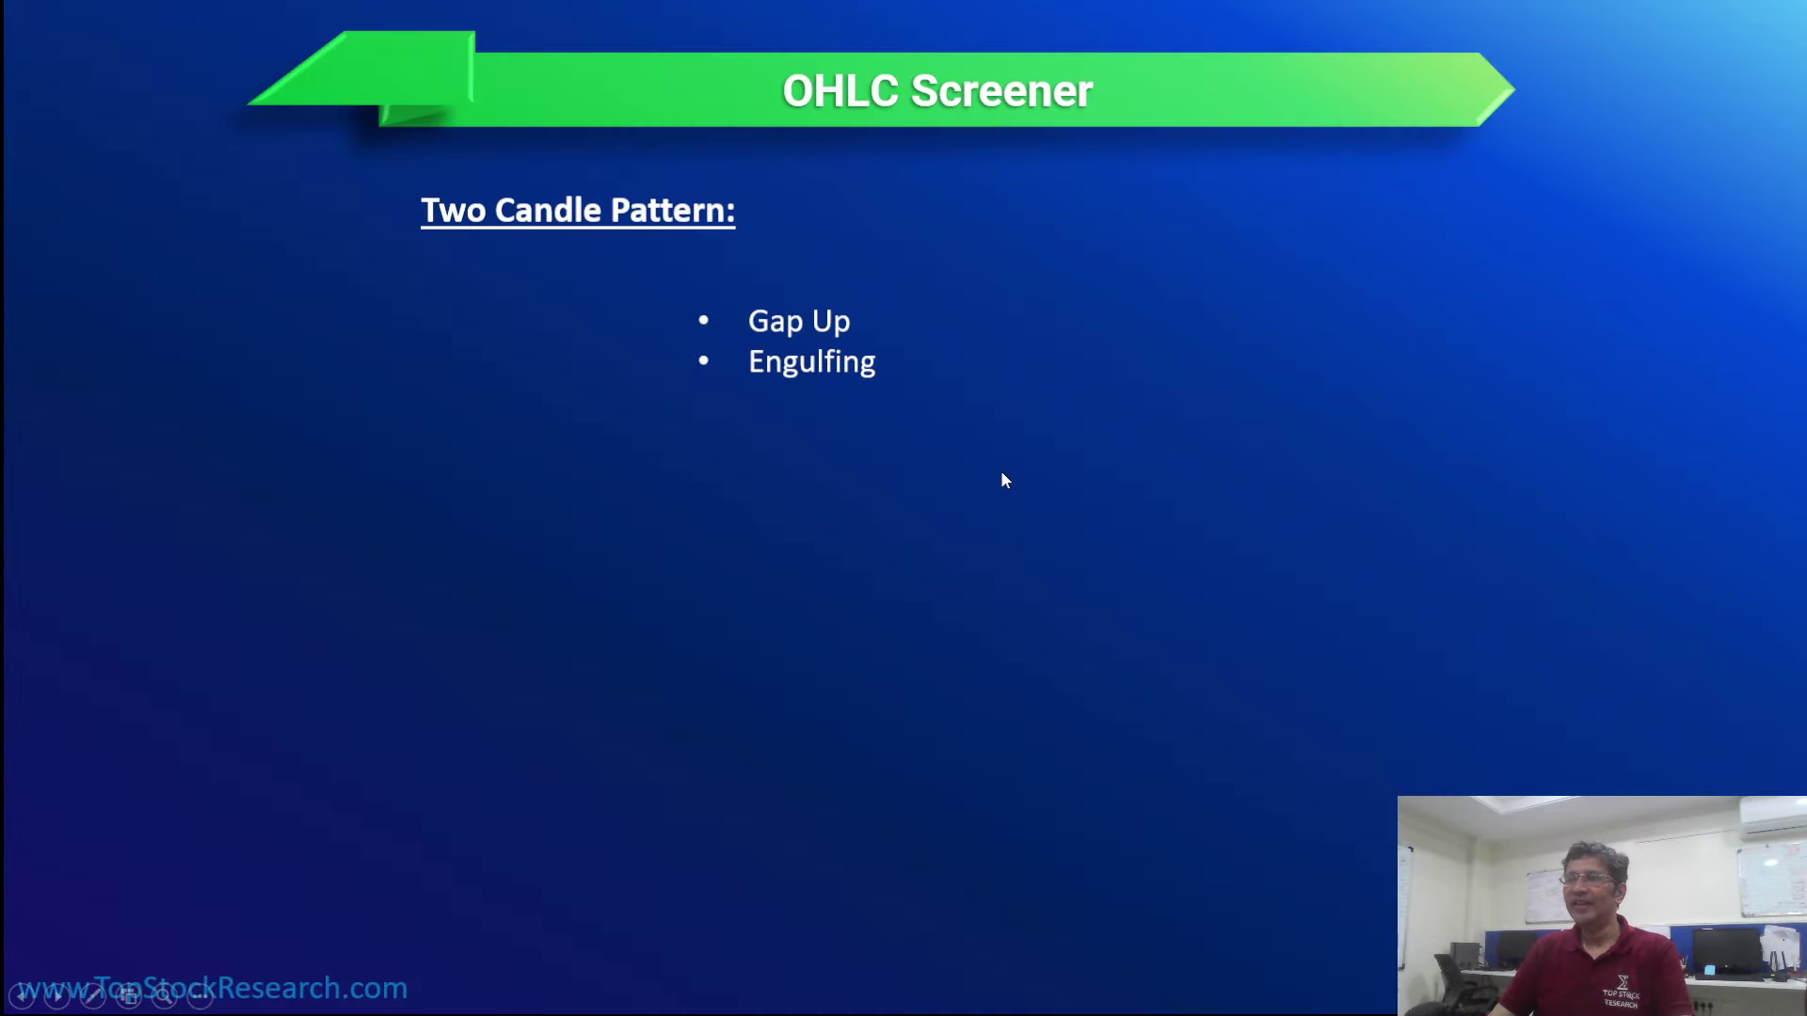
key(alt+Tab)
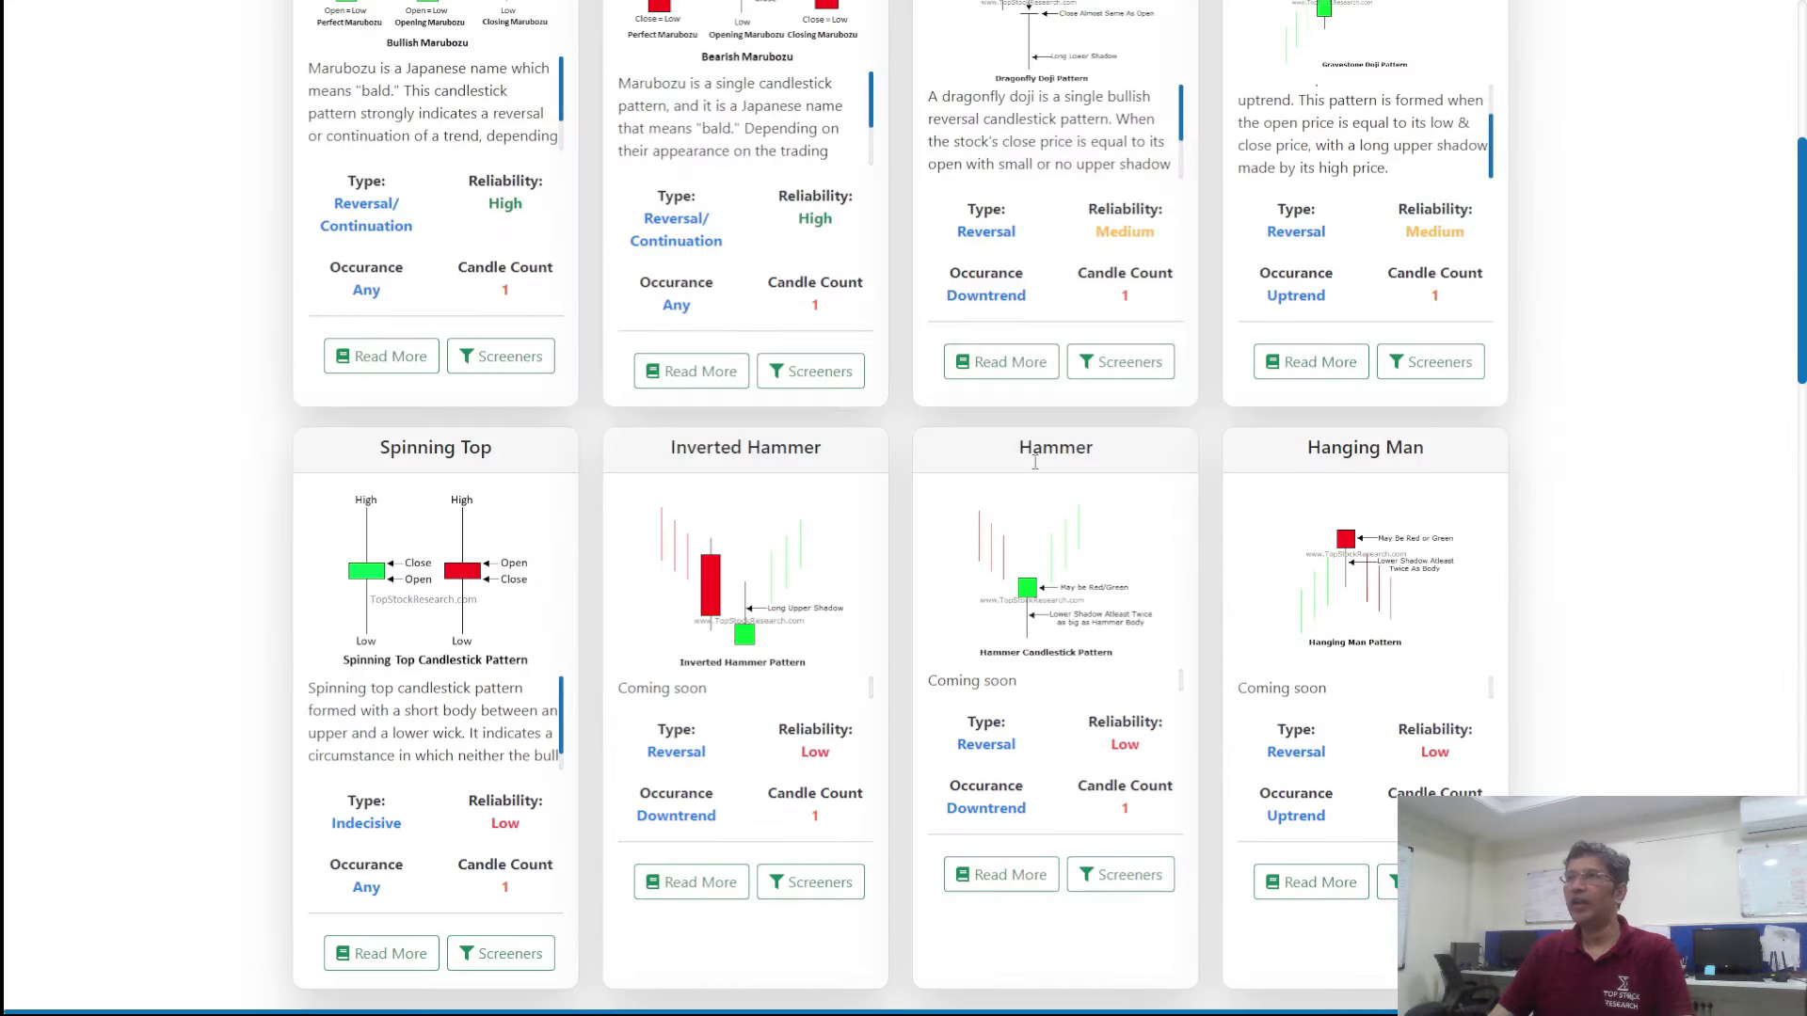
scroll(1035, 461, up, 5)
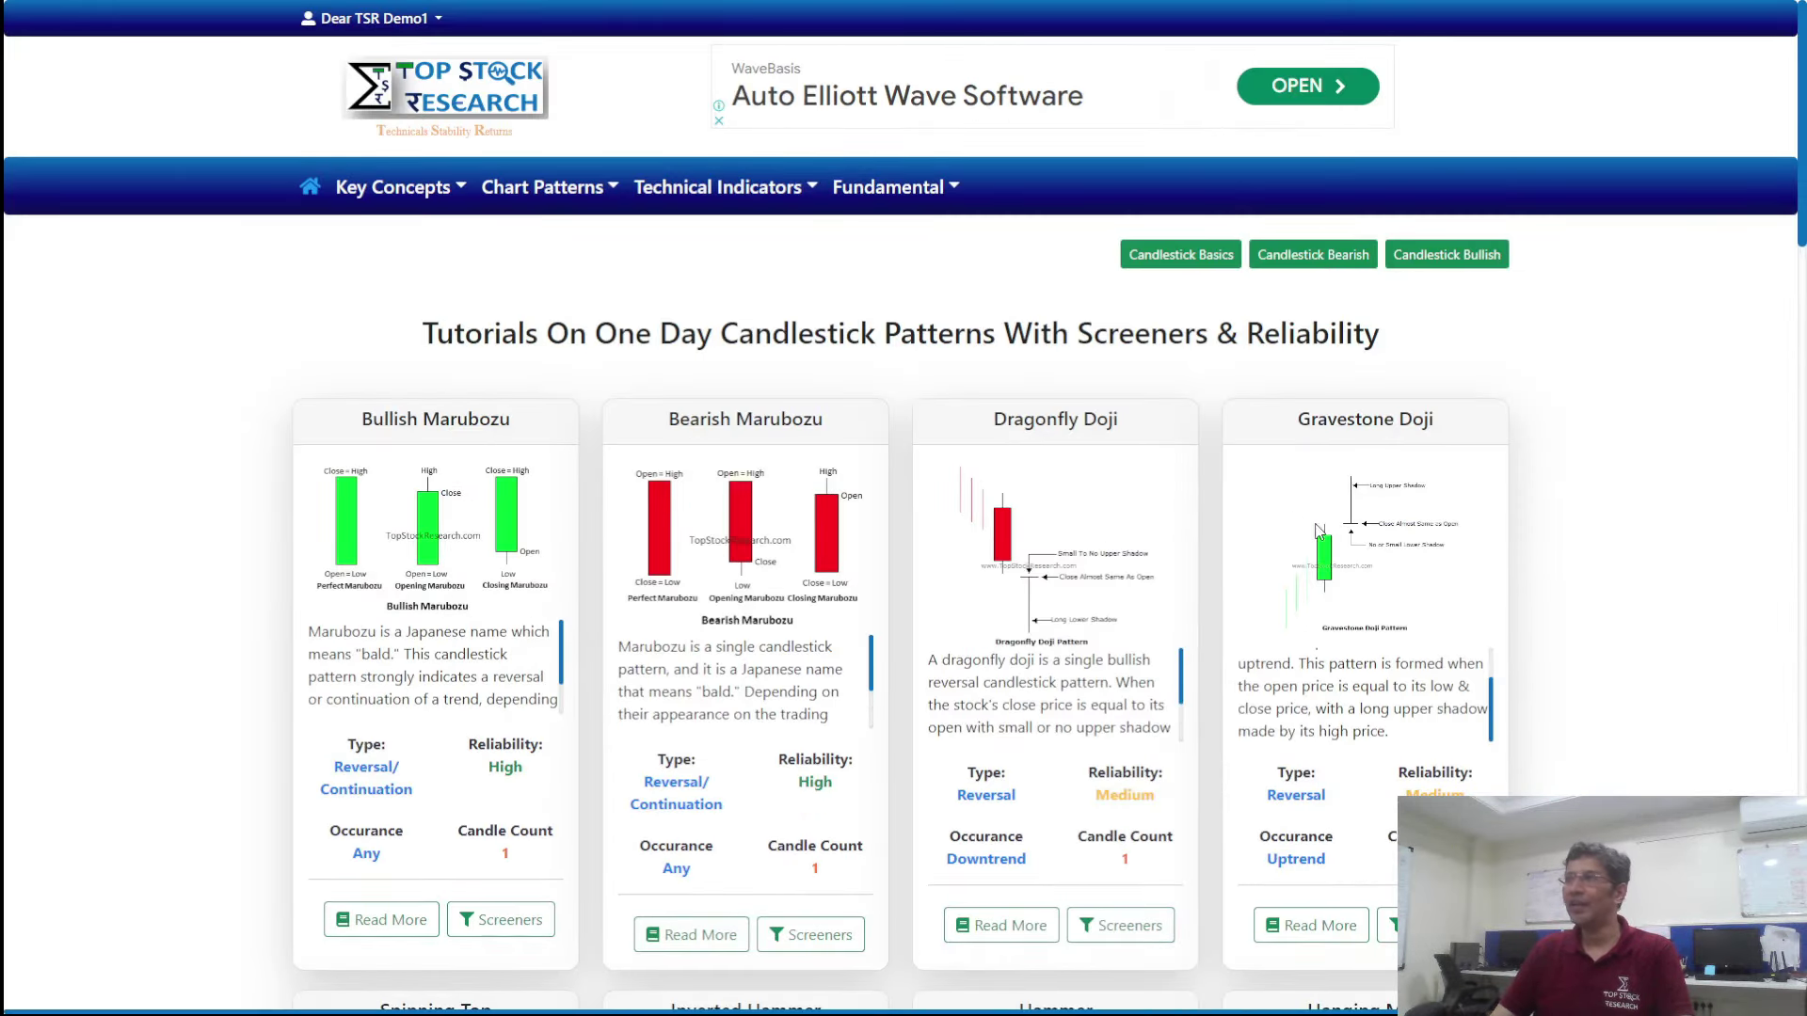
scroll(926, 452, down, 1)
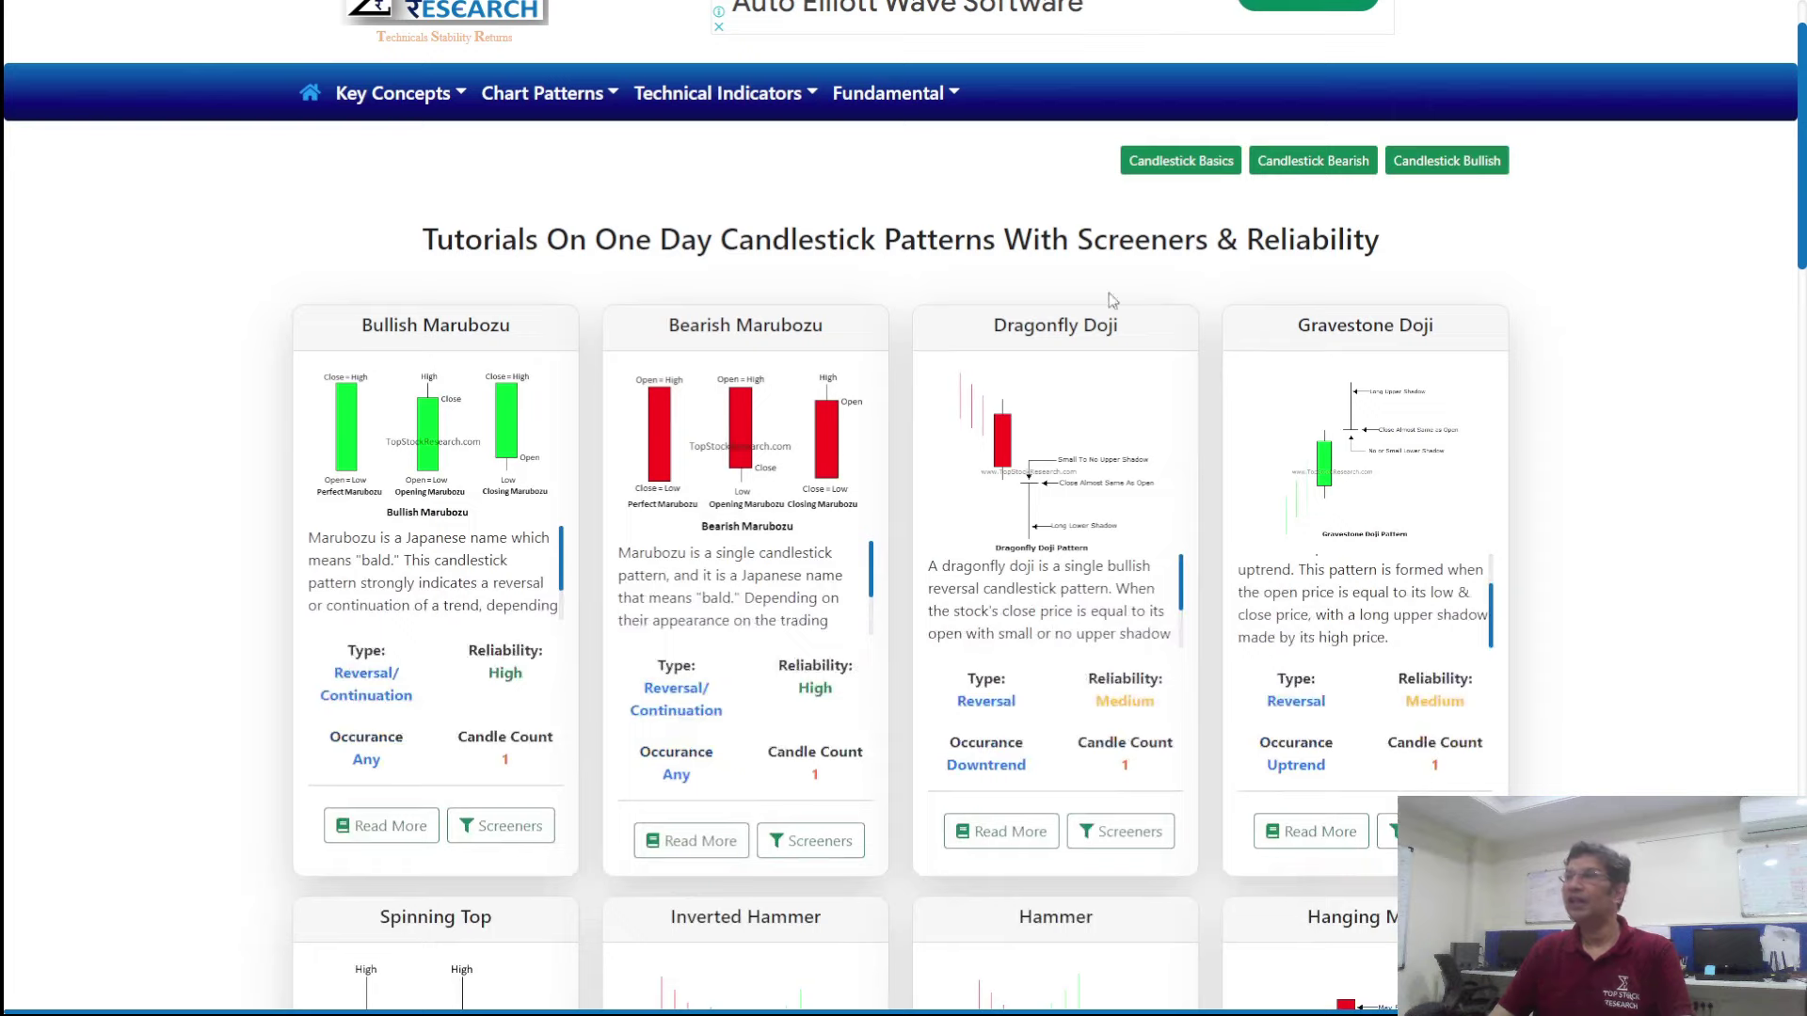
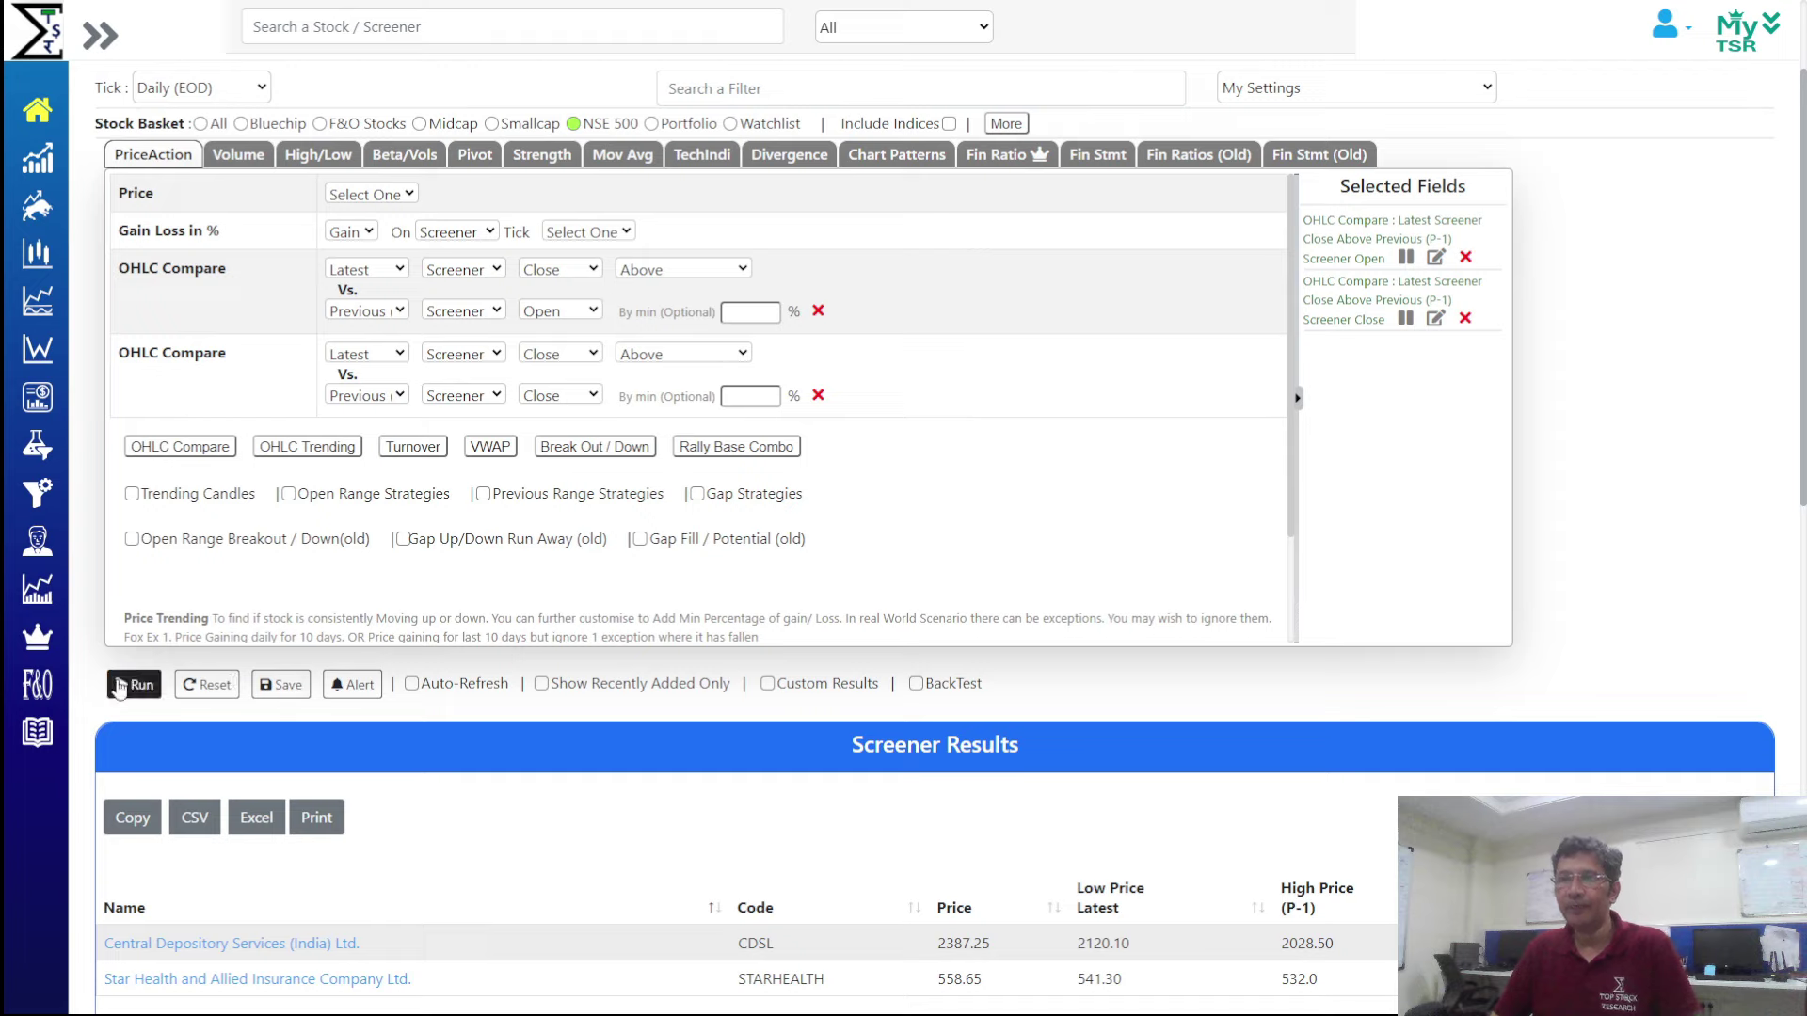
Run the screener for Latest Close above Previous Open and Previous Close, and examine the daily charts of Gujarat Gas and 360 ONE WAM
click(141, 686)
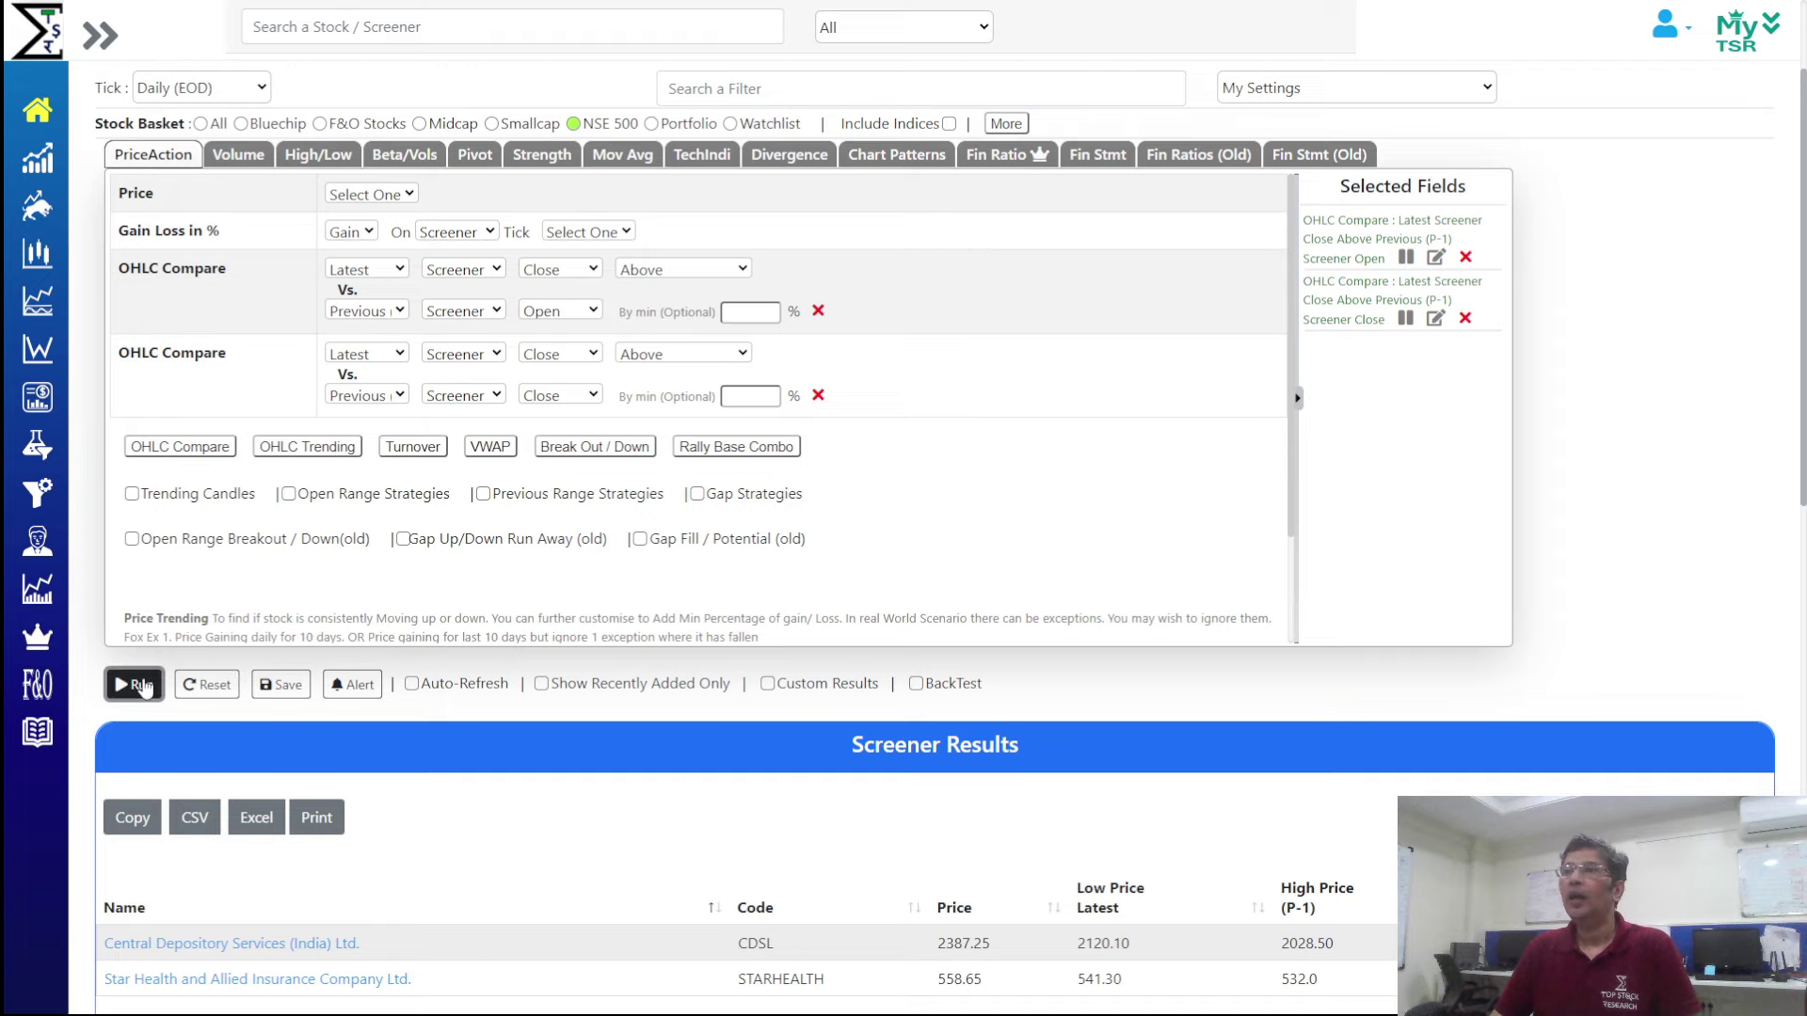
scroll(1788, 283, down, 1)
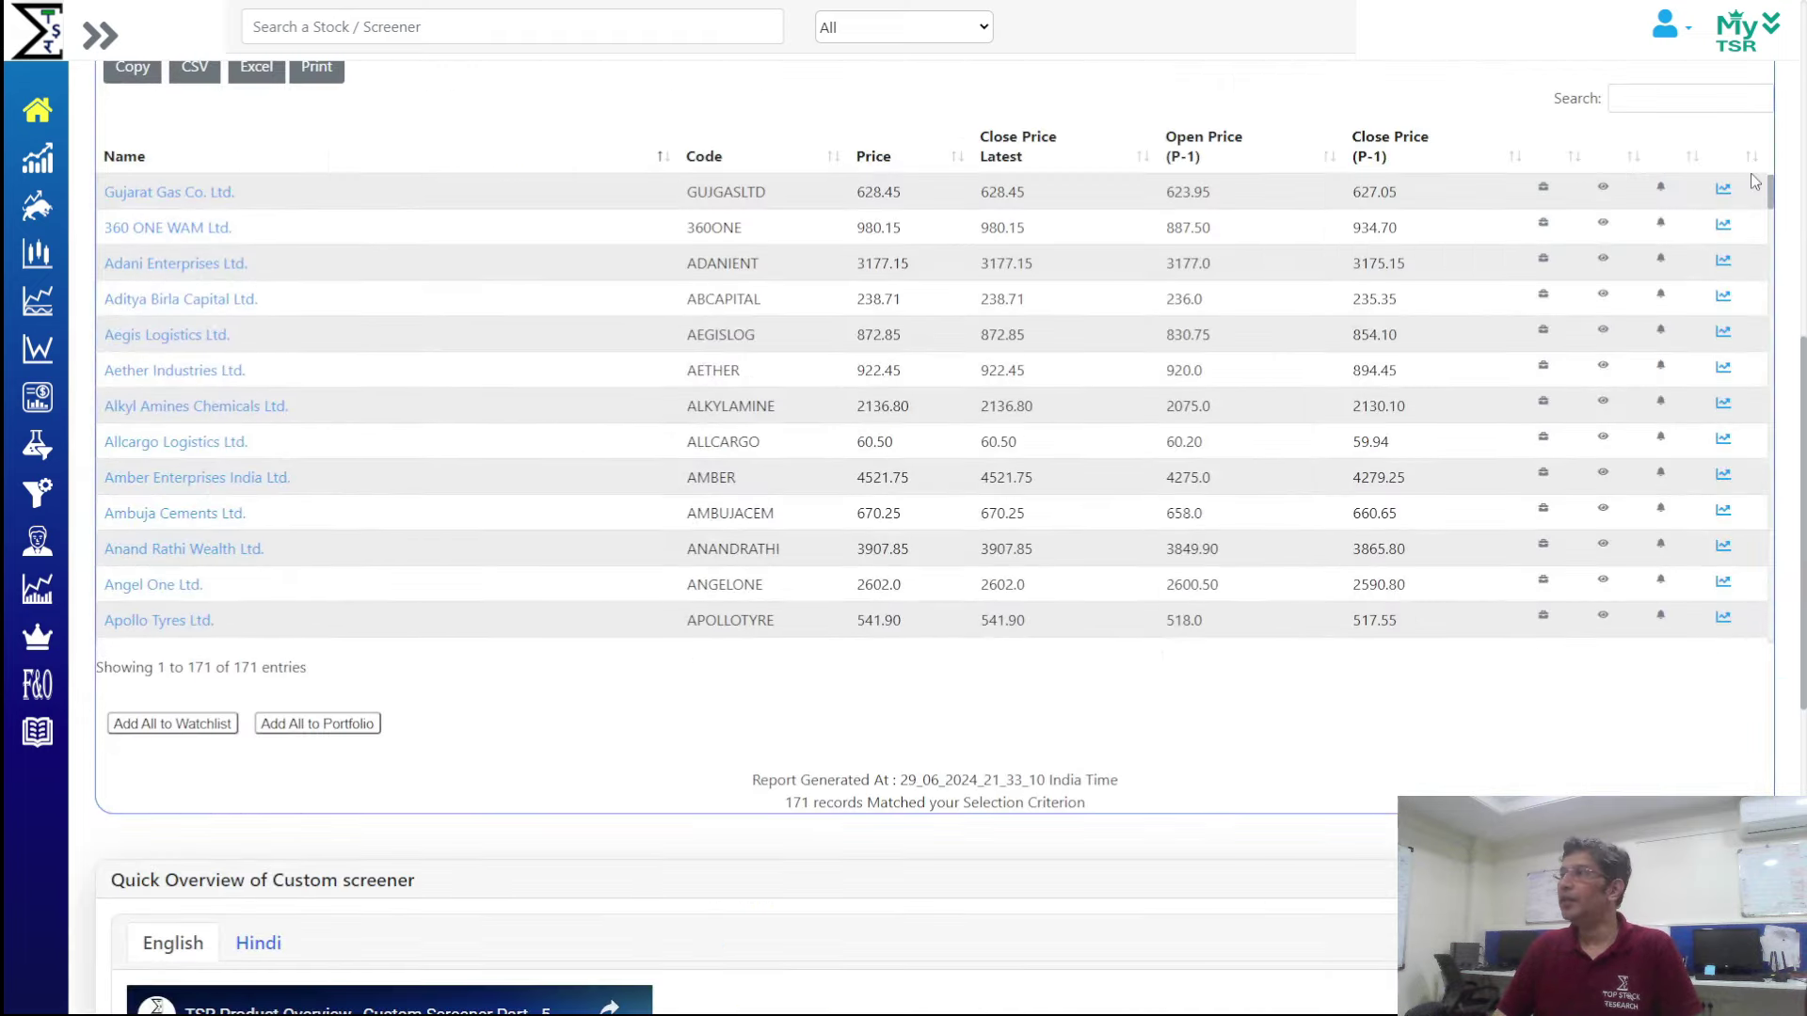
click(1722, 188)
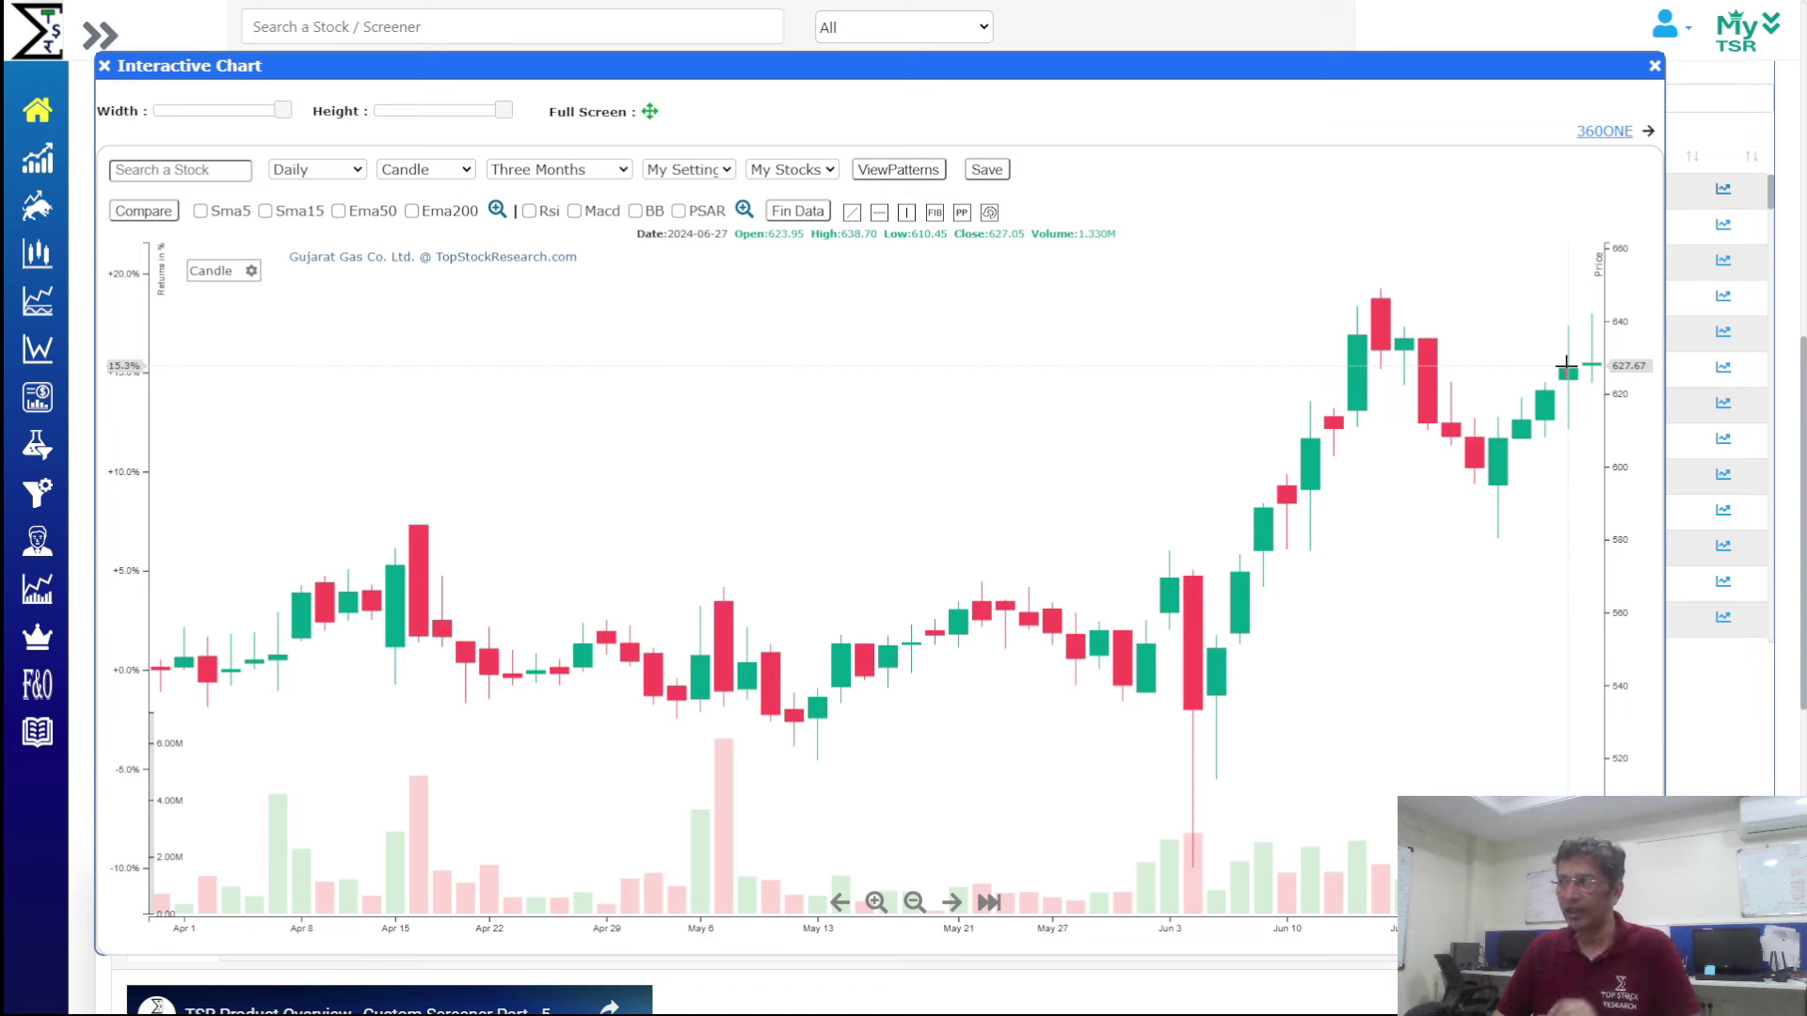
click(1611, 134)
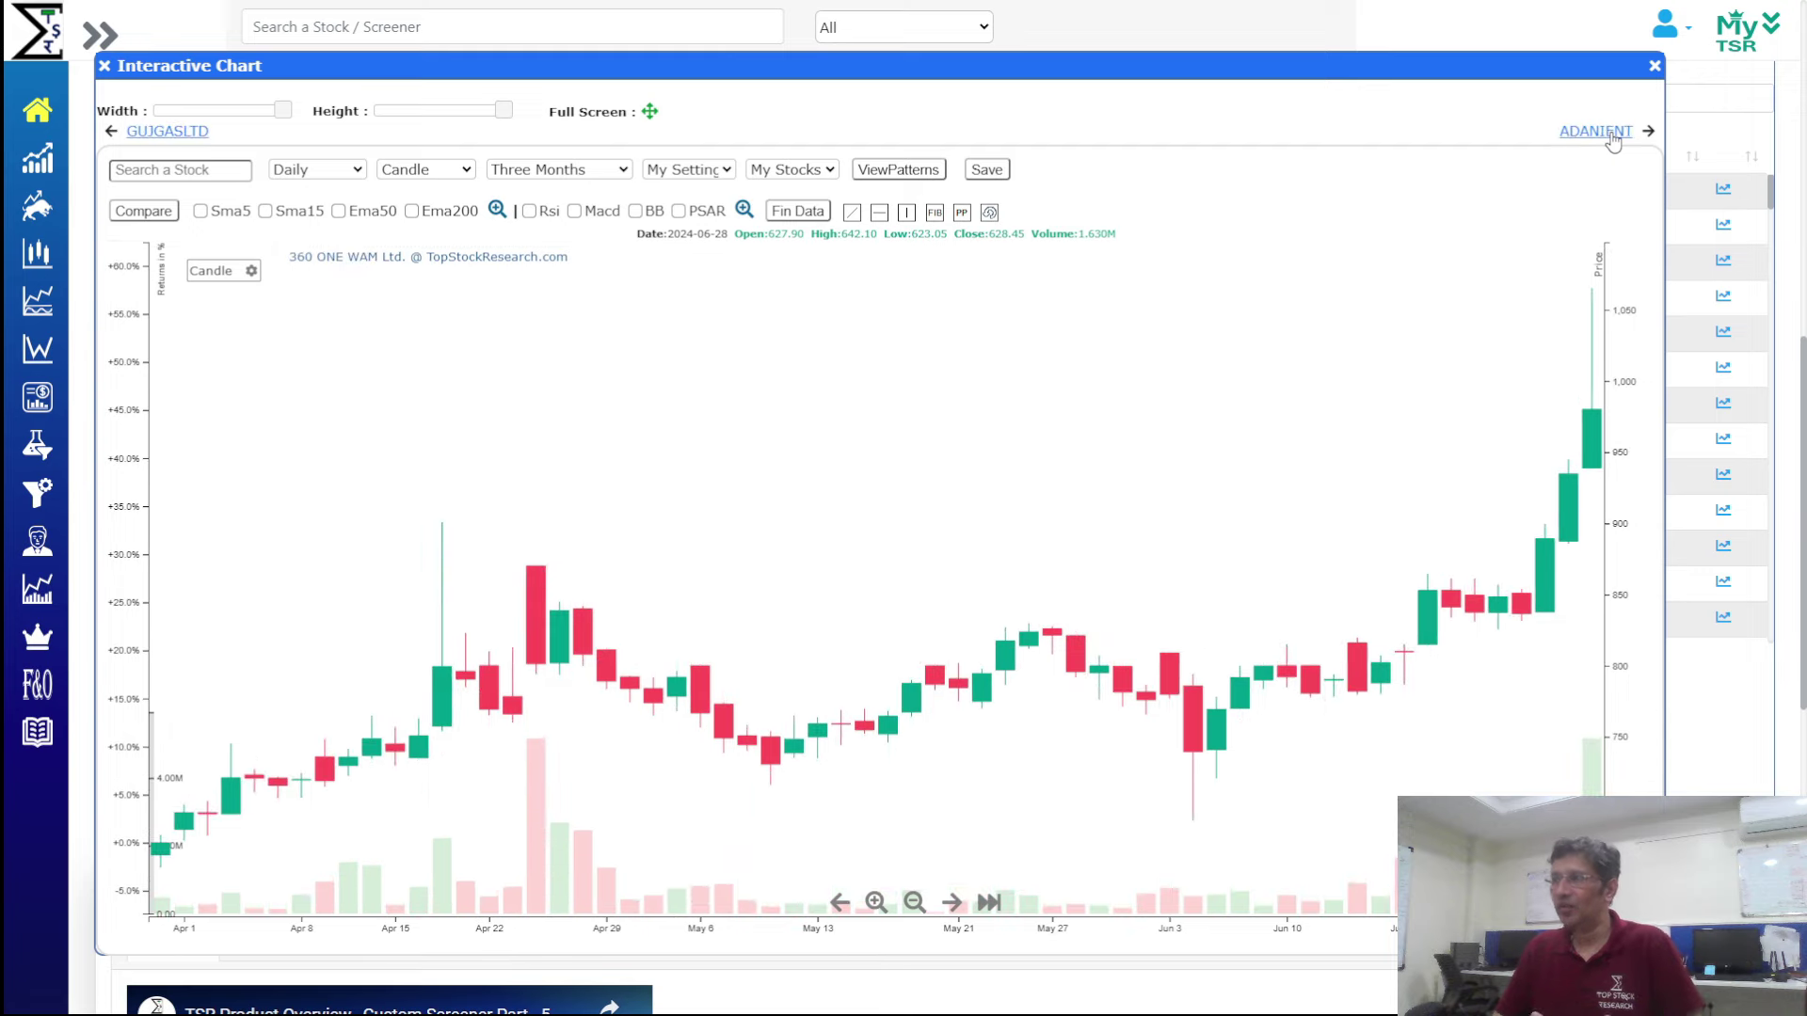
click(1654, 67)
Add a third OHLC Compare condition, Latest Open Above Previous Open, and run the screener
scroll(516, 431, up, 10)
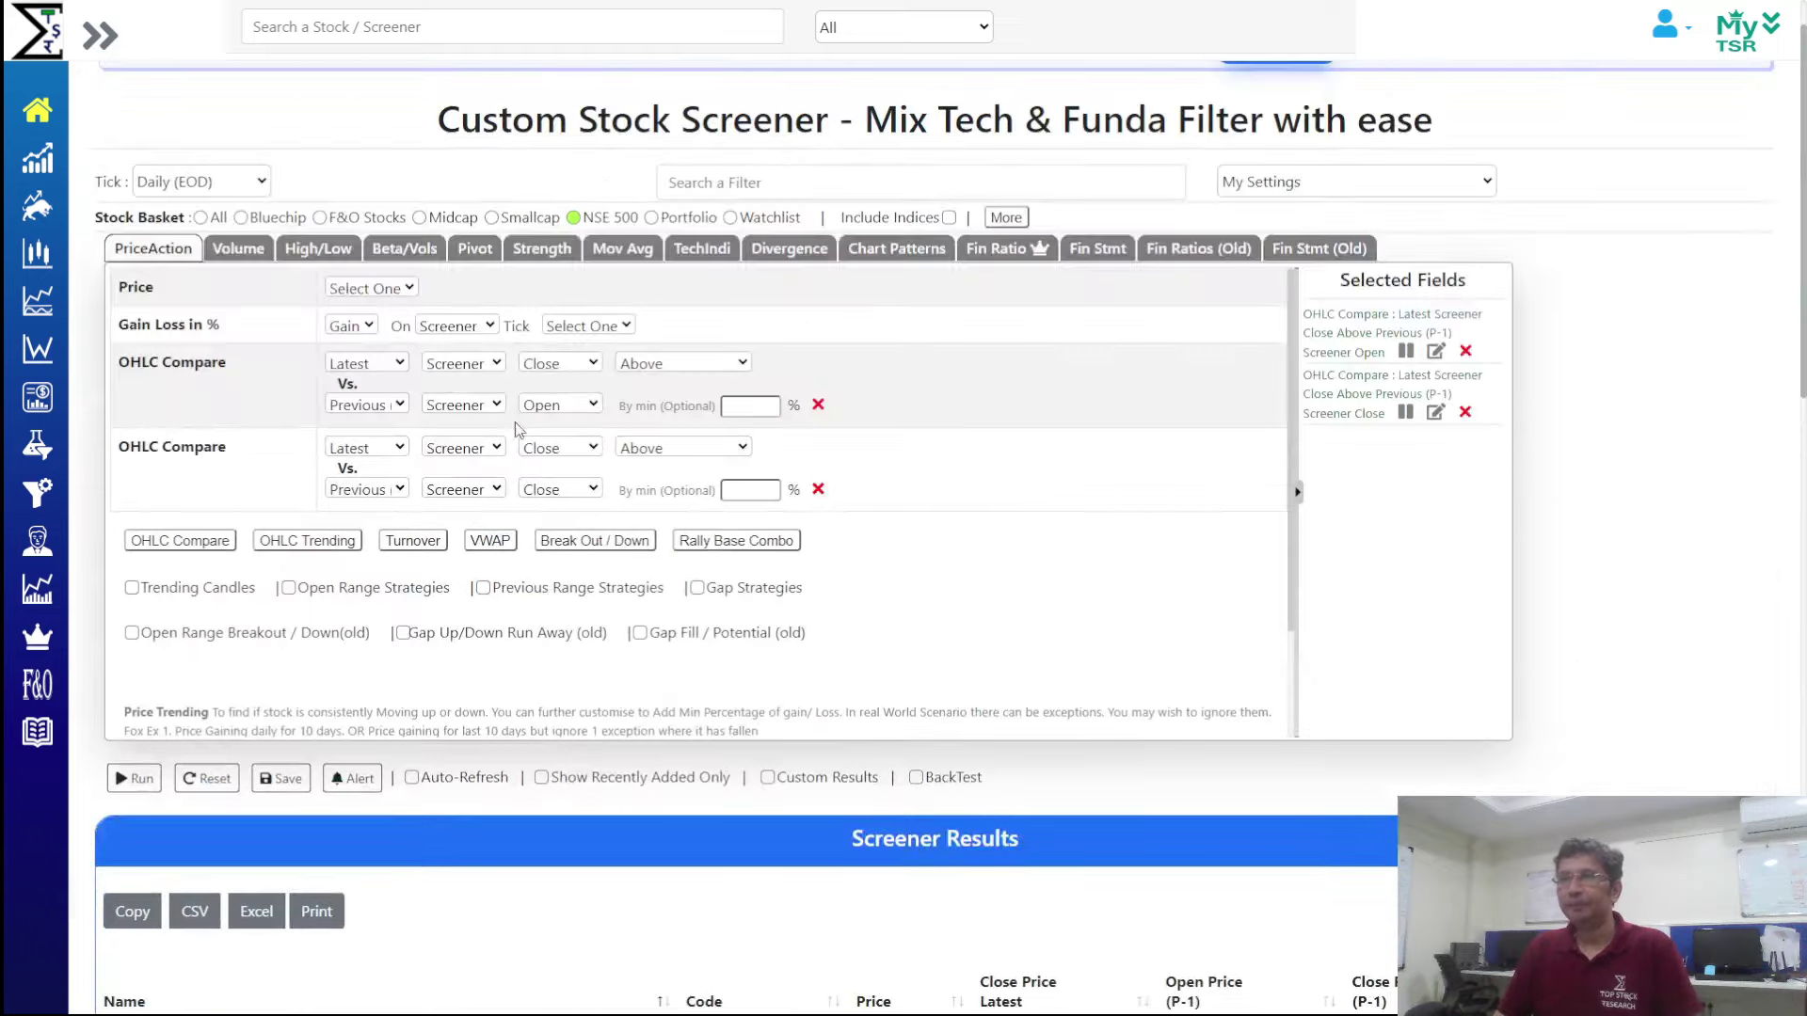
click(178, 543)
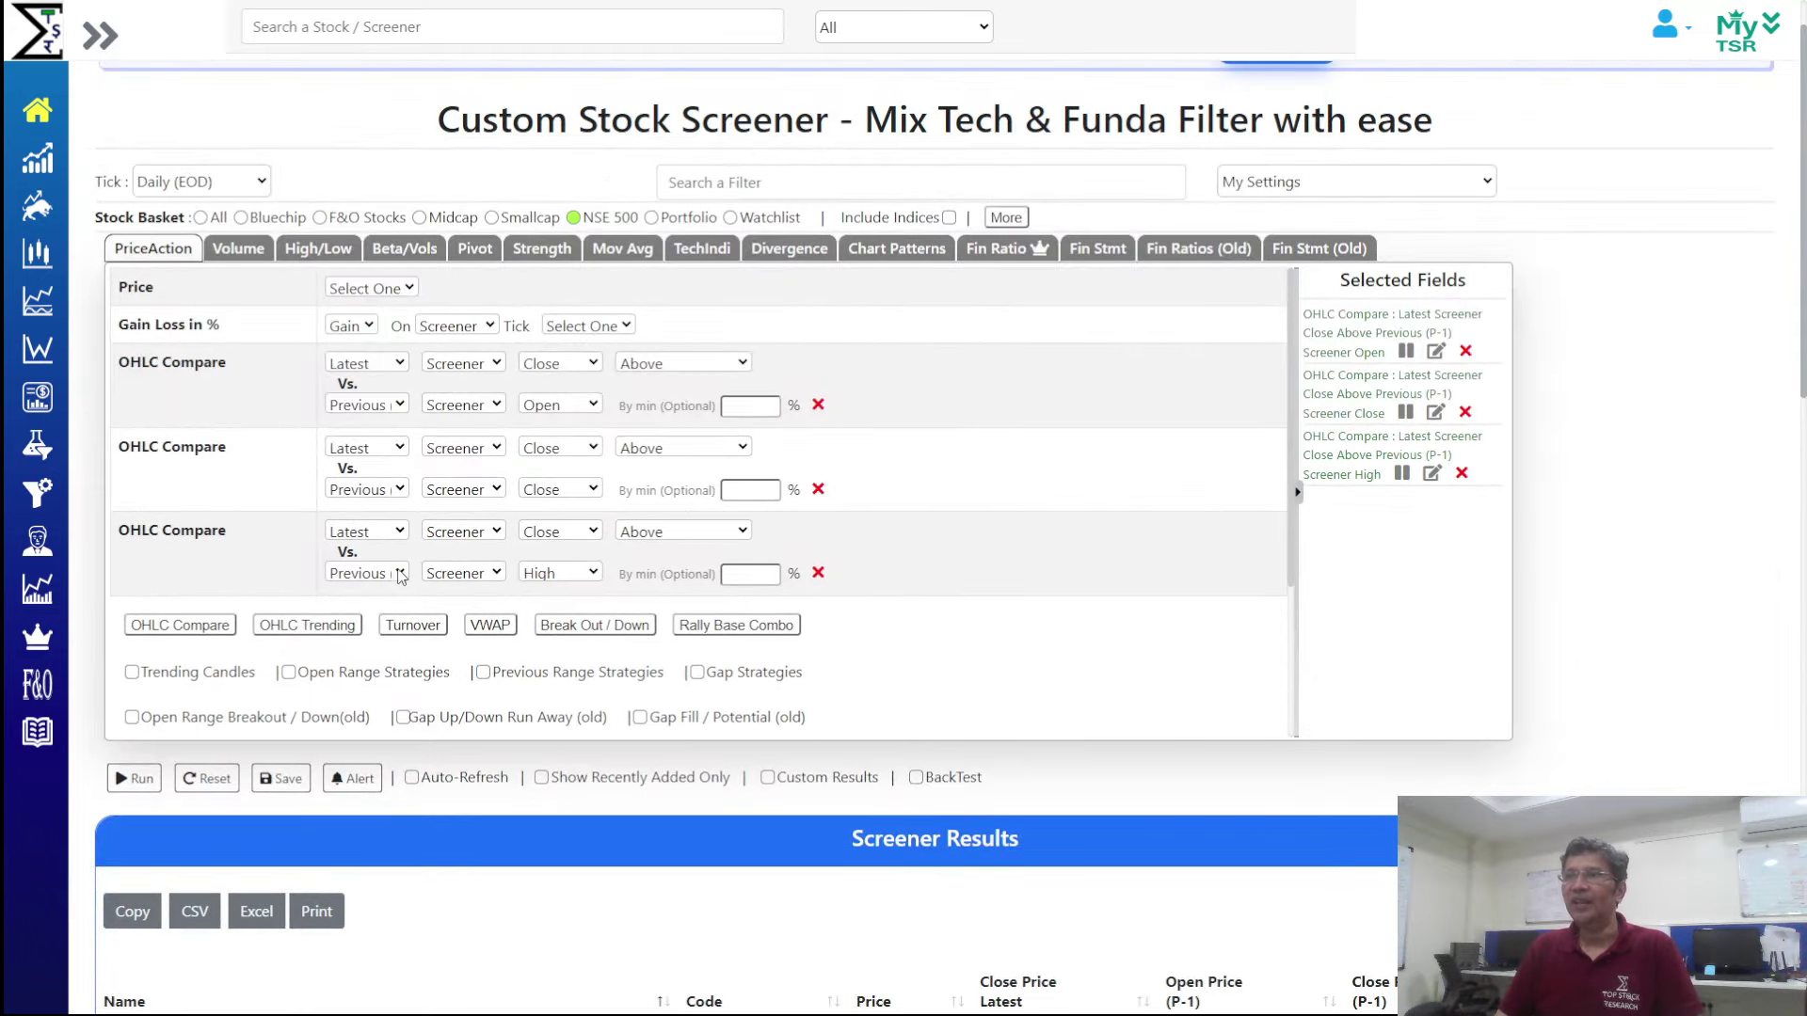
click(555, 534)
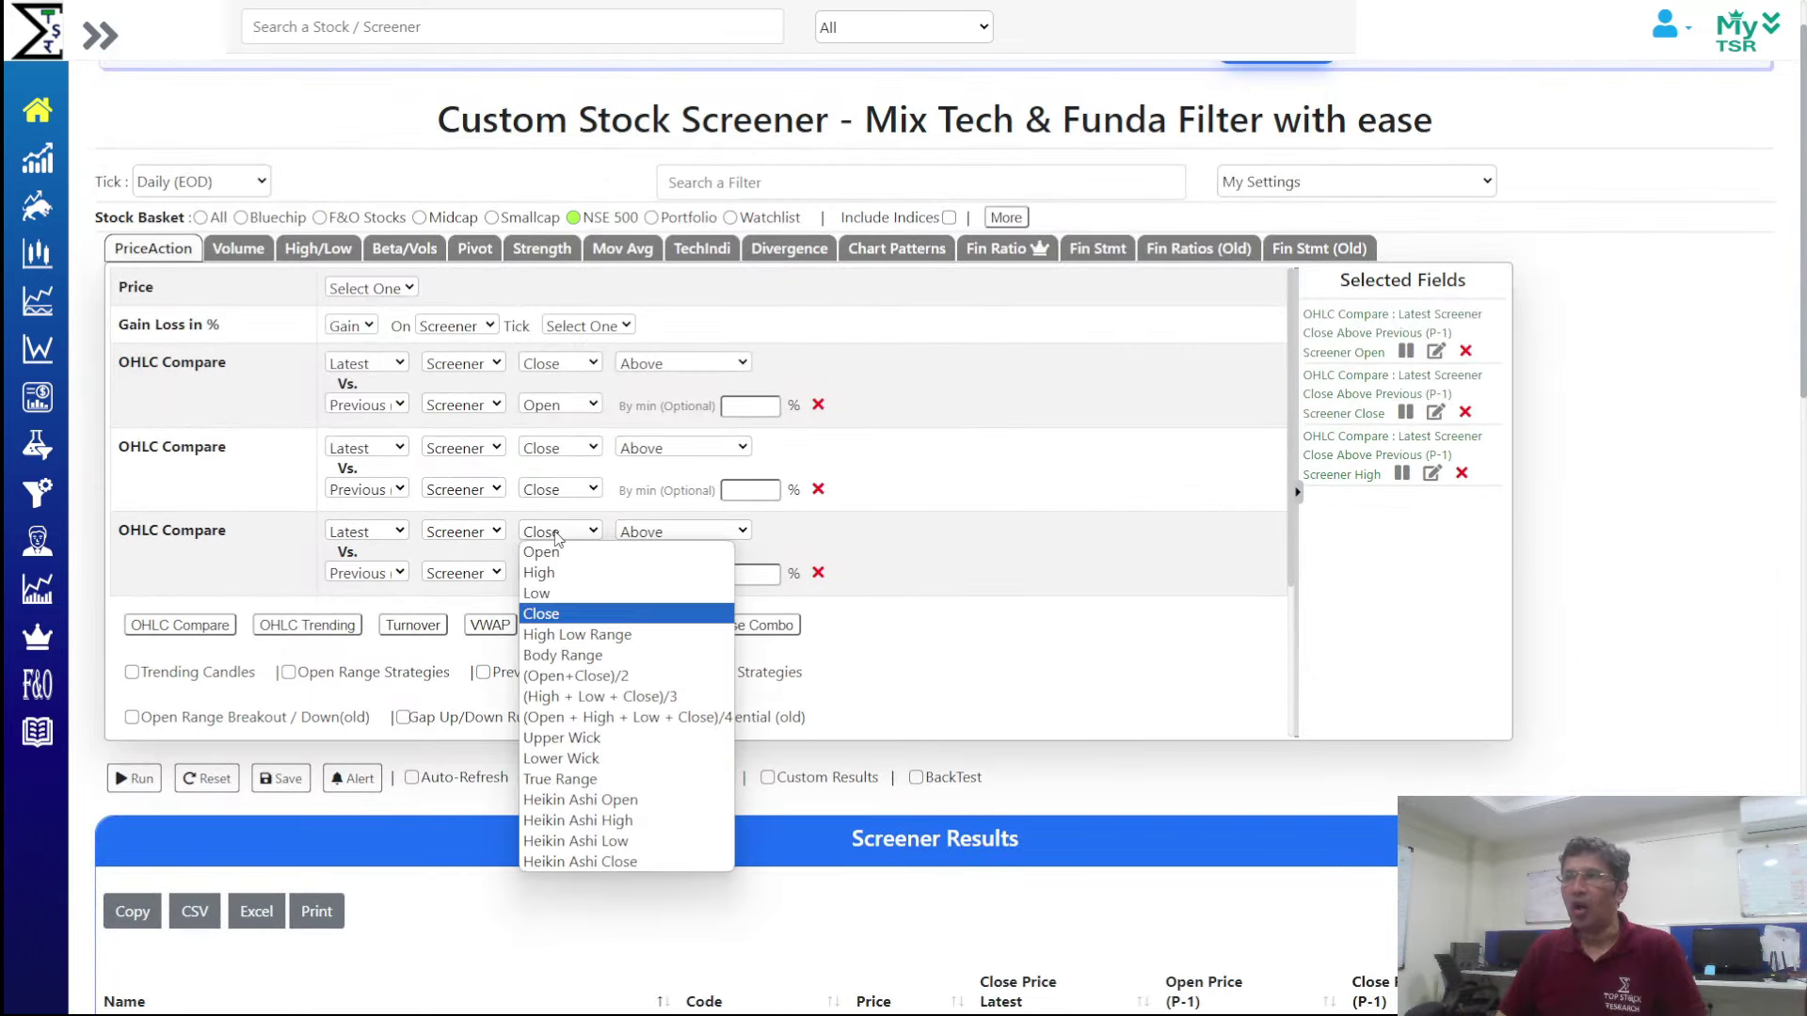
click(559, 555)
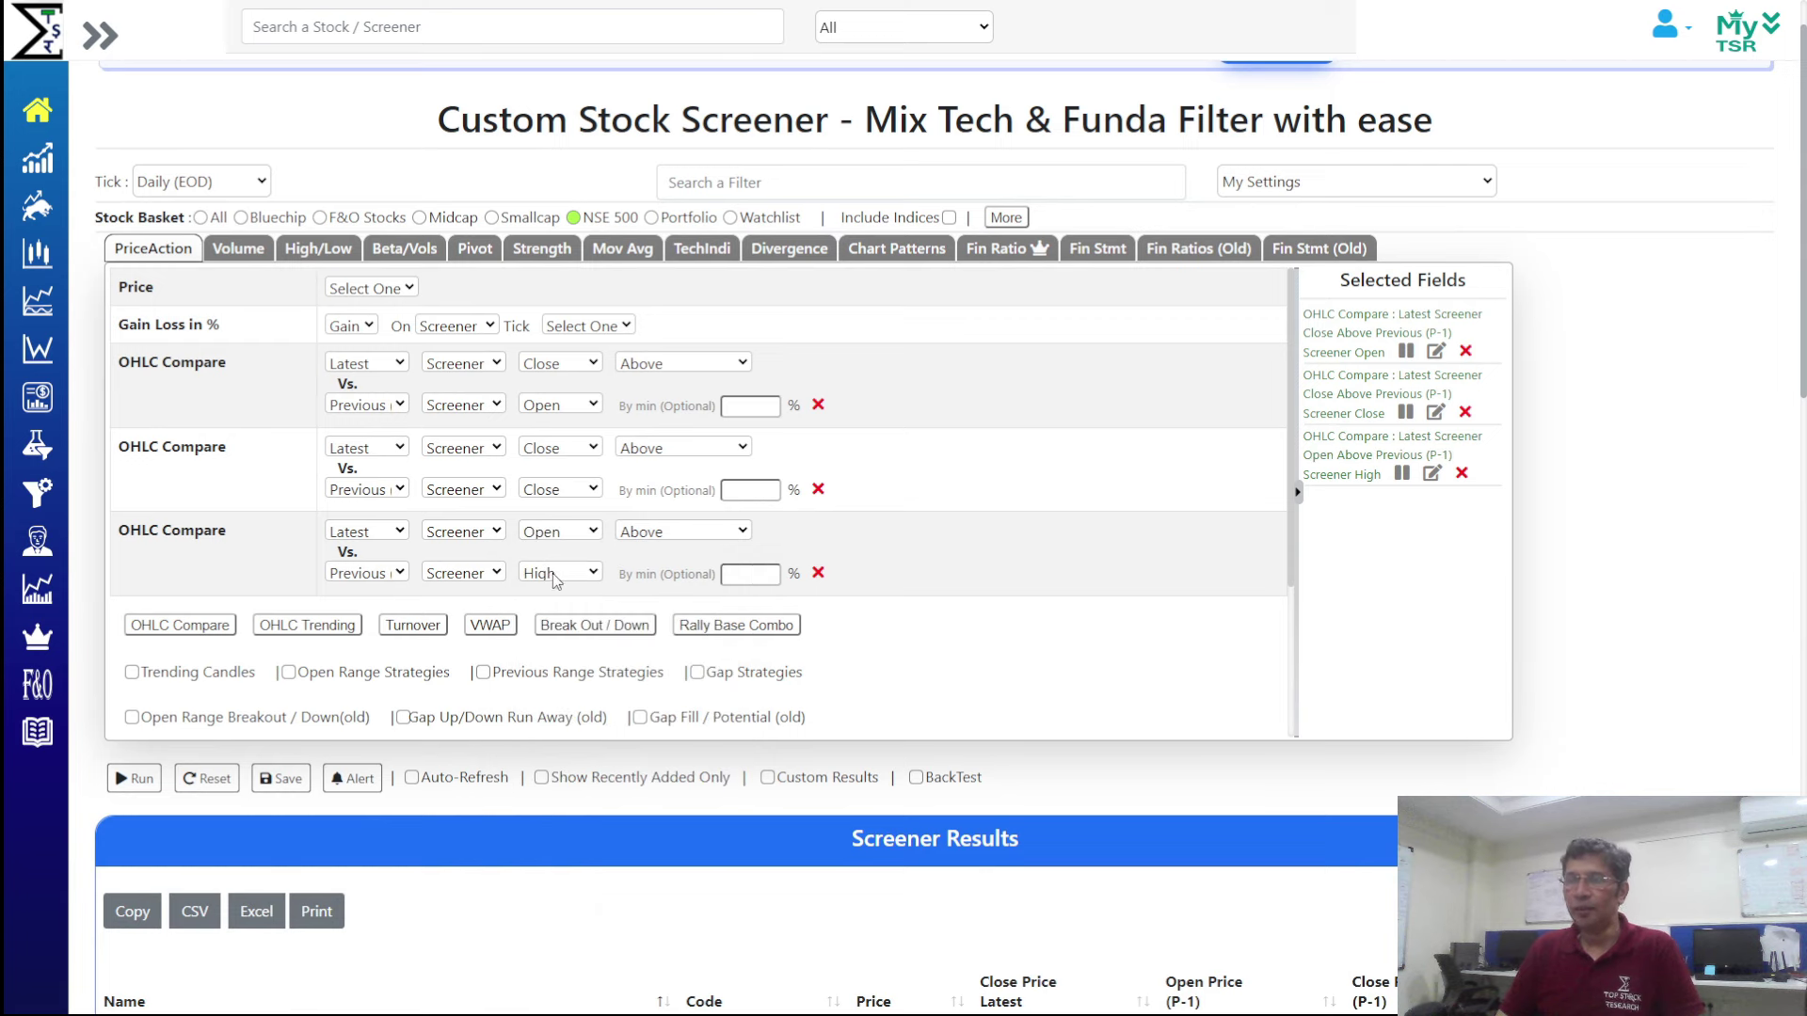
click(555, 576)
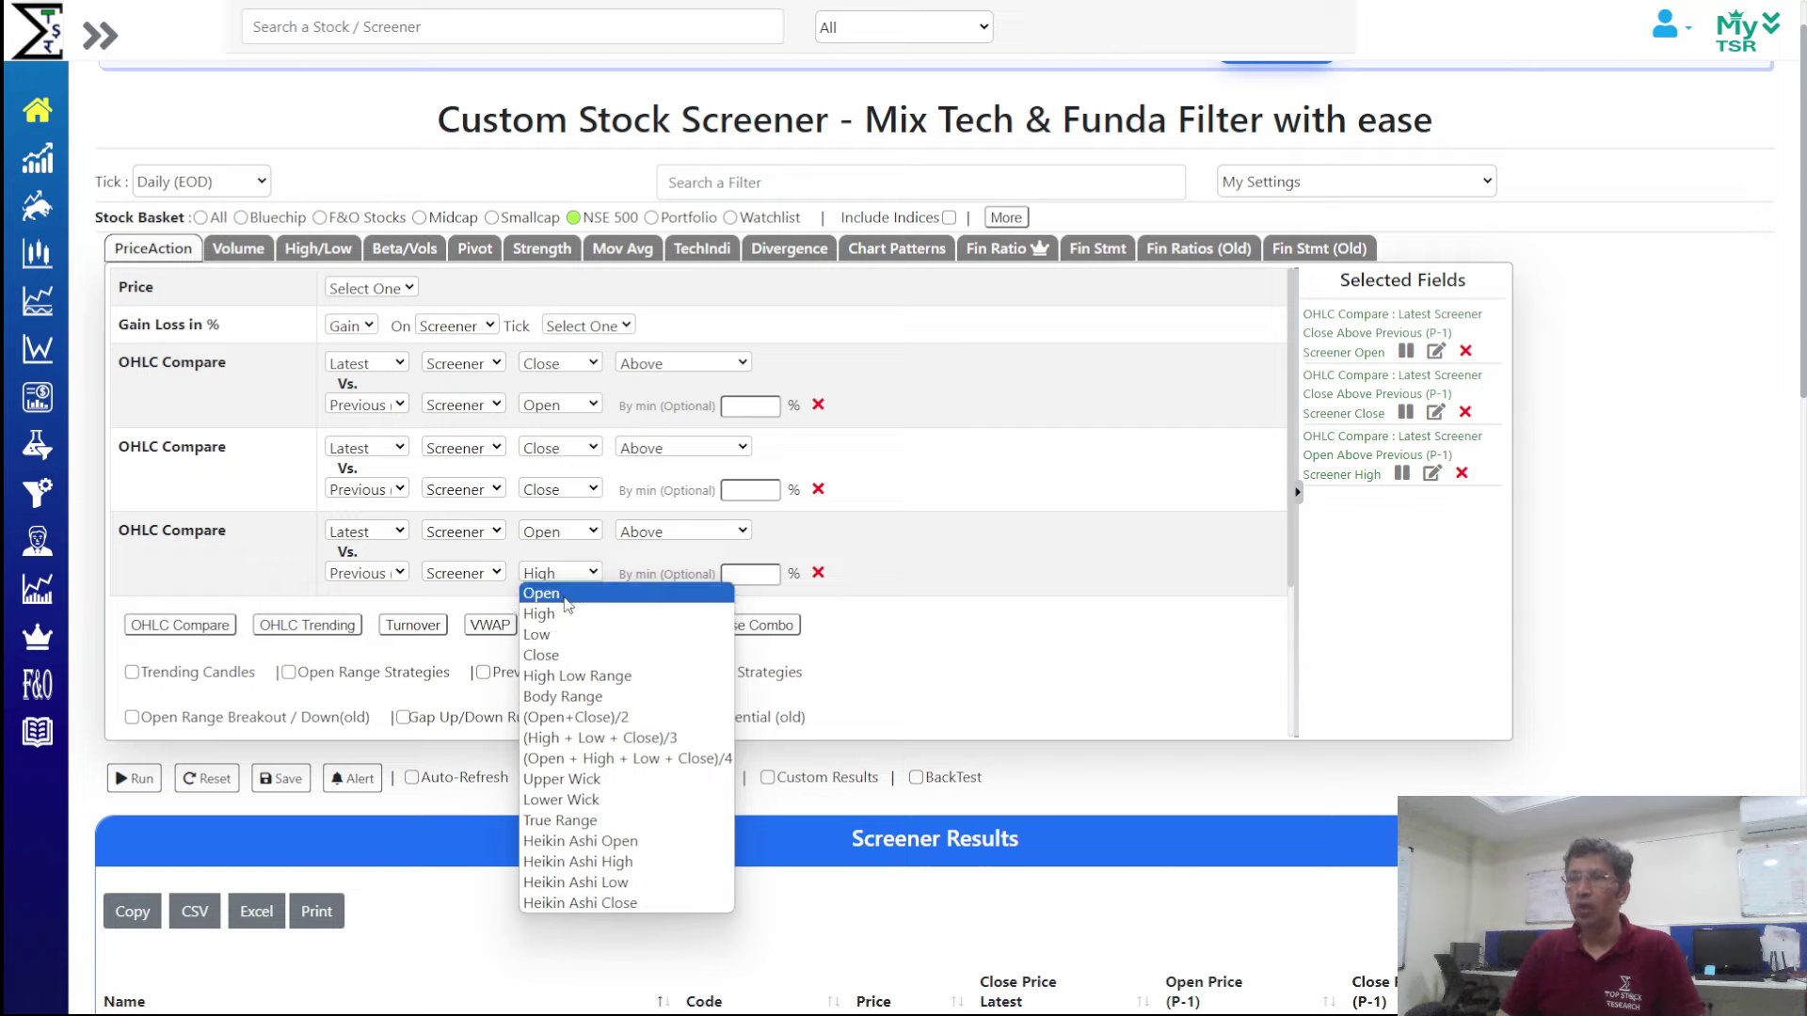
click(565, 596)
click(134, 779)
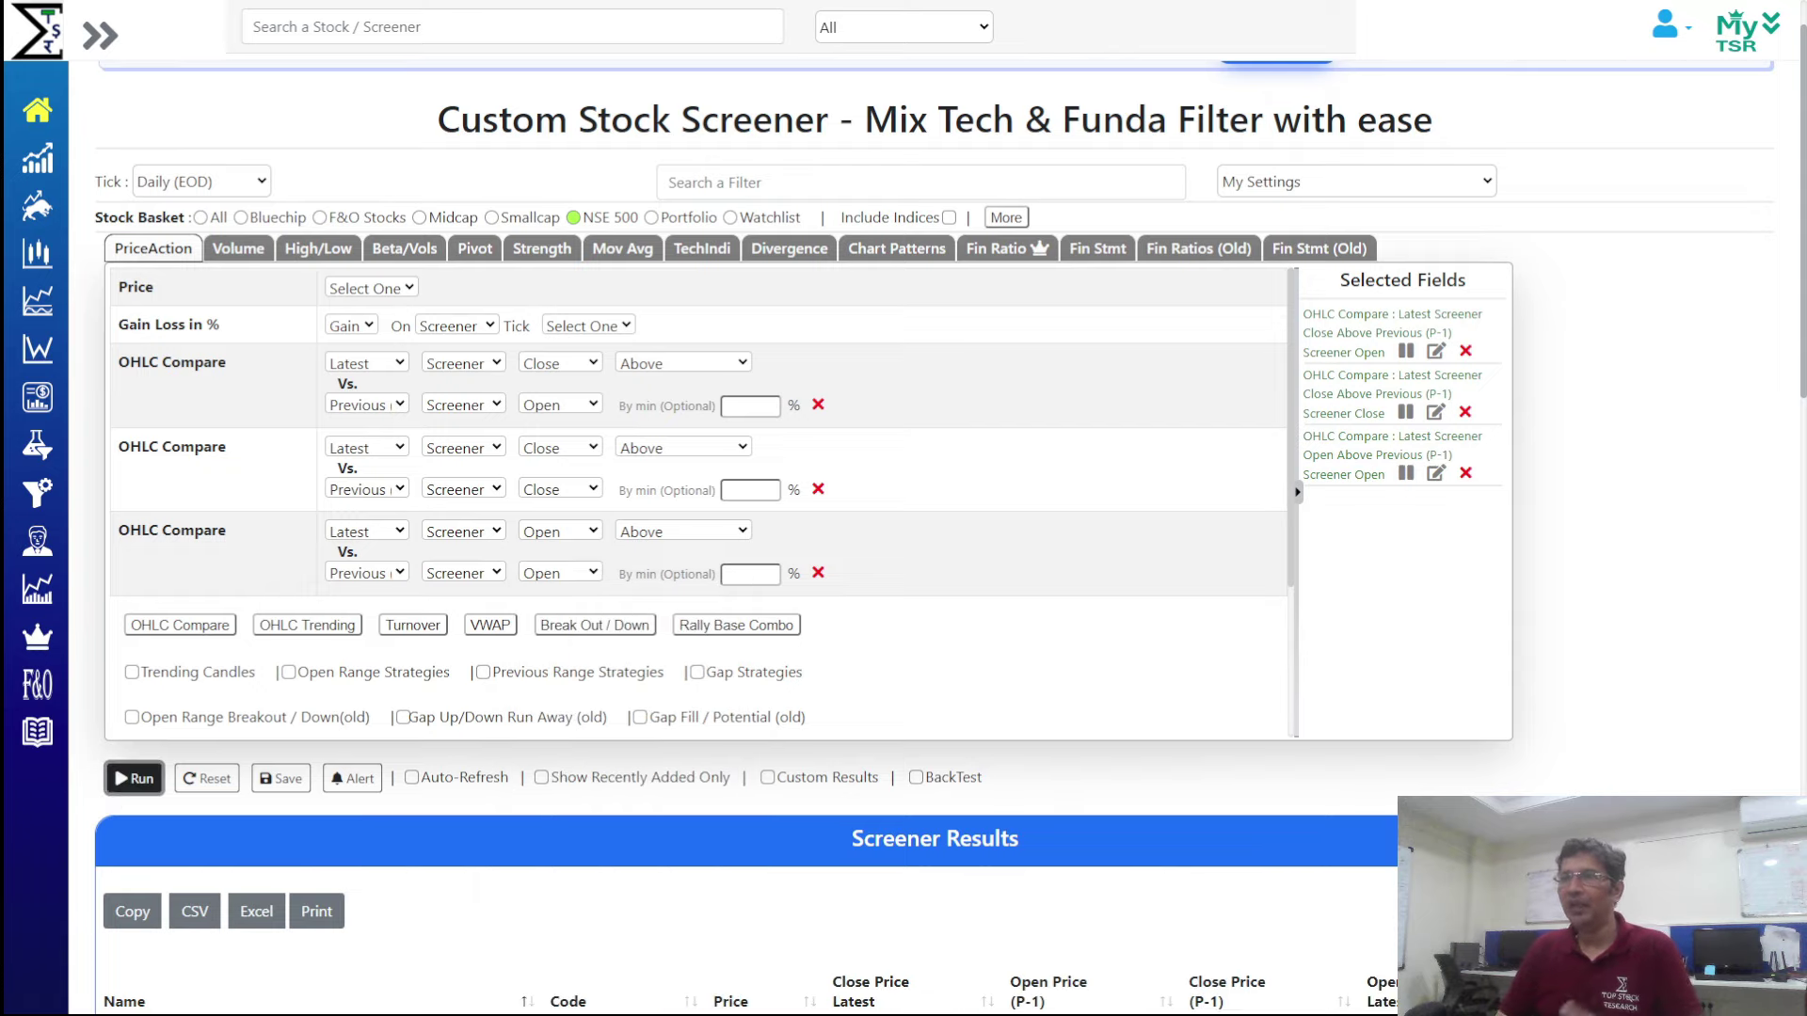
Open Gujarat Gas's daily chart to examine its last two candles, and close the chart
scroll(932, 509, down, 9)
click(1725, 260)
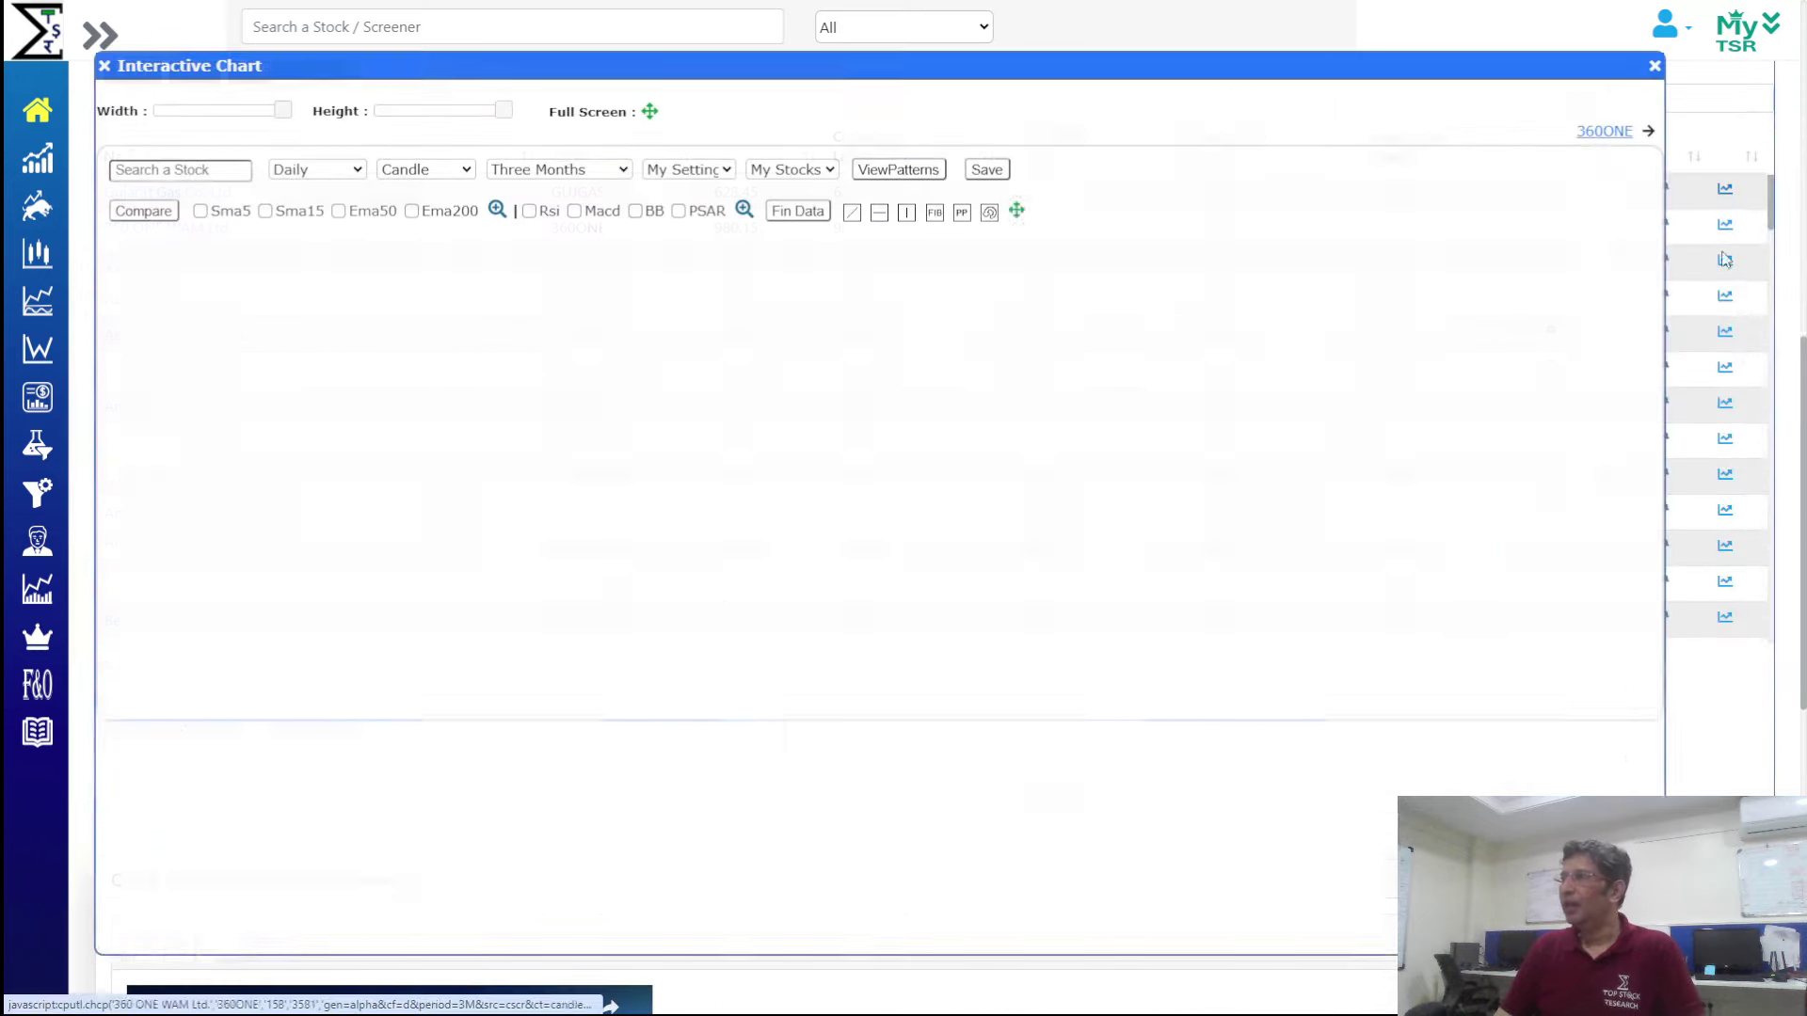
mouse_move(1608, 381)
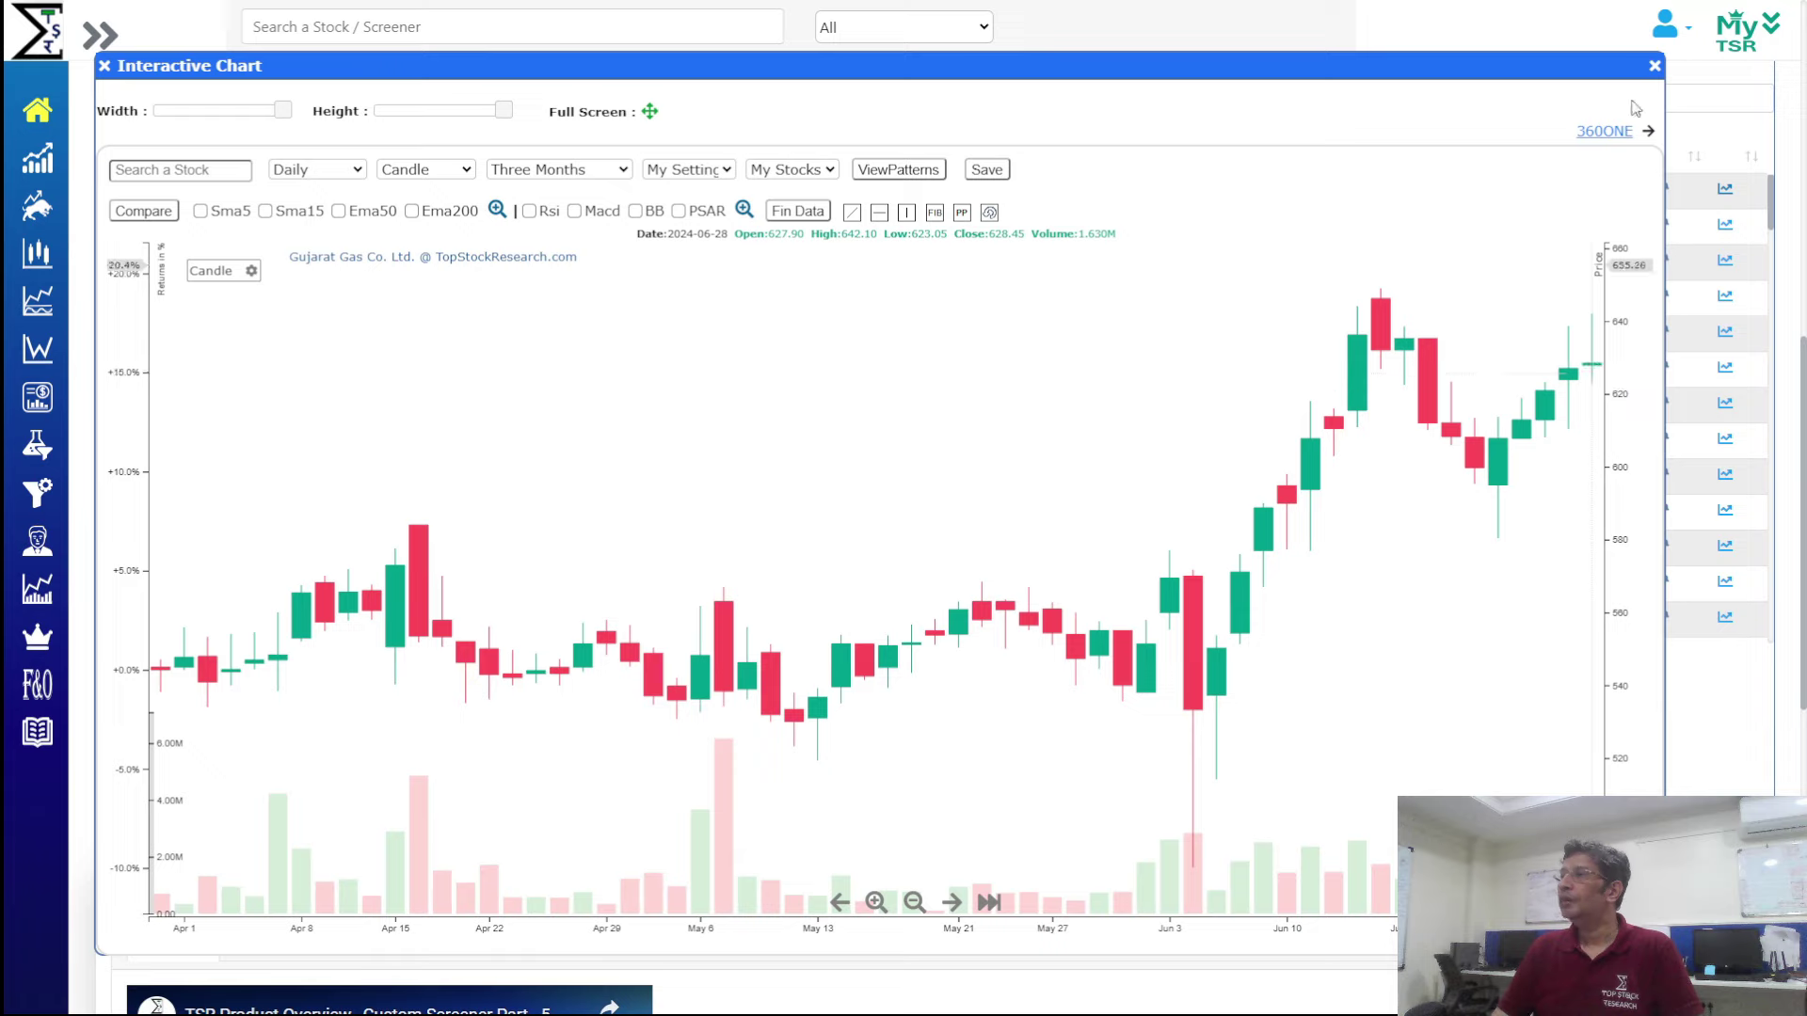
click(1655, 65)
Change the third OHLC Compare condition to Latest Open Below Previous Open and run the screener
scroll(964, 593, up, 5)
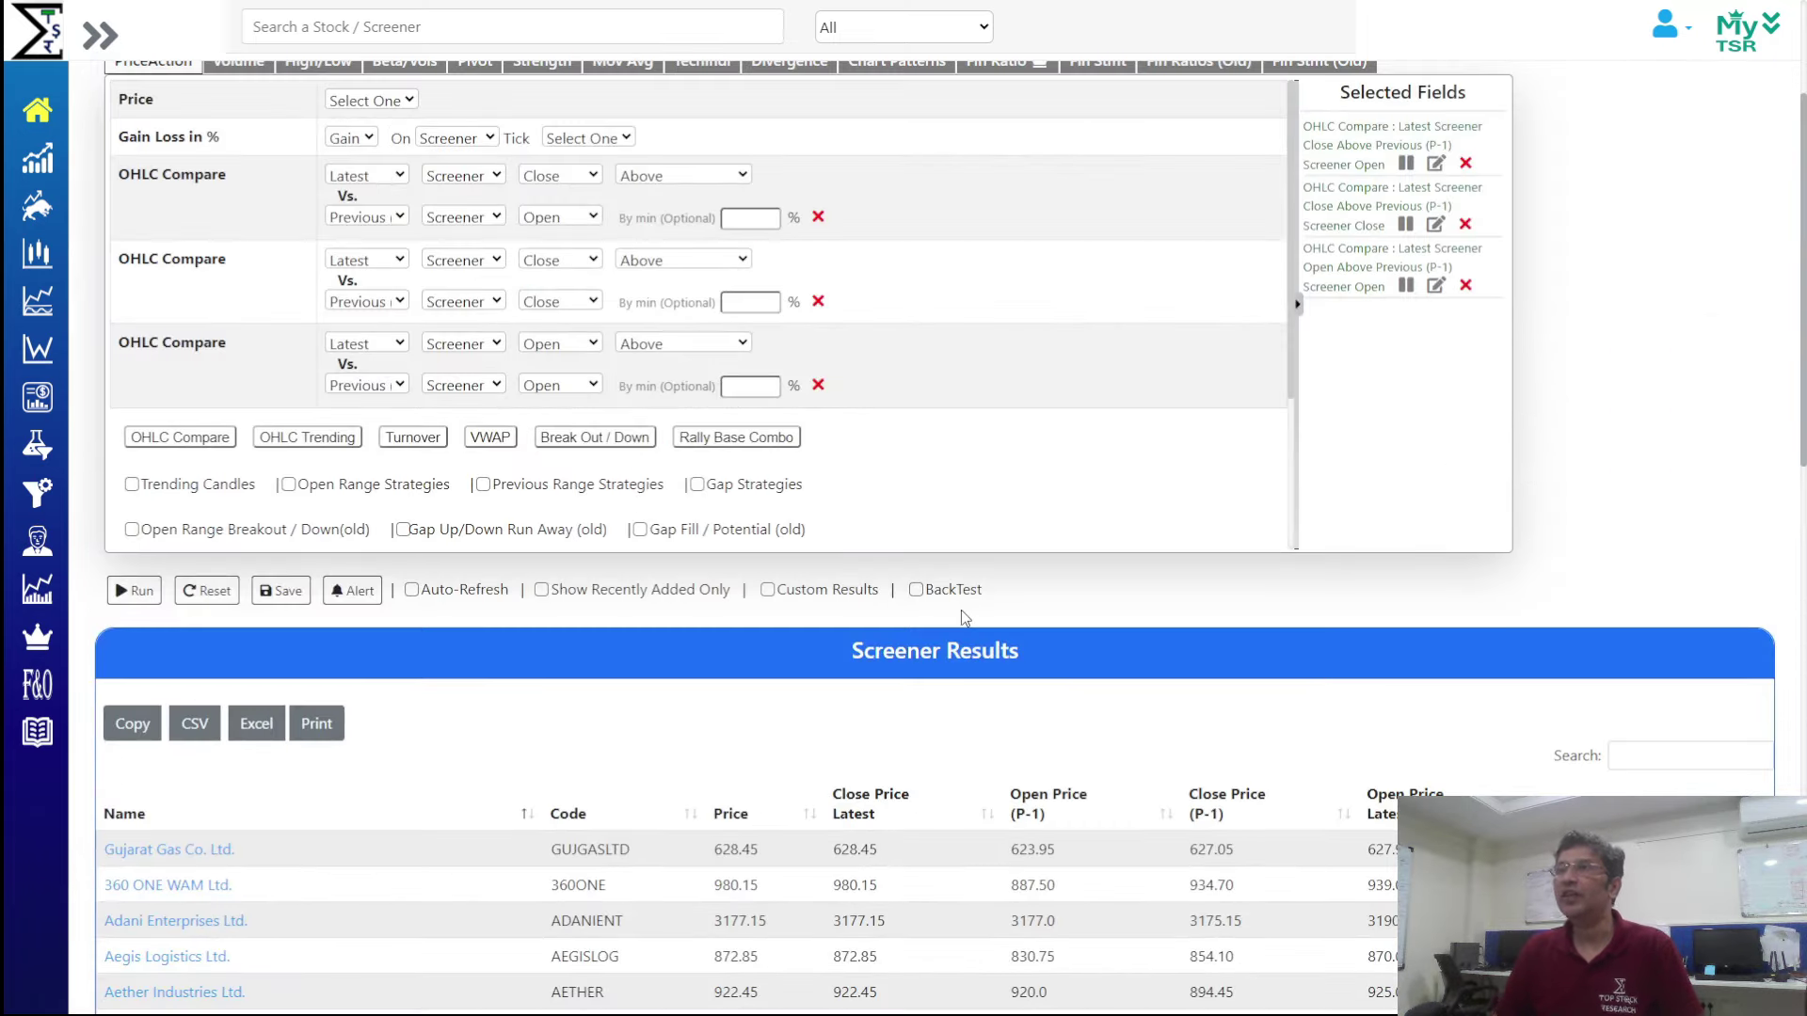
click(678, 344)
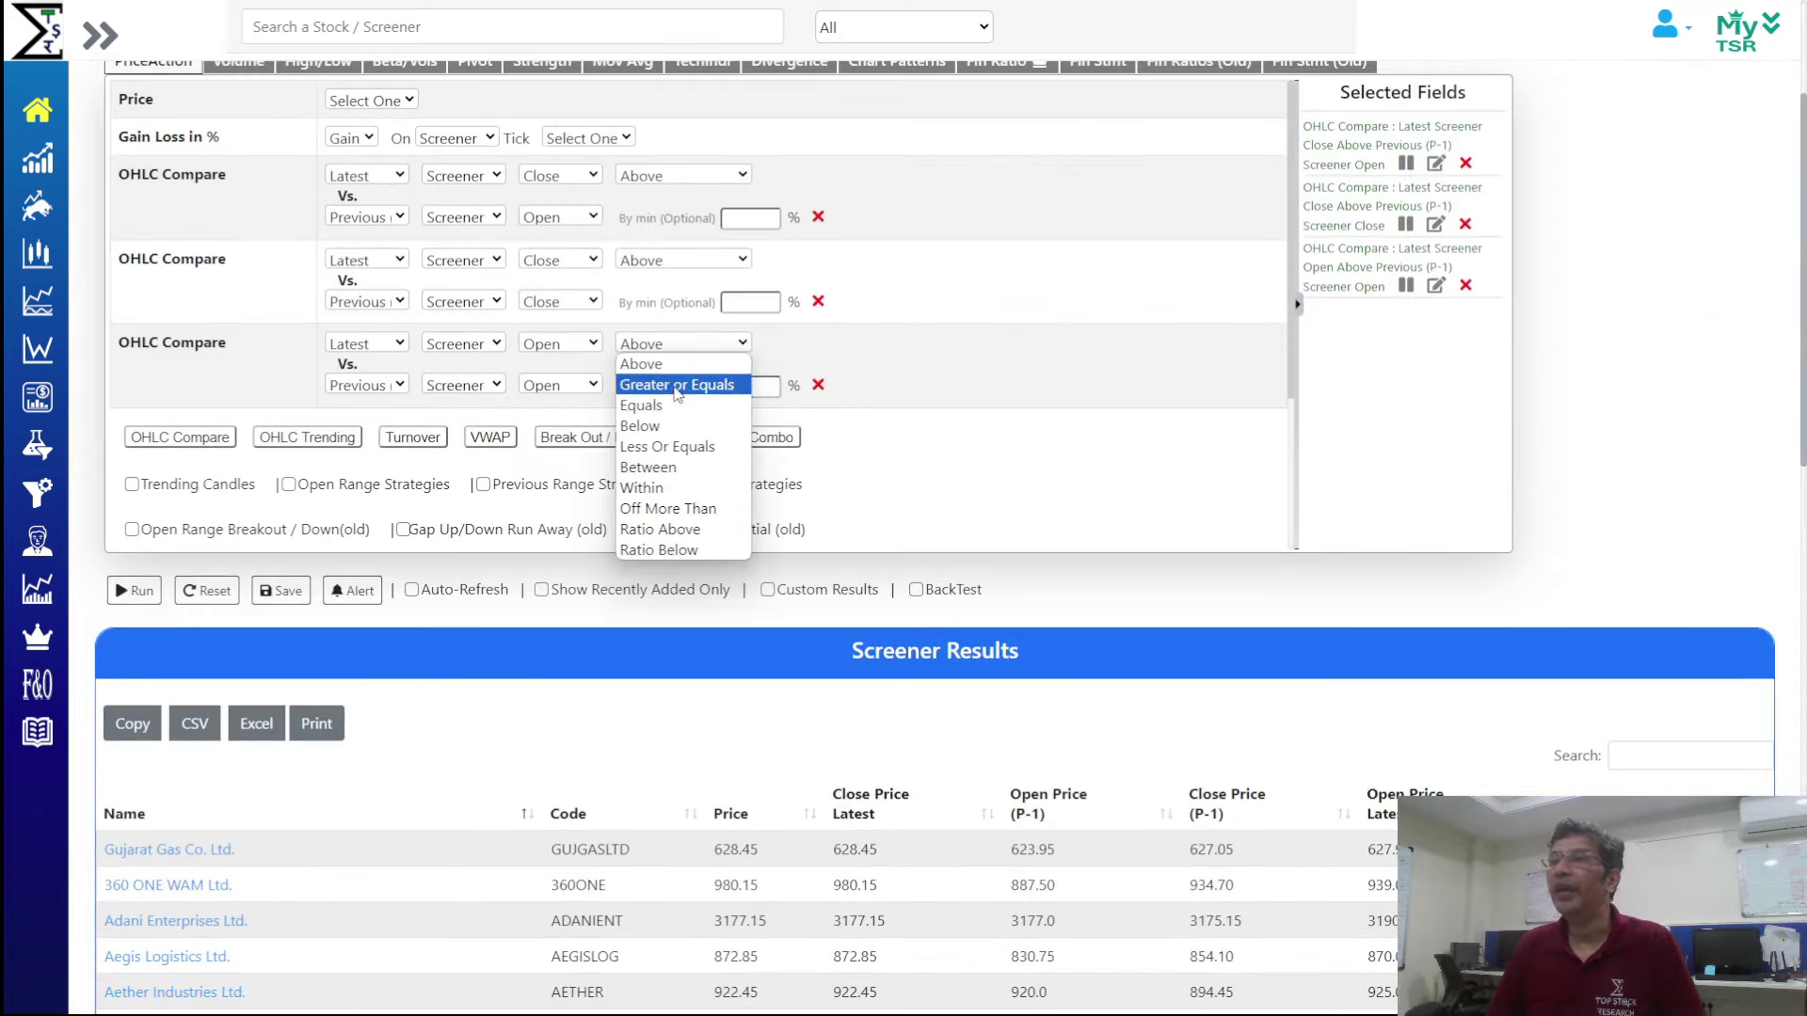
click(670, 428)
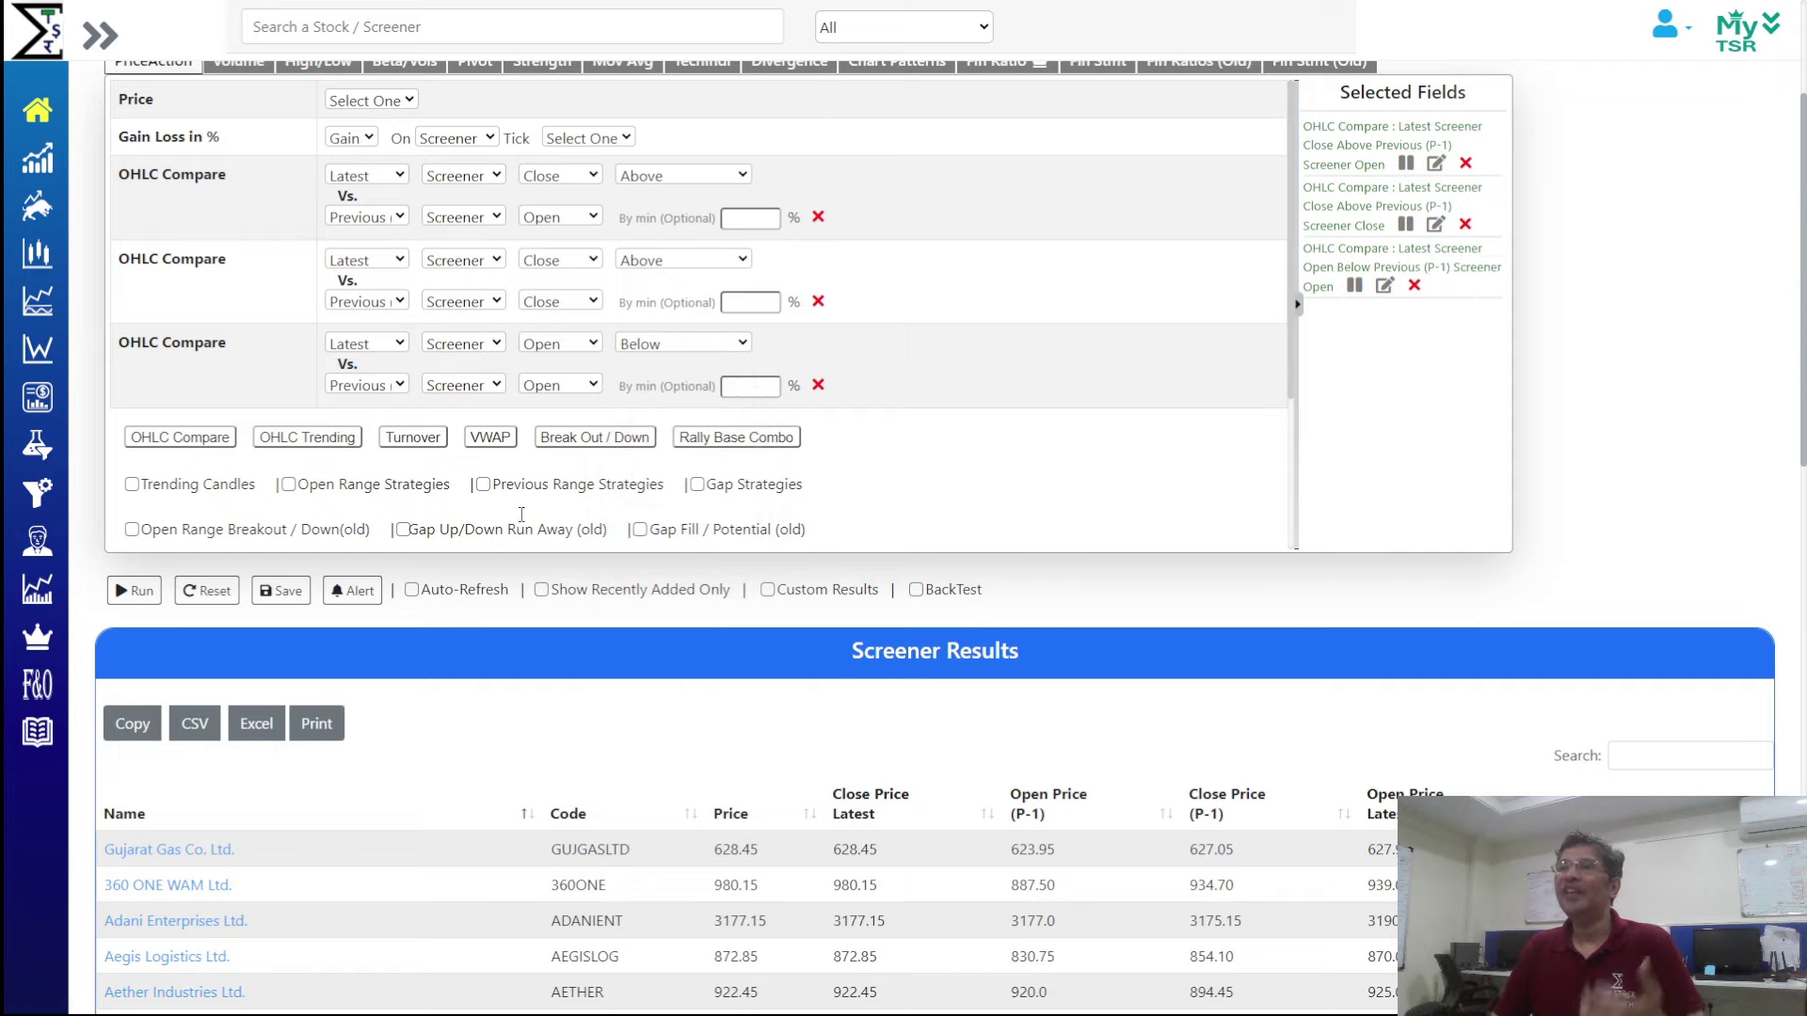
click(135, 590)
Examine the latest candles on the daily charts of Aditya Birla Capital and Allcargo Logistics, and close the chart
scroll(1711, 405, down, 1)
scroll(1711, 405, down, 6)
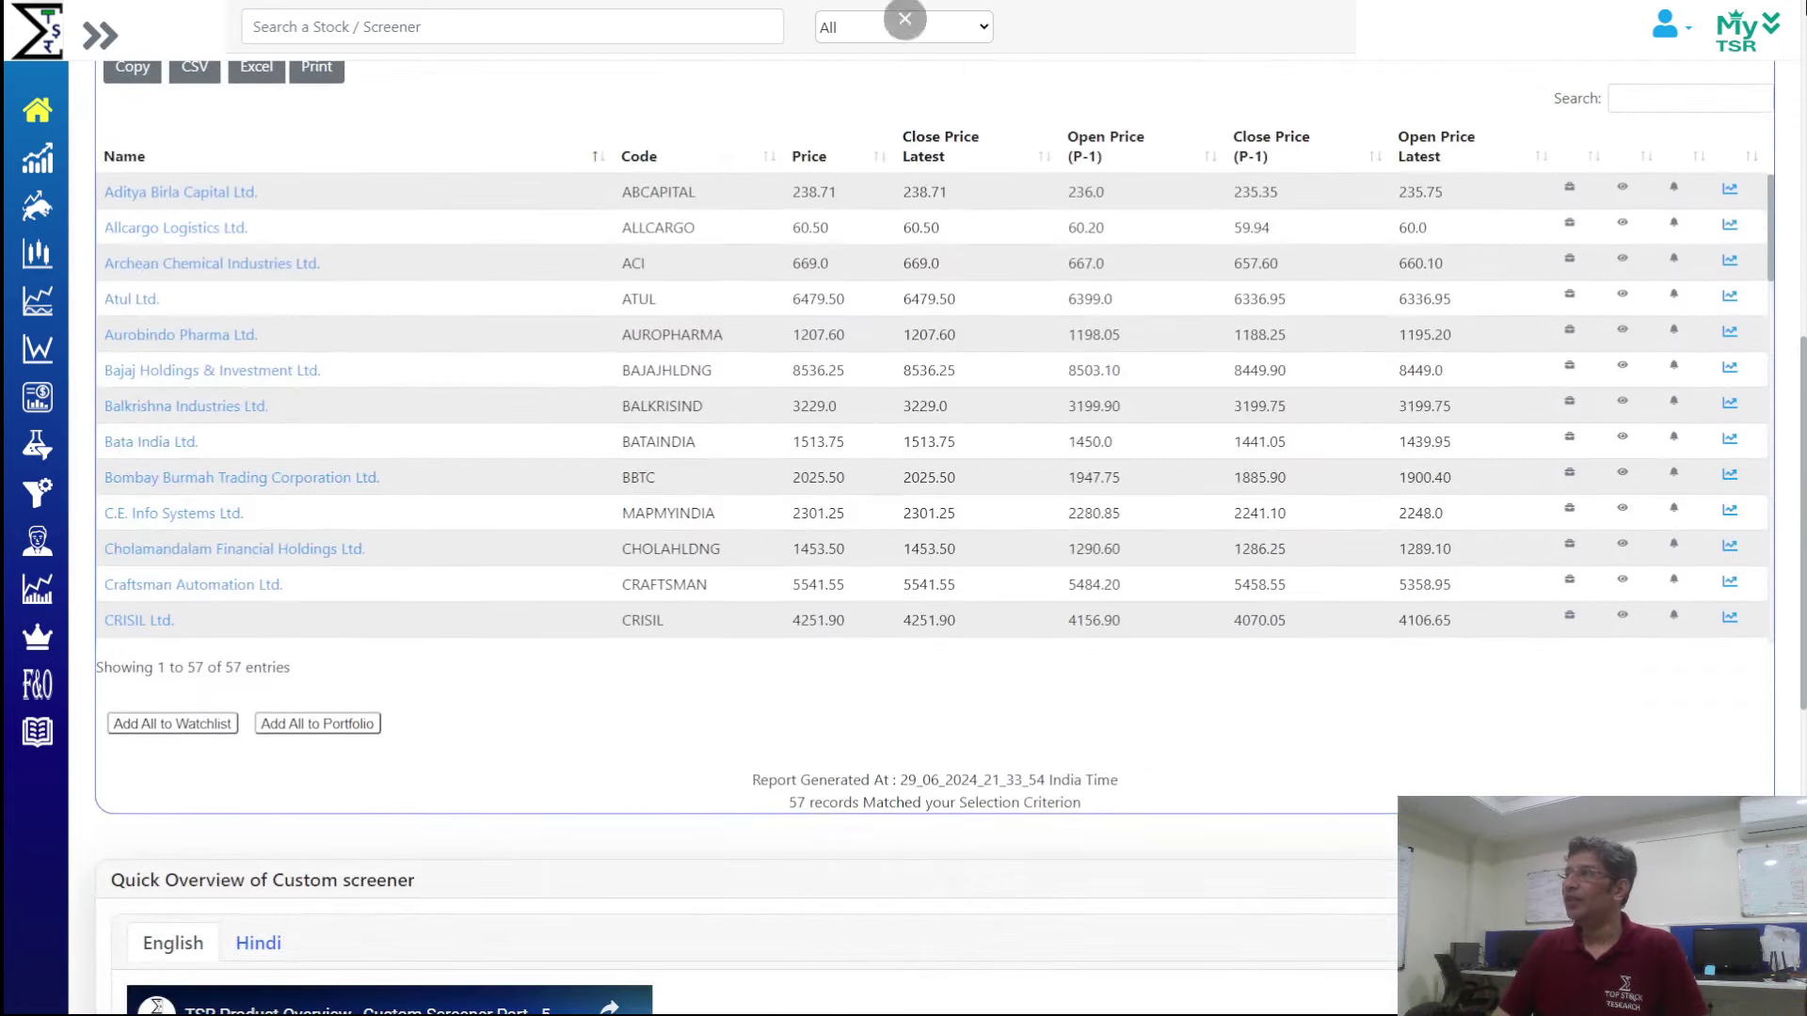
click(1729, 190)
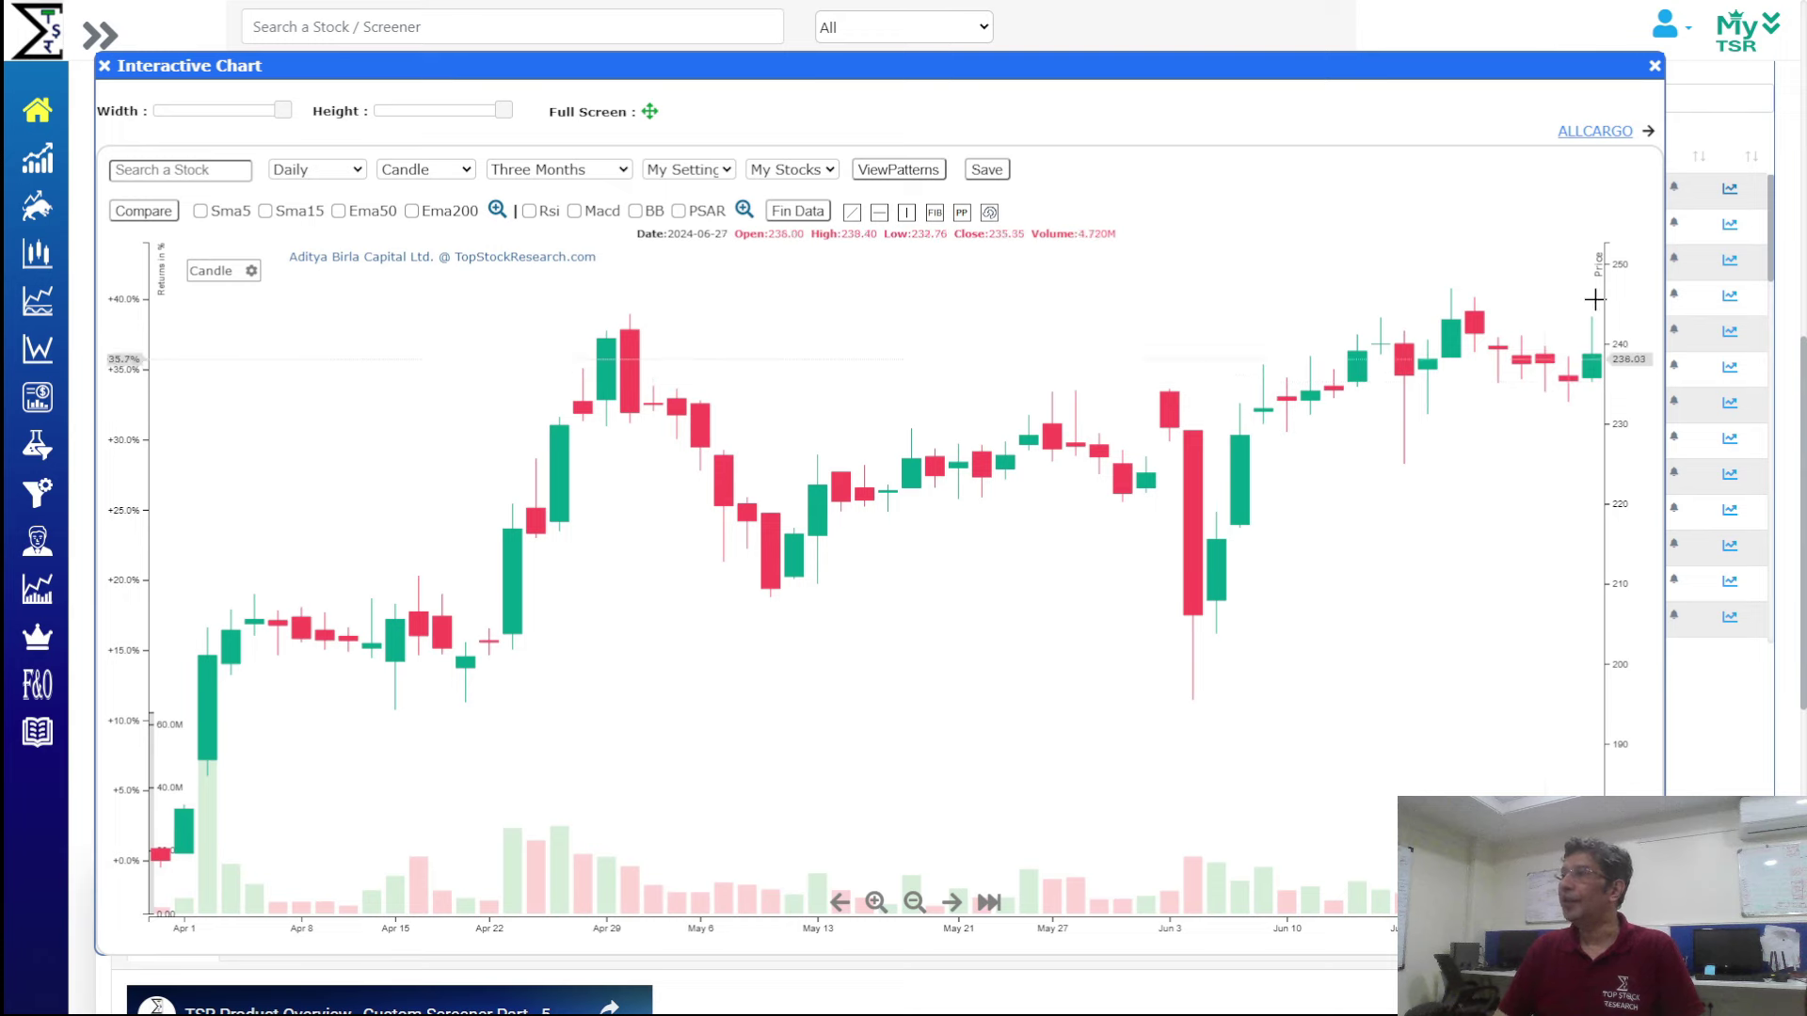
click(1595, 131)
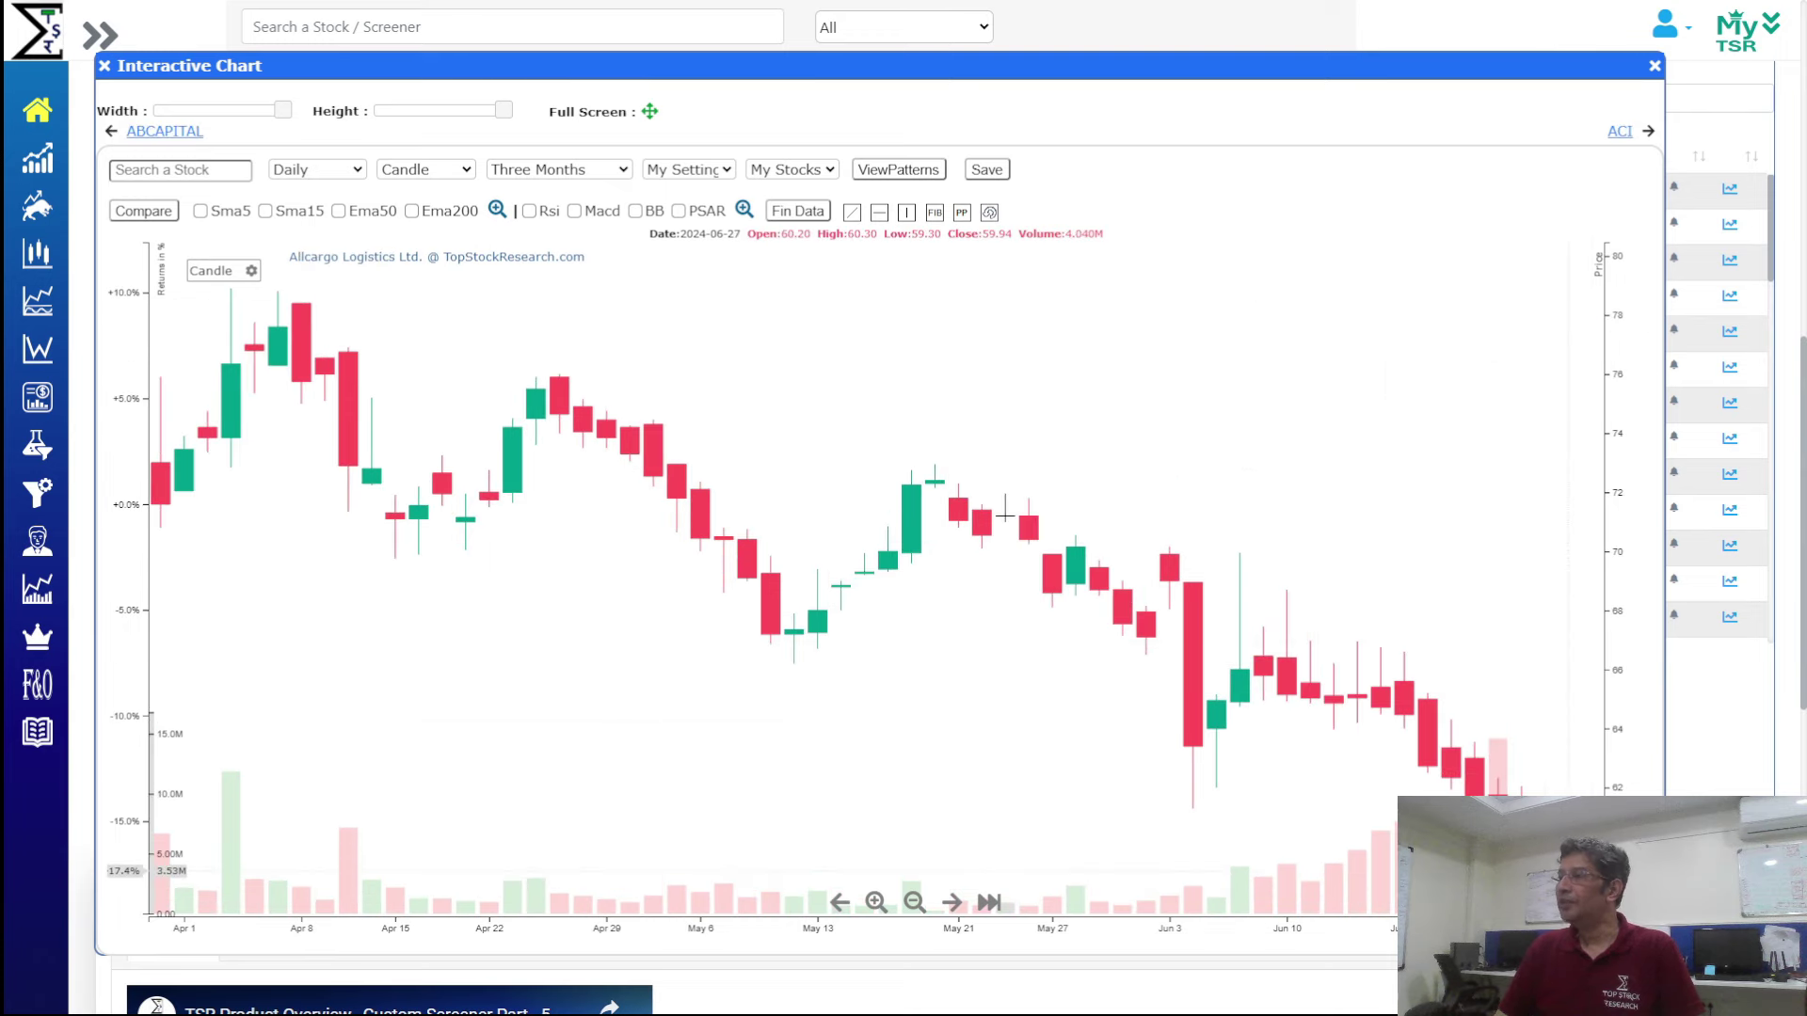
click(1655, 66)
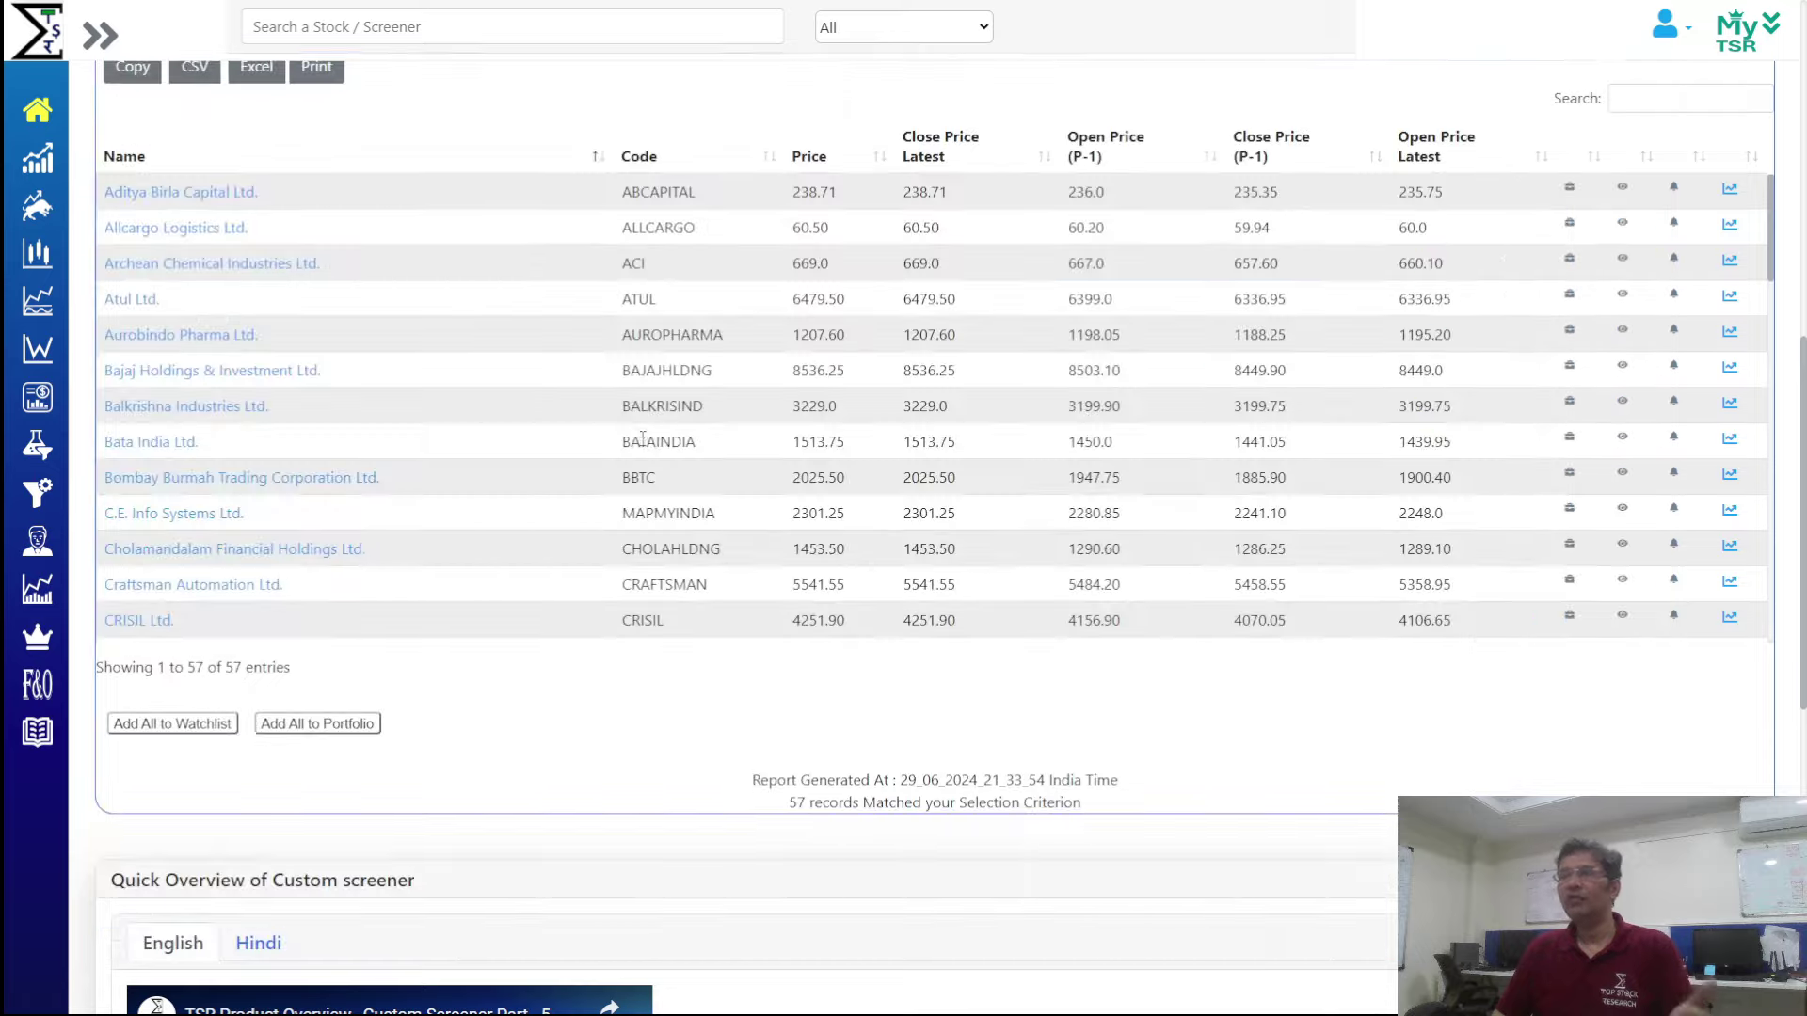
Add a fourth OHLC Compare condition, Latest Open Above Previous Close, and run the screener
scroll(141, 513, up, 5)
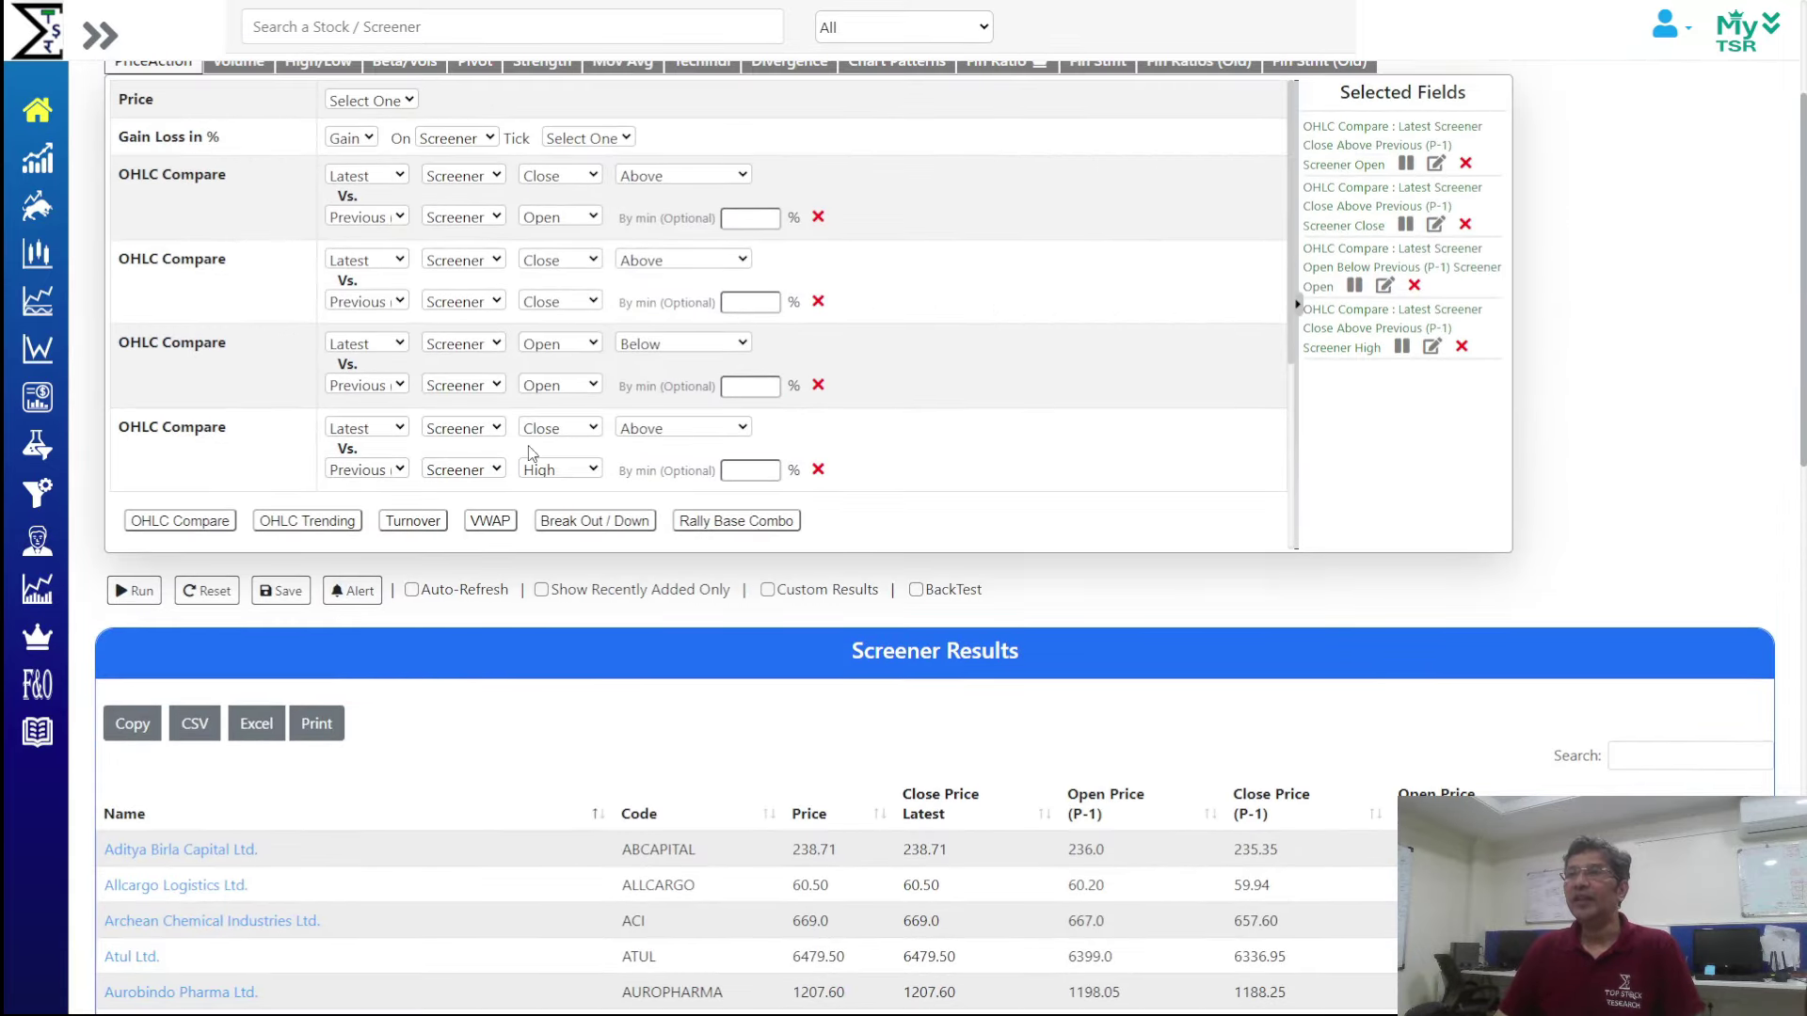
click(560, 429)
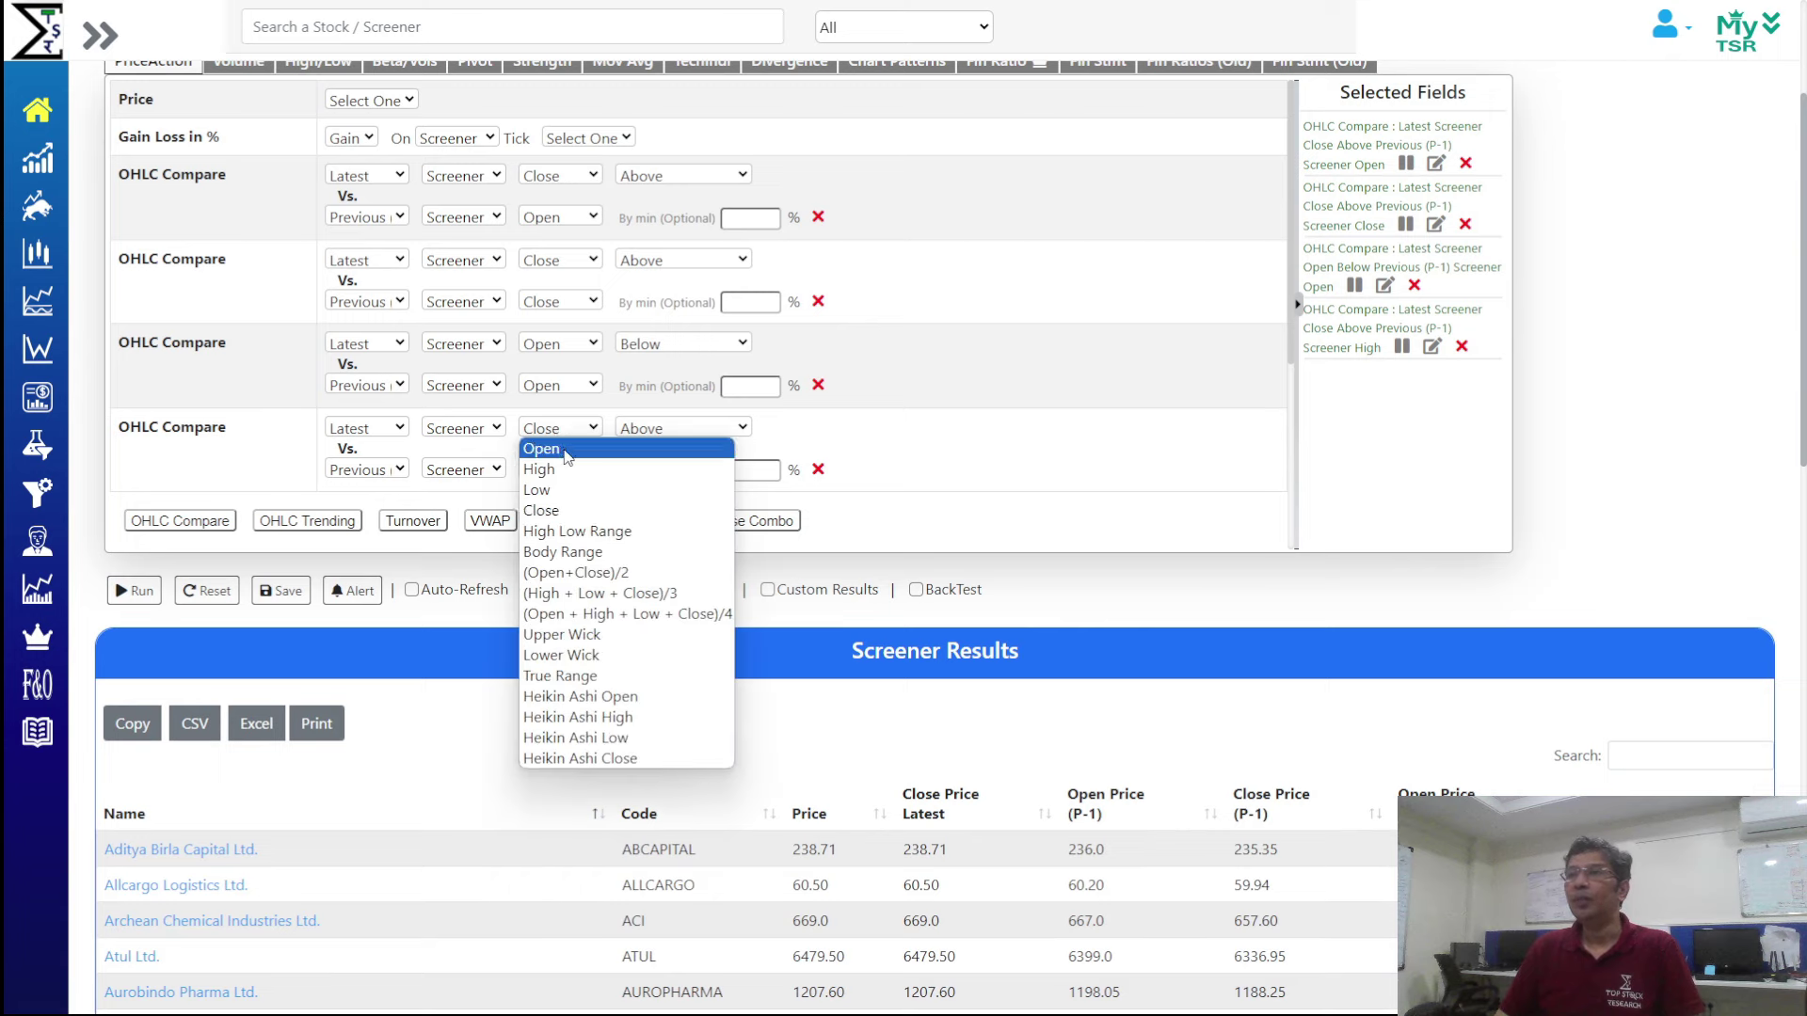
click(565, 446)
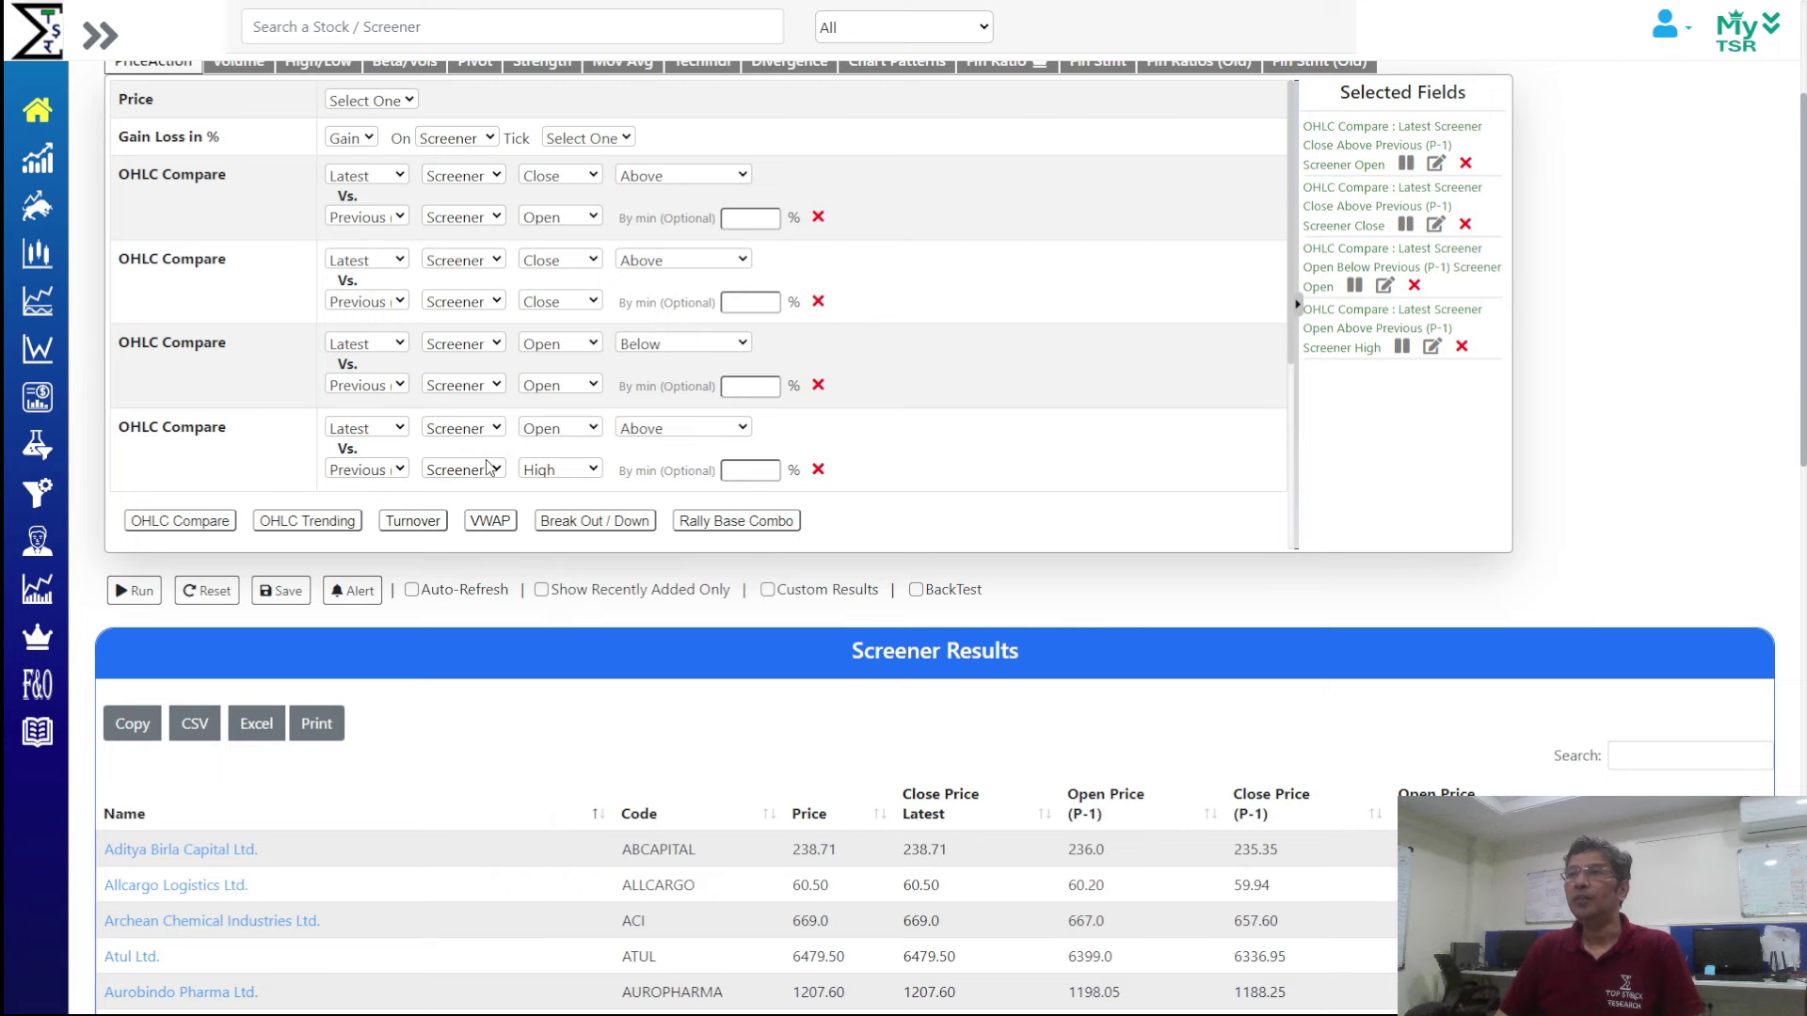
click(571, 475)
click(557, 553)
click(127, 593)
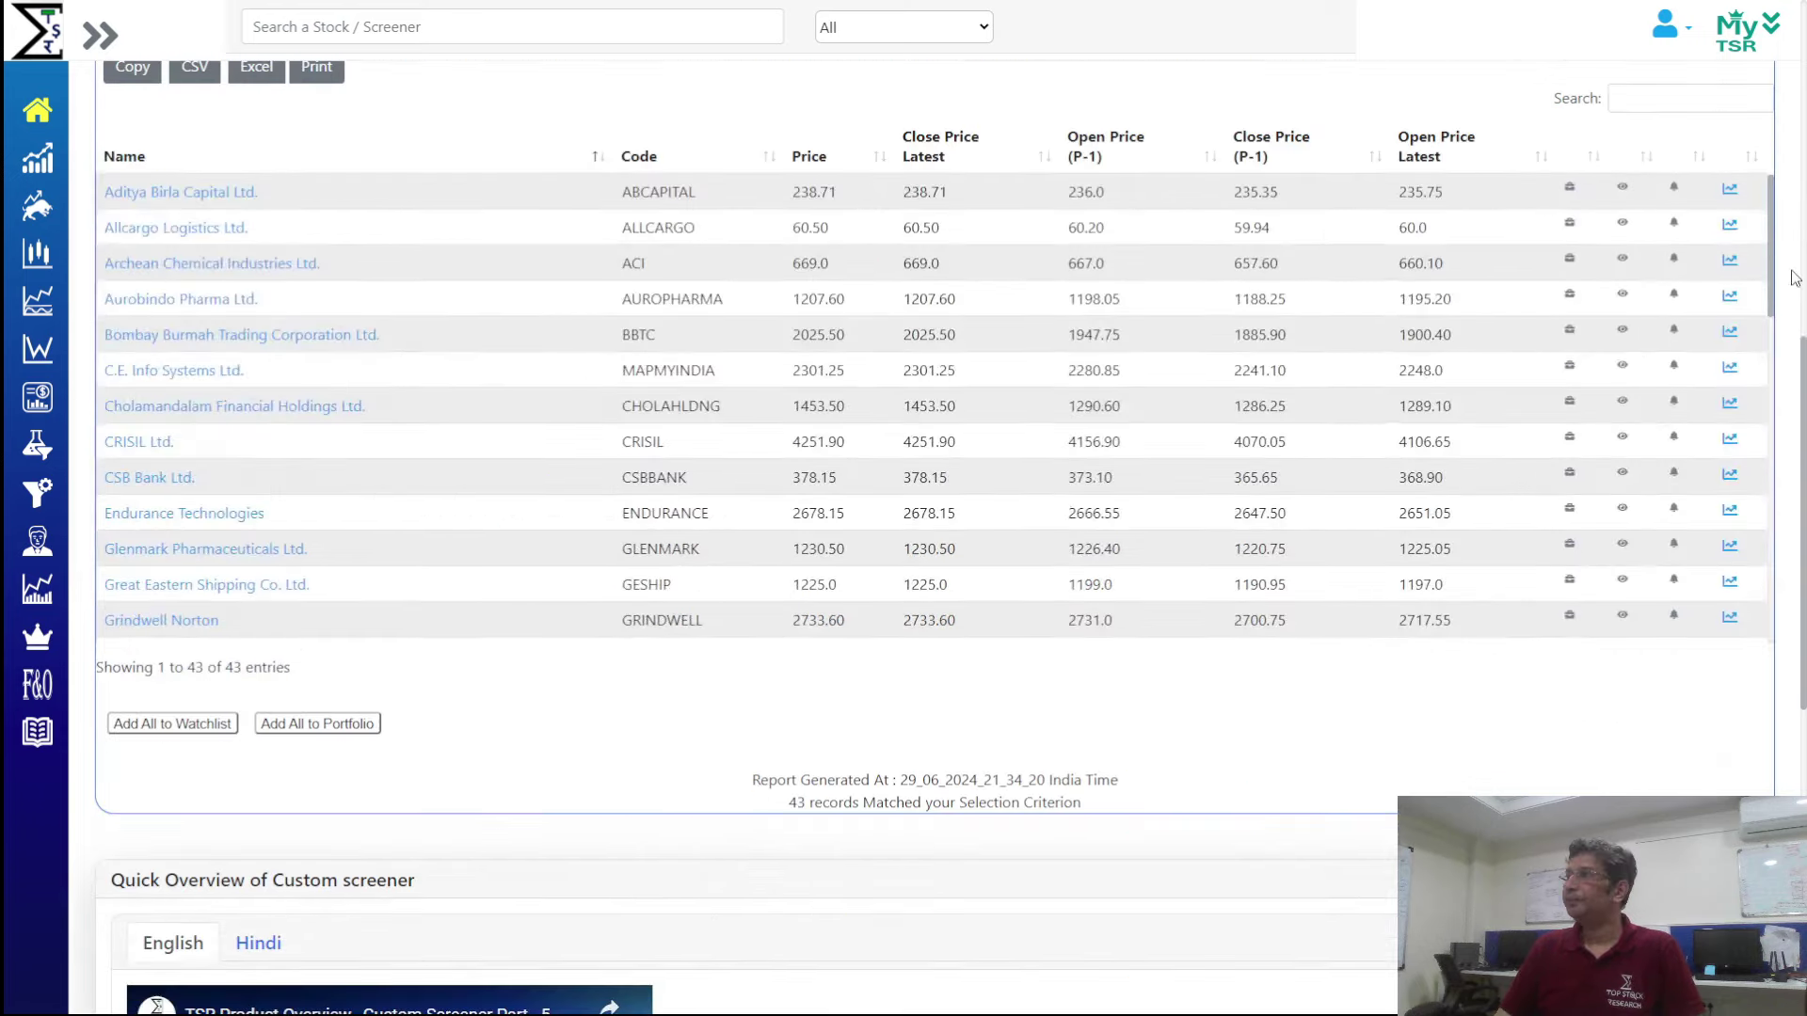
Check Aditya Birla Capital's daily chart against the new condition, and close it to return to the filter conditions
click(1730, 188)
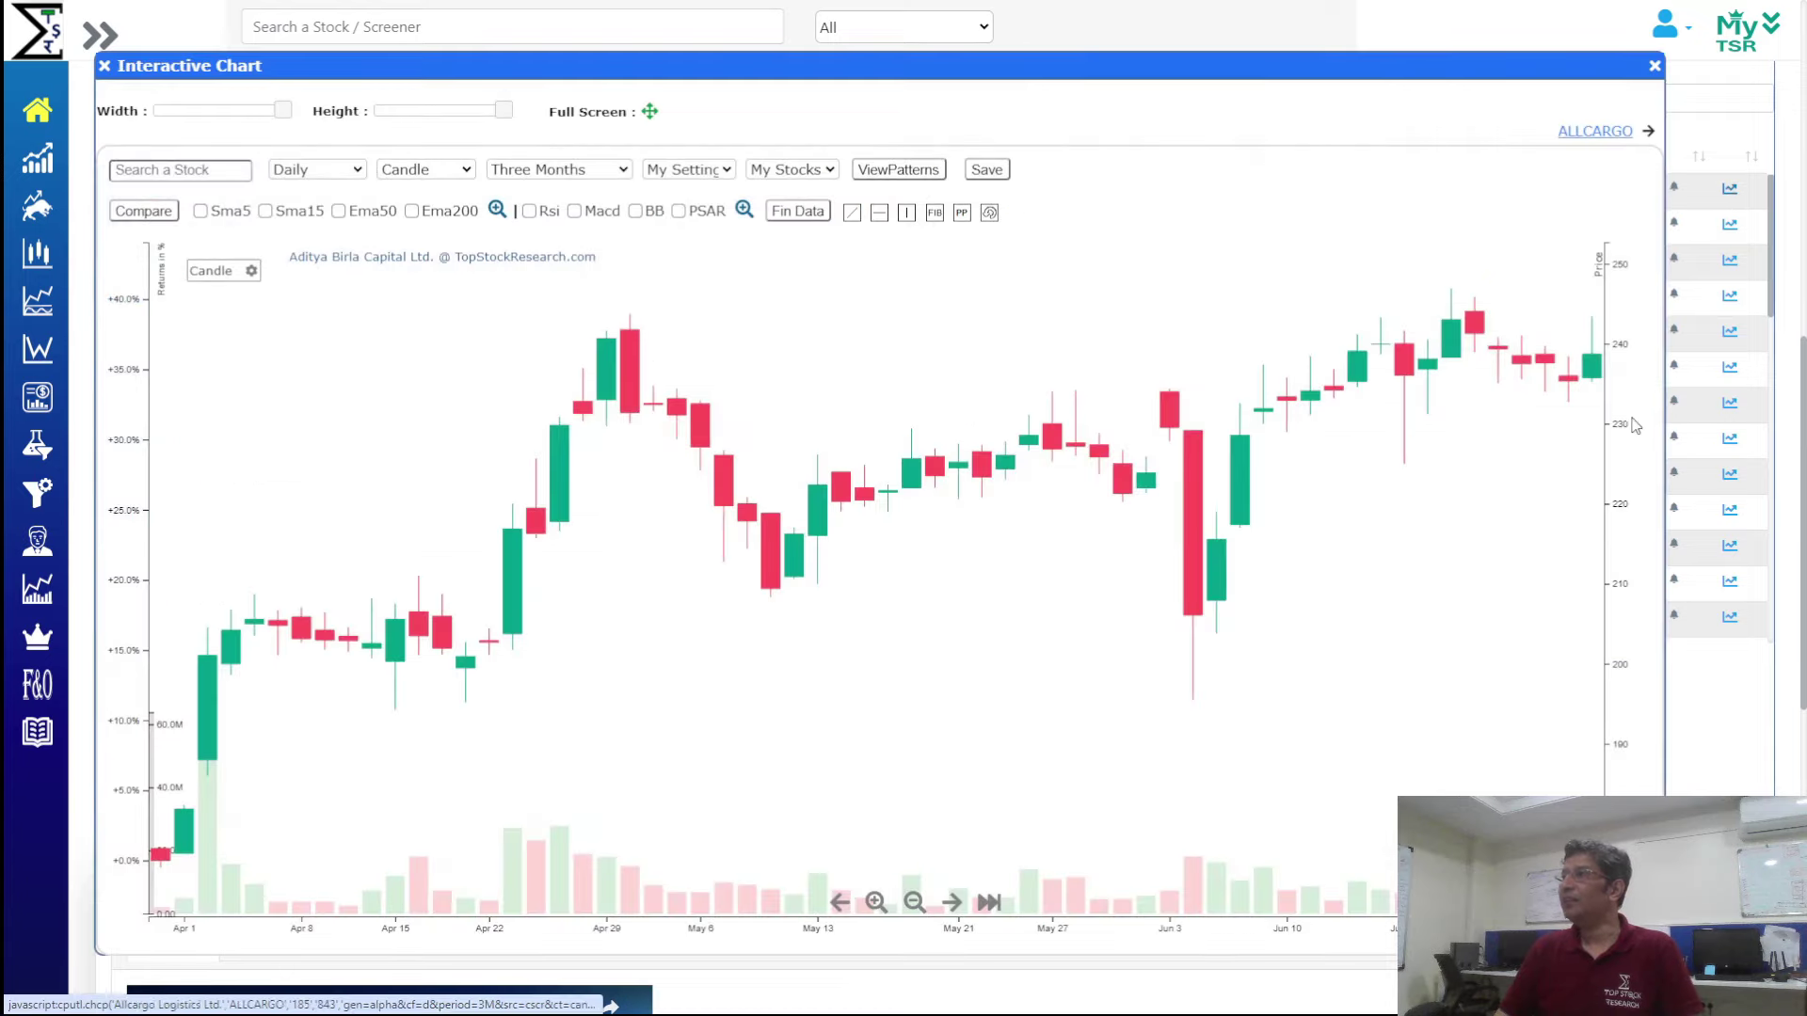
click(1655, 68)
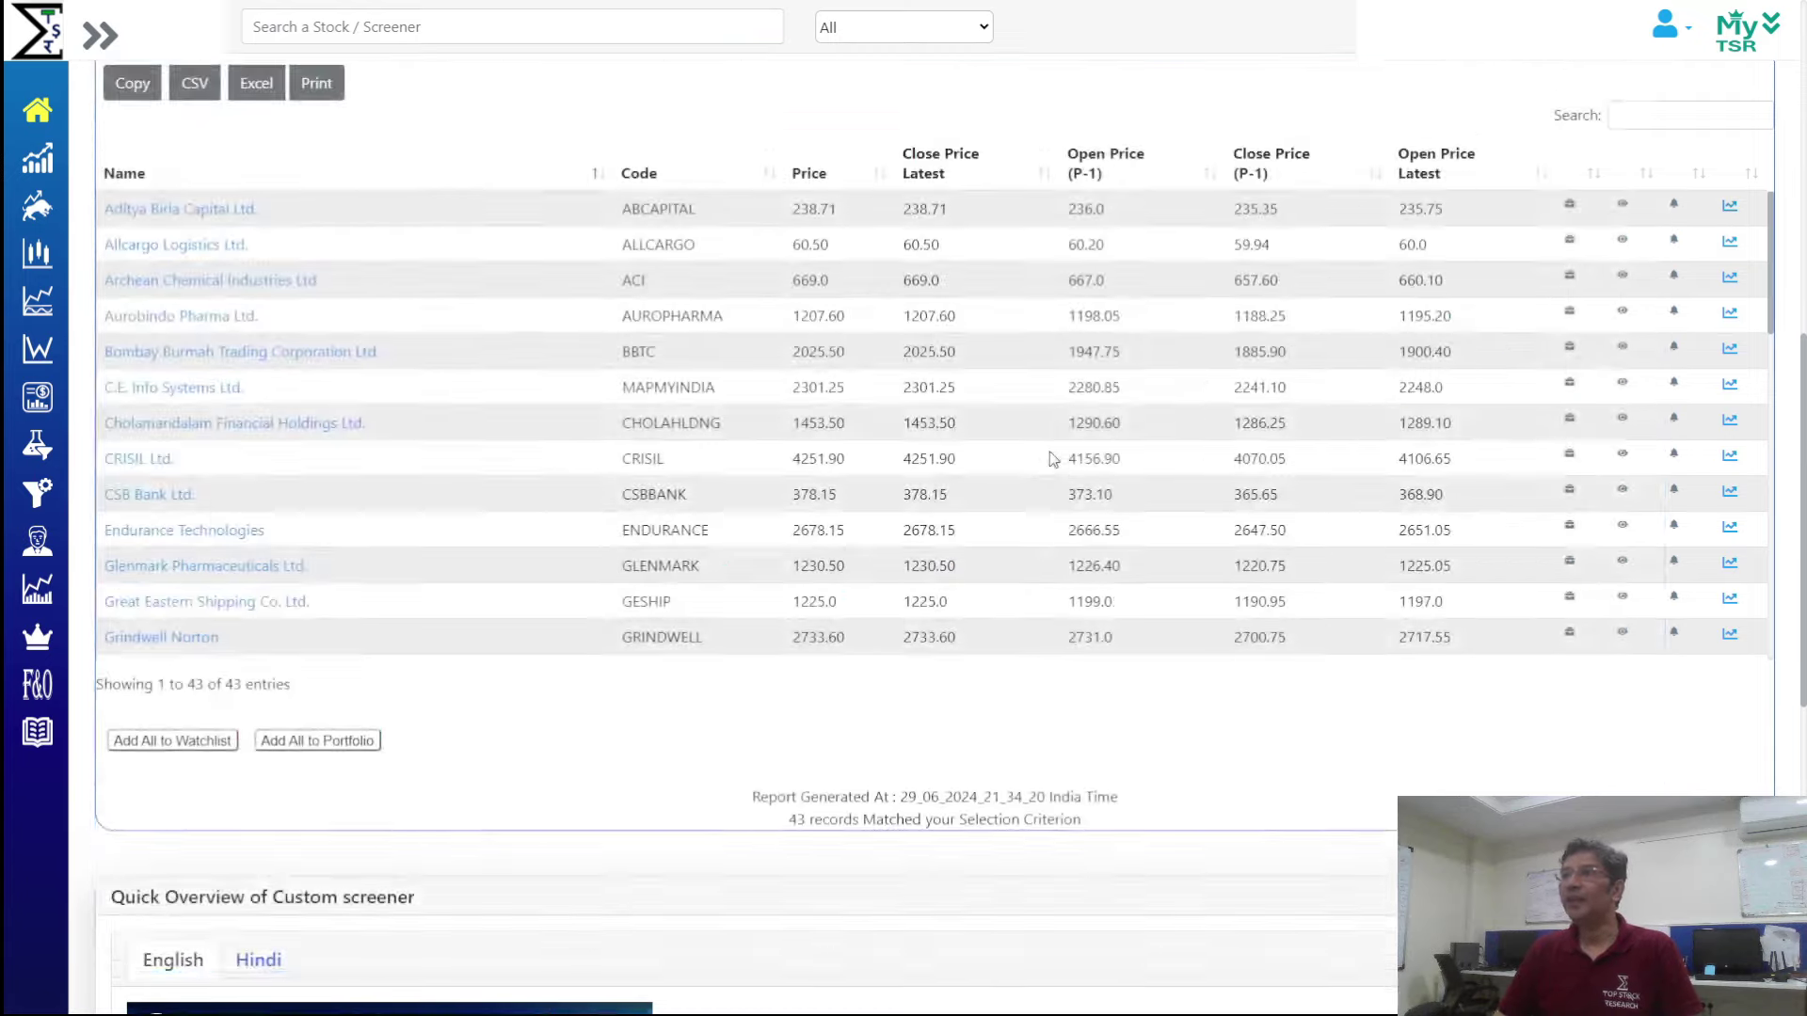
scroll(915, 513, up, 7)
Change the fourth OHLC Compare condition to Latest Open Below Previous Close and run the screener
click(684, 428)
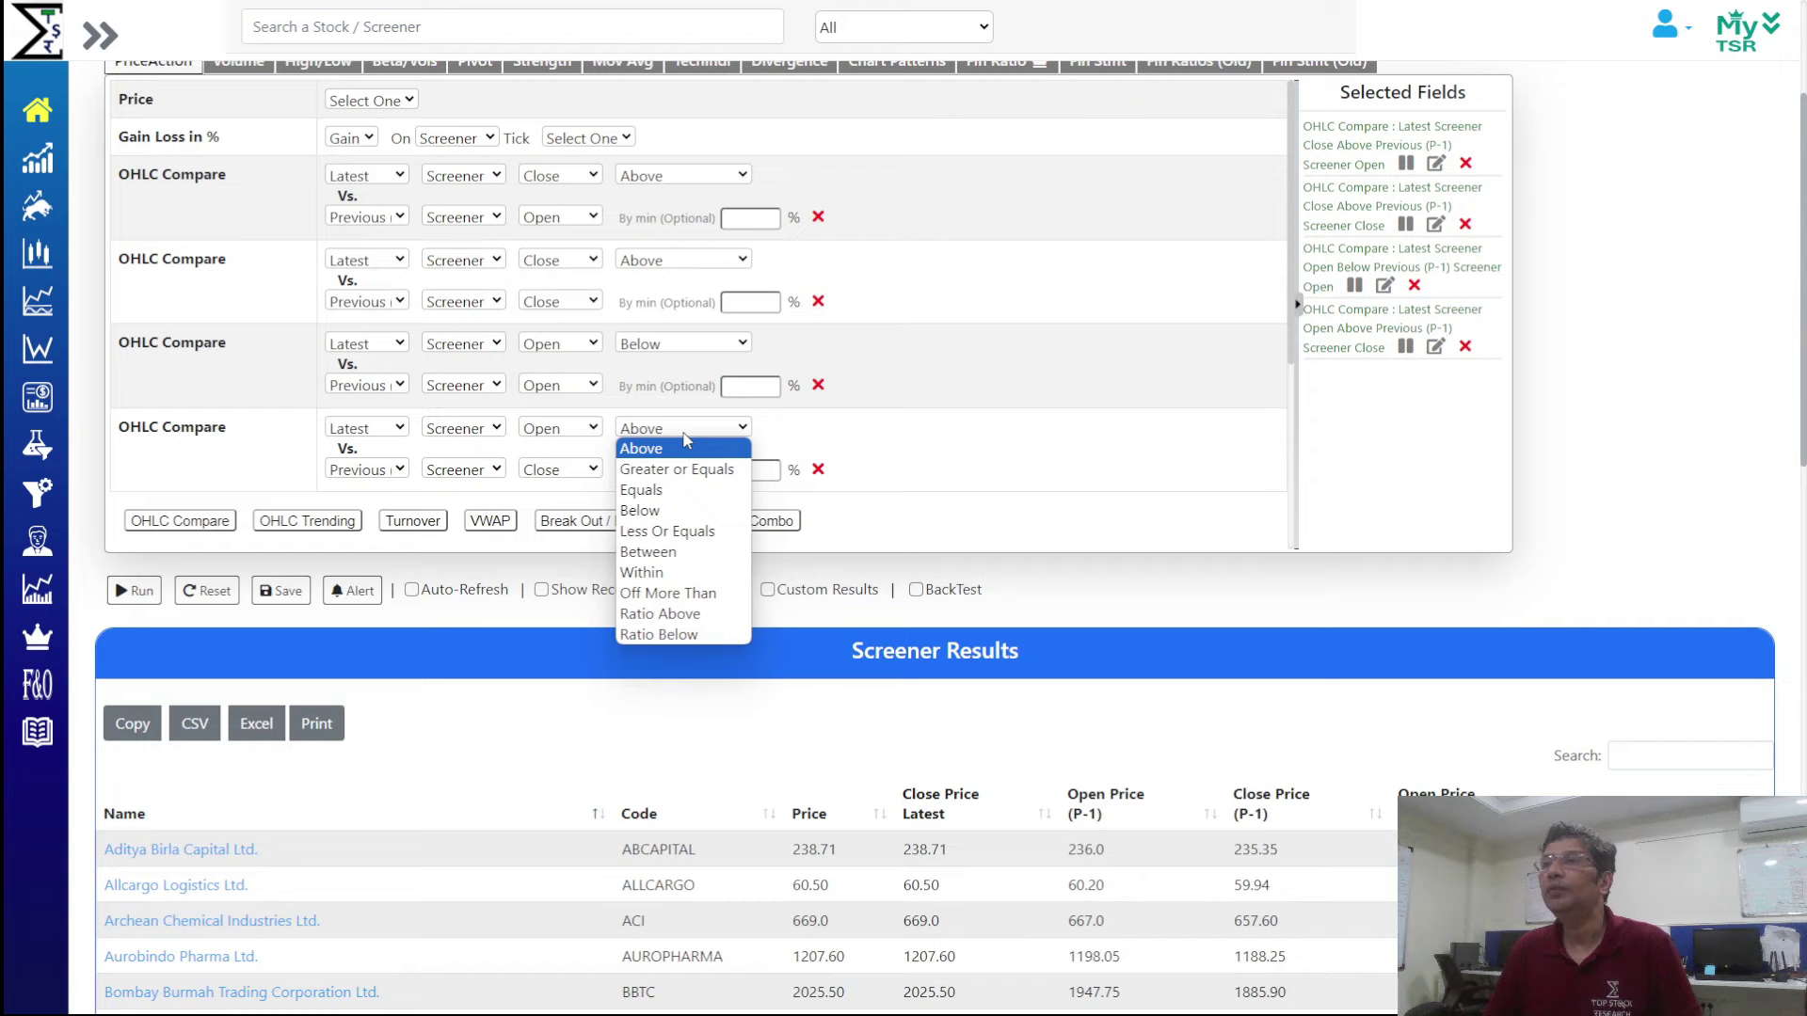
click(649, 509)
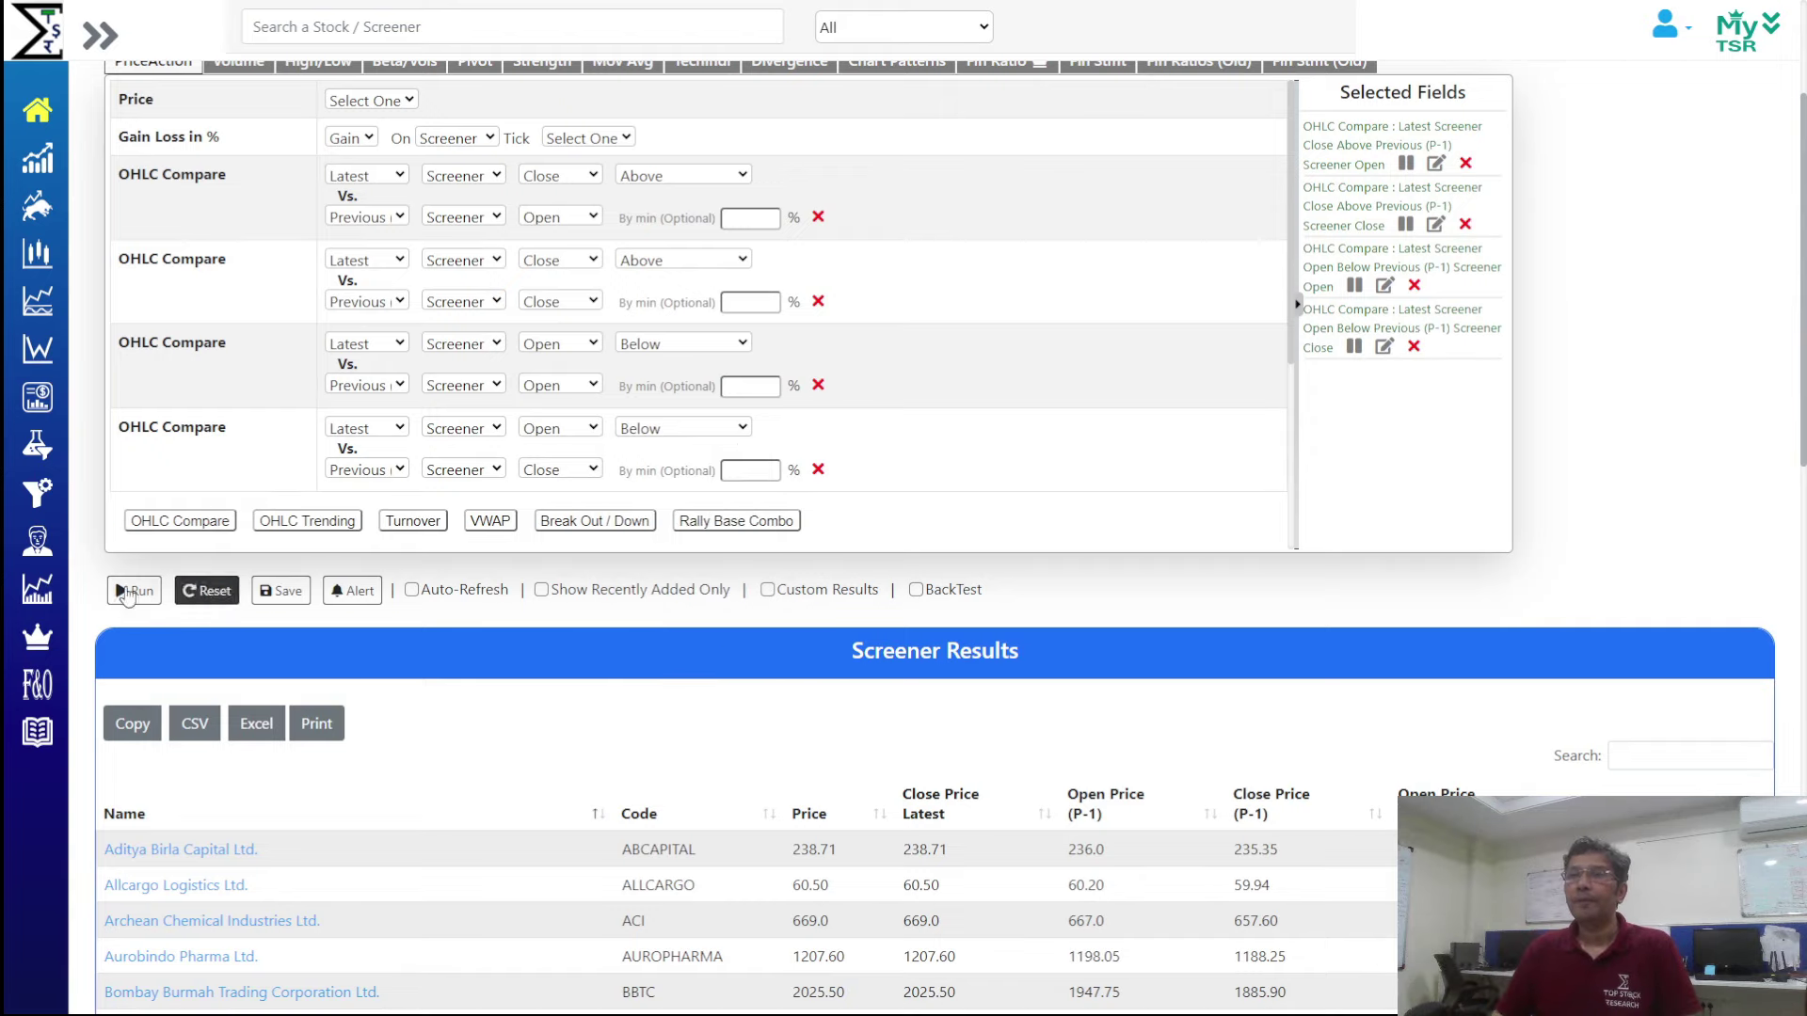
click(134, 591)
Open Bajaj Holdings & Investment's daily chart from the results to examine its last two candles
scroll(1715, 445, down, 3)
scroll(1715, 445, down, 5)
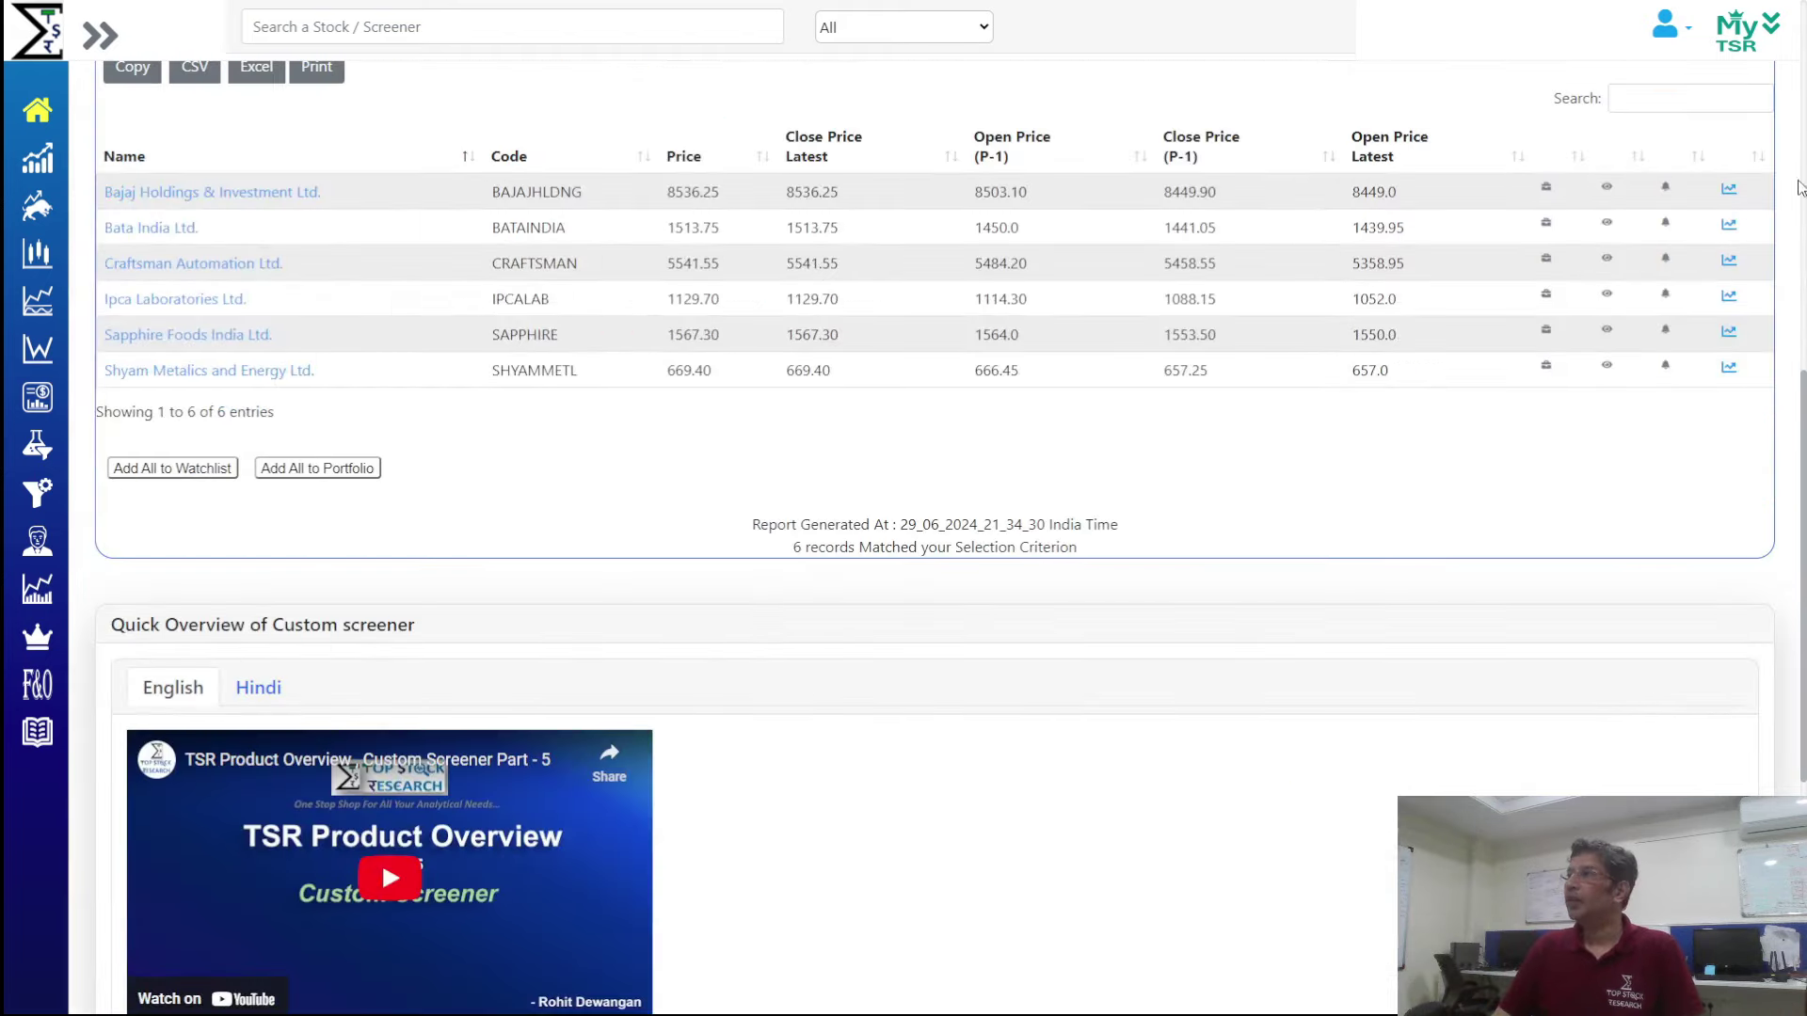
click(1728, 189)
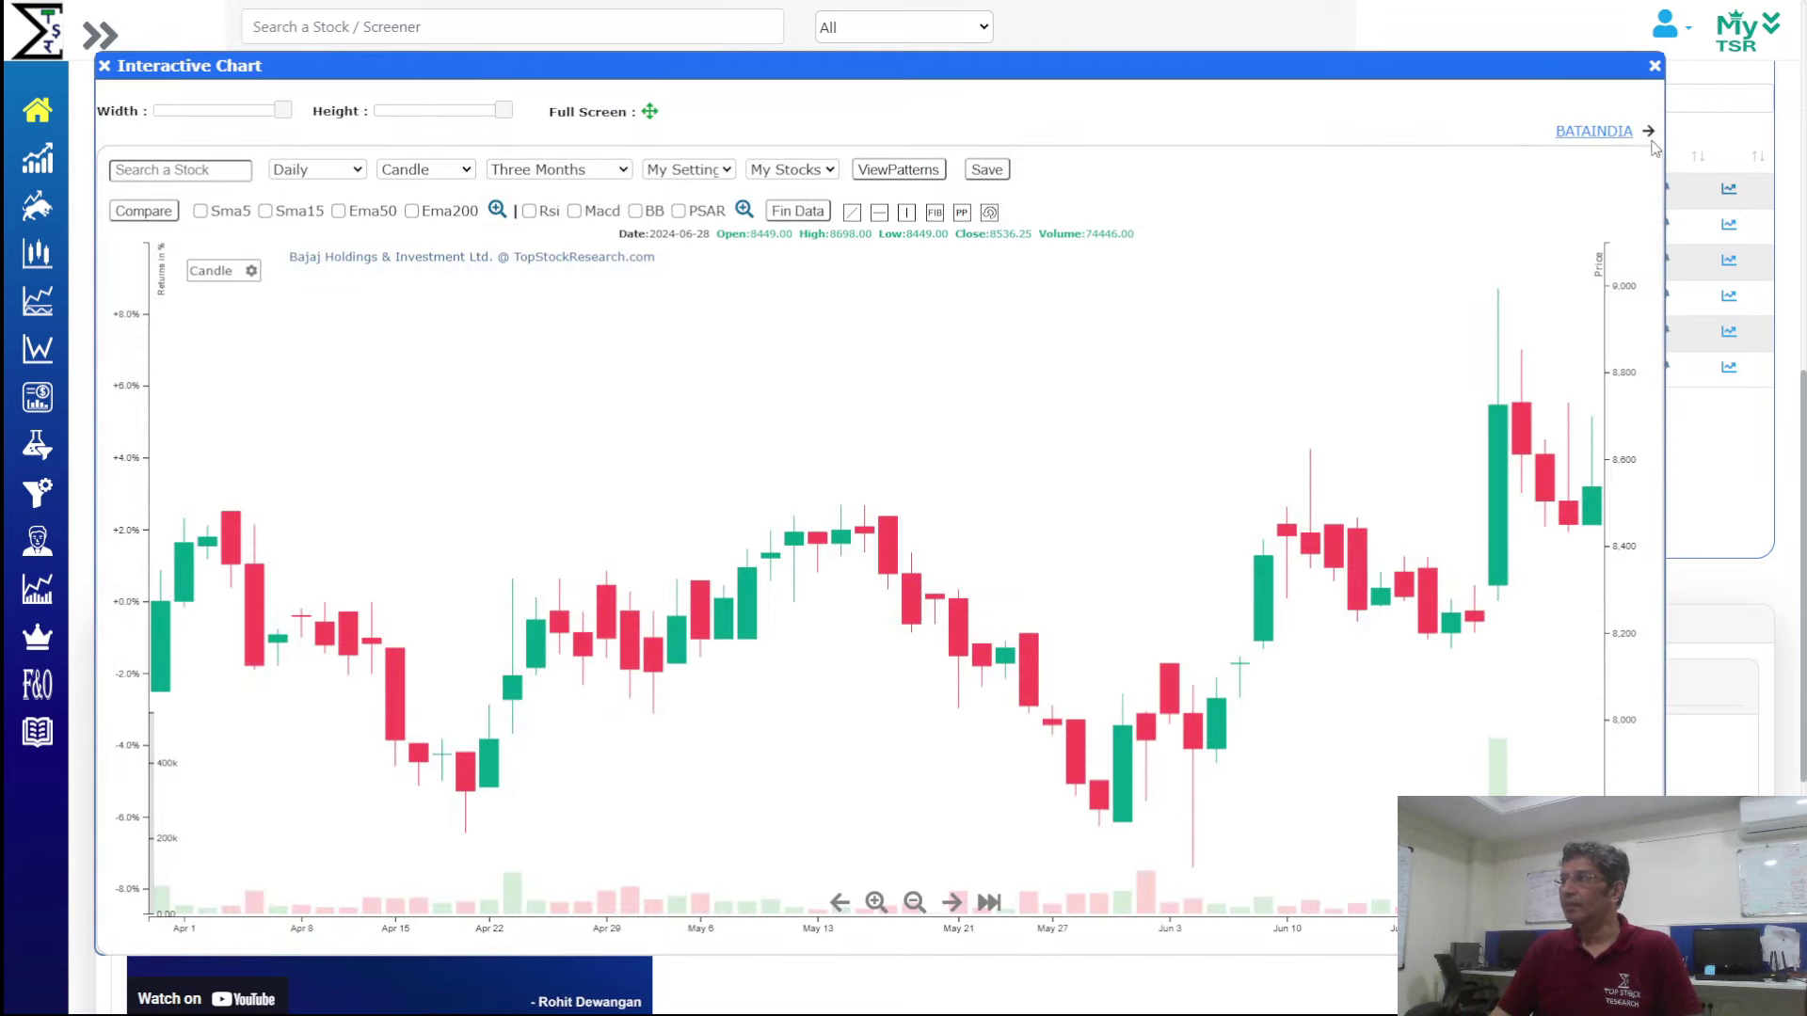
Page through the daily charts of the remaining results from Bata India to Sapphire Foods, and close the chart
click(1621, 138)
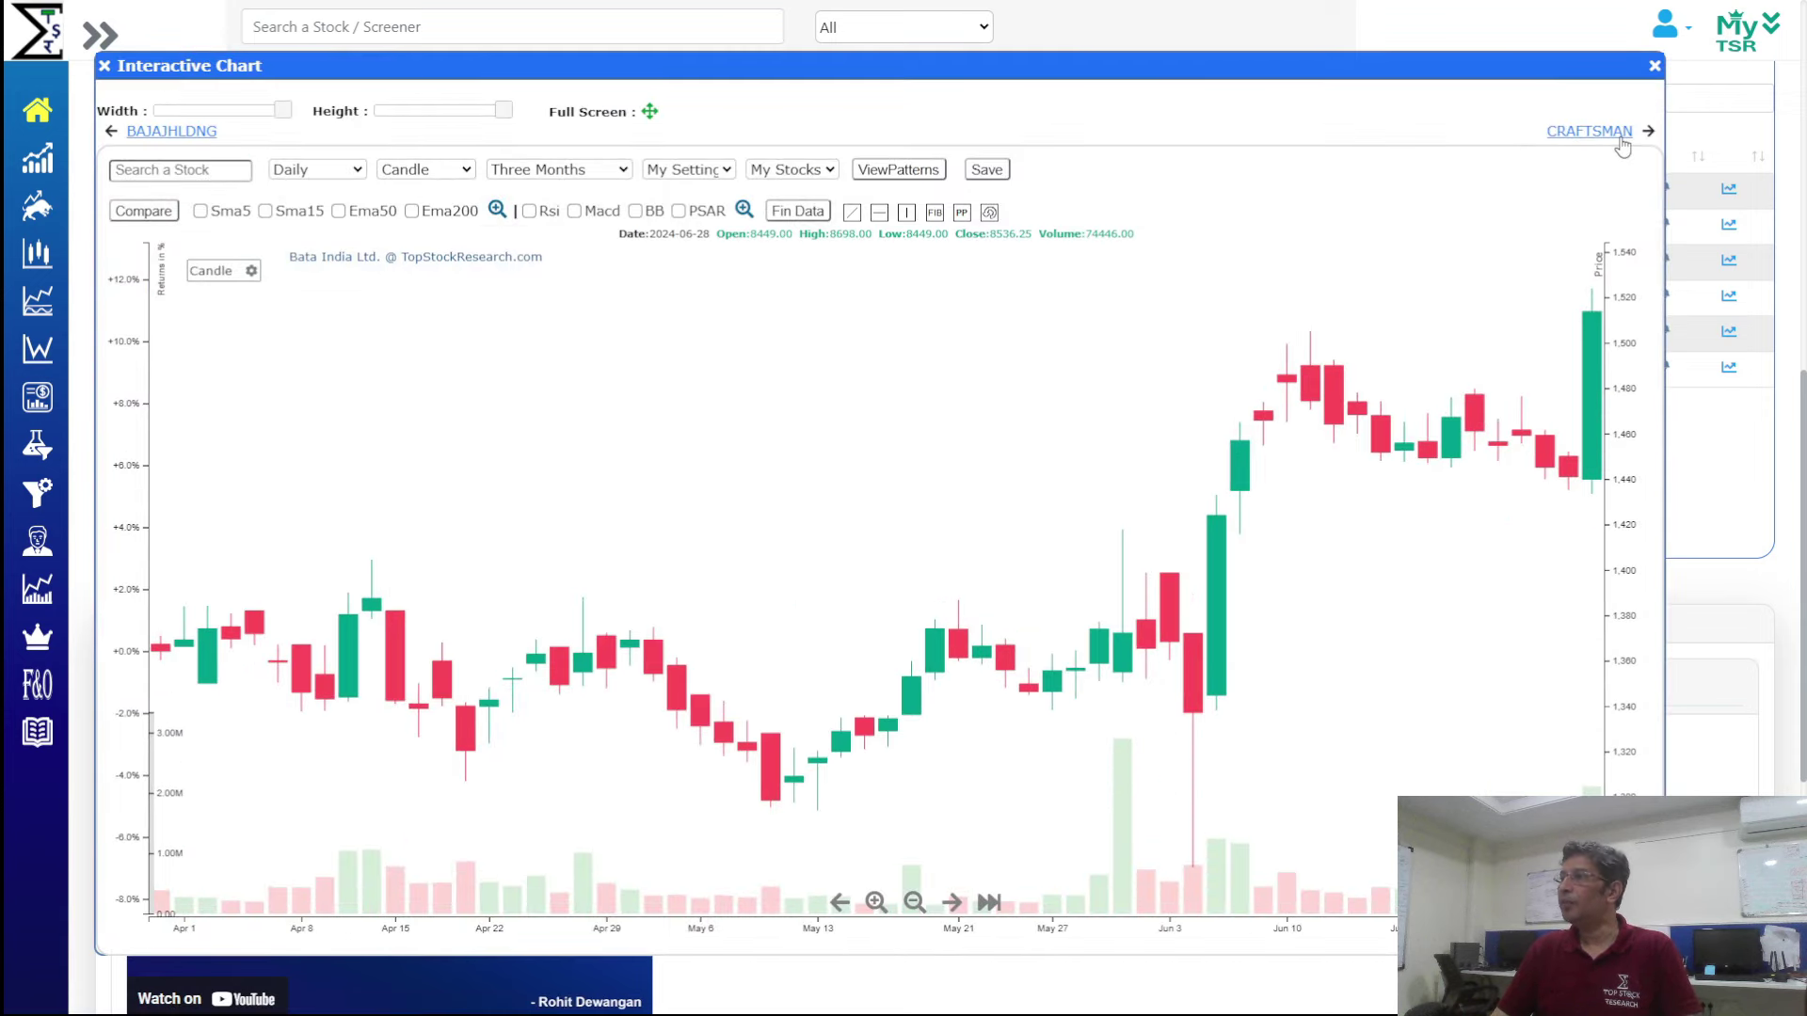
click(1621, 138)
click(1621, 137)
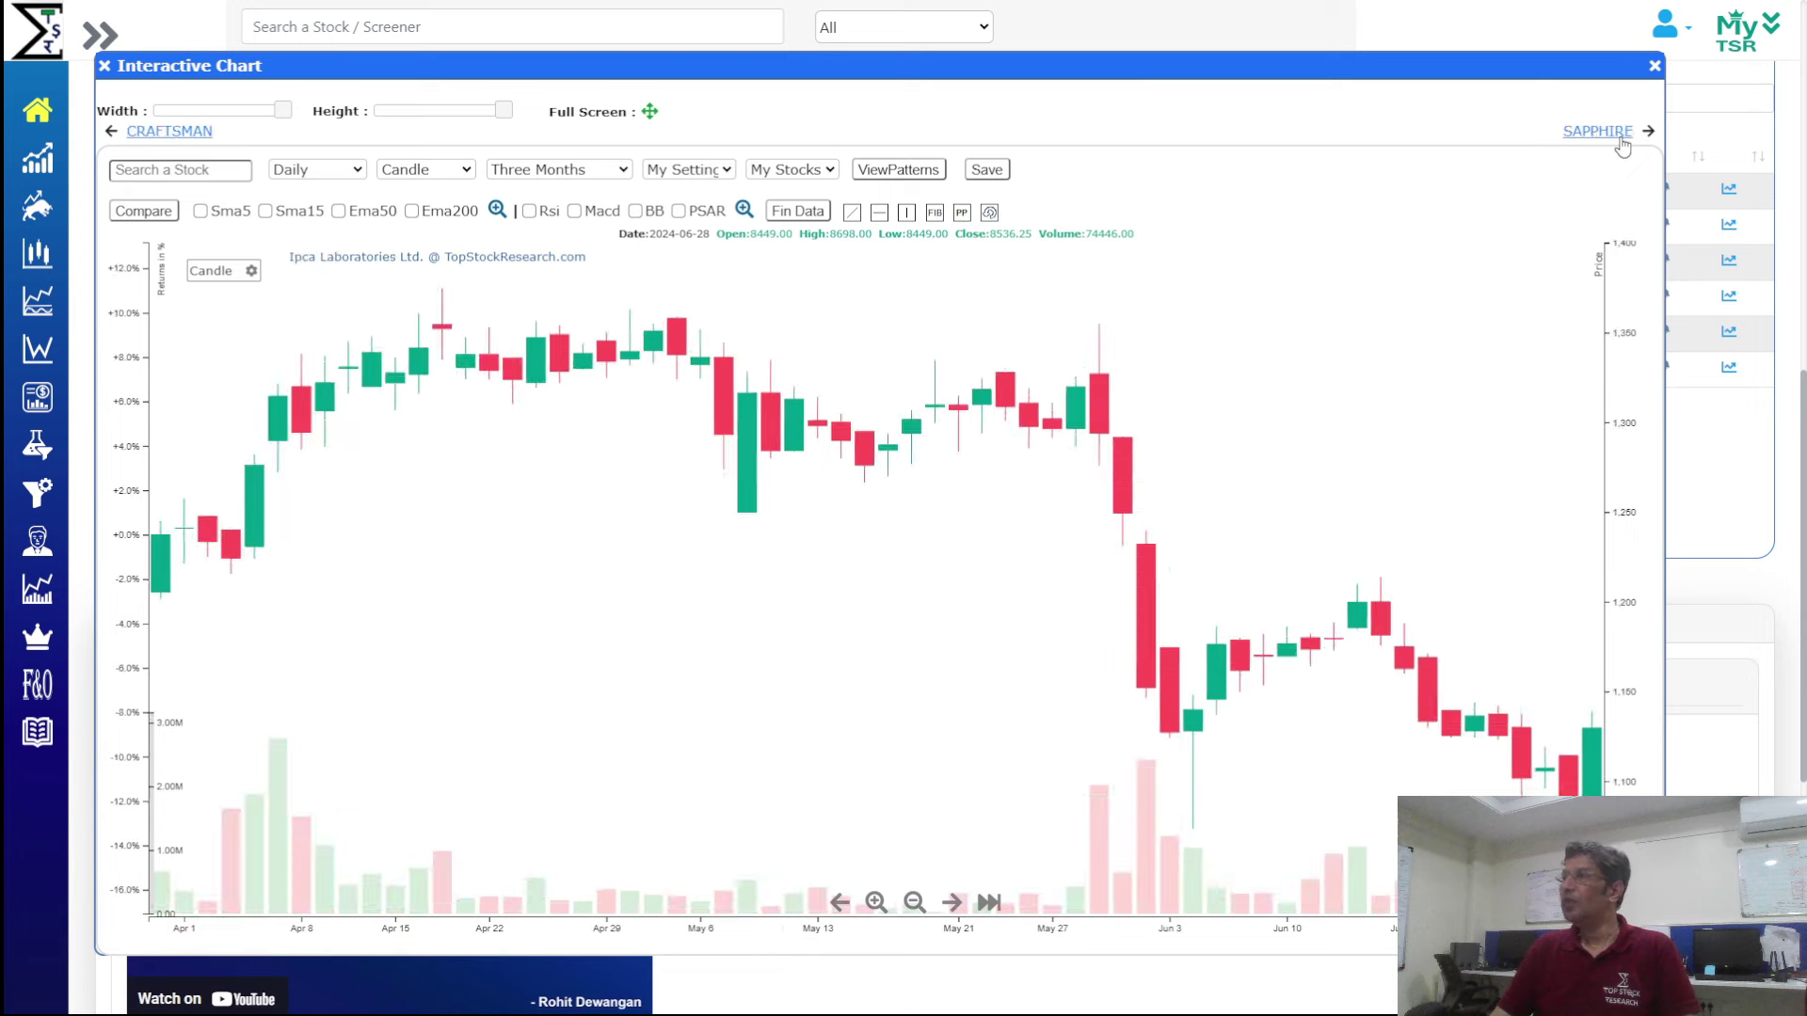
click(1598, 136)
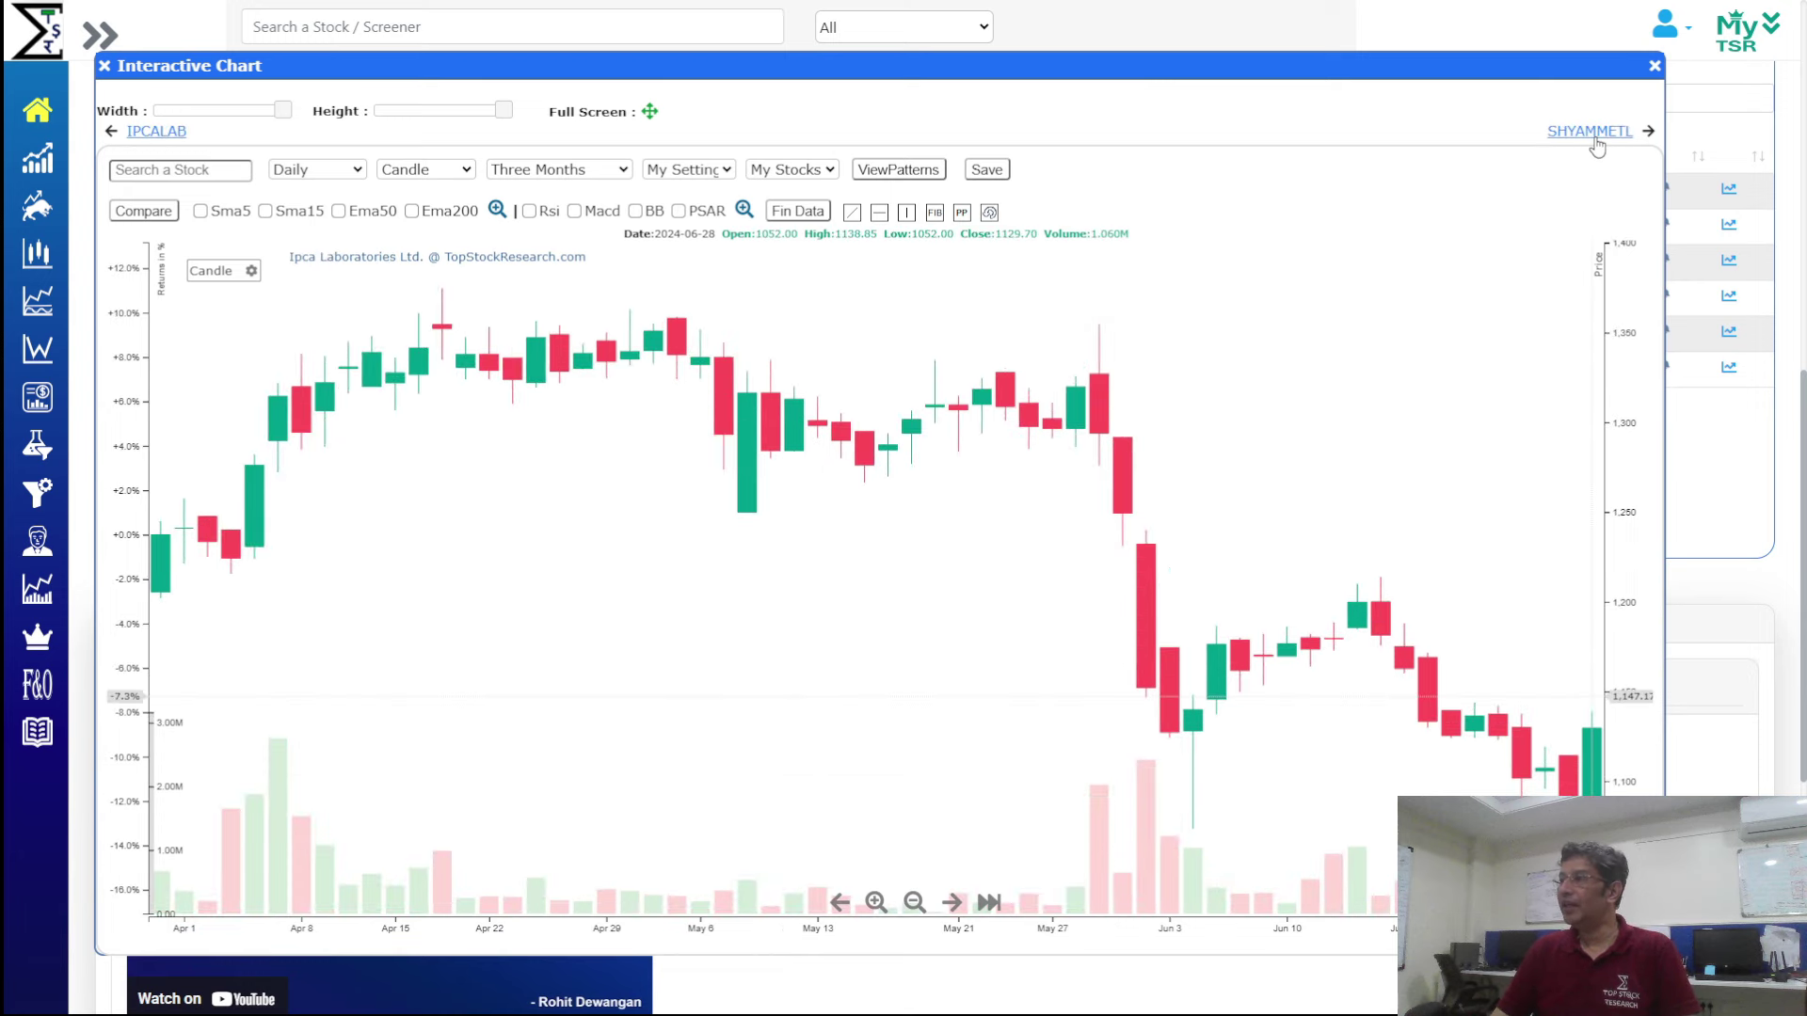
click(1654, 66)
Add a fifth OHLC Compare condition, Latest Close Above Latest Open by min 2%, and run the screener
scroll(1177, 514, up, 5)
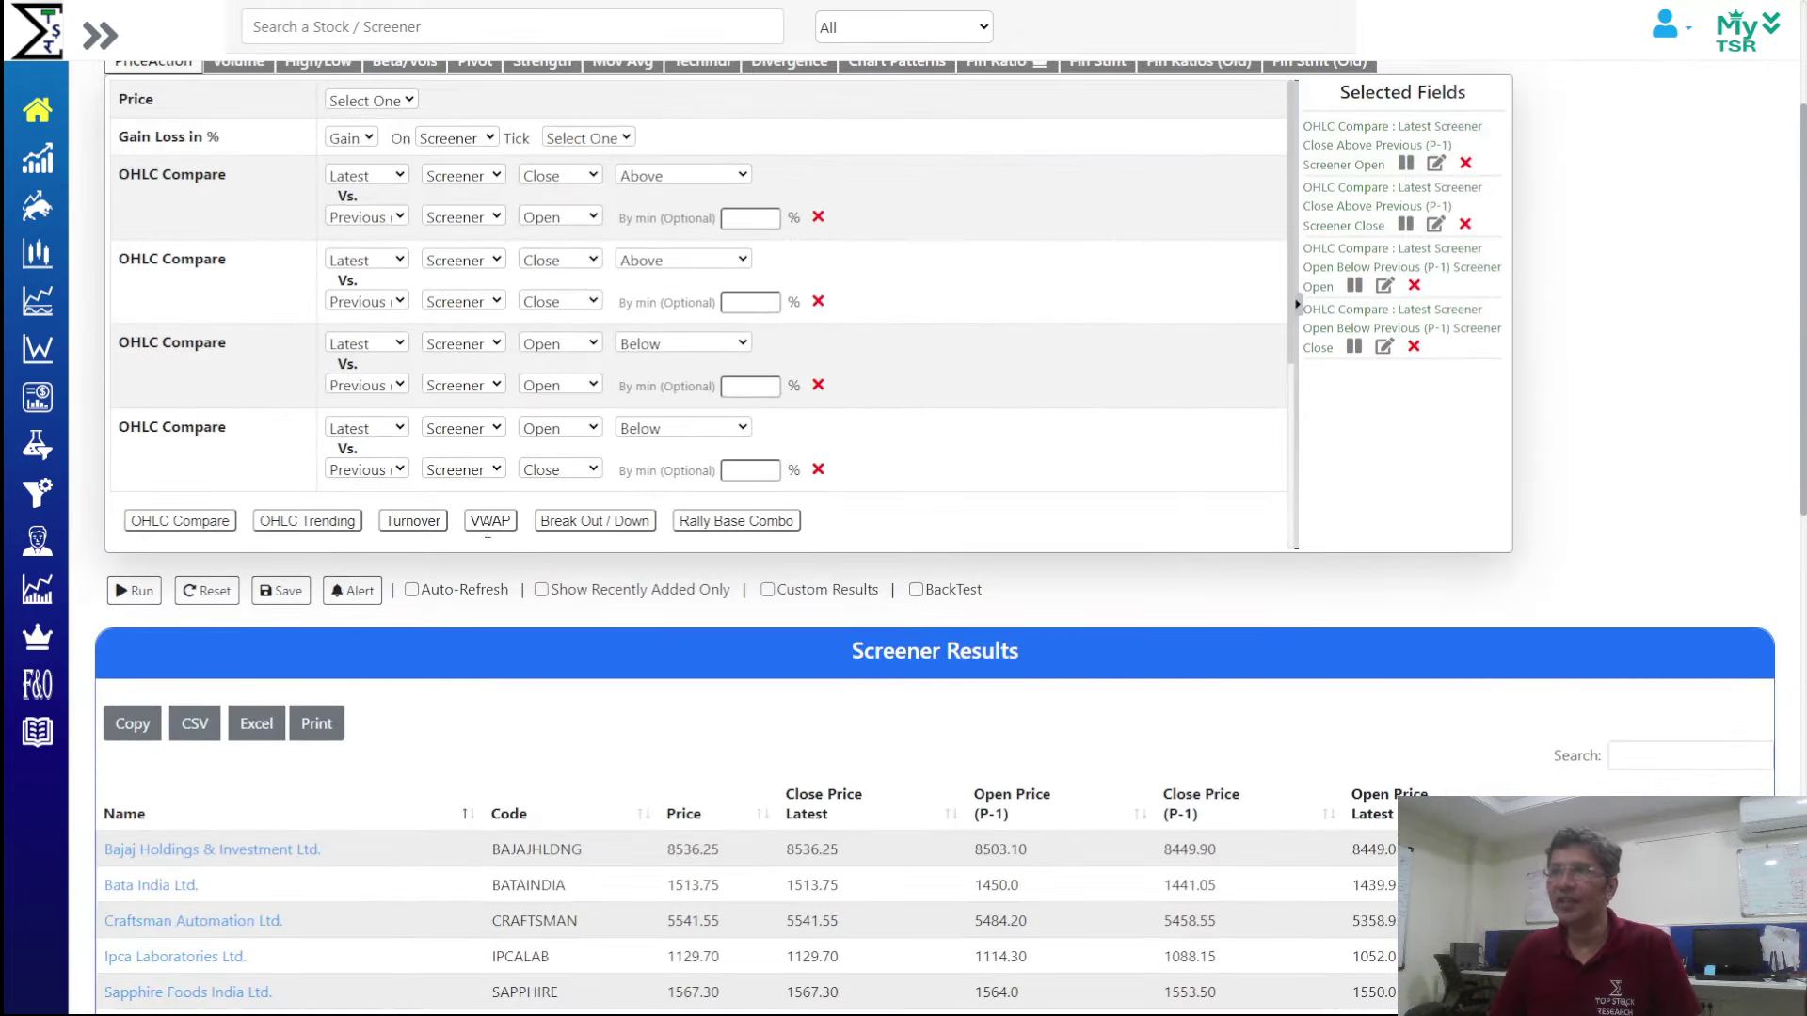
click(199, 522)
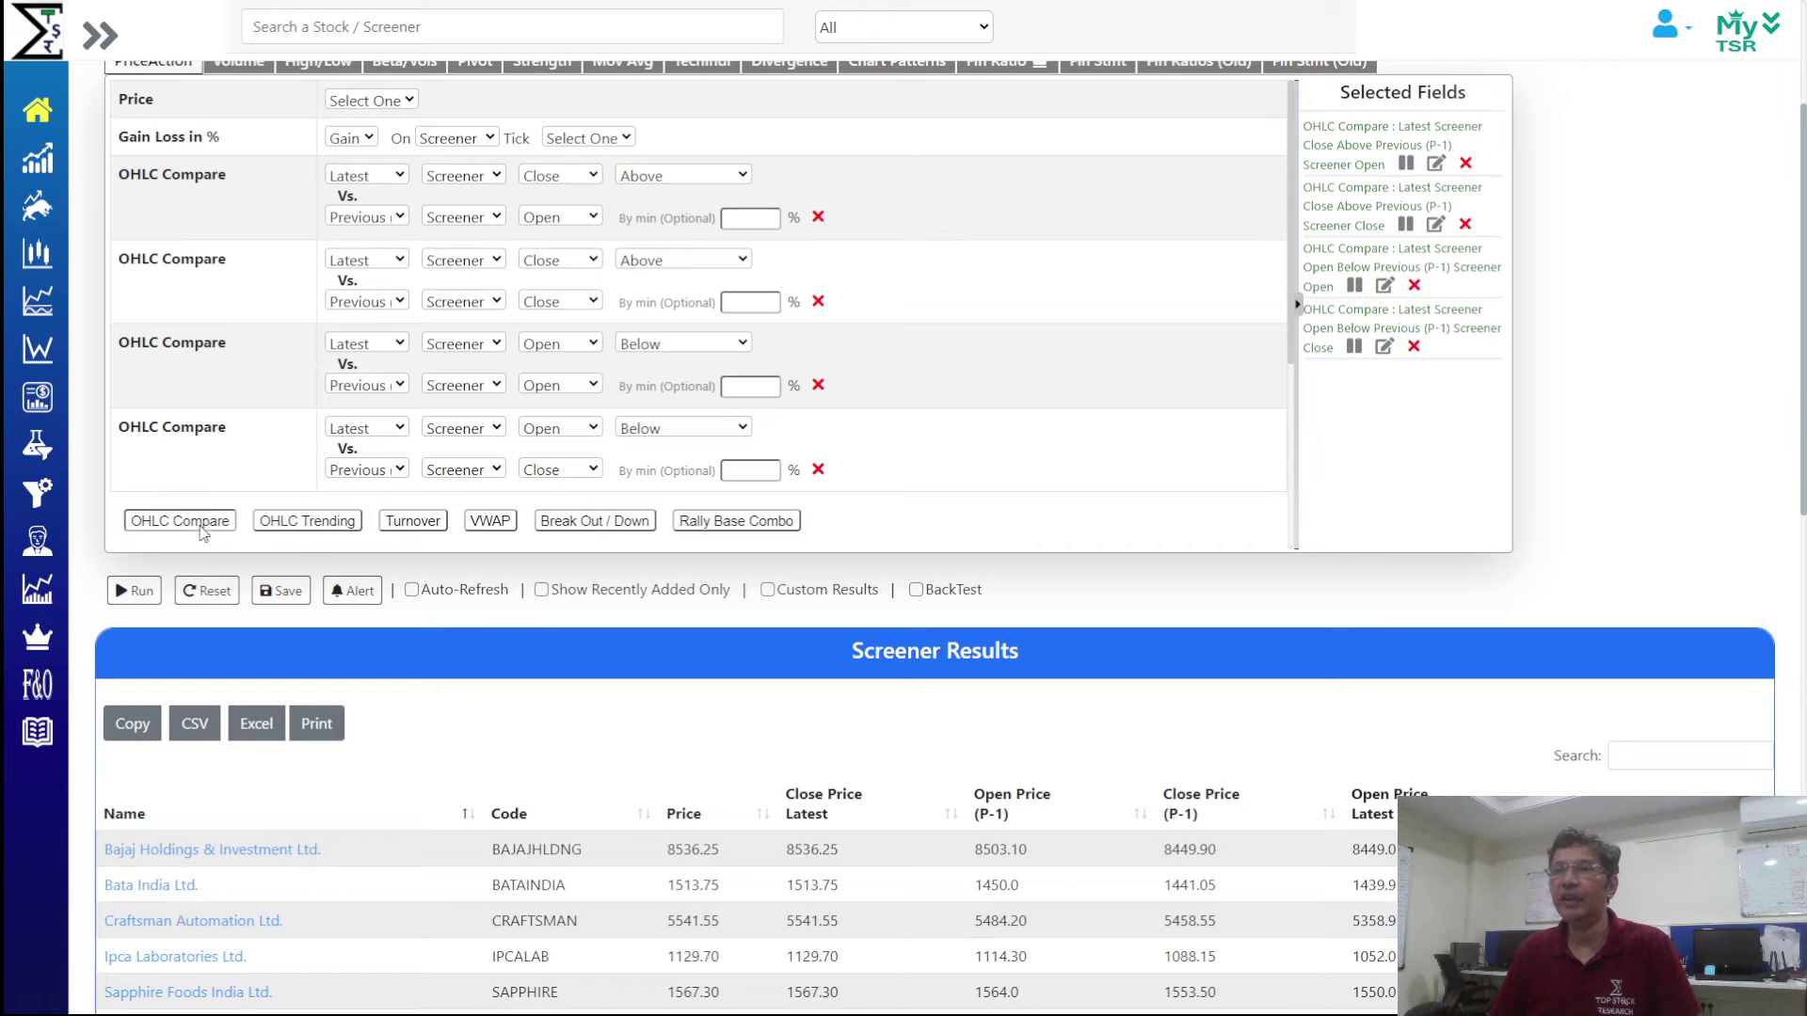
scroll(941, 414, down, 3)
click(552, 275)
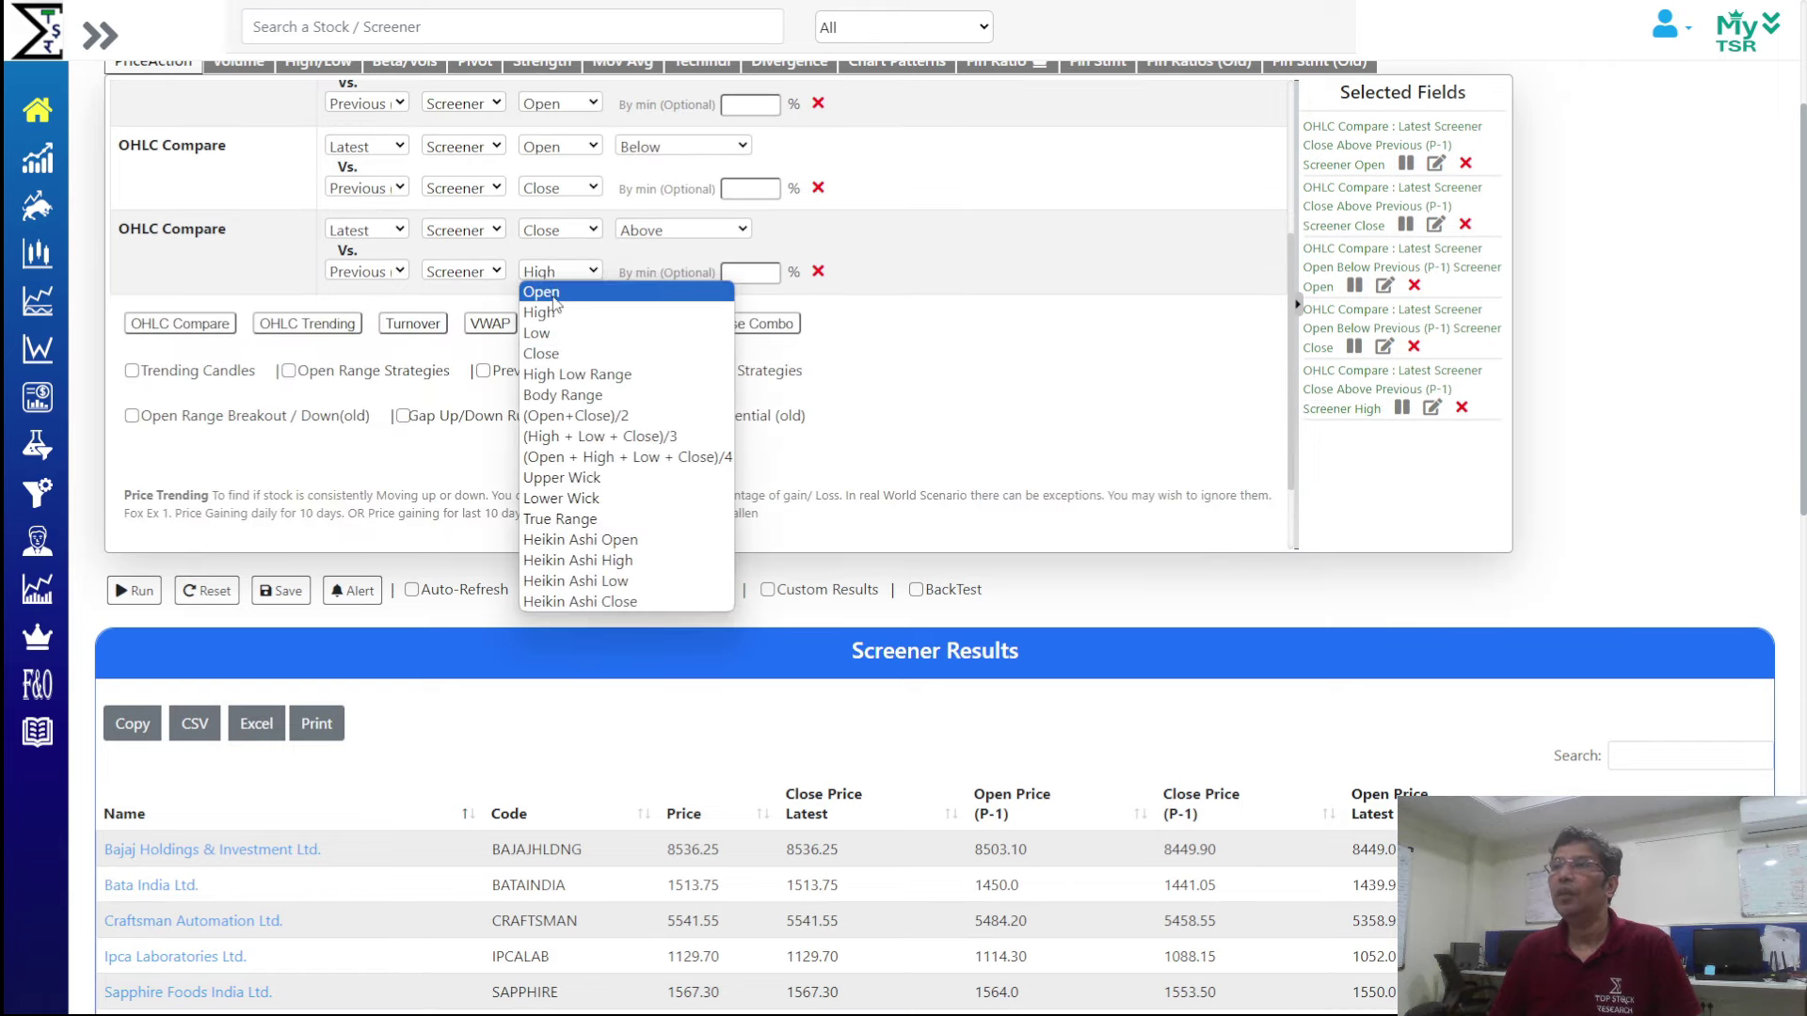
click(561, 293)
click(386, 273)
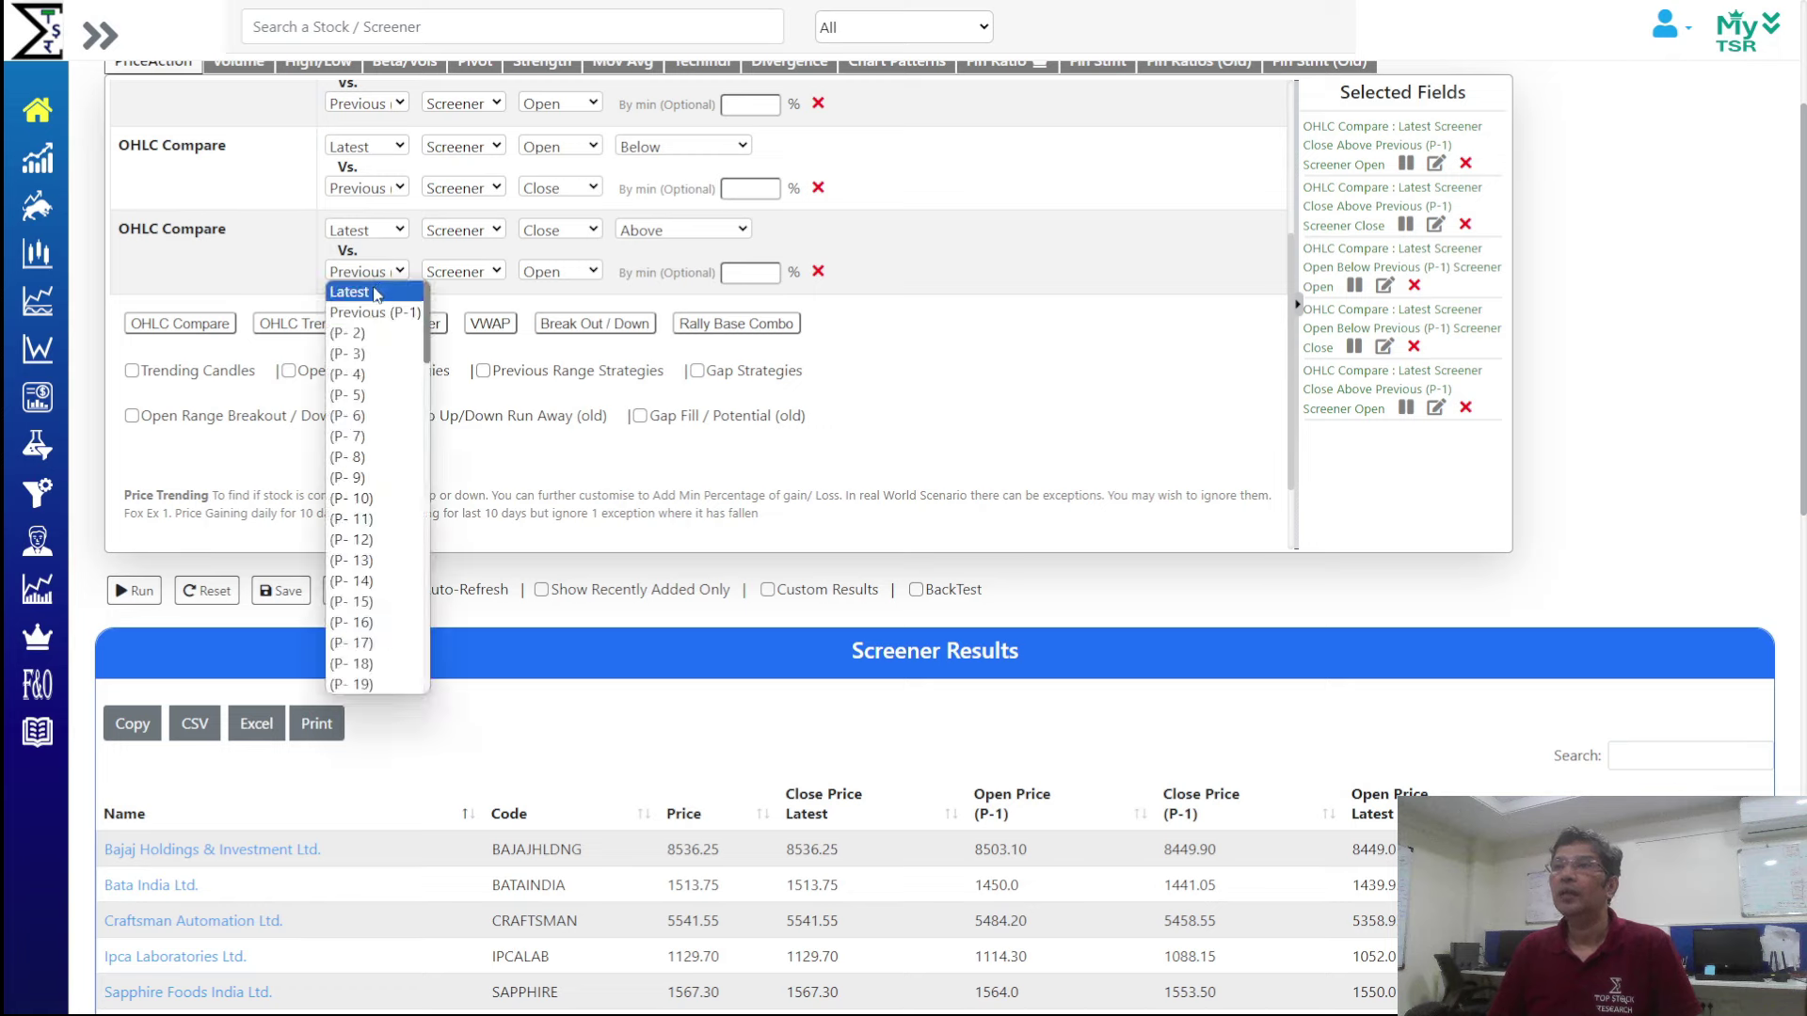
click(355, 291)
click(754, 275)
text(2)
click(133, 591)
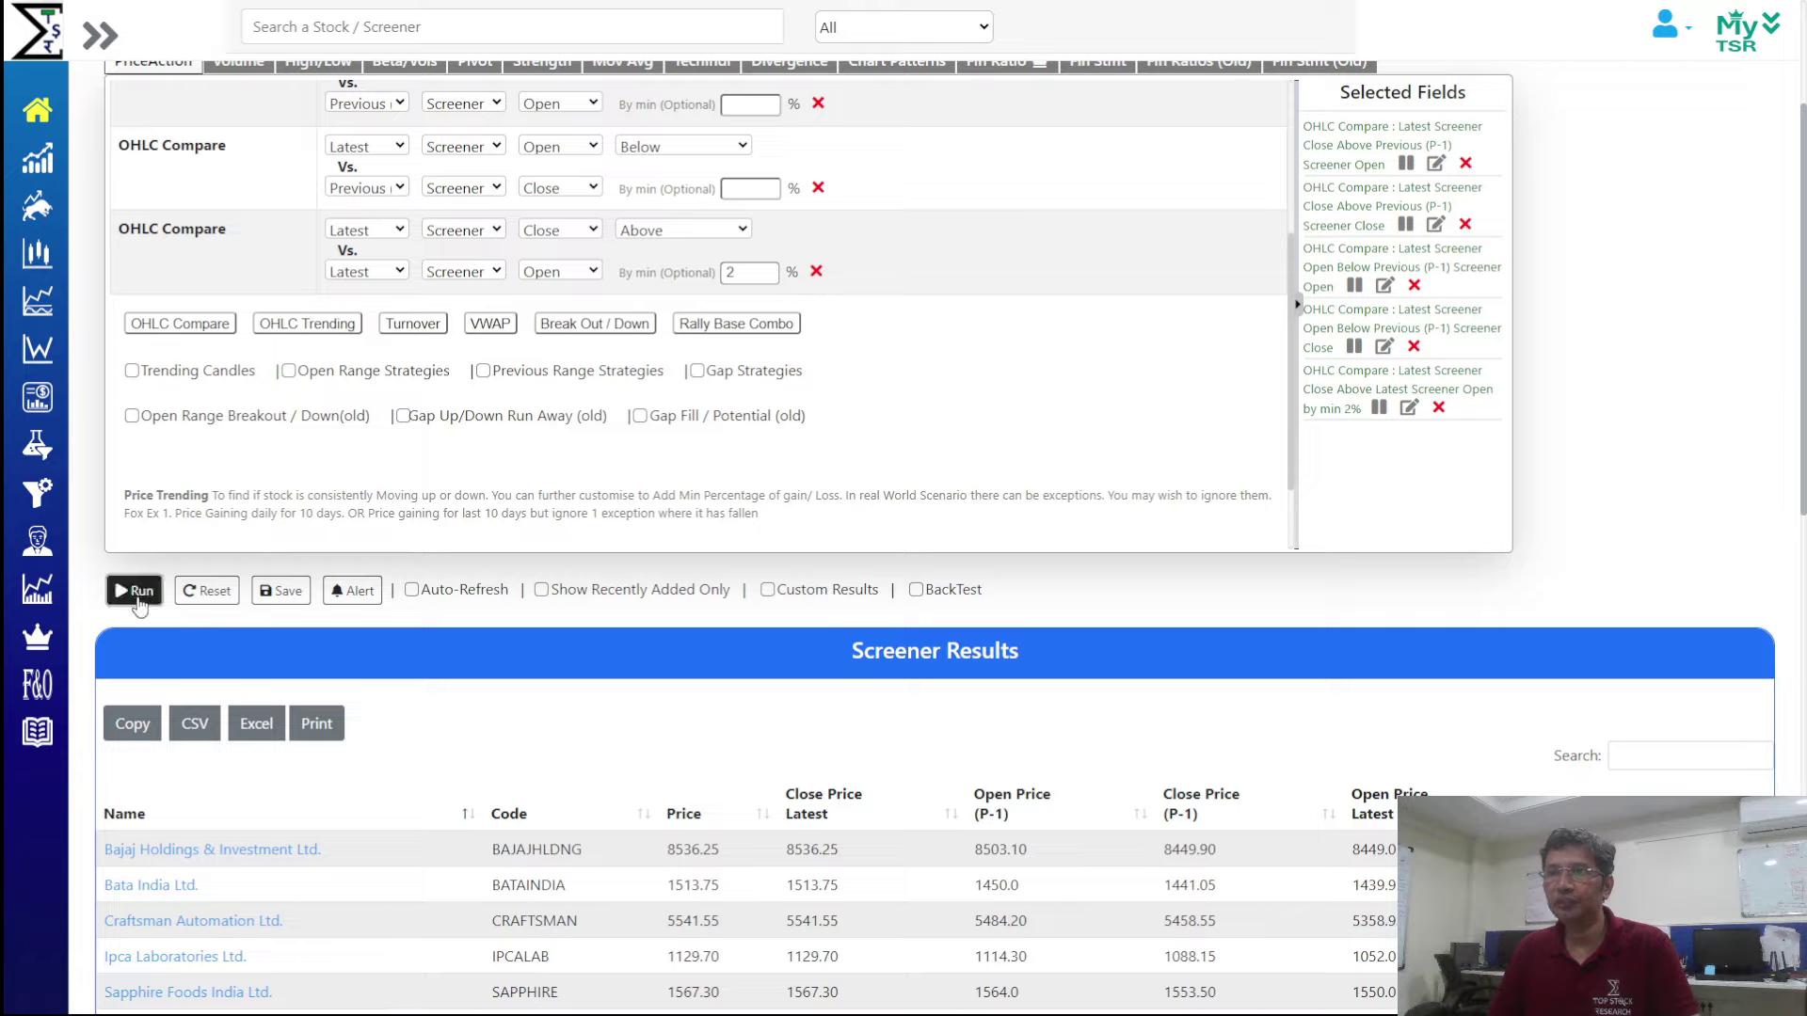
Check Bata India's daily chart against the 2% candle condition, and close it
scroll(1301, 510, down, 7)
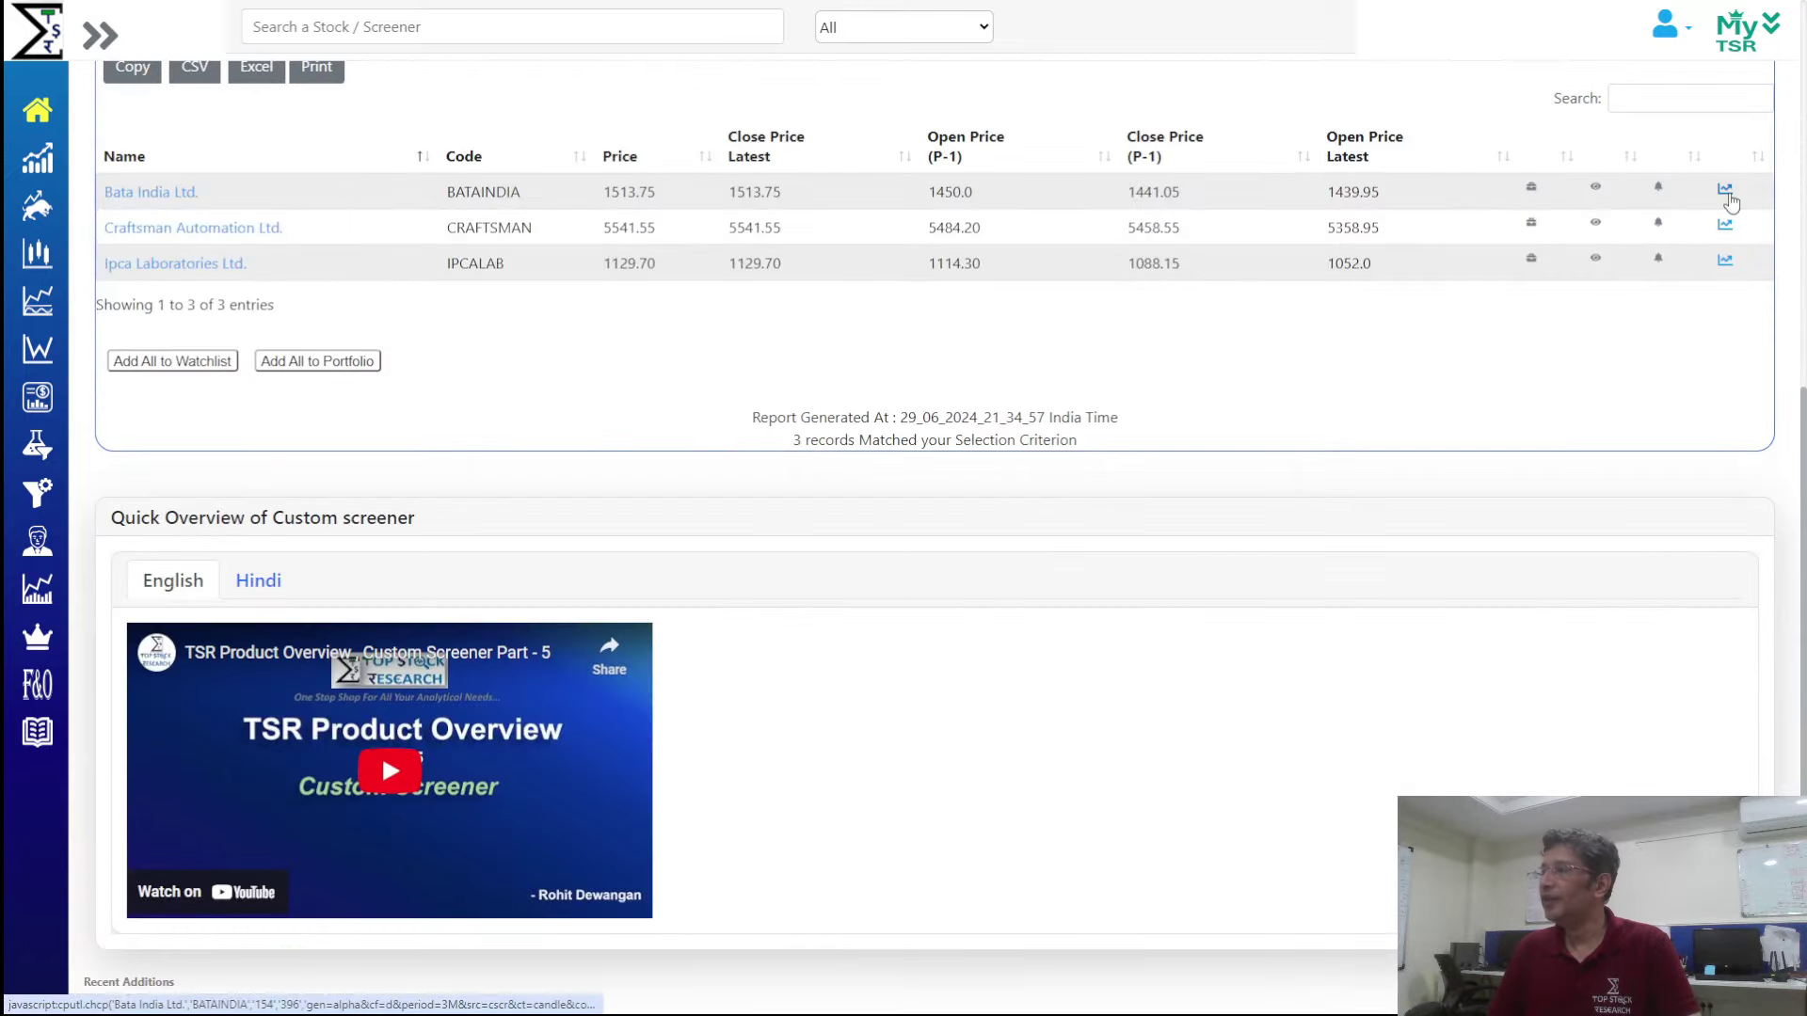
click(1726, 191)
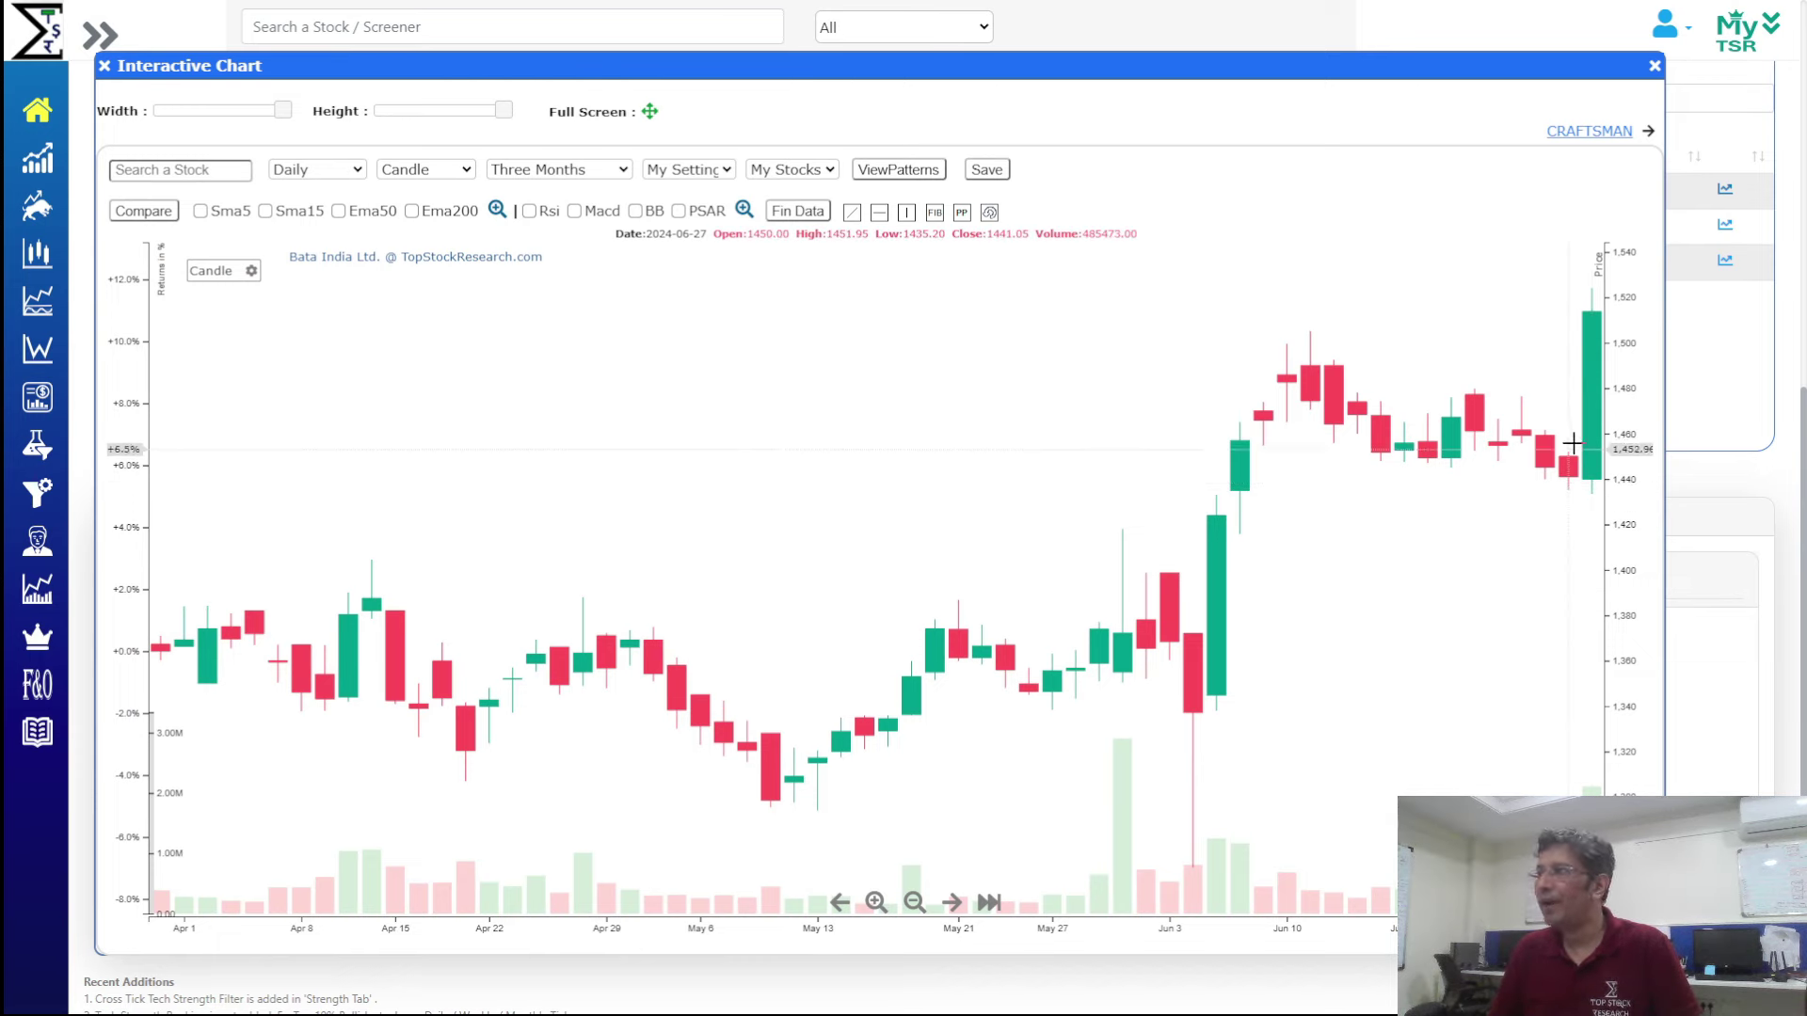
click(1656, 66)
Set a minimum of .2% on the third and fourth OHLC Compare conditions and run the screener
scroll(603, 381, up, 3)
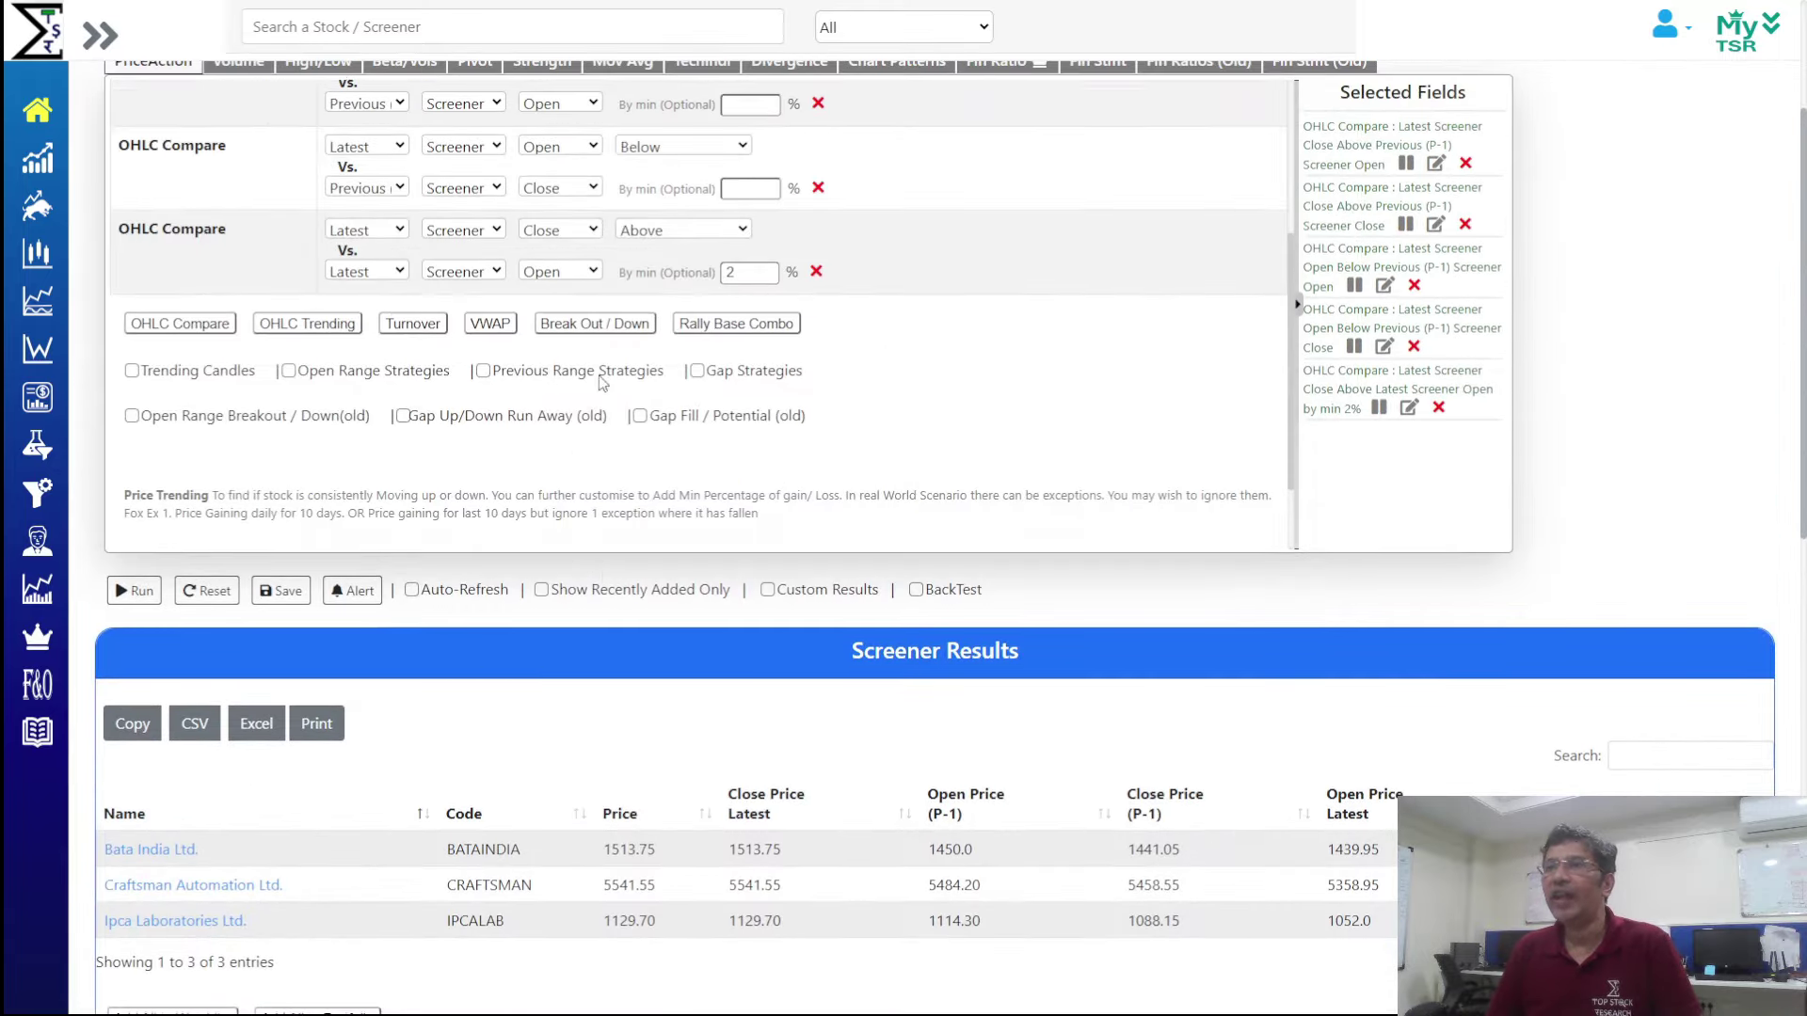
scroll(603, 382, up, 2)
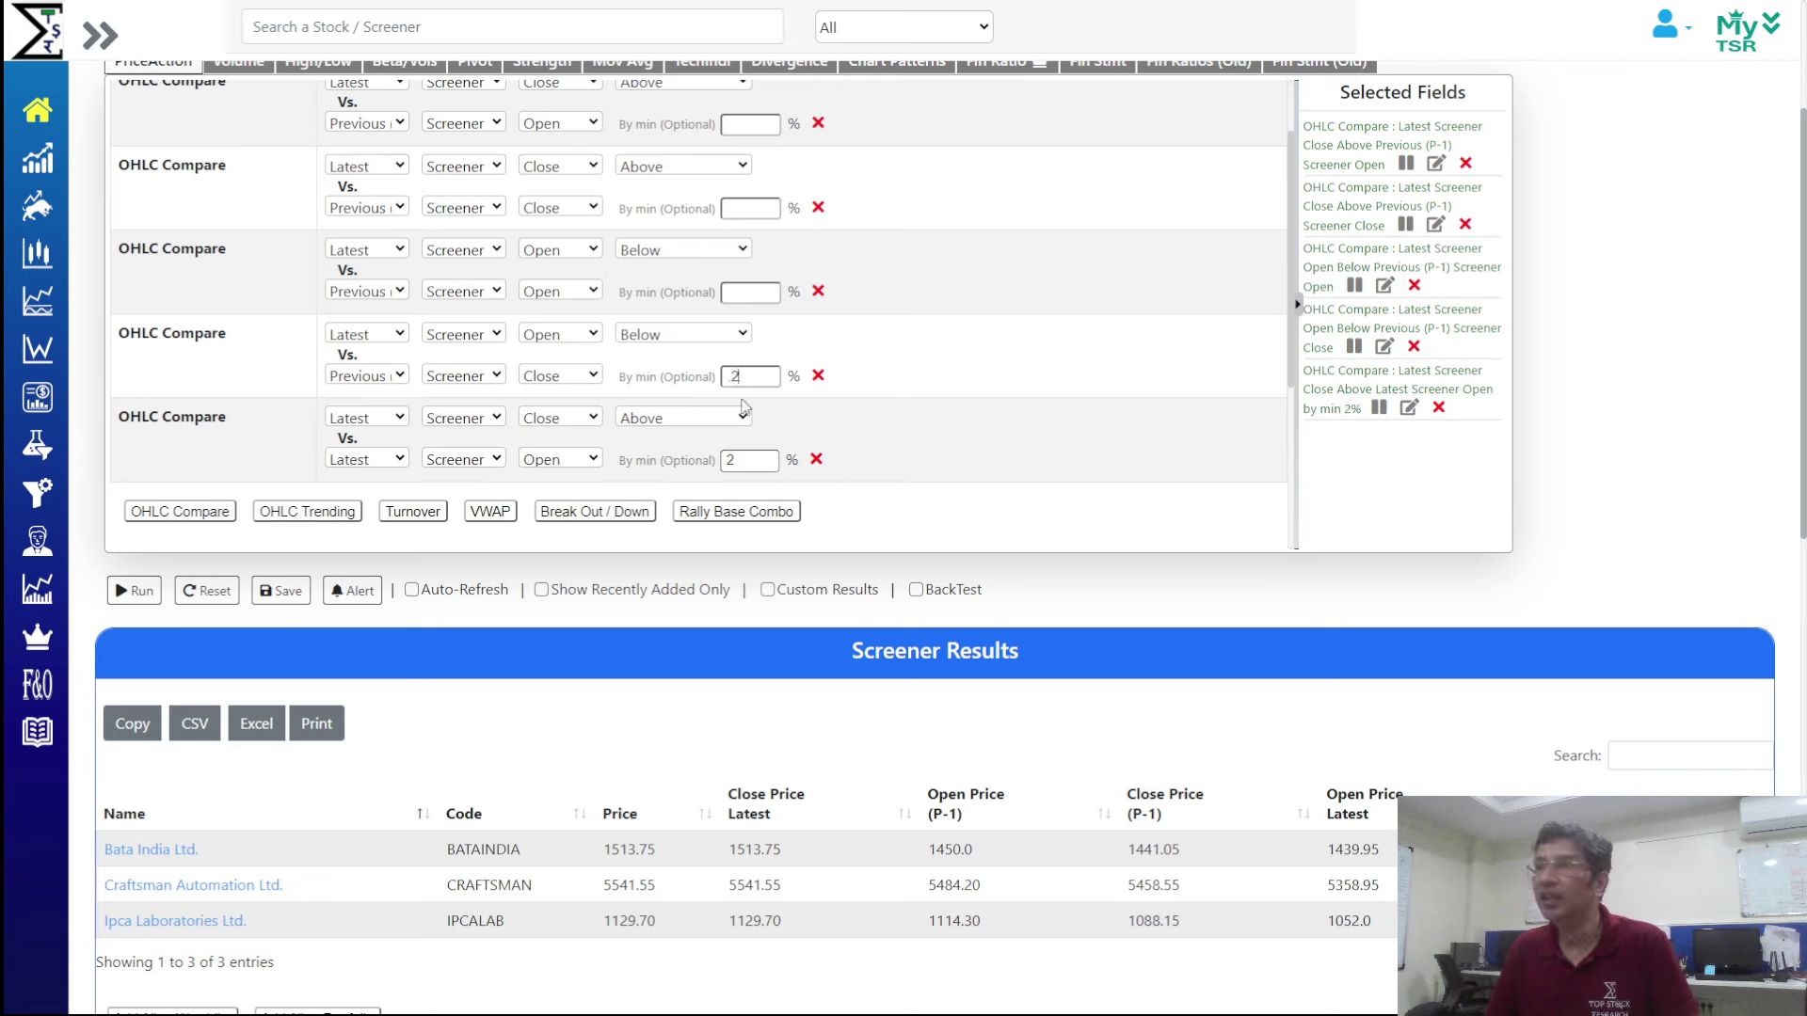
click(760, 288)
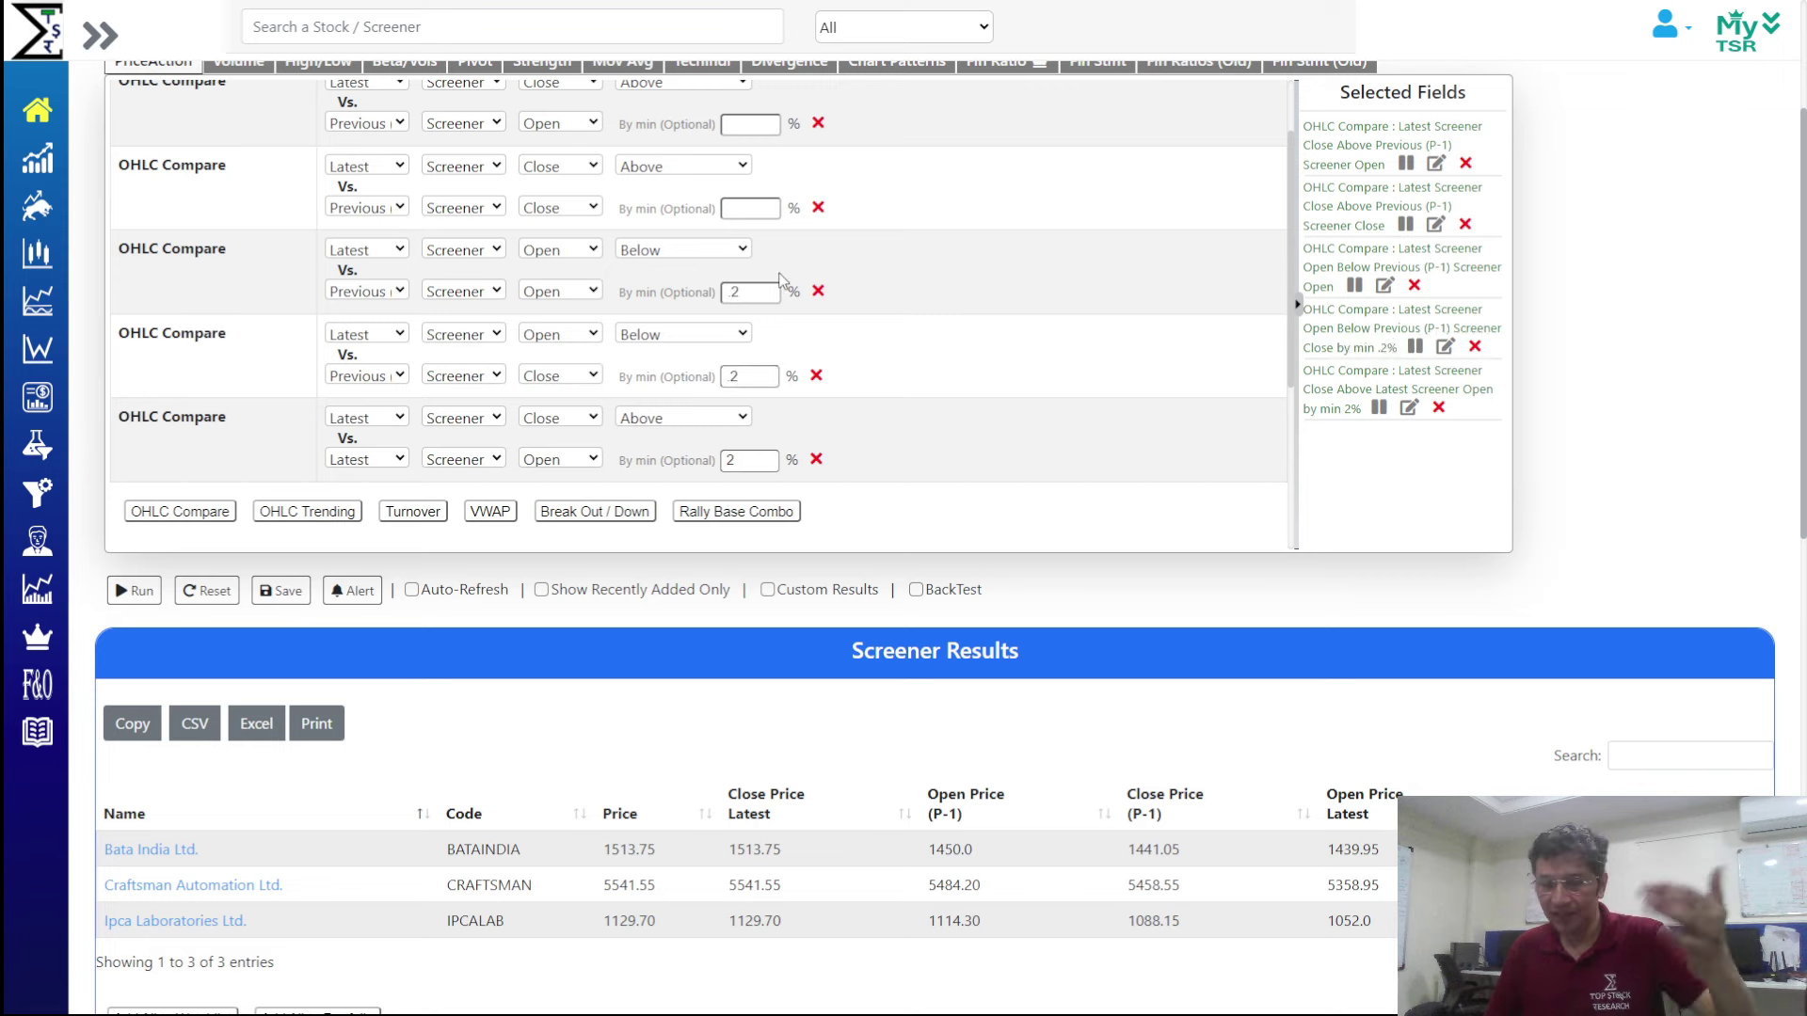
click(134, 590)
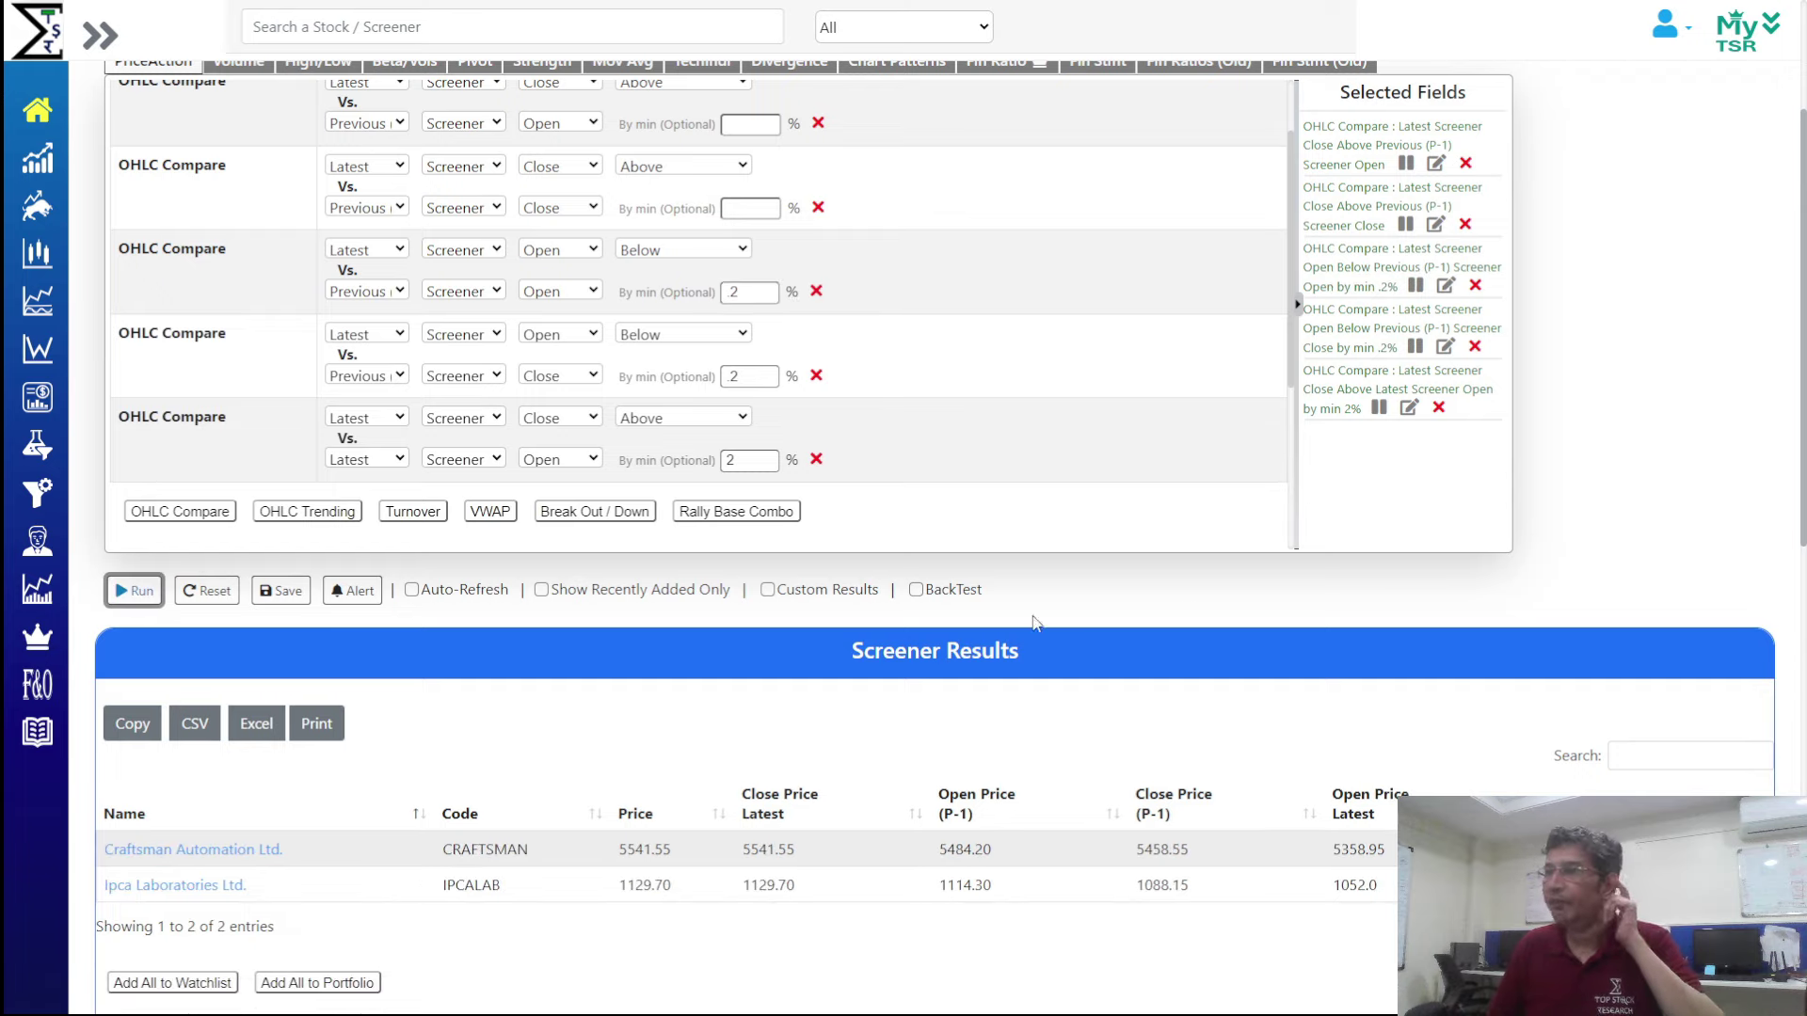
Examine the last two candles of Craftsman Automation and Ipca Laboratories on their daily charts, and close the chart
scroll(1631, 525, down, 7)
click(1724, 190)
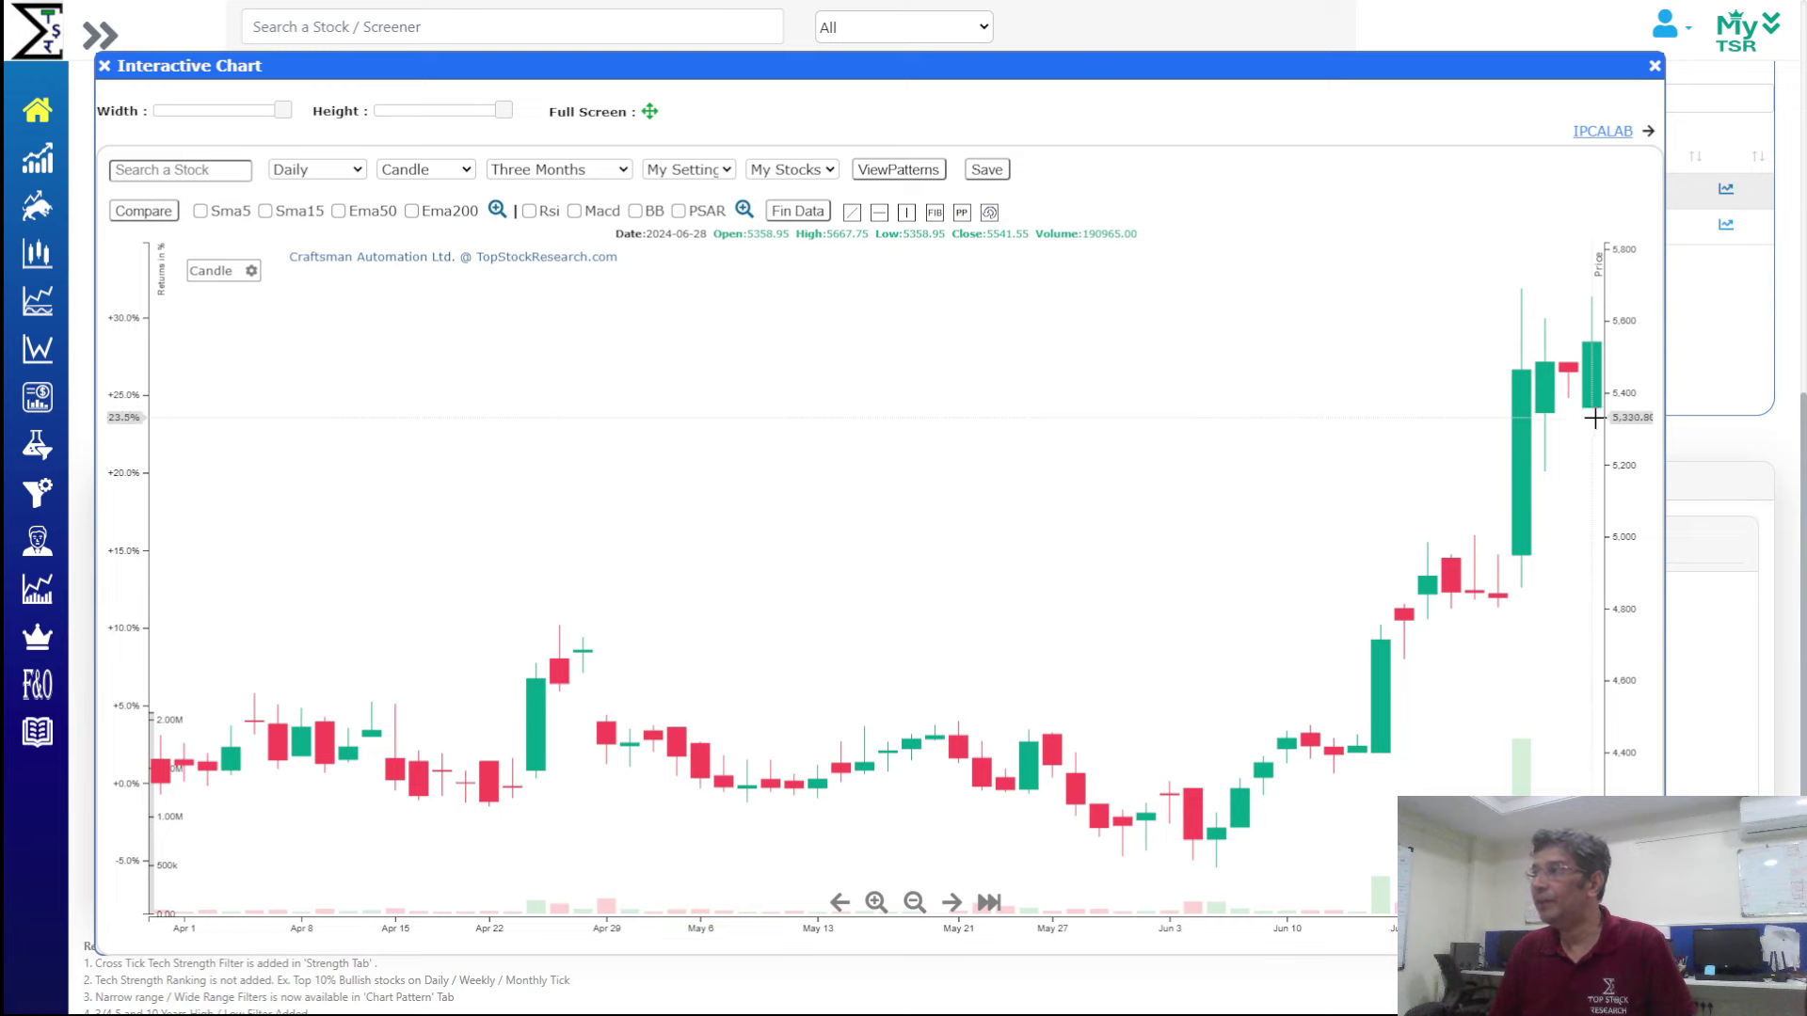
click(1602, 132)
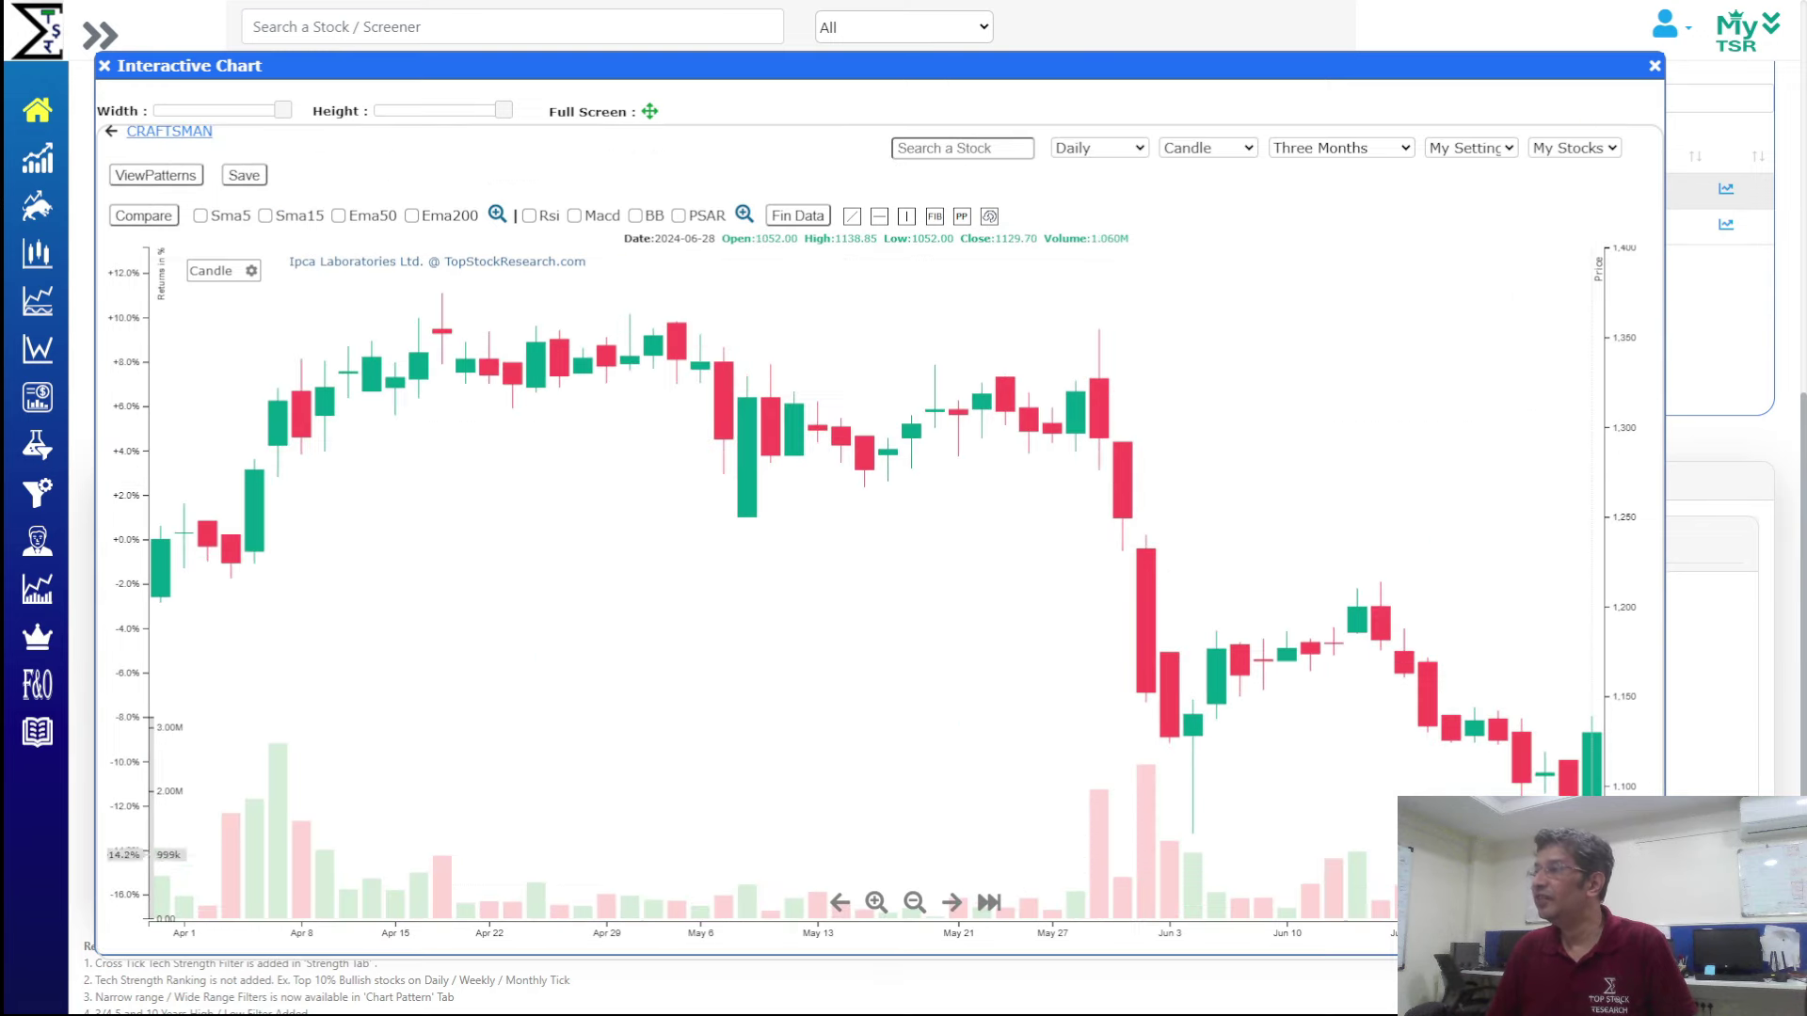
click(1653, 66)
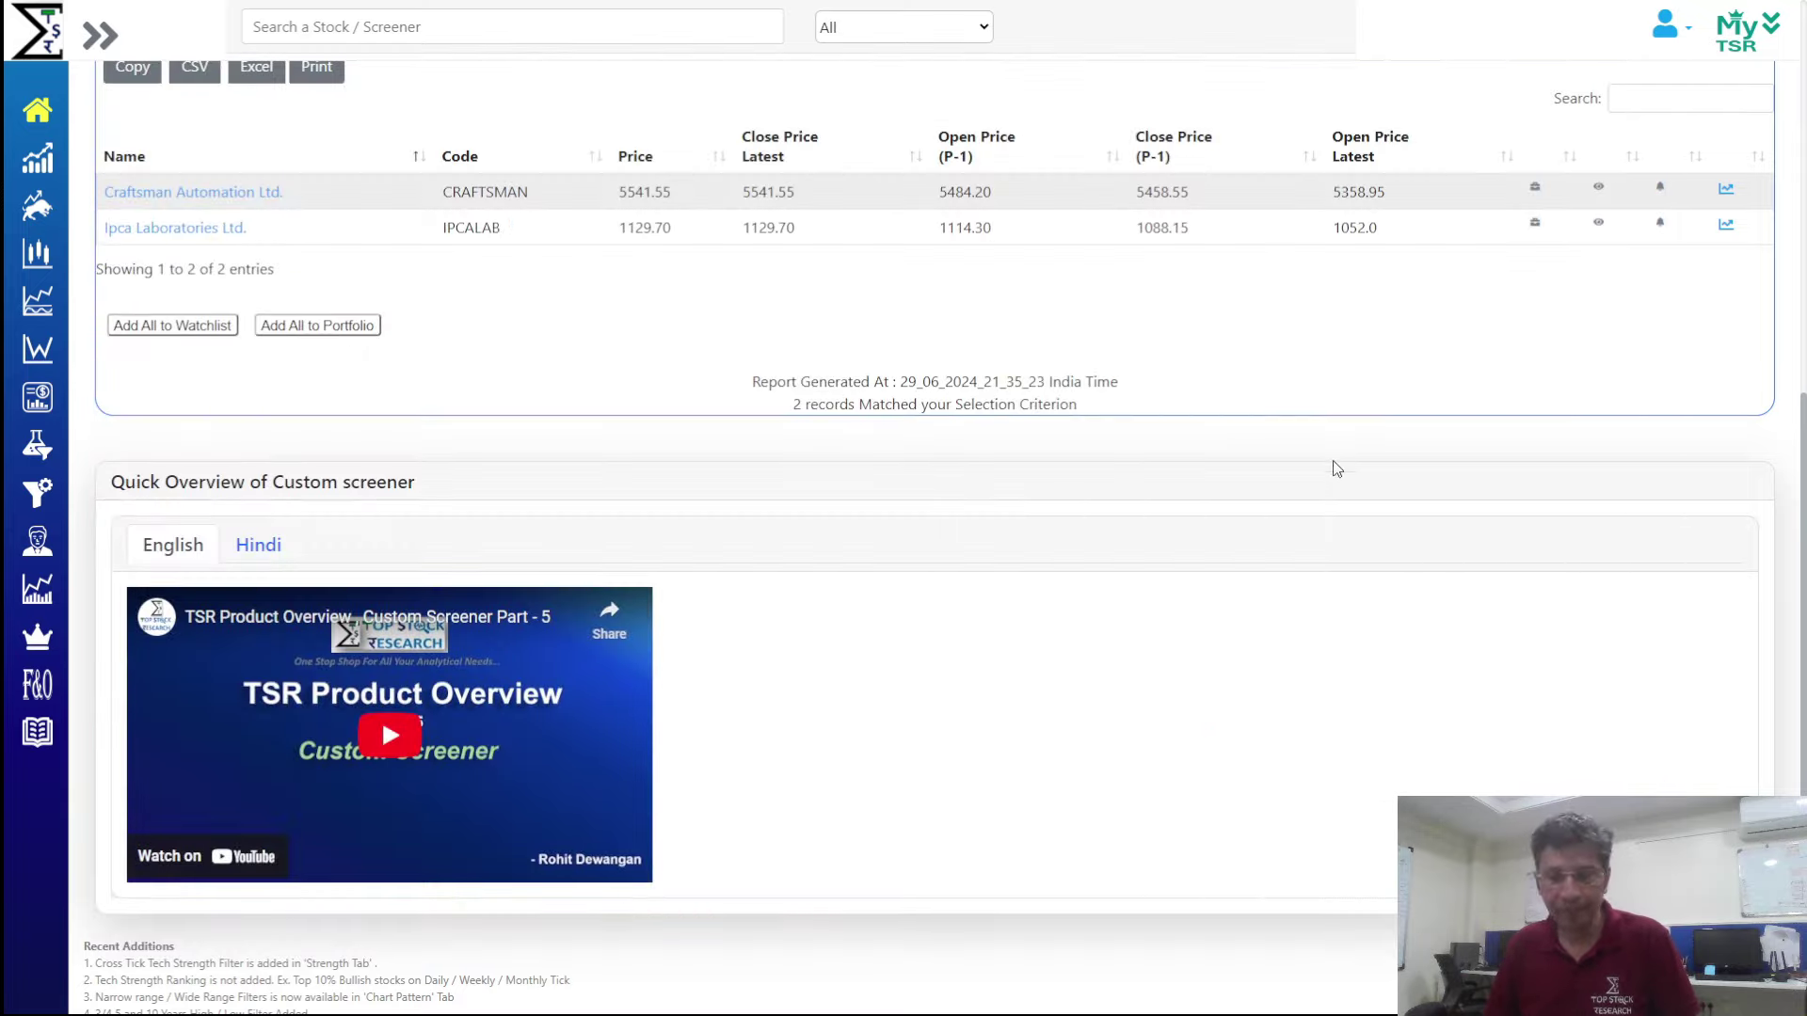
Review the ready-made Bullish Candle patterns among the chart pattern filters, remove that filter, and return to the price action conditions
scroll(1275, 685, up, 10)
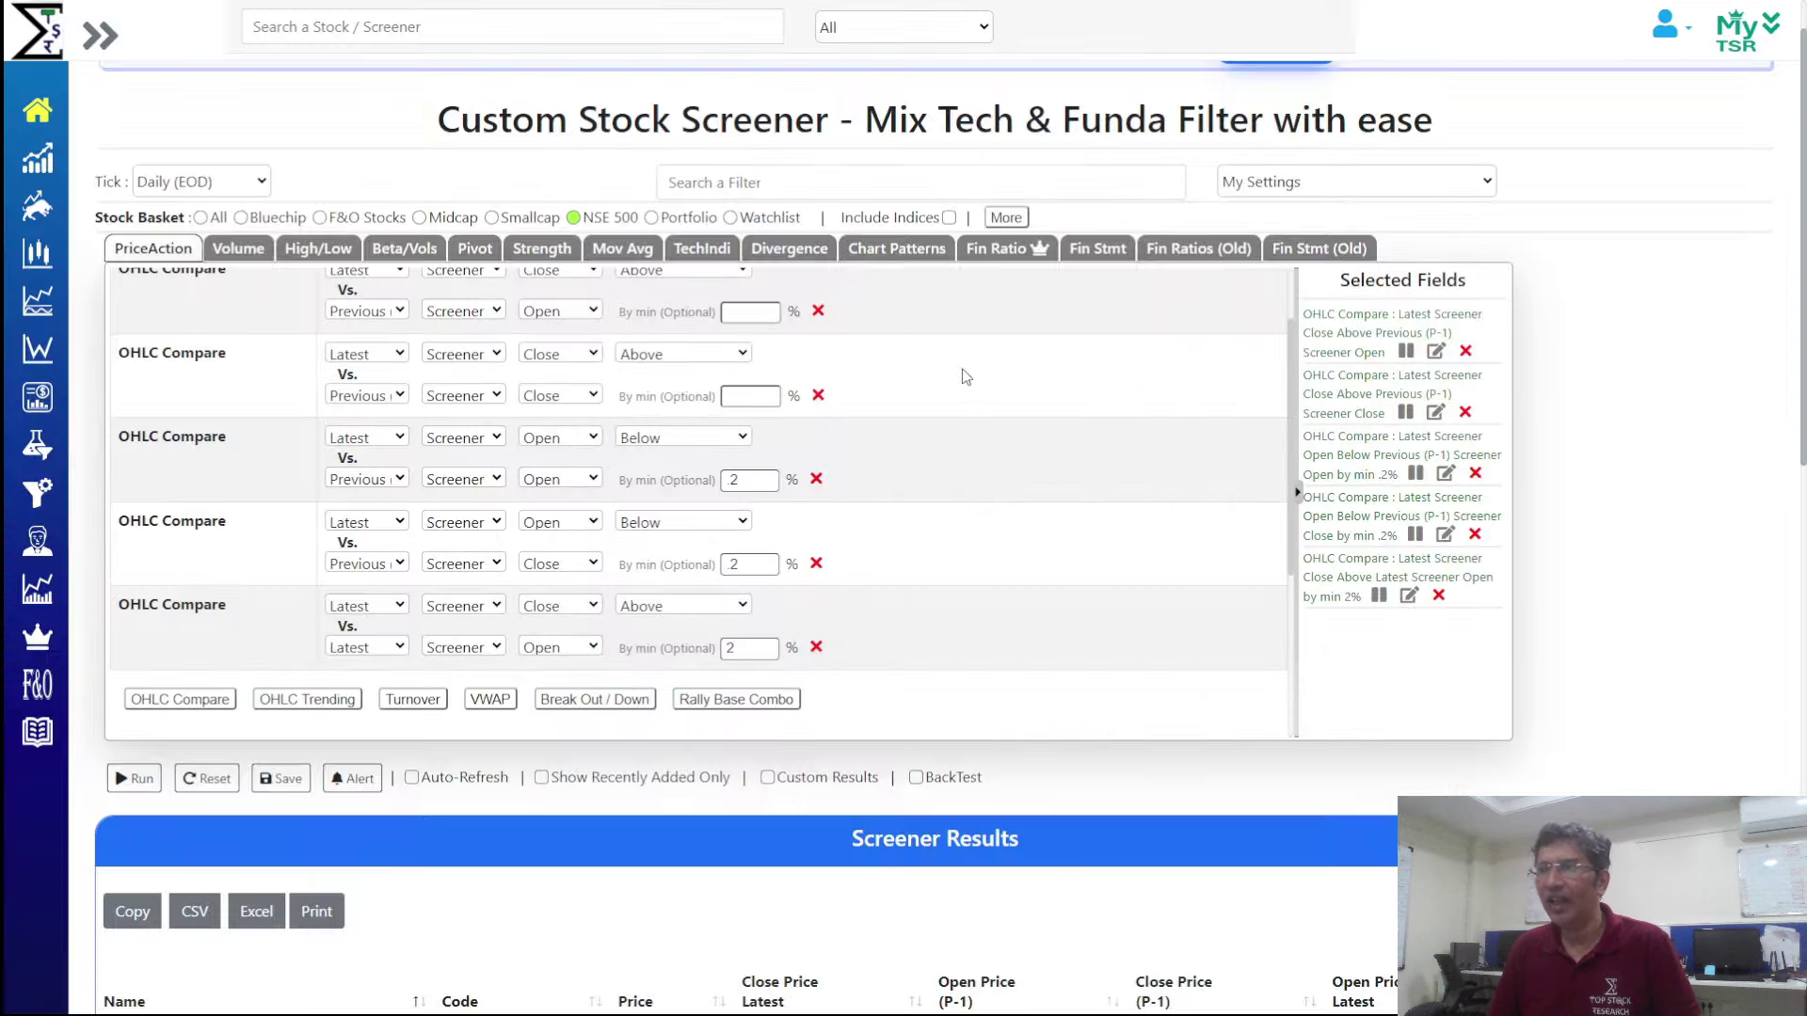
click(897, 251)
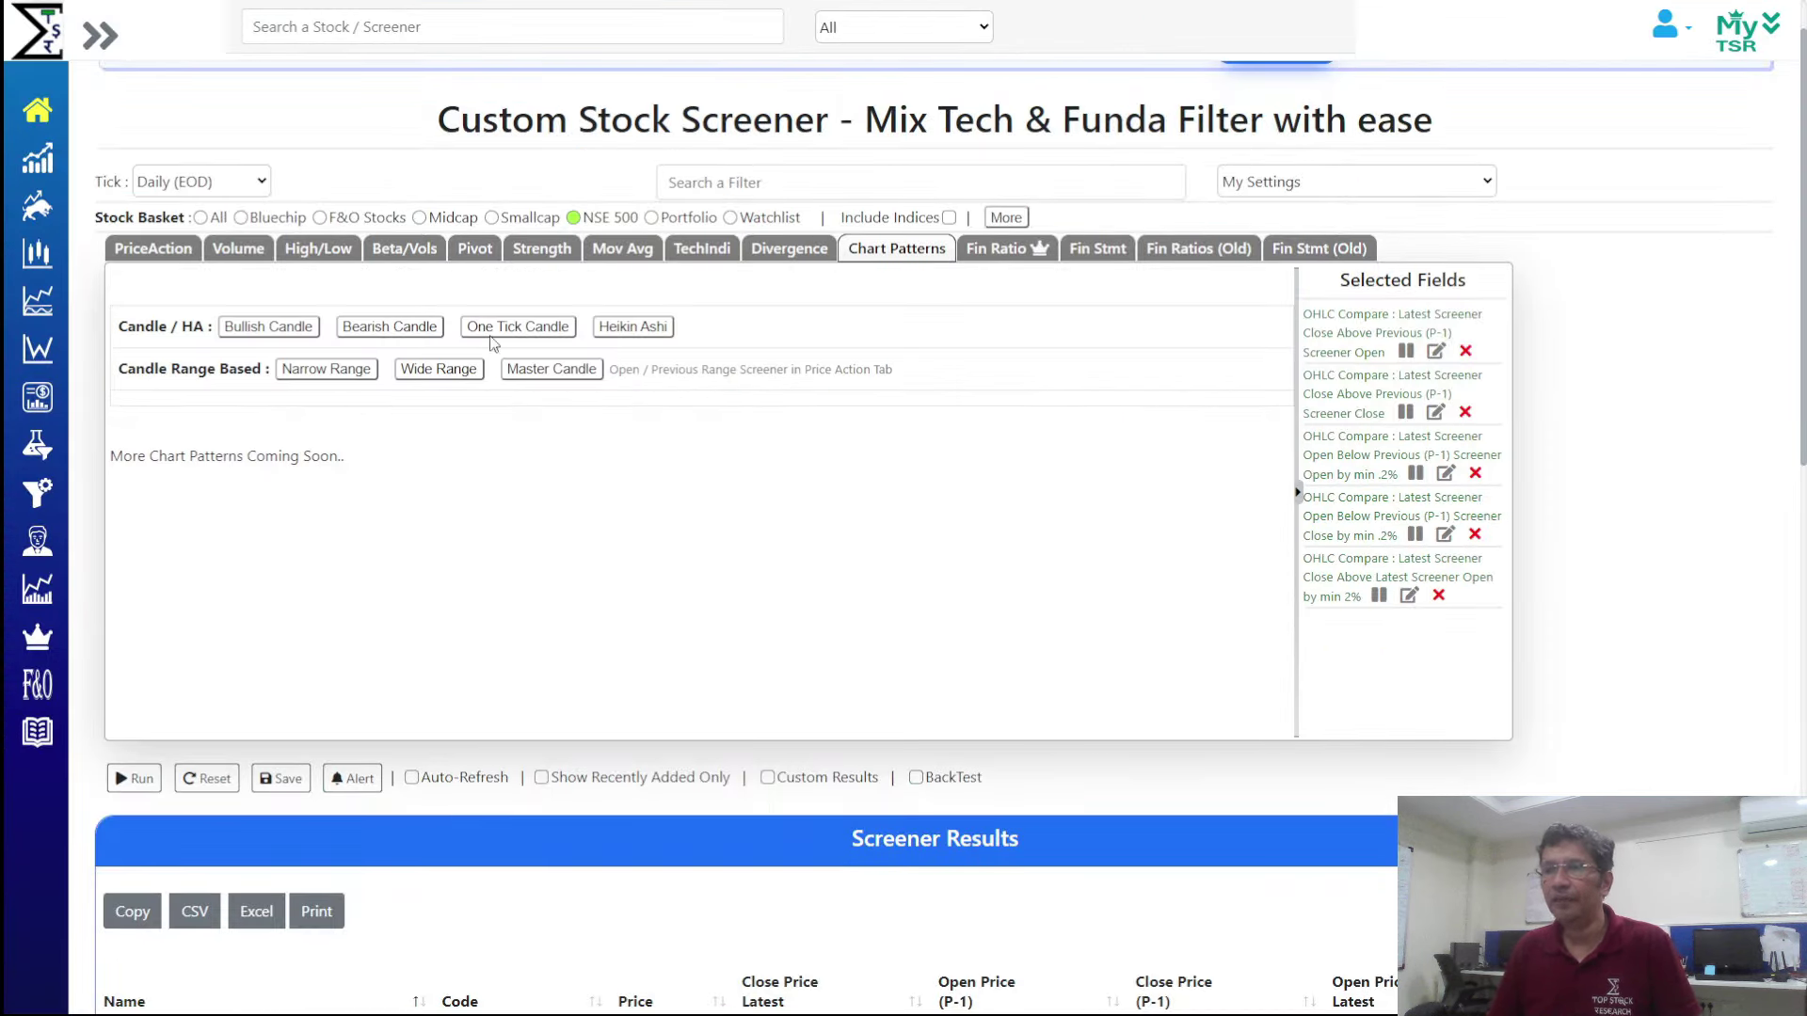
click(263, 329)
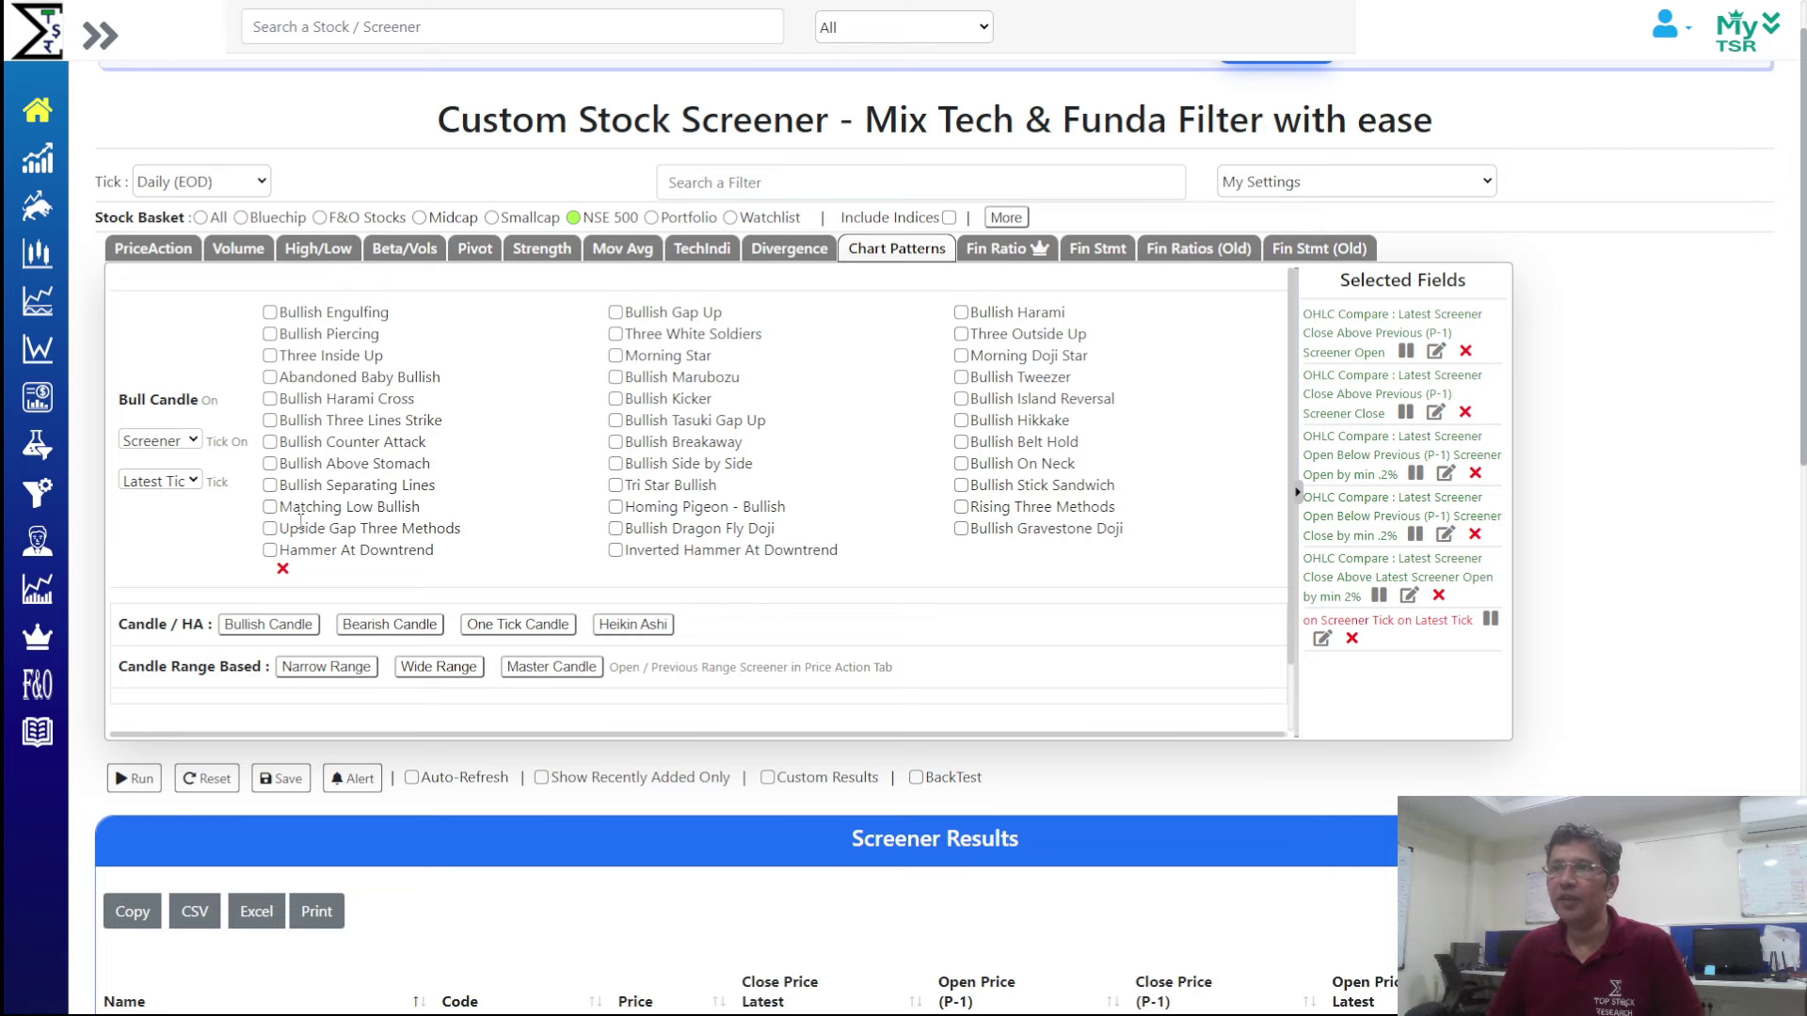
click(282, 569)
click(136, 250)
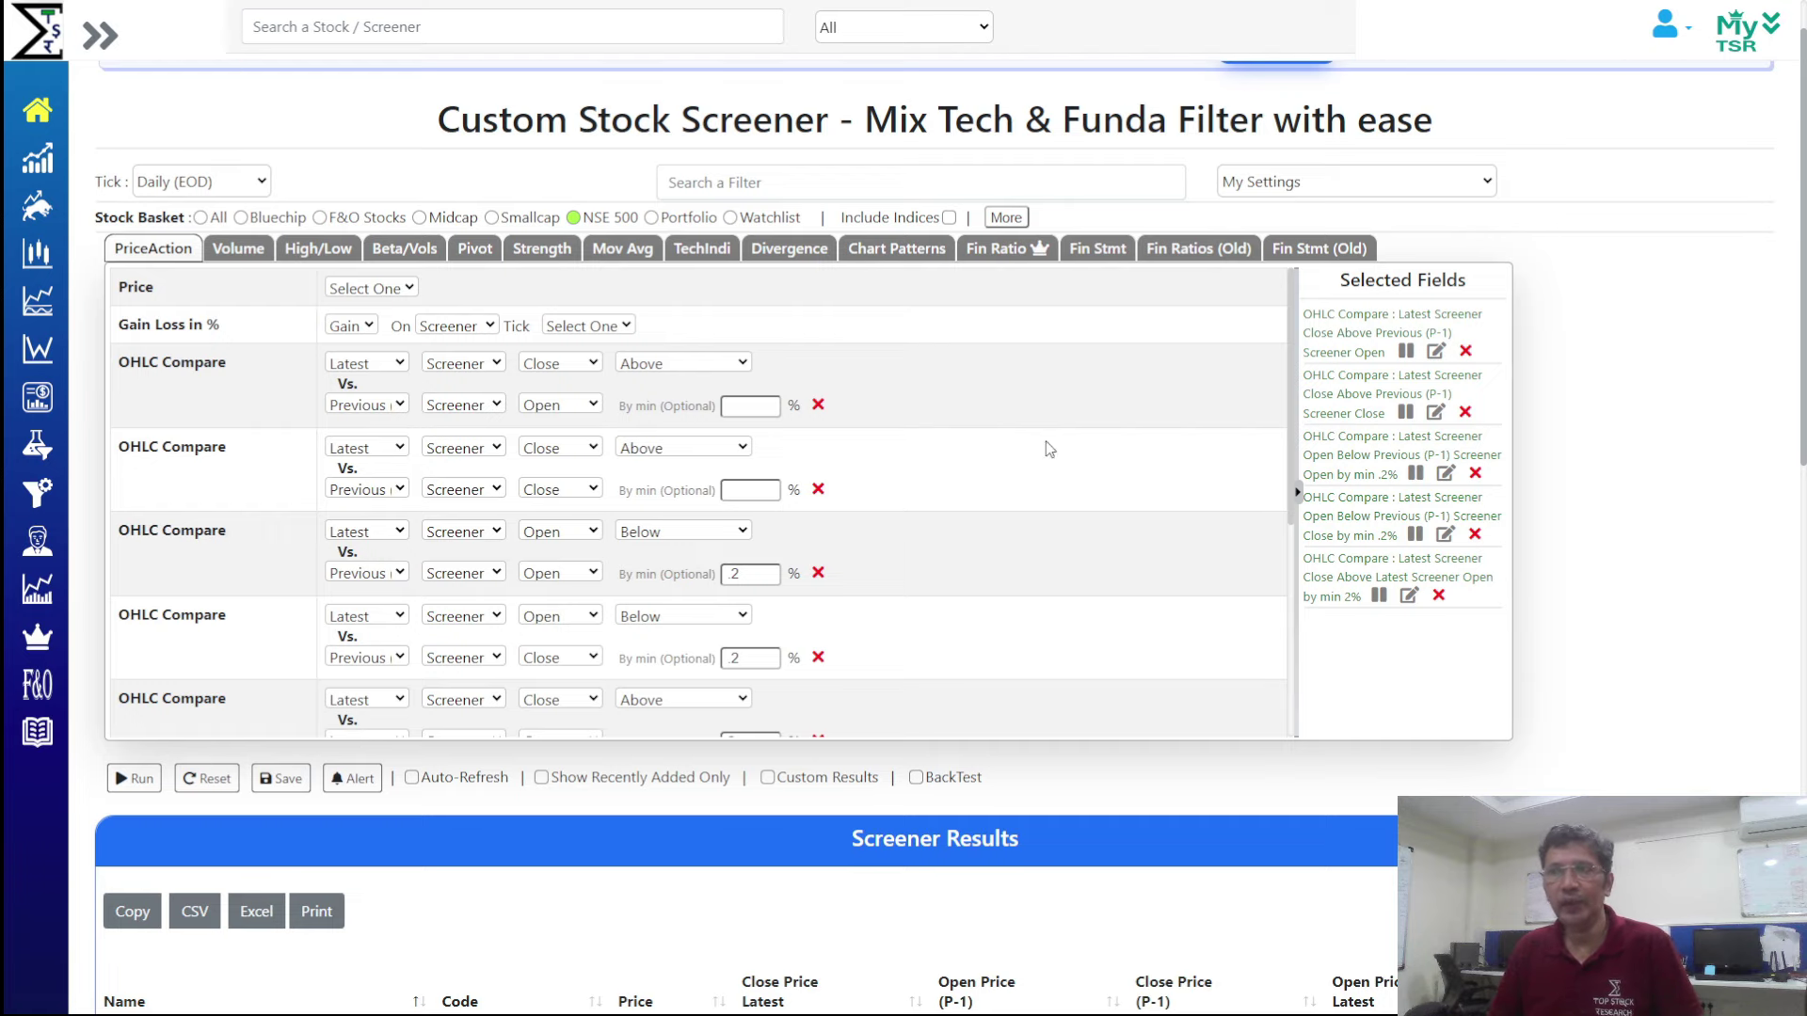
scroll(894, 386, down, 3)
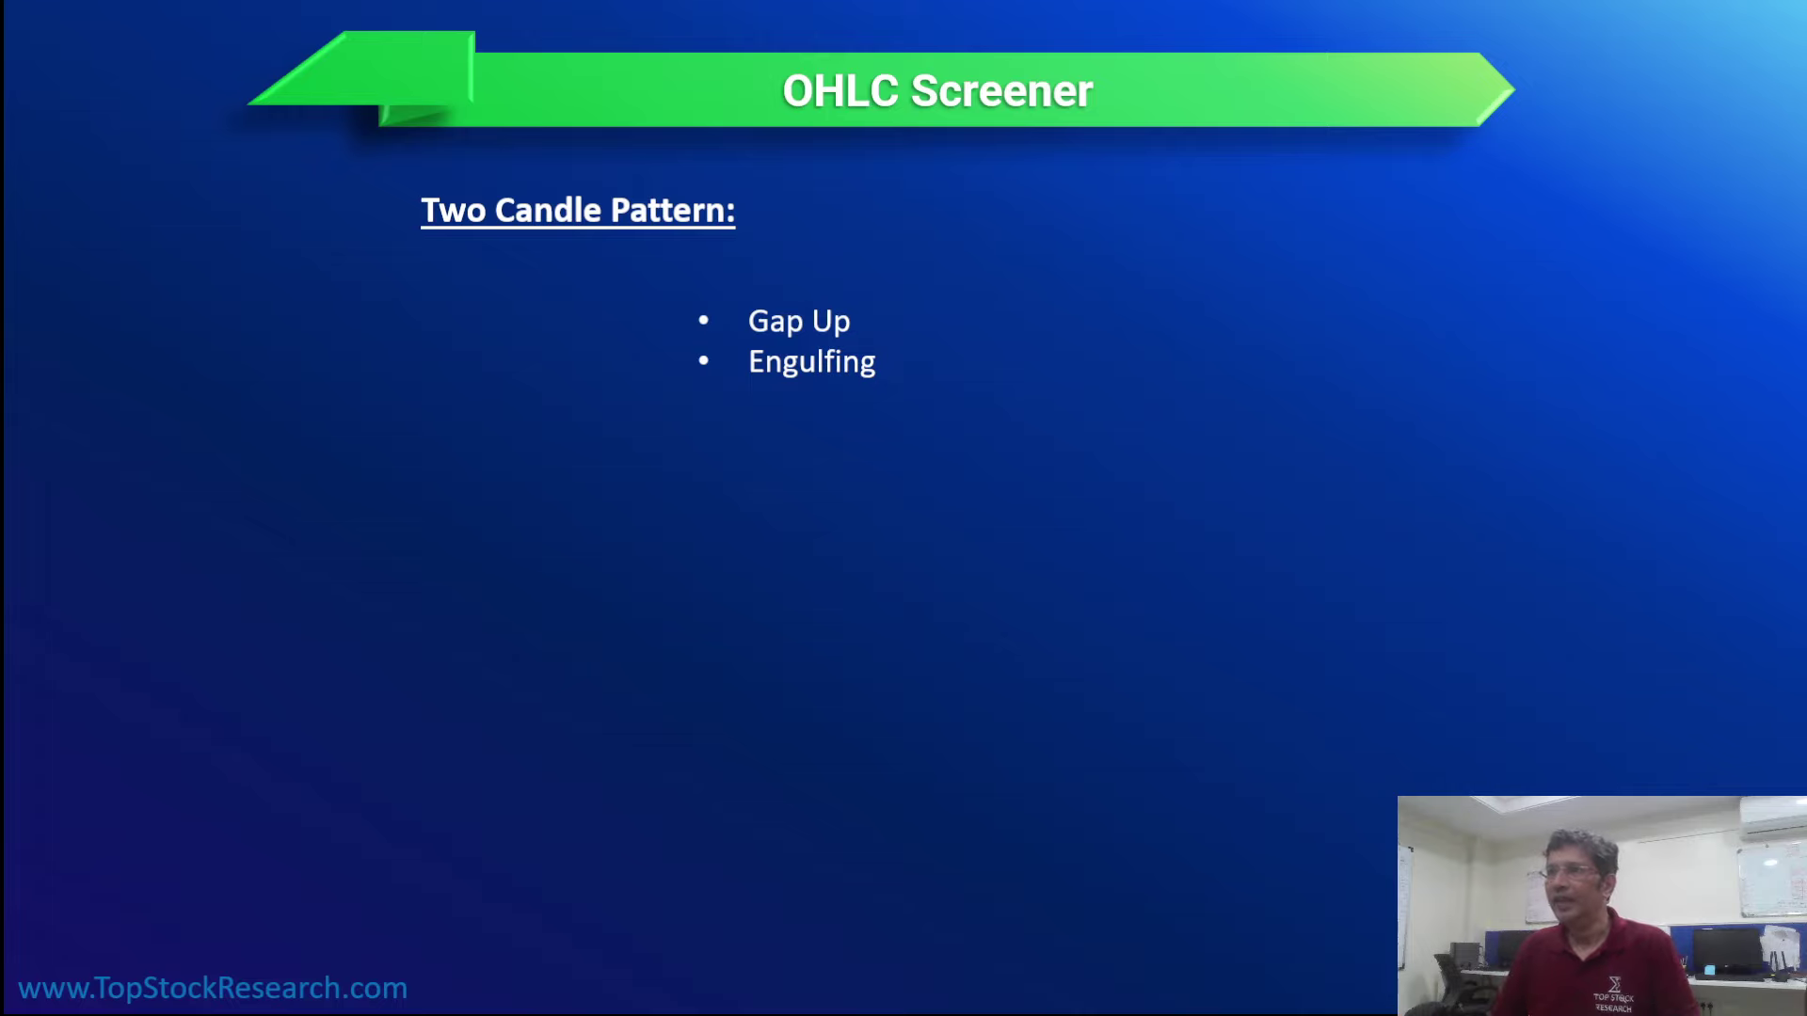
key(Right)
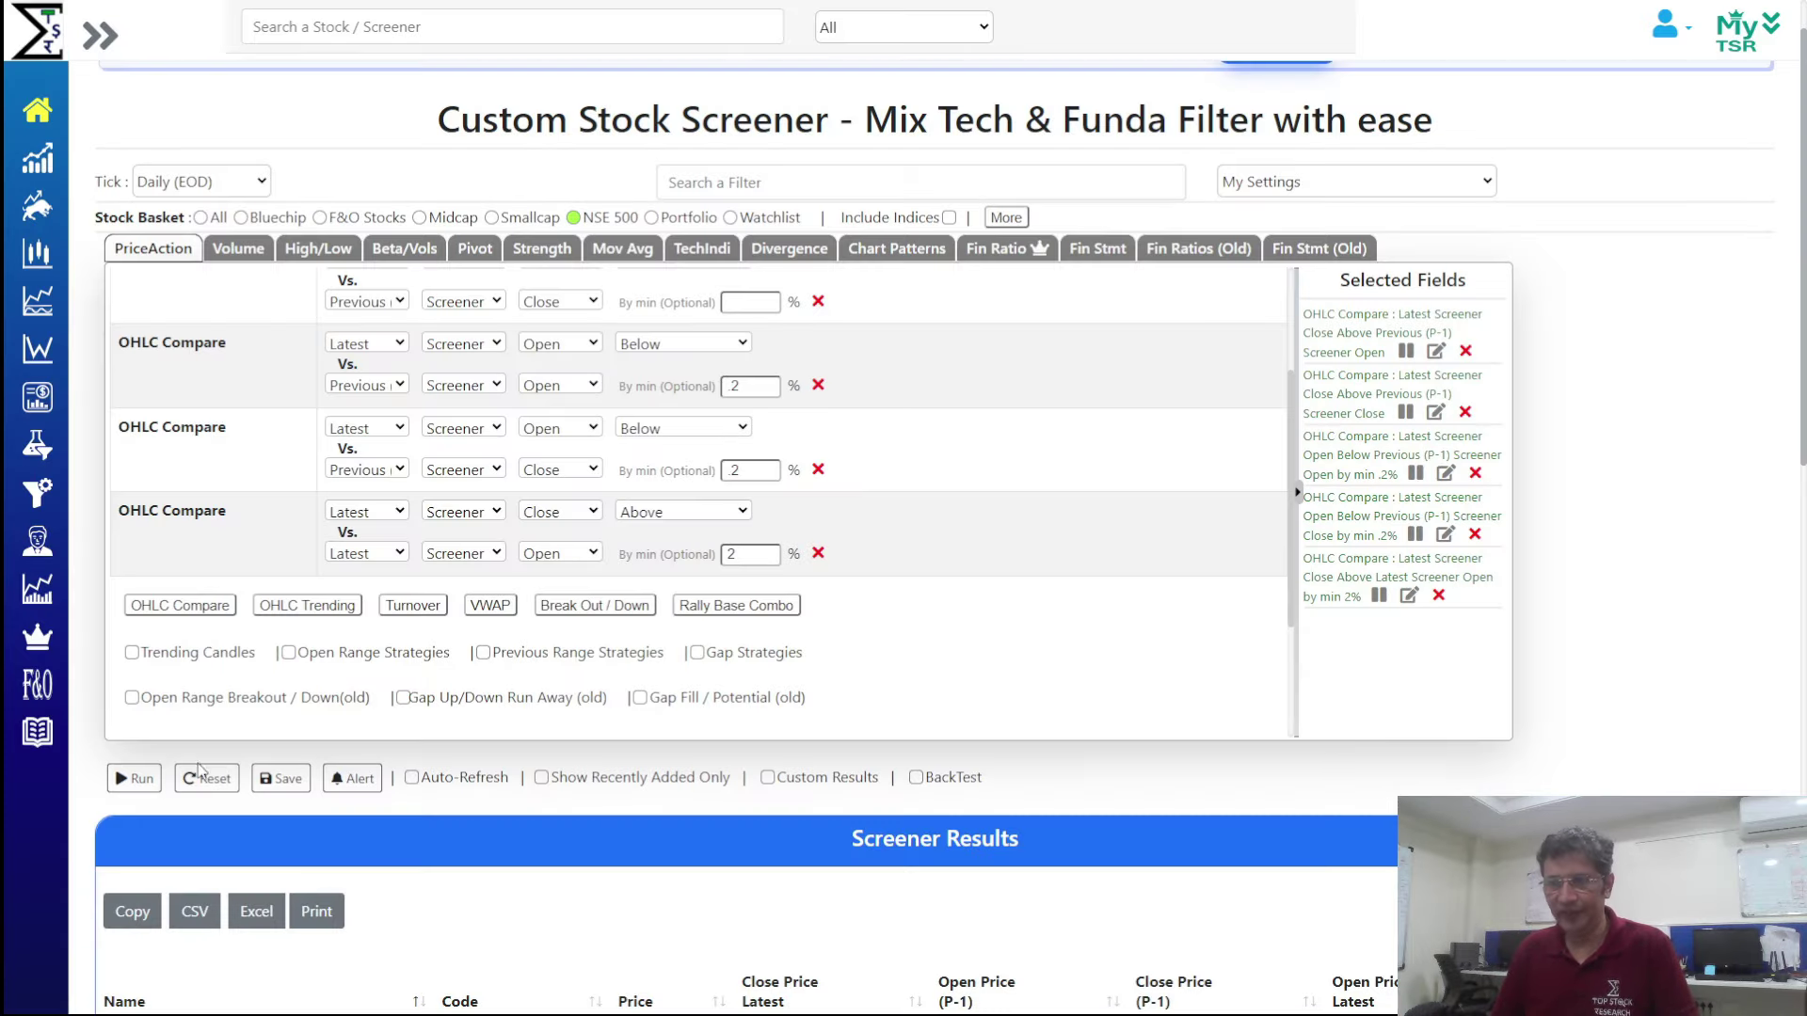
Reset the screener and add an OHLC Compare condition, Latest Close Above Previous (P-1) Close
click(199, 774)
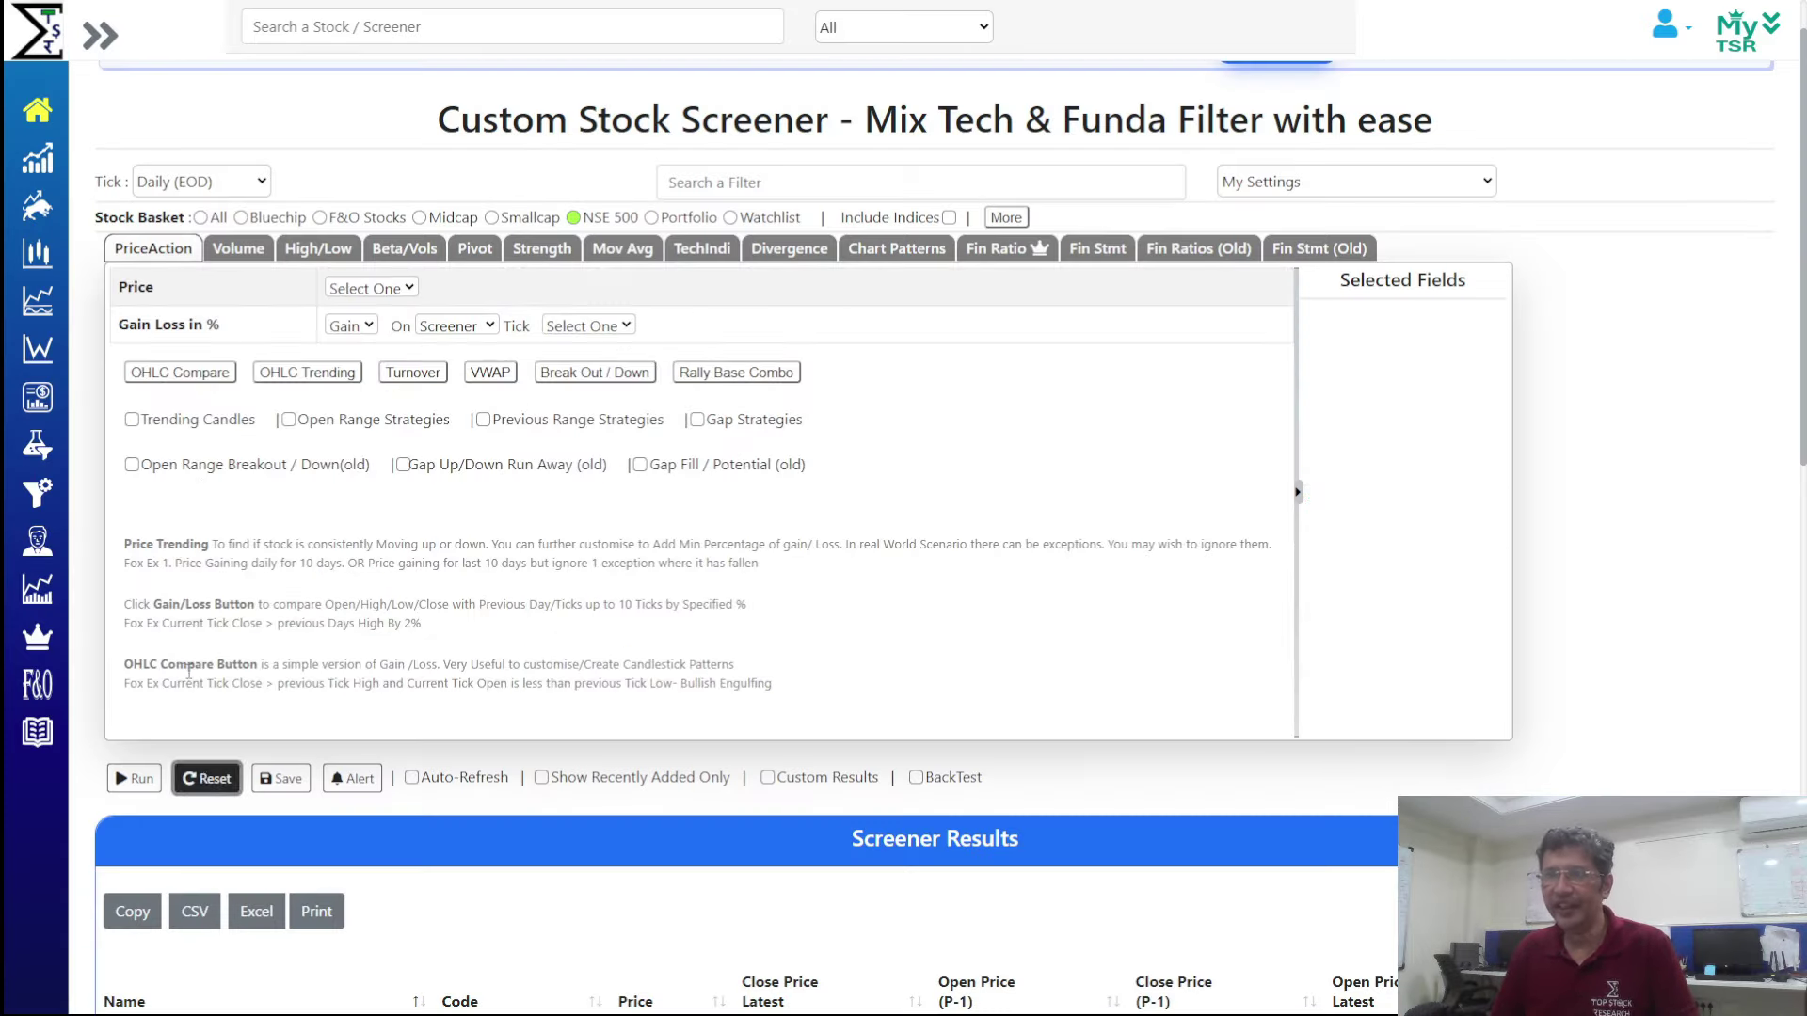
click(205, 378)
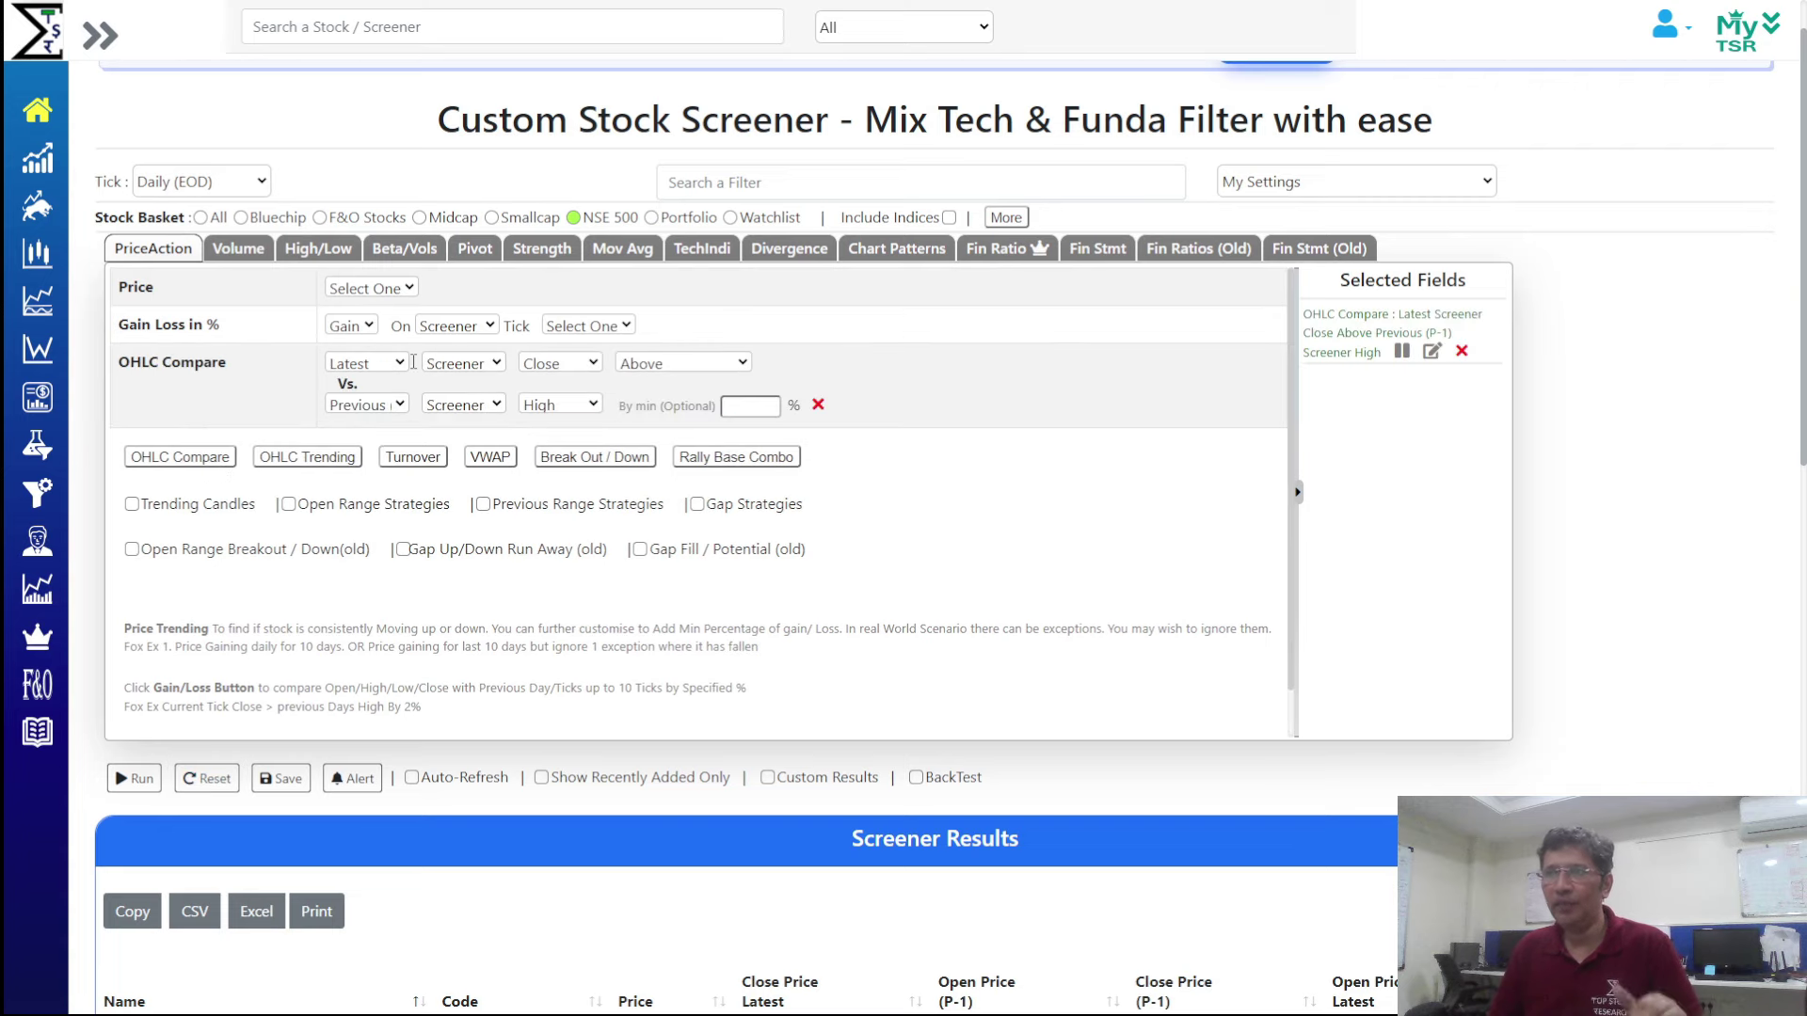
click(557, 403)
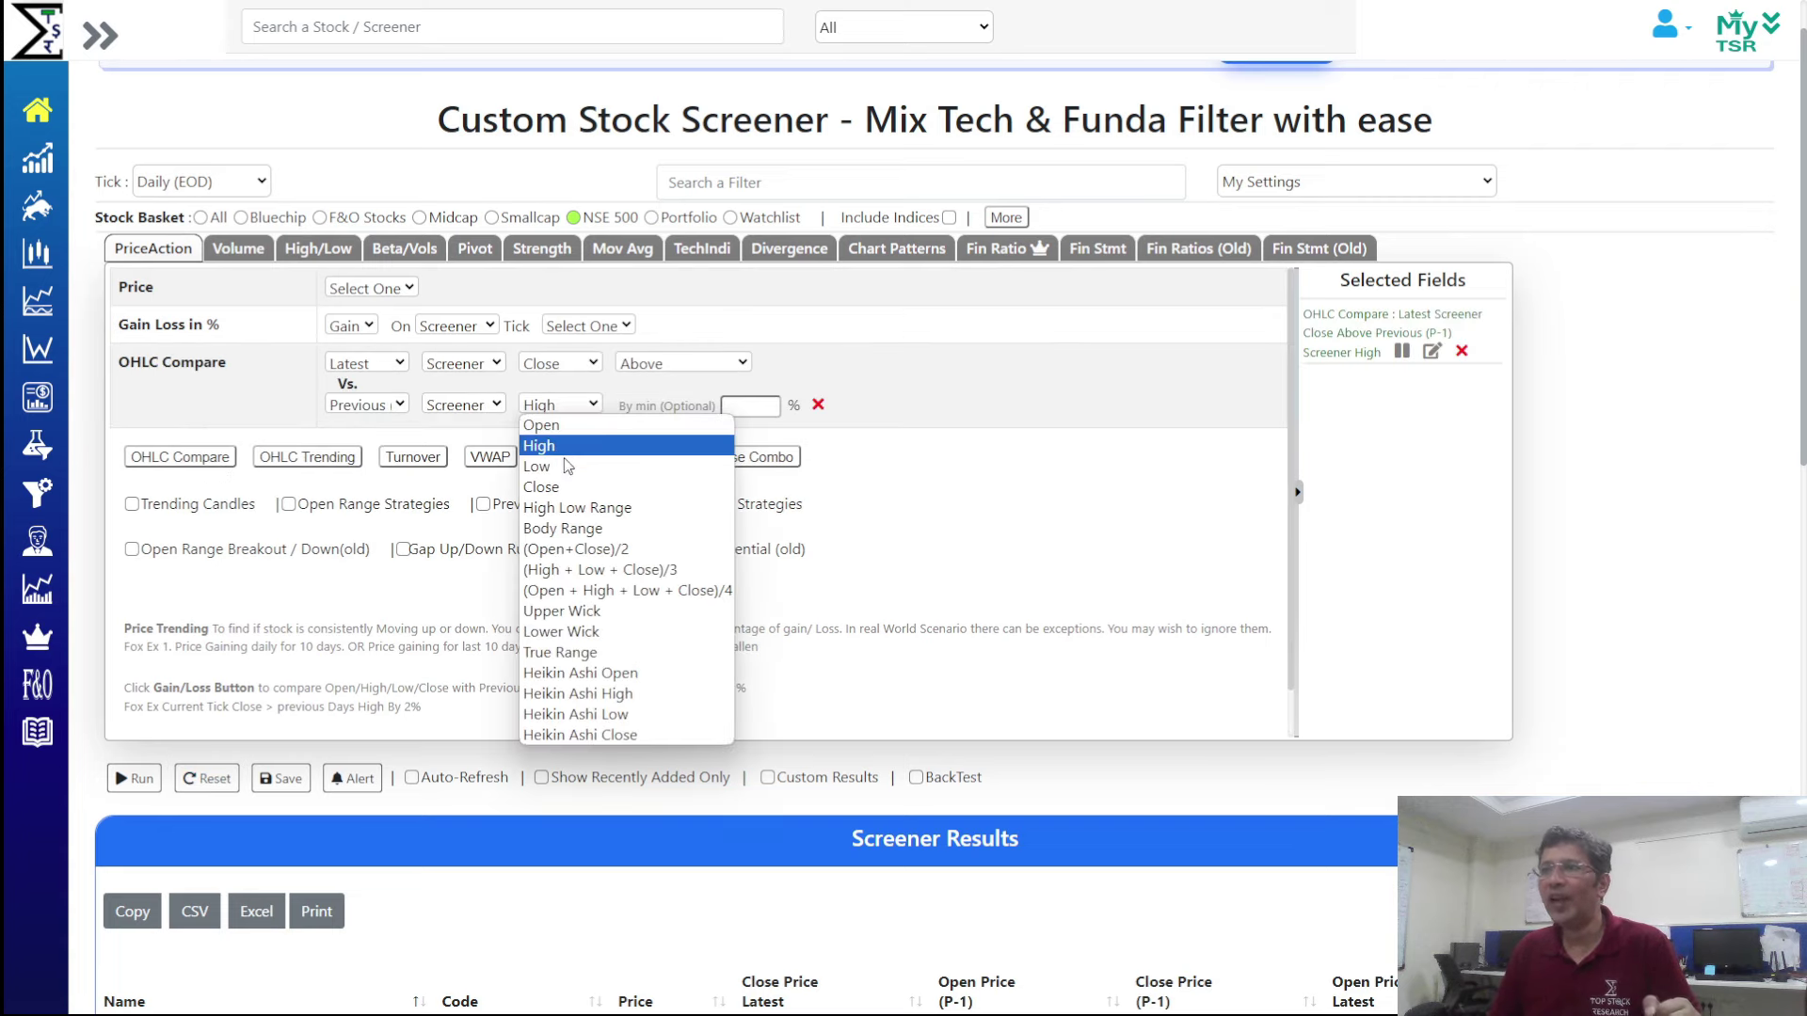
click(571, 488)
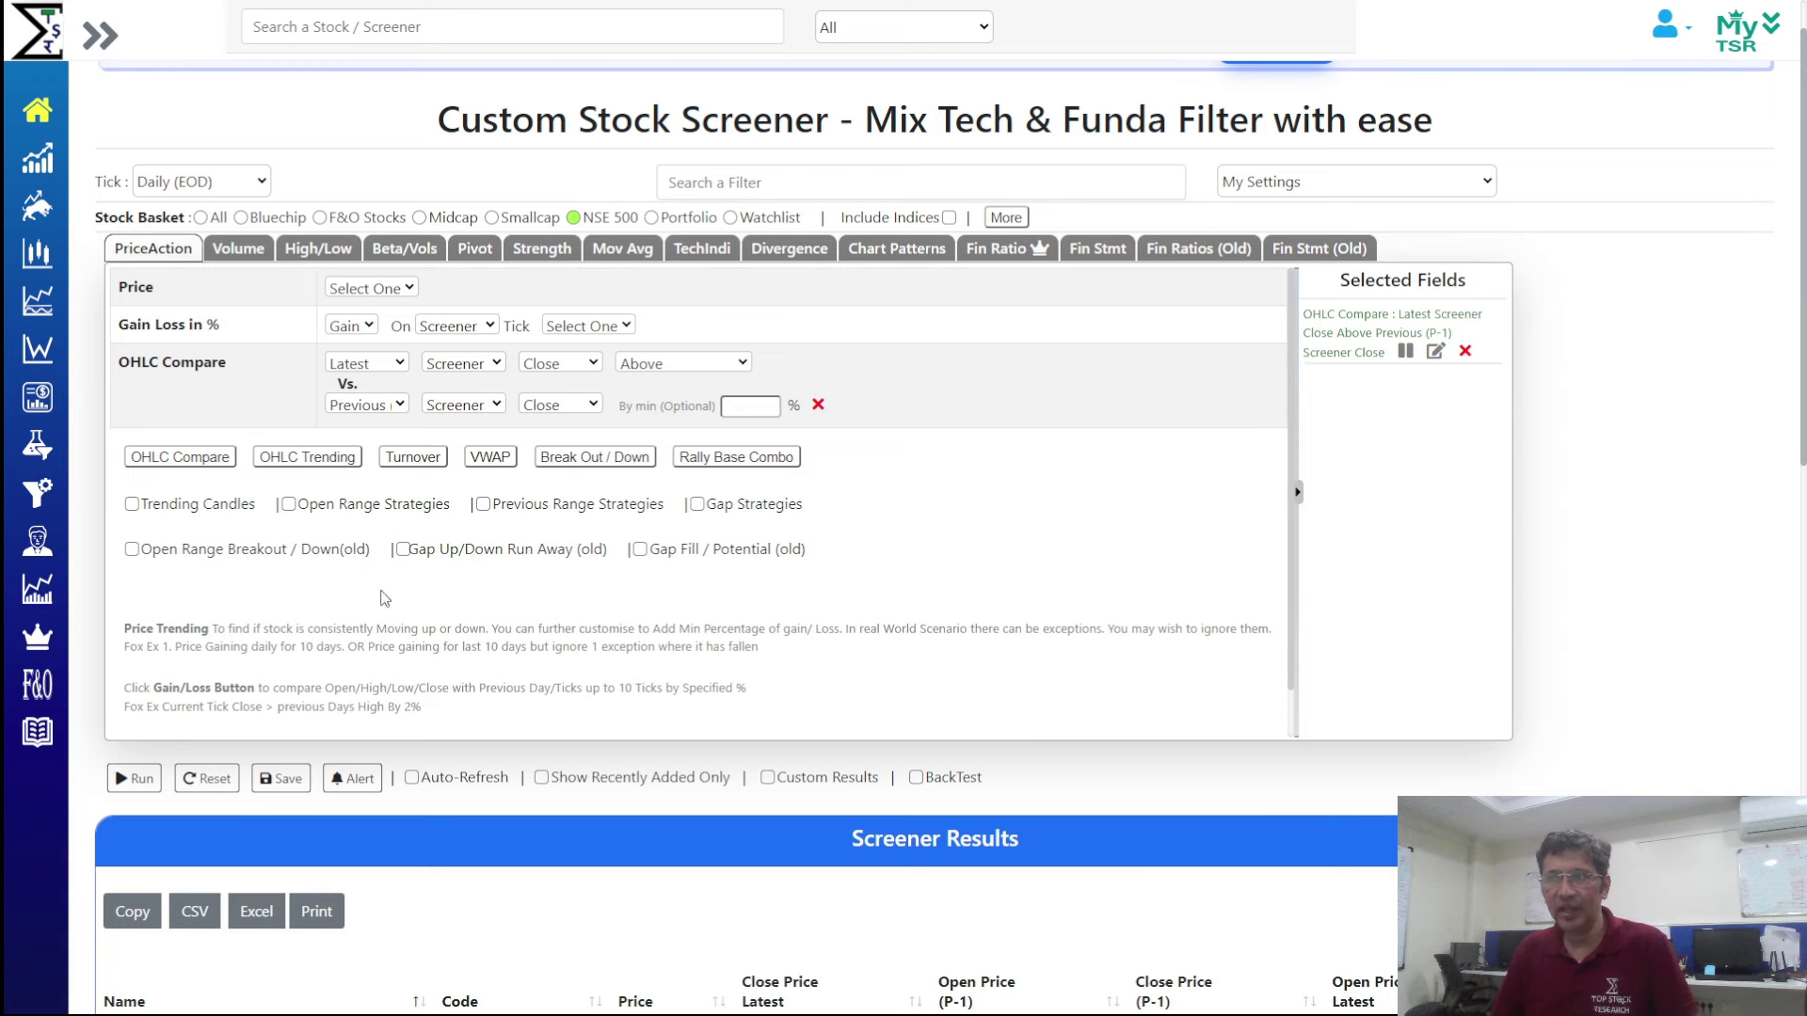
Add a Volume Compare condition, Latest Above Previous (P-1) by min 100%, and run the screener
click(216, 257)
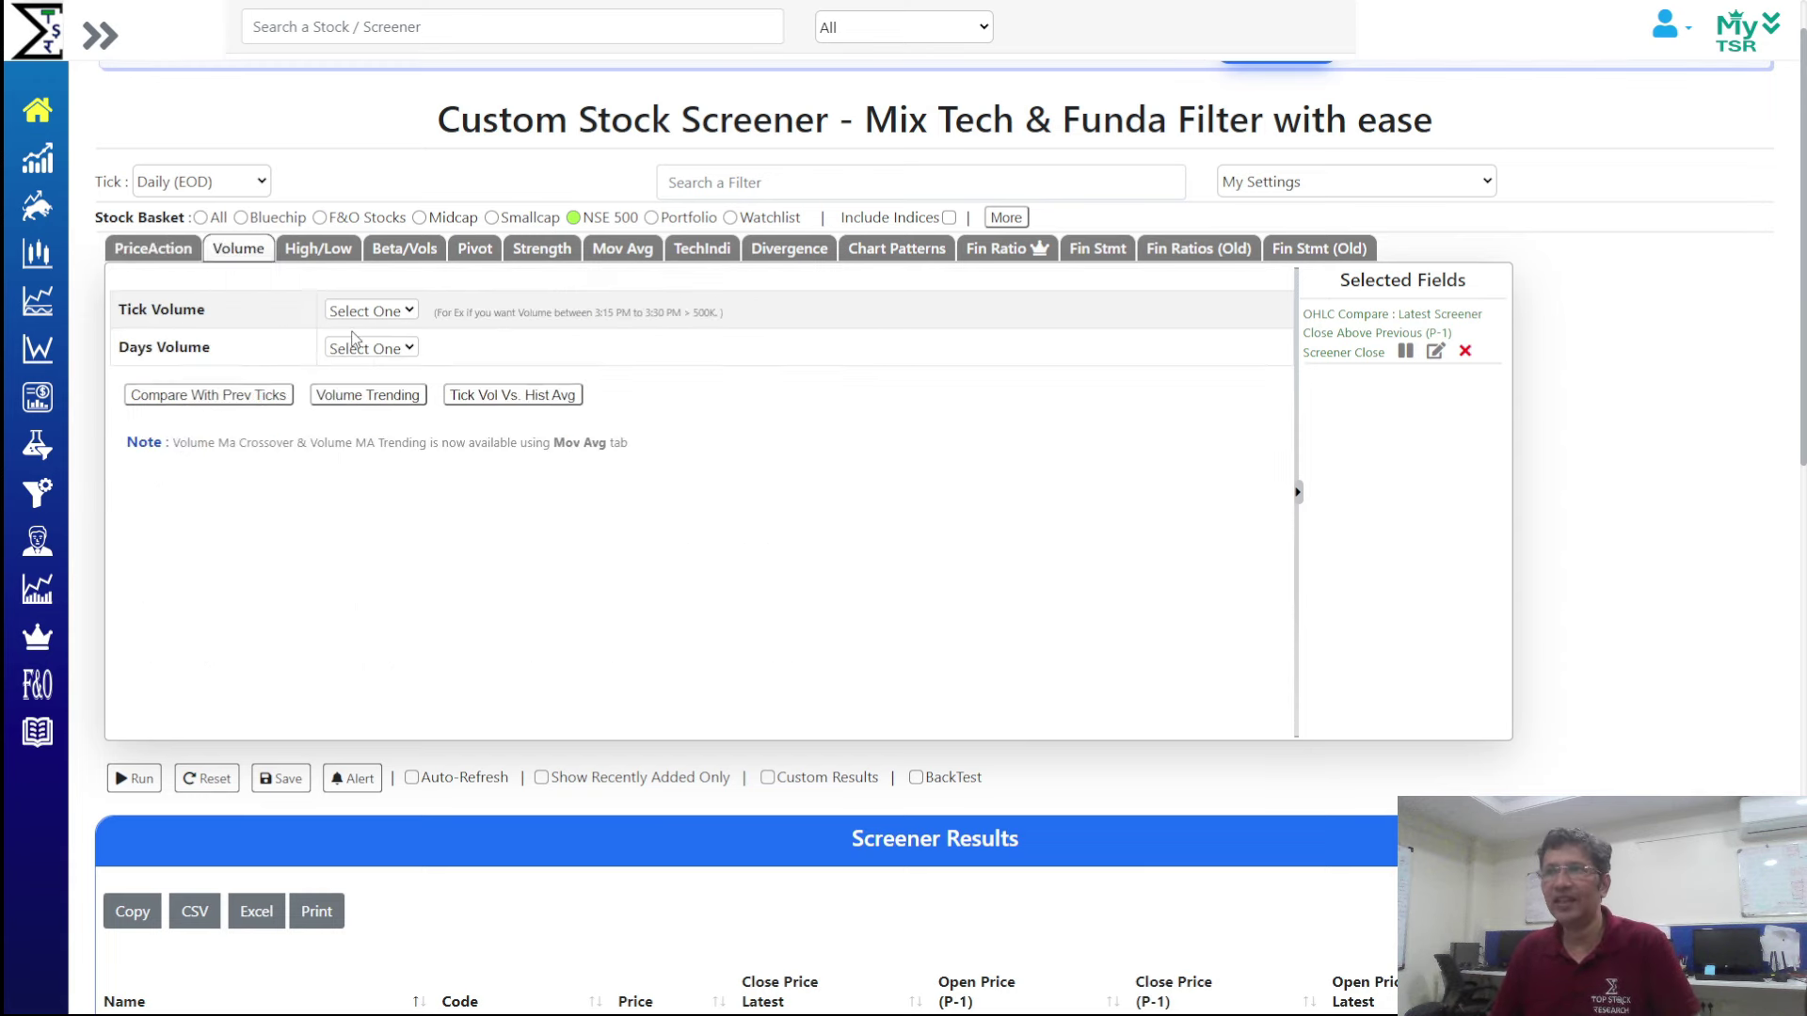
click(266, 397)
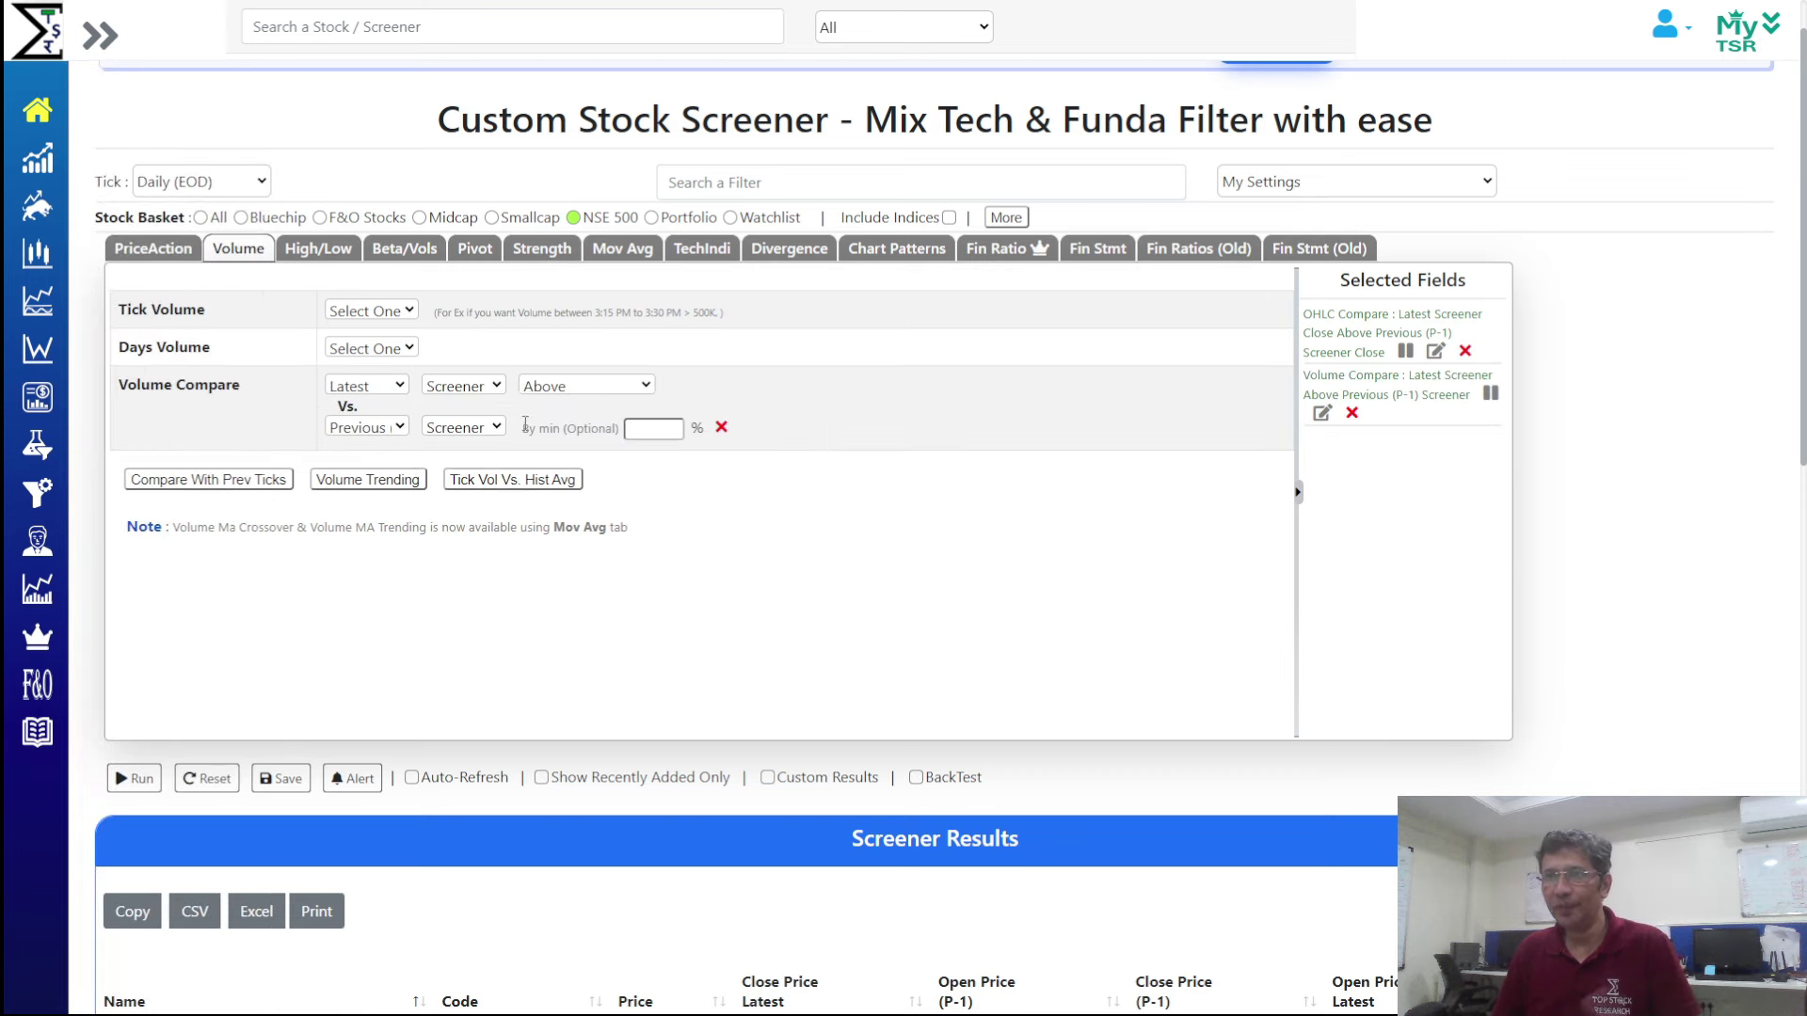
click(648, 429)
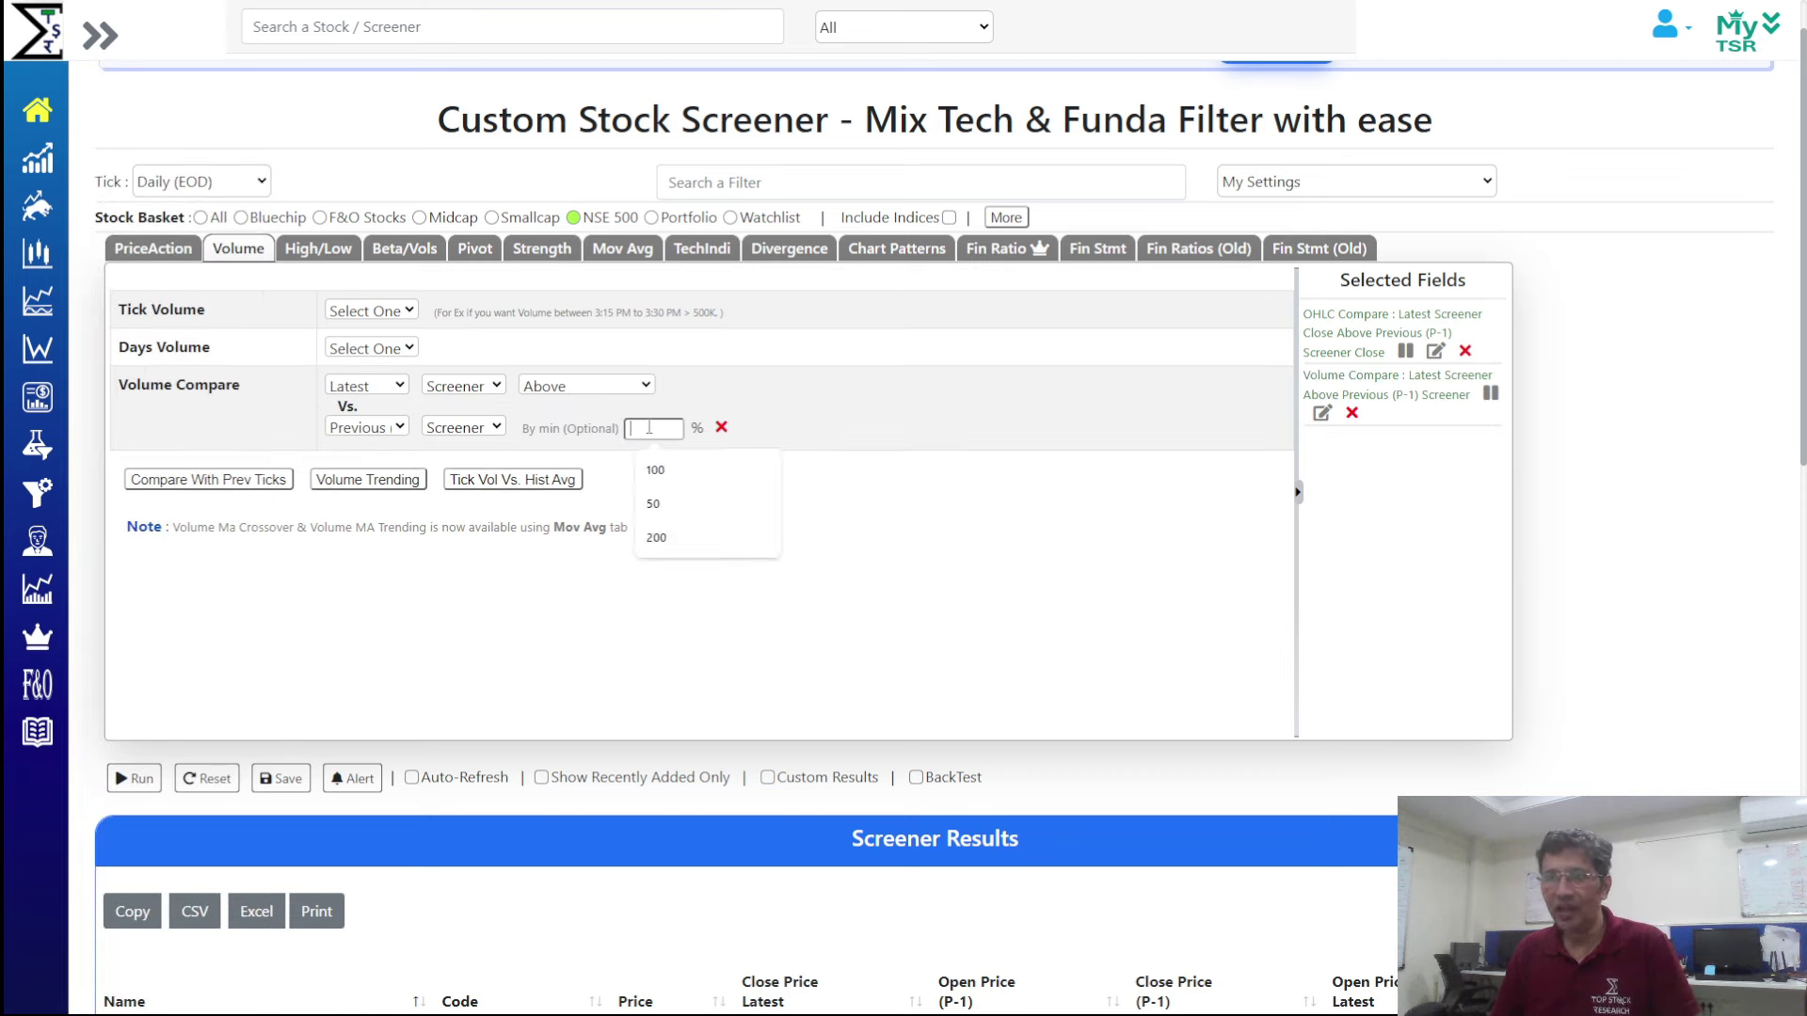
text(100)
click(859, 402)
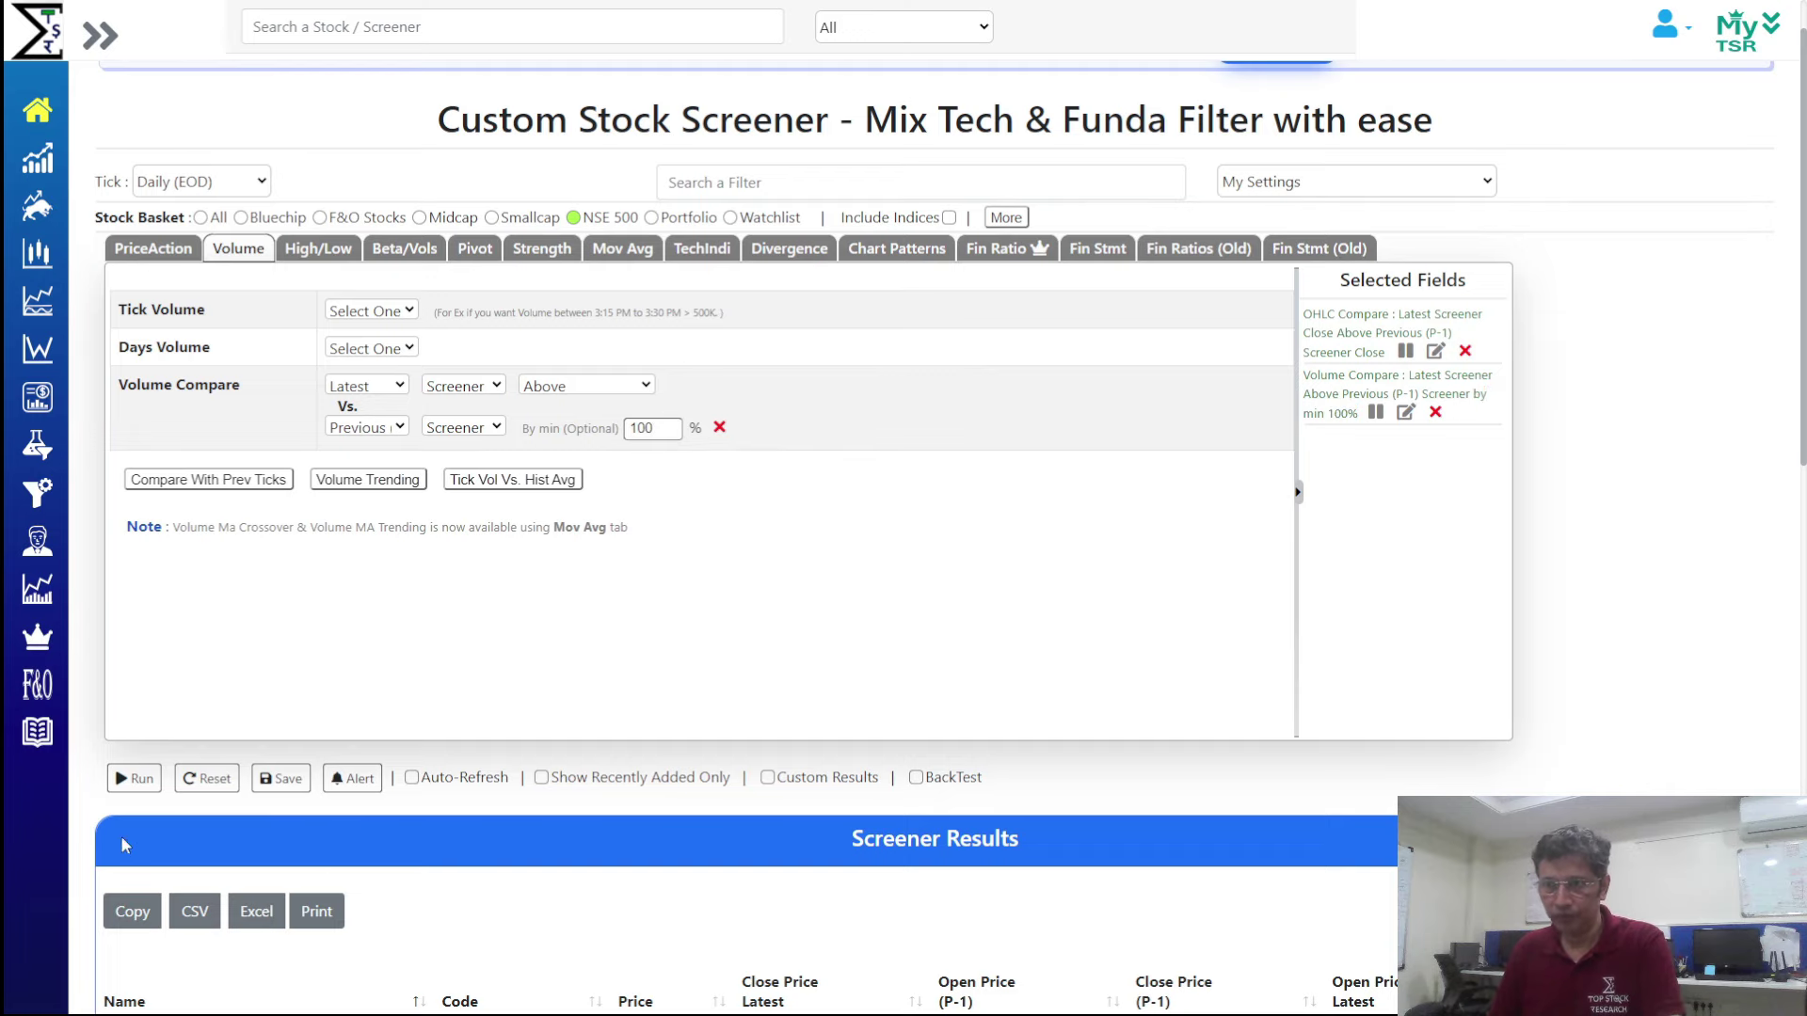
click(132, 778)
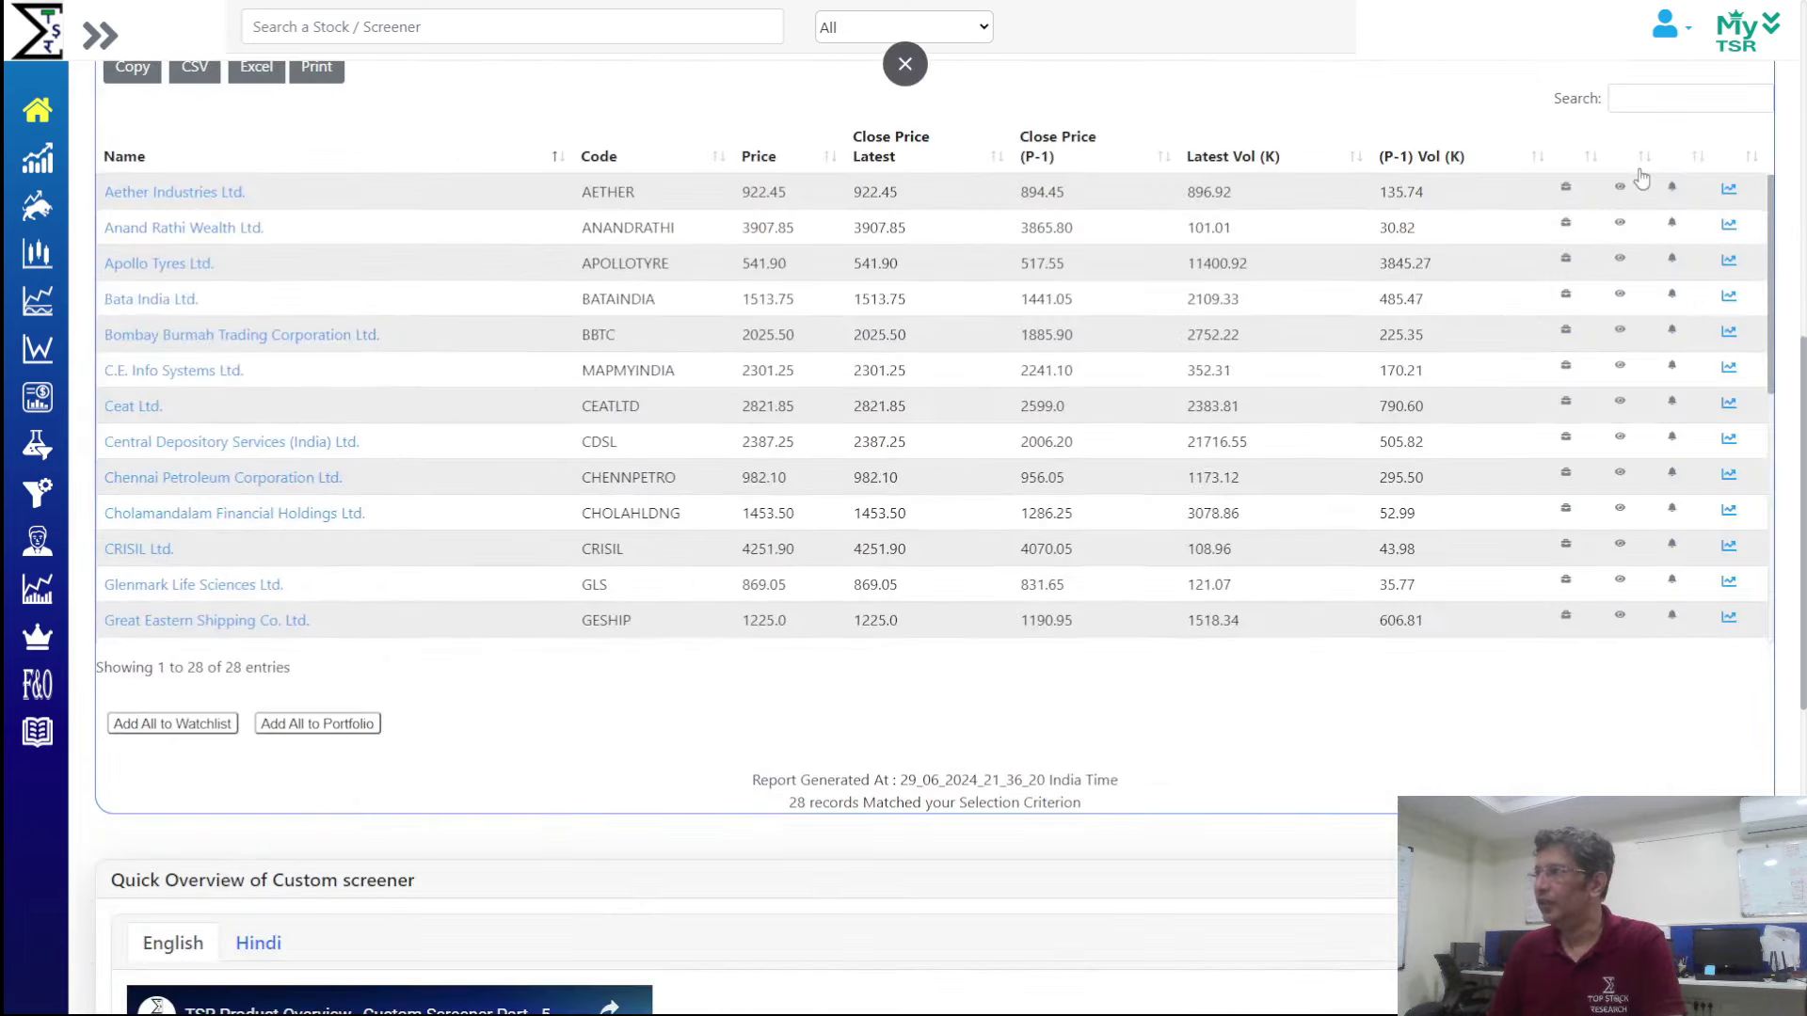
Check the daily charts of Aether Industries and Anand Rathi Wealth for price and volume, and close the chart
click(1729, 190)
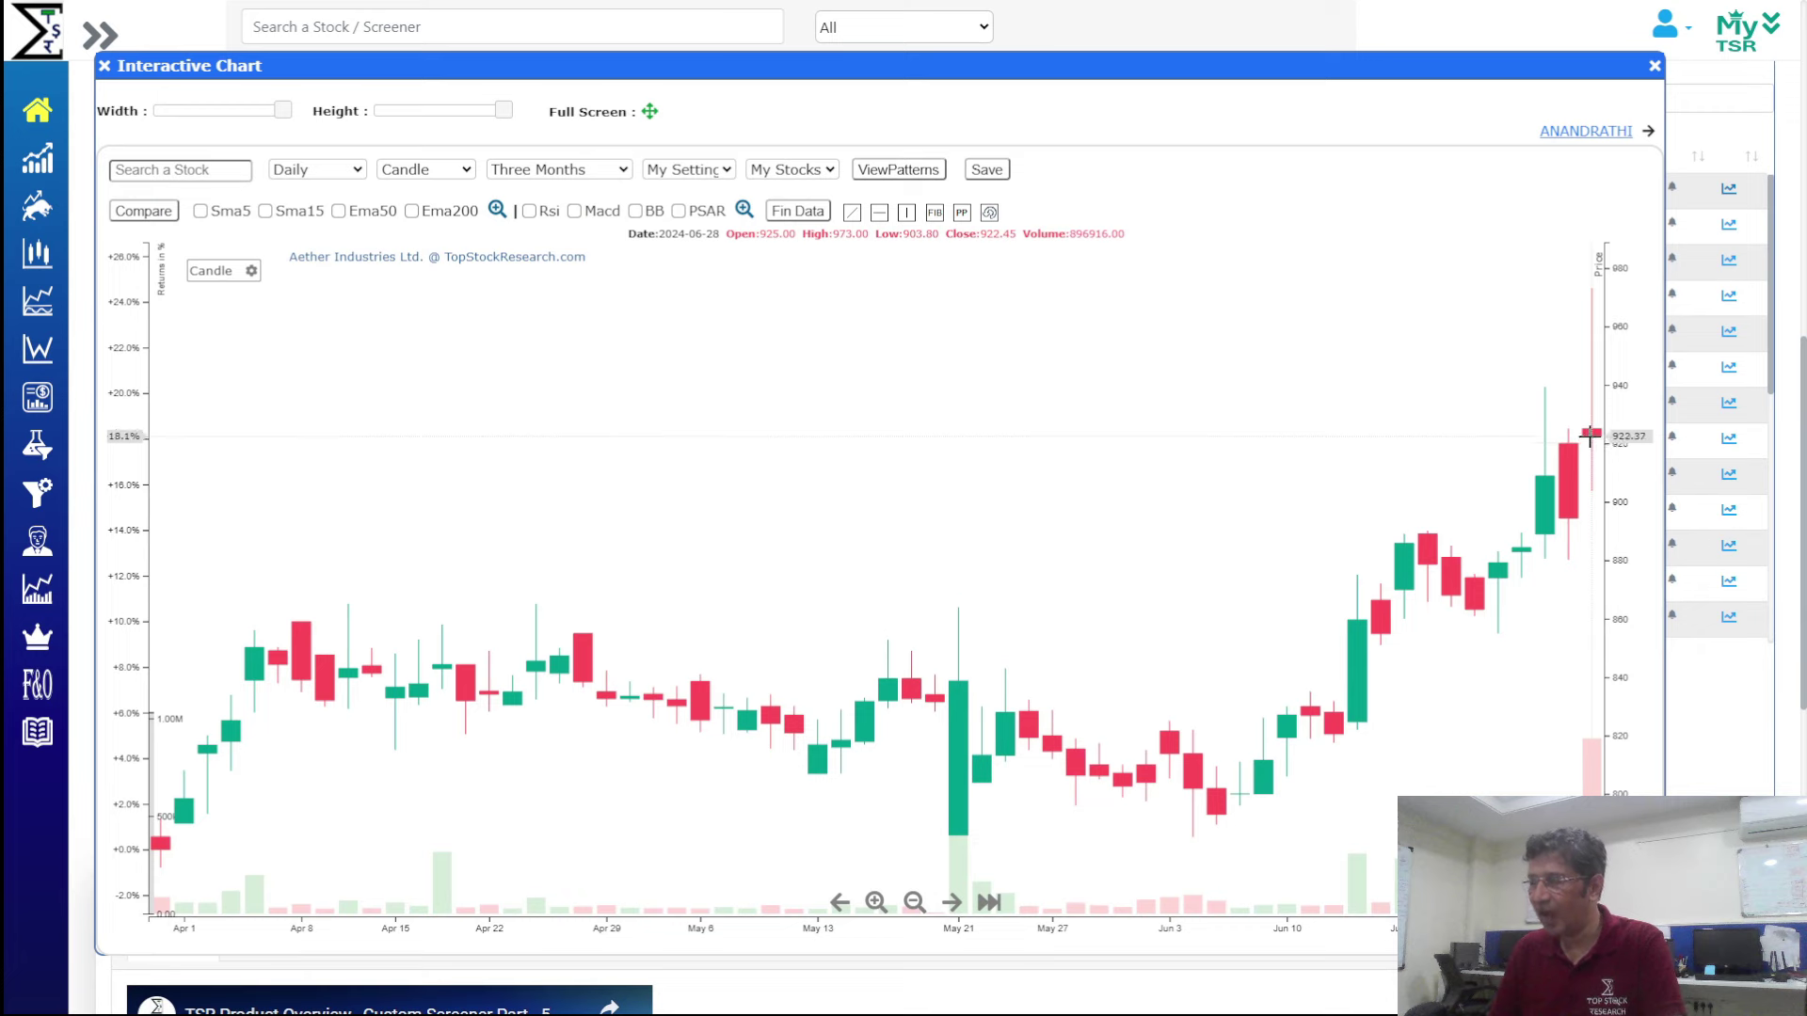
click(1591, 134)
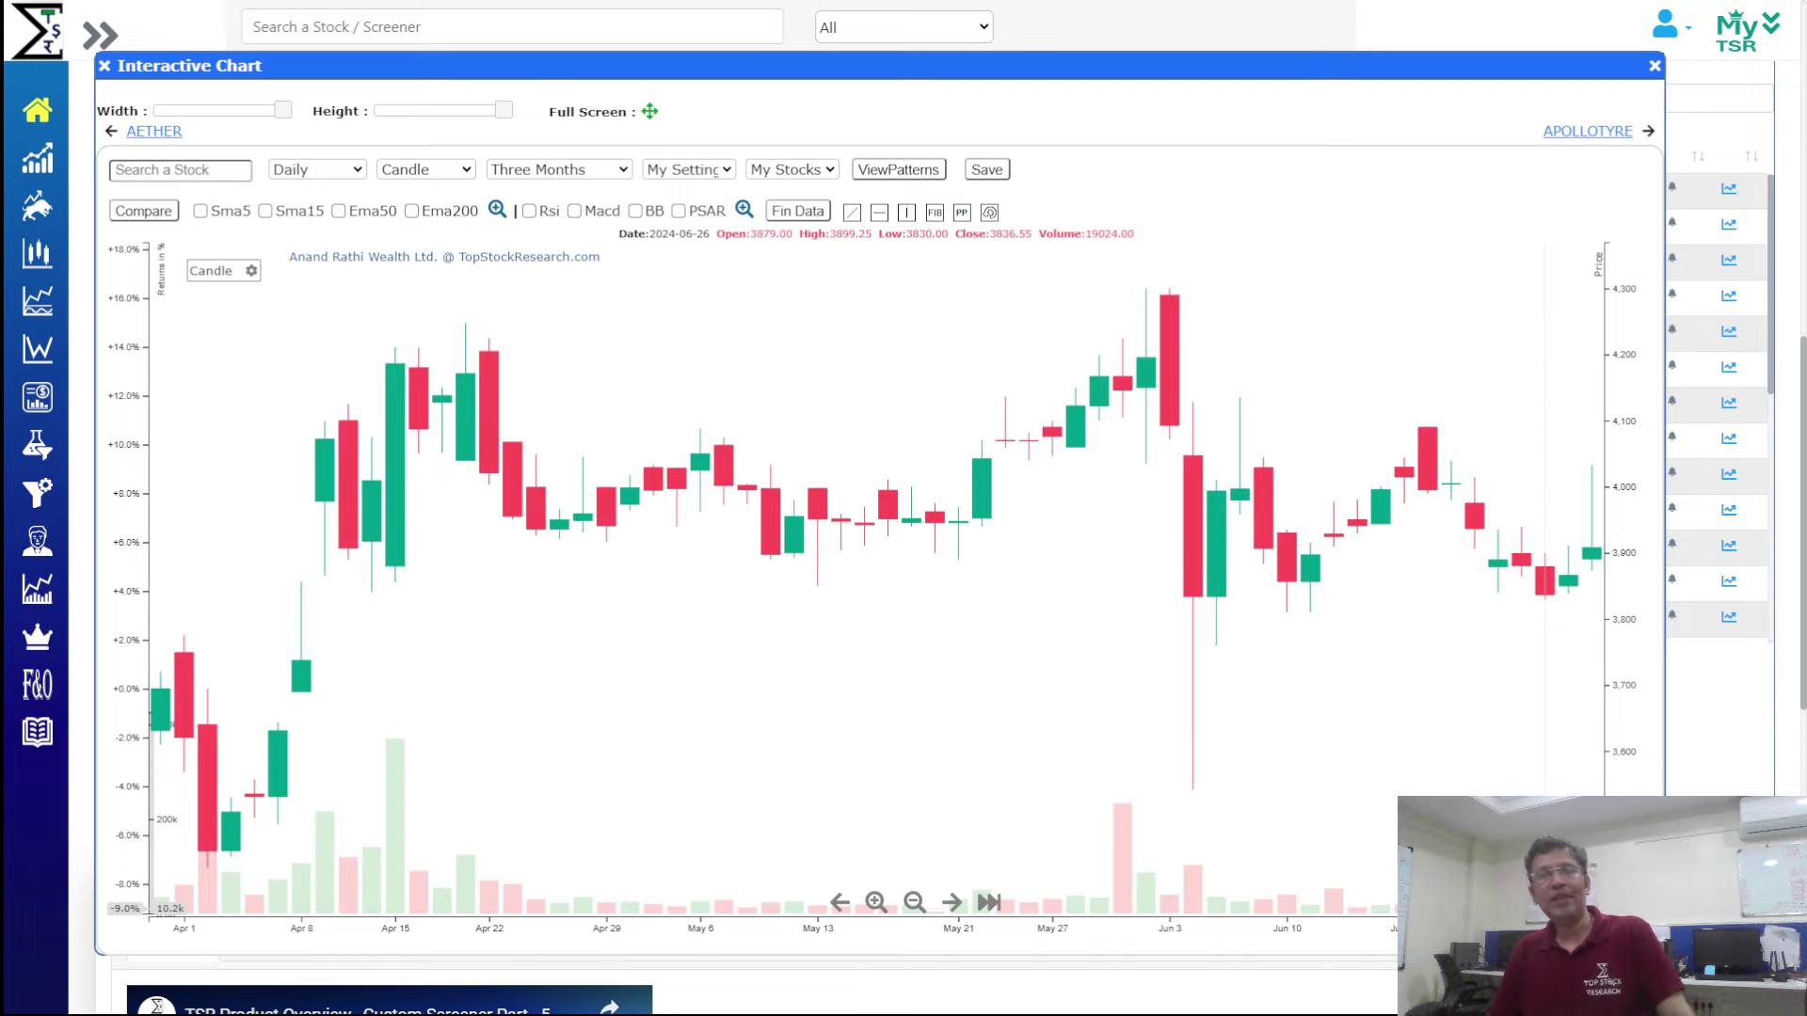
click(1655, 65)
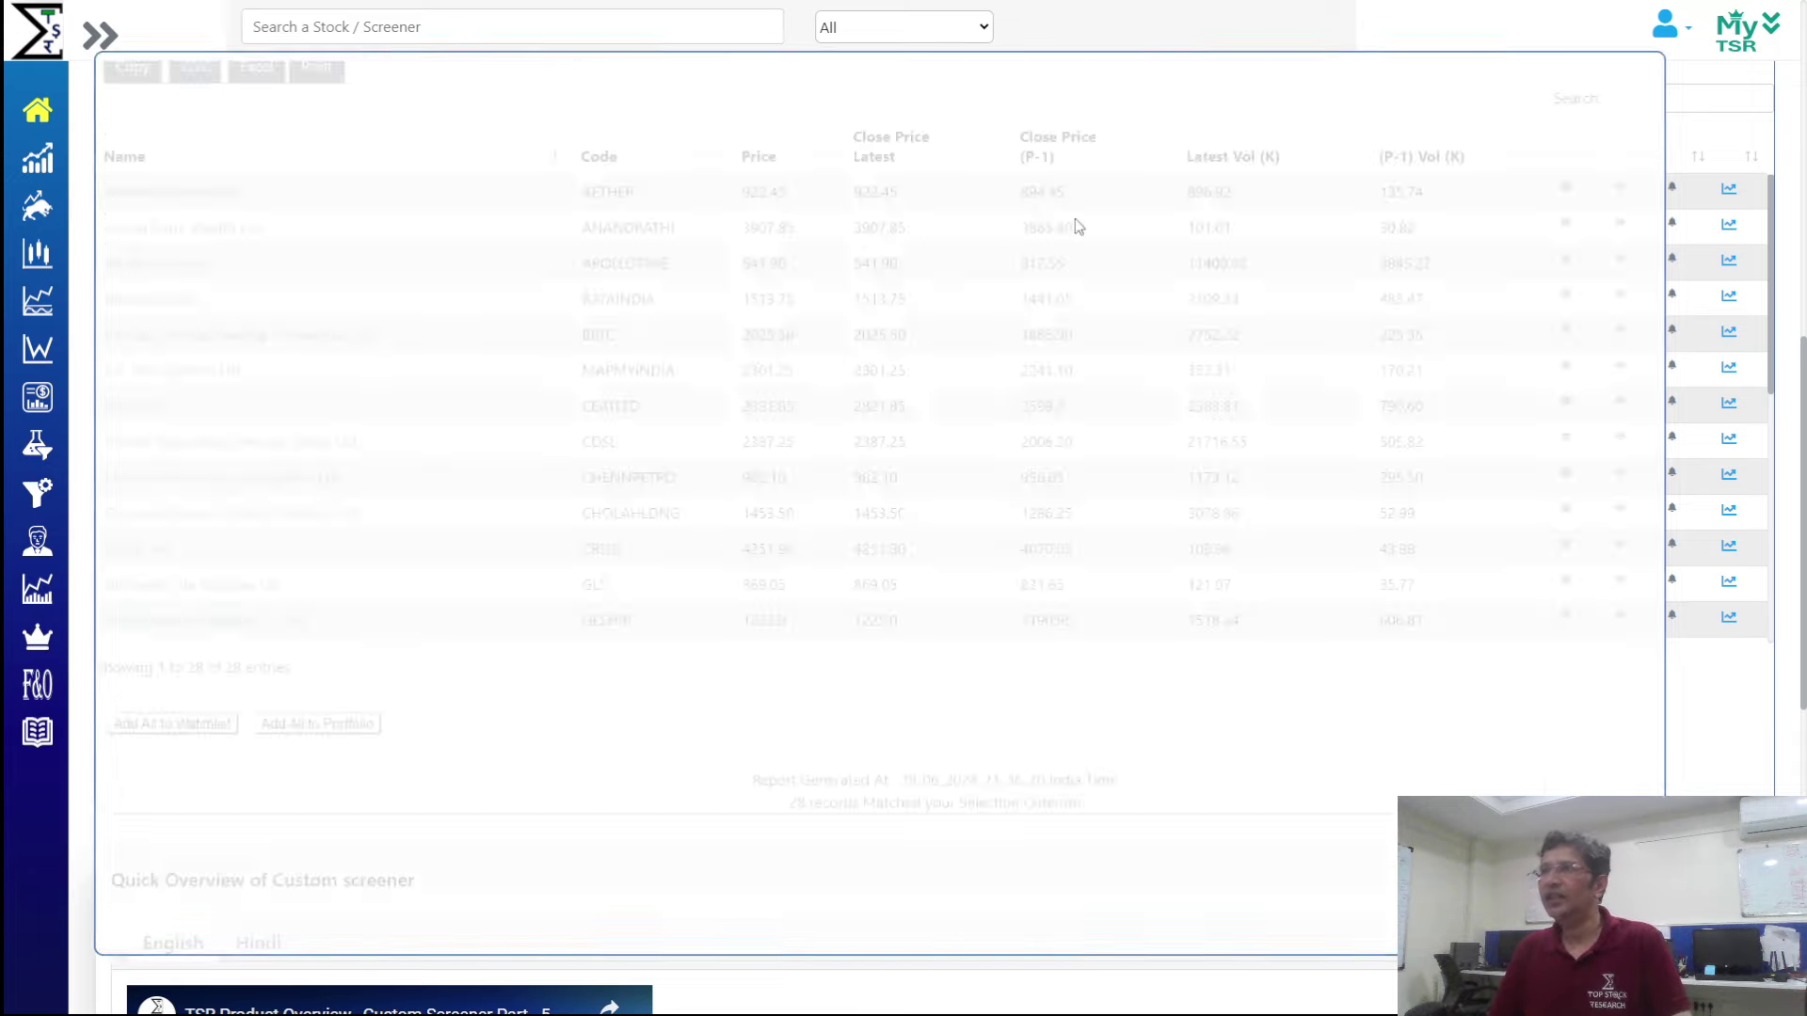
Return to the price action conditions and look over the screener results and the page content below them
scroll(922, 304, up, 5)
scroll(922, 304, up, 4)
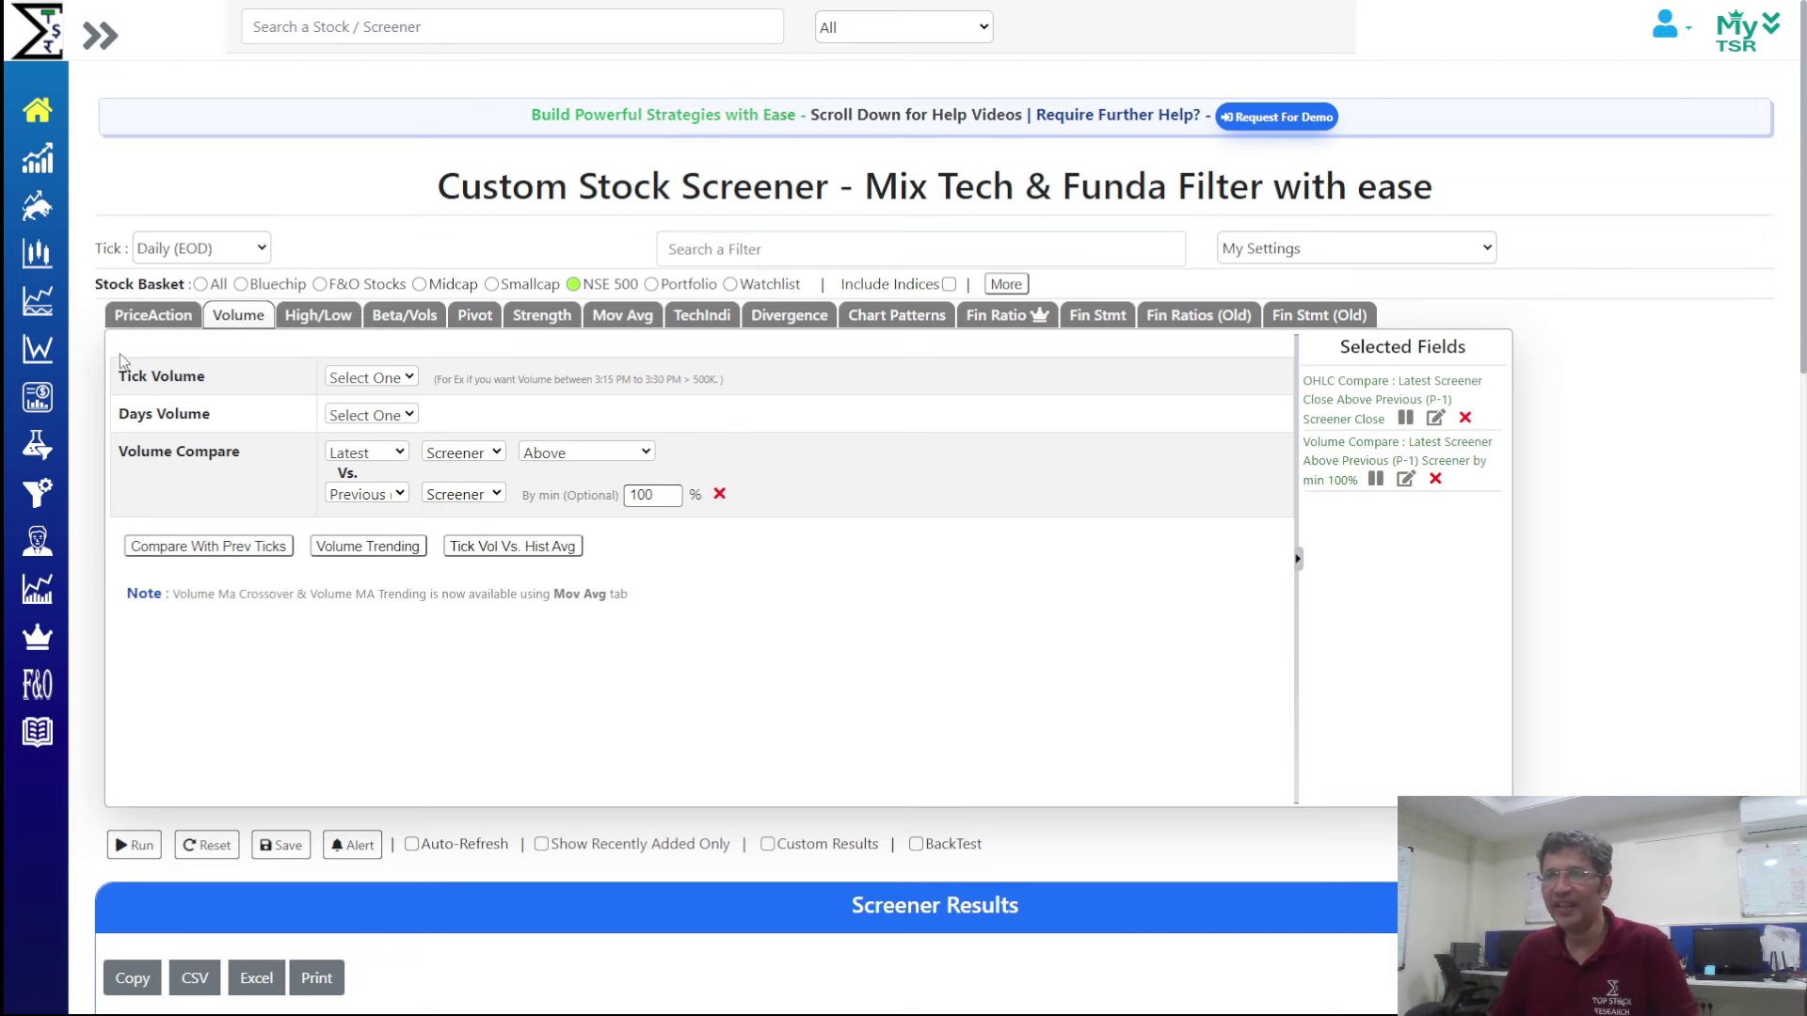
click(188, 320)
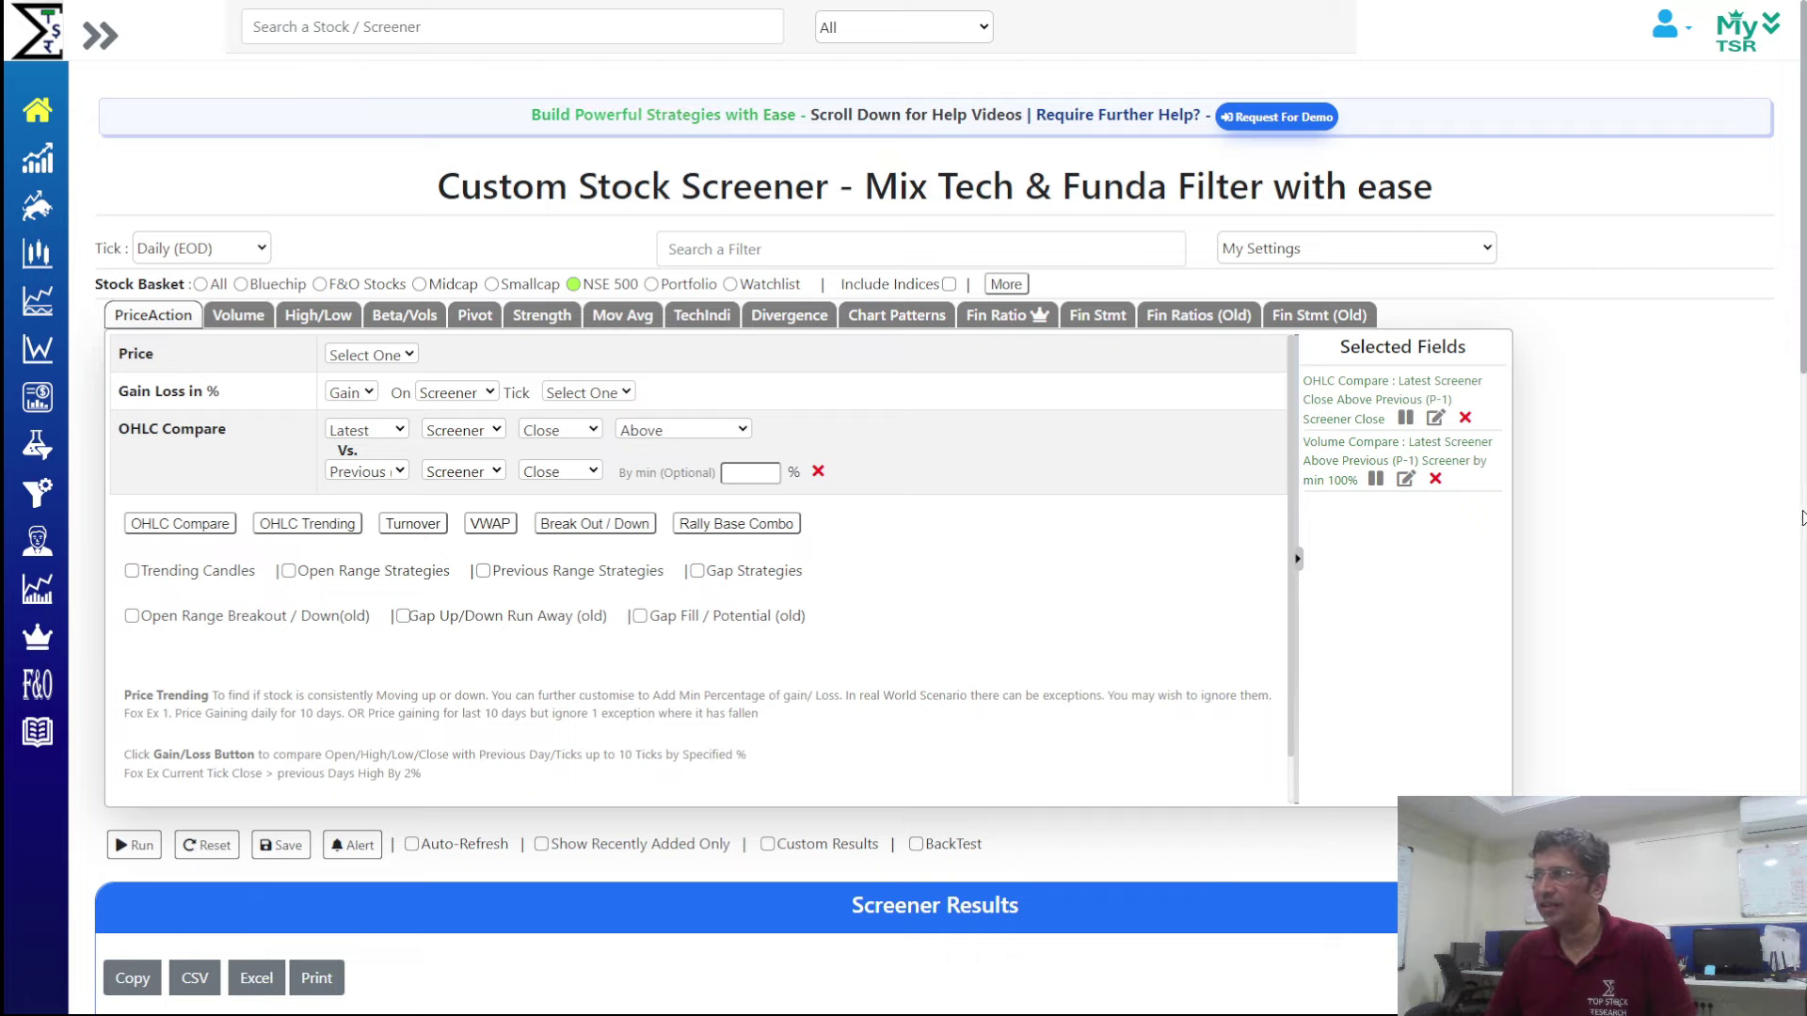
scroll(299, 817, down, 18)
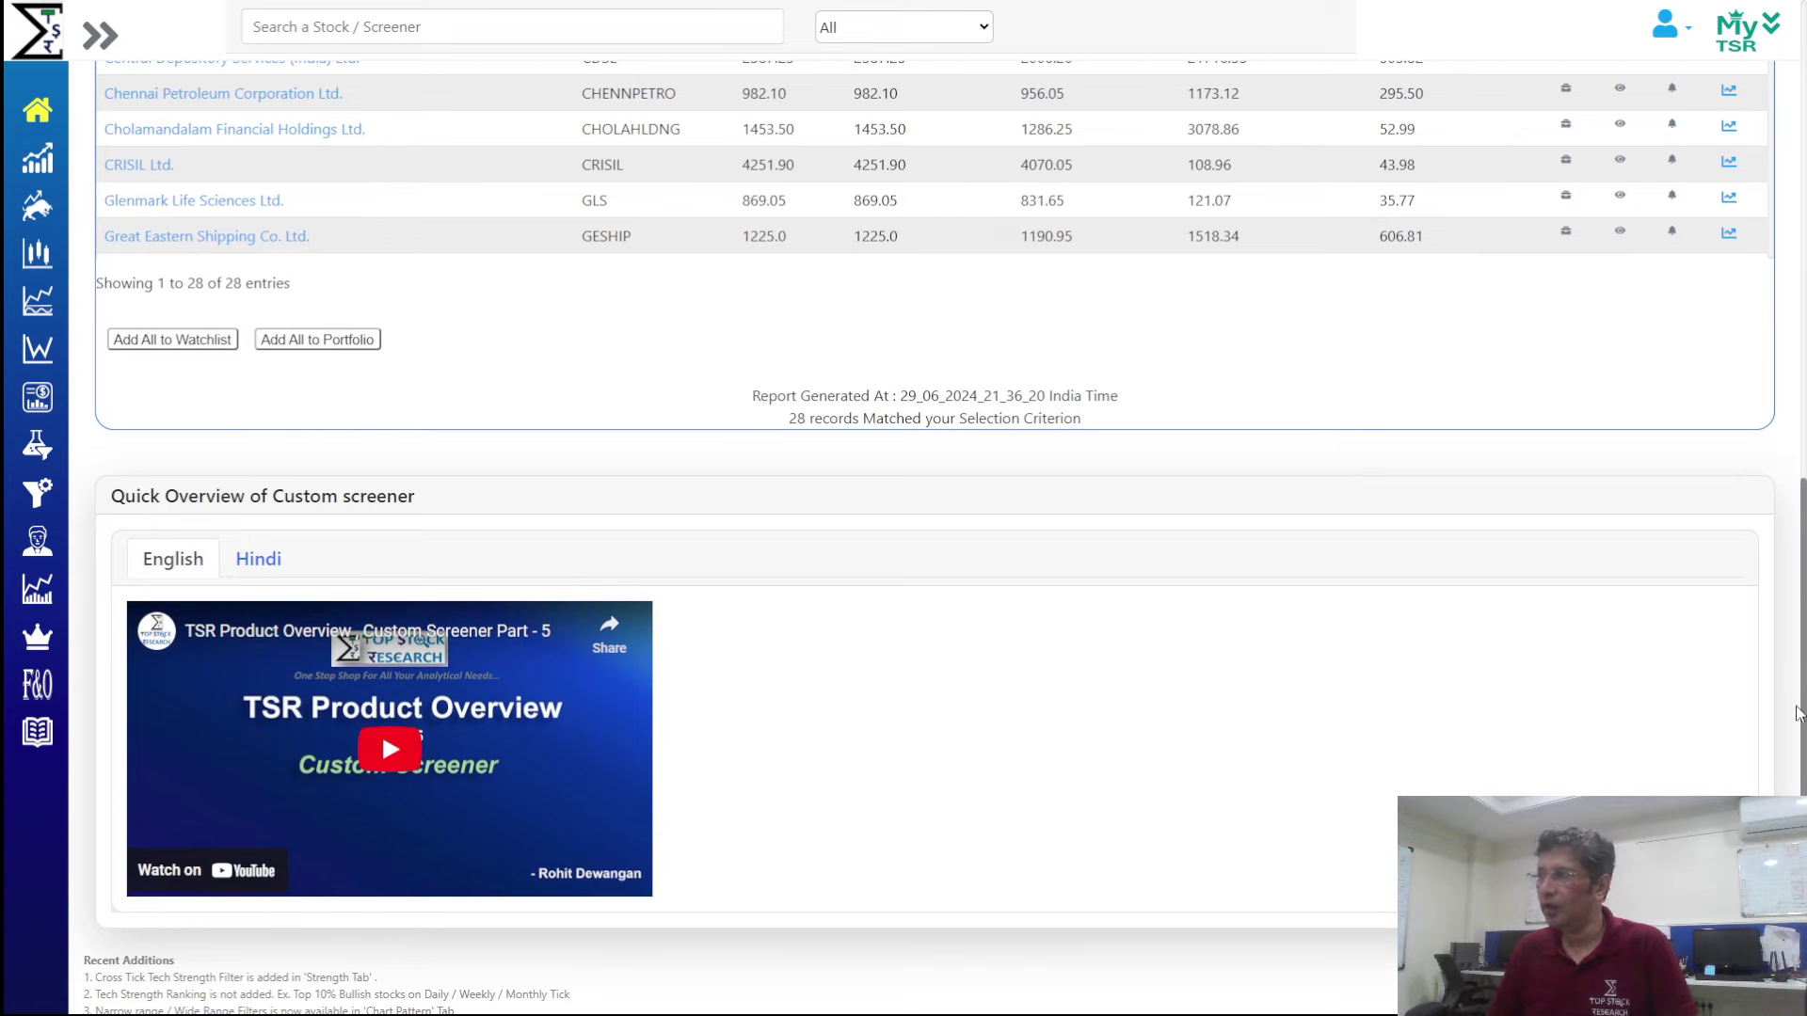
scroll(876, 391, up, 18)
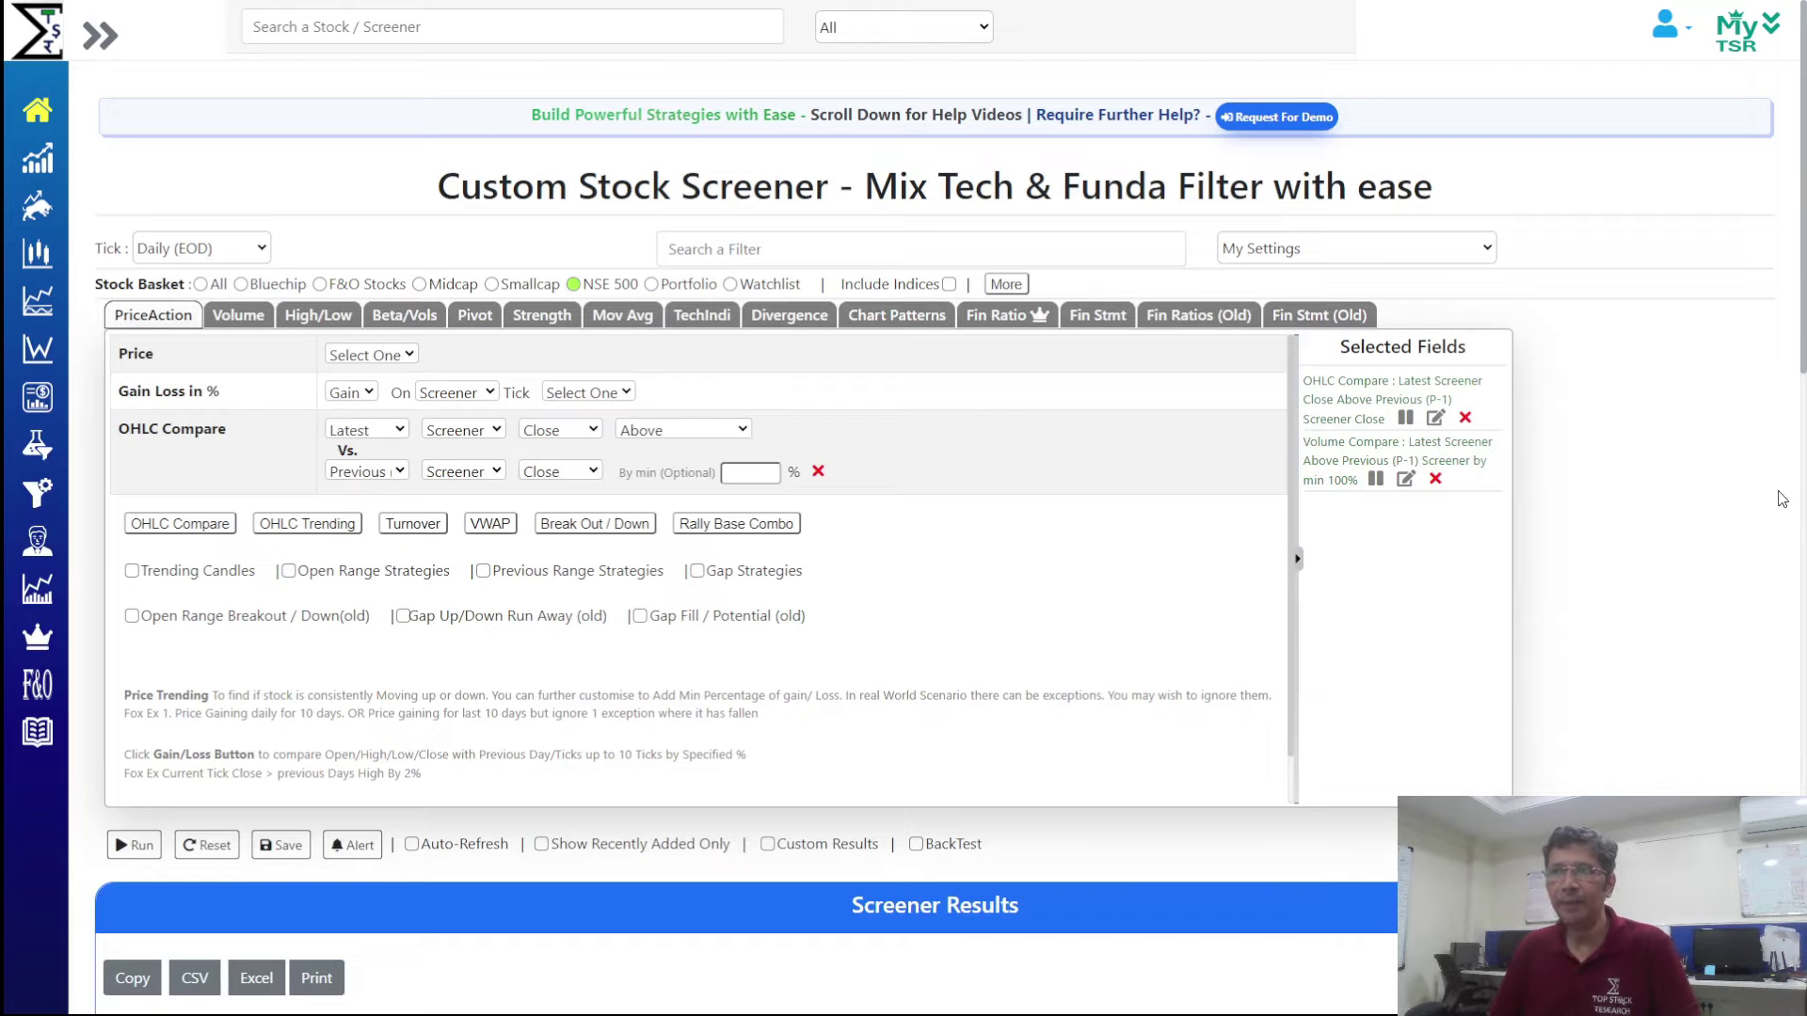
drag(1804, 339, 1804, 583)
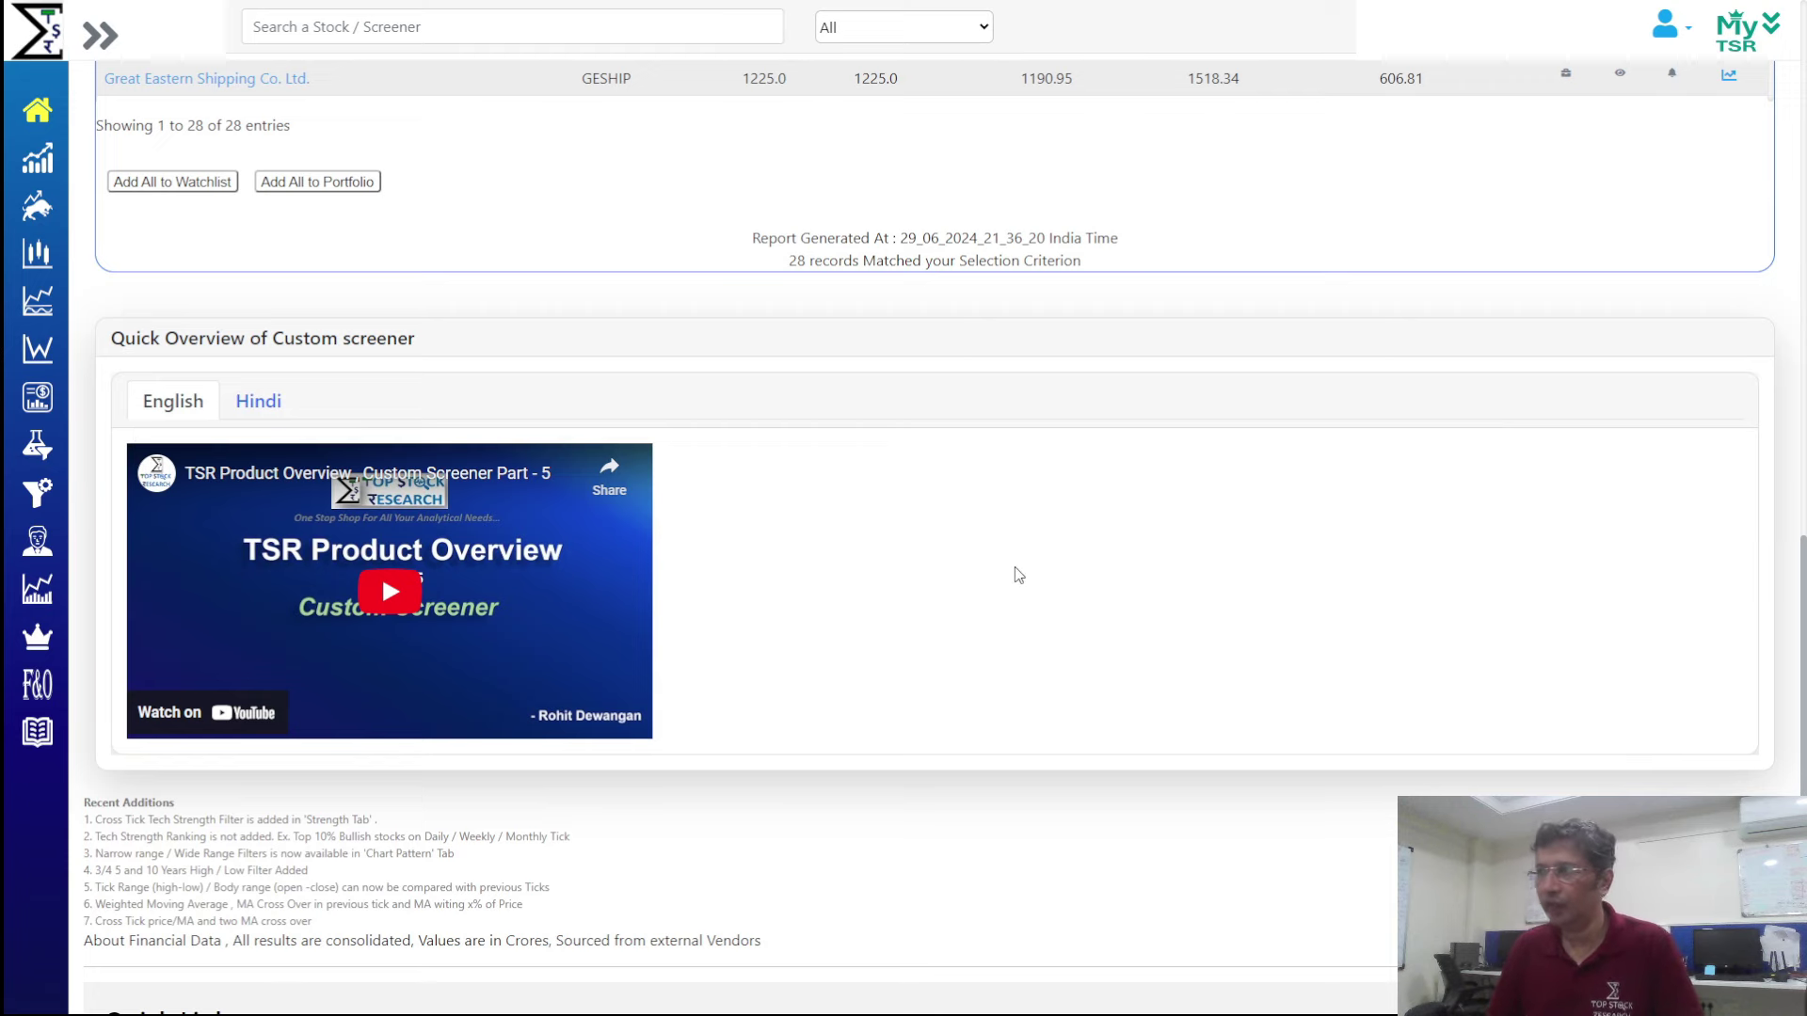
scroll(1069, 588, up, 10)
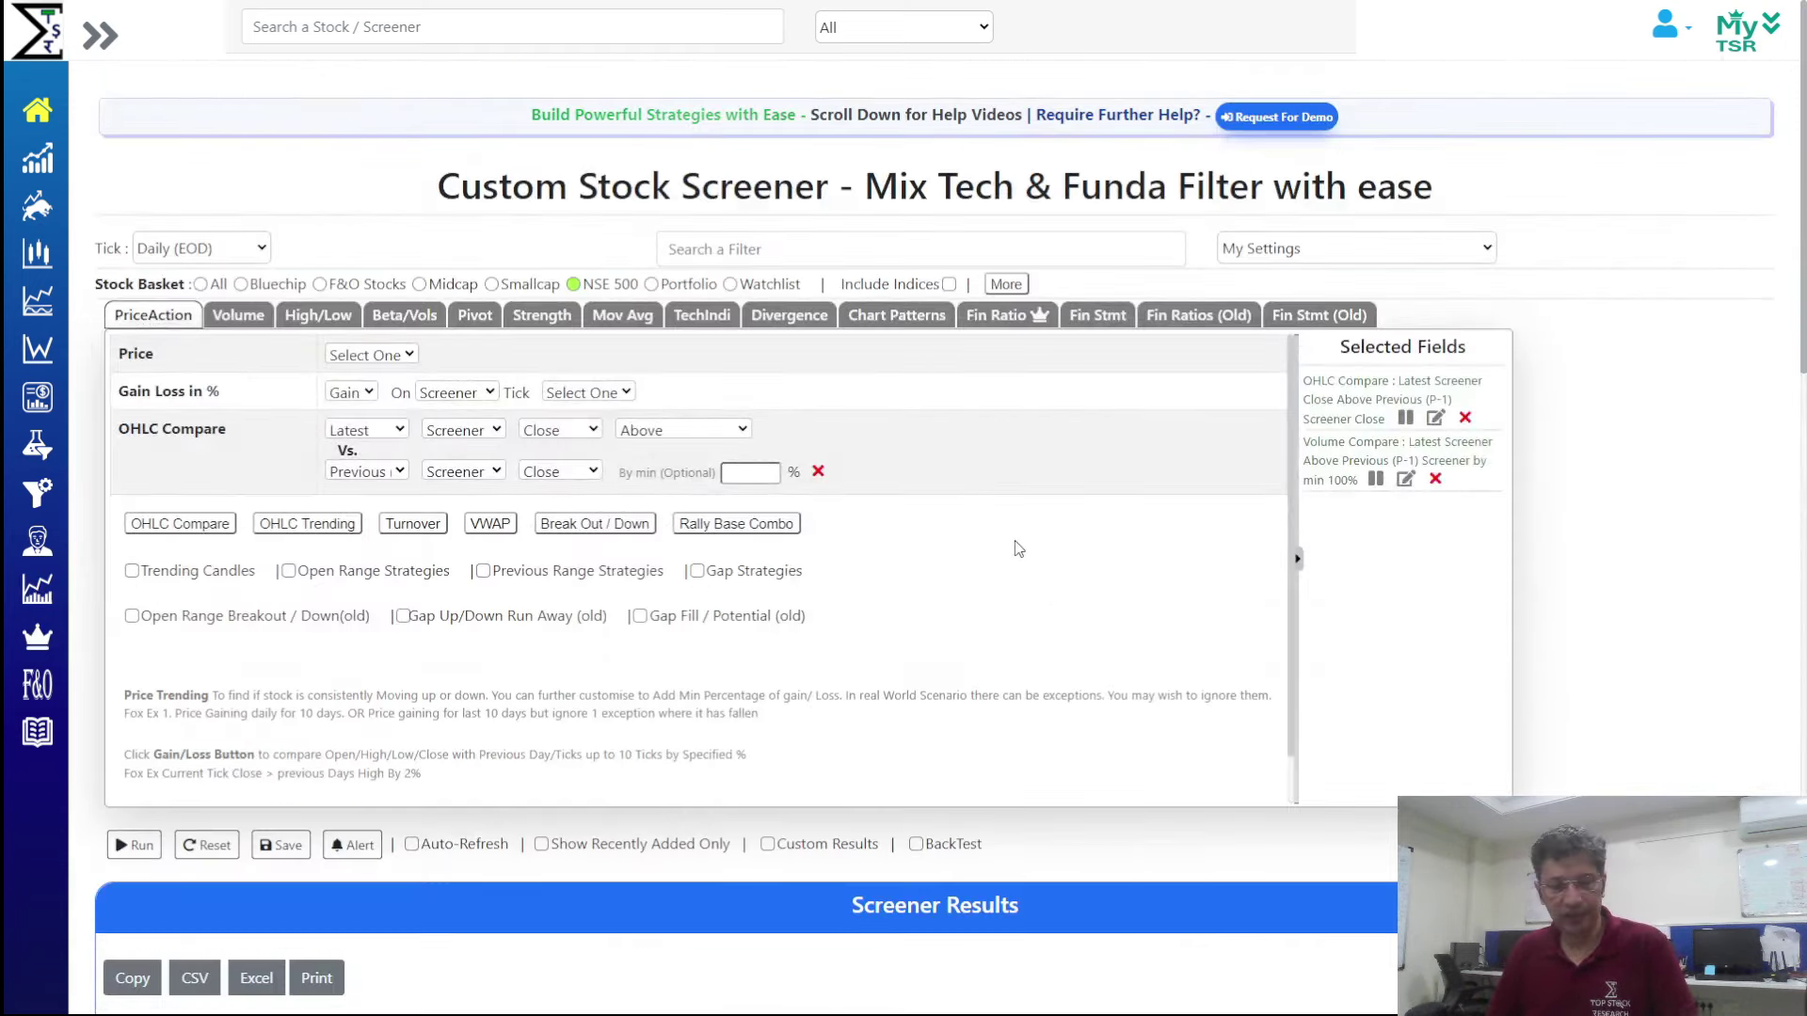
Check the Two Candle Pattern slide, and read the Bullish Kicker description on the candlestick patterns page
key(alt+Tab)
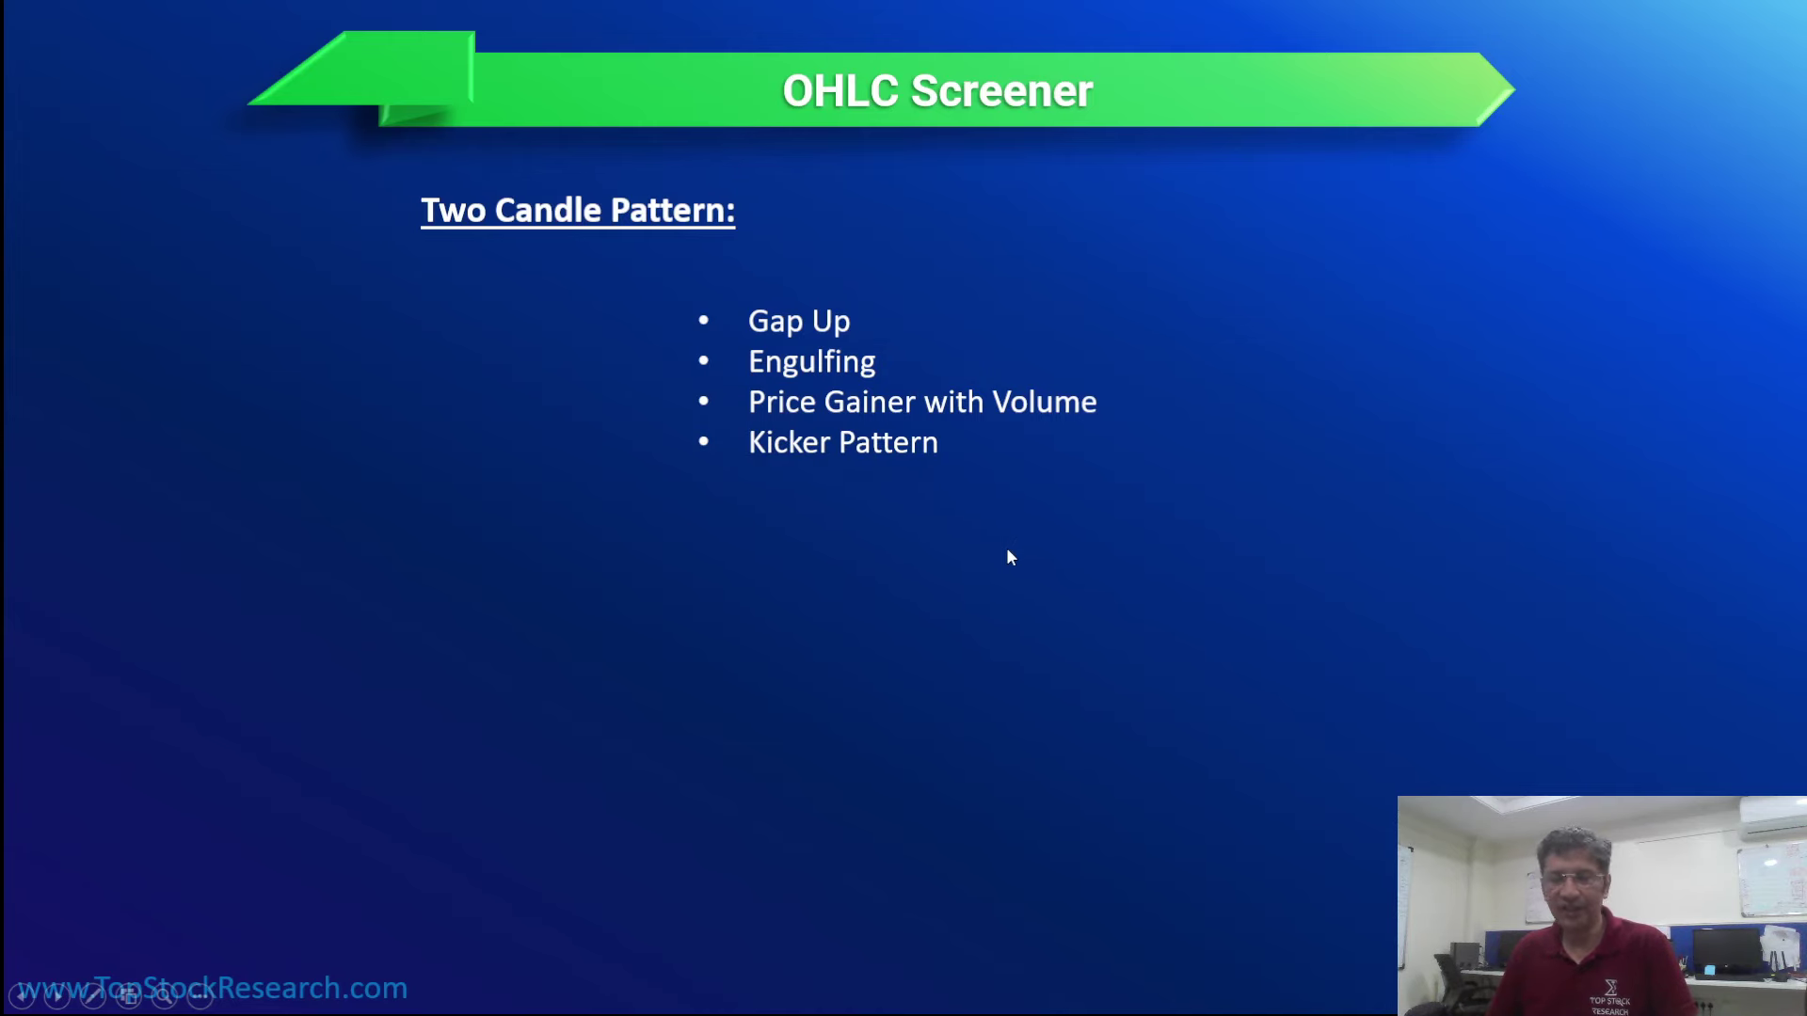
key(alt+Tab)
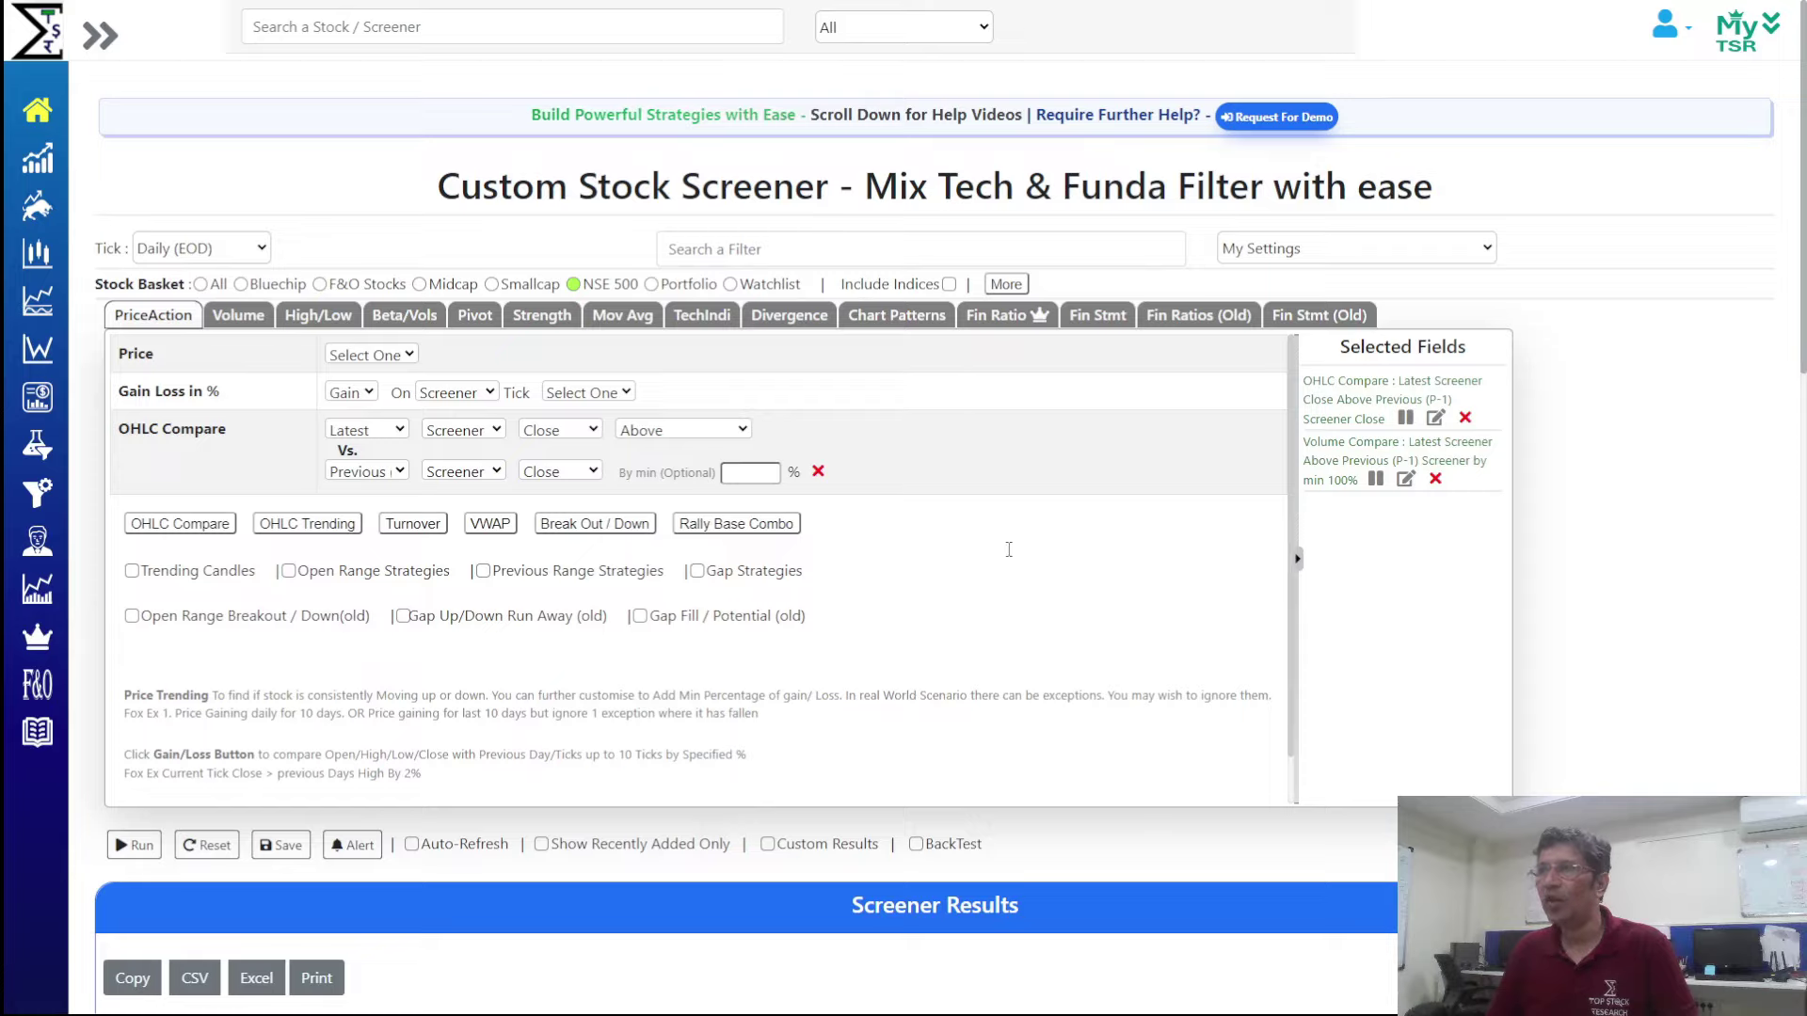
key(alt+Tab)
scroll(1251, 534, down, 10)
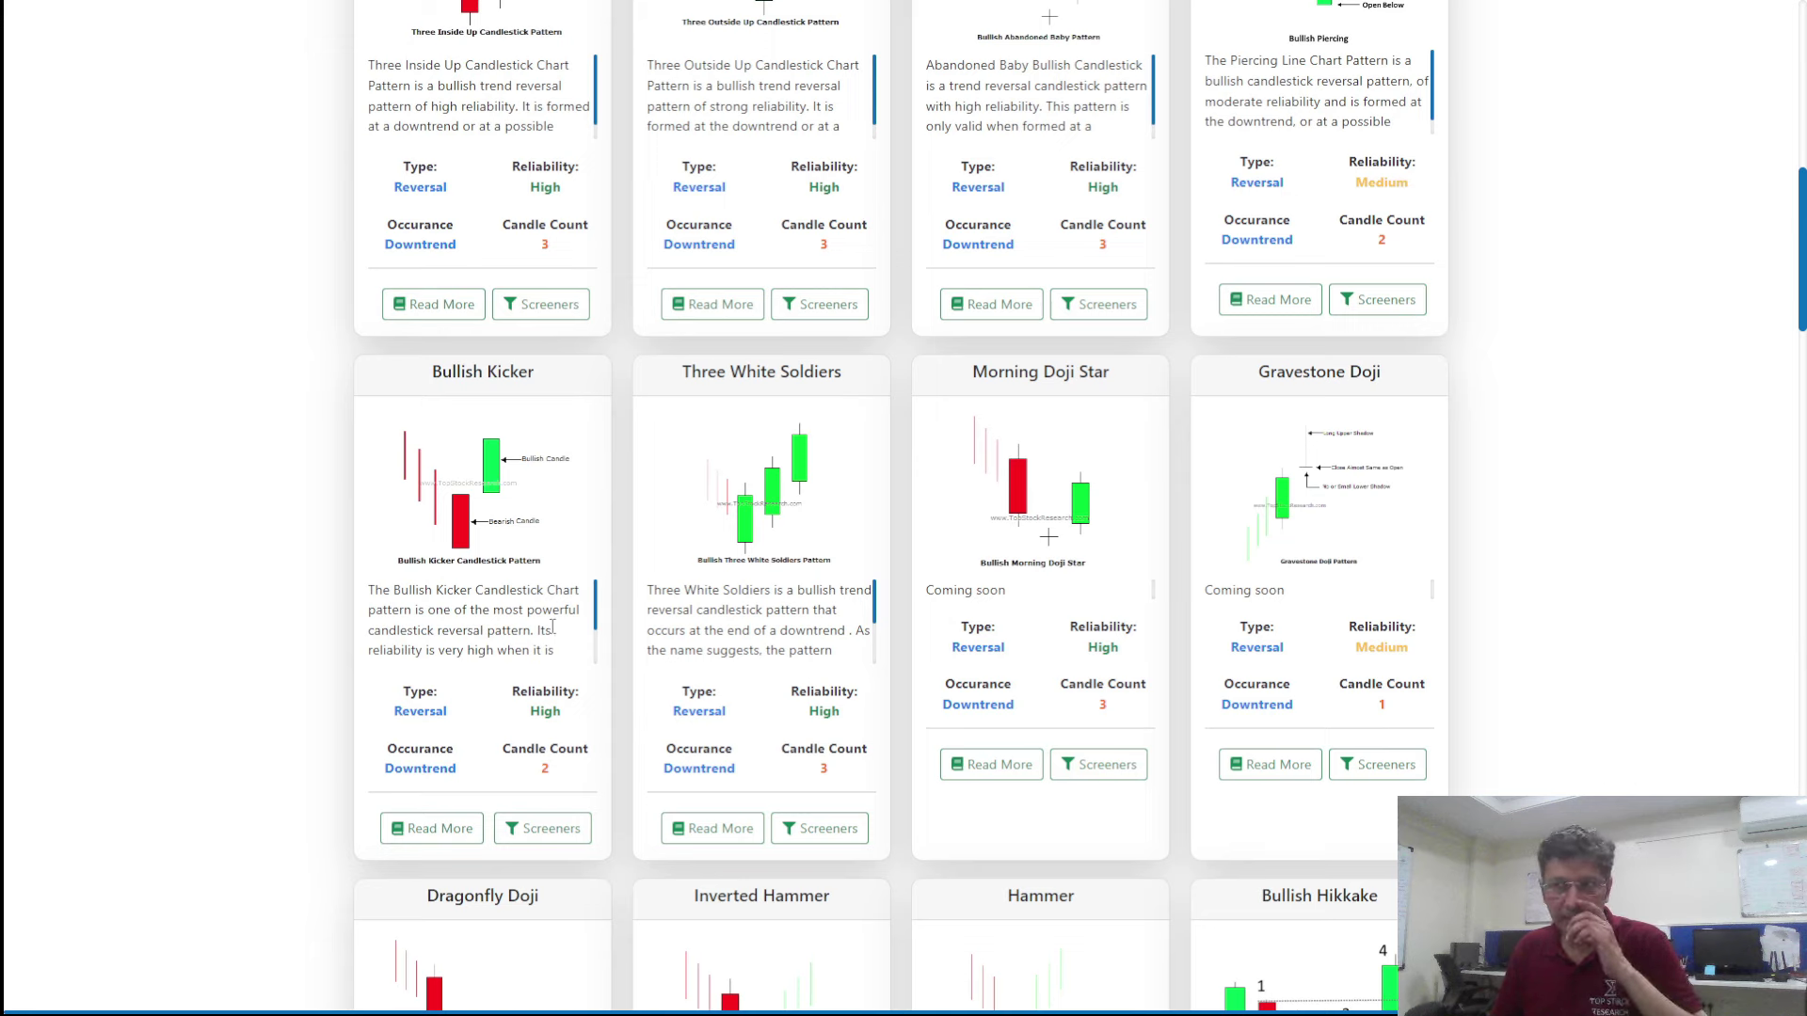
scroll(539, 625, down, 2)
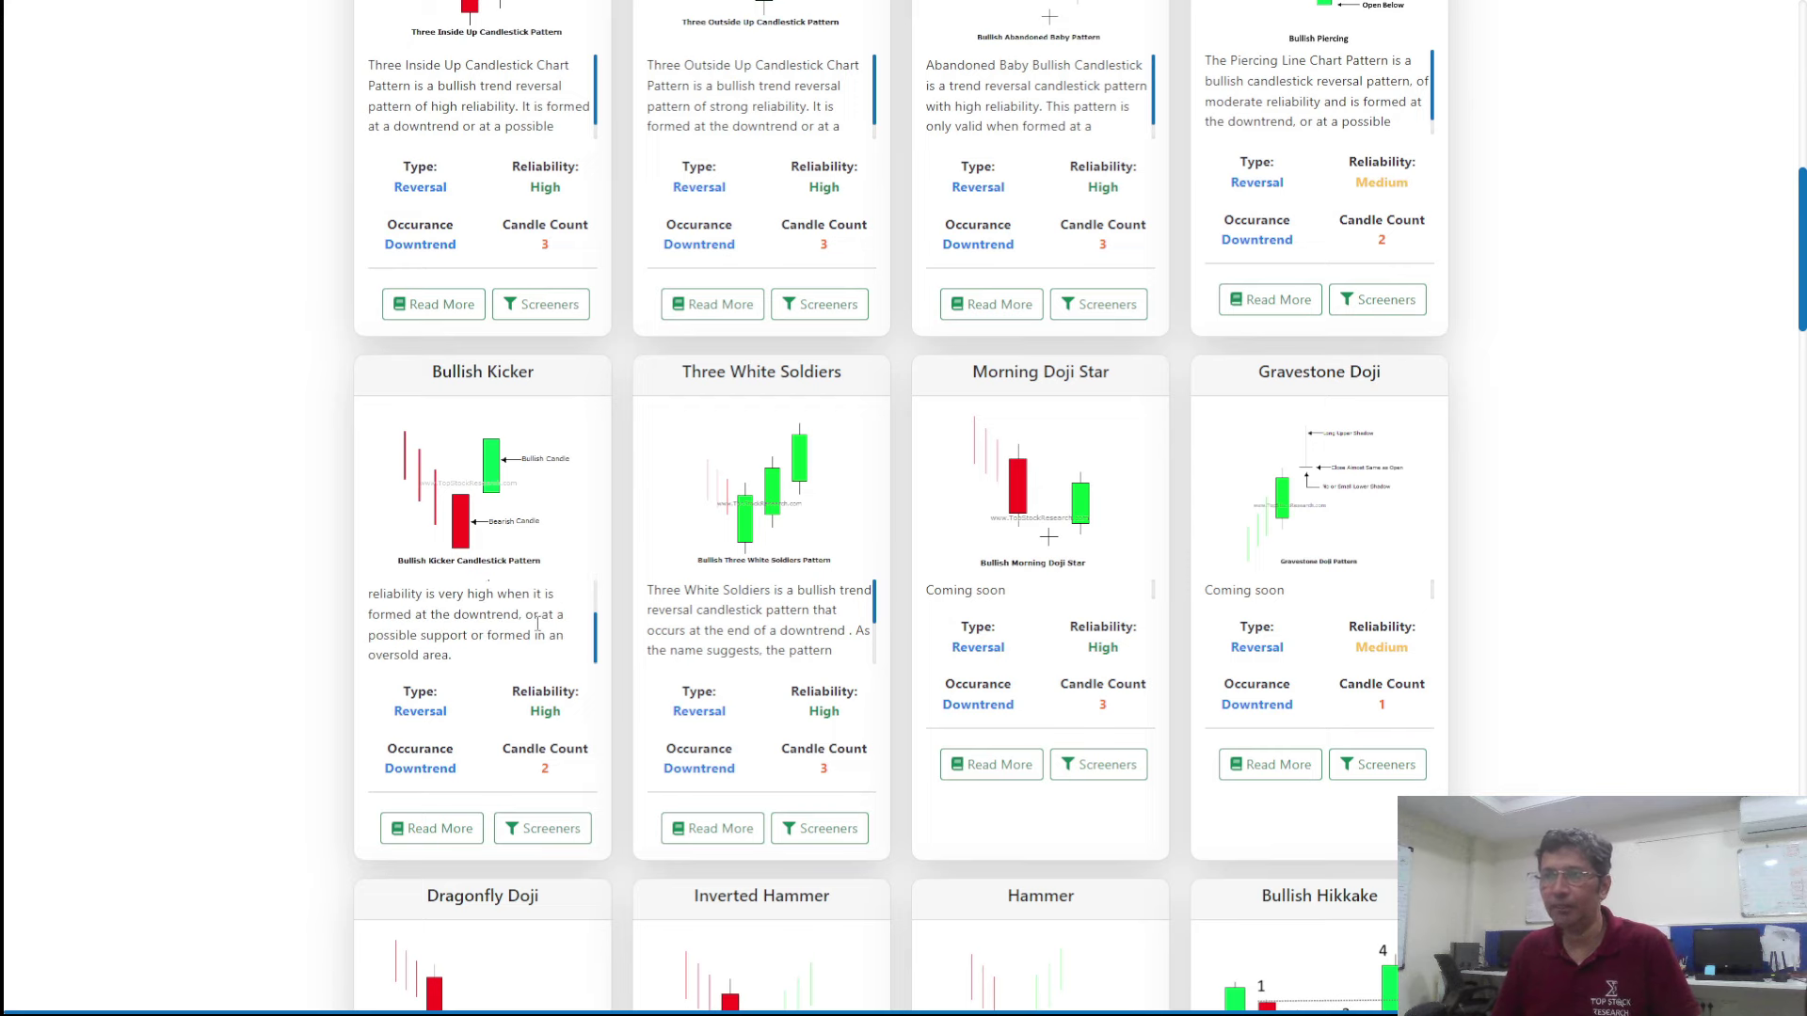
scroll(541, 616, up, 2)
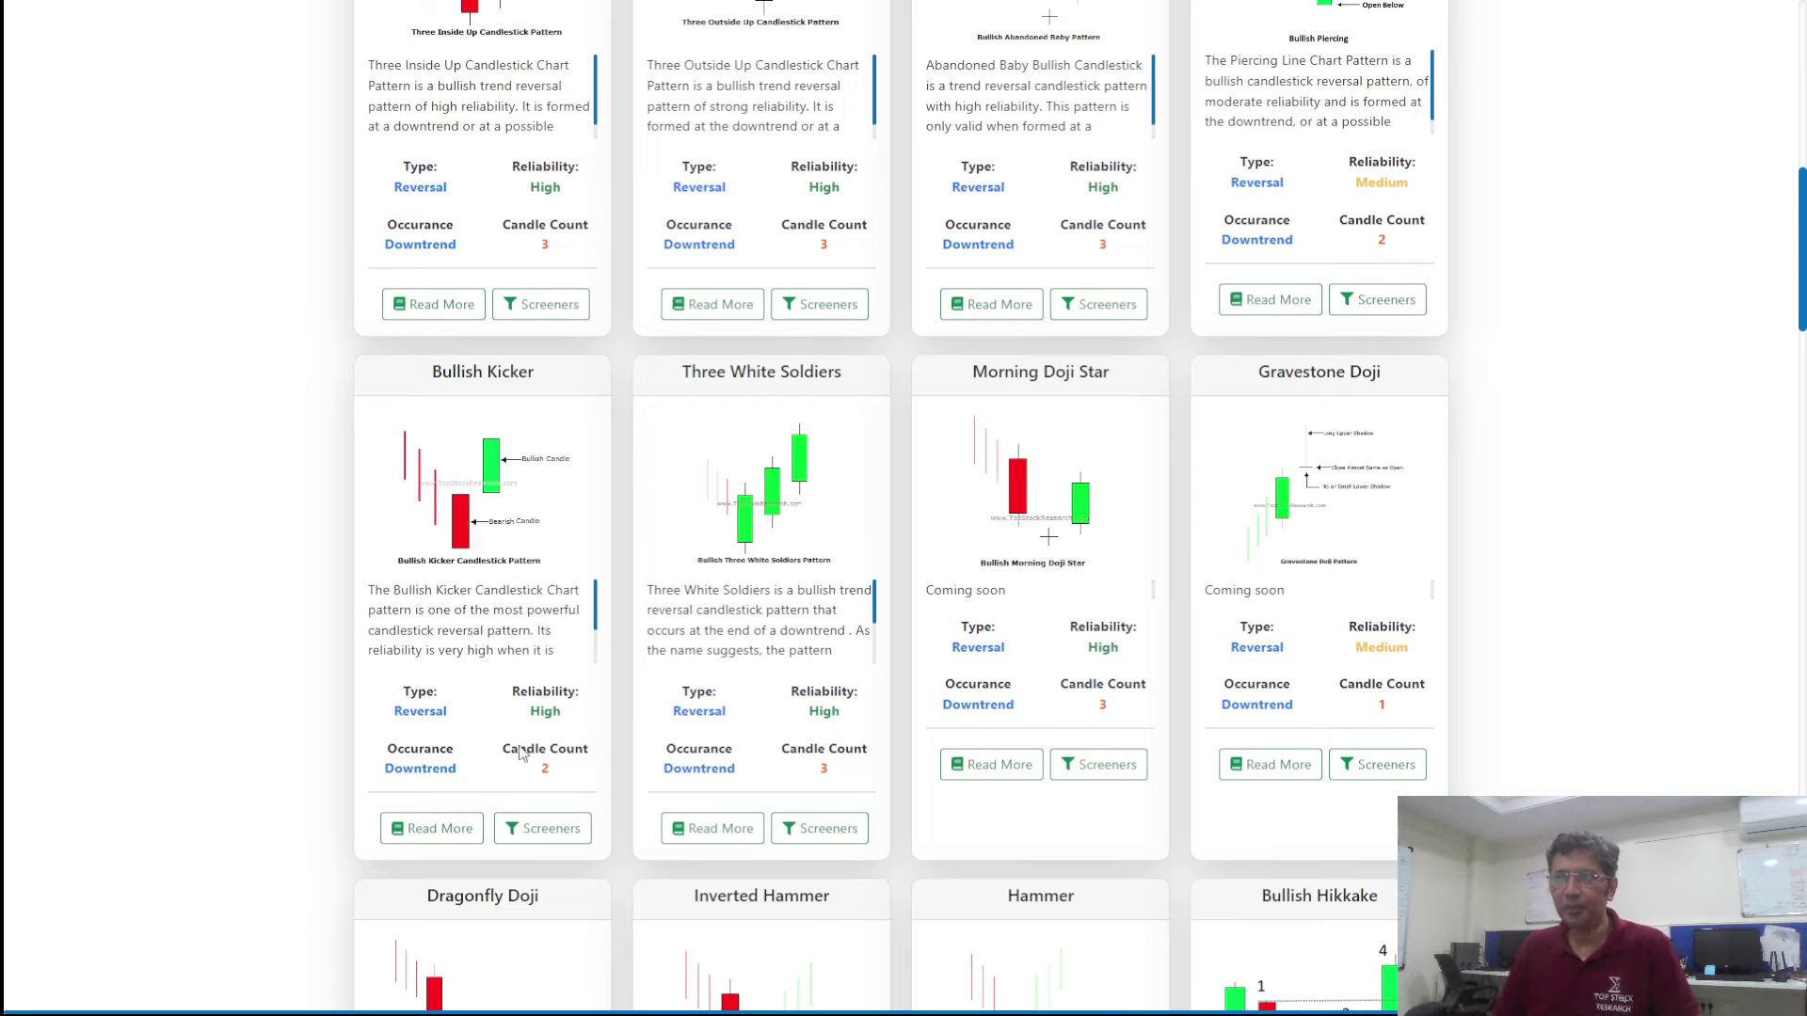
Advance the presentation to the Multiple Candle Pattern slide, and switch back to the custom stock screener
key(alt+Tab)
key(Right)
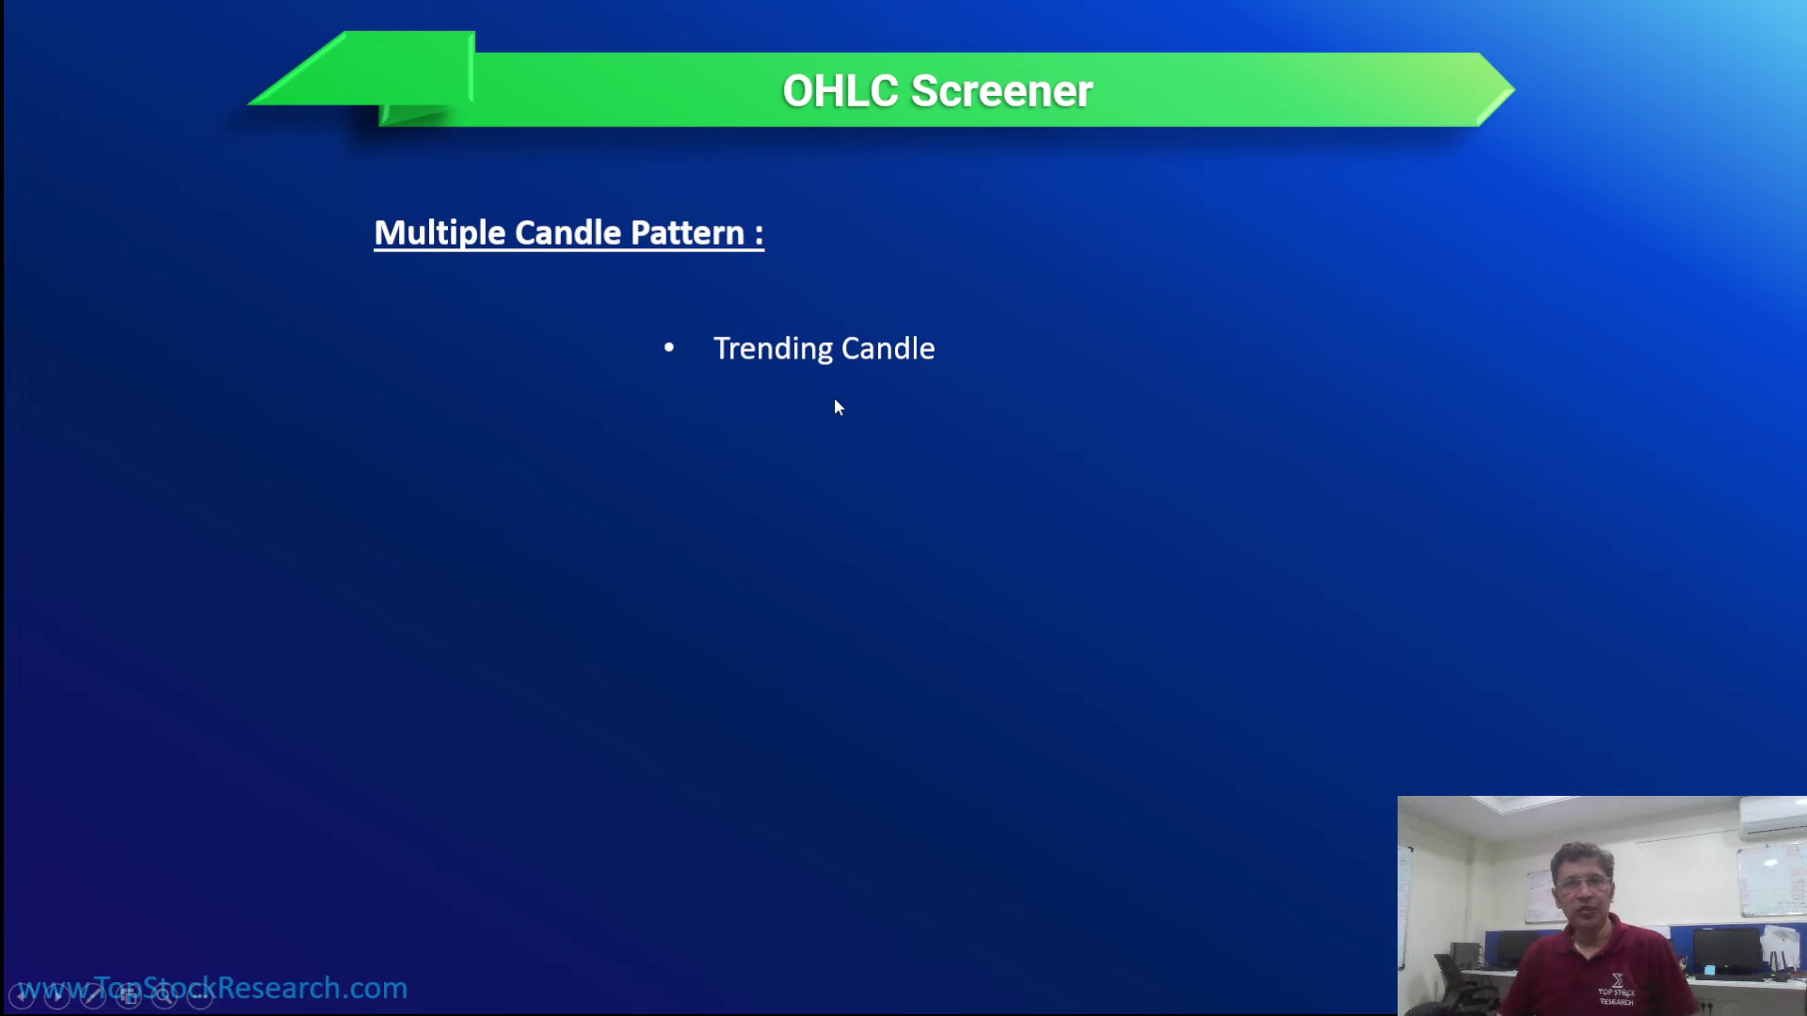
key(alt+Tab)
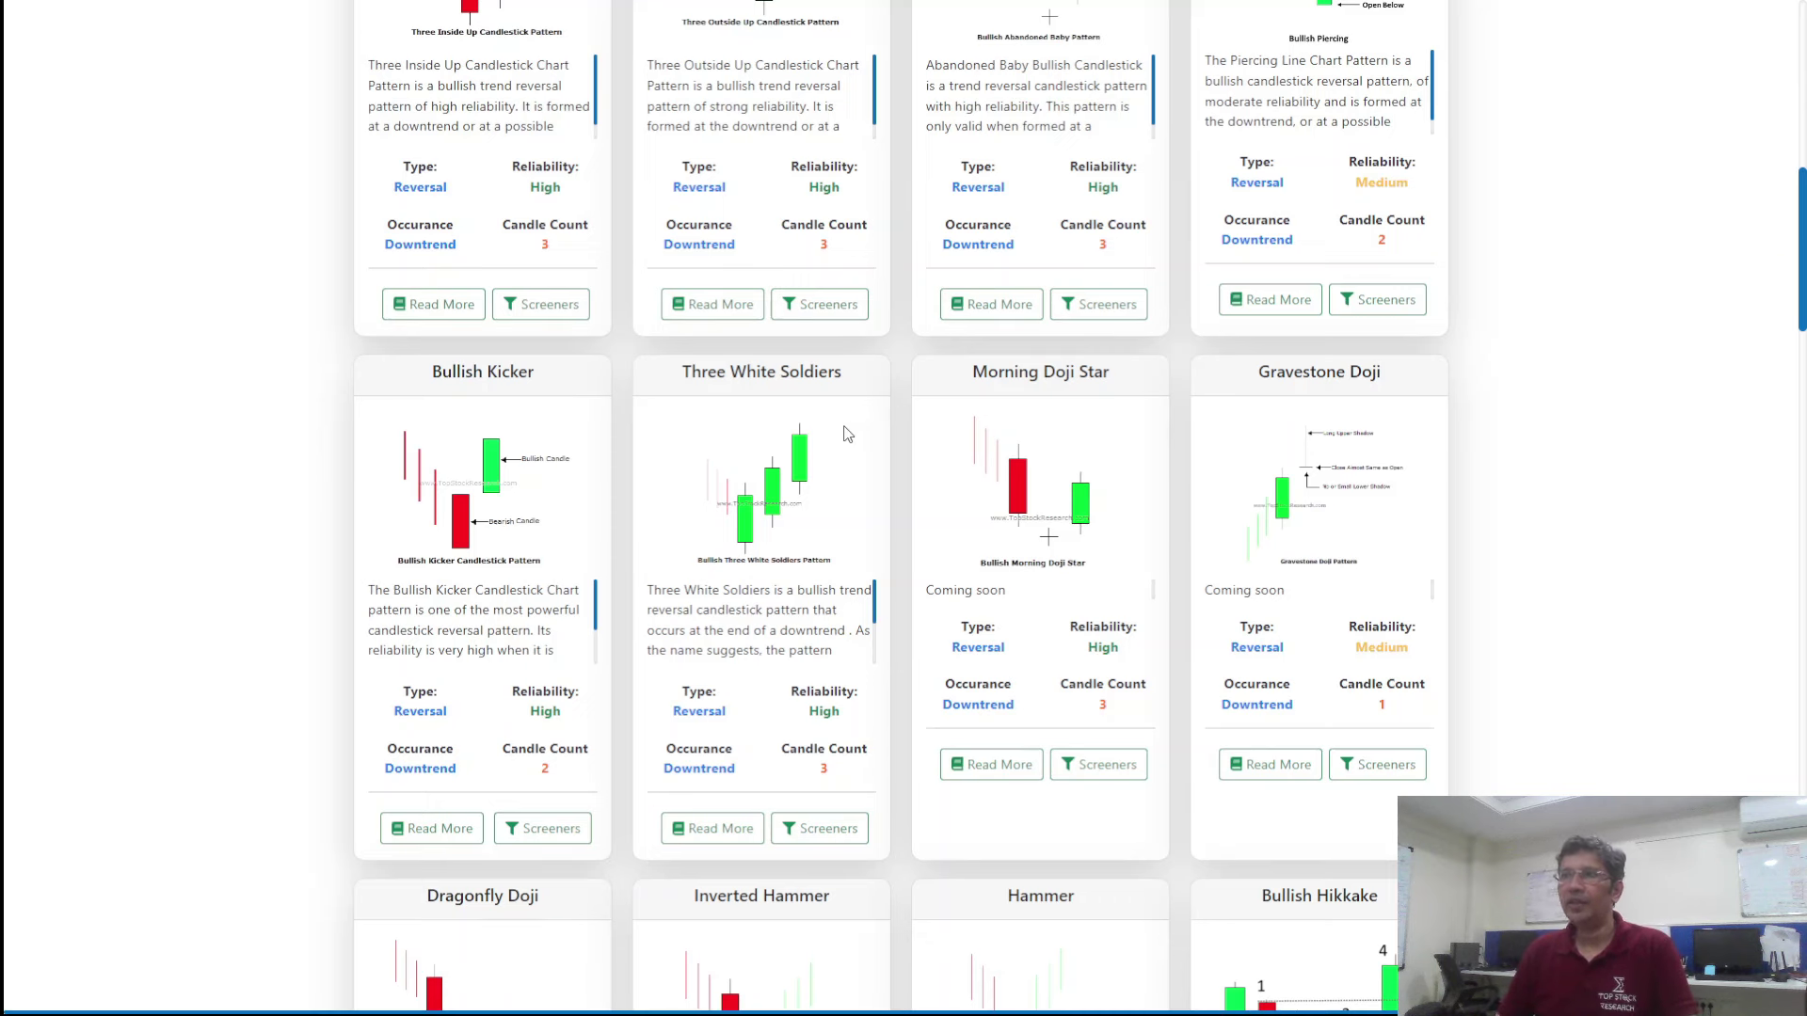
key(ctrl+Tab)
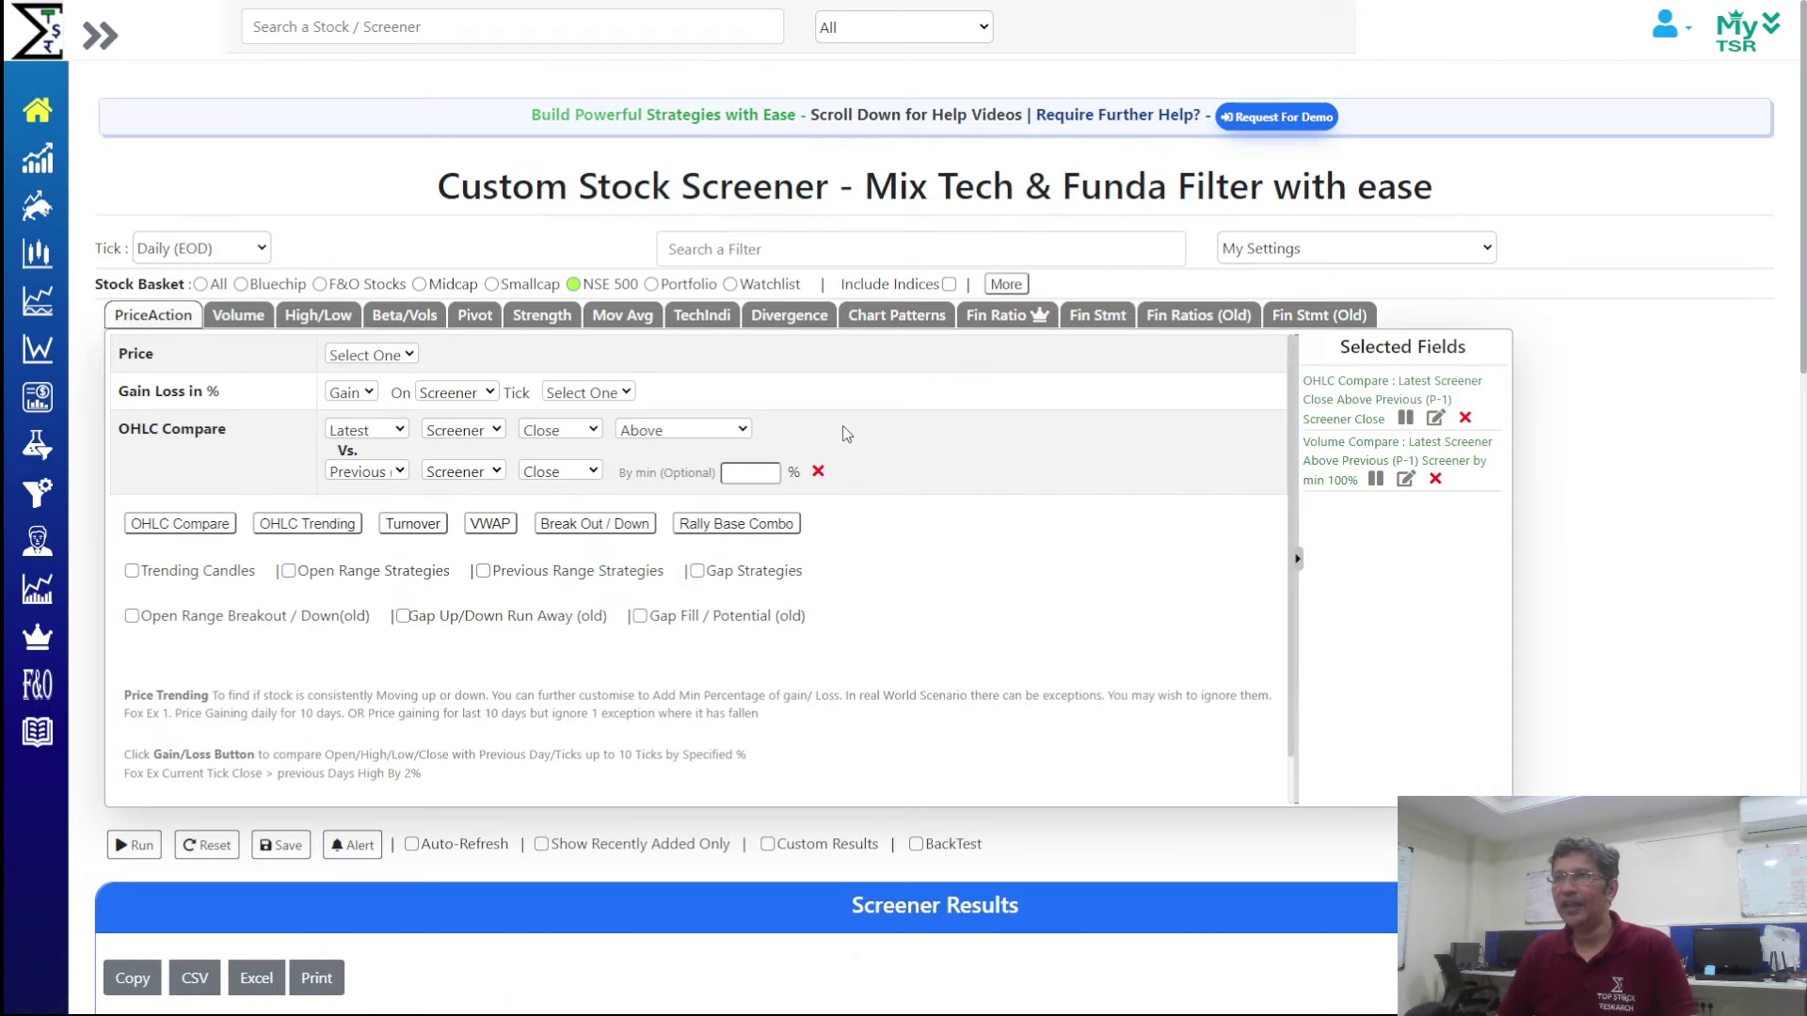
Inspect the previous-candle and timeframe choices of the OHLC Compare condition without changing them
click(364, 474)
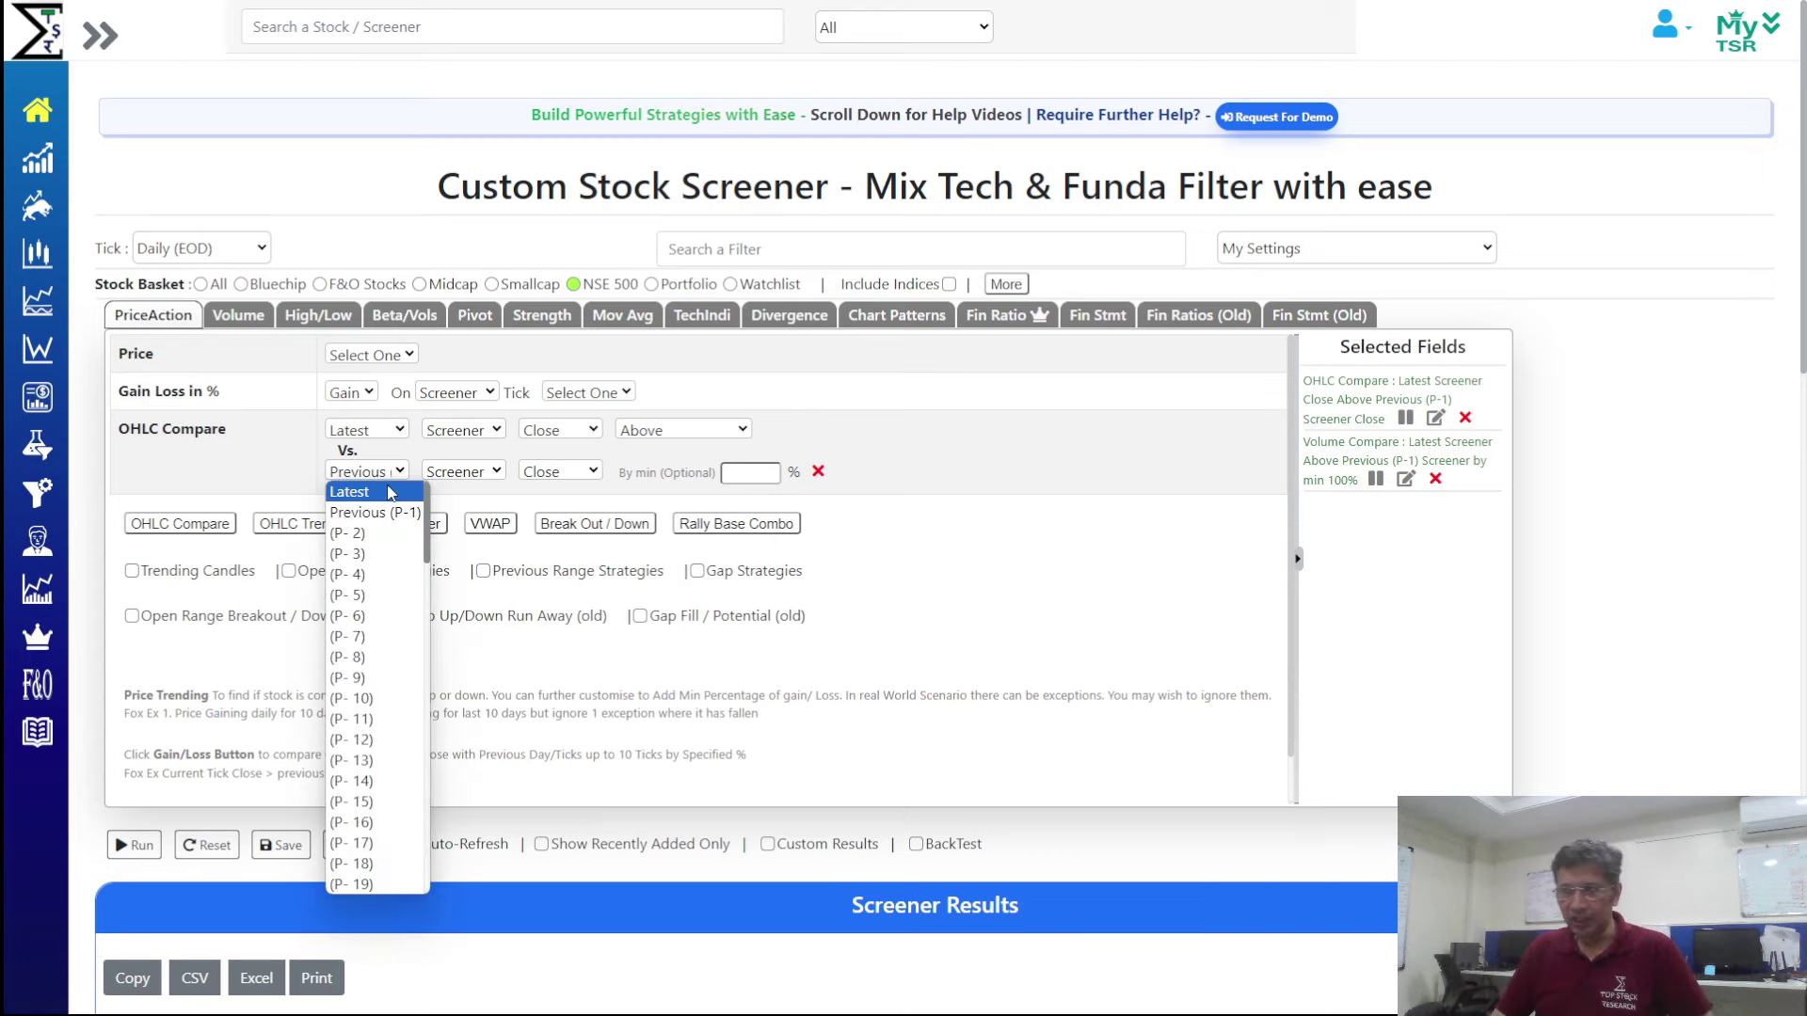
click(854, 588)
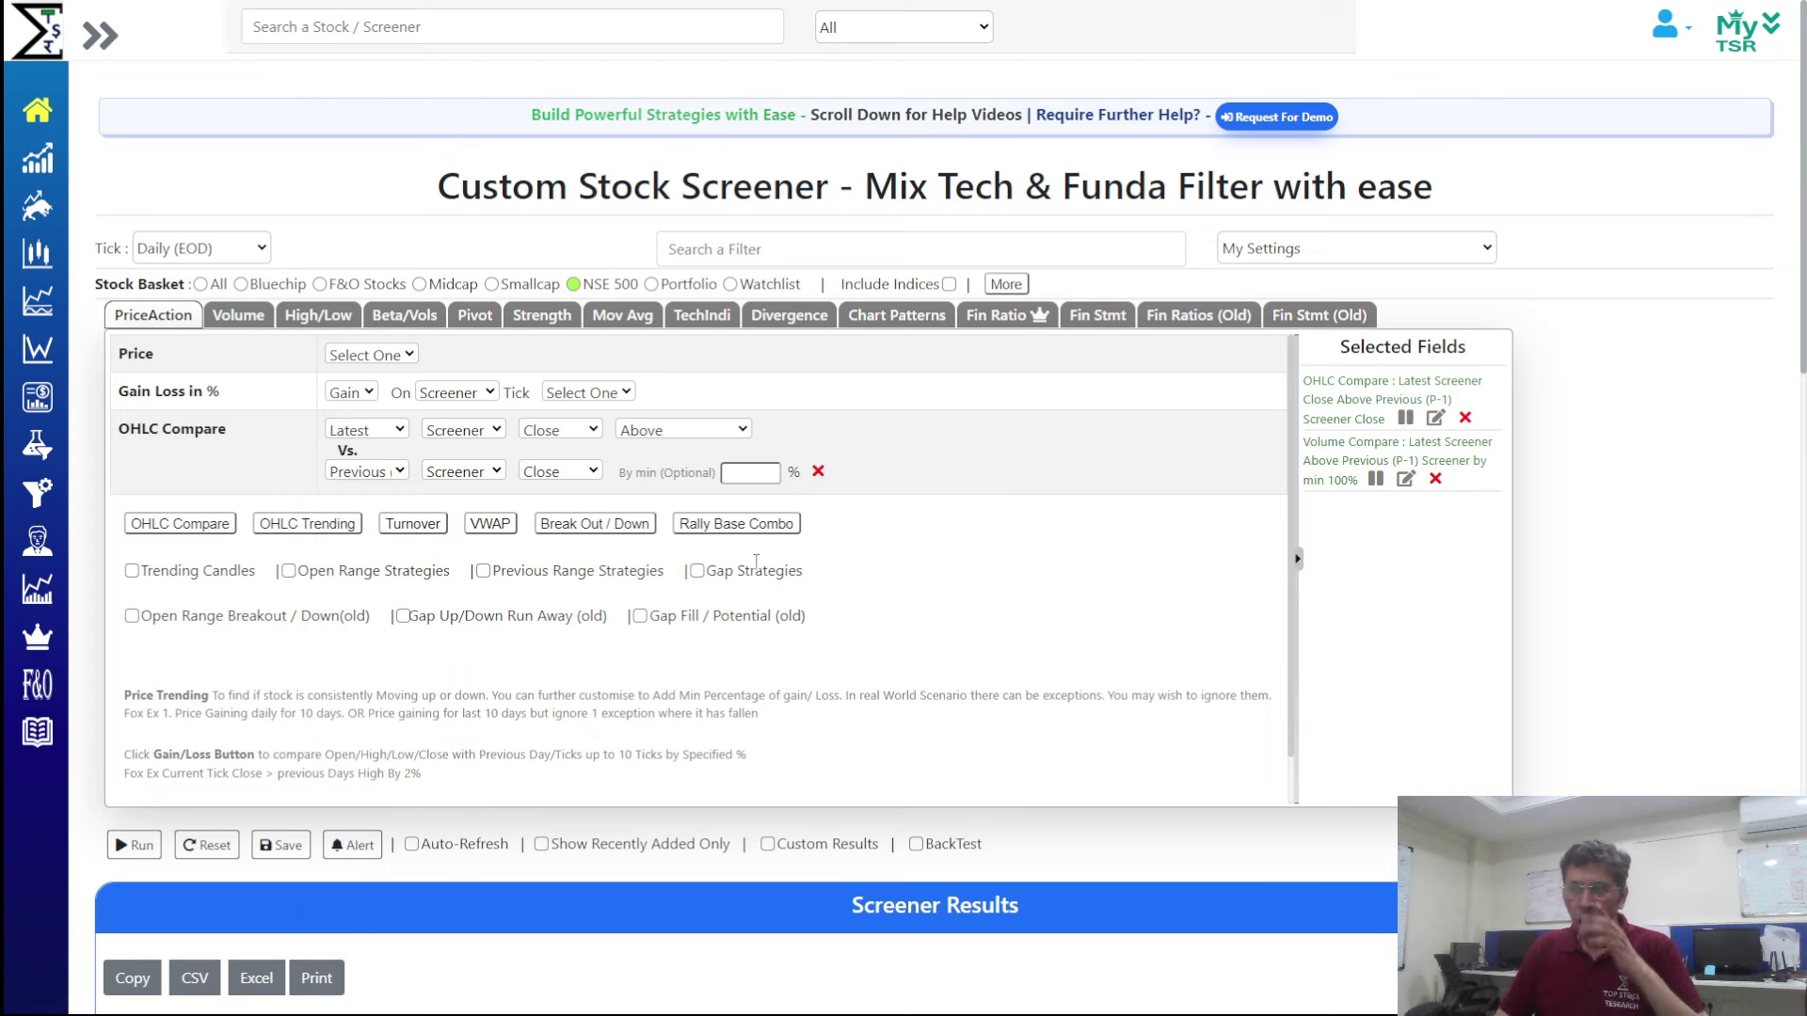
click(453, 437)
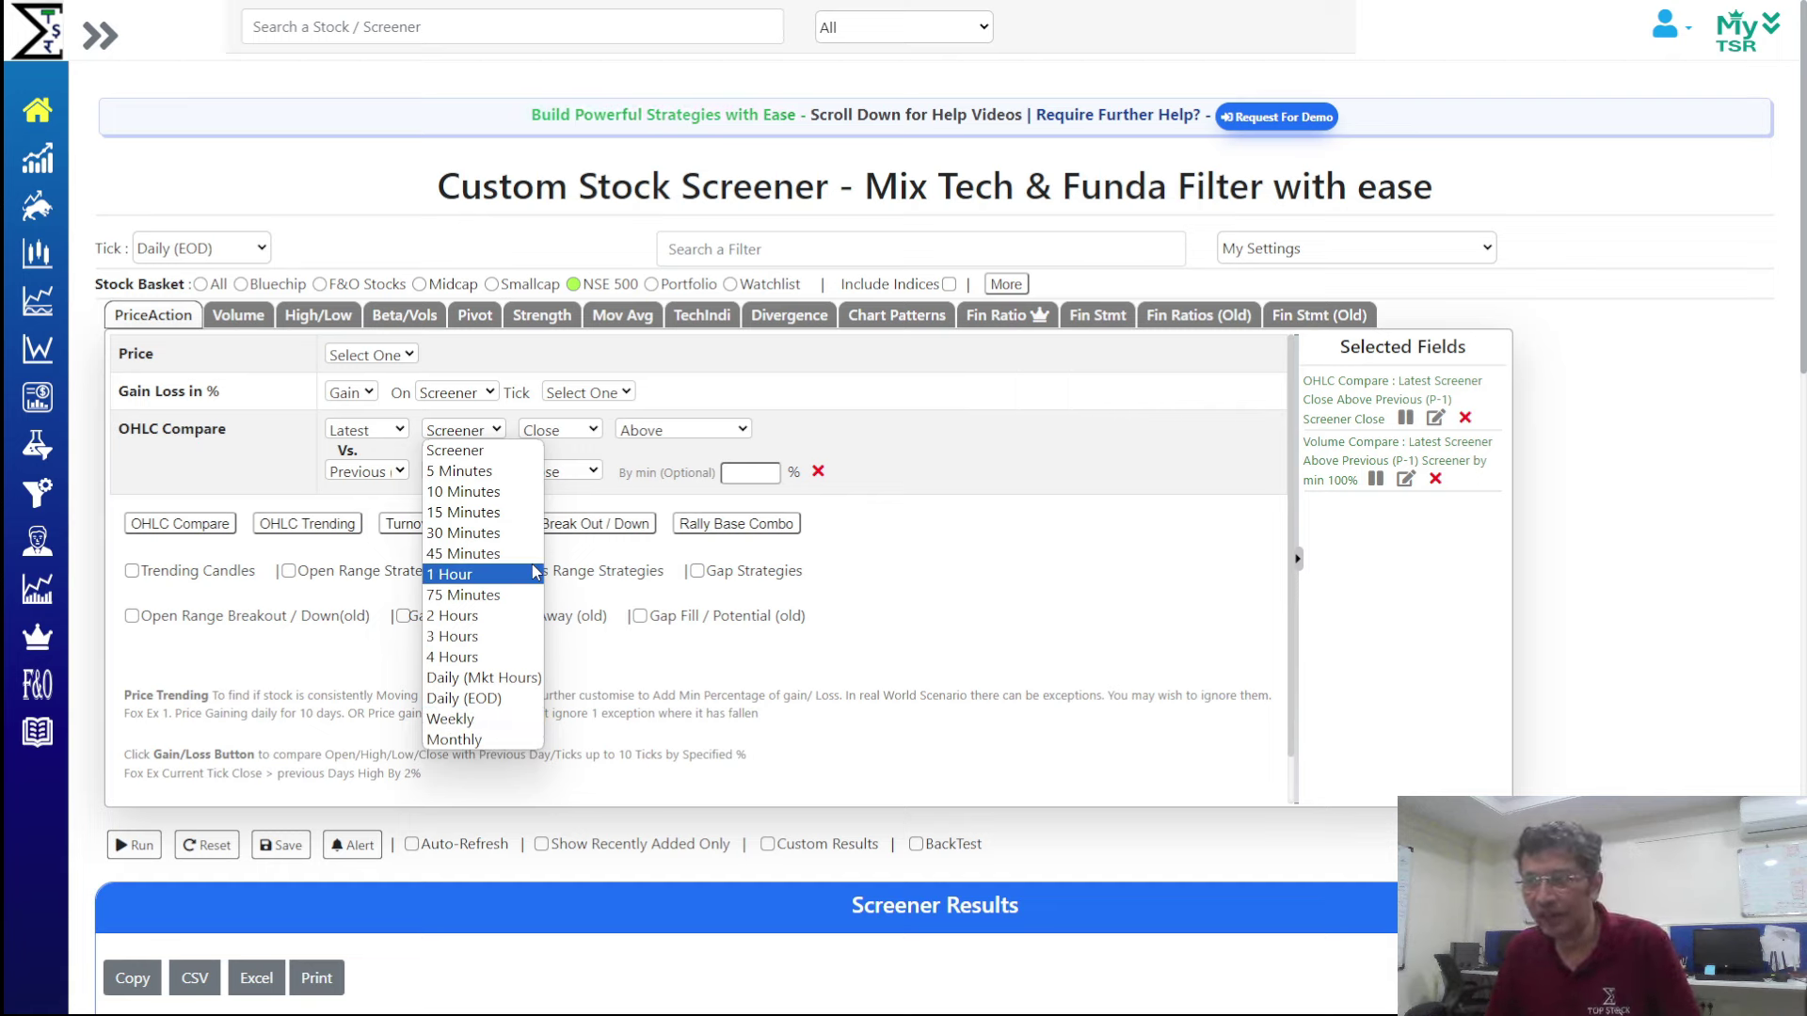
click(772, 635)
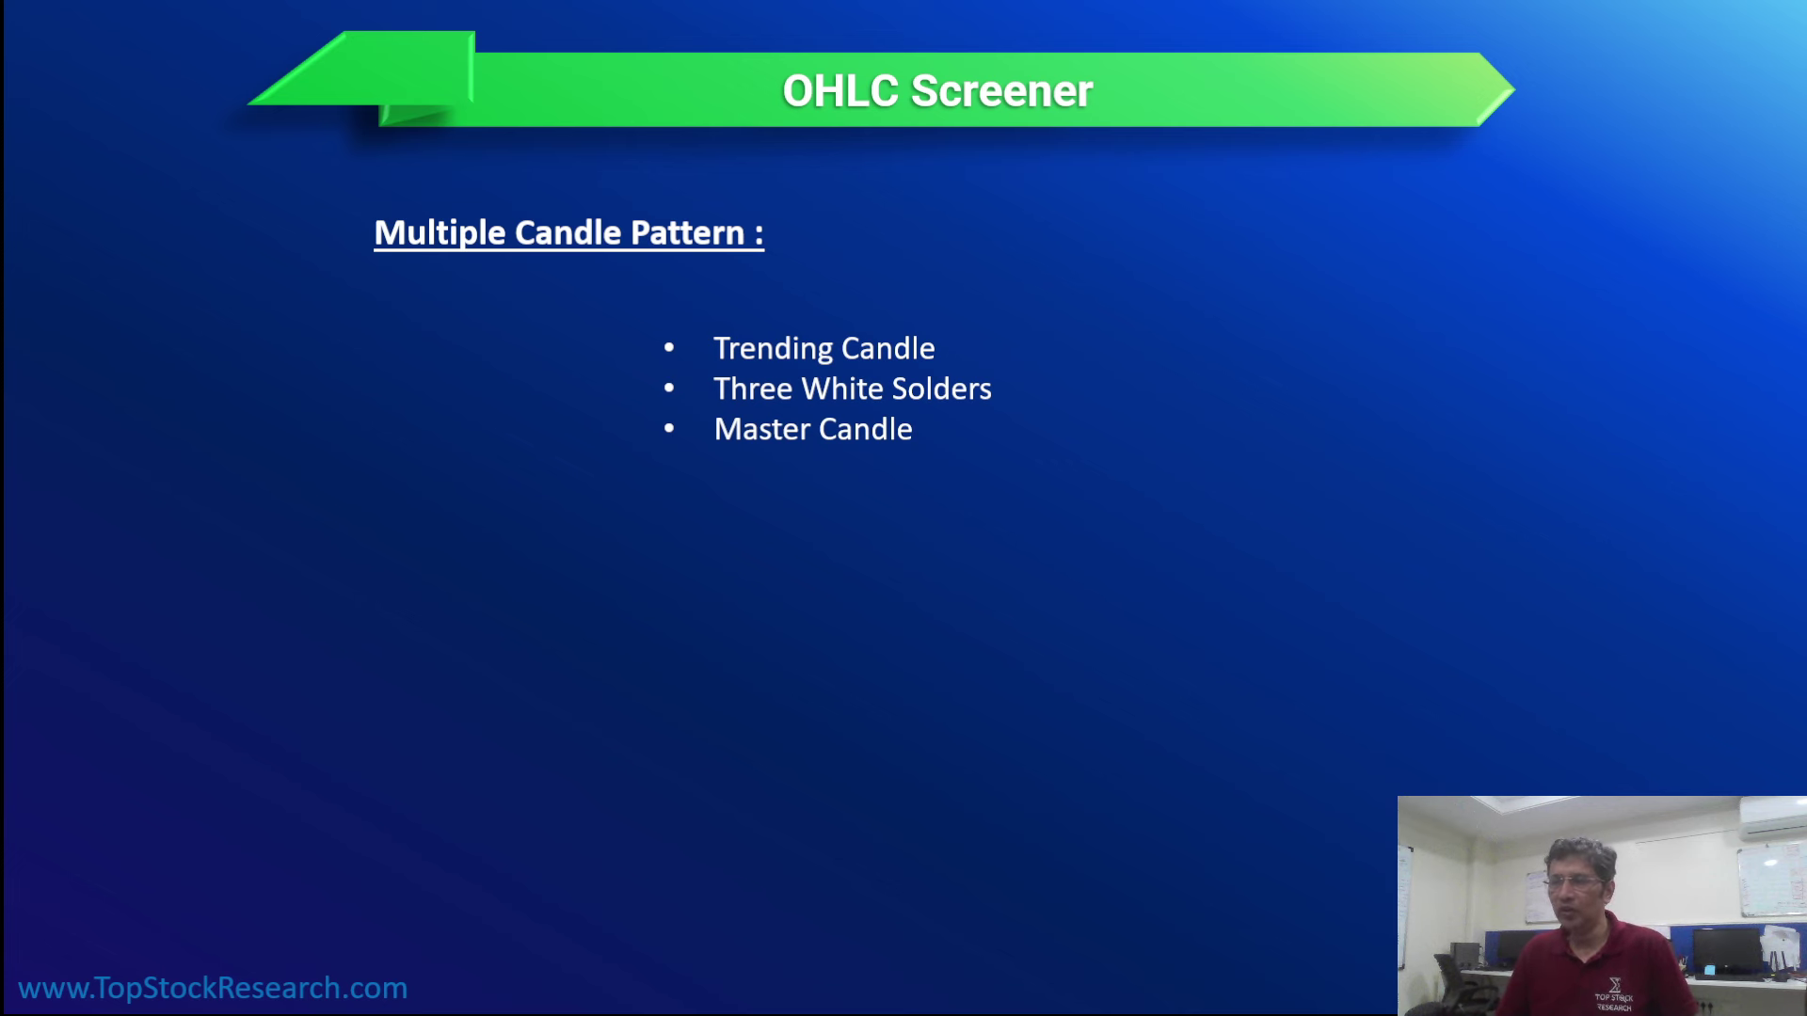
Reveal the Narrow Range bullet in the presentation, and remove the existing OHLC Compare condition in the screener
key(Right)
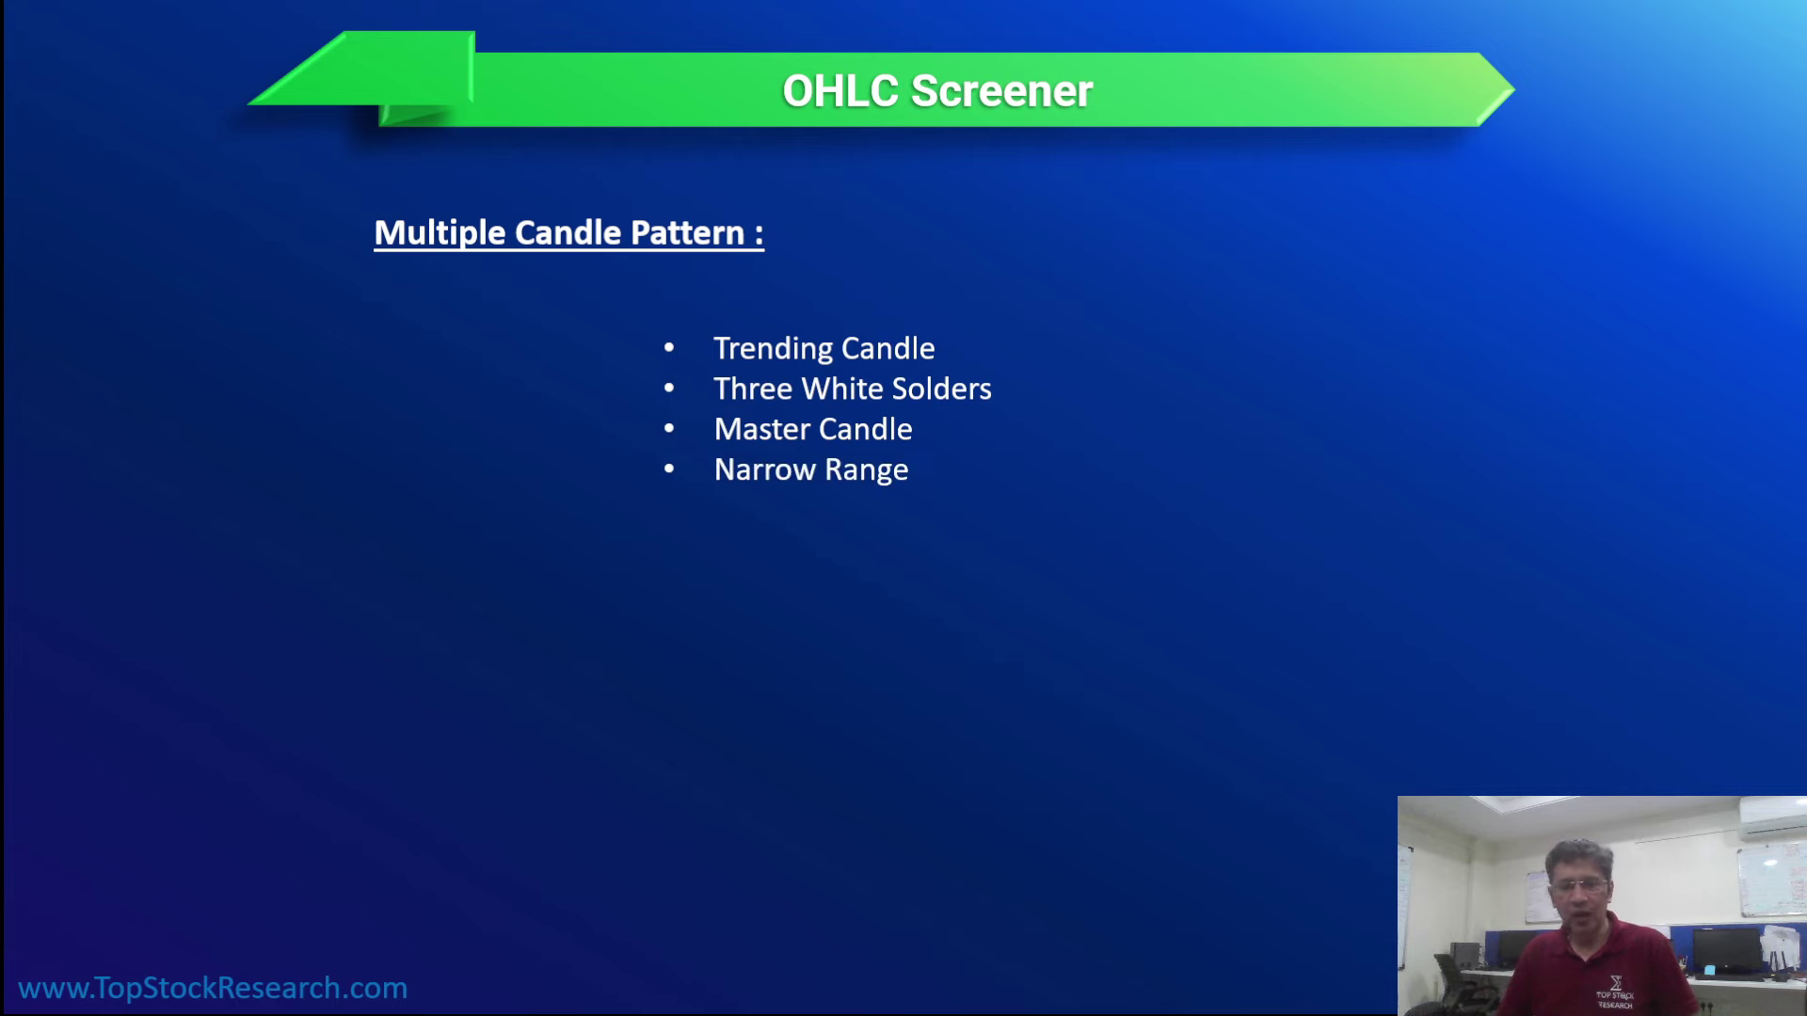
key(alt+Tab)
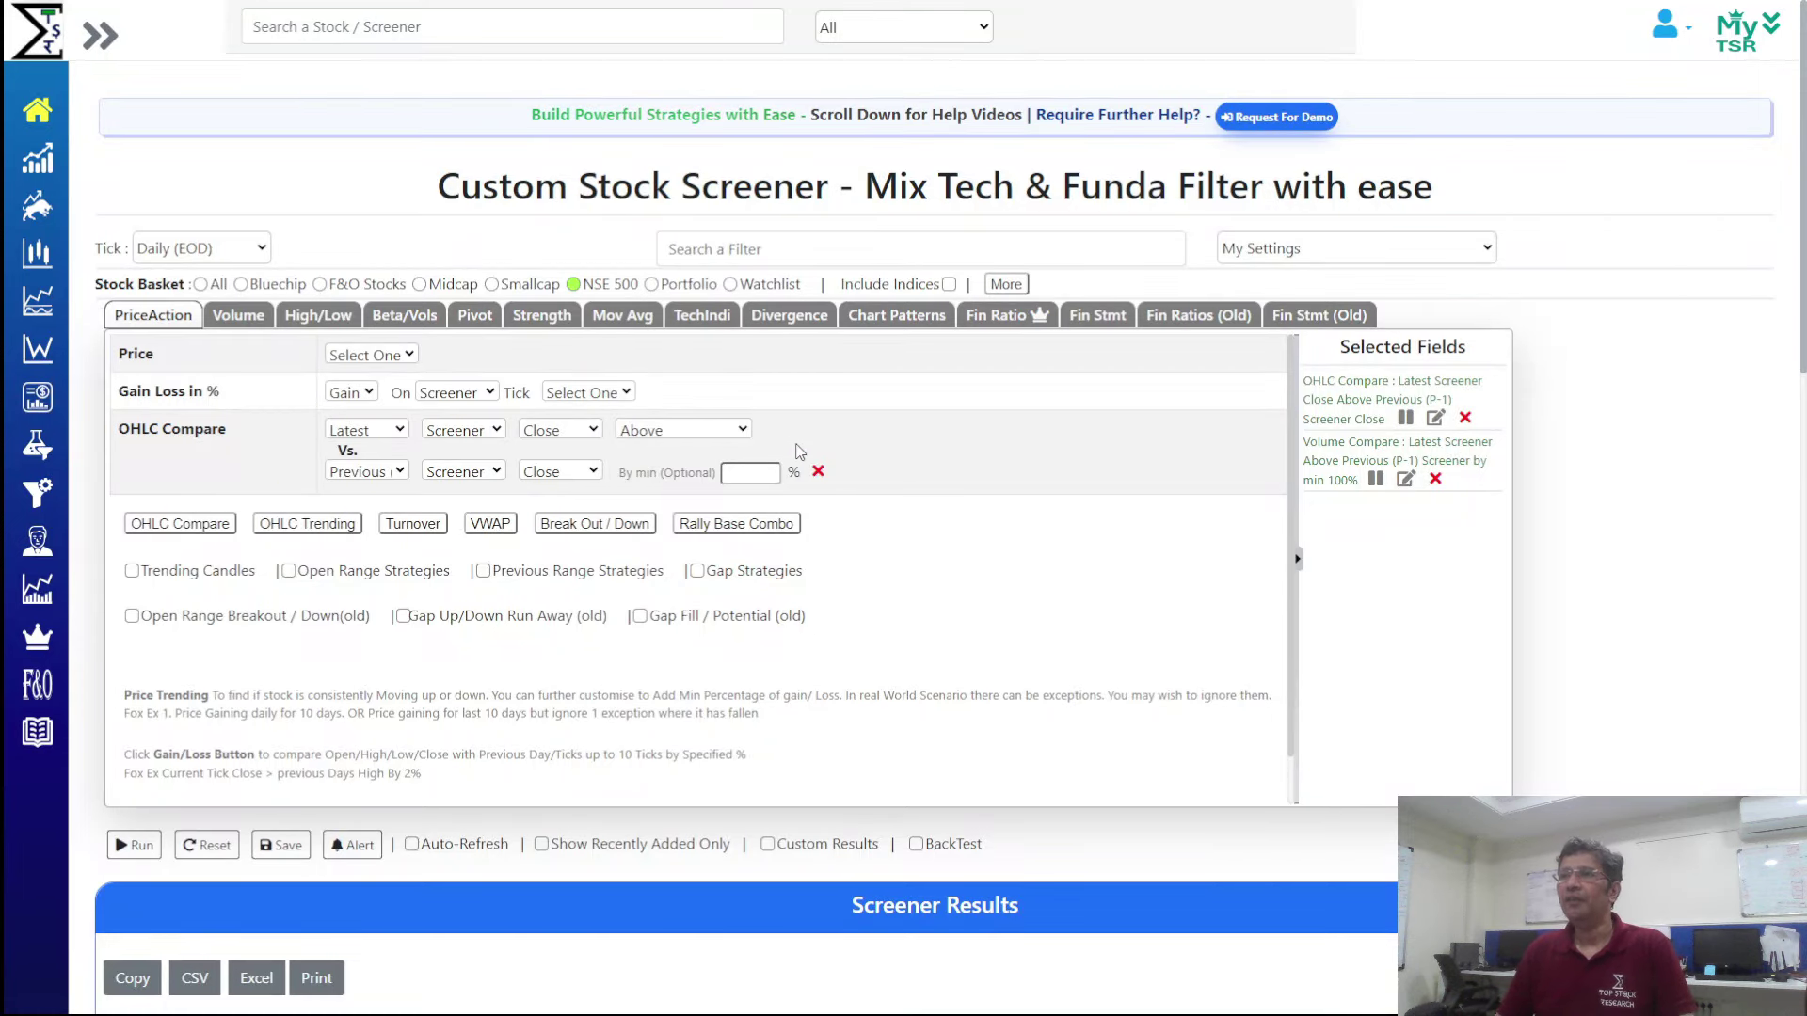
click(818, 472)
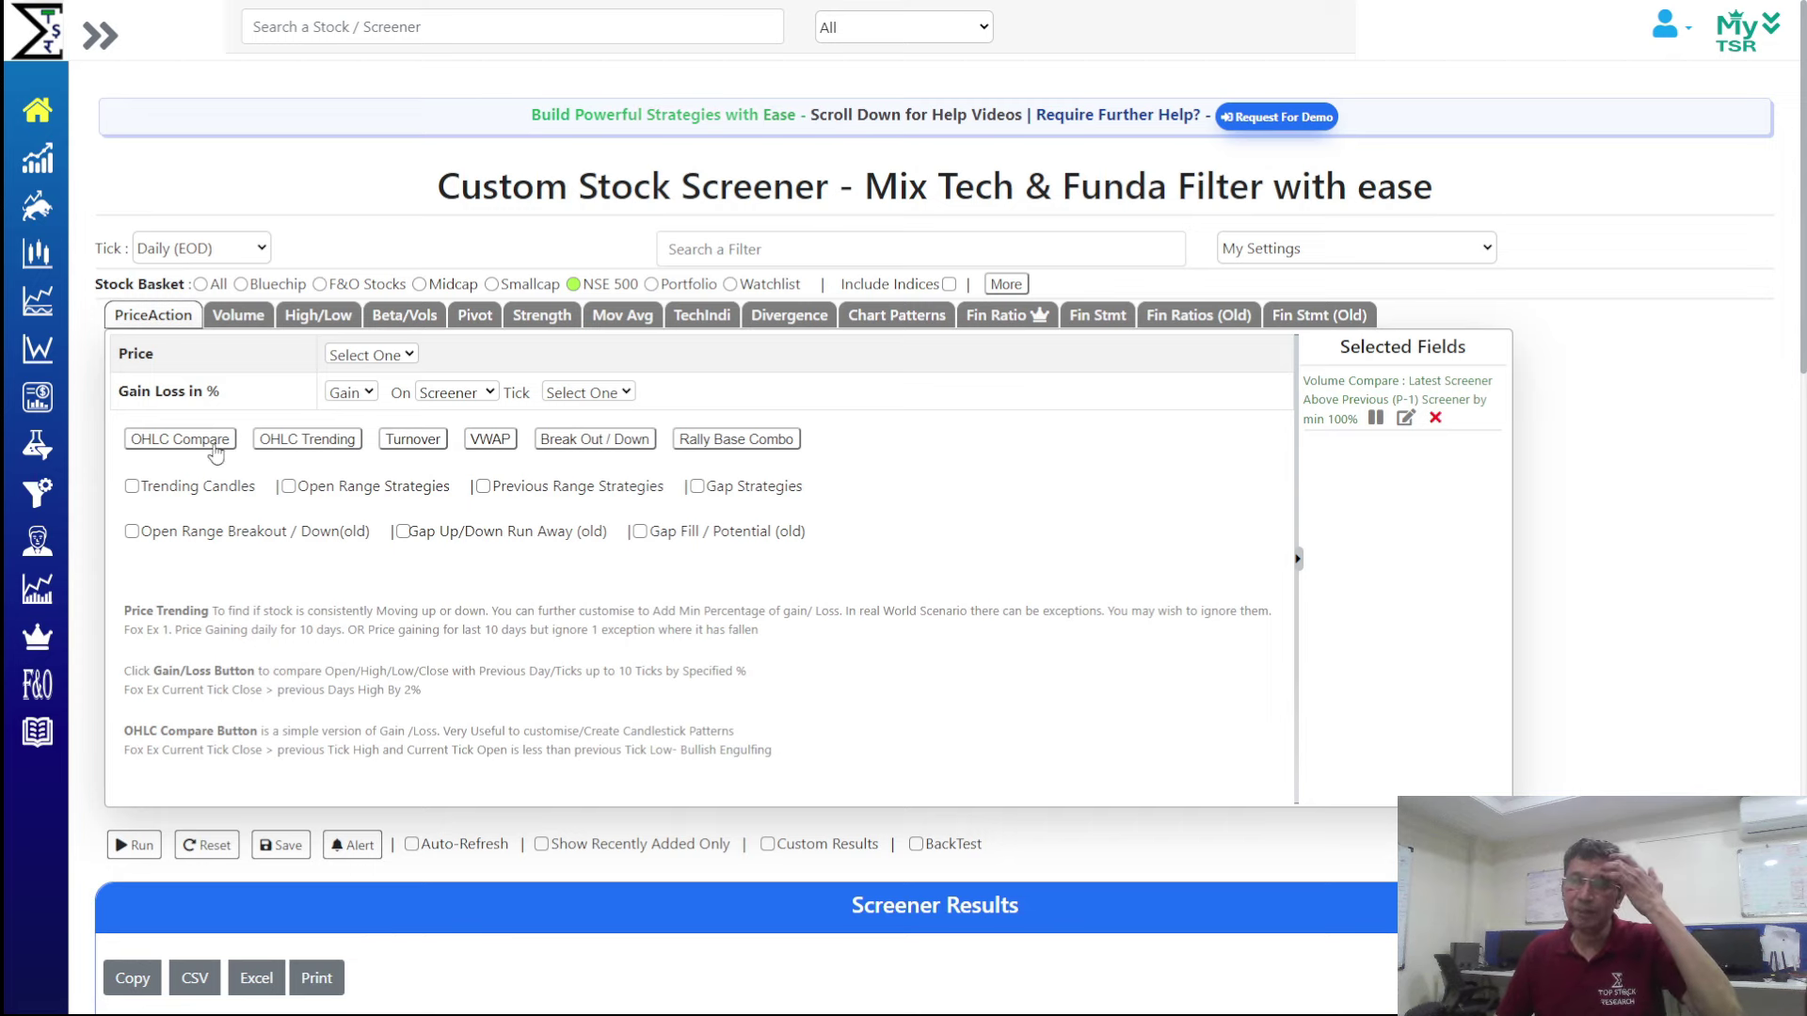
Try an OHLC Compare condition of Latest High Low Range Below Previous (P-1) High Low Range, and remove it
click(180, 439)
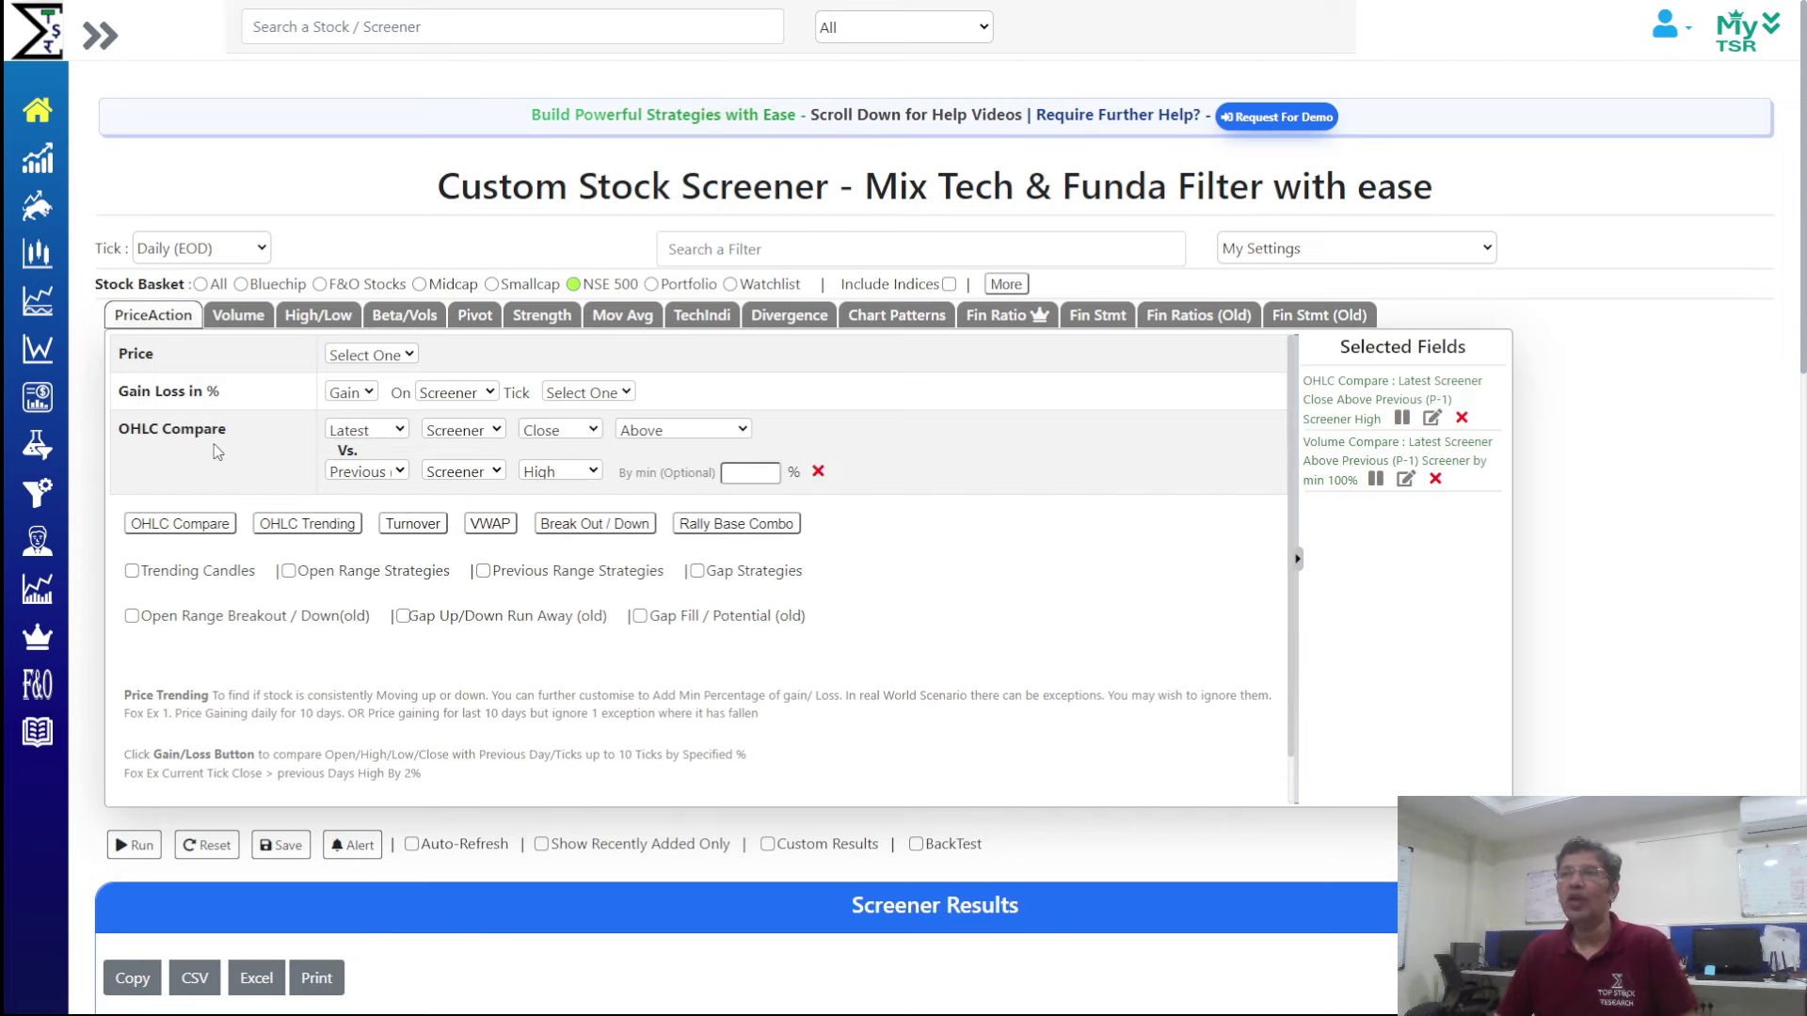
click(563, 432)
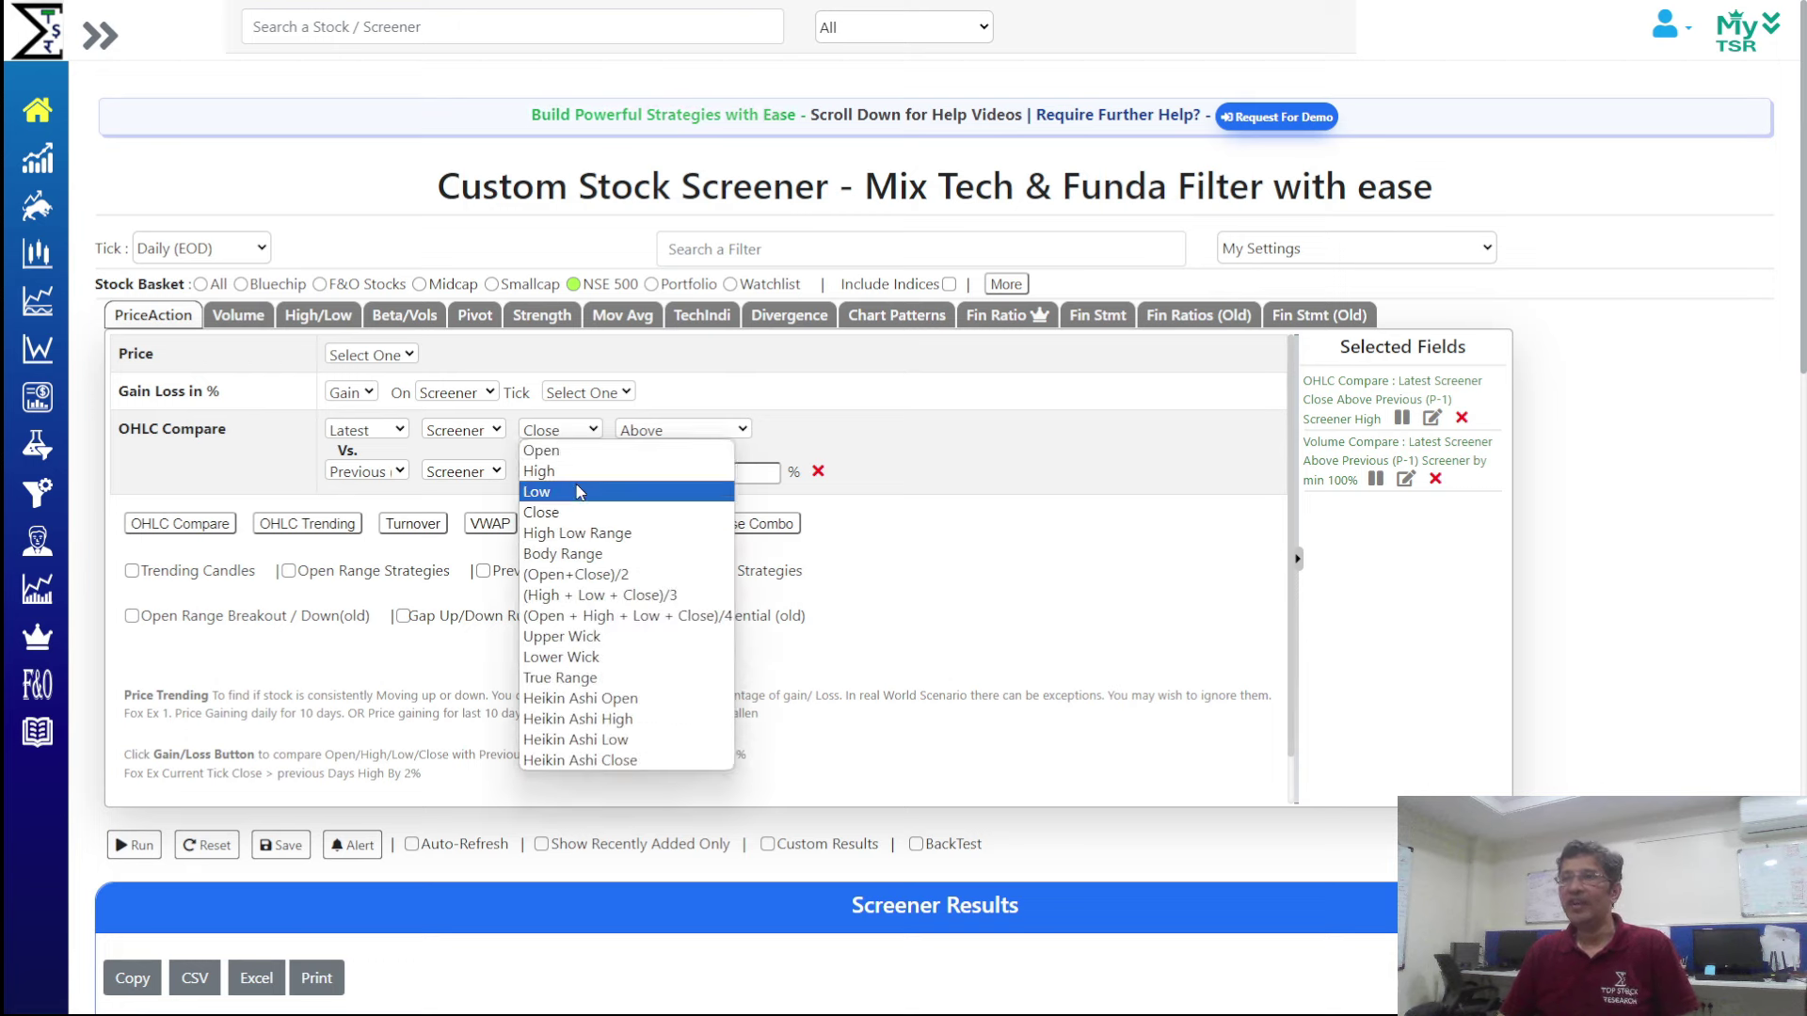
click(597, 533)
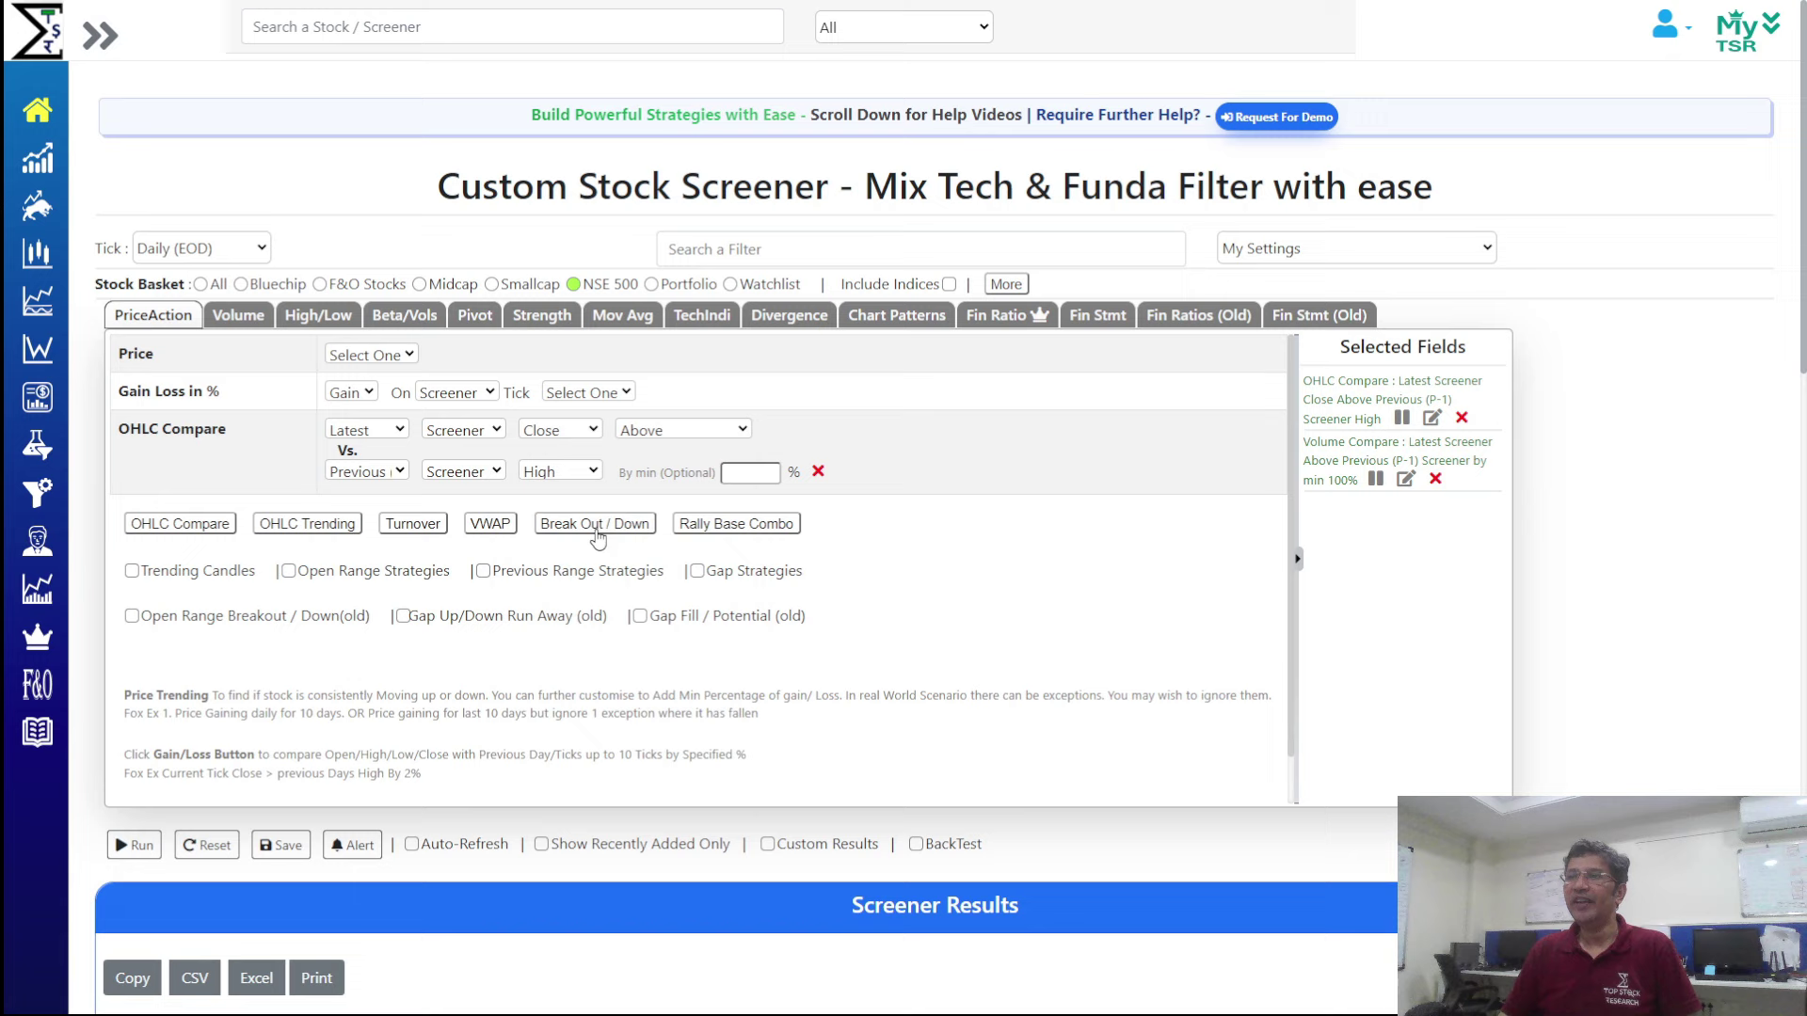
click(664, 430)
click(665, 513)
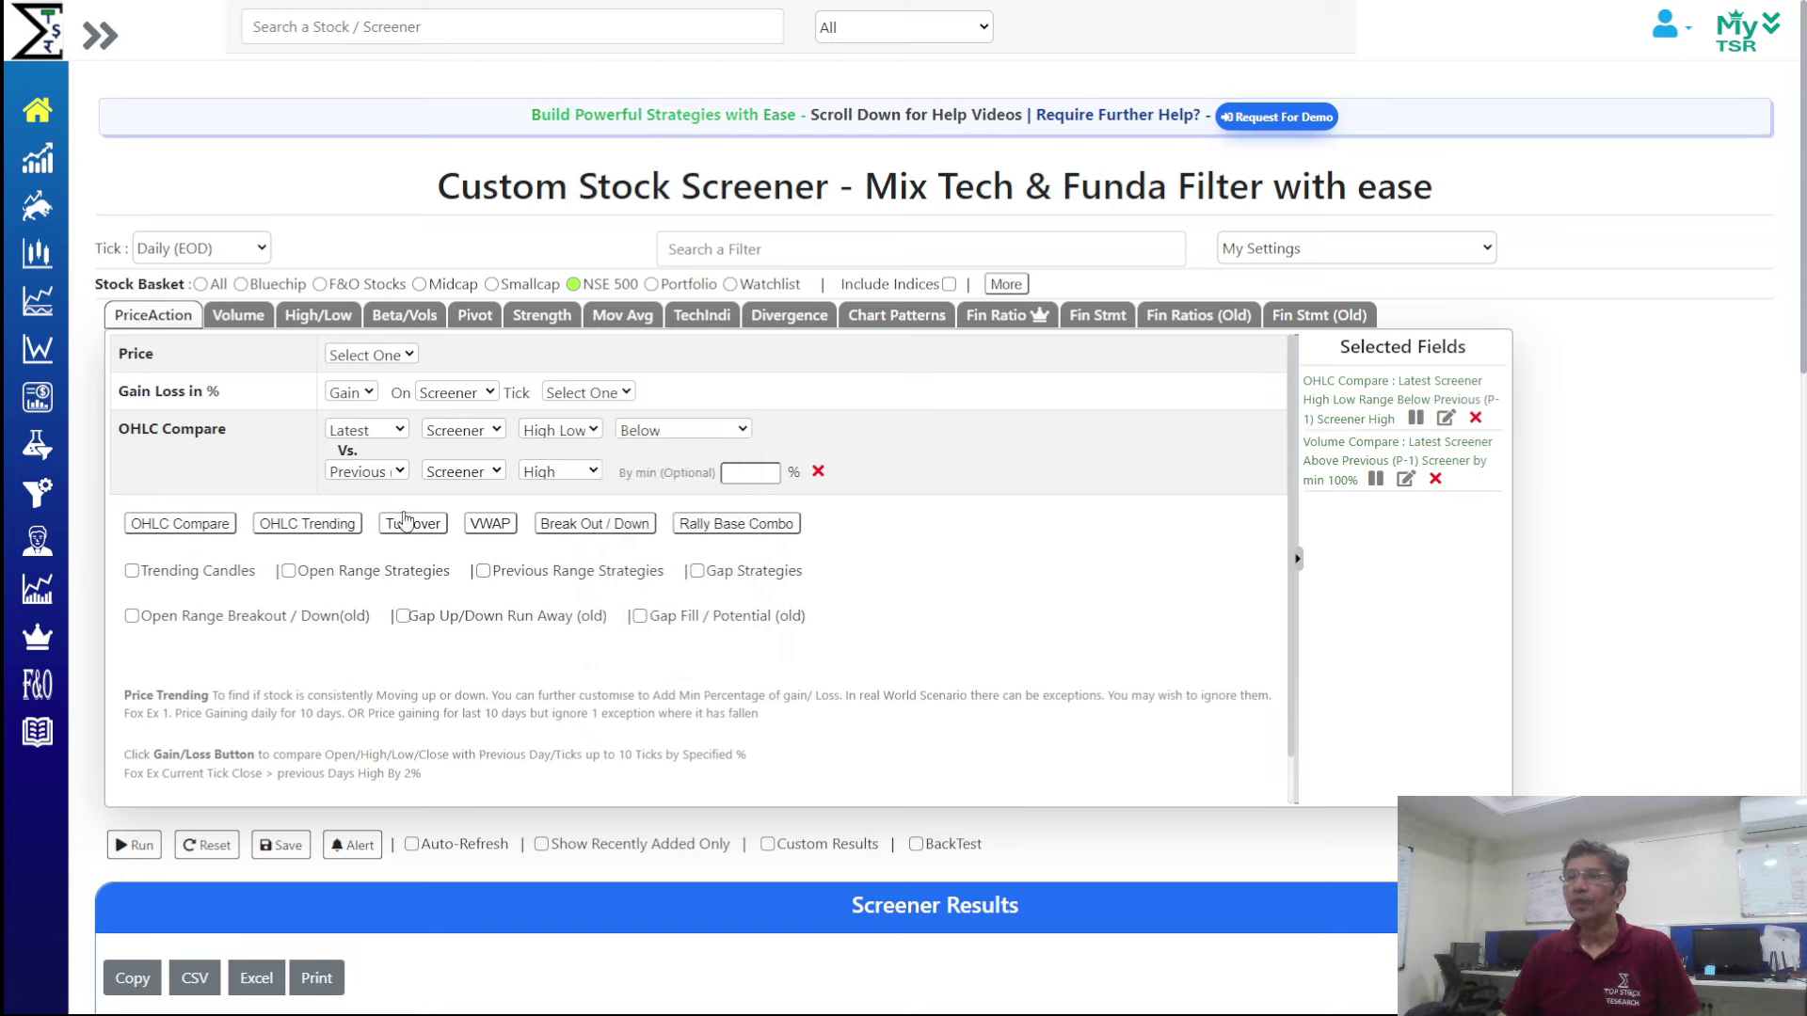
click(572, 473)
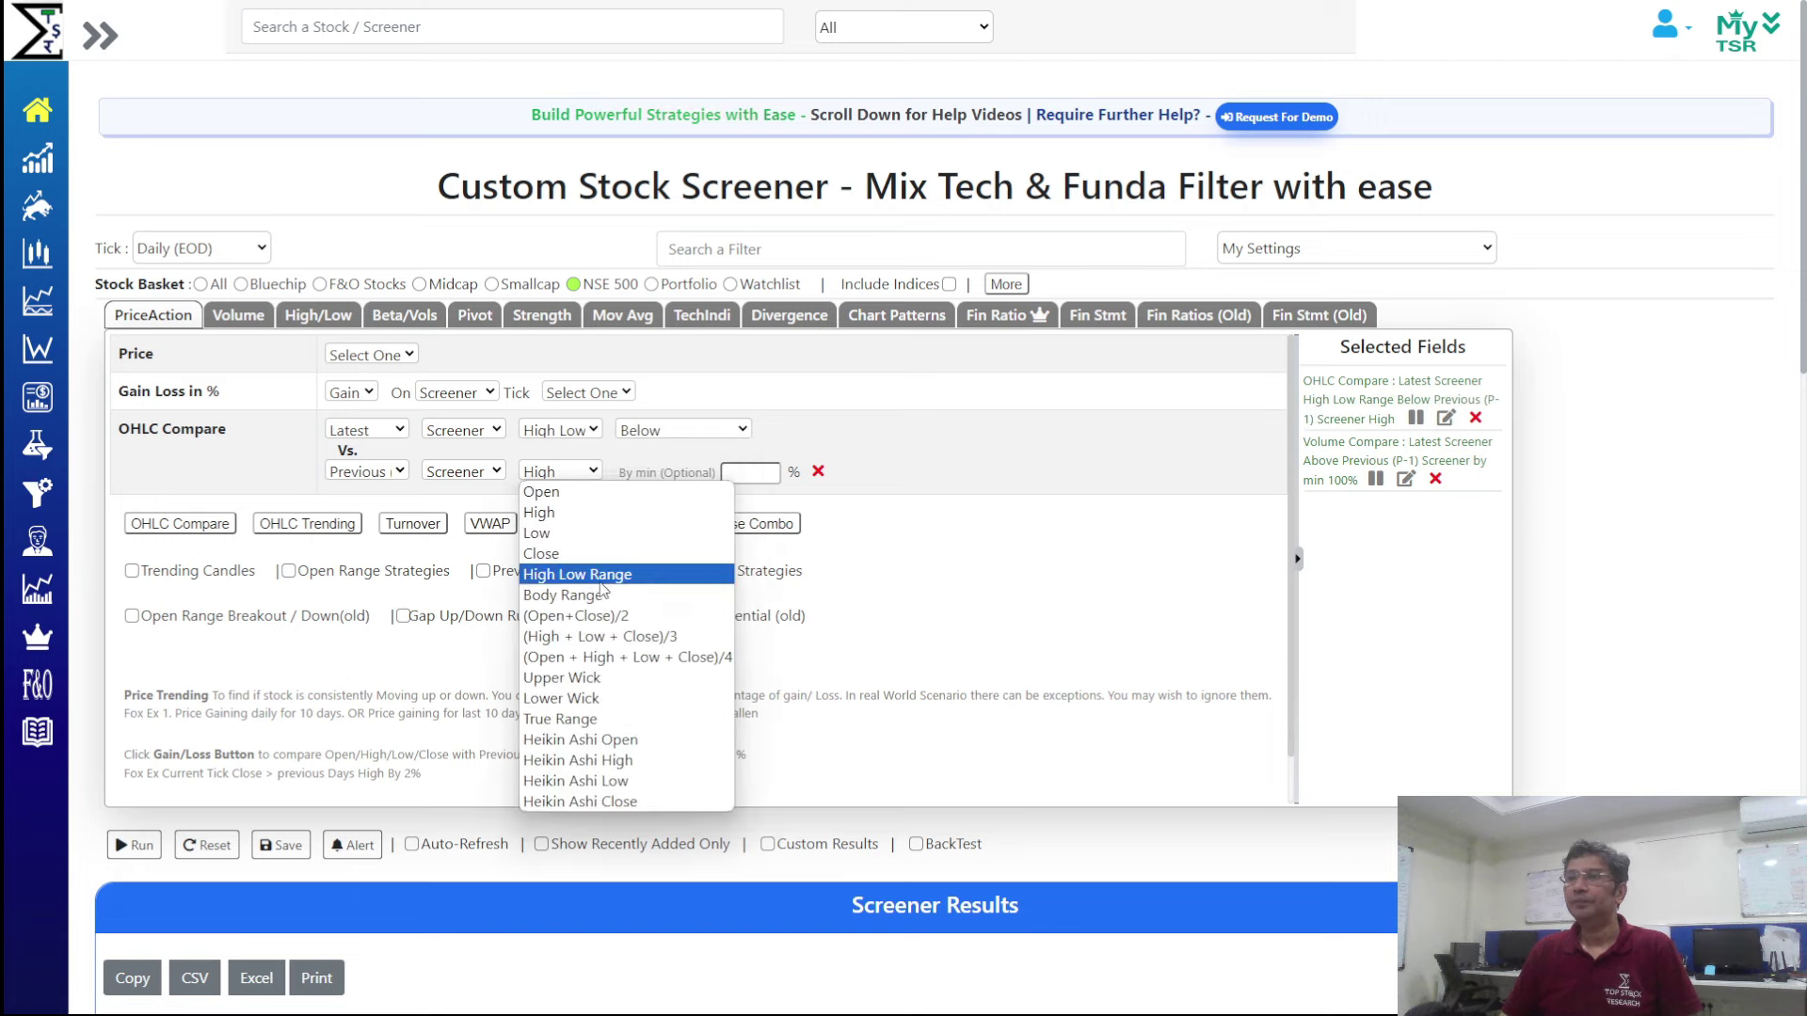
click(605, 576)
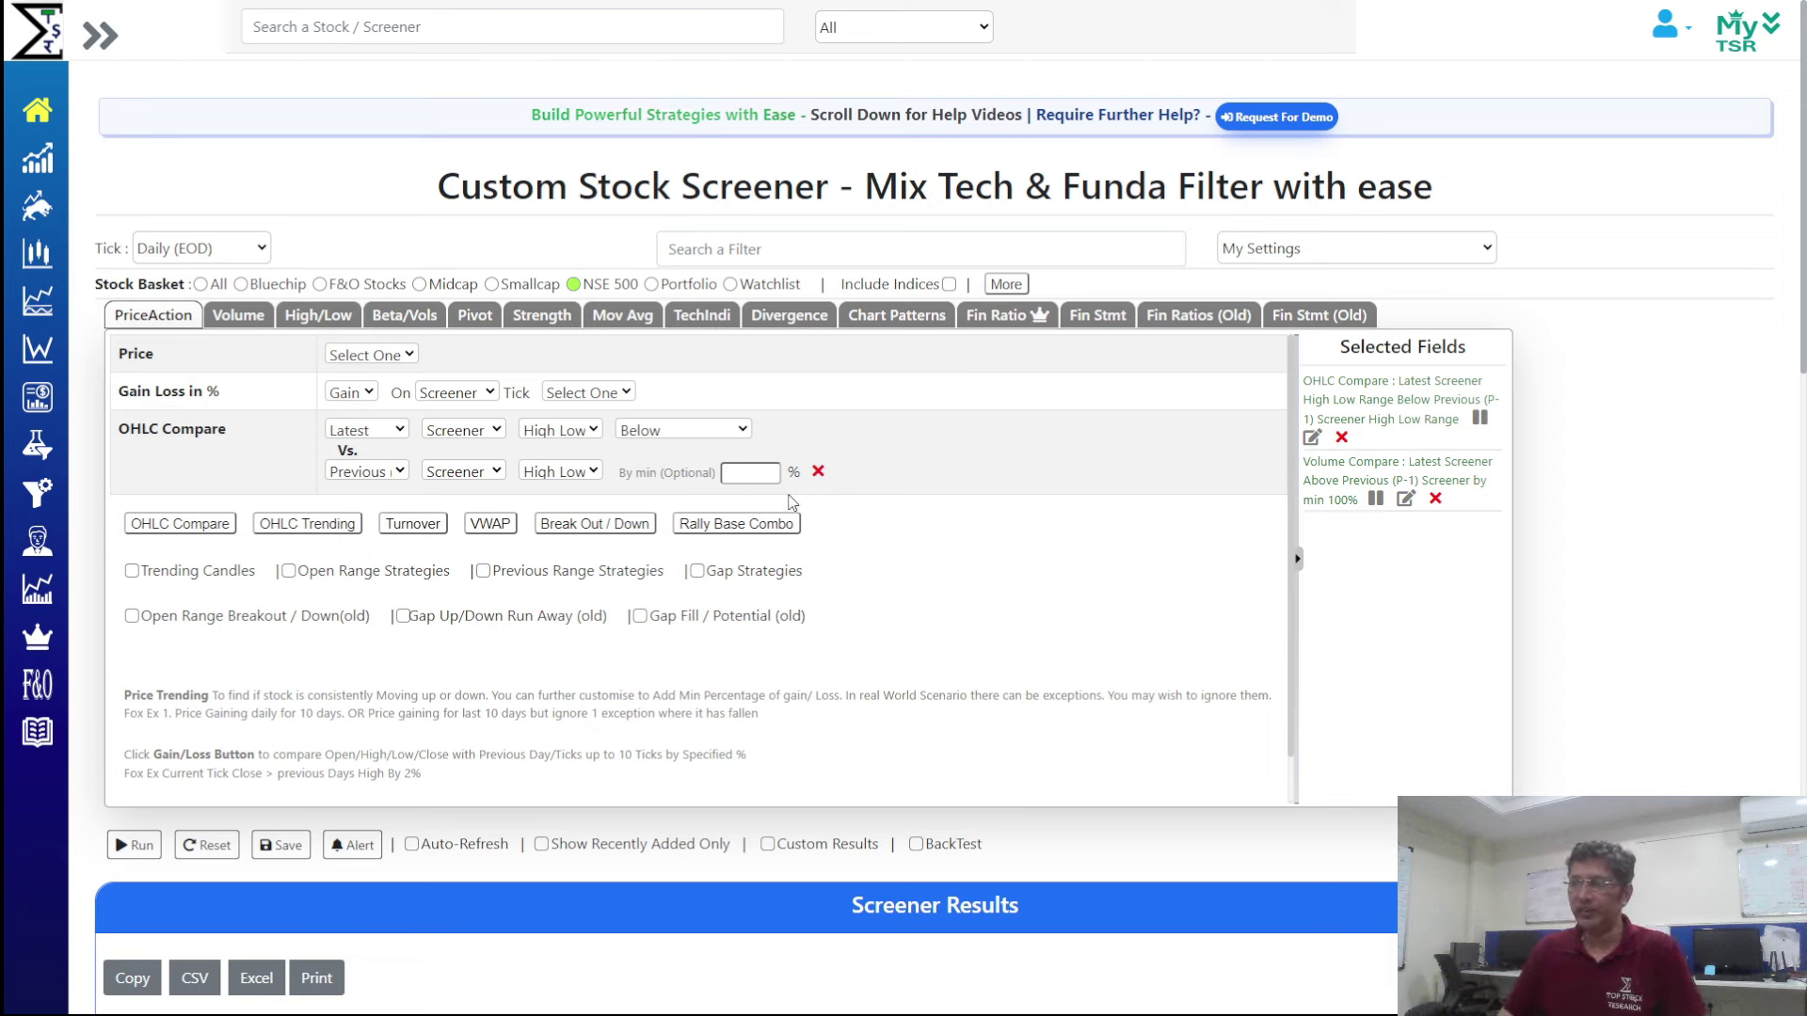
click(817, 472)
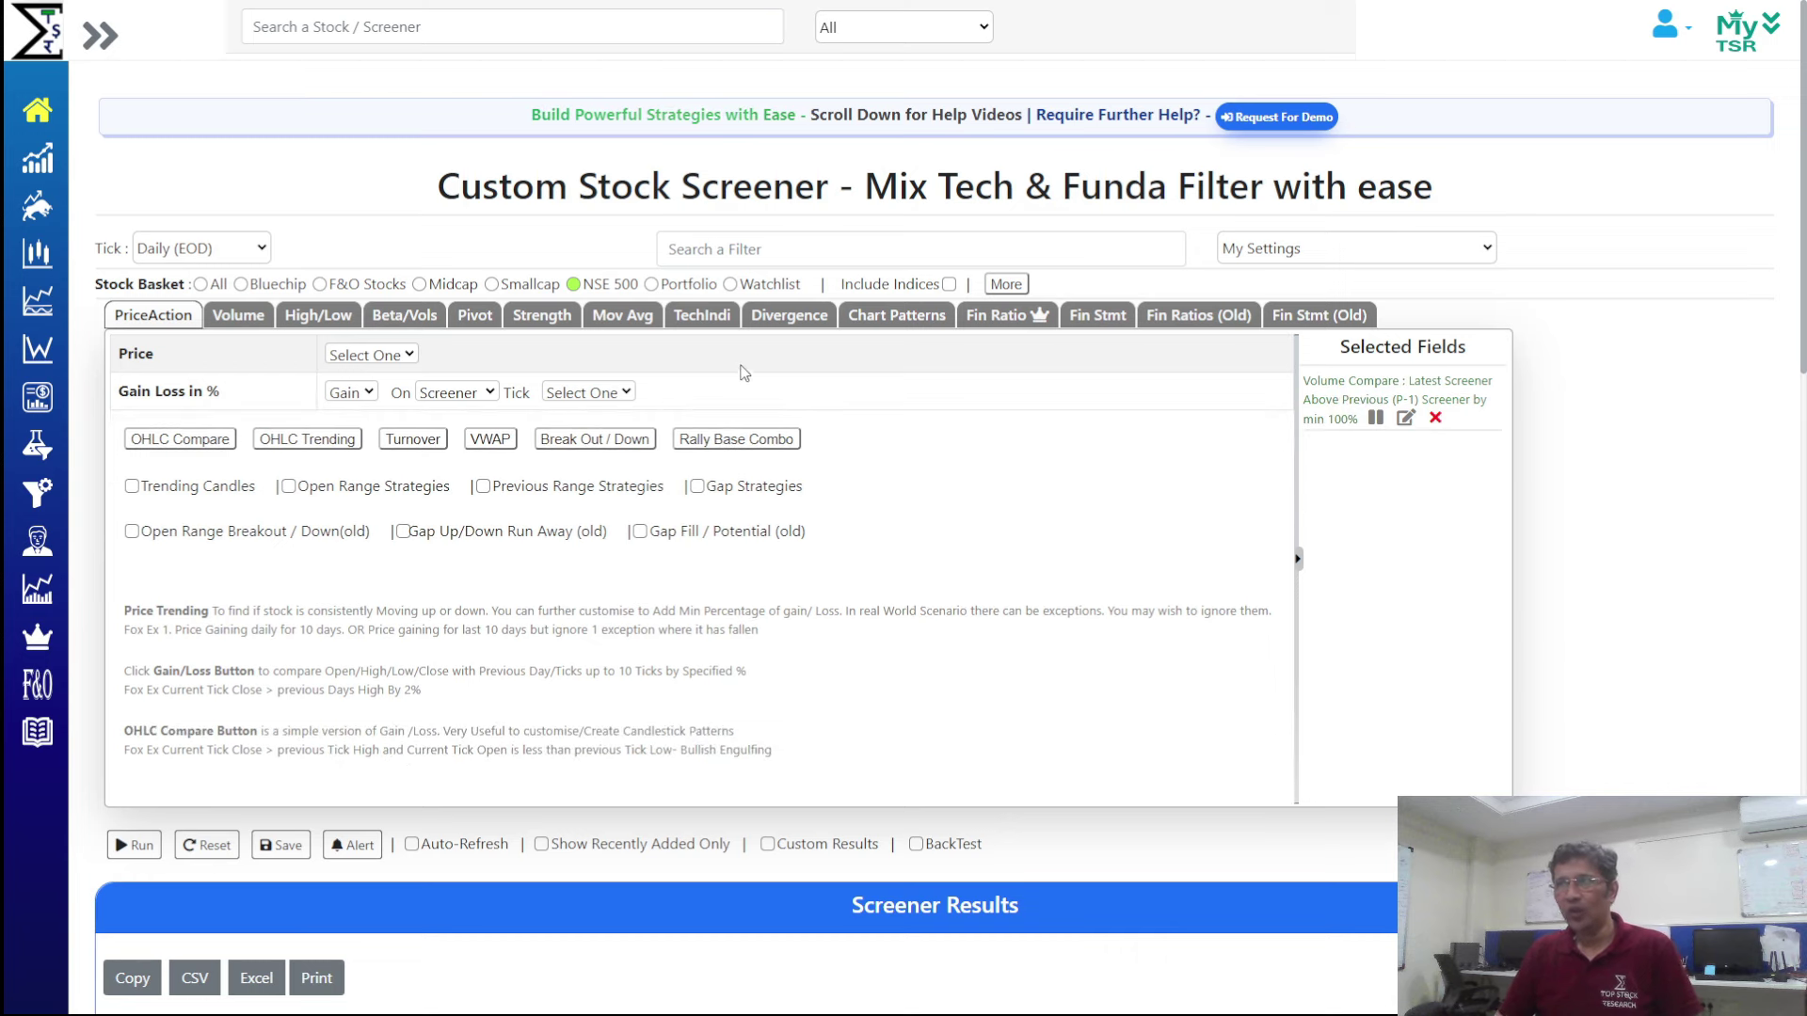
Look through the chart pattern filters and the Bullish Candle list, remove that filter, and return to price action
click(877, 320)
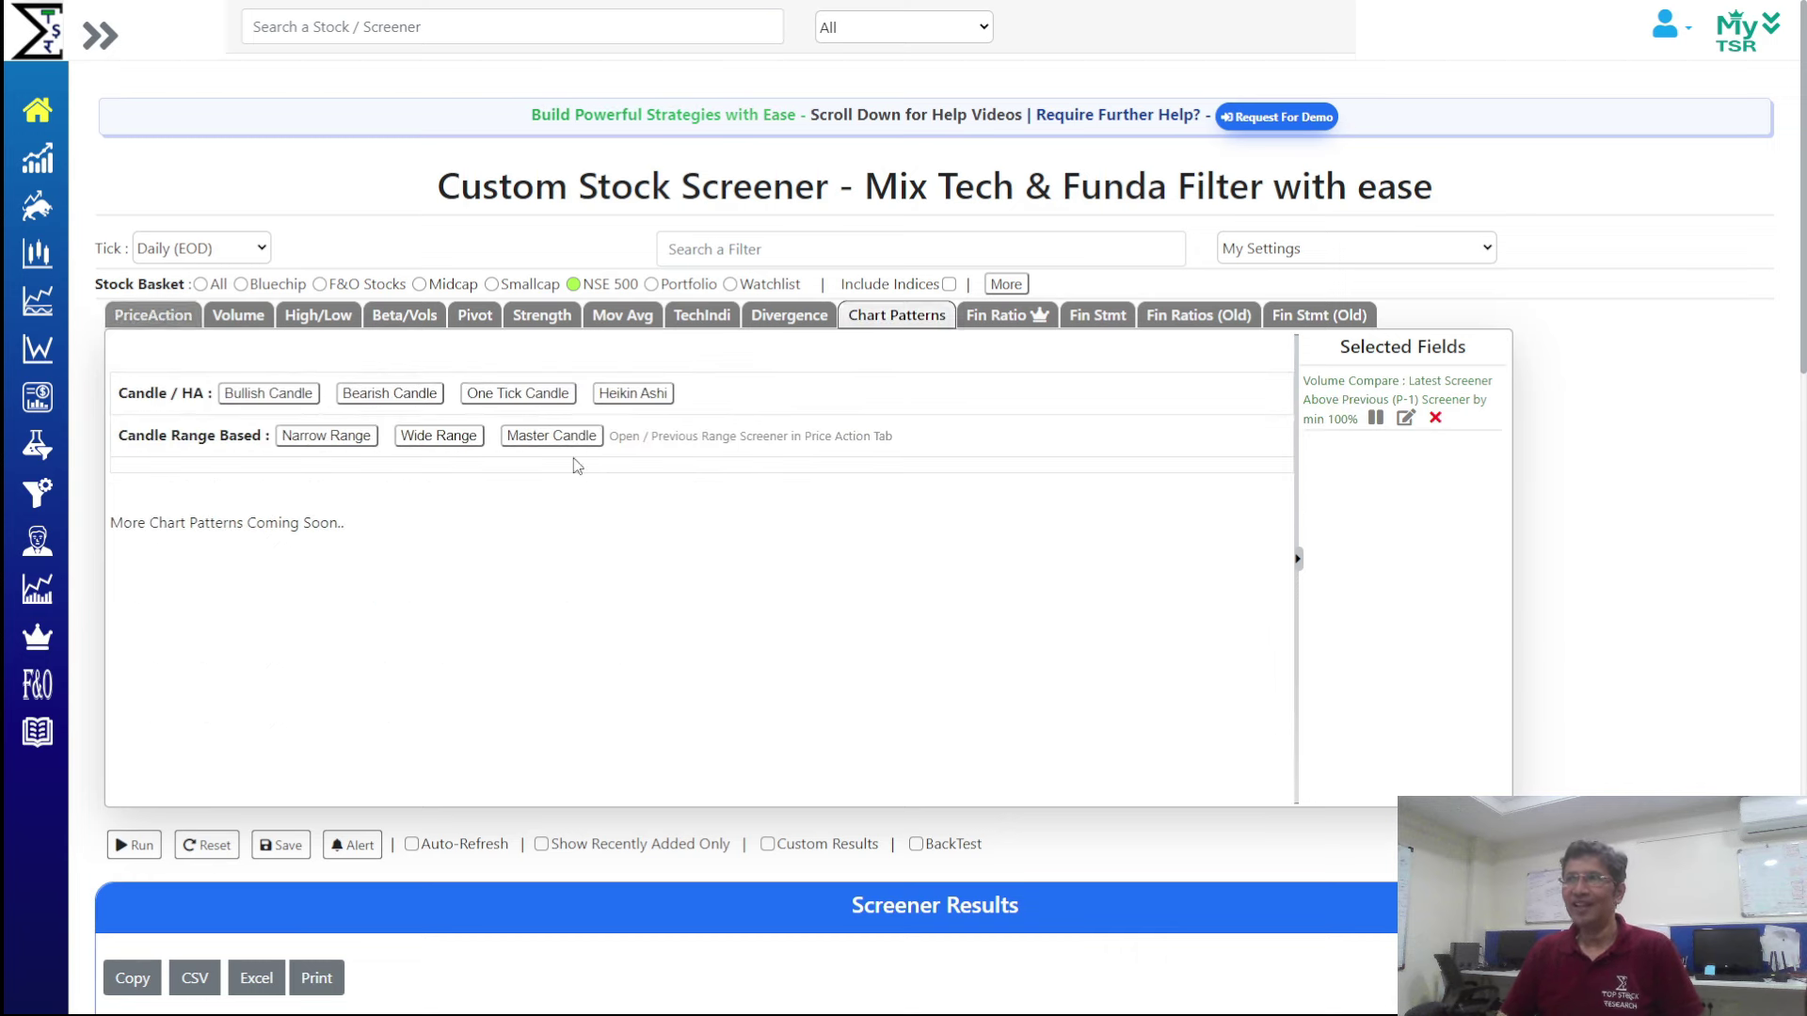
click(268, 392)
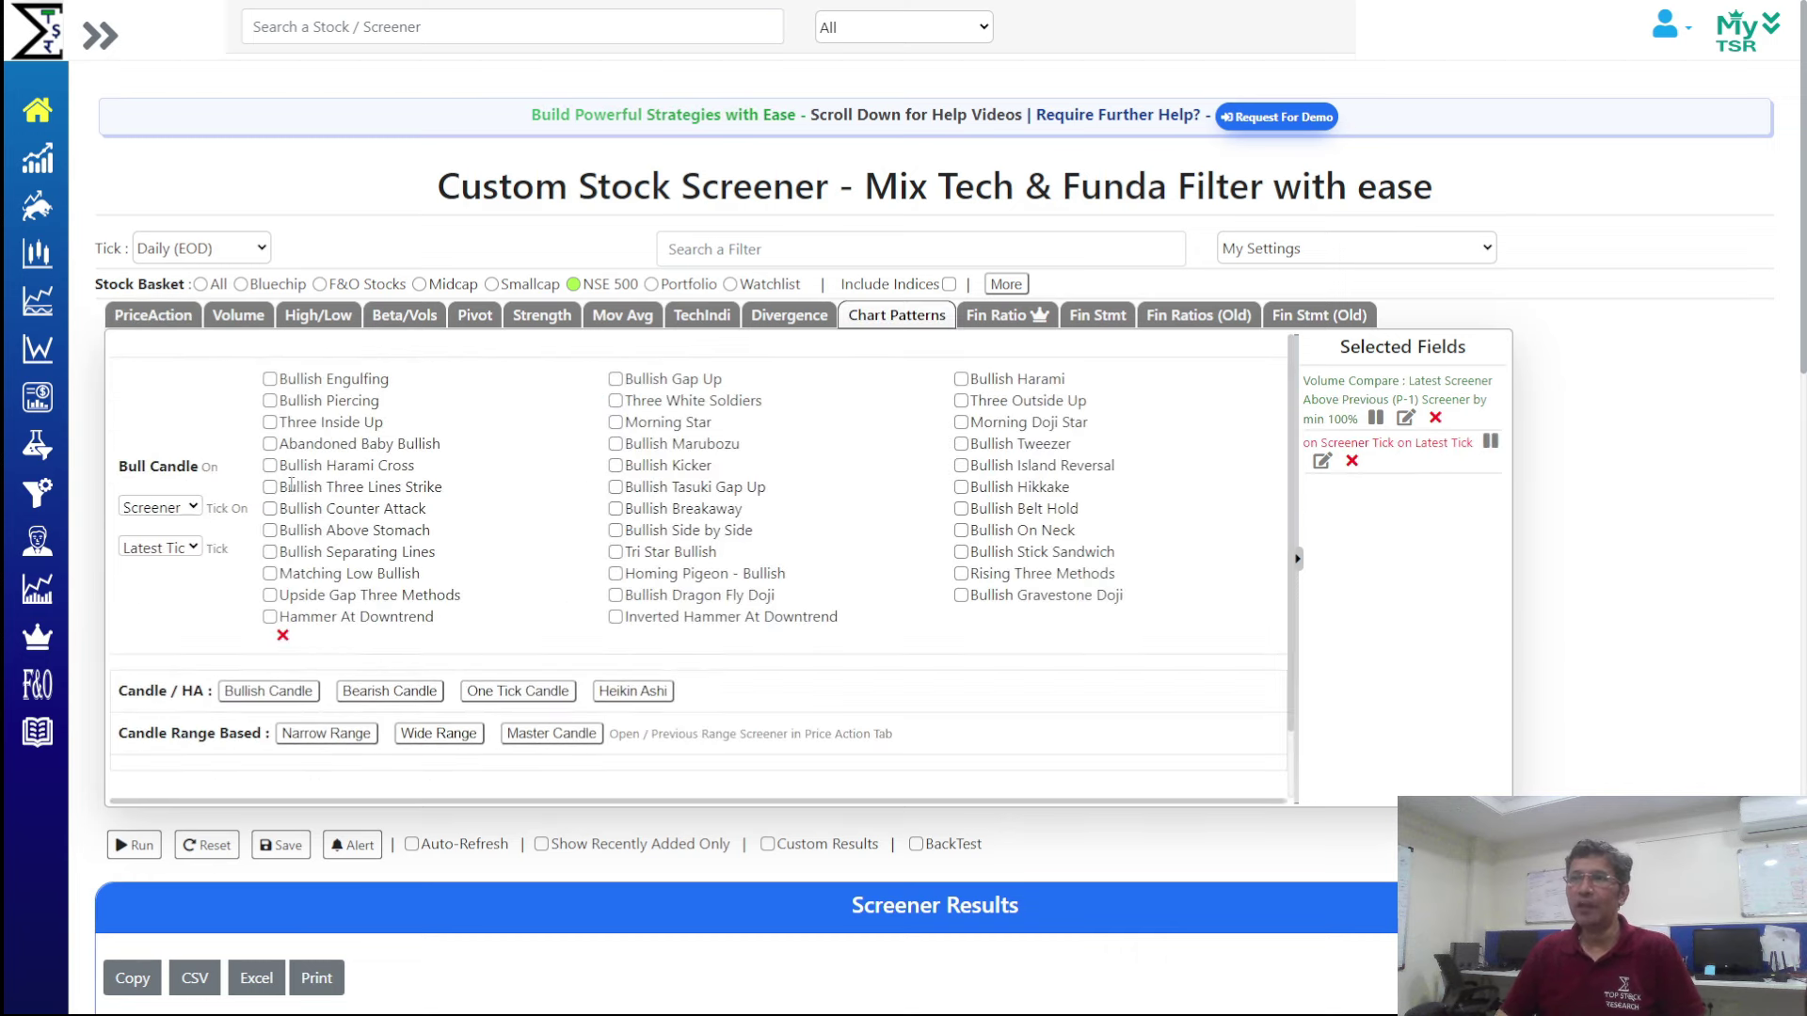
click(283, 636)
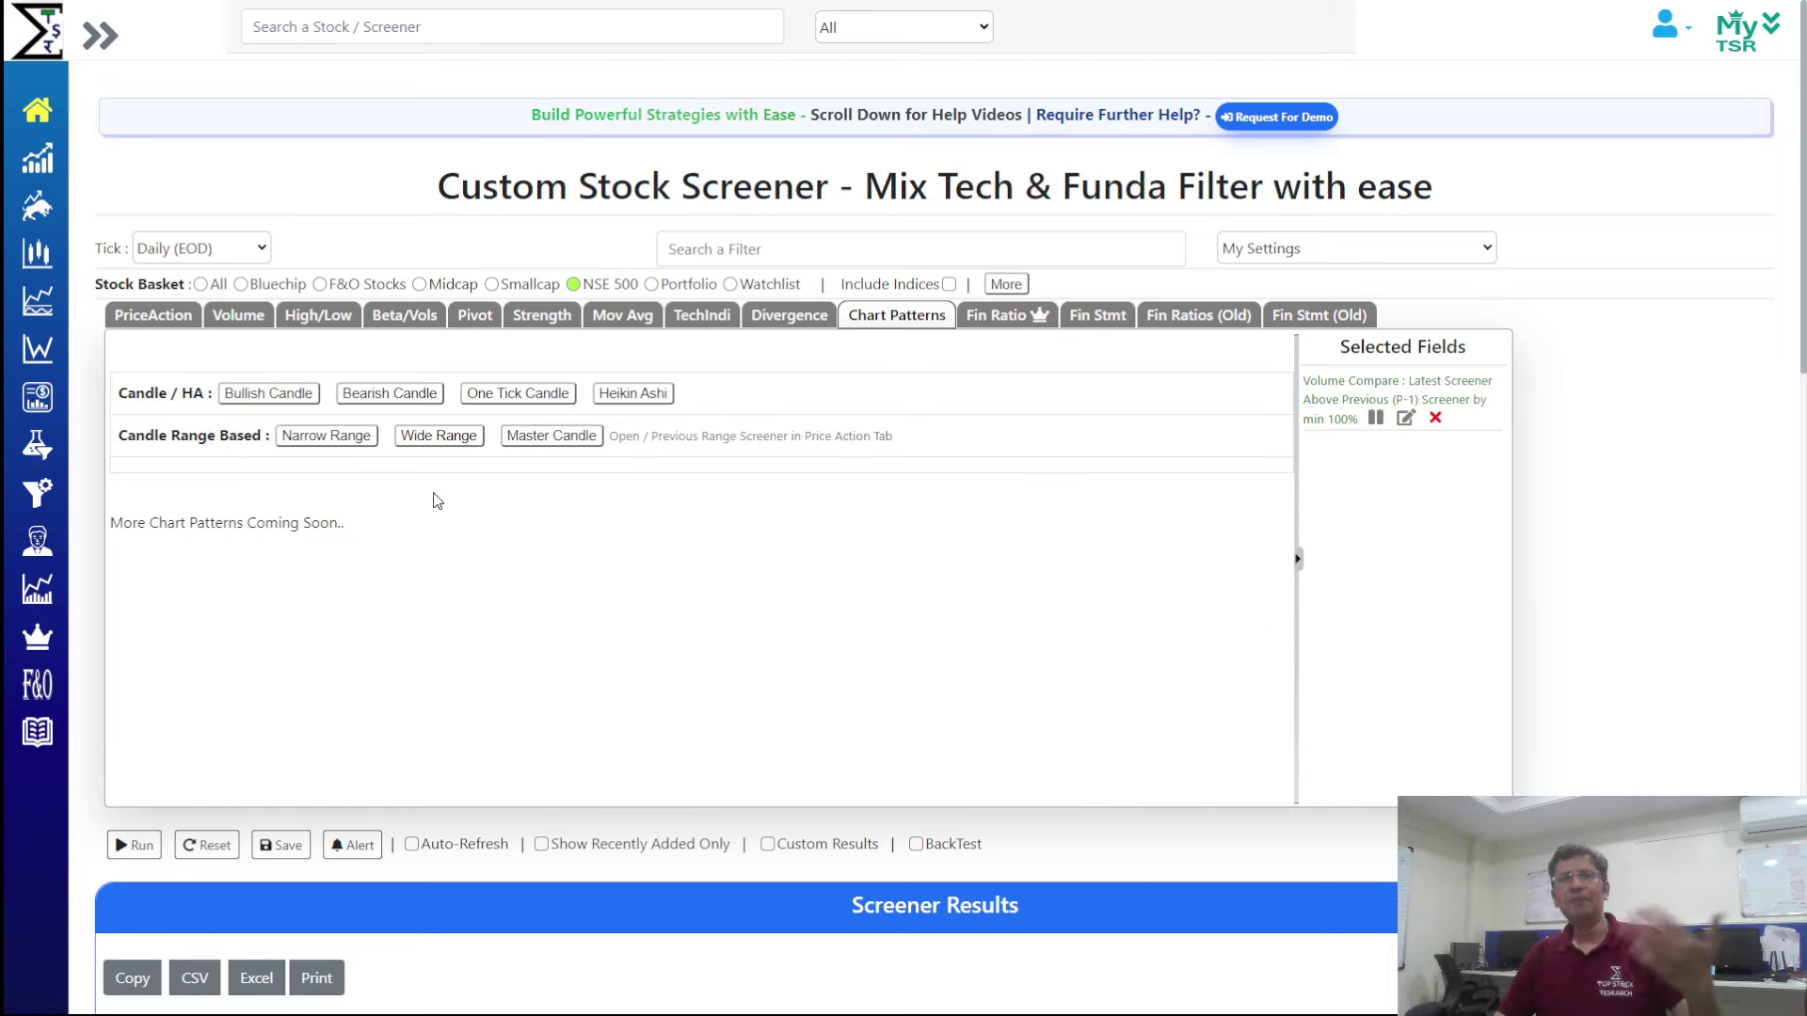
click(150, 316)
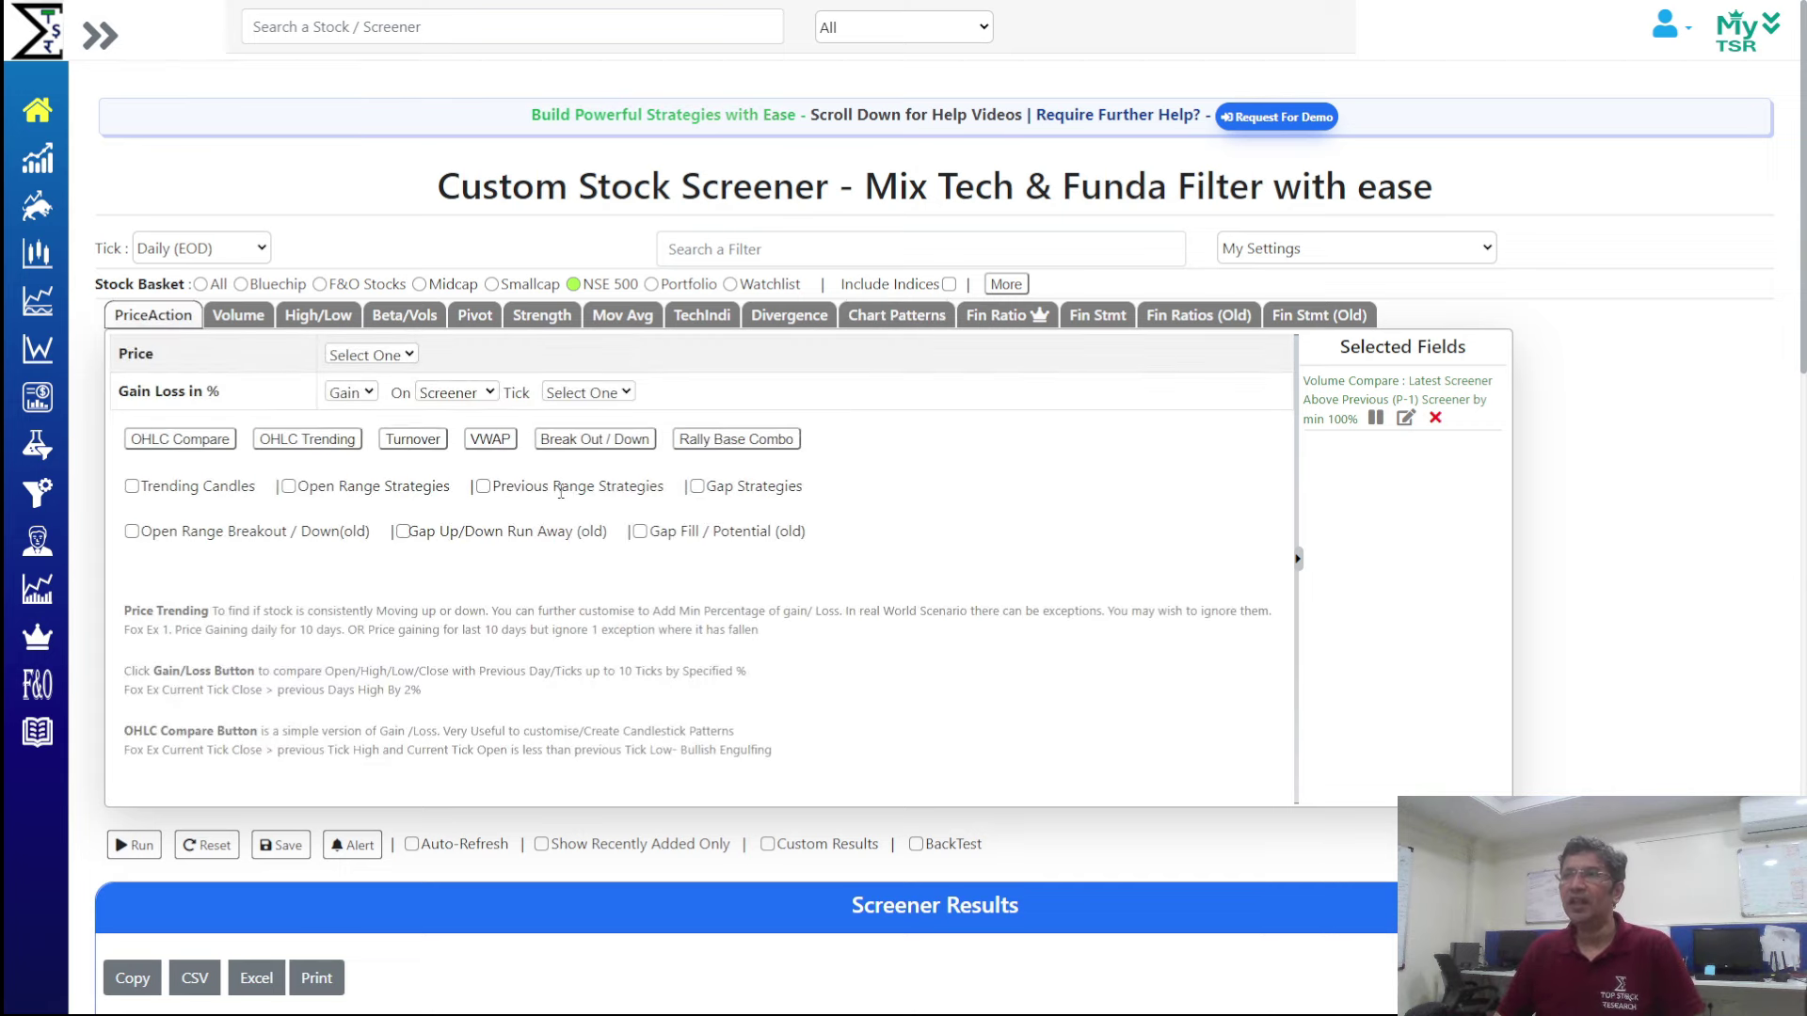